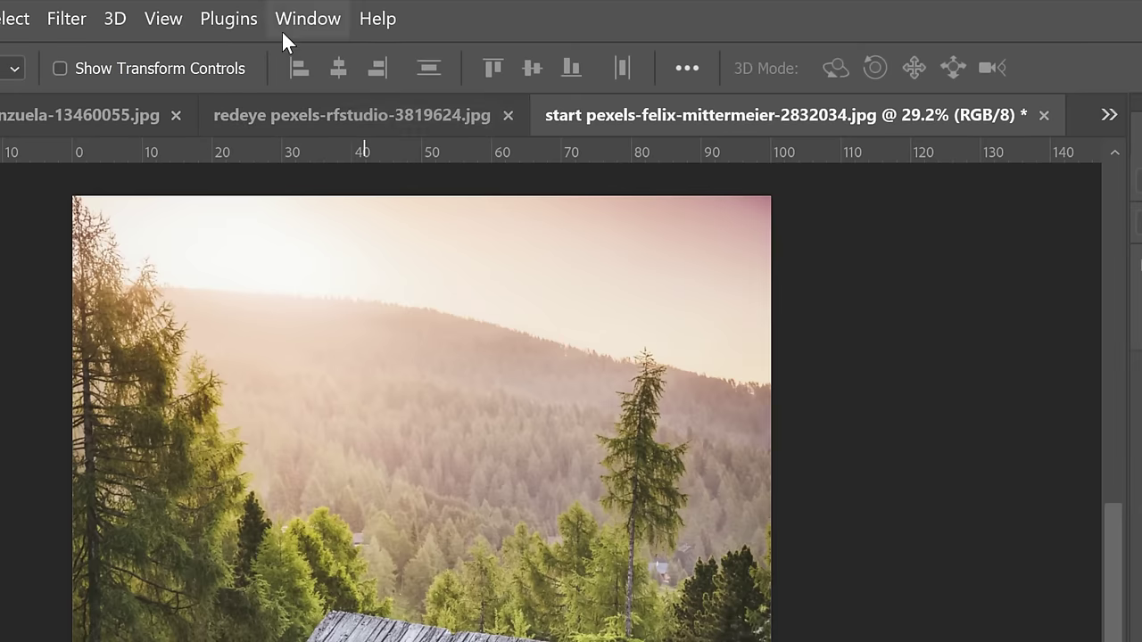
Step: Switch the workspace to Essentials (Default) and reset it to its original layout
left_click(317, 11)
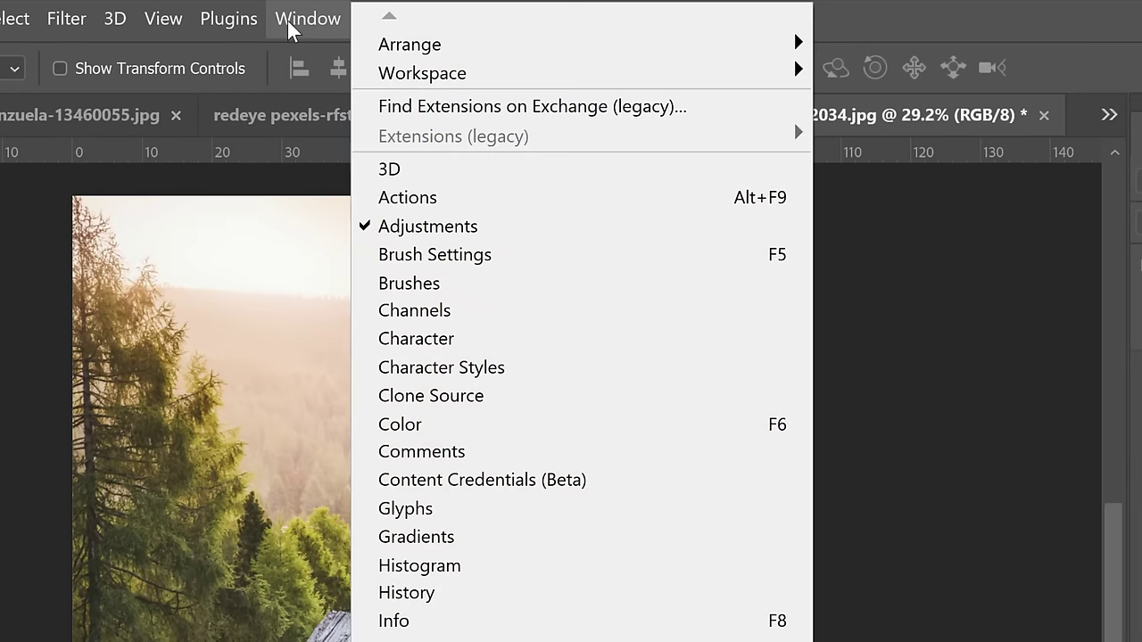
mouse_move(459, 79)
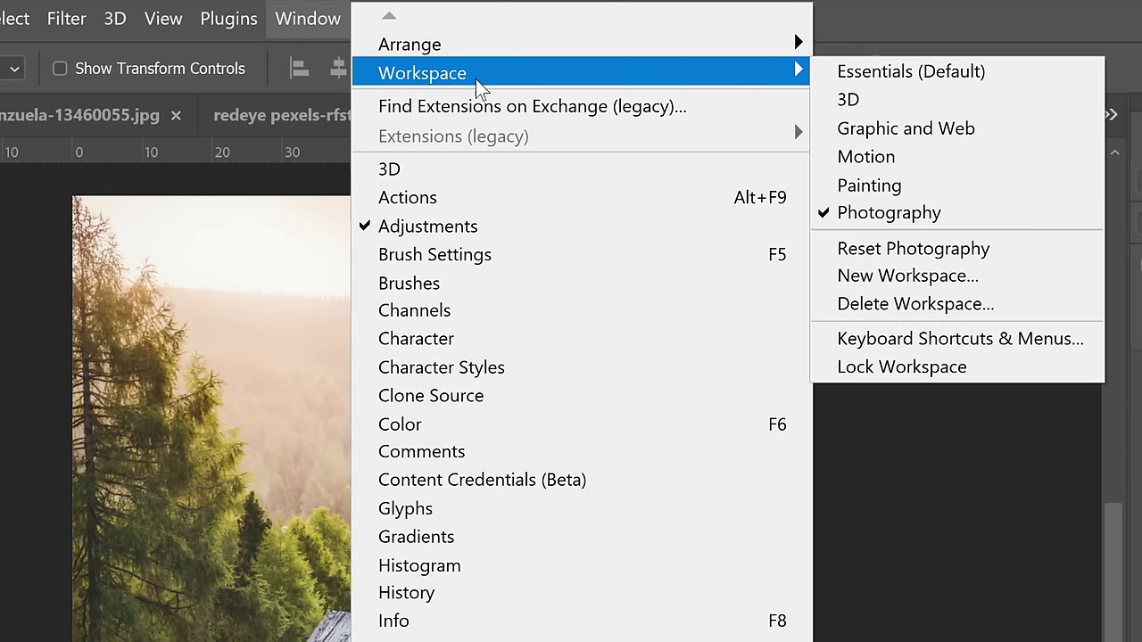
left_click(923, 73)
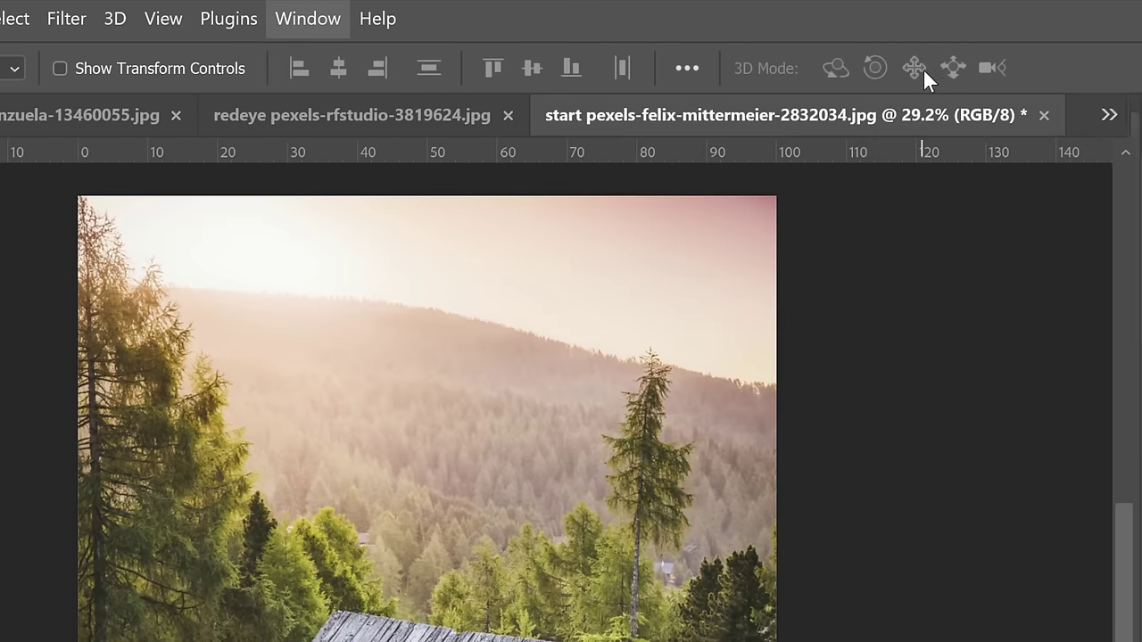
left_click(311, 22)
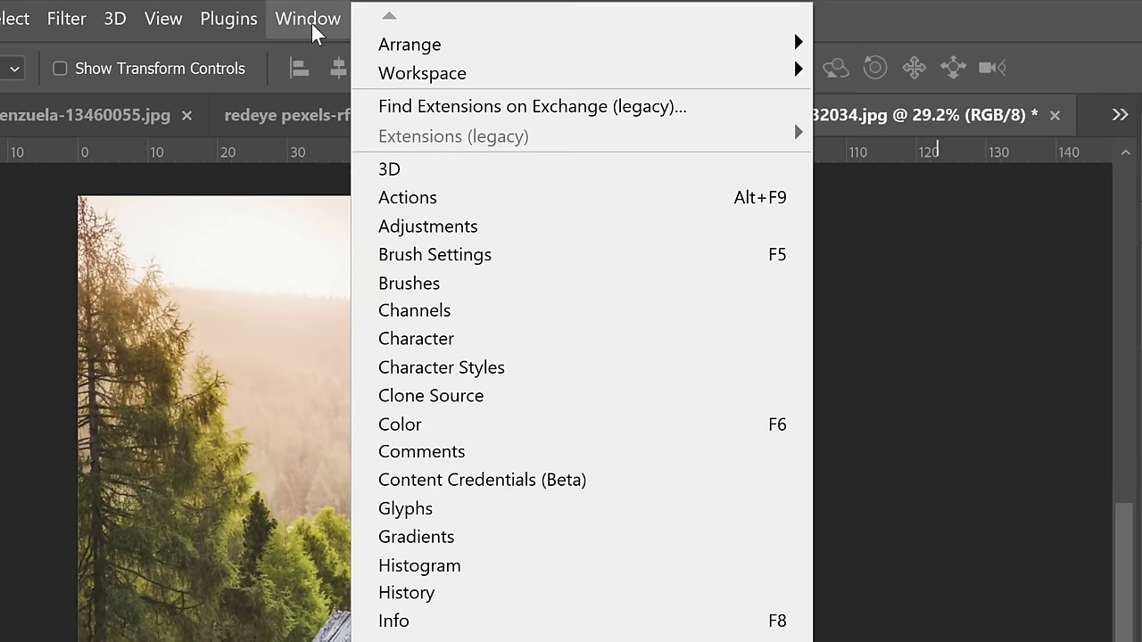
mouse_move(458, 80)
left_click(940, 247)
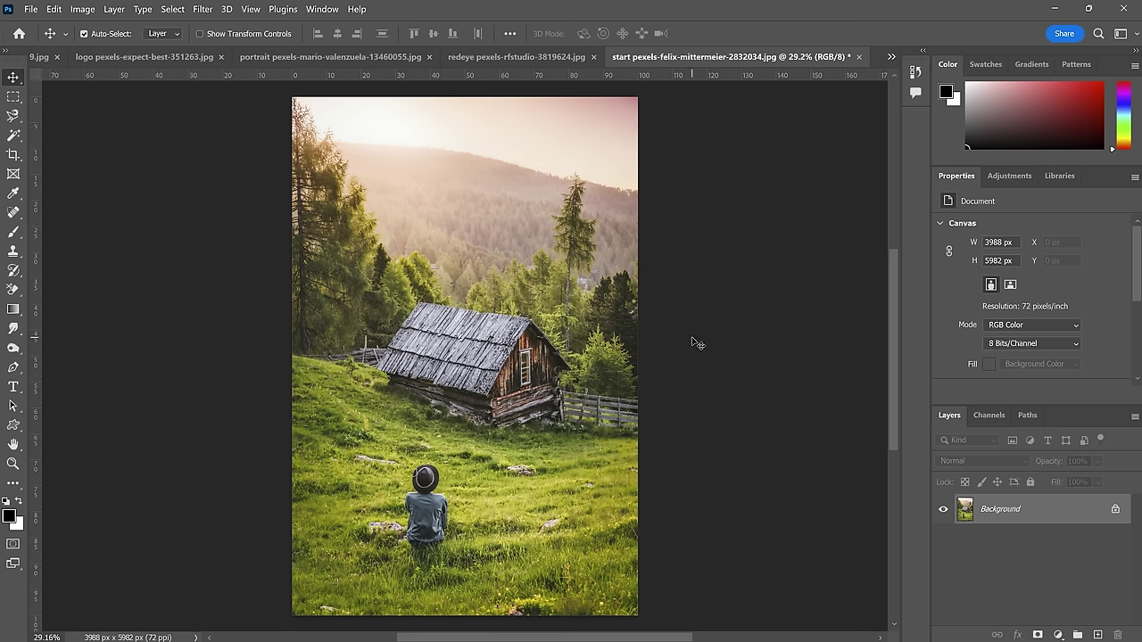
Step: Move the Layers panel into its own widened column beside the canvas and collapse the remaining panels to icons
left_click(954, 416)
left_click_drag(951, 418, 888, 415)
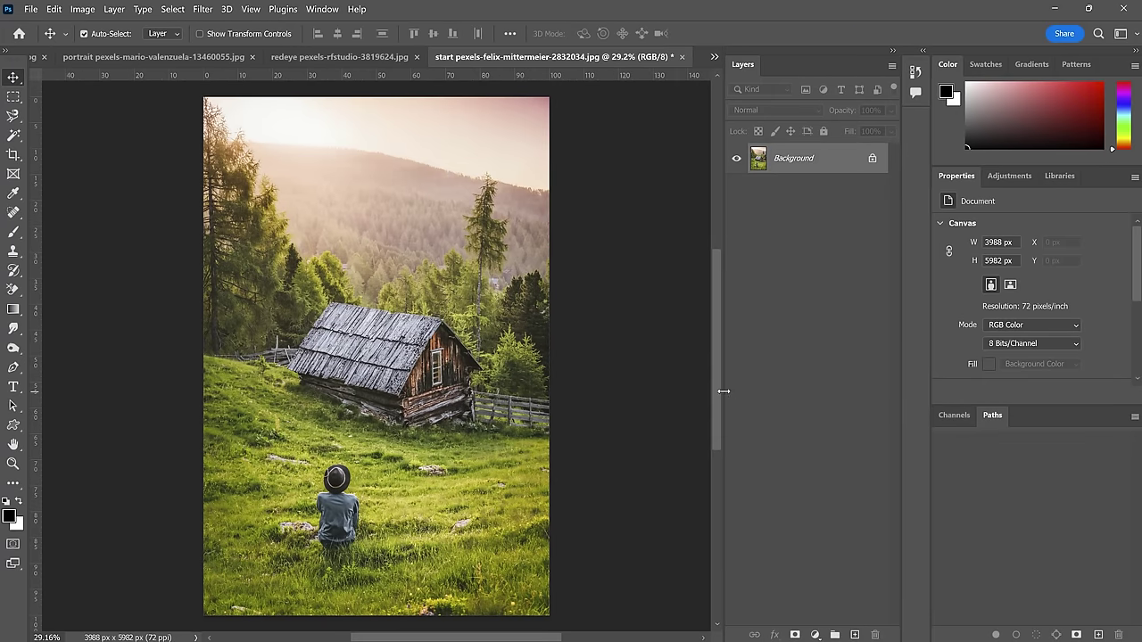
left_click_drag(724, 390, 656, 393)
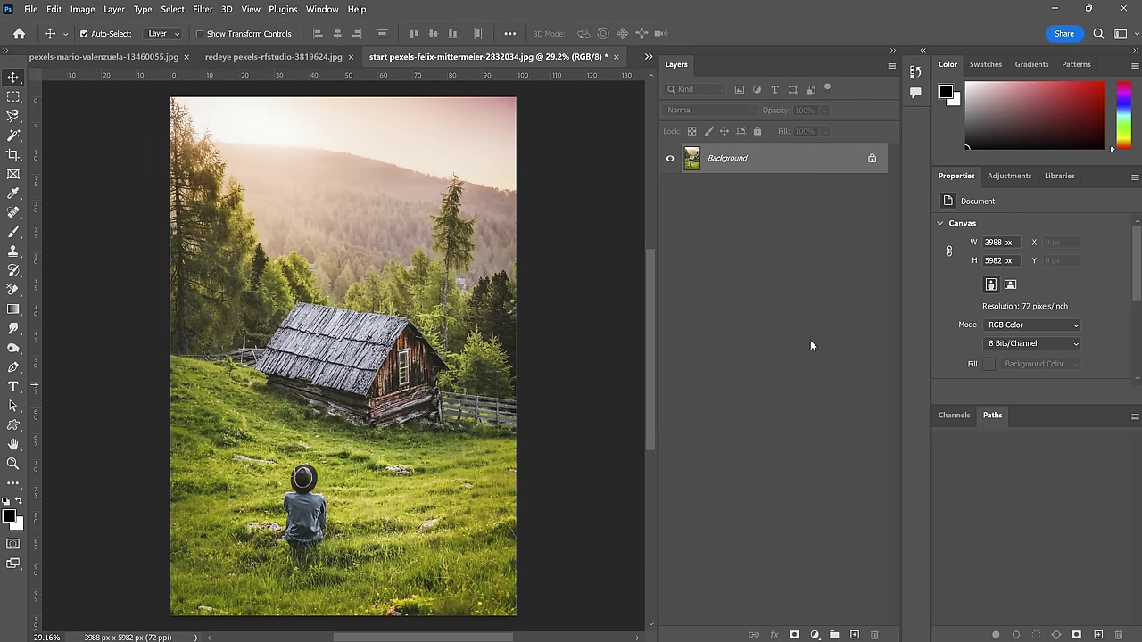
left_click(1136, 50)
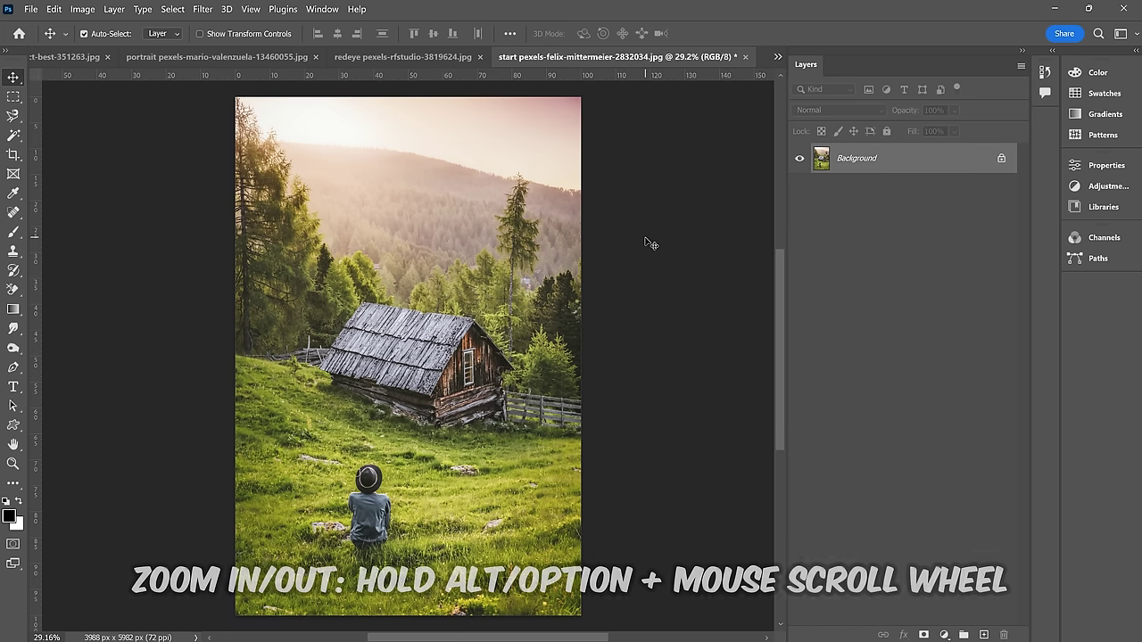
scroll(484, 240, "up", 3)
scroll(483, 241, "down", 3)
scroll(483, 241, "up", 1)
scroll(484, 241, "down", 1)
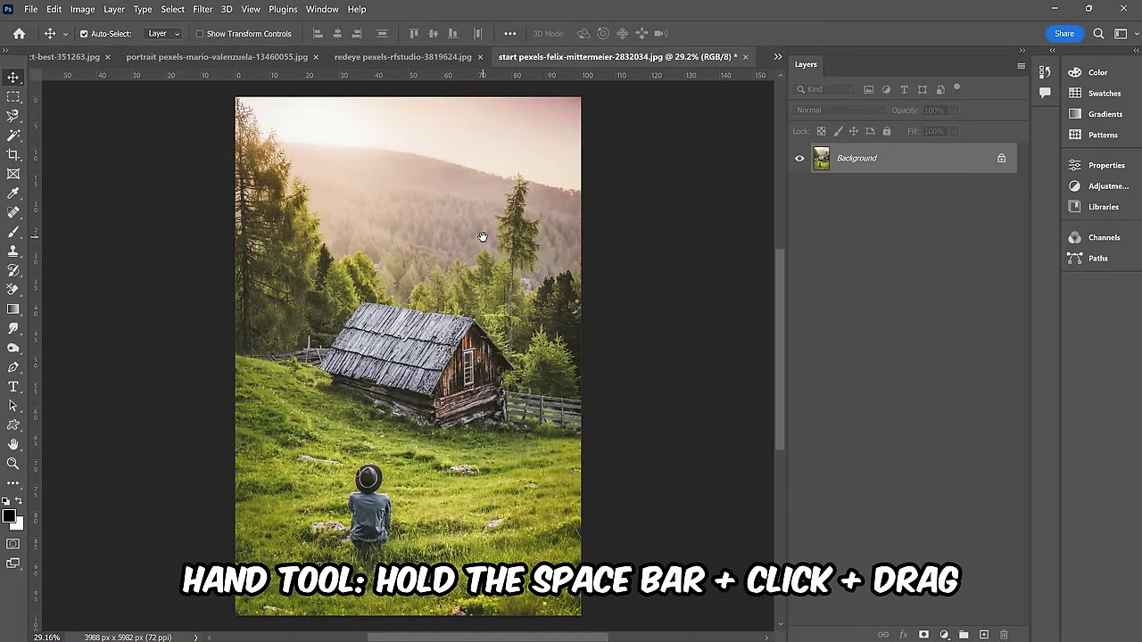
mouse_move(482, 236)
left_mouse_down()
mouse_move(330, 239)
mouse_move(480, 238)
left_mouse_up()
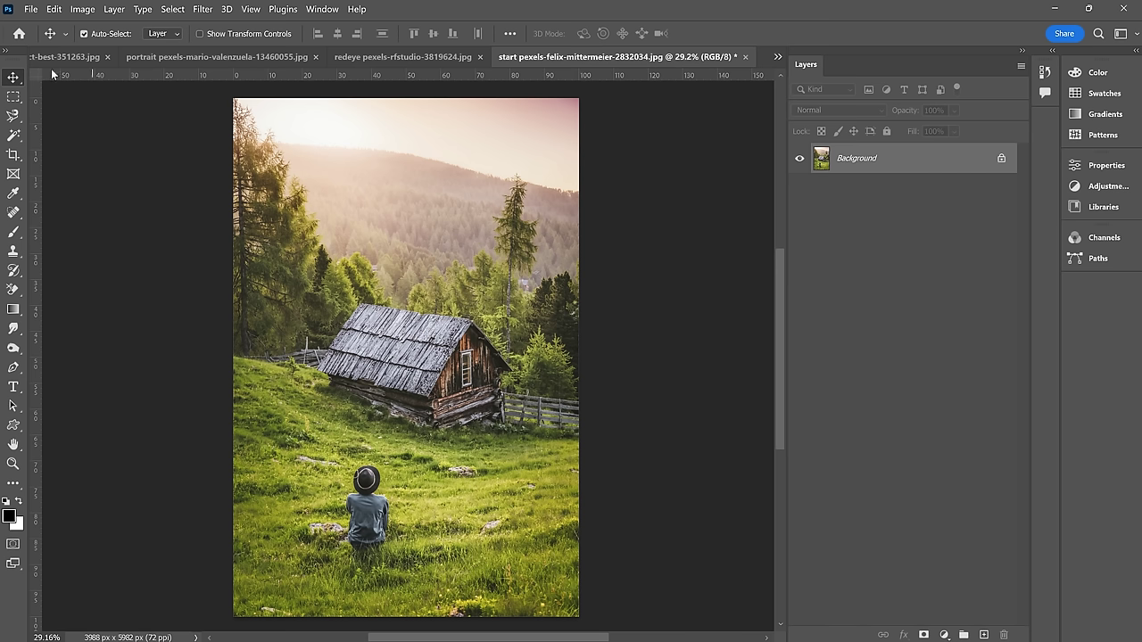
Step: Activate the Move tool, unlock the Background layer and reposition the photo slightly on the canvas
right_click(13, 79)
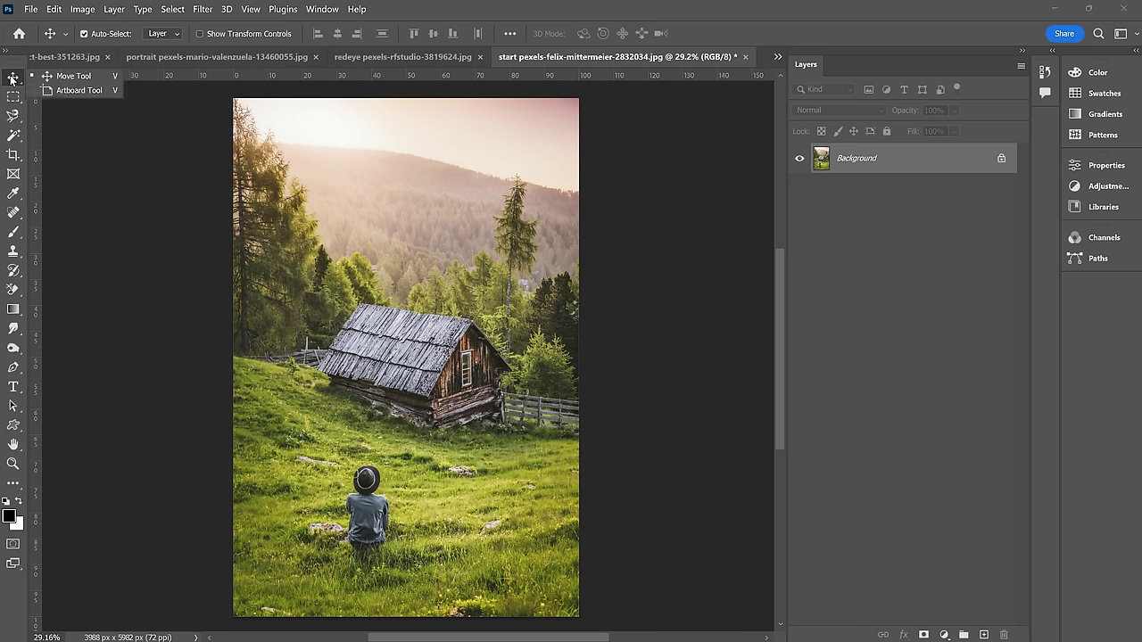
left_click(80, 79)
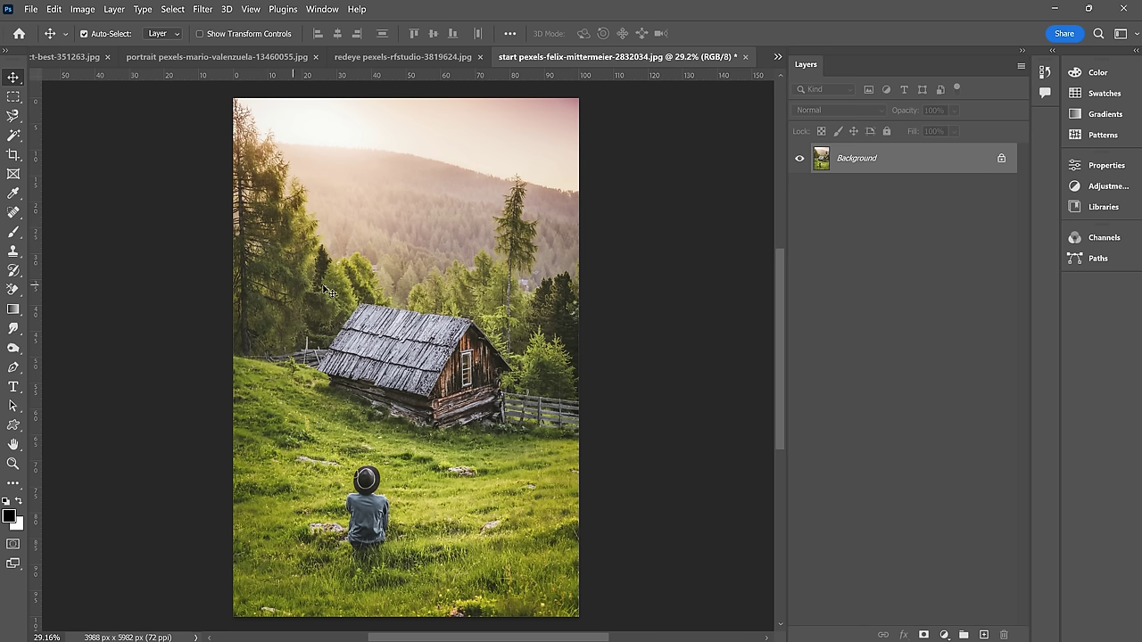
left_click(1002, 161)
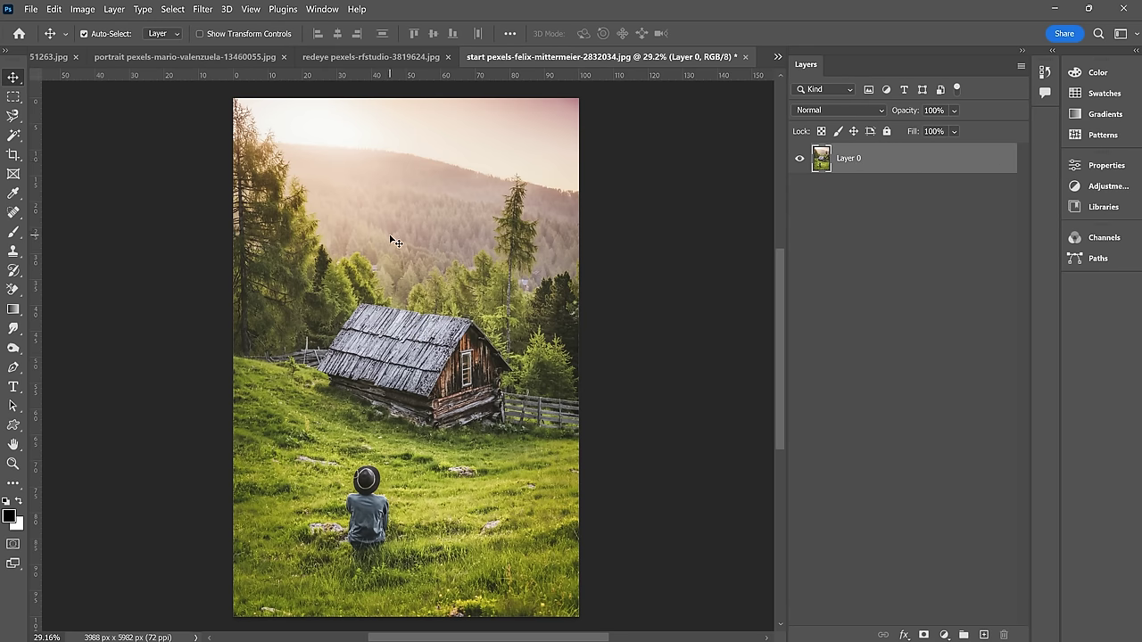
mouse_move(392, 237)
left_mouse_down()
mouse_move(414, 244)
mouse_move(500, 184)
mouse_move(277, 273)
mouse_move(523, 305)
mouse_move(353, 230)
mouse_move(472, 271)
mouse_move(345, 224)
mouse_move(429, 272)
mouse_move(388, 236)
left_mouse_up()
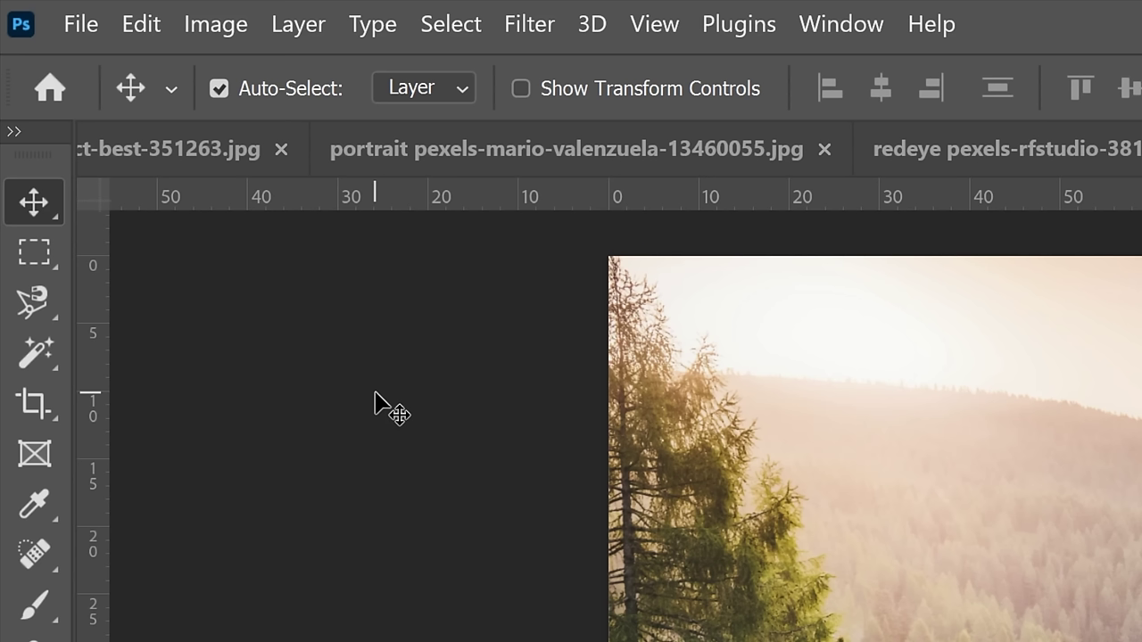
Step: Draw an artboard of 3988 × 5982 px covering the whole photo
right_click(32, 203)
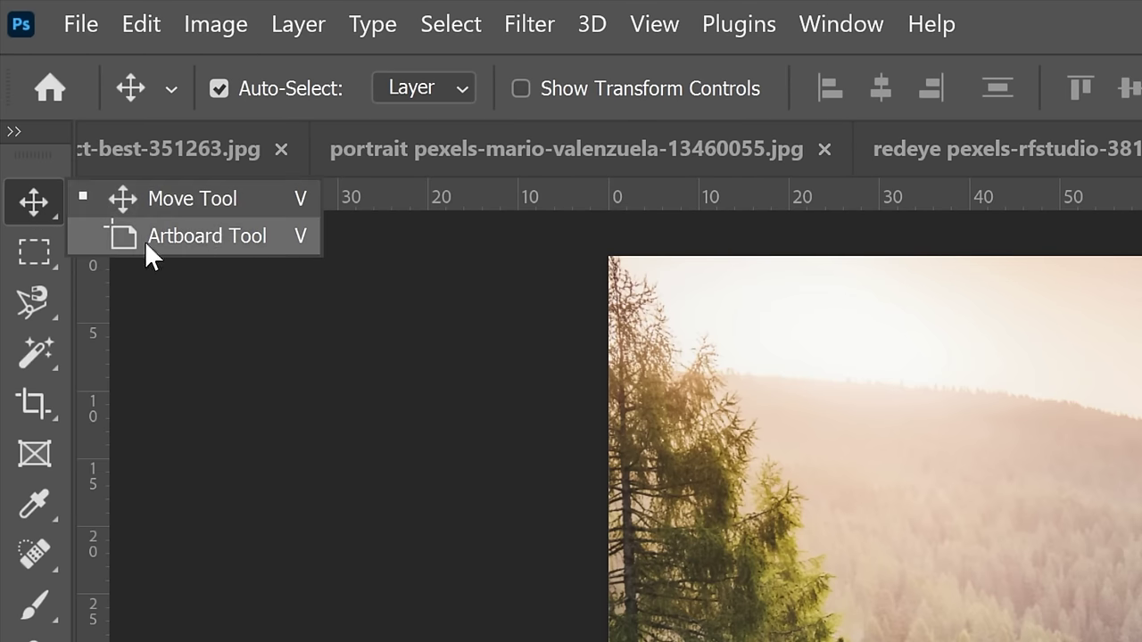
left_click(244, 232)
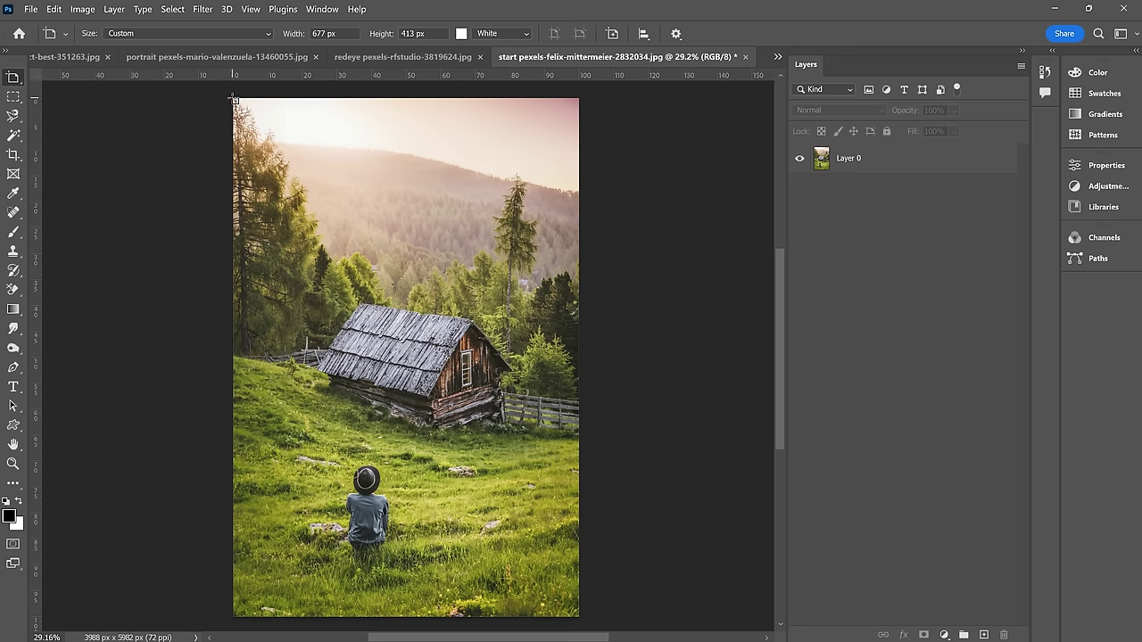
left_click_drag(233, 98, 578, 615)
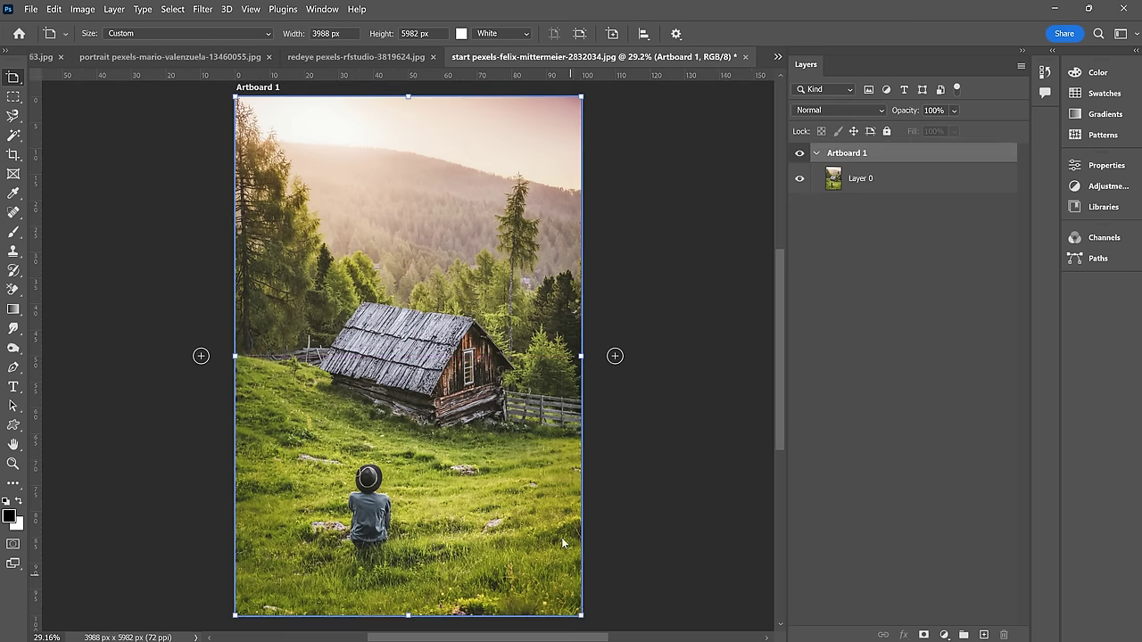
Step: Add three blank artboards of the same size: one beside the photo, one above that, and one directly above the photo
scroll(549, 466, "down", 2)
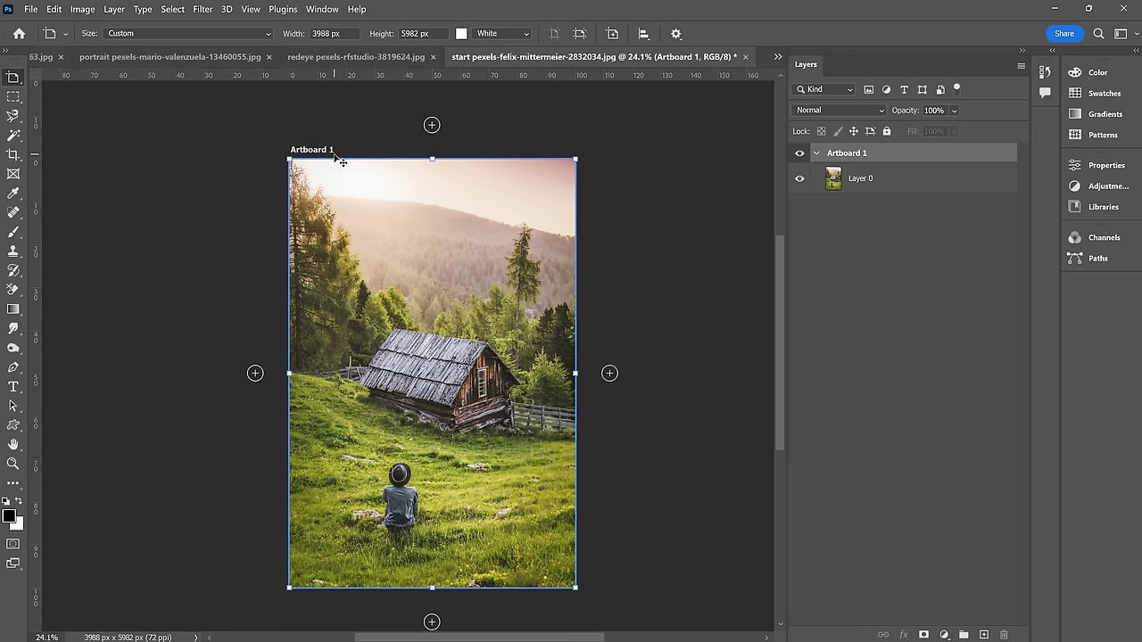
scroll(529, 354, "right", 2)
scroll(529, 353, "down", 1)
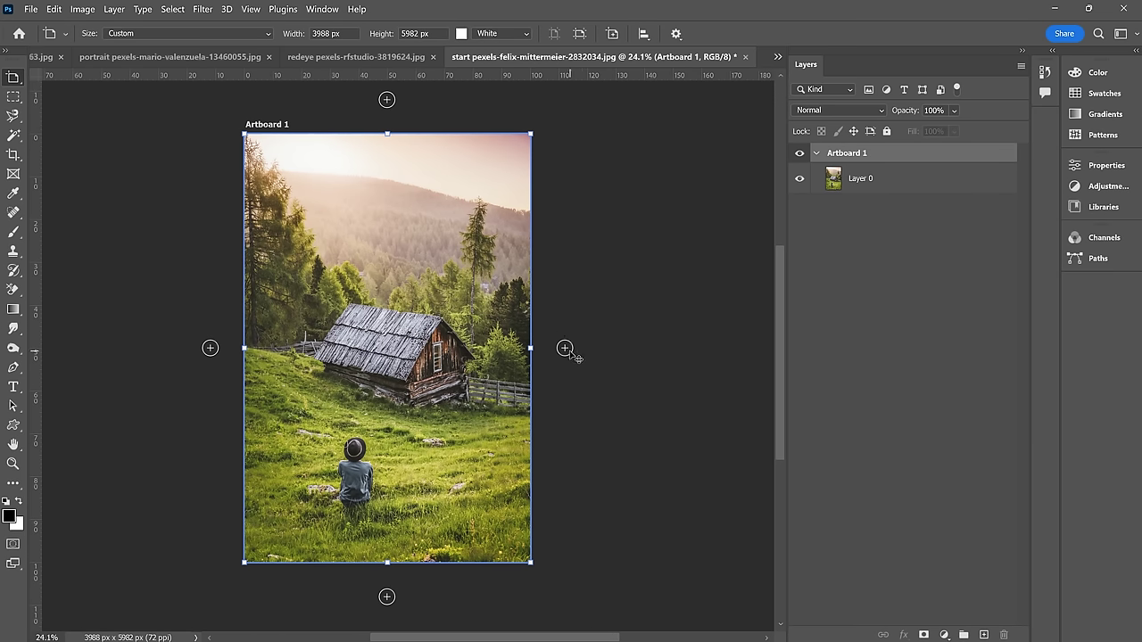
left_click(564, 349)
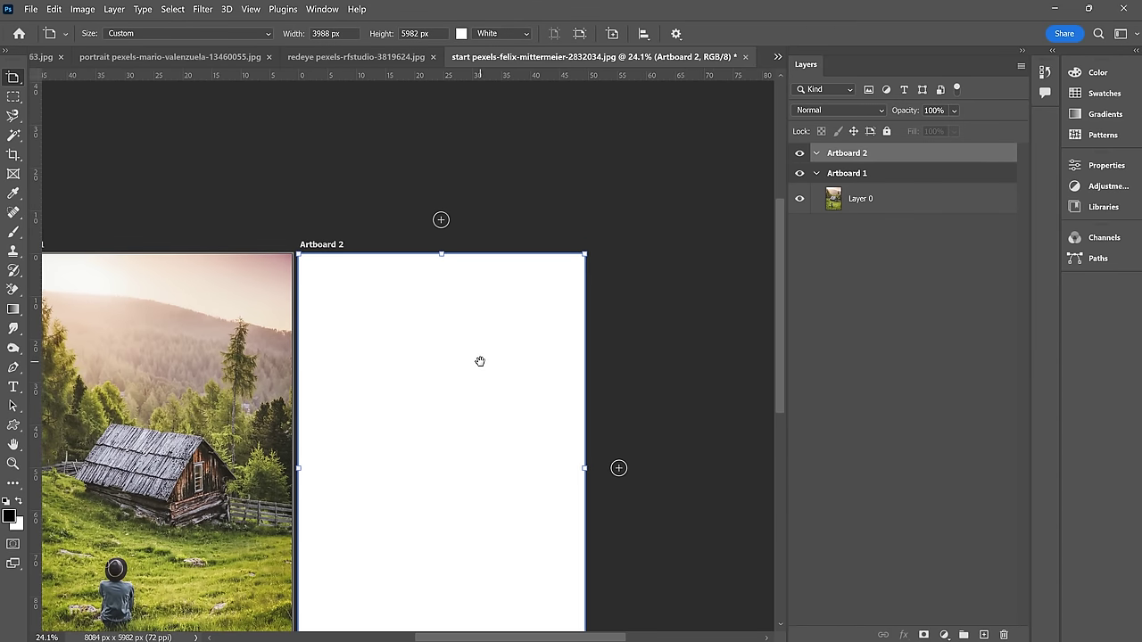
left_click(440, 222)
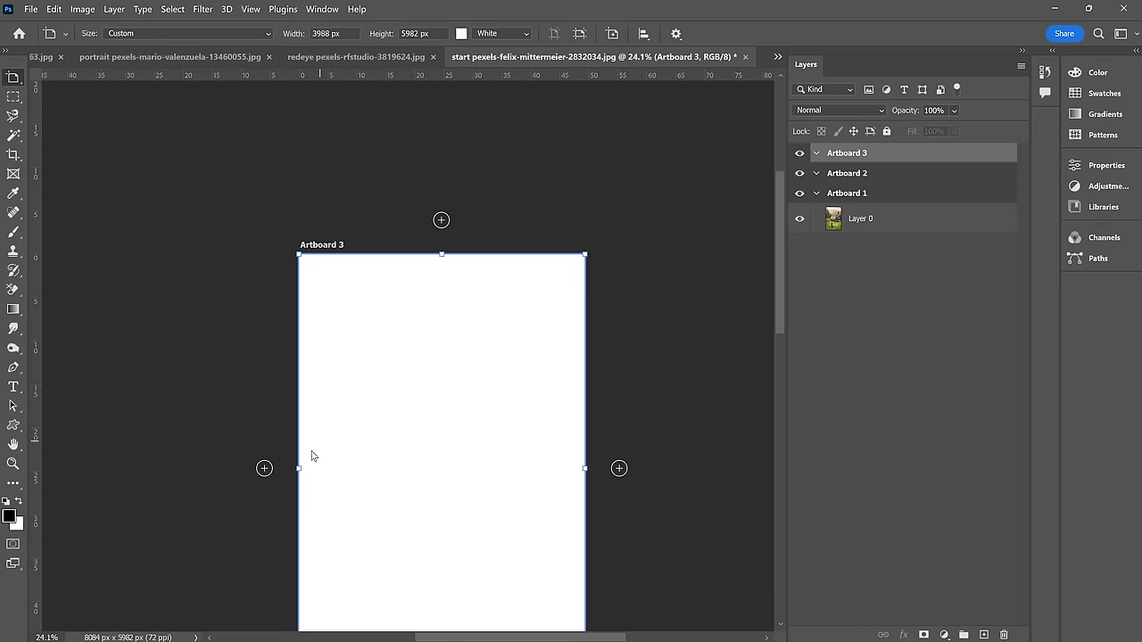
left_click(264, 469)
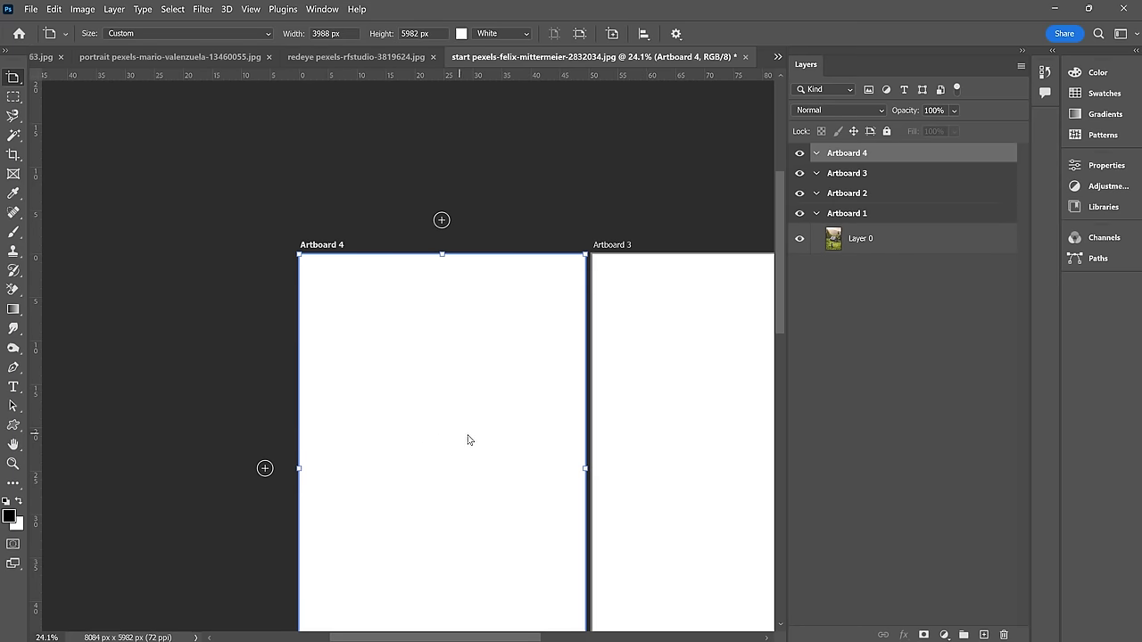
scroll(518, 441, "down", 3)
left_click_drag(550, 496, 441, 275)
scroll(455, 328, "down", 1)
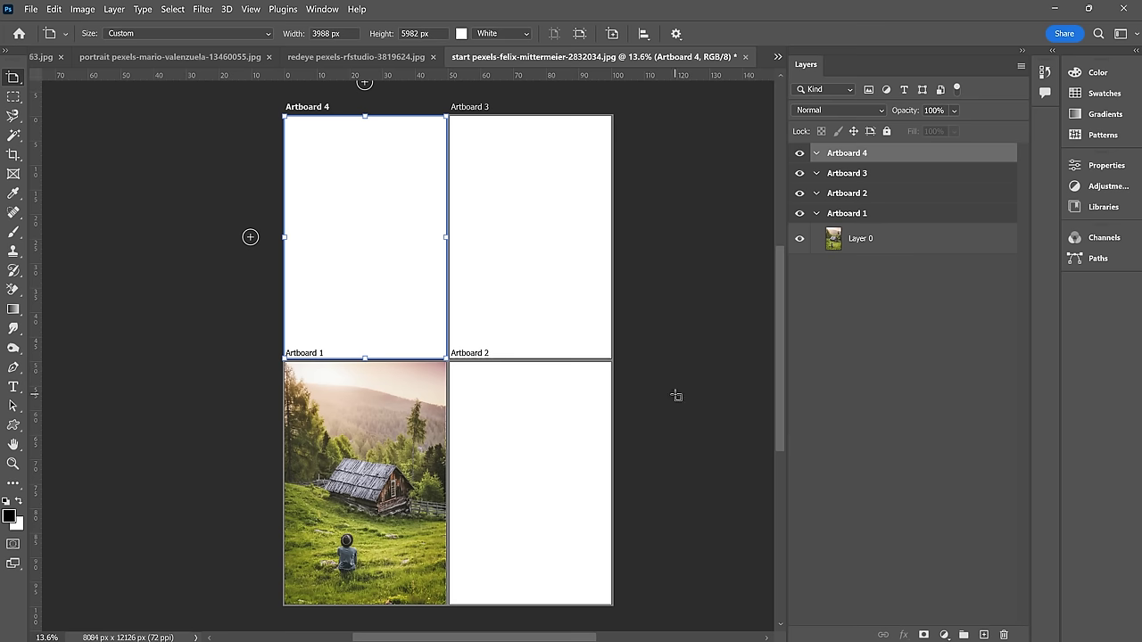
Step: Undo the creation of all the artboards, keeping the photo as a single unlocked layer
key("ctrl+z")
key("ctrl+z")
key("ctrl+z")
key("ctrl+z")
key("ctrl+z")
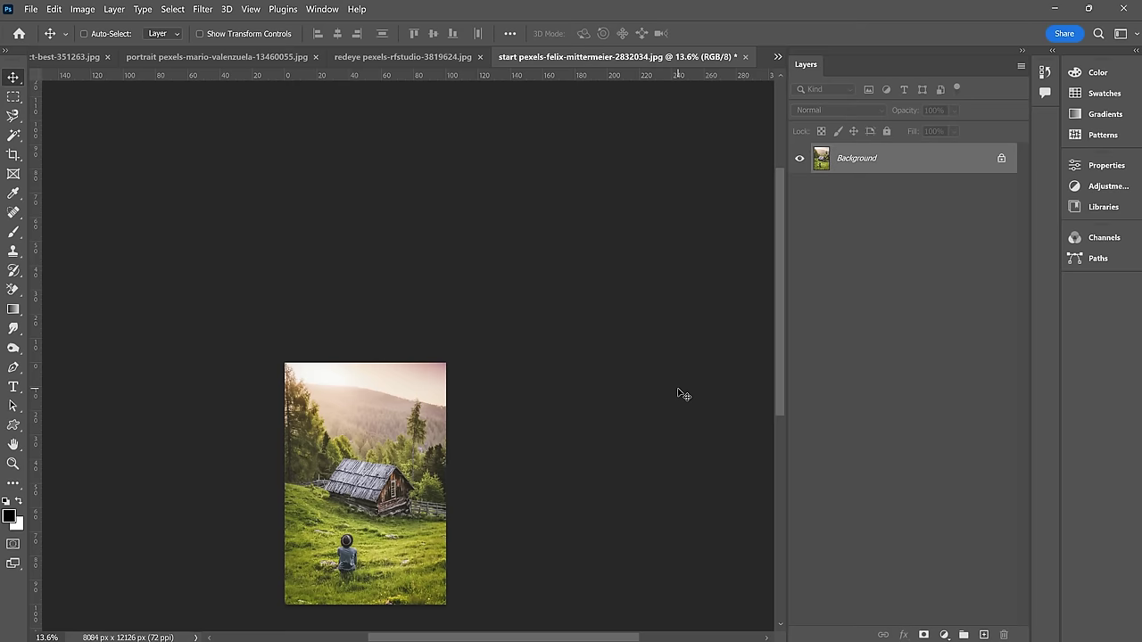
key("ctrl+z")
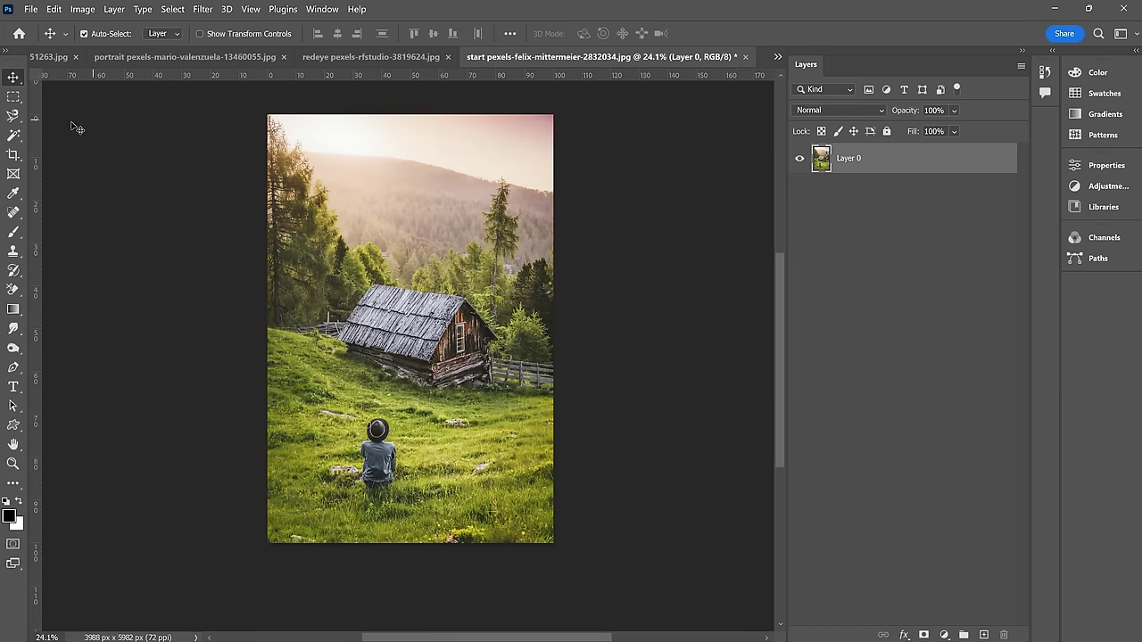
Step: Select the person sitting in the grass with a rectangular marquee and cut the selection to a new layer
left_click(18, 99)
right_click(18, 99)
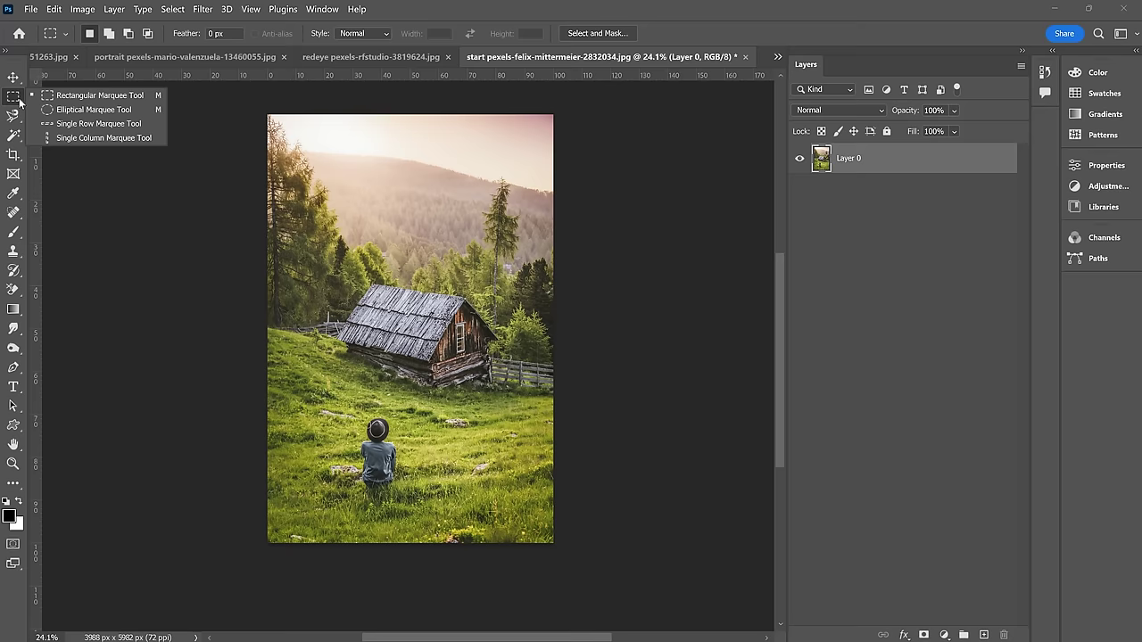
left_click(142, 95)
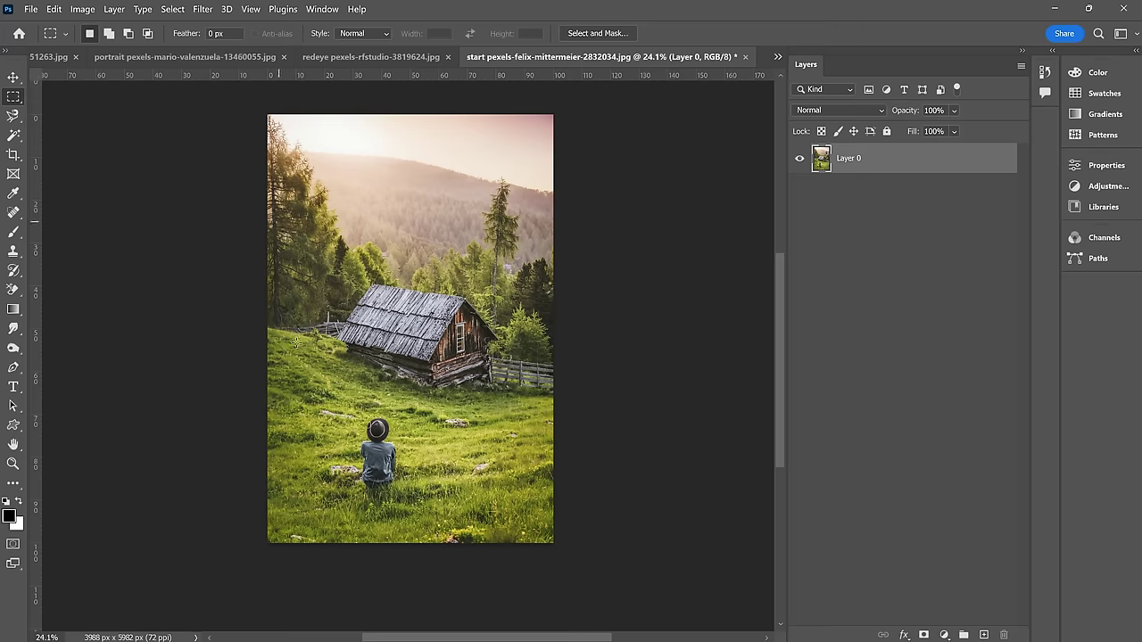
scroll(379, 491, "up", 3)
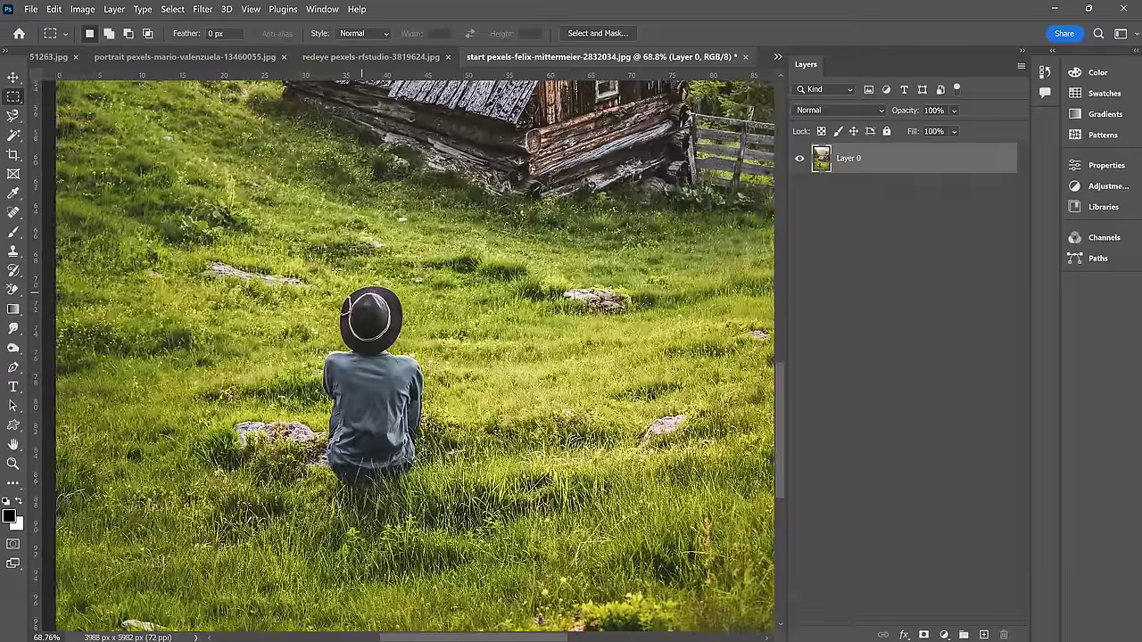
left_click_drag(284, 266, 460, 520)
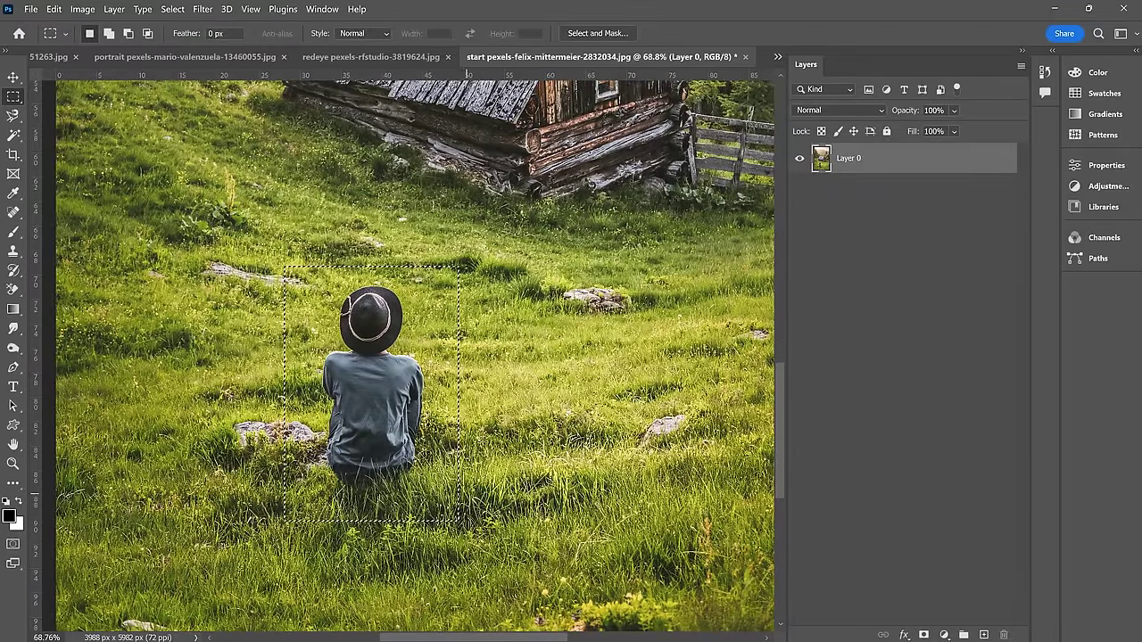
right_click(373, 373)
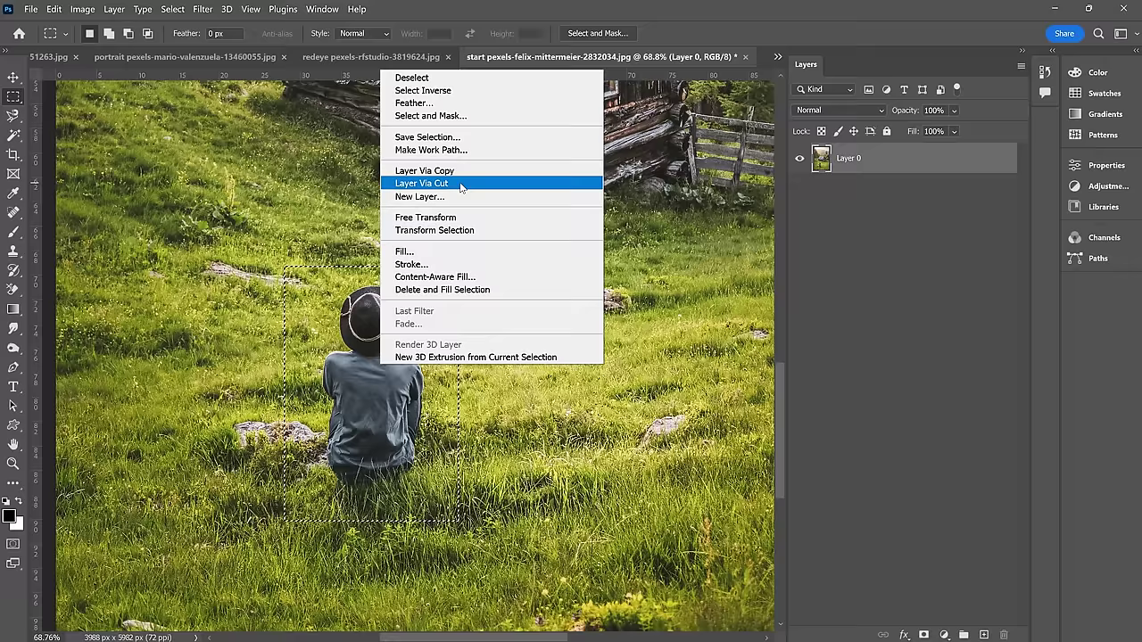
left_click(461, 185)
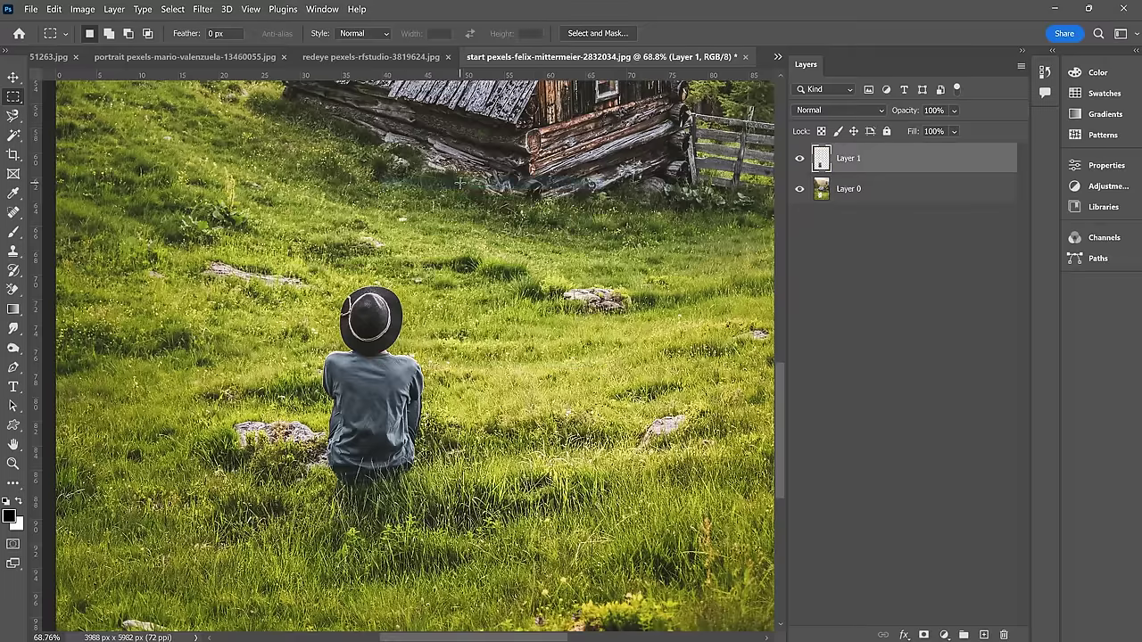
Step: Hide and show Layer 0 and Layer 1 in turn to inspect the separated content
left_click(801, 190)
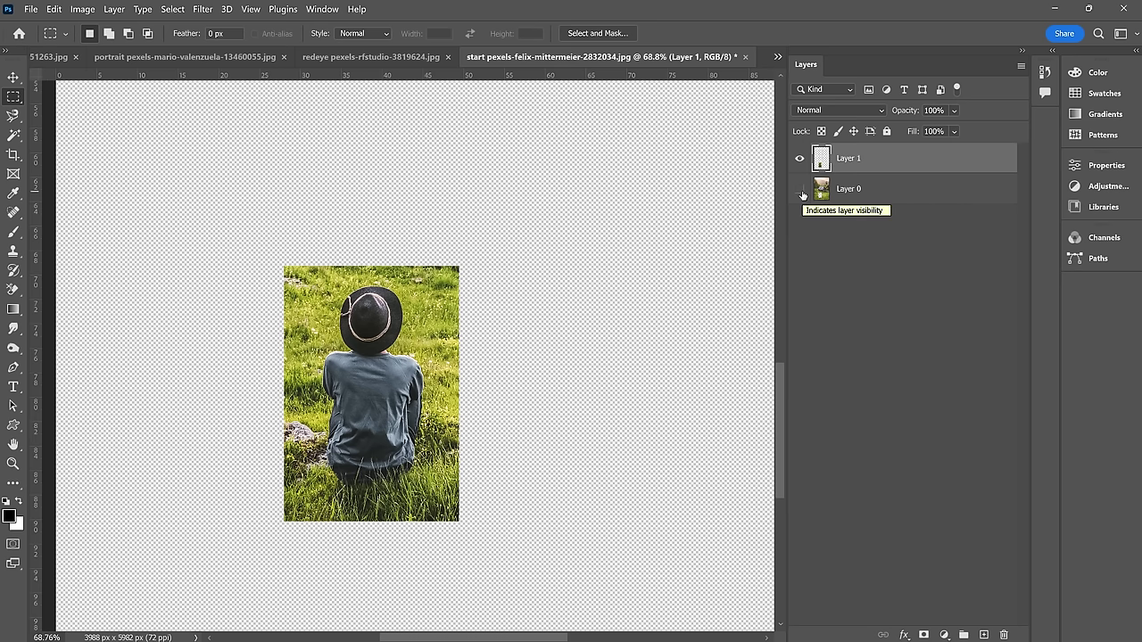
left_click(801, 190)
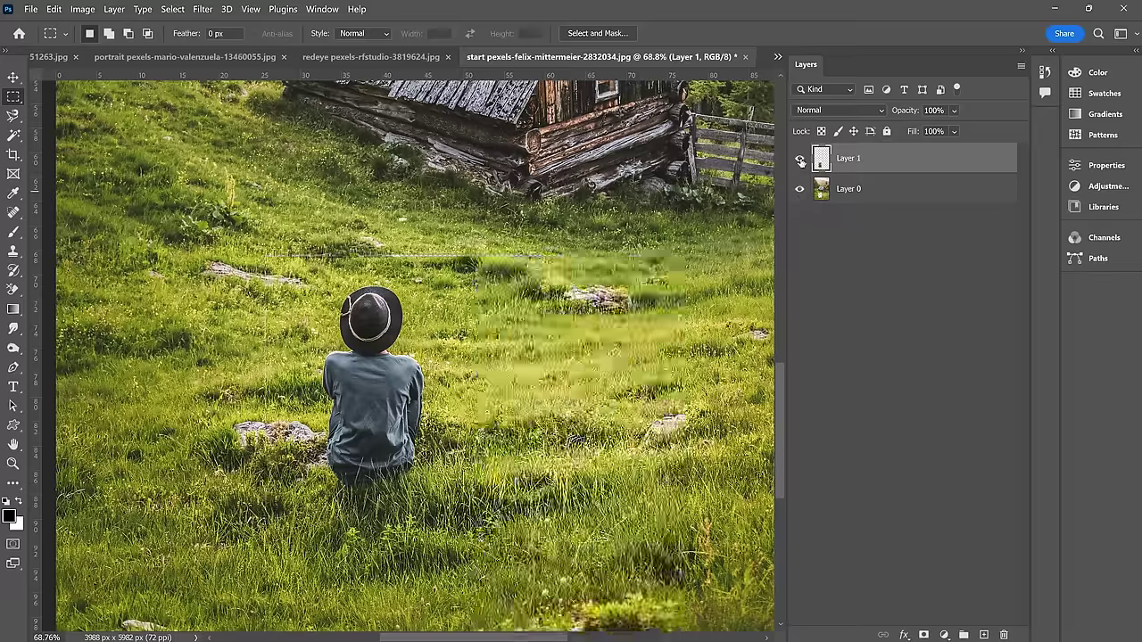
left_click(800, 160)
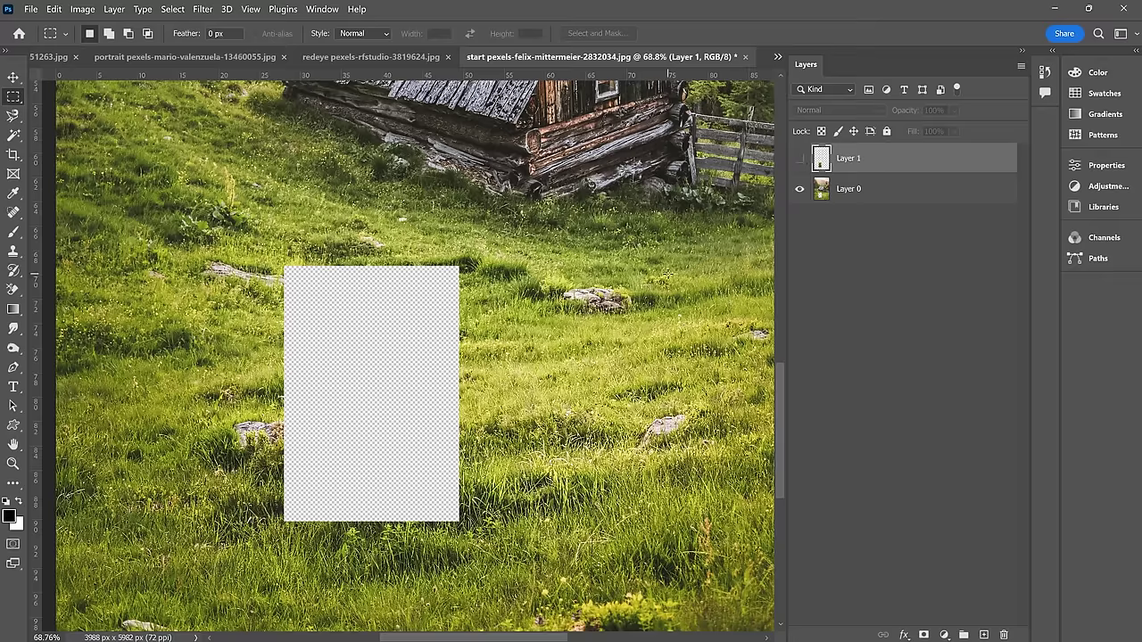
left_click(800, 160)
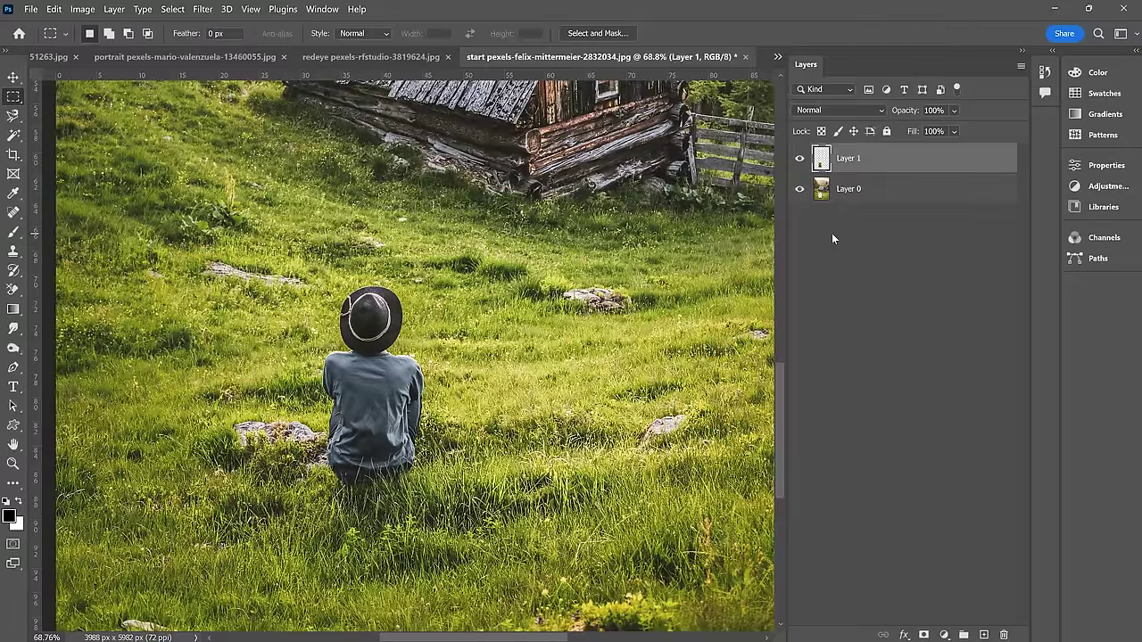
Step: Restore a single Layer 0 with the rectangular selection around the person active, and copy the selected area to a new layer
key("ctrl+e")
key("ctrl+shift+d")
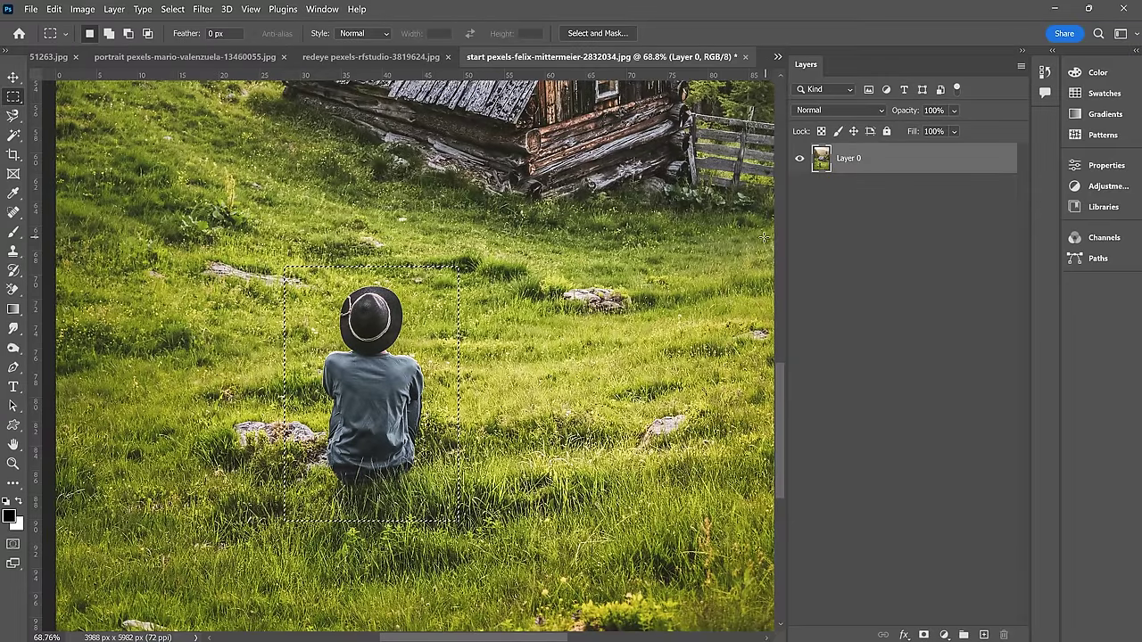
right_click(377, 337)
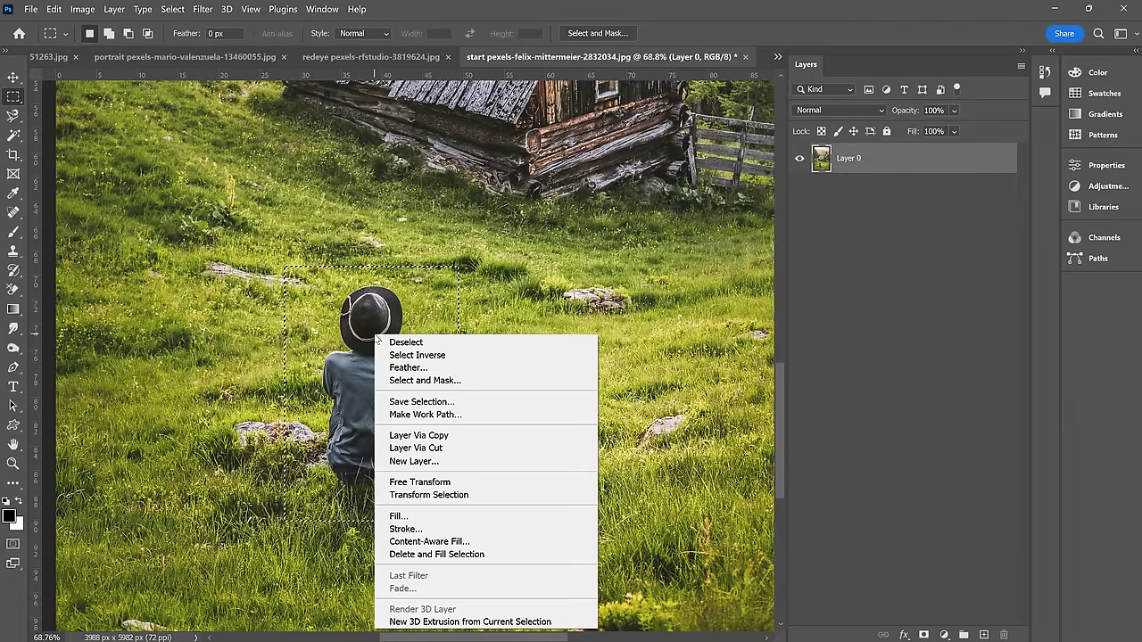
left_click(441, 436)
Step: Toggle the visibility of Layer 0 and Layer 1 to compare them, and delete the copied Layer 1
left_click(799, 188)
left_click(799, 188)
left_click(799, 158)
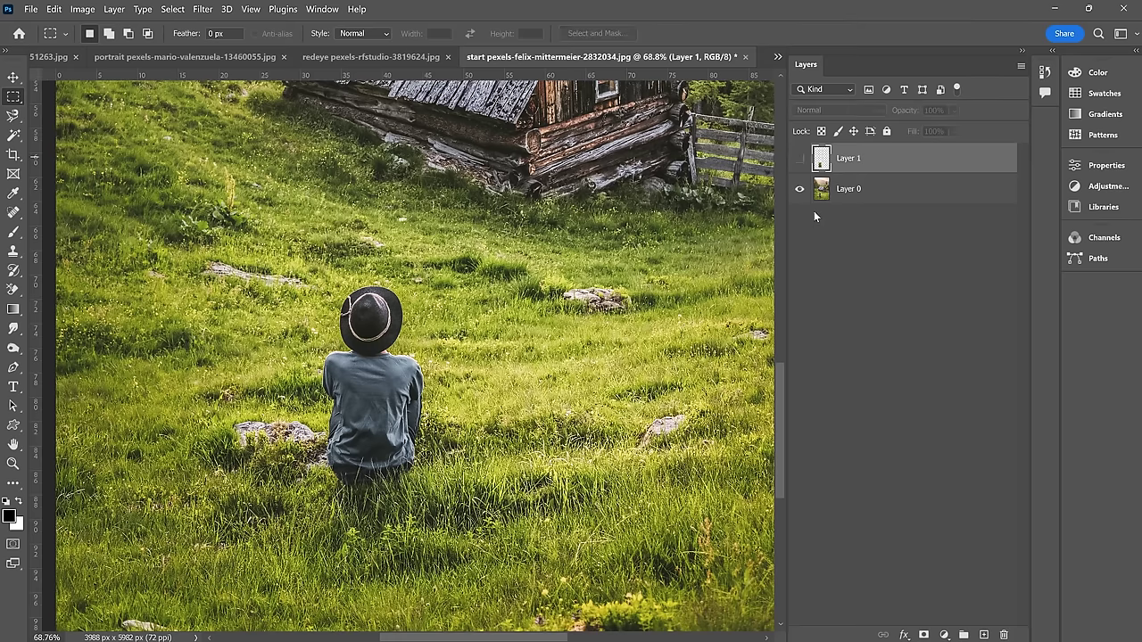
key("Delete")
Step: Draw a circular selection around the person with the Elliptical Marquee tool and reposition it so the person is inside it
right_click(14, 97)
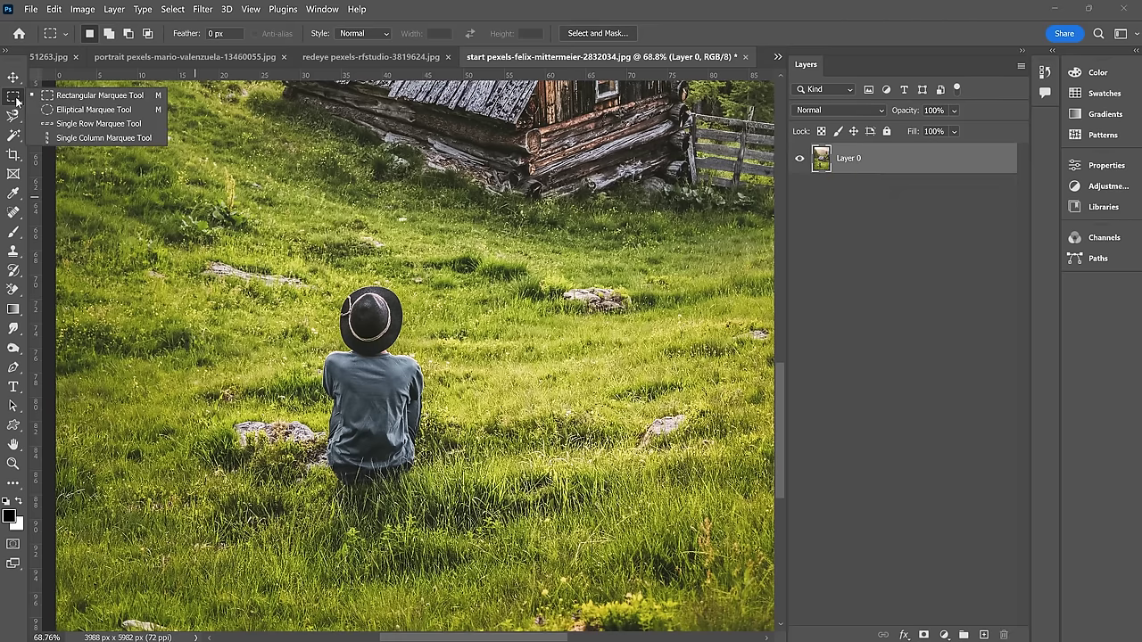
left_click(93, 109)
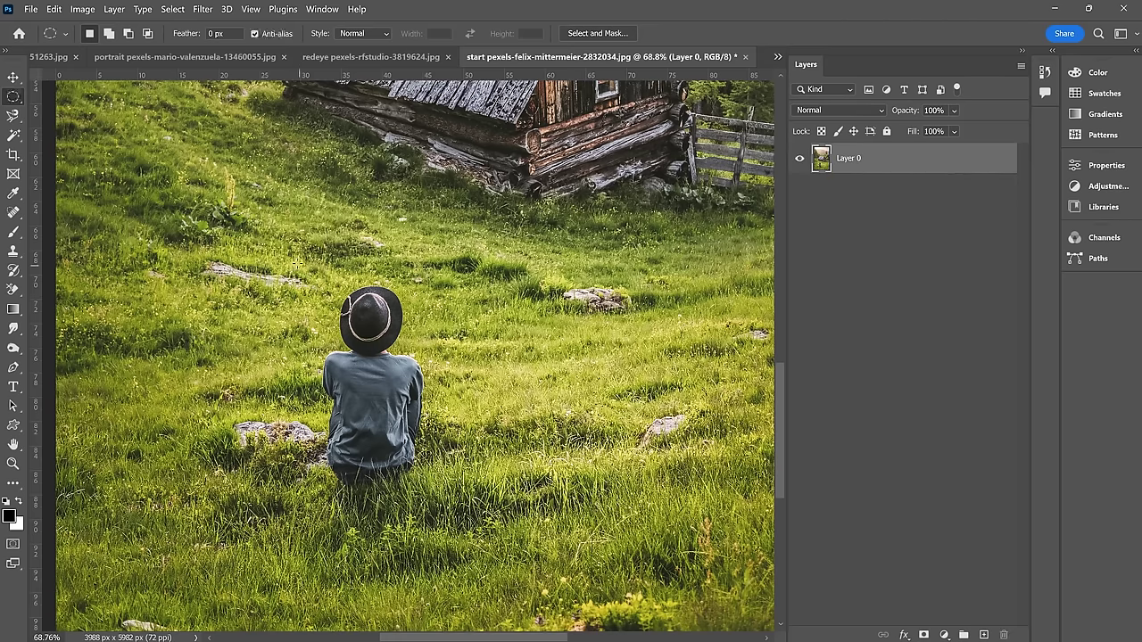
left_click_drag(294, 260, 483, 493)
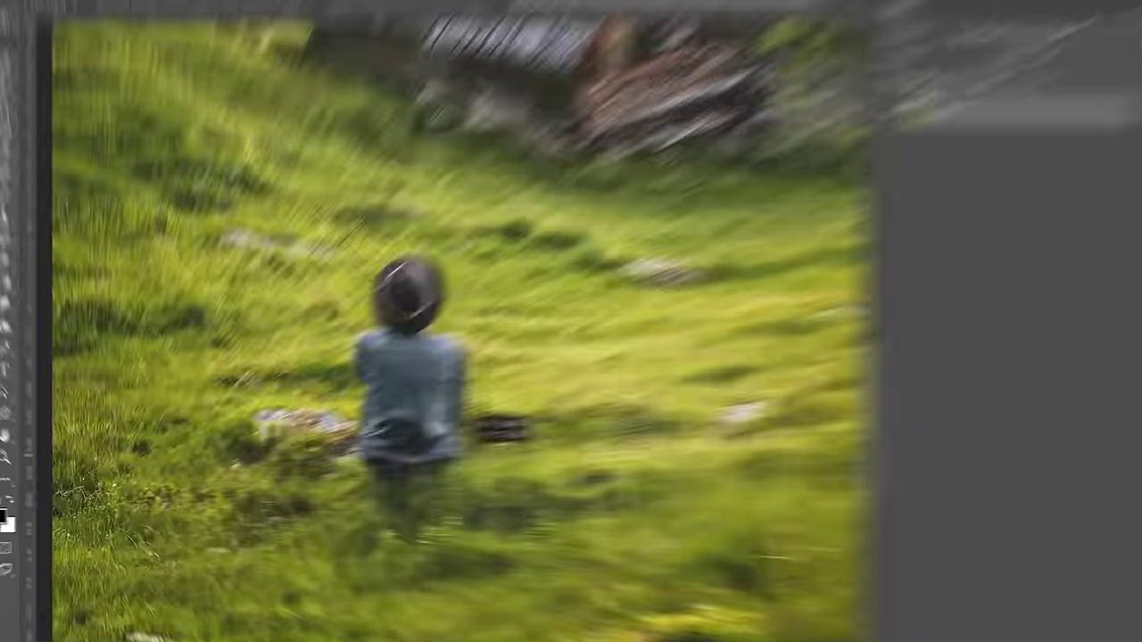
left_click_drag(504, 421, 520, 414)
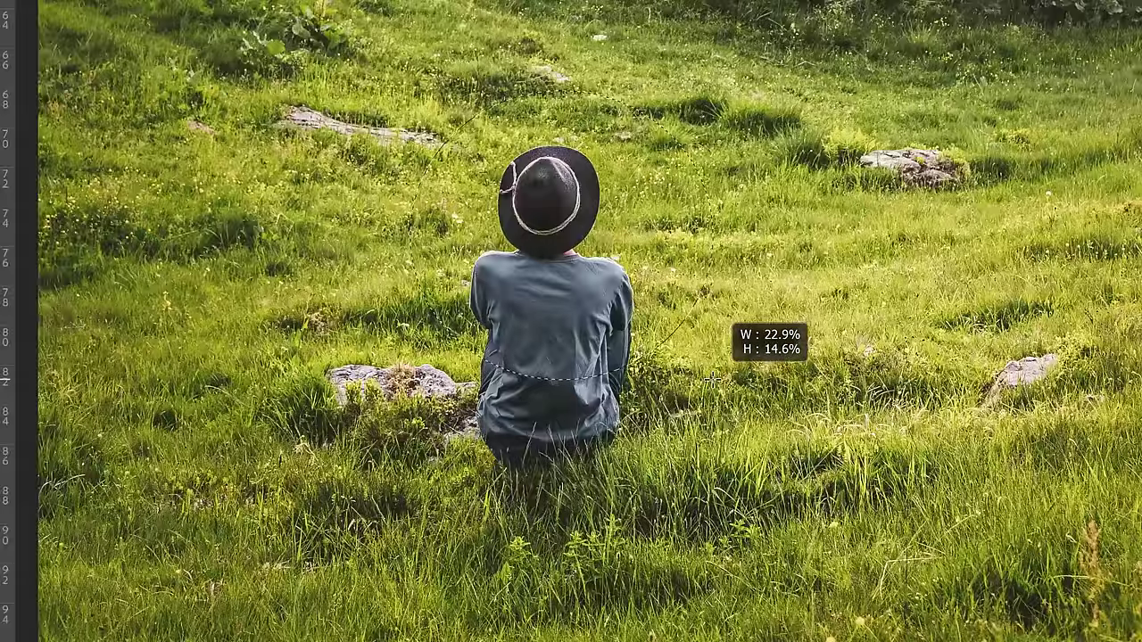
left_click_drag(712, 377, 801, 489)
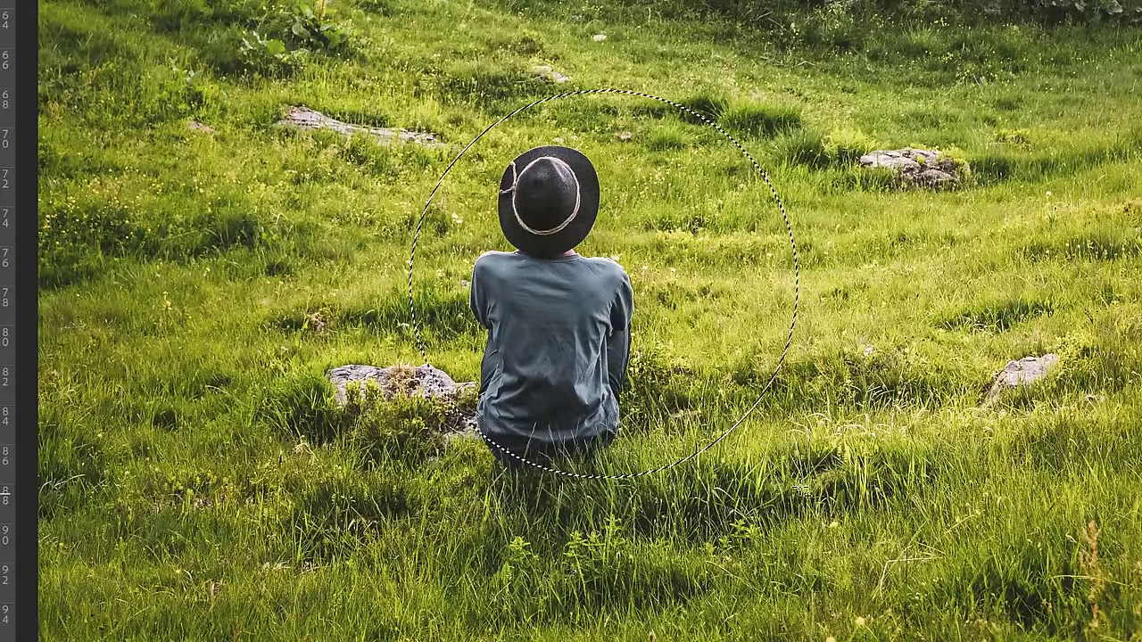
left_click_drag(707, 321, 665, 355)
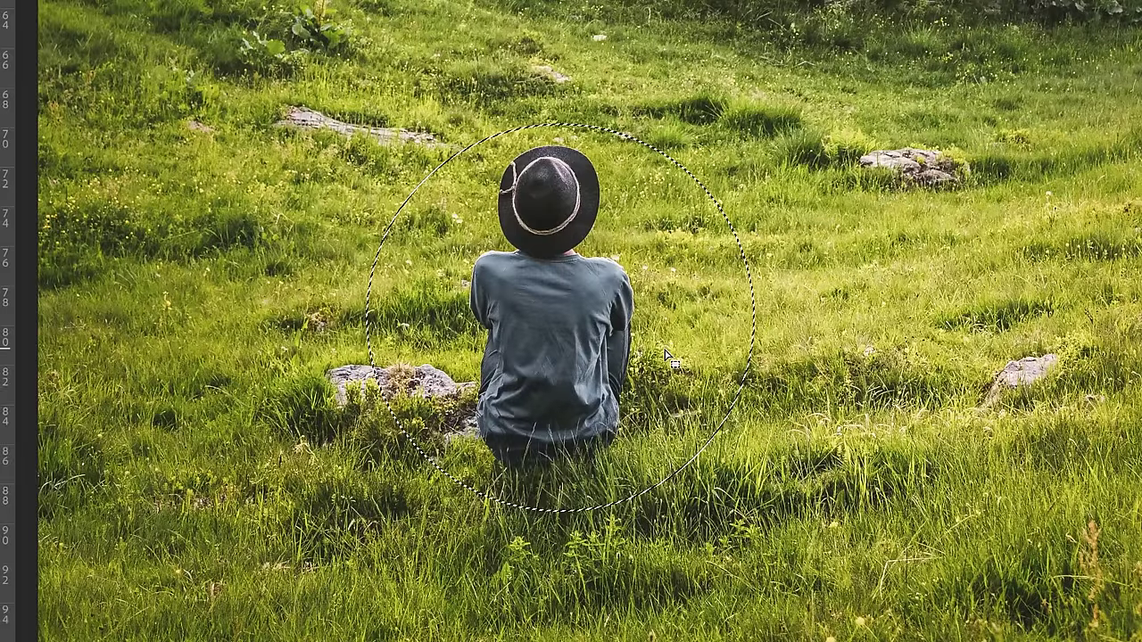
Step: Replace the circle with one drawn outward from the centre of the person's back, and deselect it
left_click(664, 355)
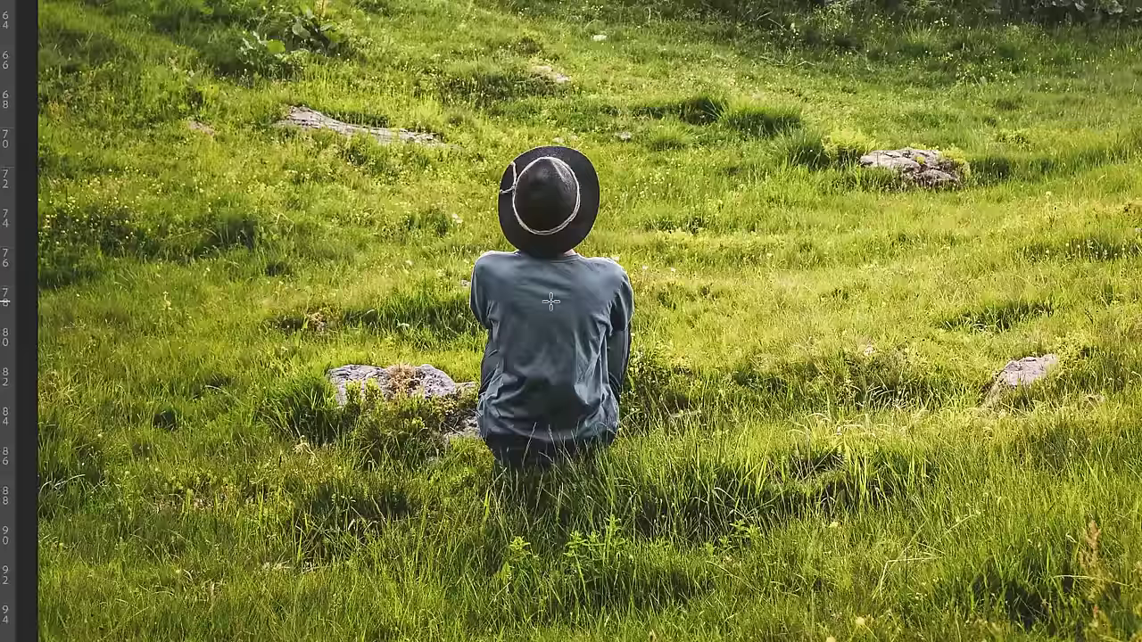
left_click_drag(550, 301, 751, 501)
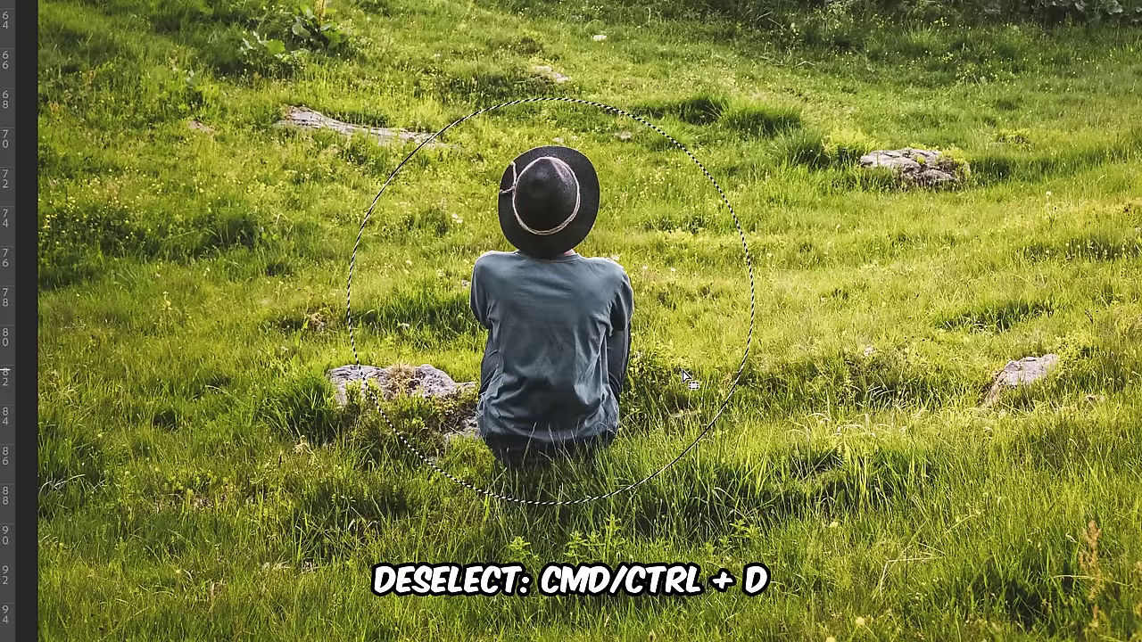
key("ctrl+d")
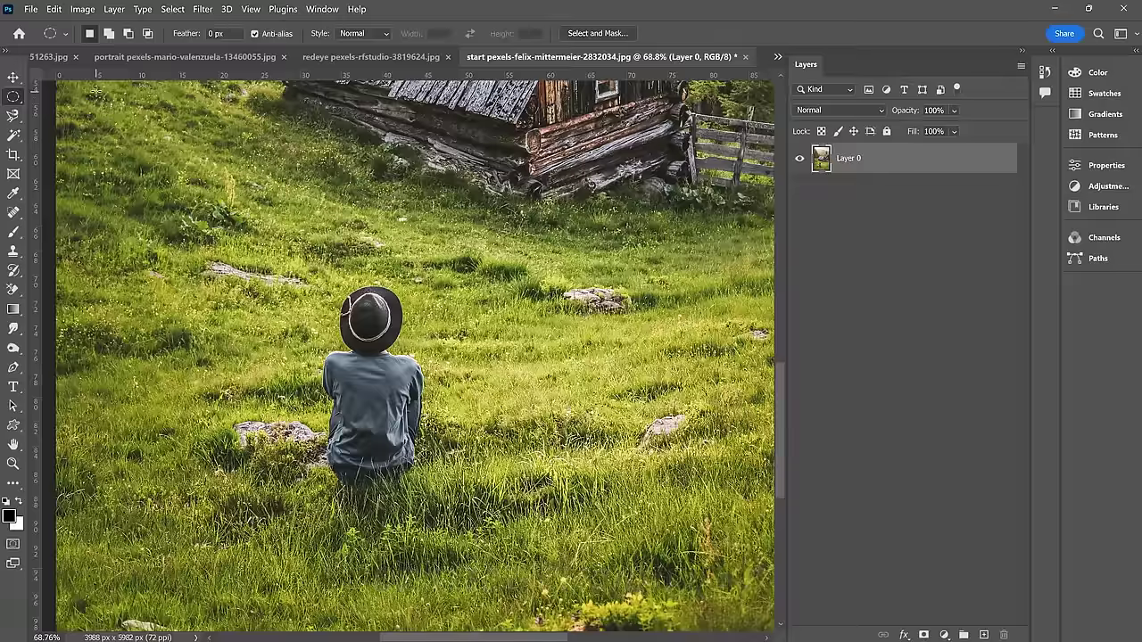
Step: Select a single row of pixels just above the person's hat with the Single Row Marquee tool and inspect it up close
right_click(12, 100)
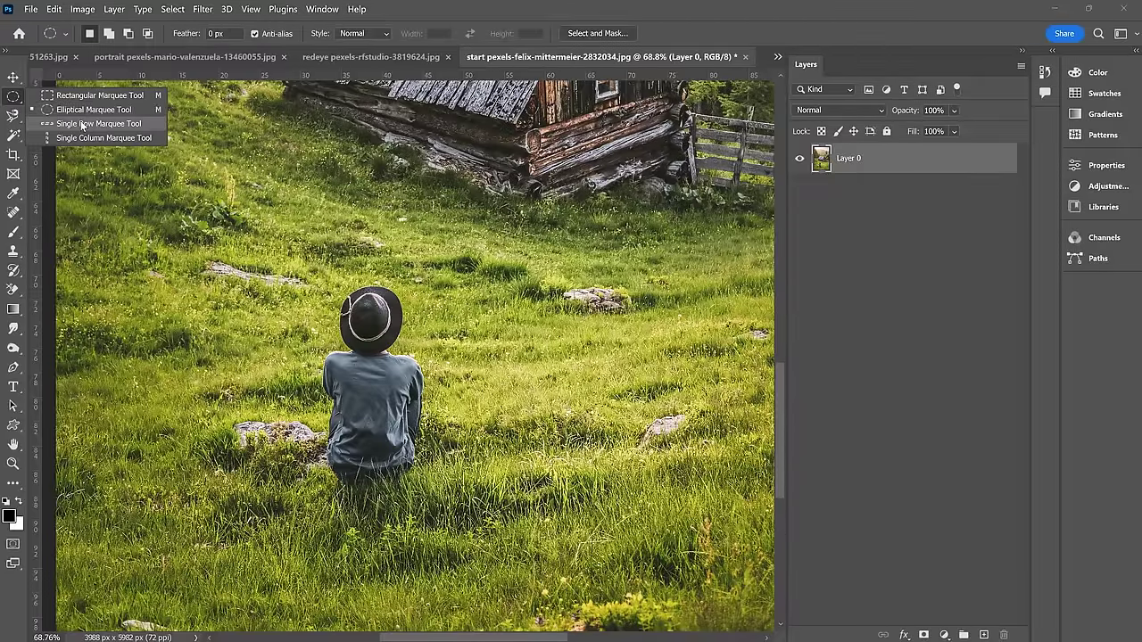
left_click(81, 124)
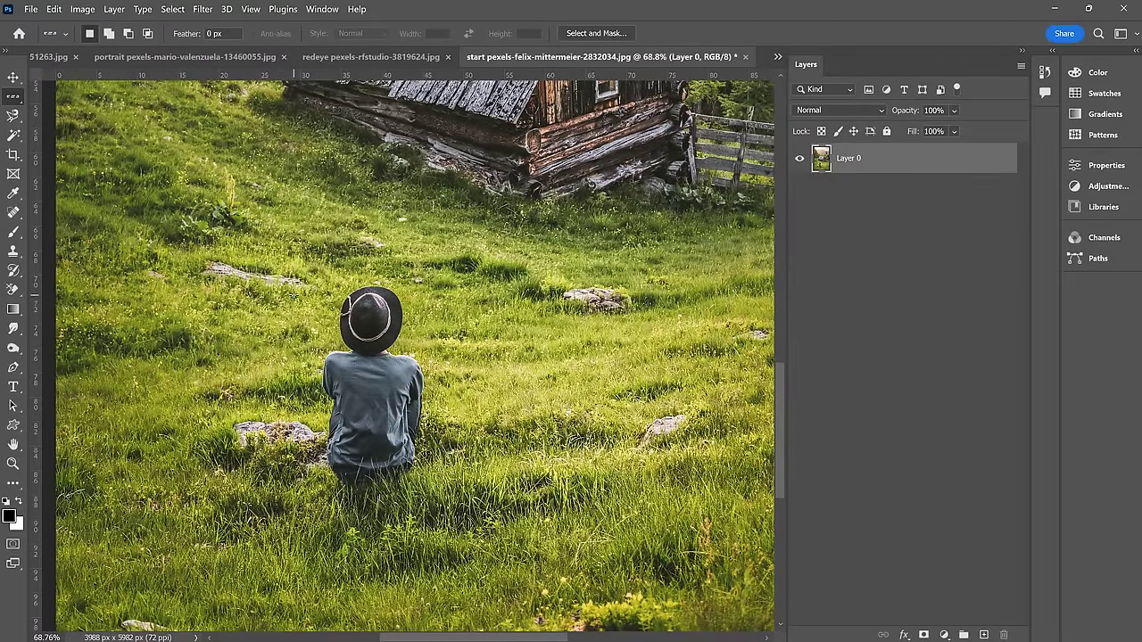
left_click(320, 285)
scroll(320, 285, "up", 3)
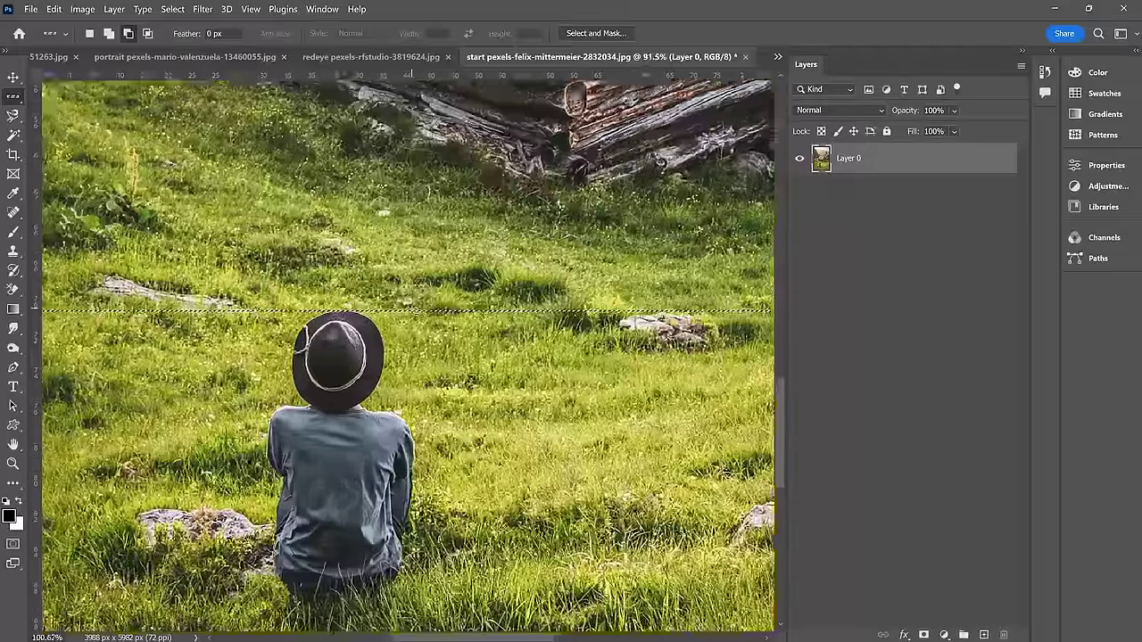
scroll(416, 310, "up", 10)
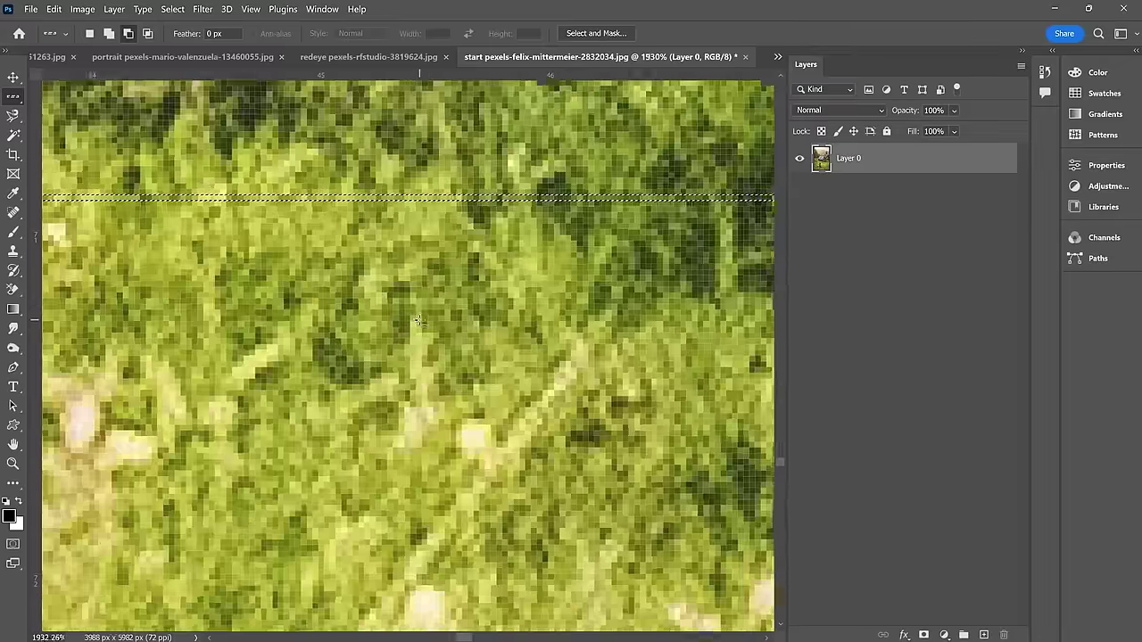
scroll(418, 320, "up", 3)
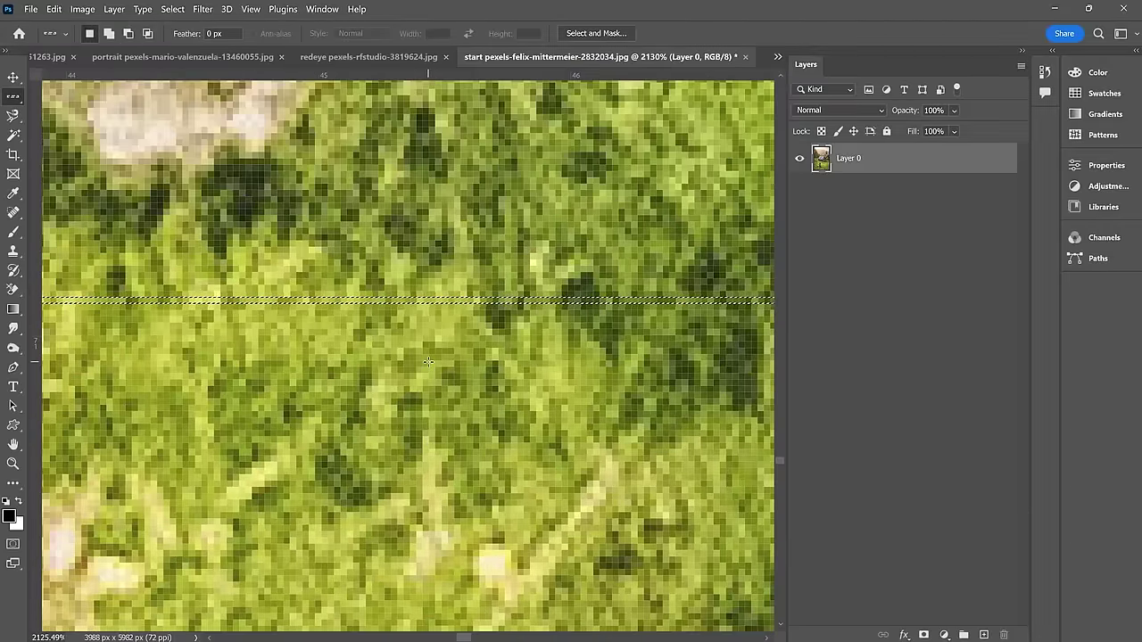
scroll(428, 361, "down", 3)
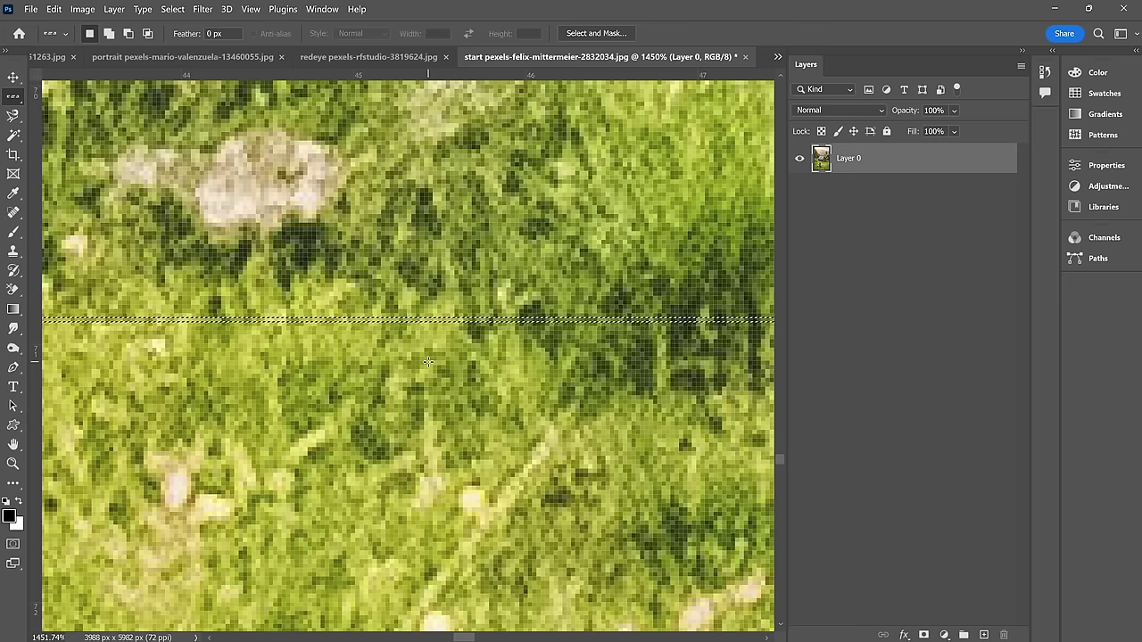
Step: Select a single column of pixels beside the person with the Single Column Marquee tool, inspect it up close and clear the selection
right_click(13, 96)
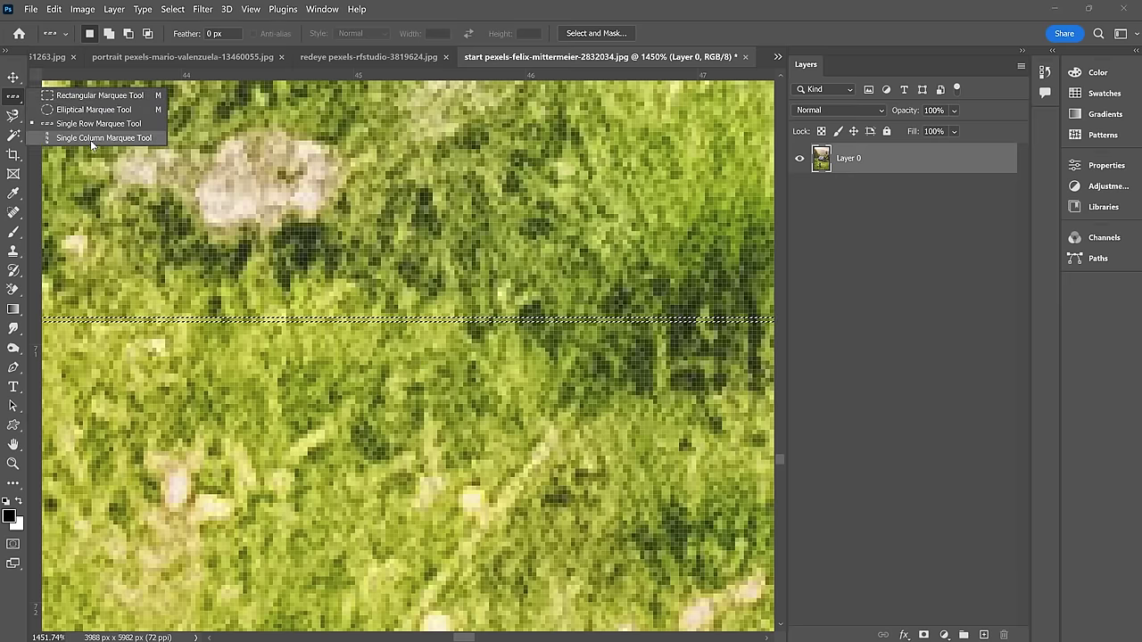
left_click(90, 139)
scroll(424, 338, "down", 5)
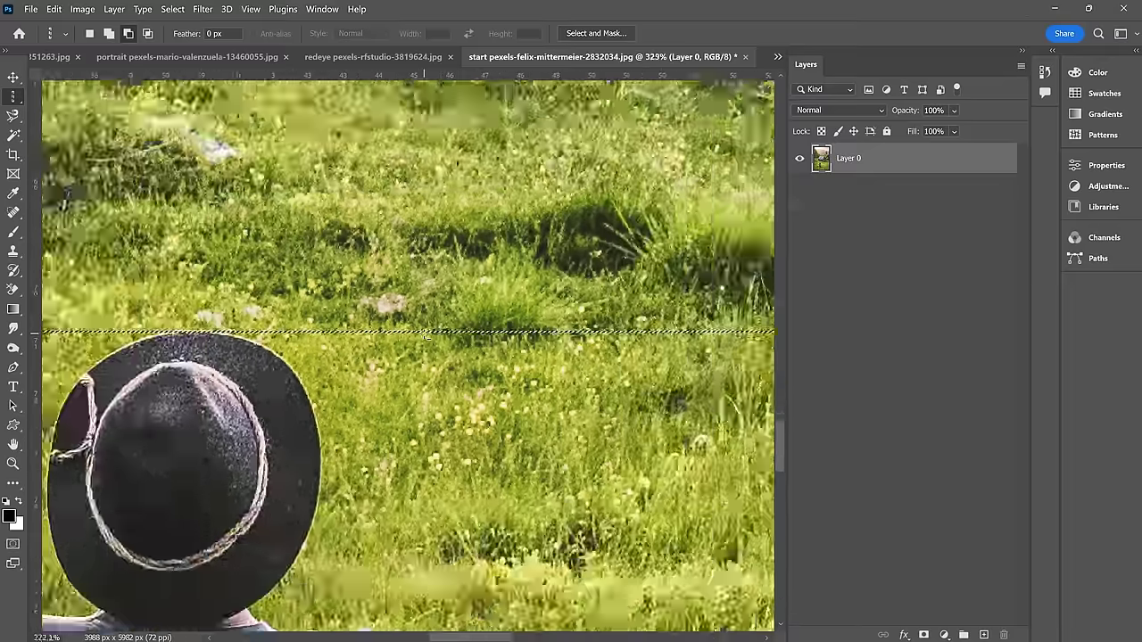
scroll(425, 334, "down", 4)
left_click(458, 240)
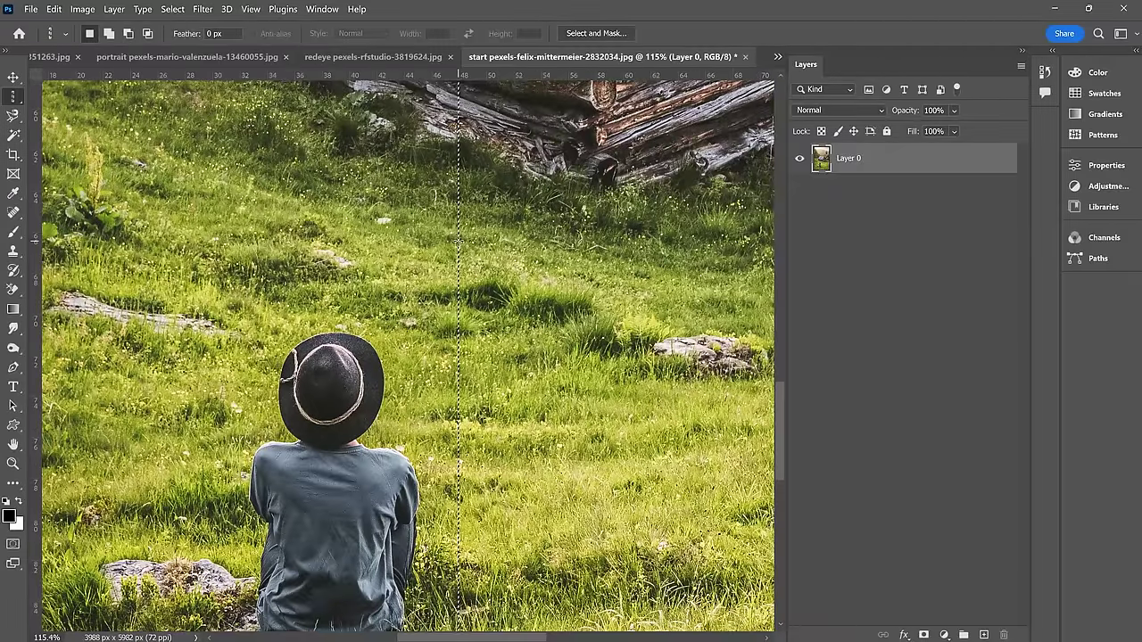
scroll(471, 262, "up", 4)
scroll(470, 262, "up", 9)
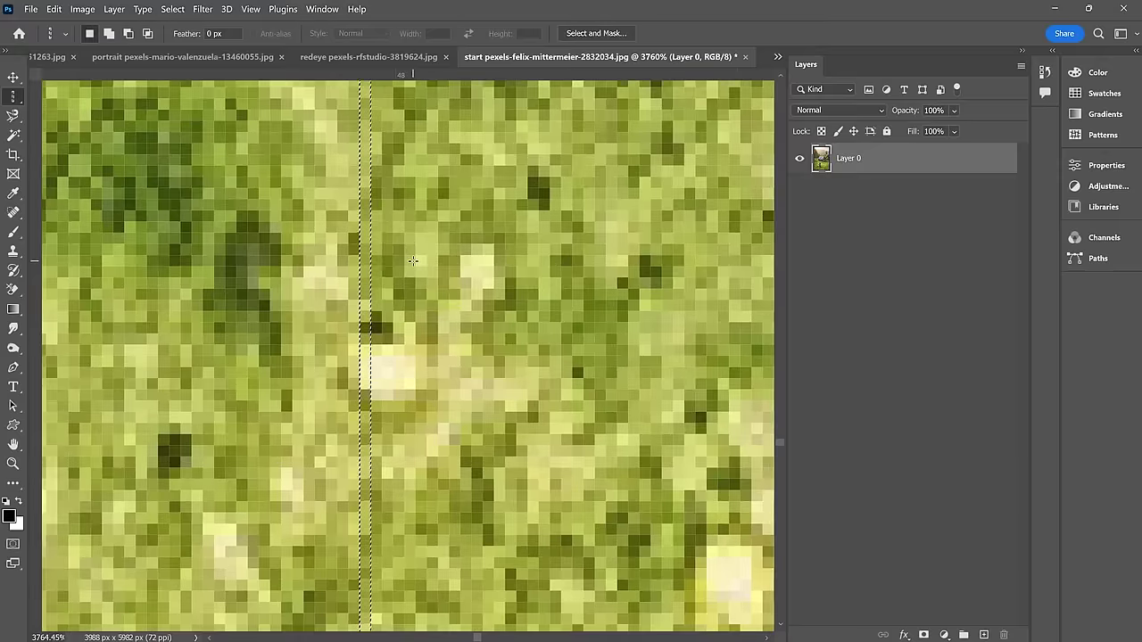
scroll(426, 321, "down", 15)
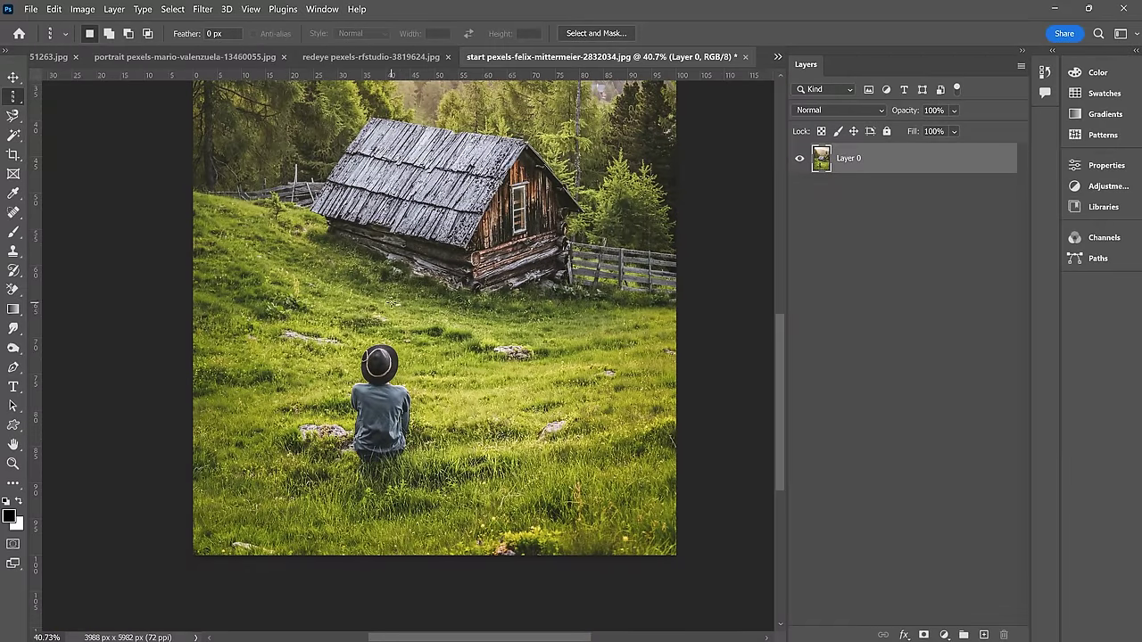
Step: Trace a loose freehand selection around the person with the Lasso tool, shift the selection slightly and deselect it
left_click(13, 115)
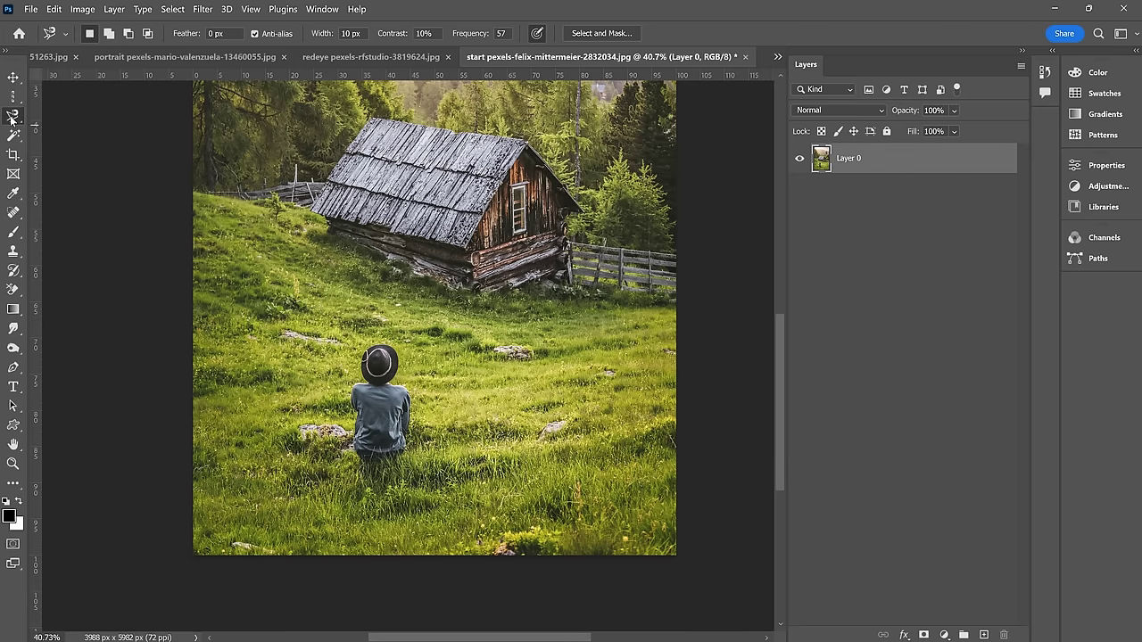
left_click(74, 115)
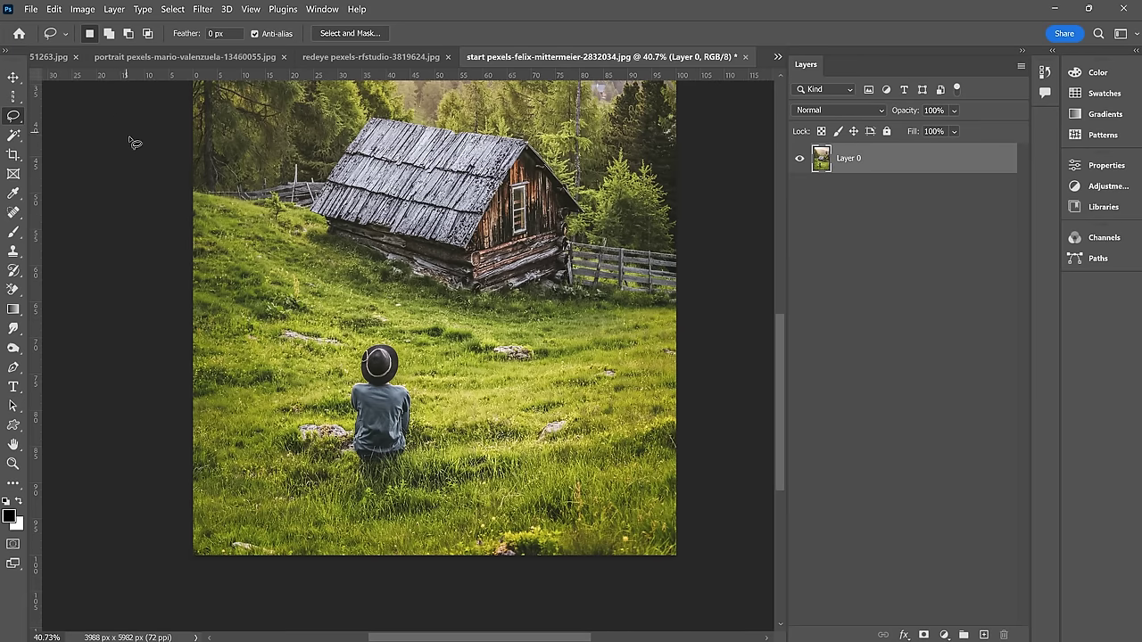
scroll(419, 473, "up", 5)
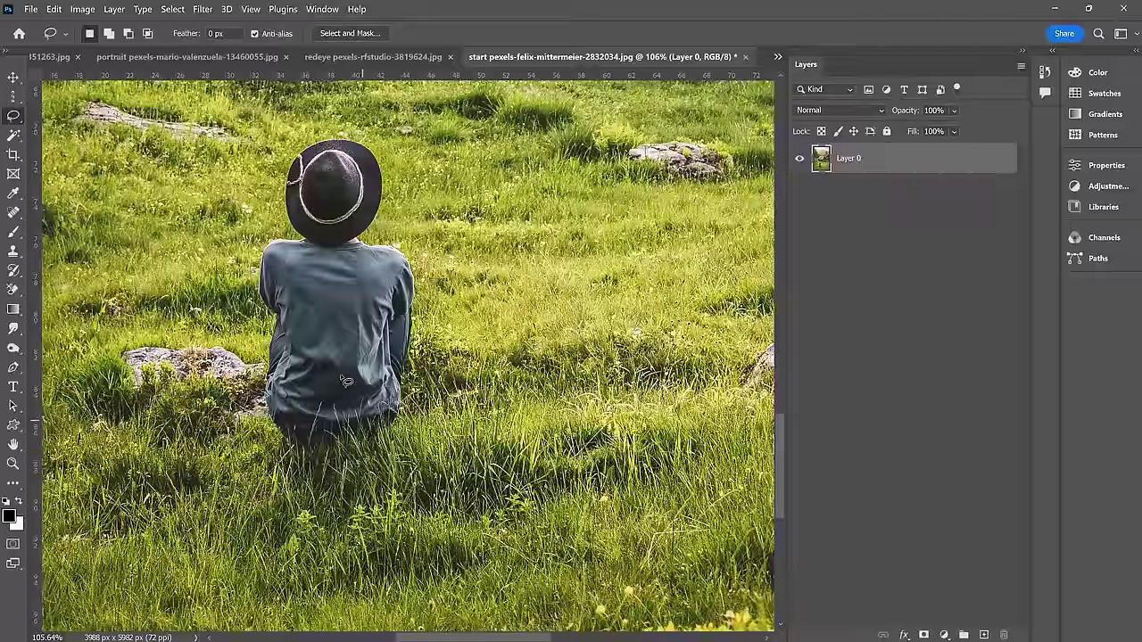
left_click_drag(346, 381, 401, 412)
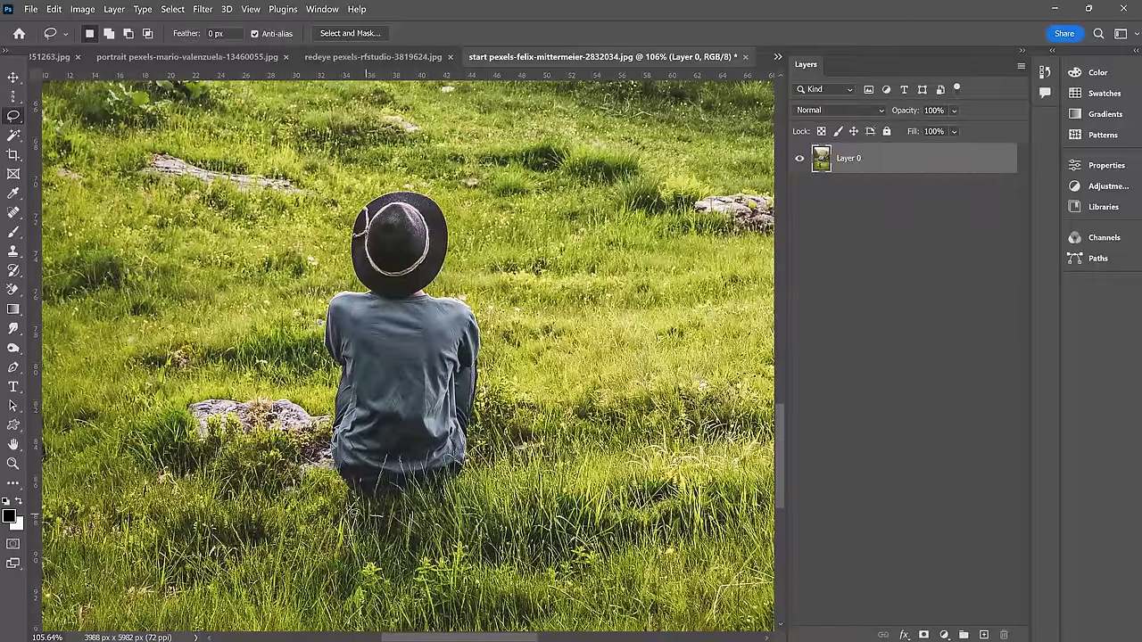
mouse_move(323, 412)
left_mouse_down()
mouse_move(324, 322)
mouse_move(341, 250)
left_mouse_up()
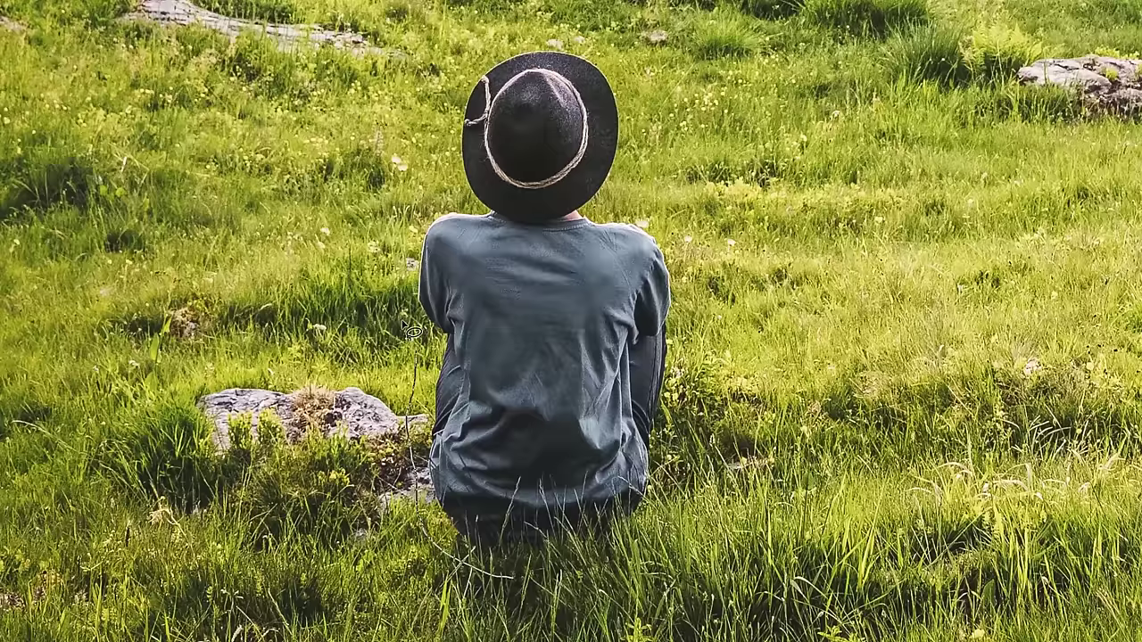
mouse_move(443, 148)
left_mouse_down()
mouse_move(441, 65)
mouse_move(487, 44)
mouse_move(571, 39)
mouse_move(612, 75)
mouse_move(634, 154)
mouse_move(609, 212)
mouse_move(651, 212)
mouse_move(682, 262)
mouse_move(680, 483)
mouse_move(648, 527)
mouse_move(588, 564)
mouse_move(498, 584)
left_mouse_up()
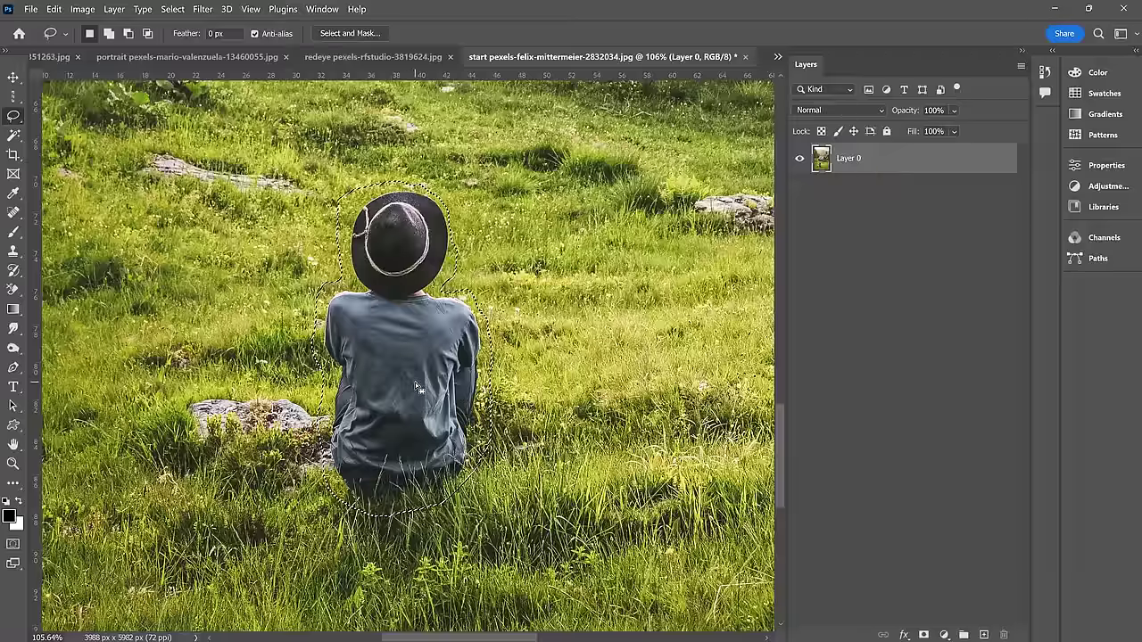
mouse_move(376, 383)
left_mouse_down()
mouse_move(413, 382)
mouse_move(349, 381)
mouse_move(375, 383)
left_mouse_up()
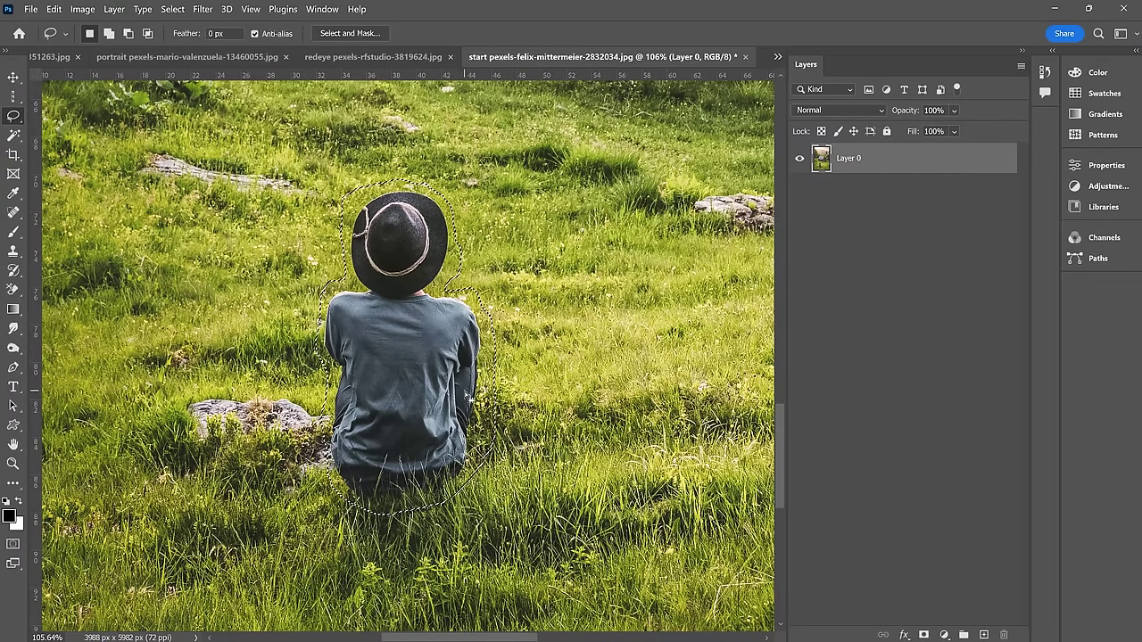
key("ctrl+d")
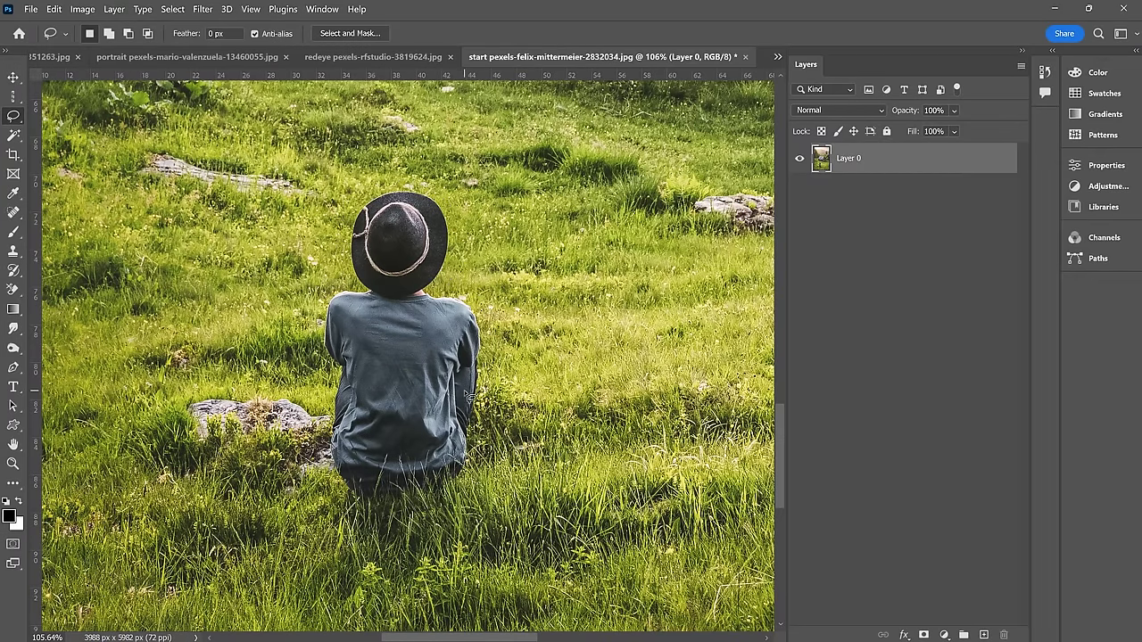
Step: Outline the seated person, including the hat, with a straight-sided Polygonal Lasso selection and deselect it
right_click(13, 116)
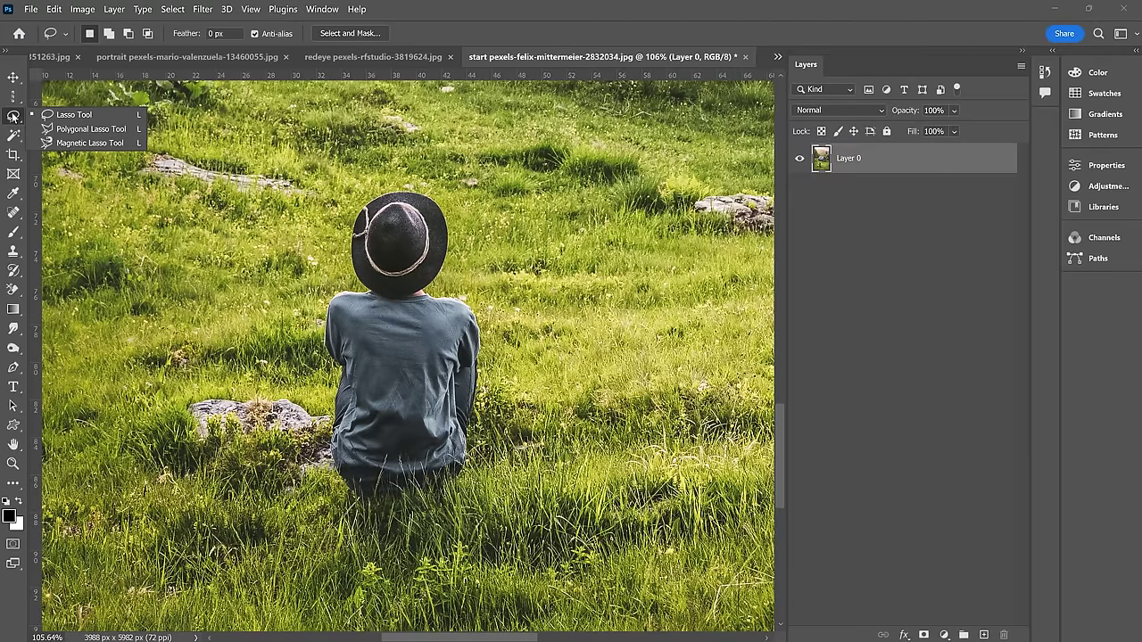
left_click(79, 129)
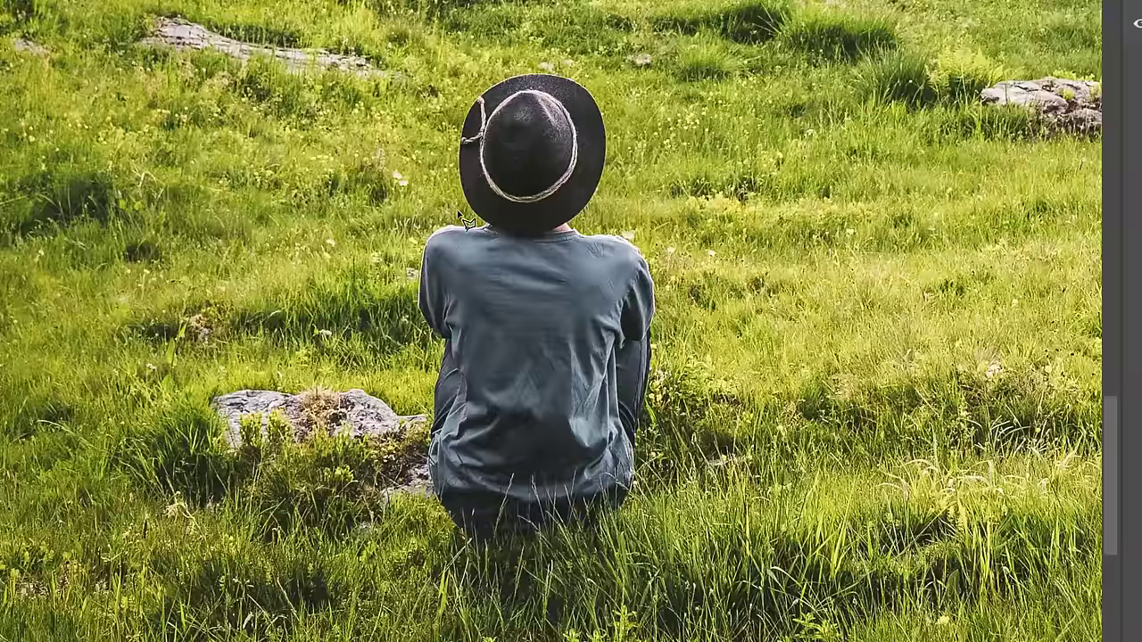
left_click(455, 214)
left_click(445, 117)
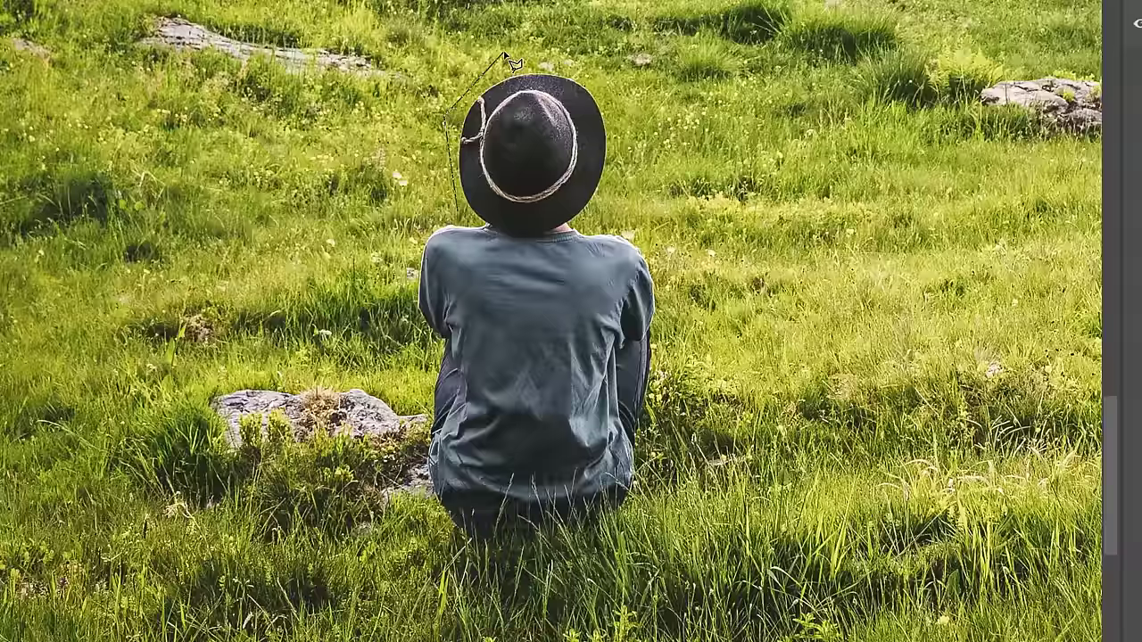
left_click(504, 53)
left_click(589, 67)
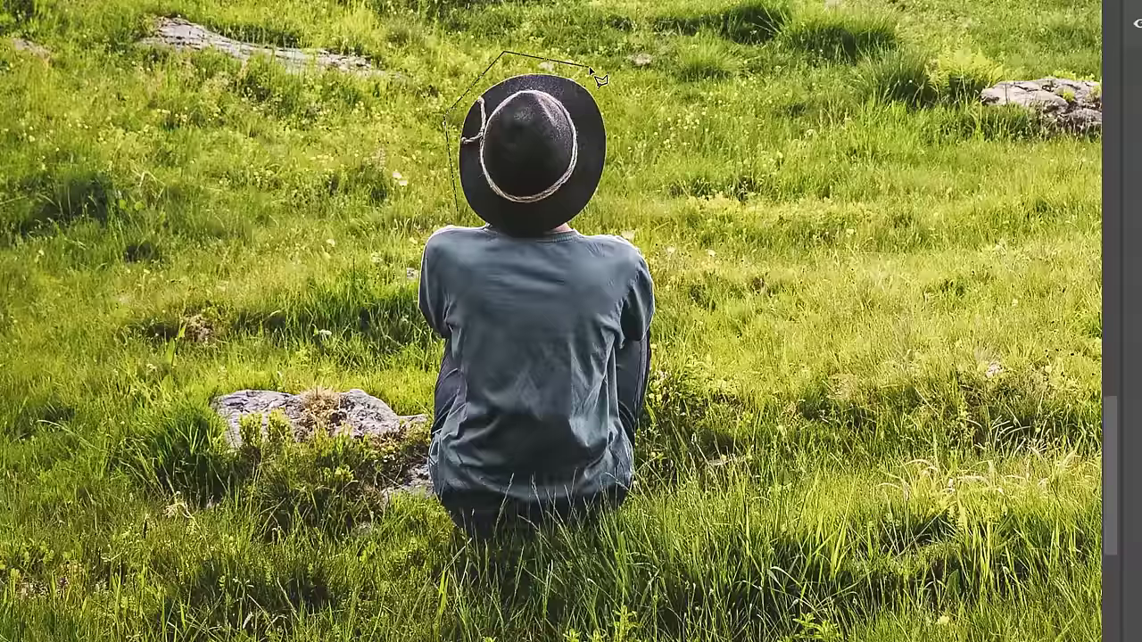
left_click(622, 138)
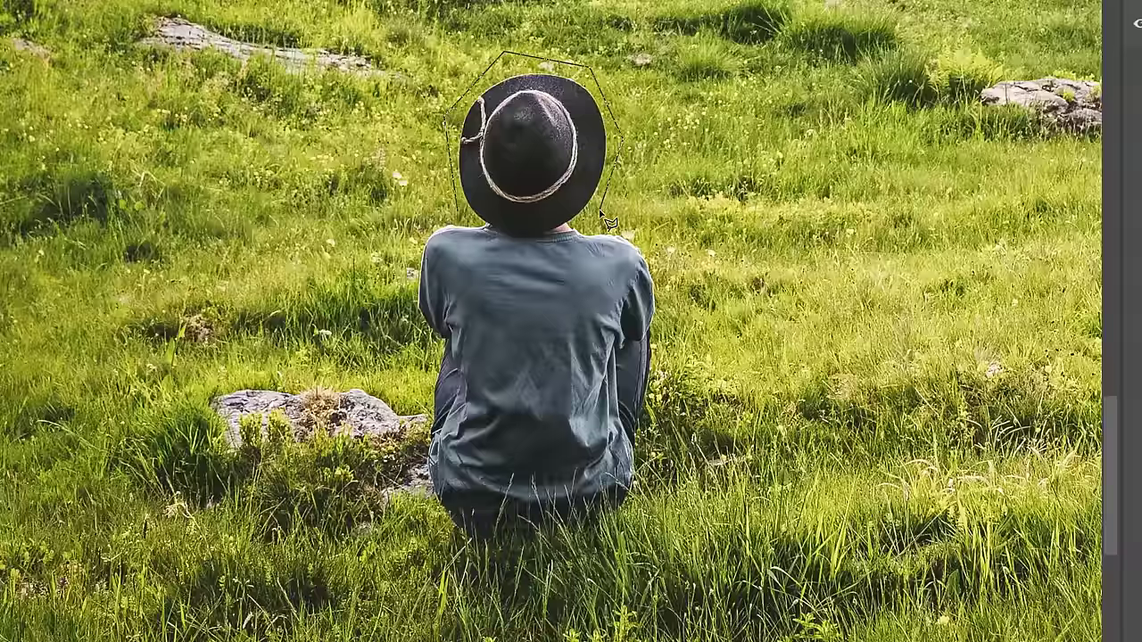
left_click(591, 223)
left_click(628, 223)
left_click(660, 245)
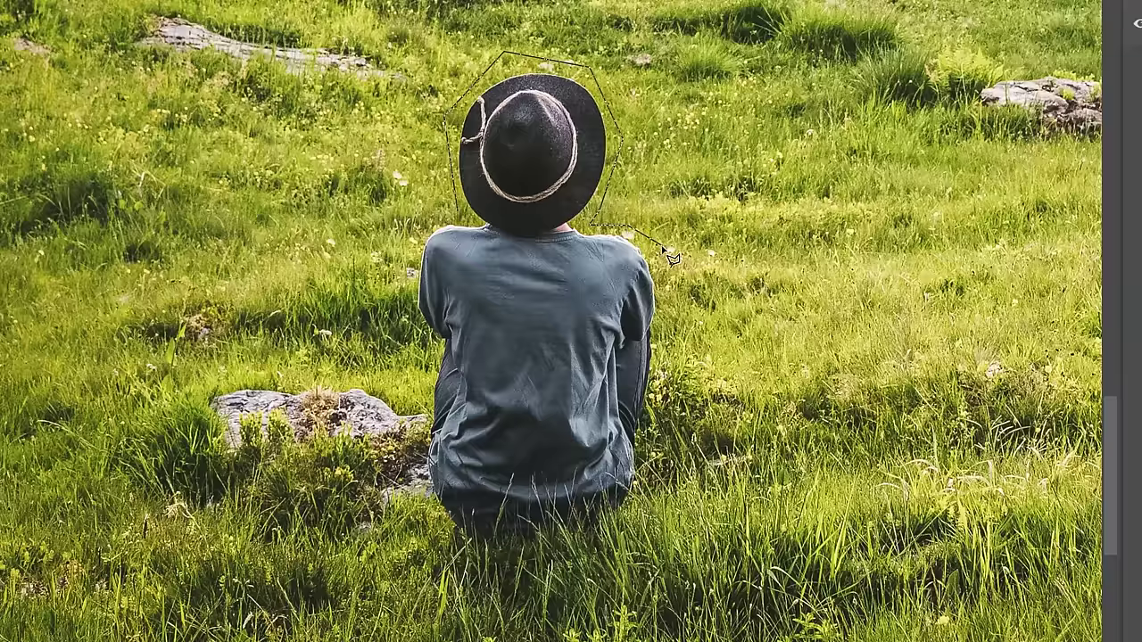
left_click(668, 323)
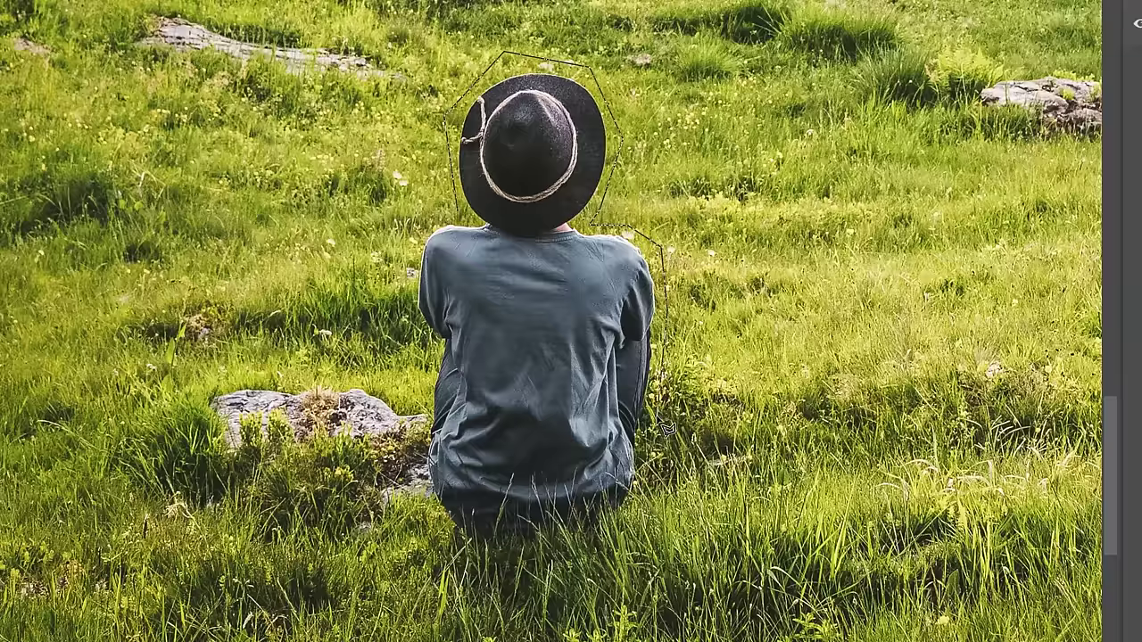
left_click(664, 489)
left_click(627, 528)
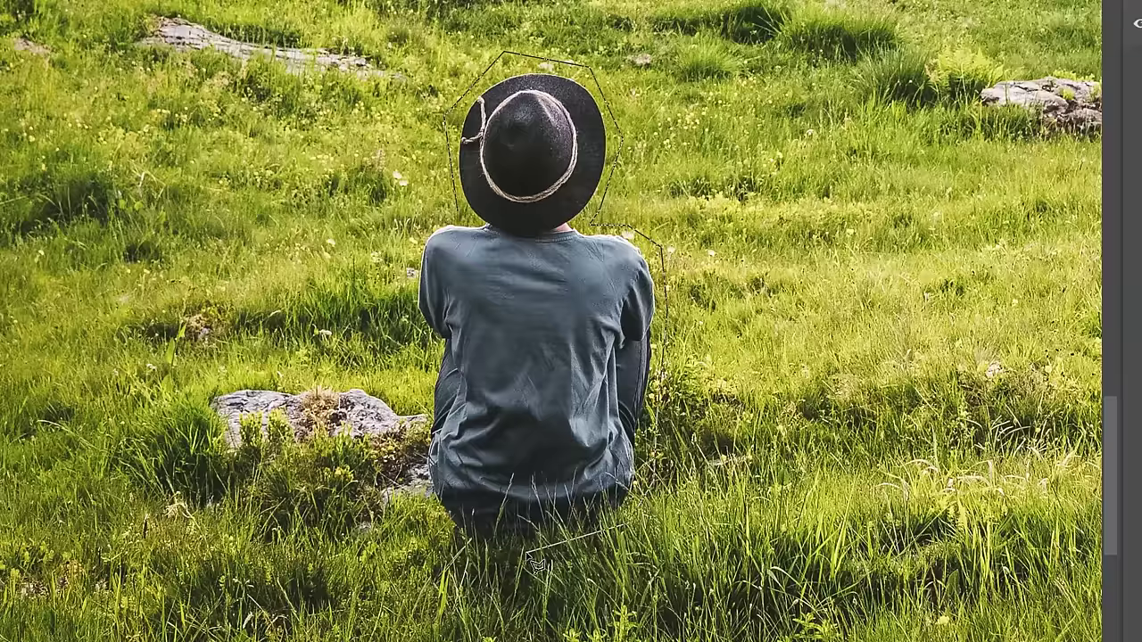
left_click(524, 554)
left_click(452, 540)
left_click(403, 401)
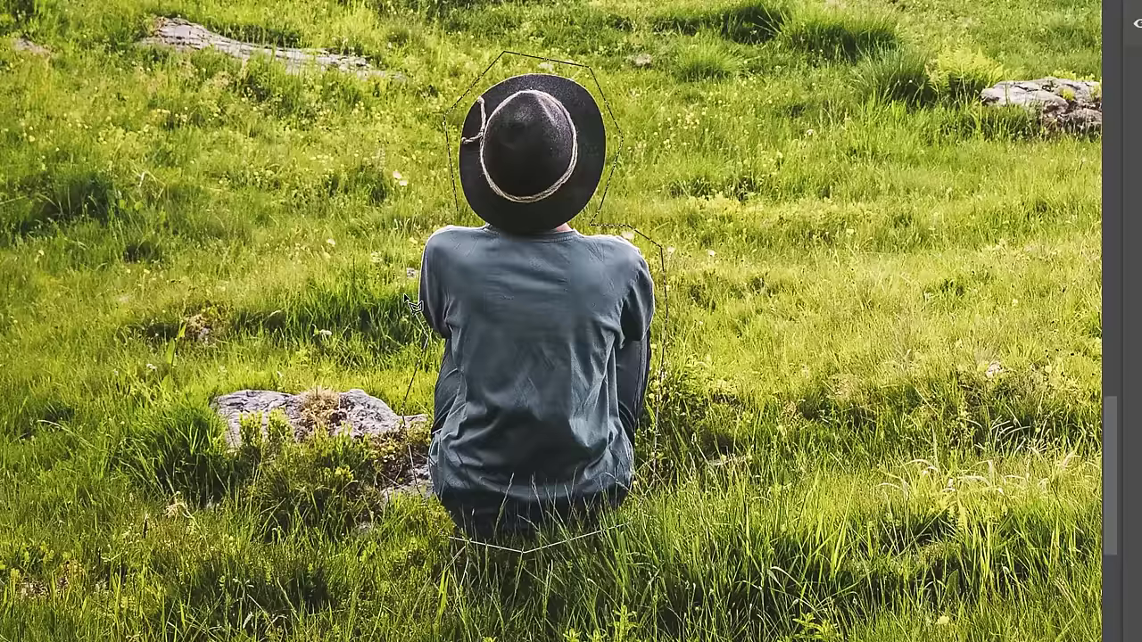
left_click(455, 215)
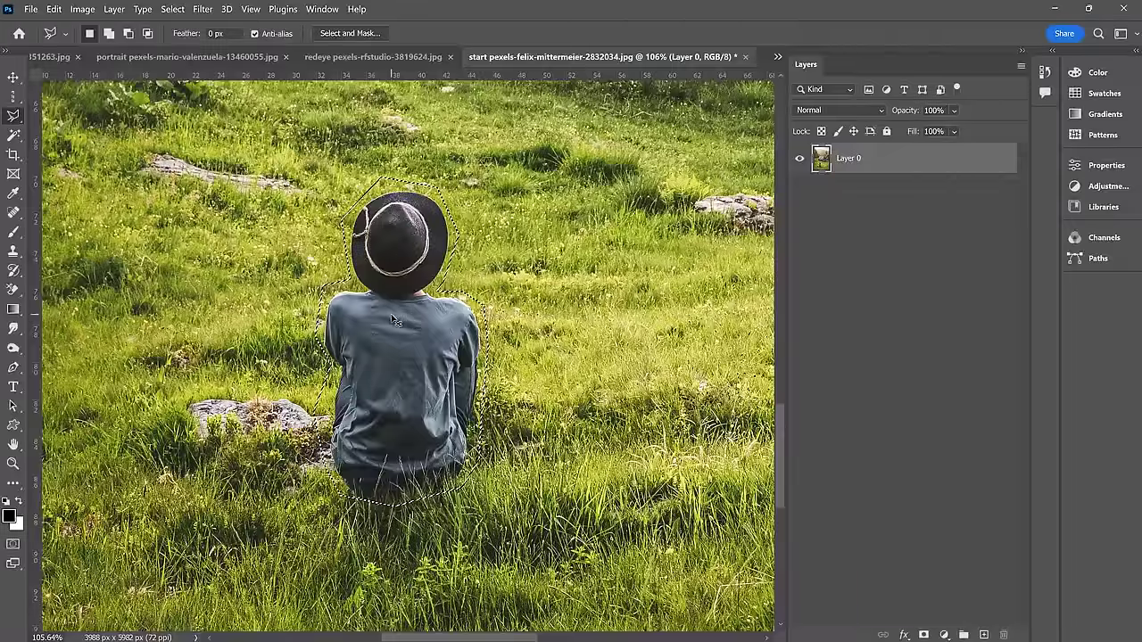
key("ctrl+d")
Step: Trace the edge of the person's hat with the Magnetic Lasso tool, close the selection and deselect it
right_click(16, 118)
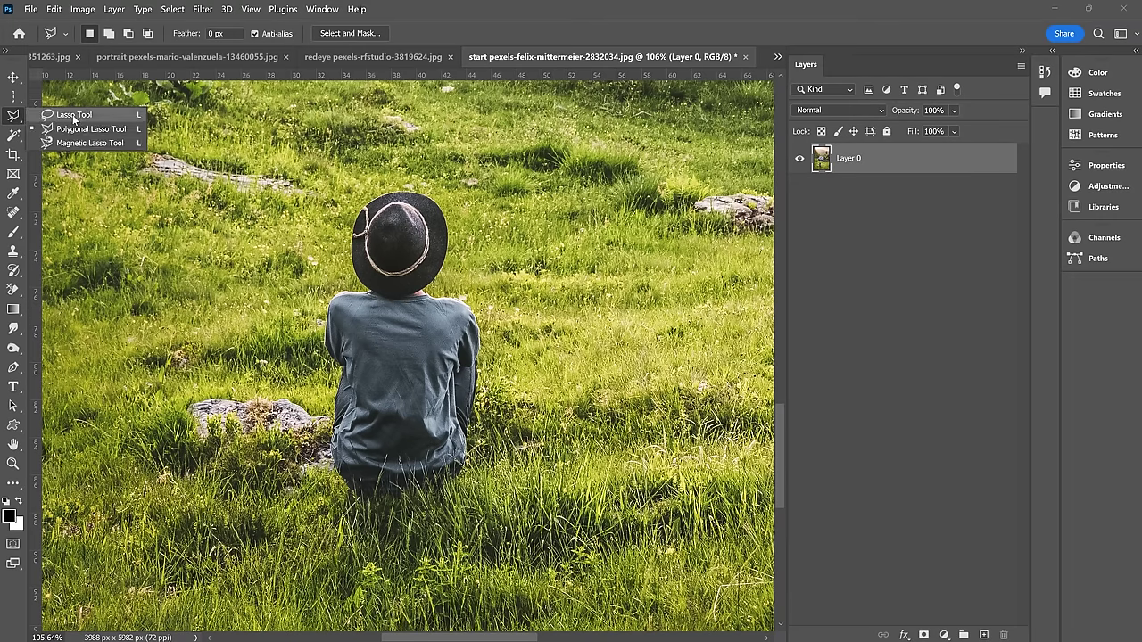
left_click(72, 143)
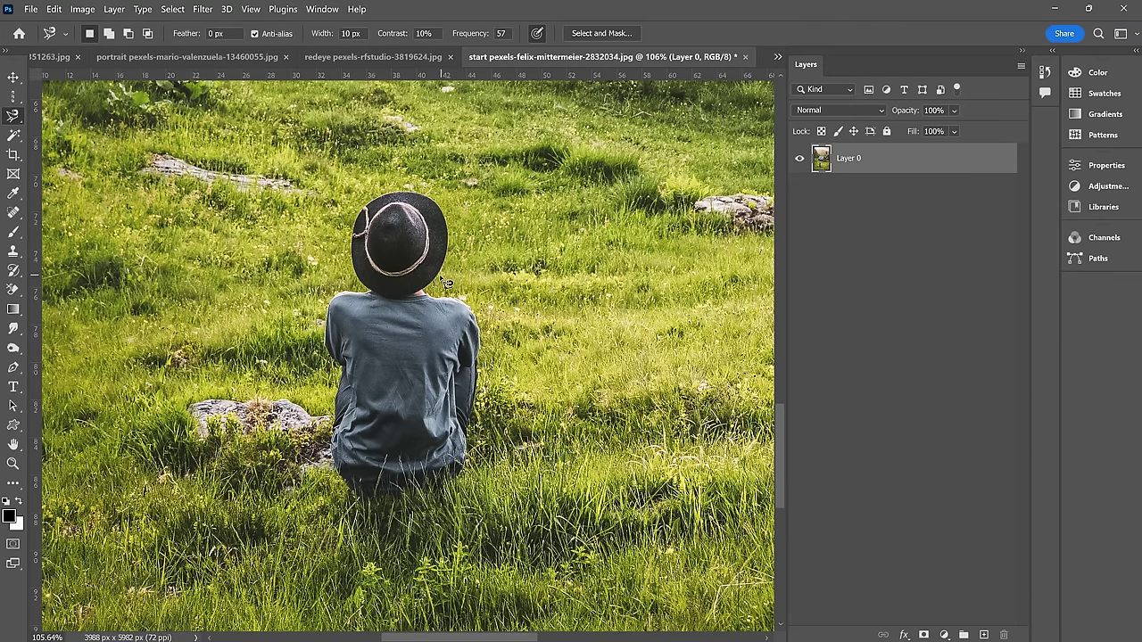
scroll(408, 218, "up", 3)
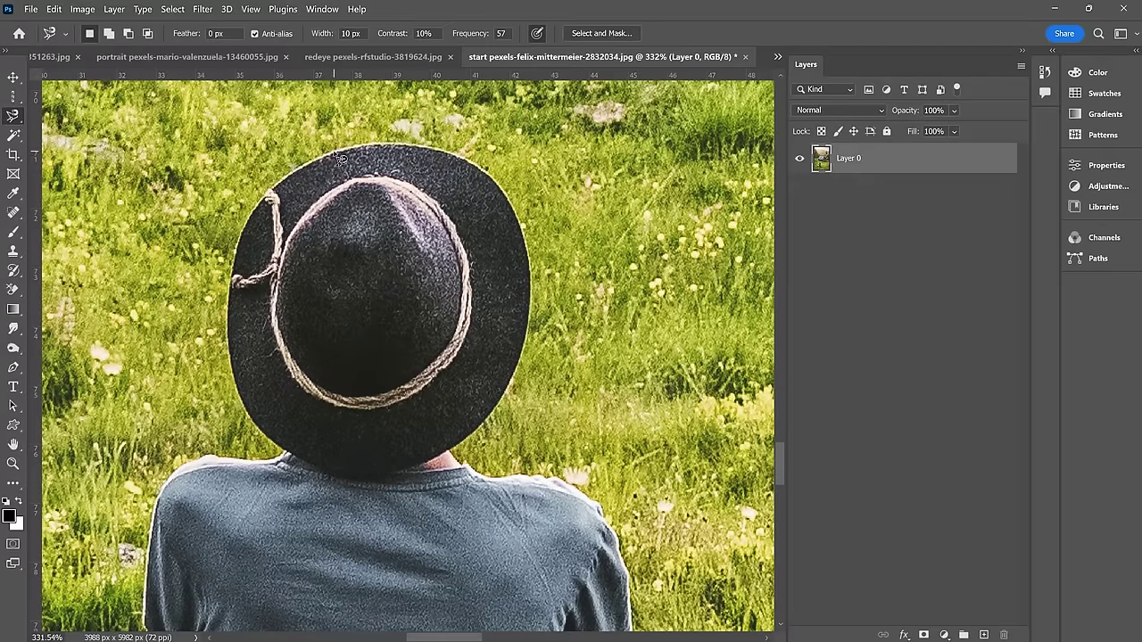
left_click(334, 150)
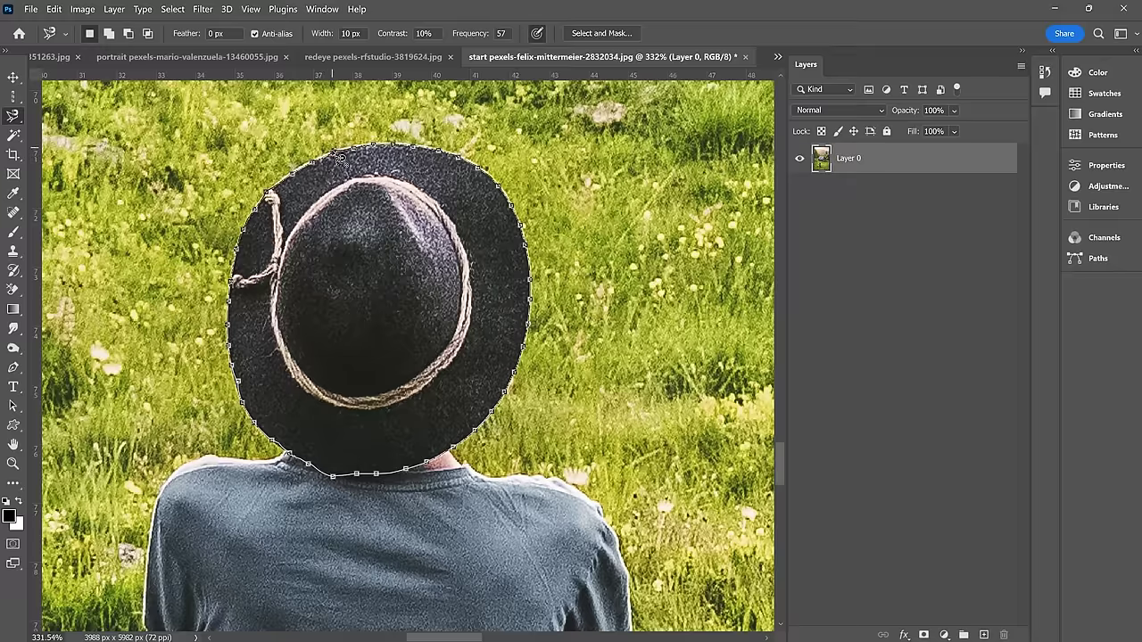
left_click(340, 157)
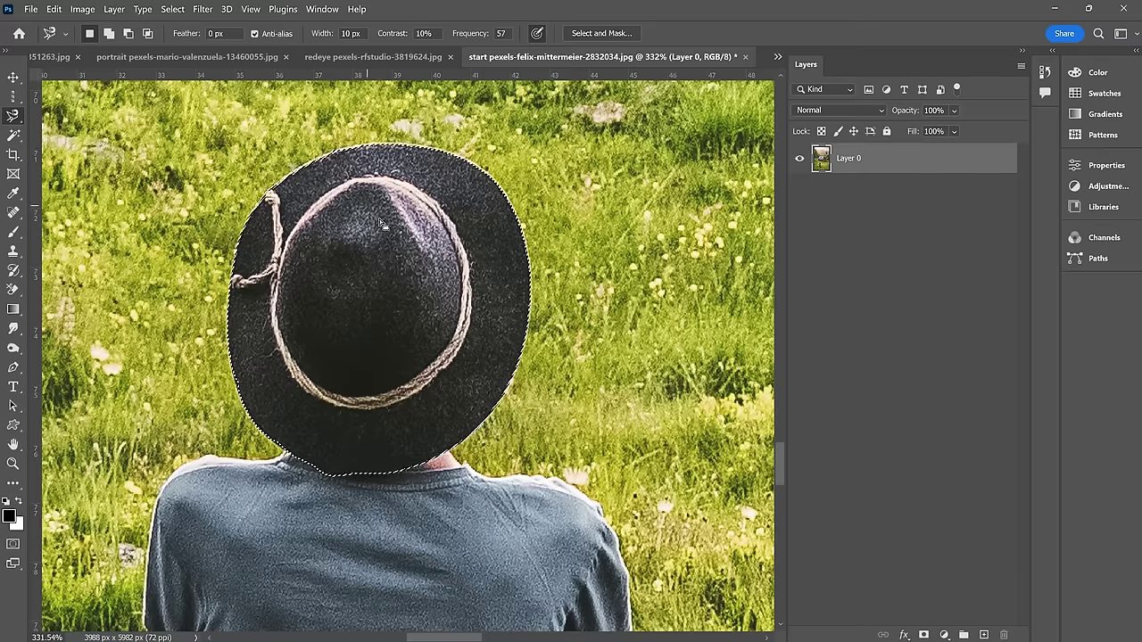
key("ctrl+d")
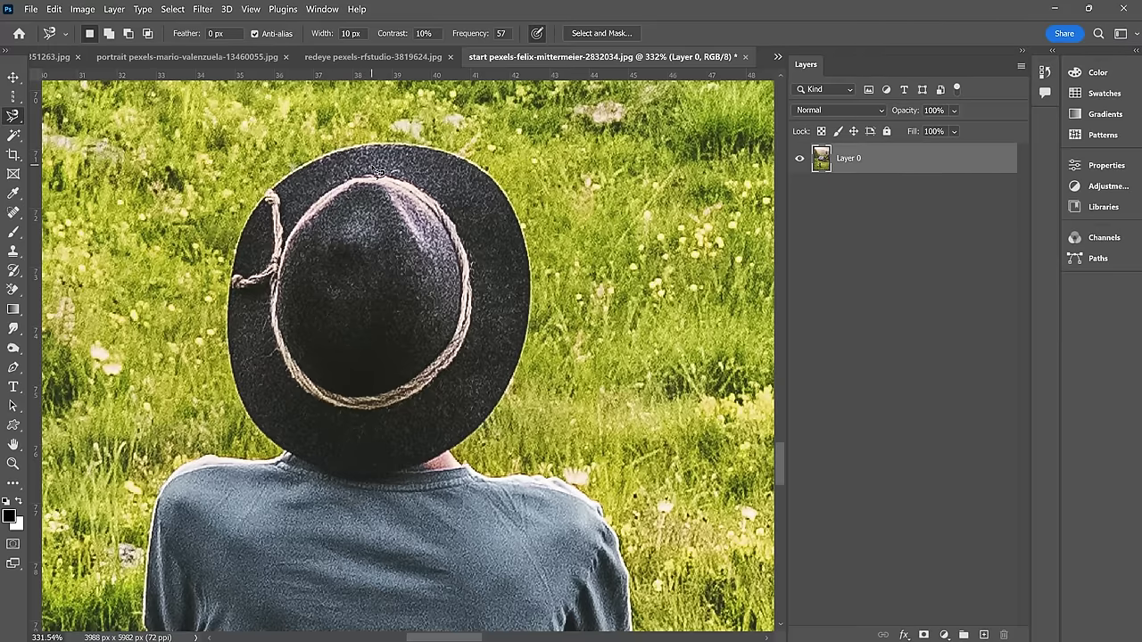
Step: Select the person's hat as a detected object with the Object Selection tool
scroll(237, 198, "down", 10)
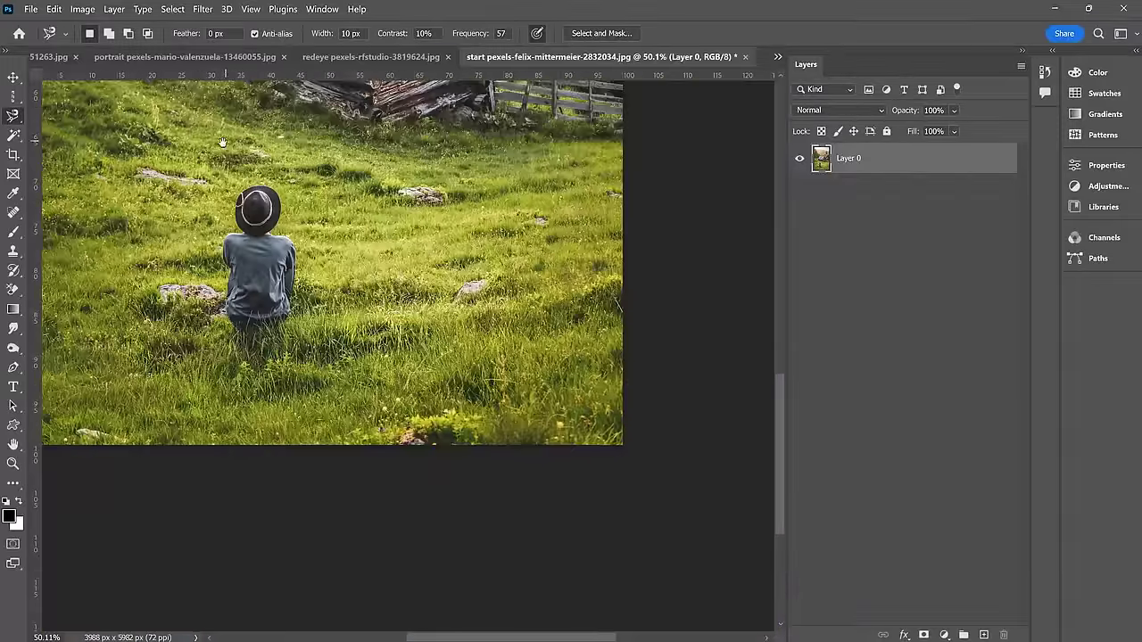
left_click_drag(222, 142, 318, 298)
left_click(15, 135)
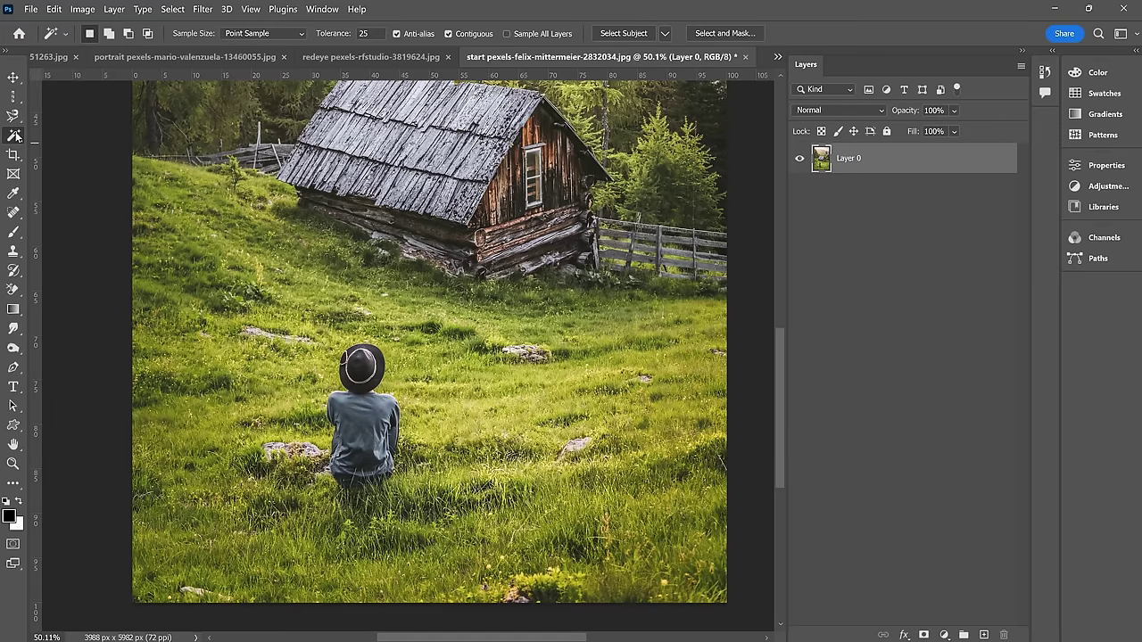
right_click(15, 135)
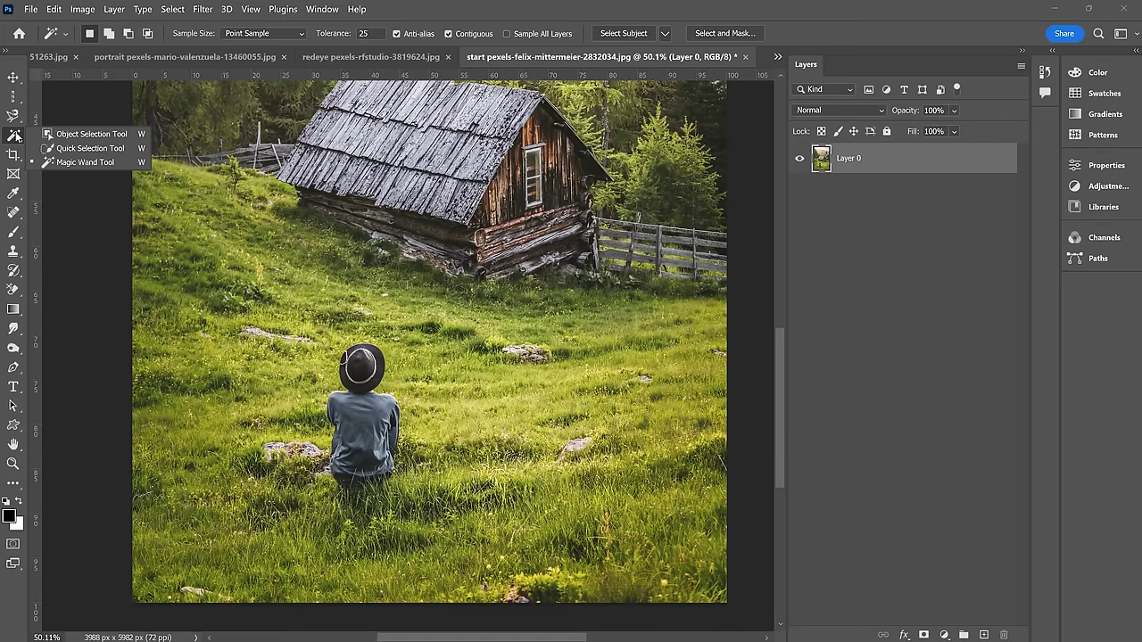
left_click(92, 136)
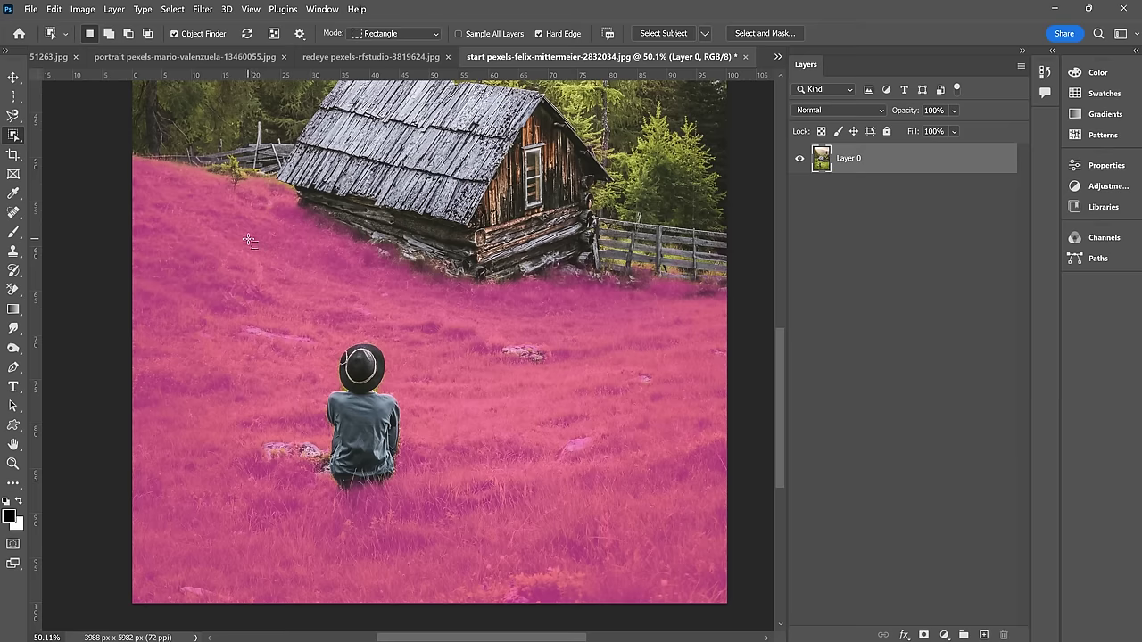
scroll(457, 289, "down", 4)
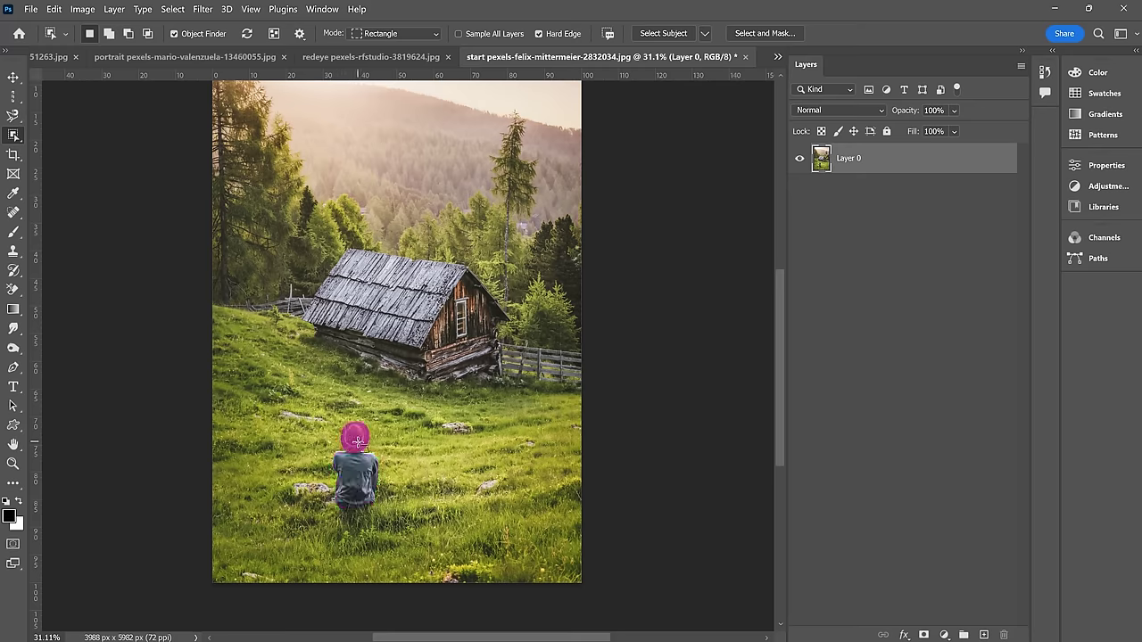
scroll(356, 449, "up", 5)
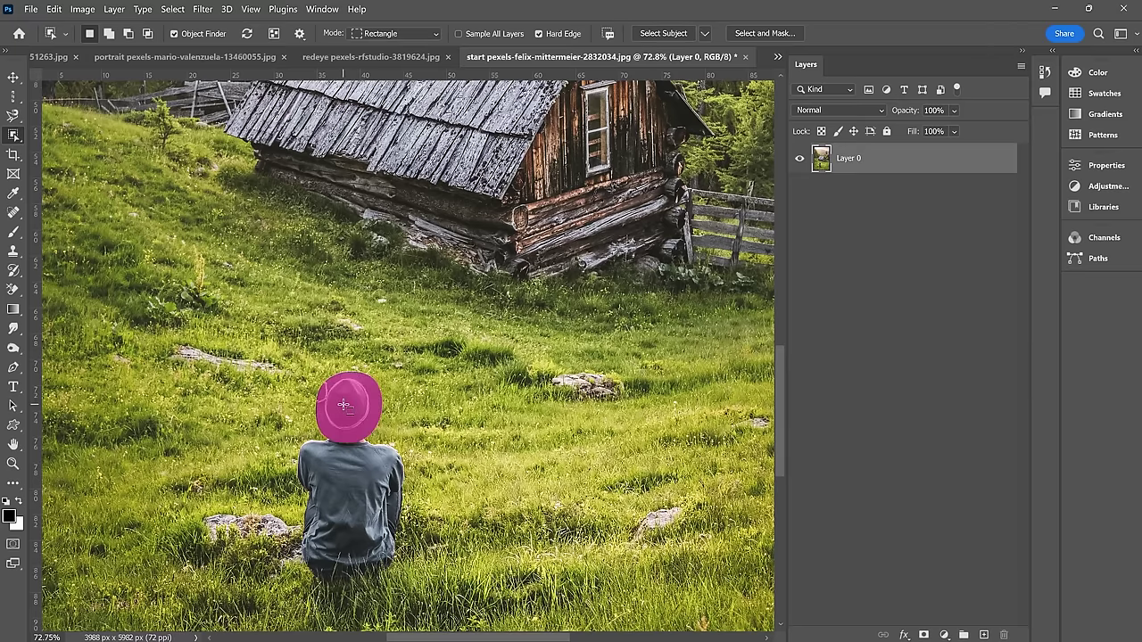
left_click(343, 405)
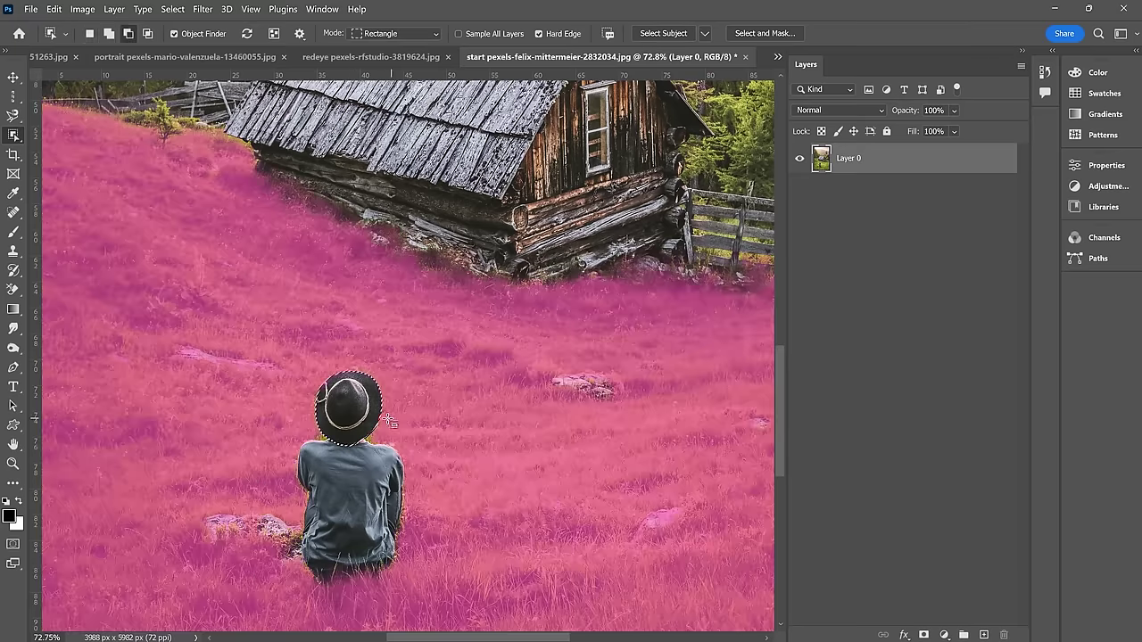
Step: Select the person's shirt with the Object Selection tool and add the hat to the selection
scroll(391, 419, "up", 5)
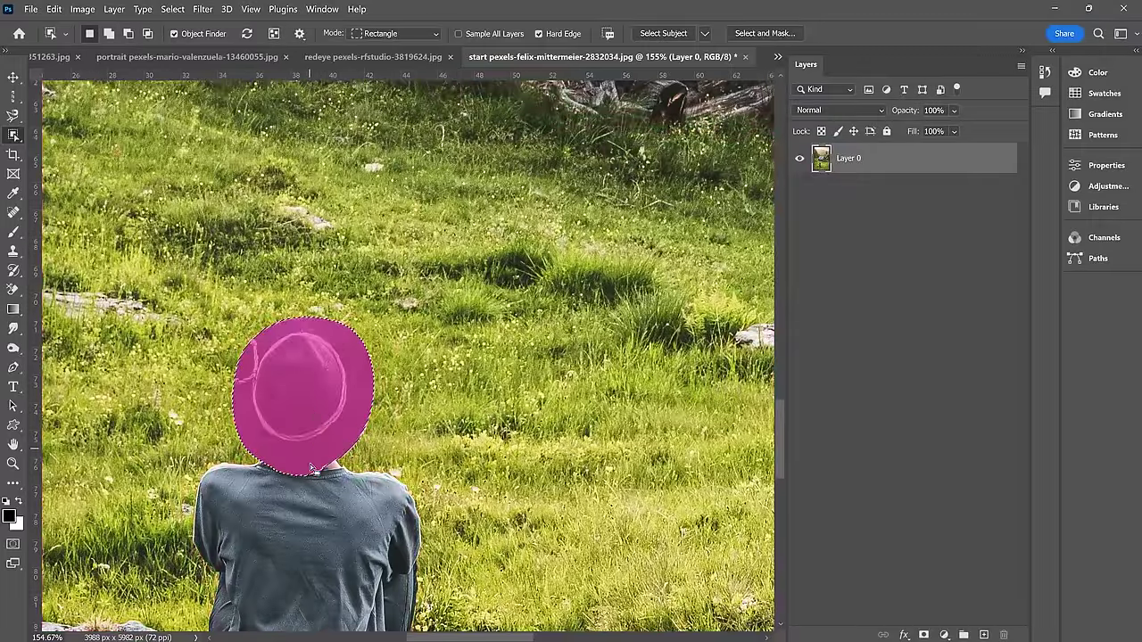
scroll(326, 465, "down", 4)
scroll(332, 403, "down", 3)
left_click(332, 403, "shift")
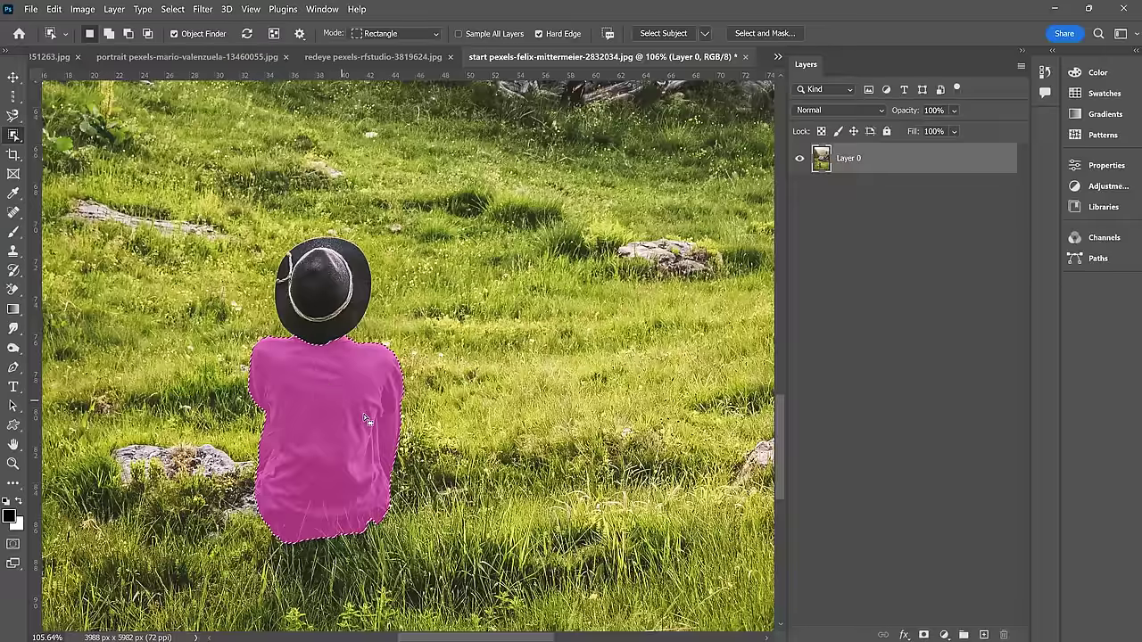
left_click(330, 285, "shift")
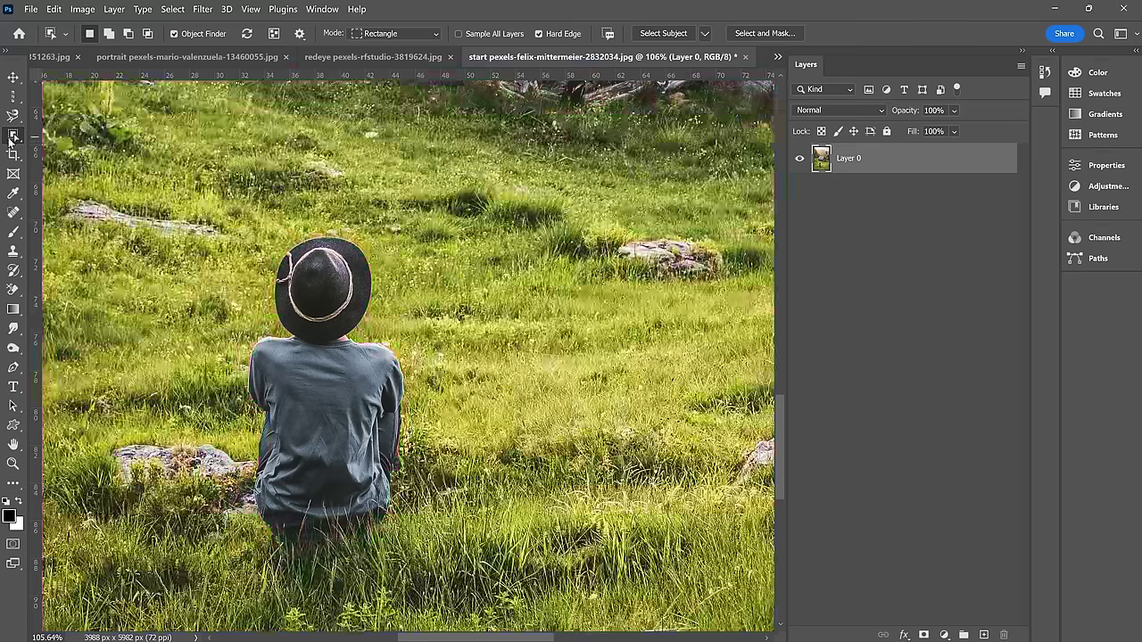
Step: Brush over the person's hat with the Quick Selection tool until the whole hat is selected
right_click(12, 136)
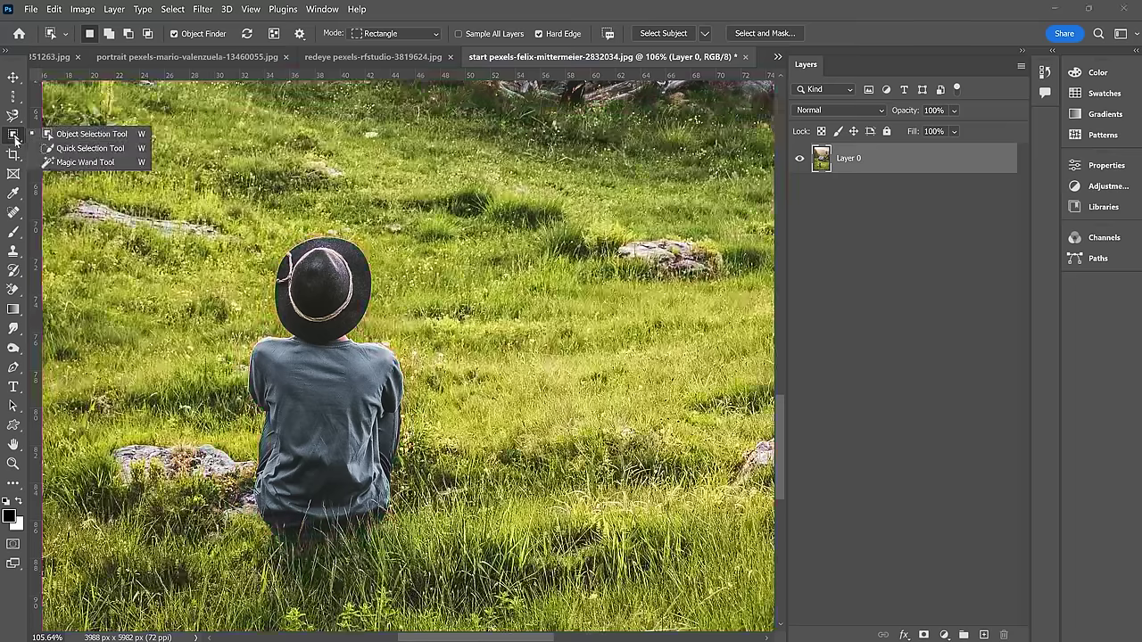
left_click(89, 148)
scroll(330, 276, "up", 2)
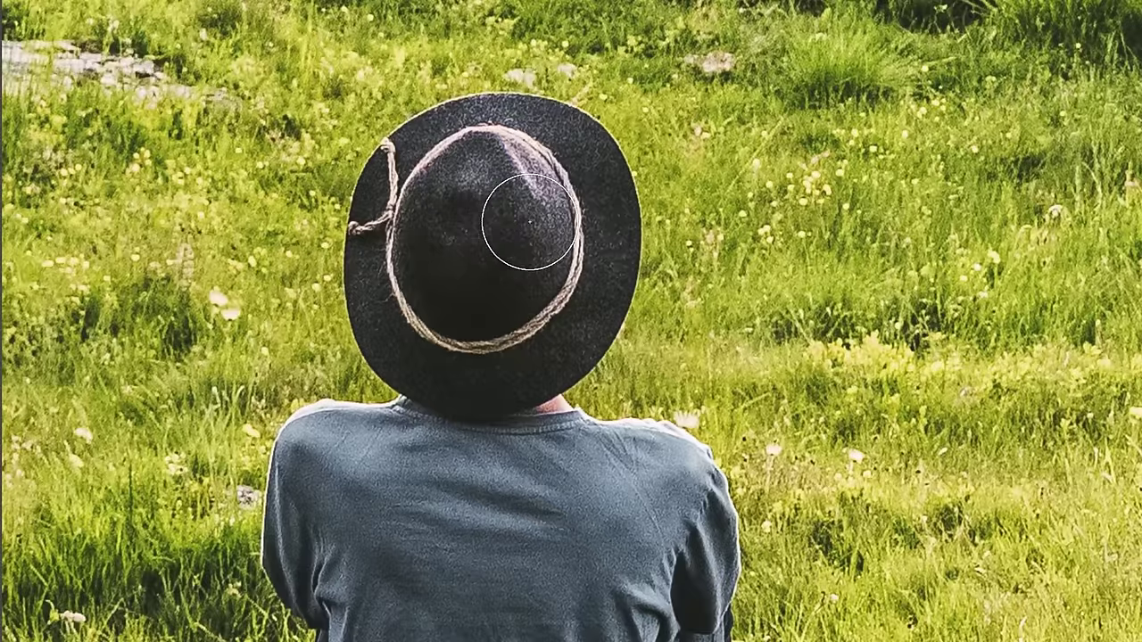
mouse_move(553, 201)
left_mouse_down()
mouse_move(535, 179)
mouse_move(428, 241)
mouse_move(466, 181)
mouse_move(402, 178)
mouse_move(370, 205)
mouse_move(379, 268)
mouse_move(410, 312)
left_mouse_up()
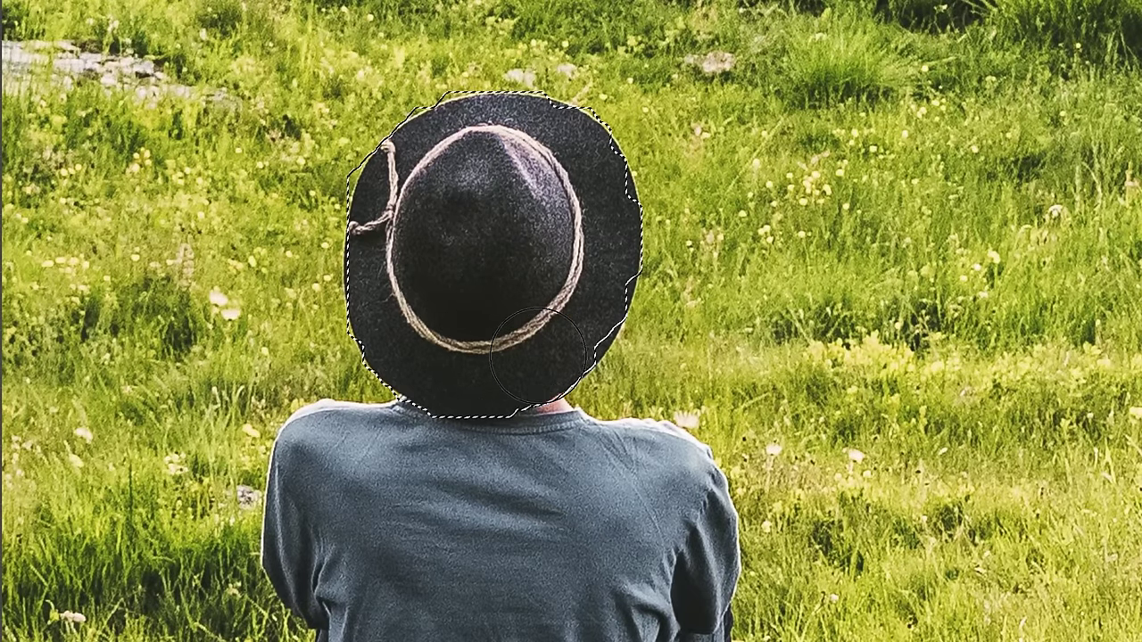
left_click_drag(574, 295, 555, 312)
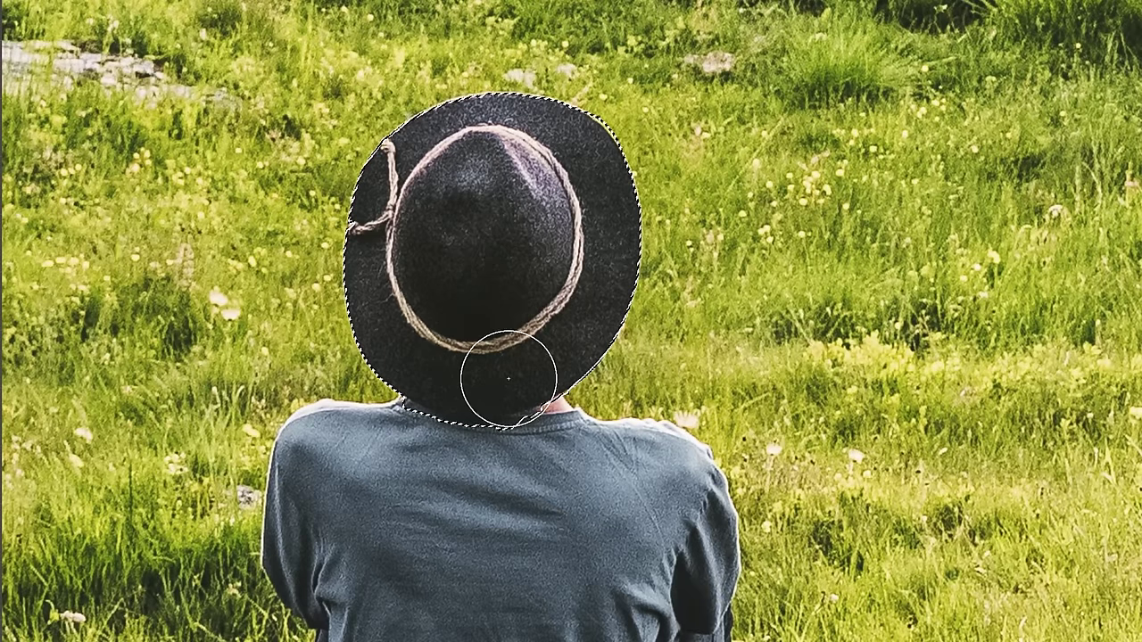
Step: Extend the Quick Selection from the hat over the person's shirt and arms, and deselect everything
left_click_drag(520, 631, 514, 354)
mouse_move(458, 257)
left_mouse_down()
mouse_move(415, 226)
mouse_move(357, 229)
mouse_move(433, 381)
mouse_move(438, 508)
mouse_move(345, 612)
mouse_move(358, 634)
mouse_move(610, 497)
mouse_move(600, 359)
mouse_move(663, 314)
mouse_move(650, 497)
left_mouse_up()
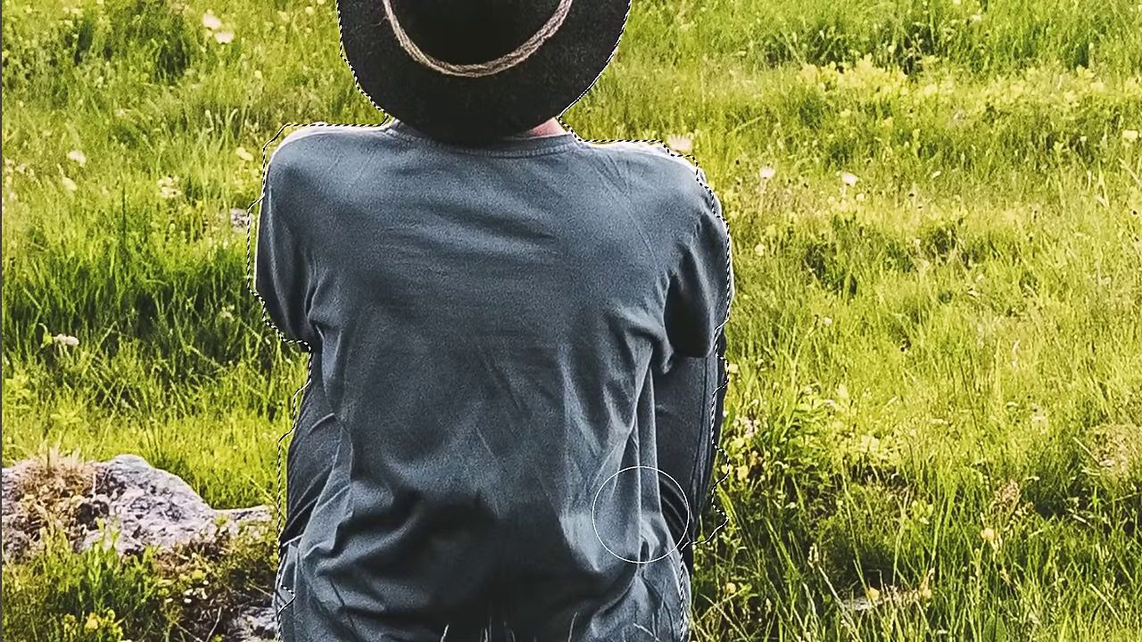
mouse_move(424, 449)
left_mouse_down()
mouse_move(372, 479)
mouse_move(336, 258)
mouse_move(606, 371)
left_mouse_up()
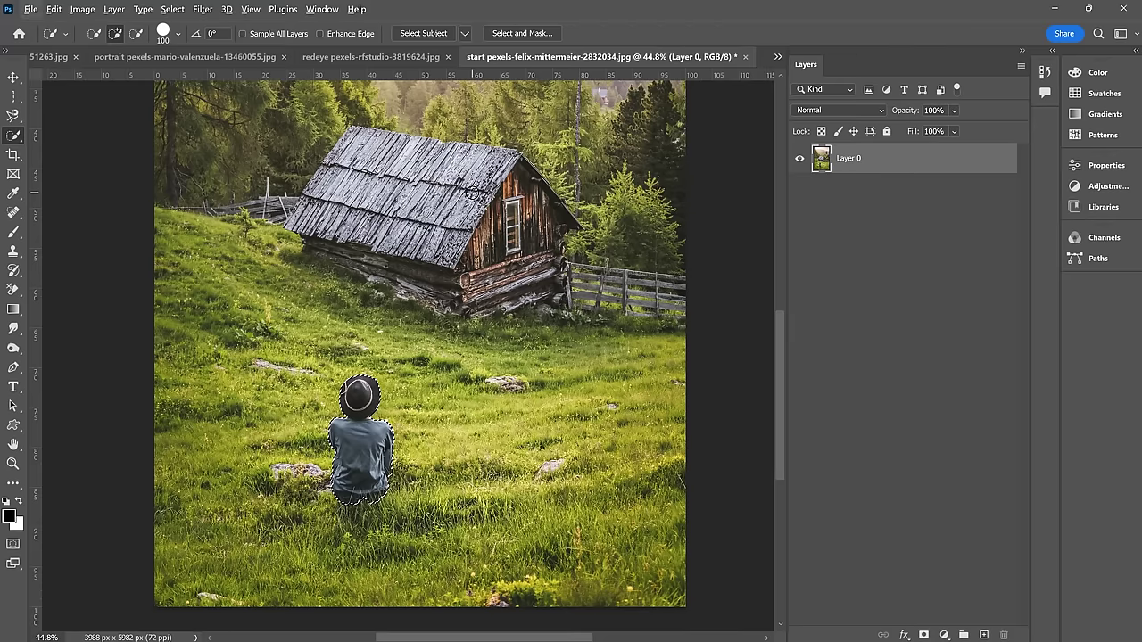
key("ctrl+d")
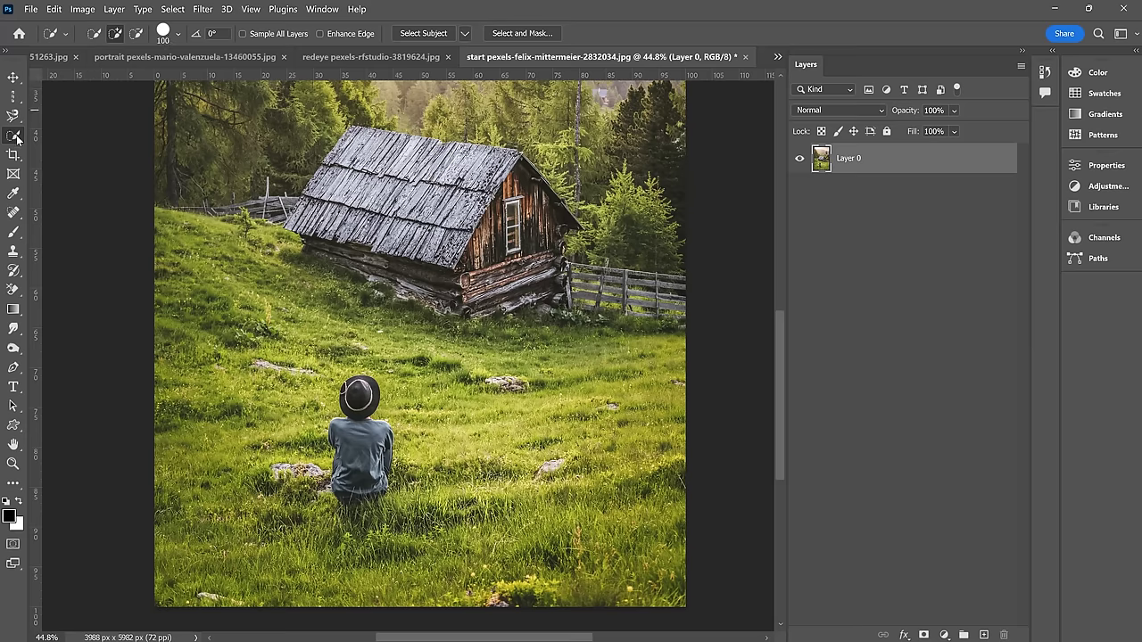
Step: Select the dark crown of the person's hat with the Magic Wand tool at a tolerance of 25
right_click(17, 139)
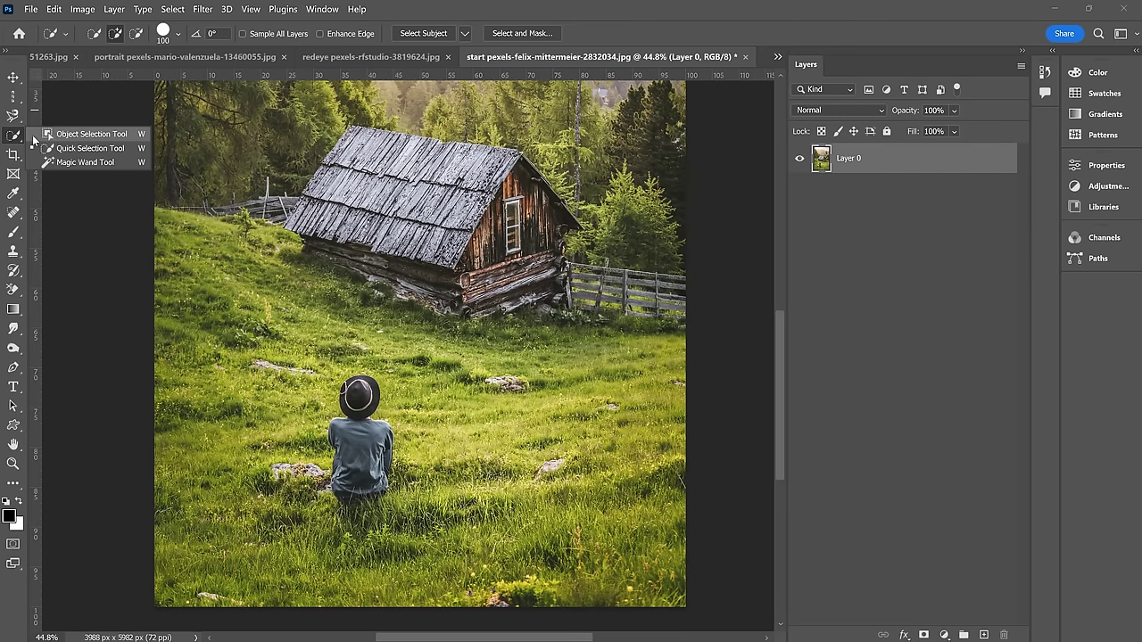
left_click(85, 162)
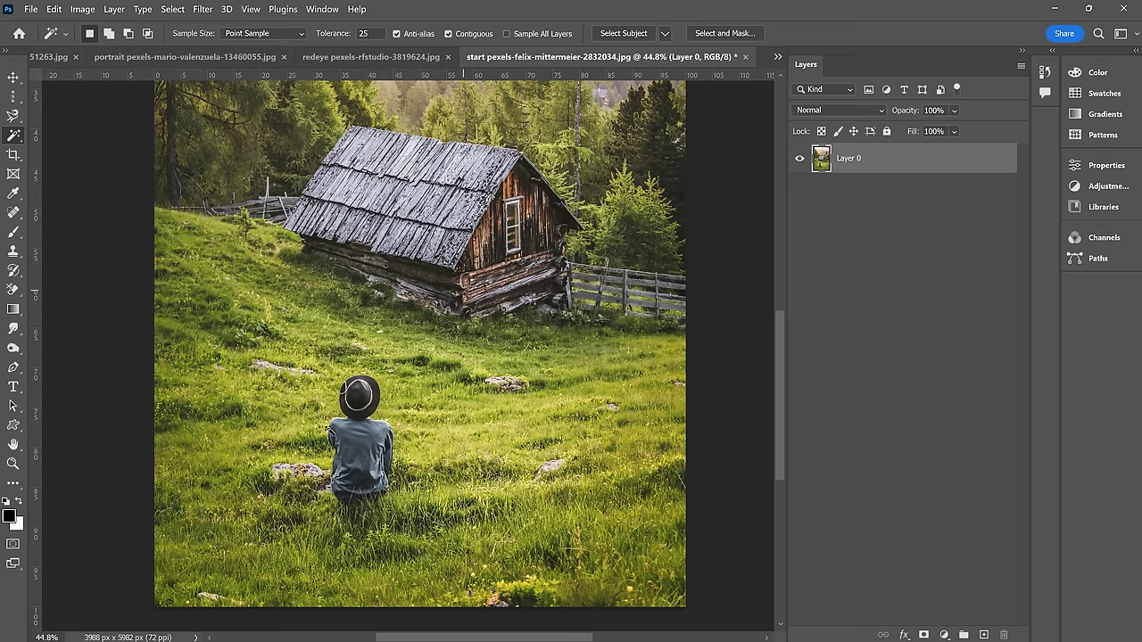
scroll(362, 446, "up", 3)
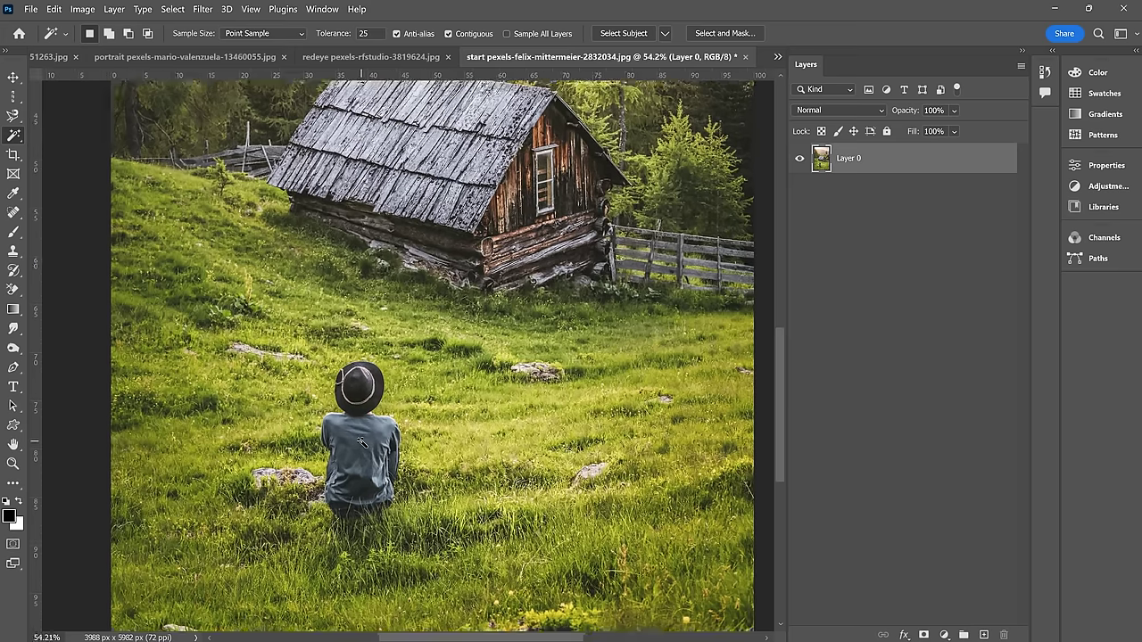
scroll(376, 467, "up", 2)
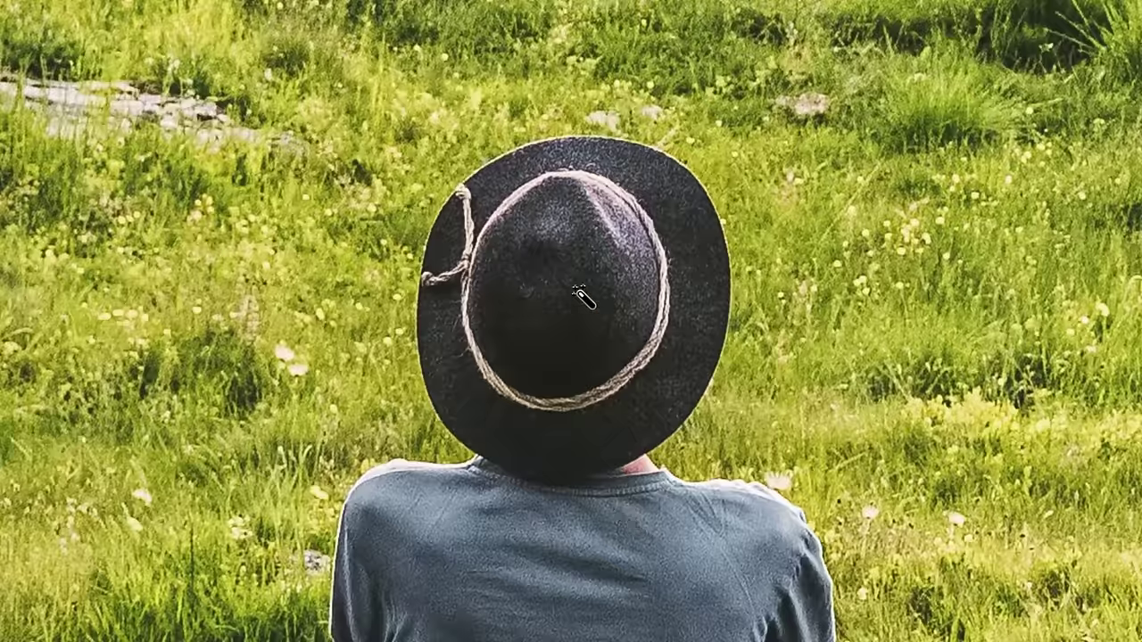
left_click(577, 290)
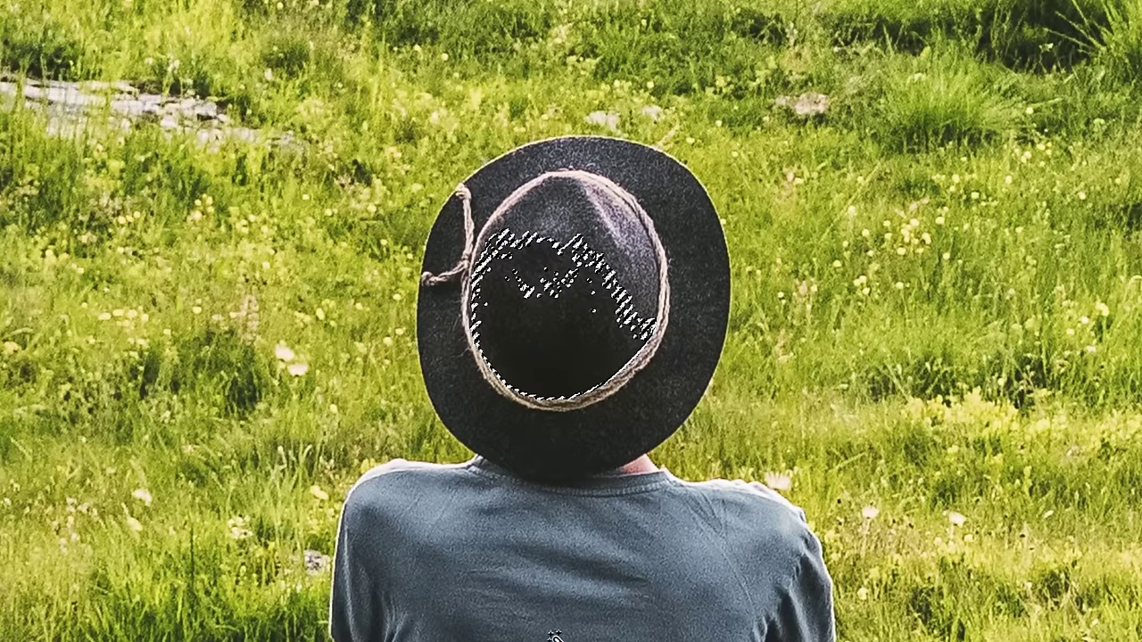
Step: Sample different areas of the person's shirt with the Magic Wand tool, and deselect everything
left_click(653, 502)
left_click(434, 618)
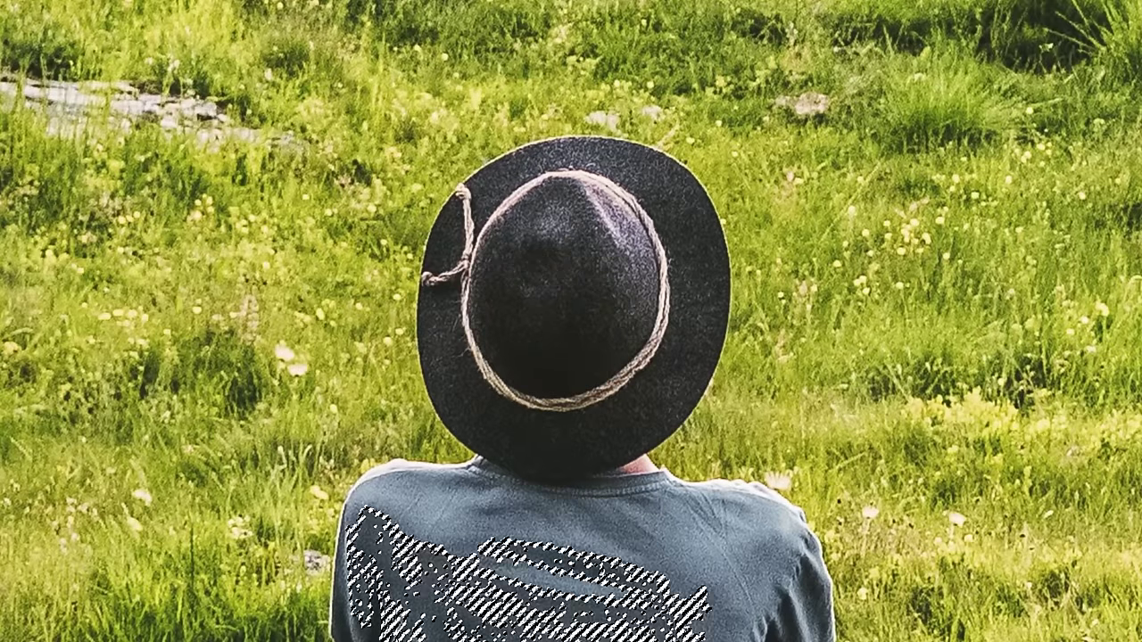
left_click(451, 510)
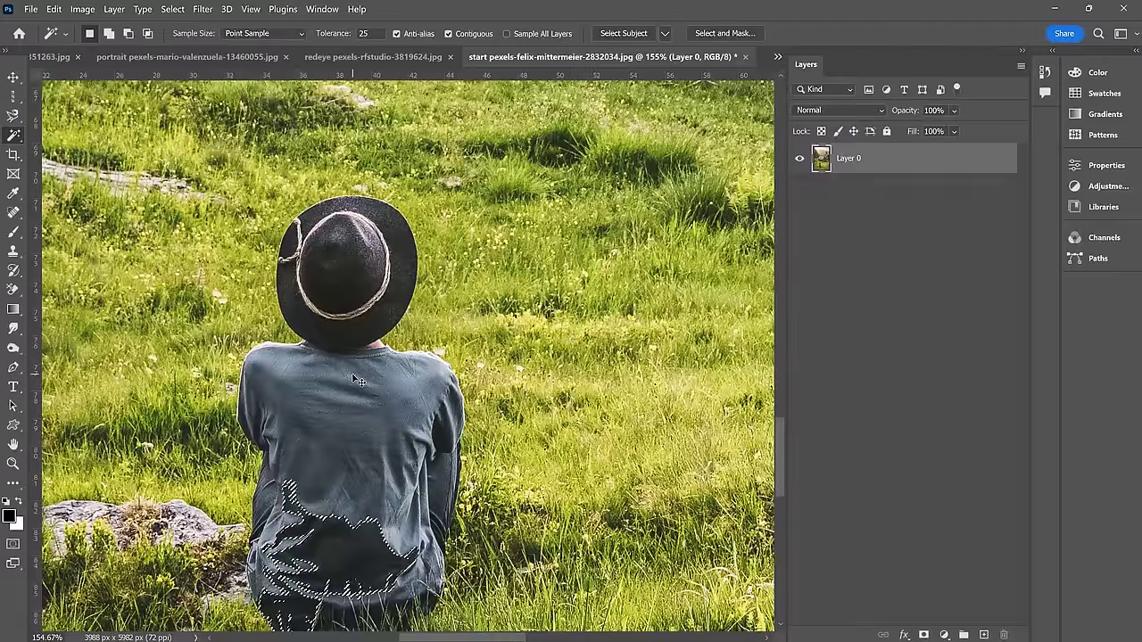
key("ctrl+d")
Step: Activate the Crop tool, fit the image in view, and set a custom crop ratio of 5 by 10
left_click_drag(13, 154, 79, 158)
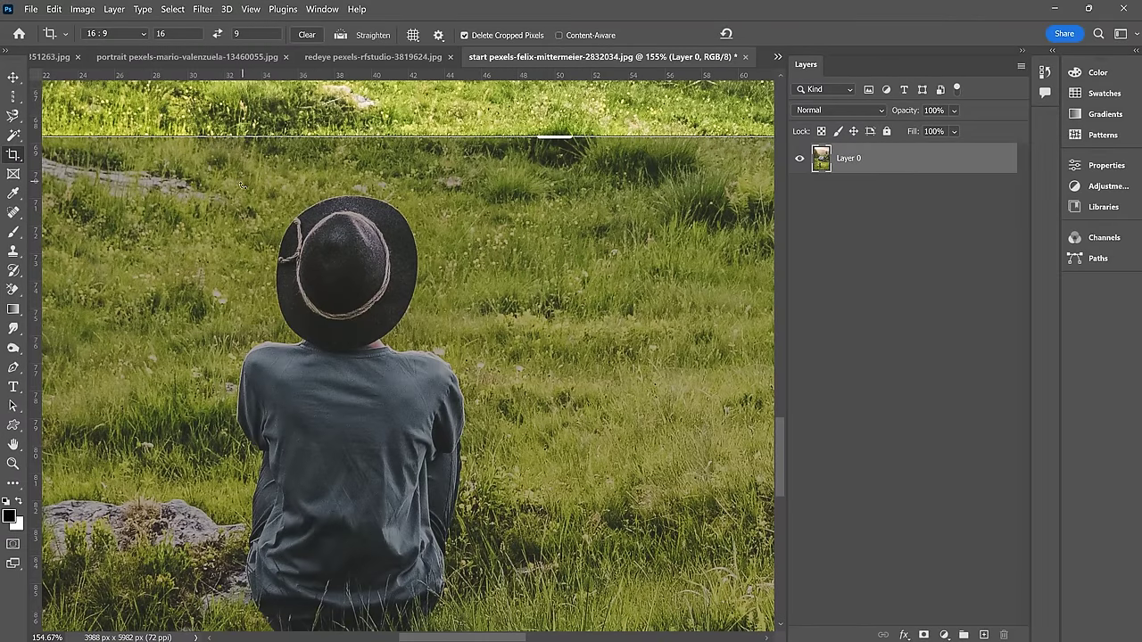
key("ctrl+0")
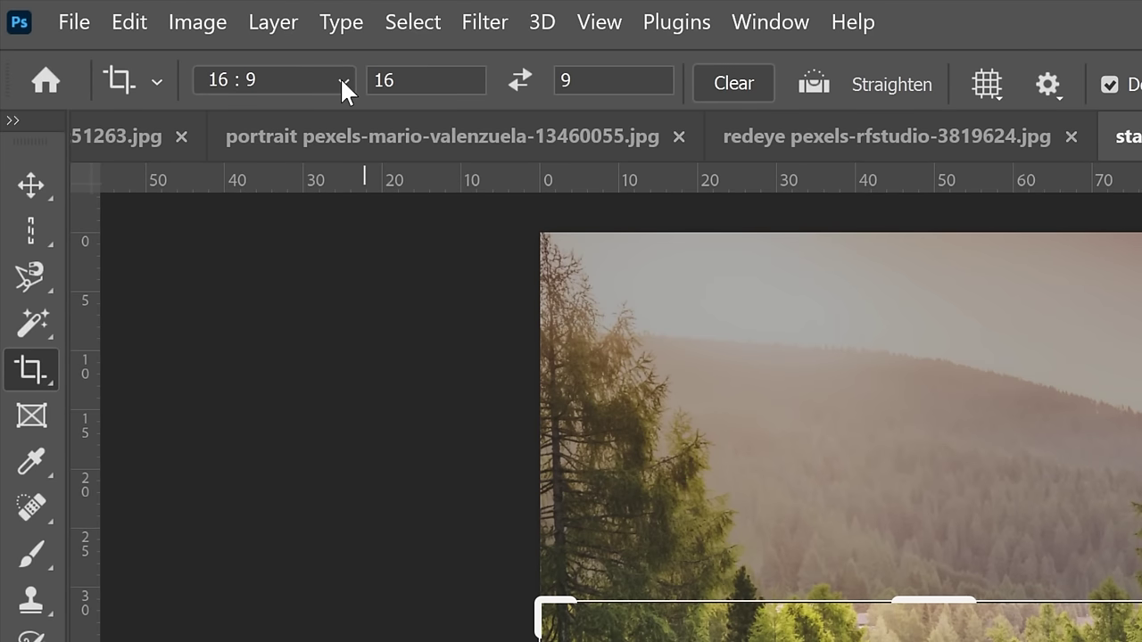
left_click(343, 84)
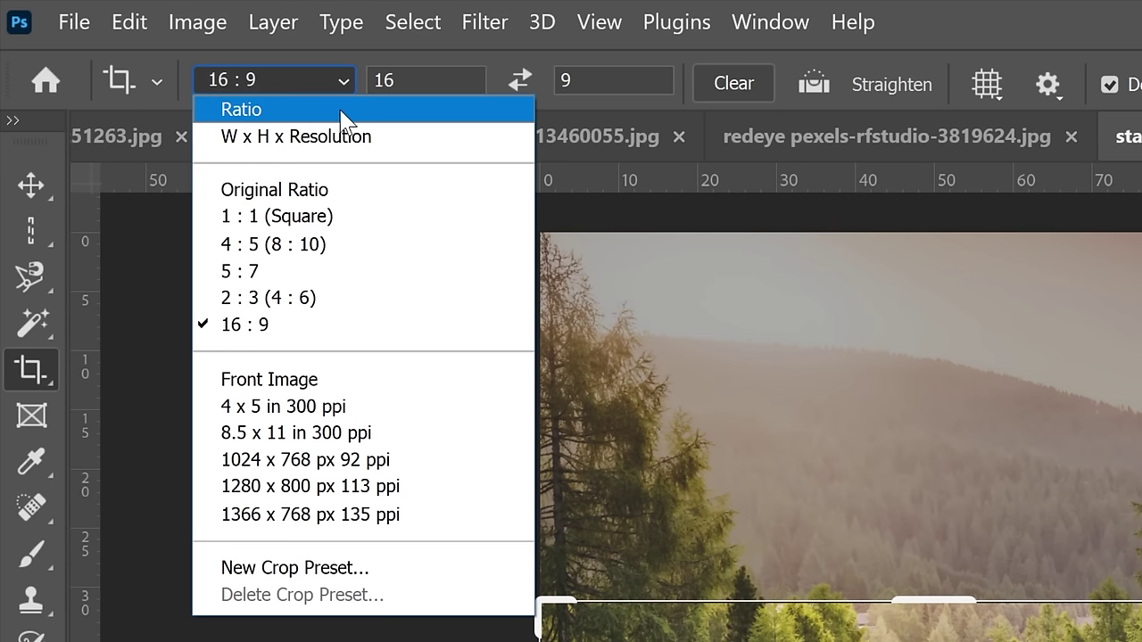
left_click(342, 115)
left_click(430, 83)
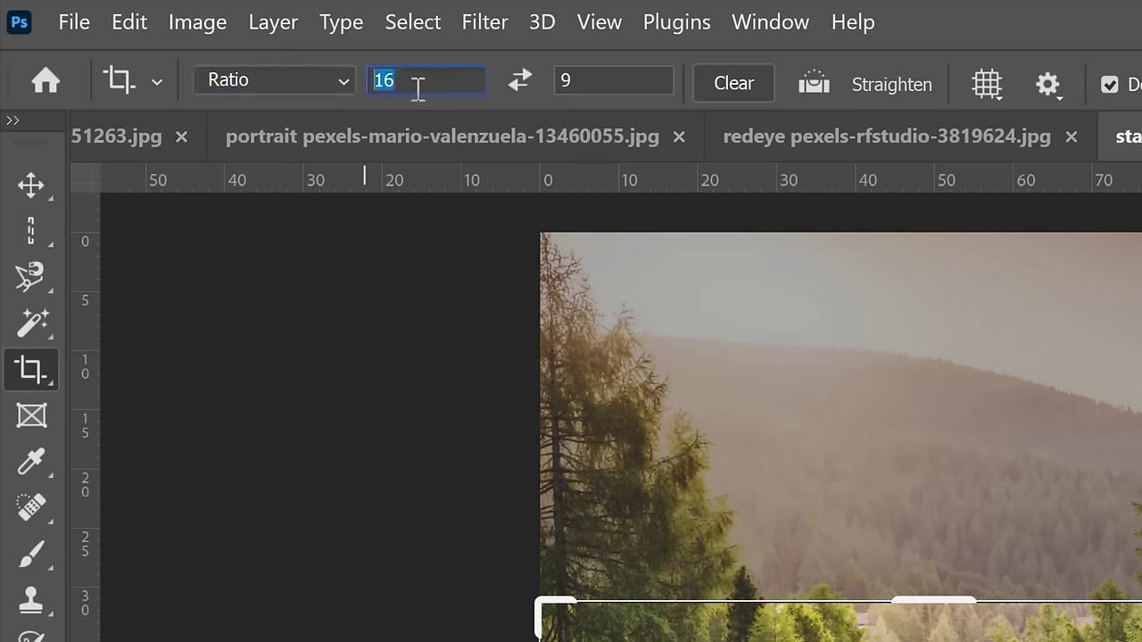
type("5")
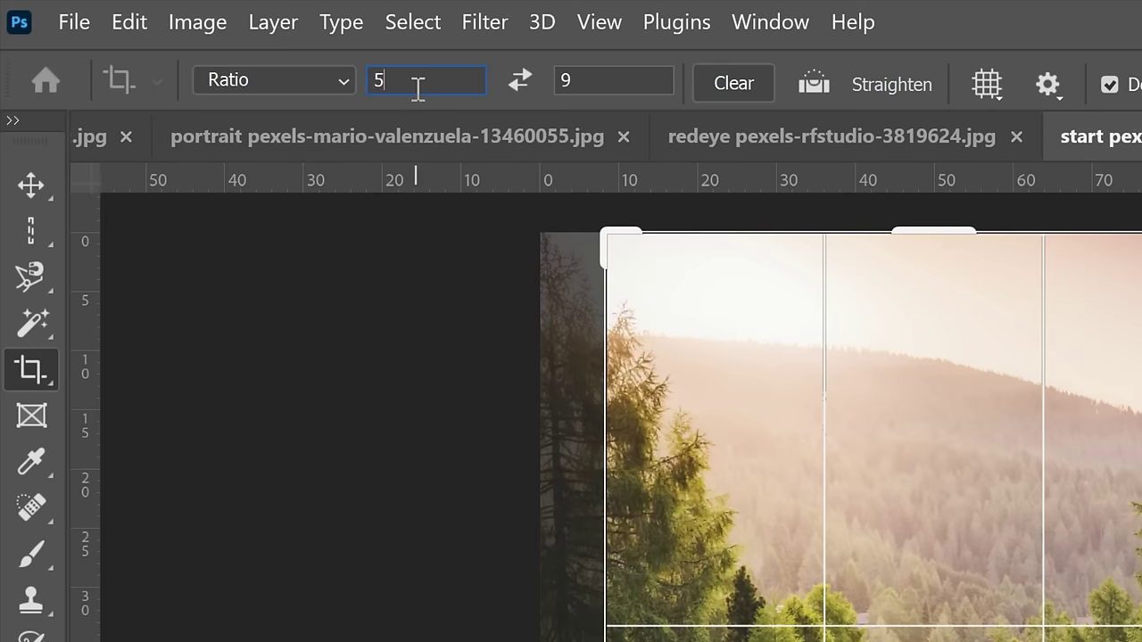
key("Tab")
type("10")
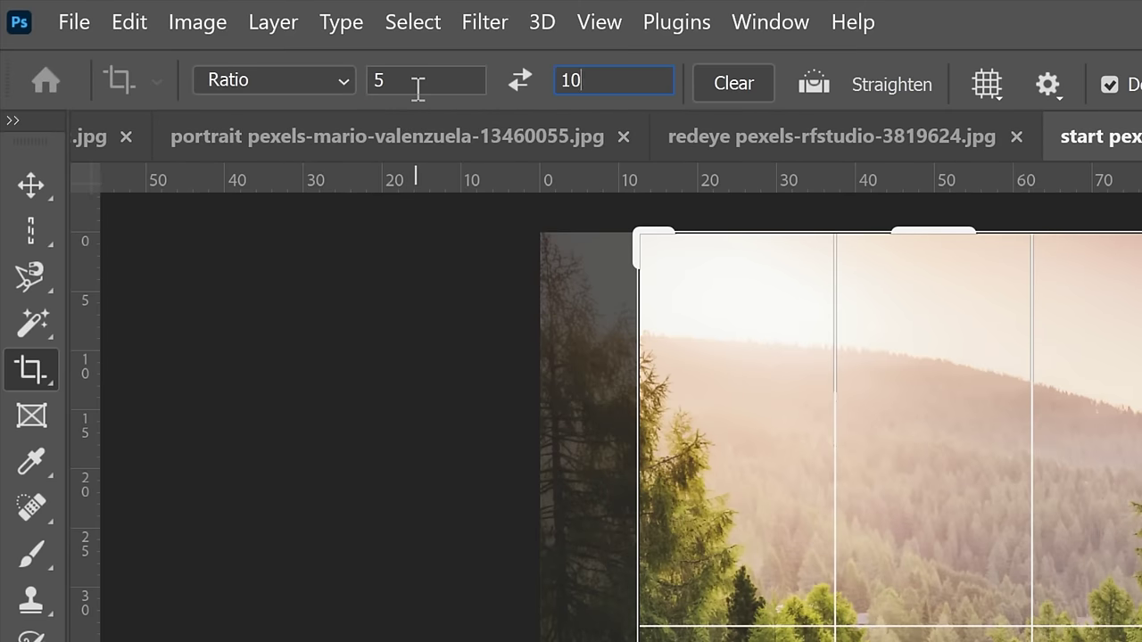
Step: Switch the crop to W x H x Resolution and set it to 8.5 in by 11 in at 300 px/in
left_click(321, 80)
left_click(304, 143)
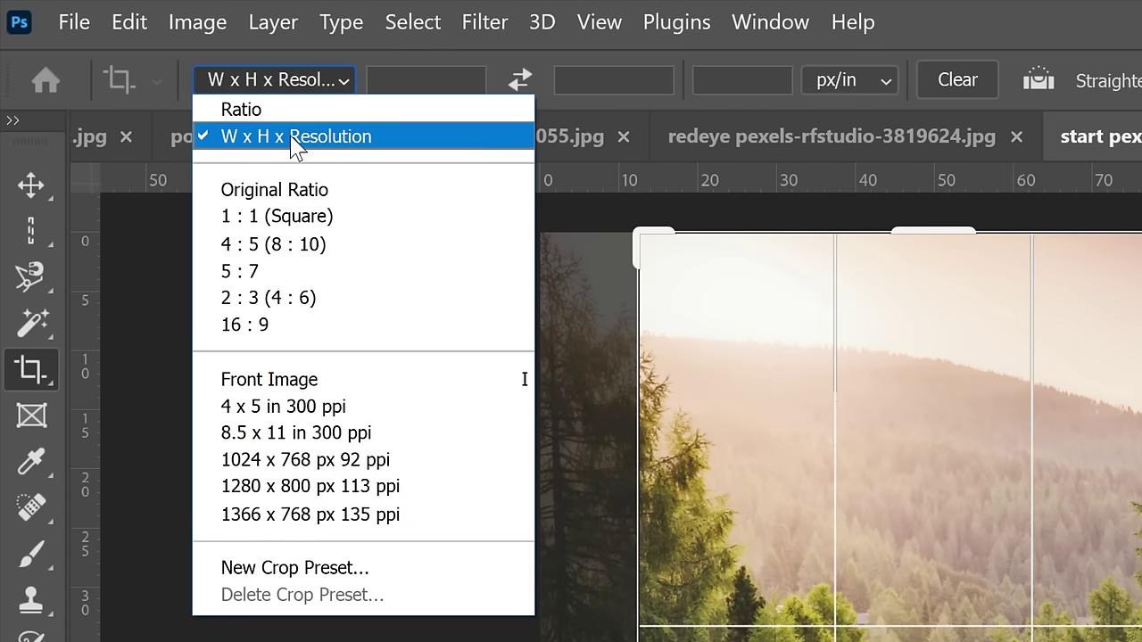
left_click(432, 82)
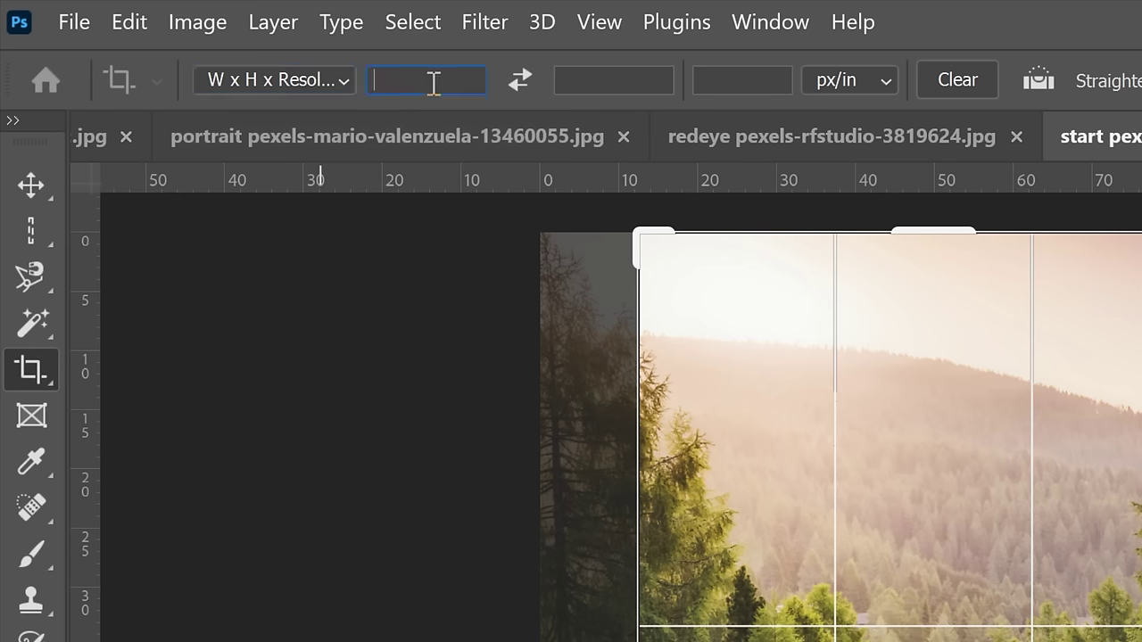
type("8.5 ")
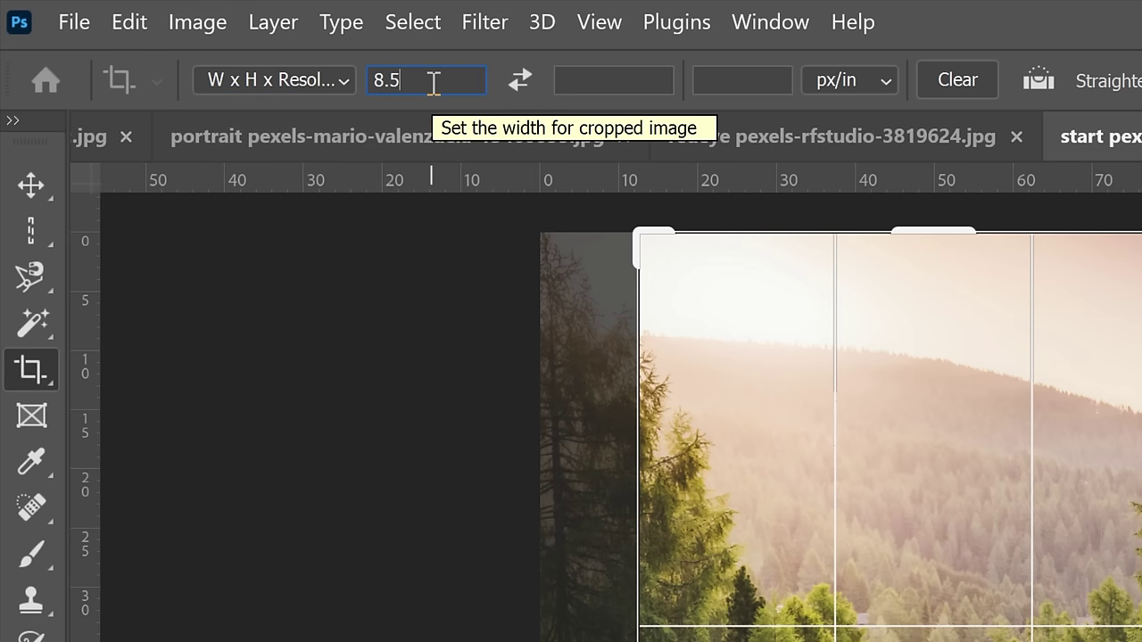
type("in")
key("Tab")
type("11 in")
key("Tab")
type("30")
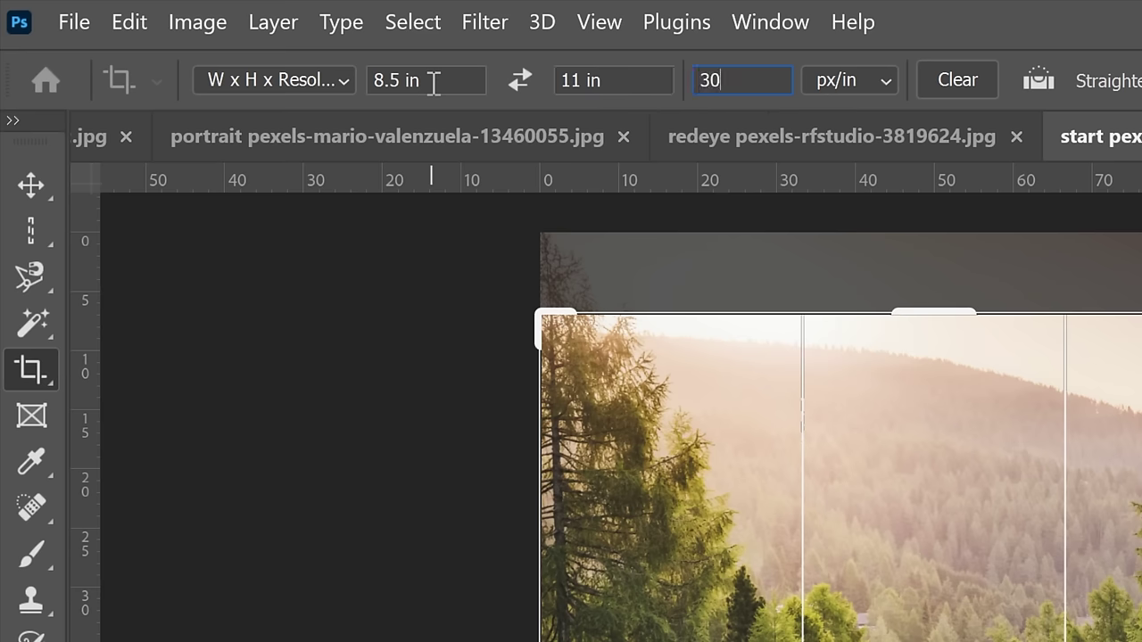
left_click(432, 83)
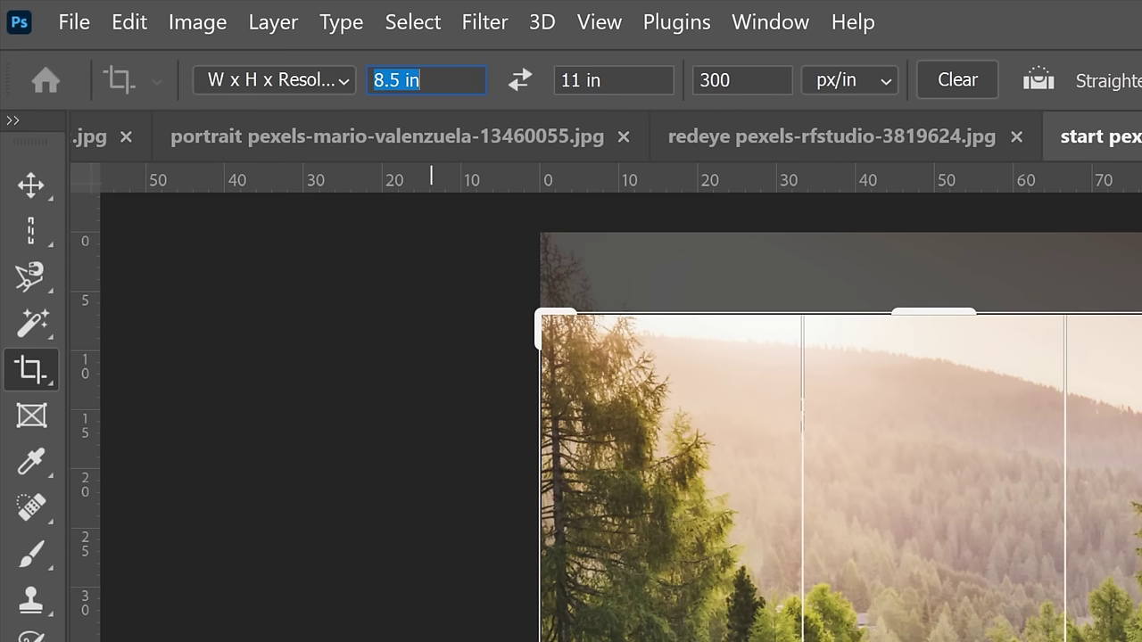
Step: Try the 16 : 9 crop preset, and crop the image with the 8.5 x 11 in 300 ppi preset
left_click(285, 82)
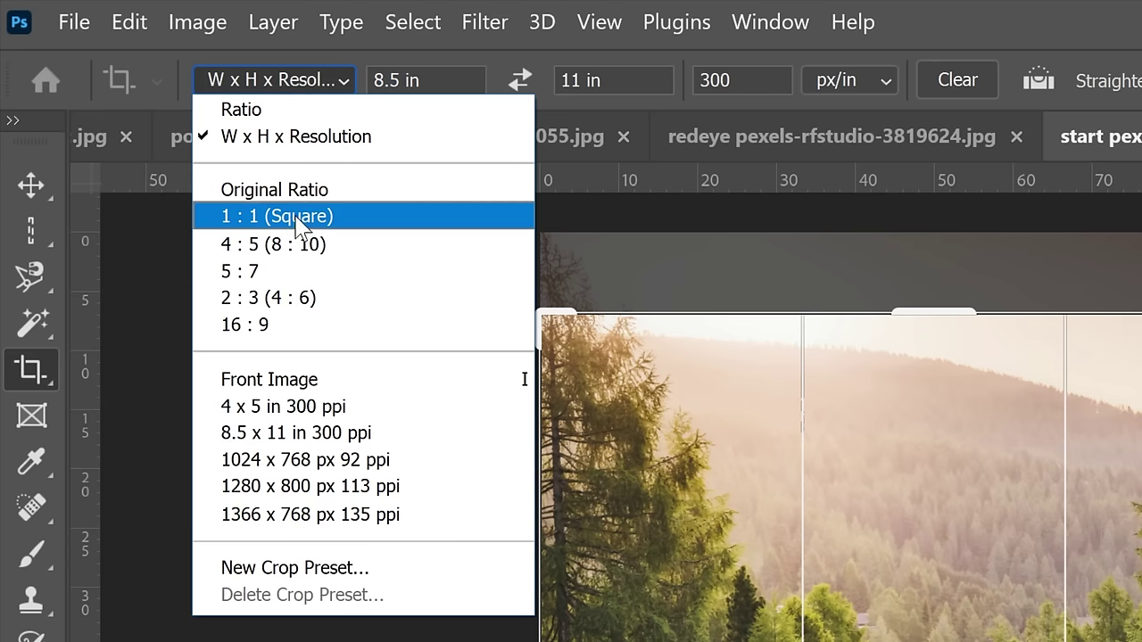
left_click(285, 325)
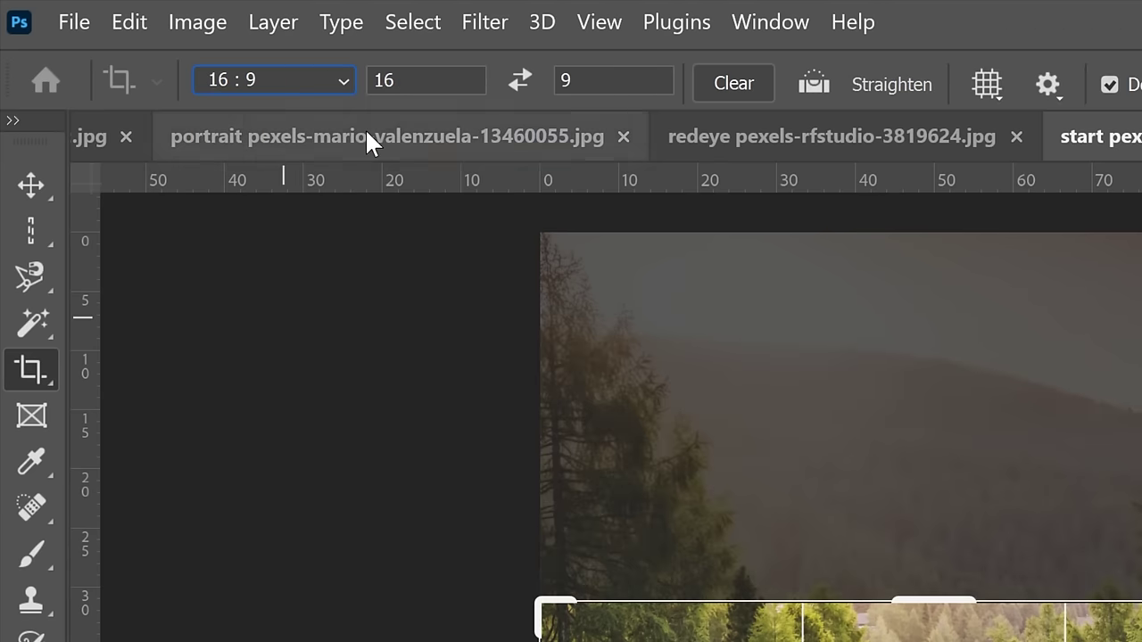
left_click(348, 81)
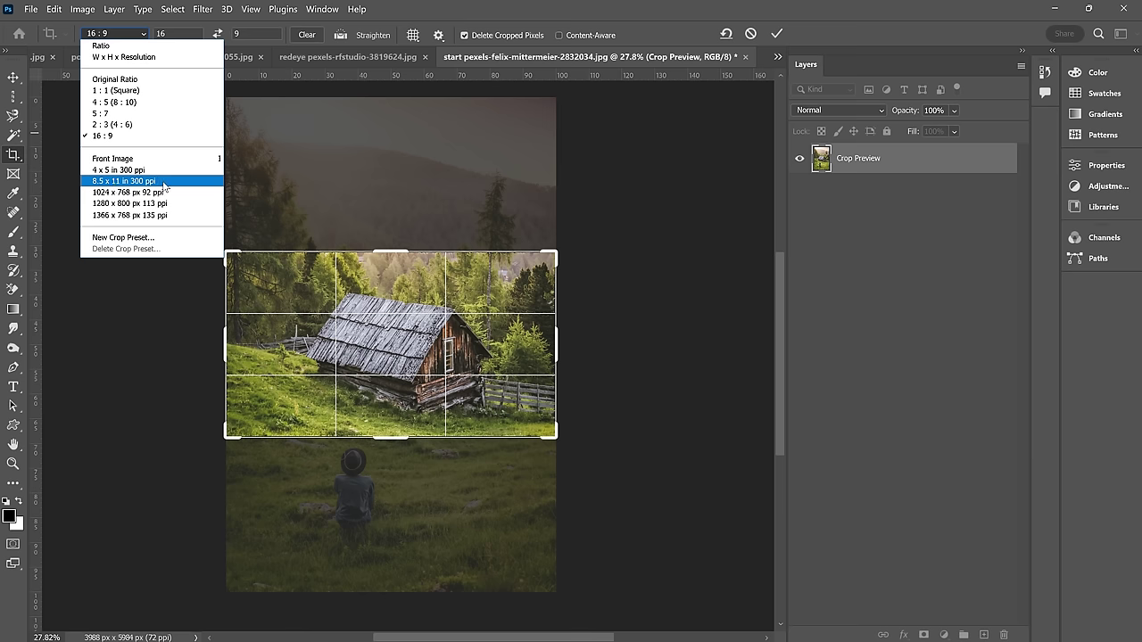
left_click(125, 181)
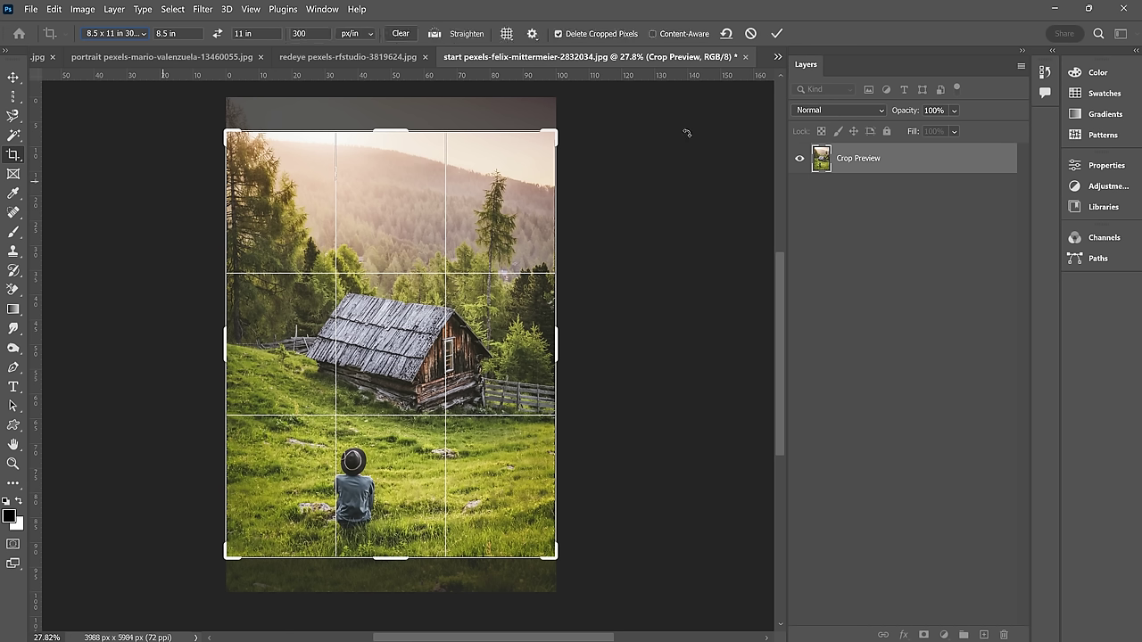
key("Return")
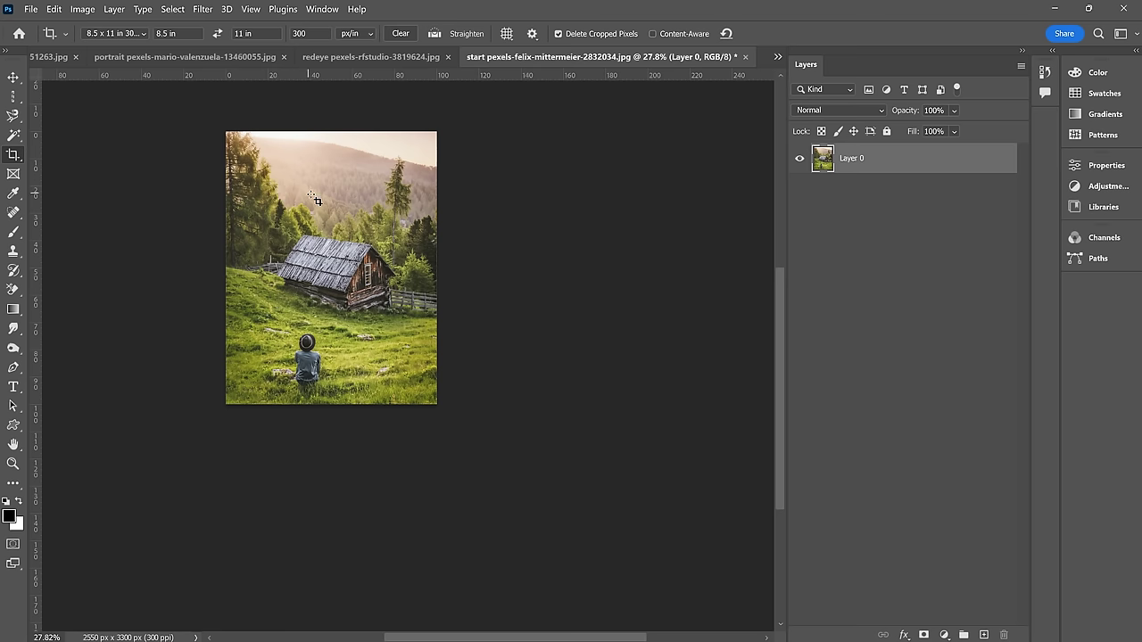
left_click(339, 228)
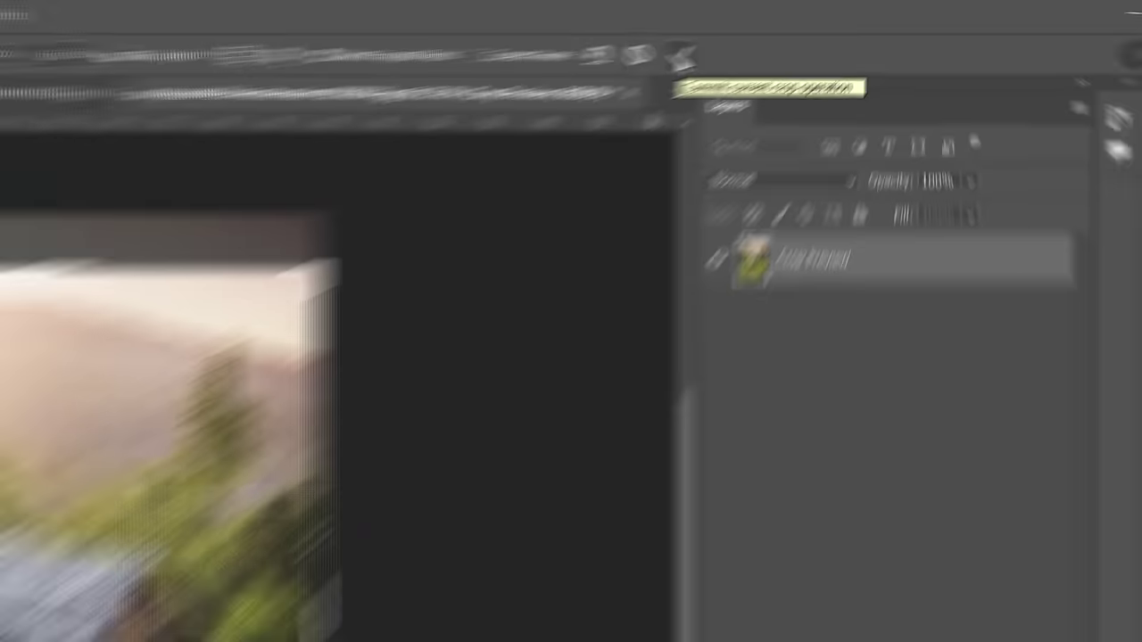
left_click(562, 79)
Step: Crop the photo to the four corners of the cabin roof with the Perspective Crop tool, and undo the crop
right_click(15, 158)
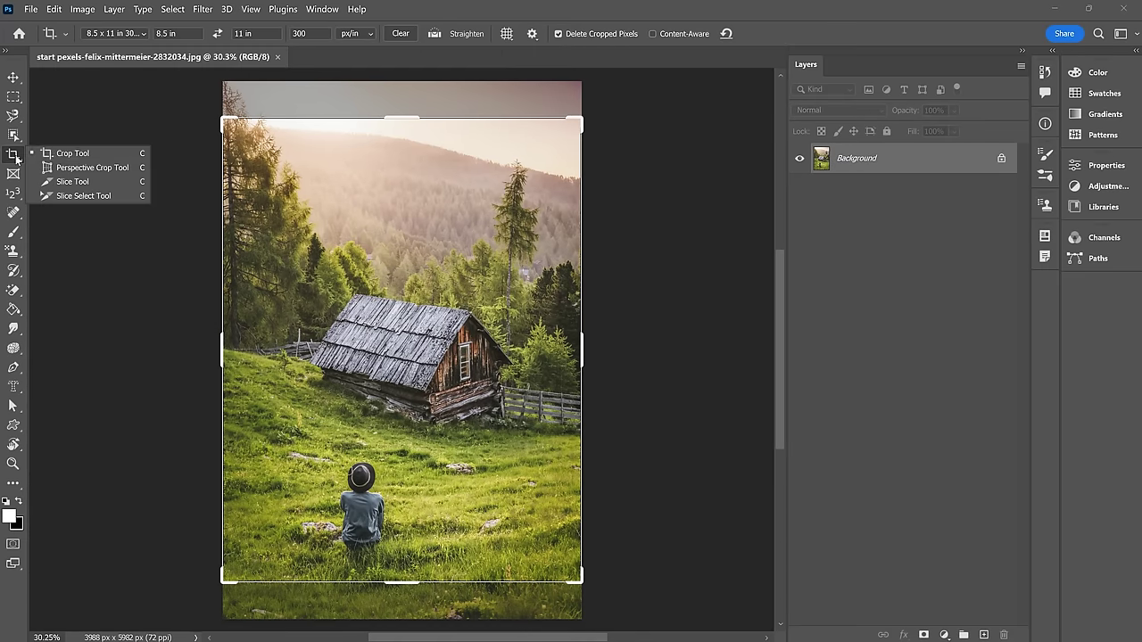
left_click(95, 170)
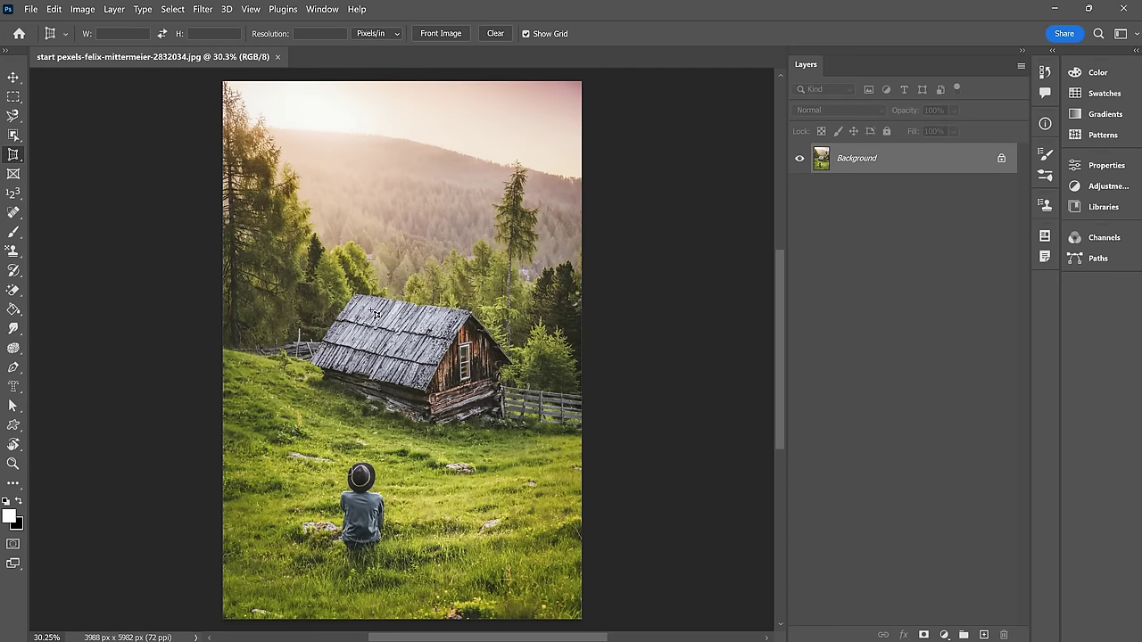
scroll(421, 331, "up", 3)
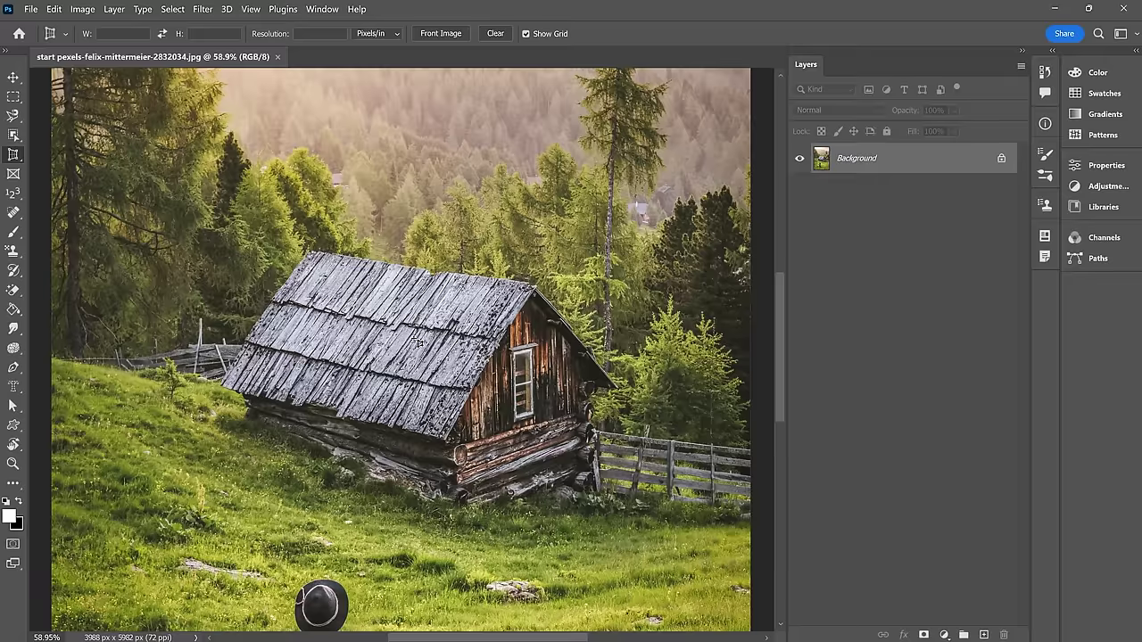
scroll(419, 342, "down", 1)
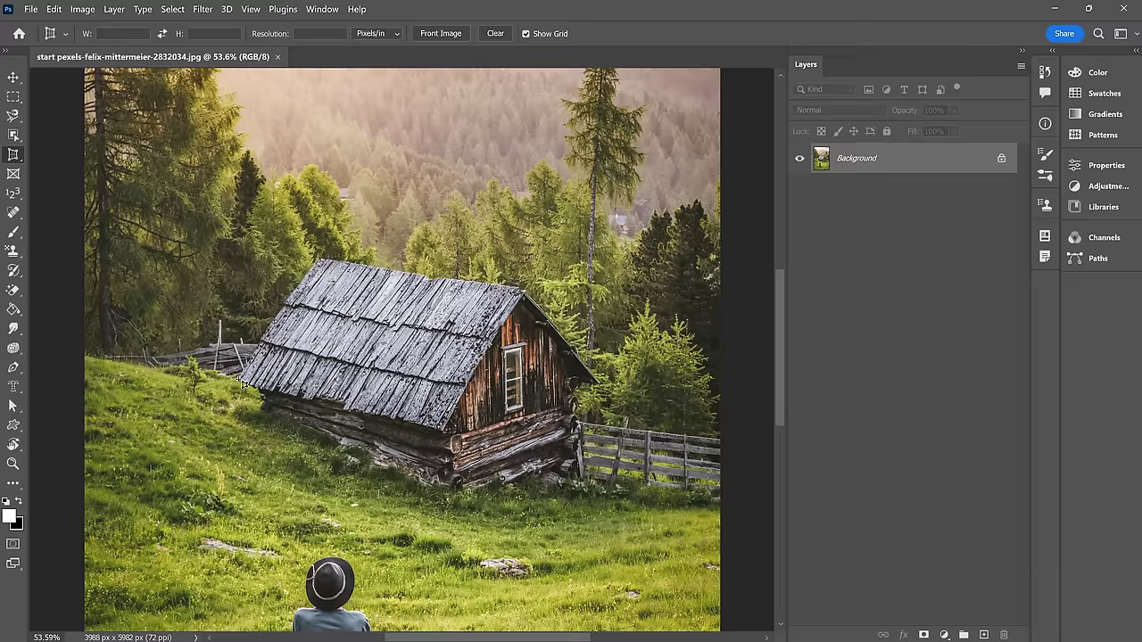
left_click(321, 258)
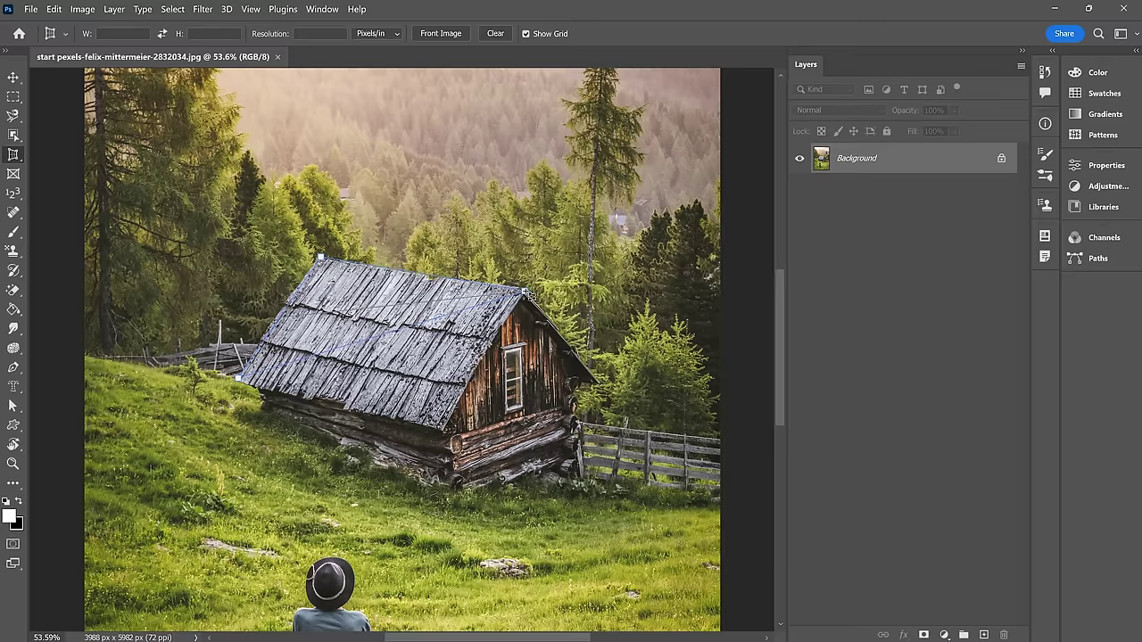
left_click(526, 290)
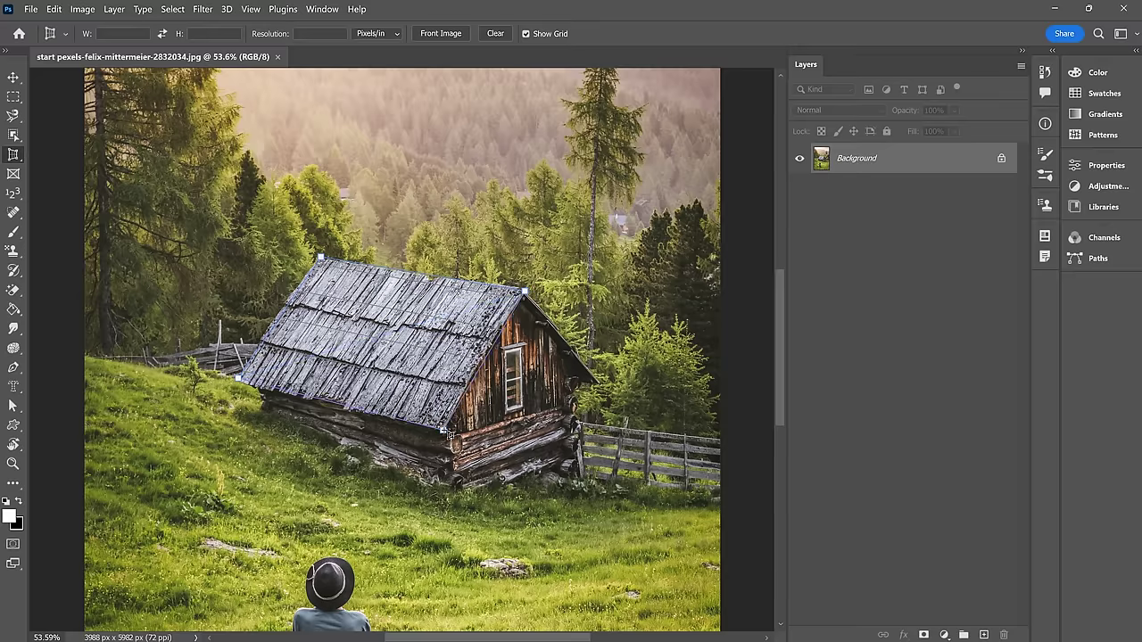
left_click(443, 431)
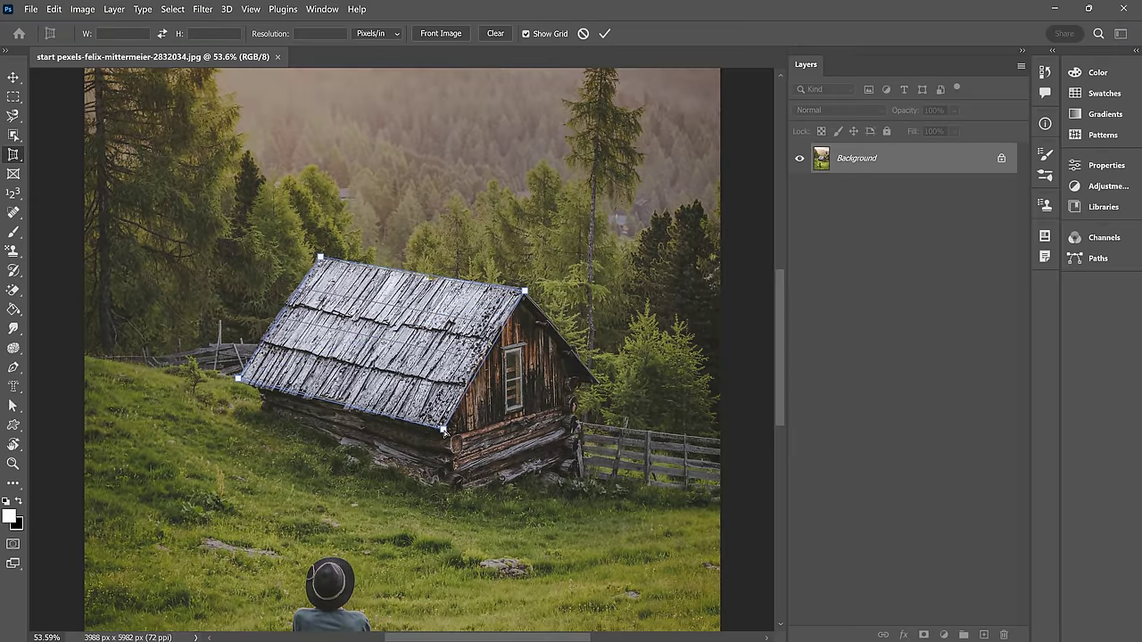
left_click(603, 34)
left_click_drag(320, 117, 467, 350)
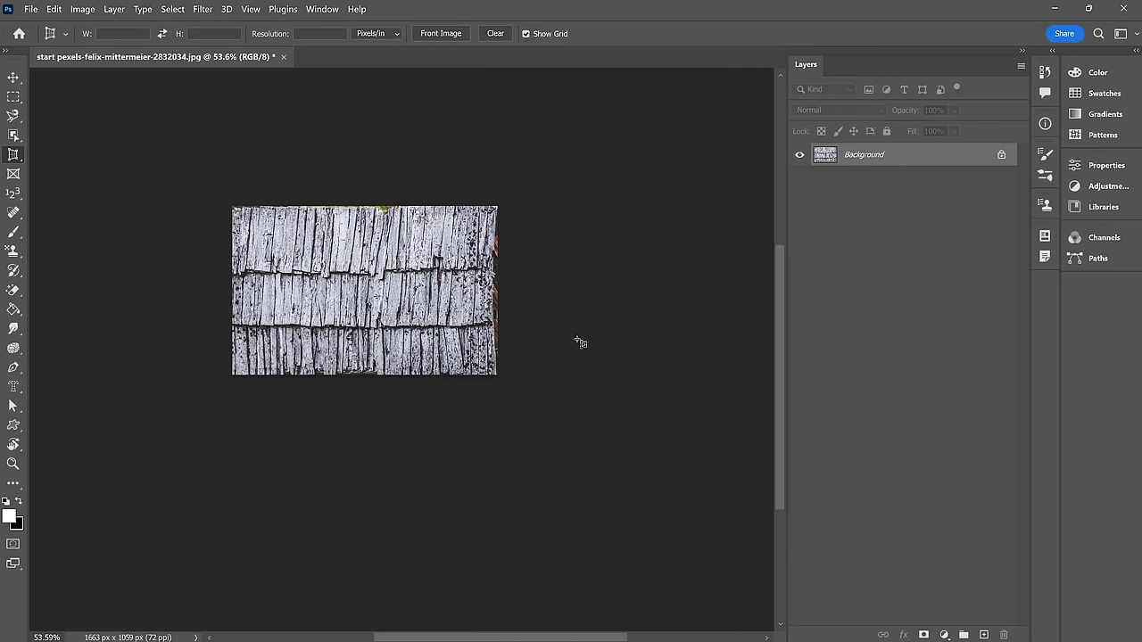
key("ctrl+z")
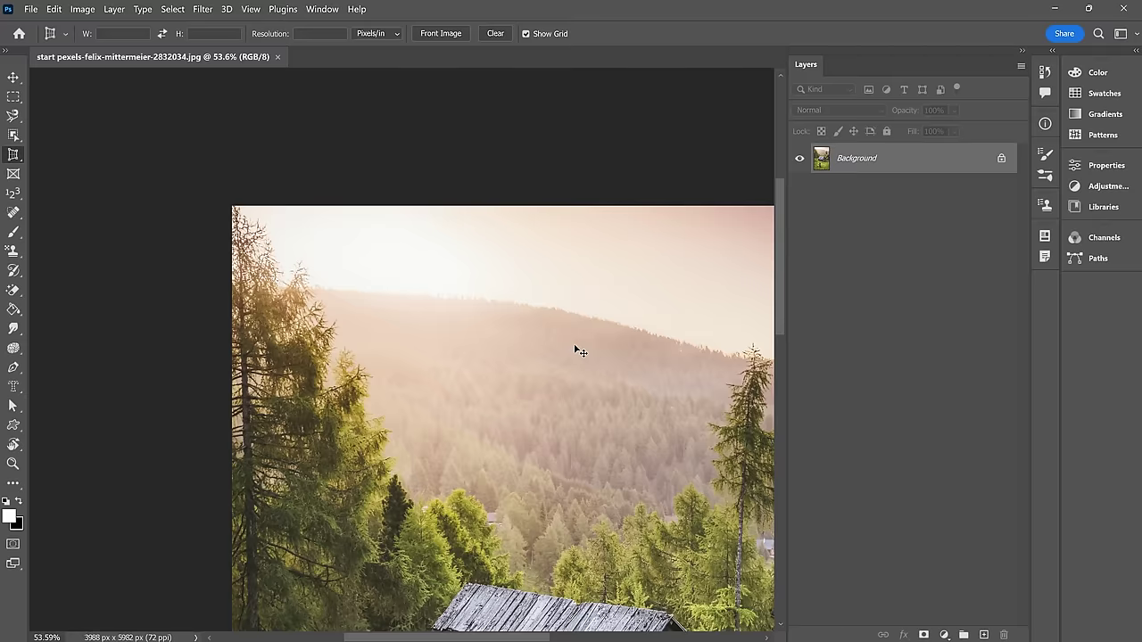
Step: Outline the cabin roof's four corners with the Perspective Crop tool, and cancel the crop
left_click_drag(580, 471, 423, 187)
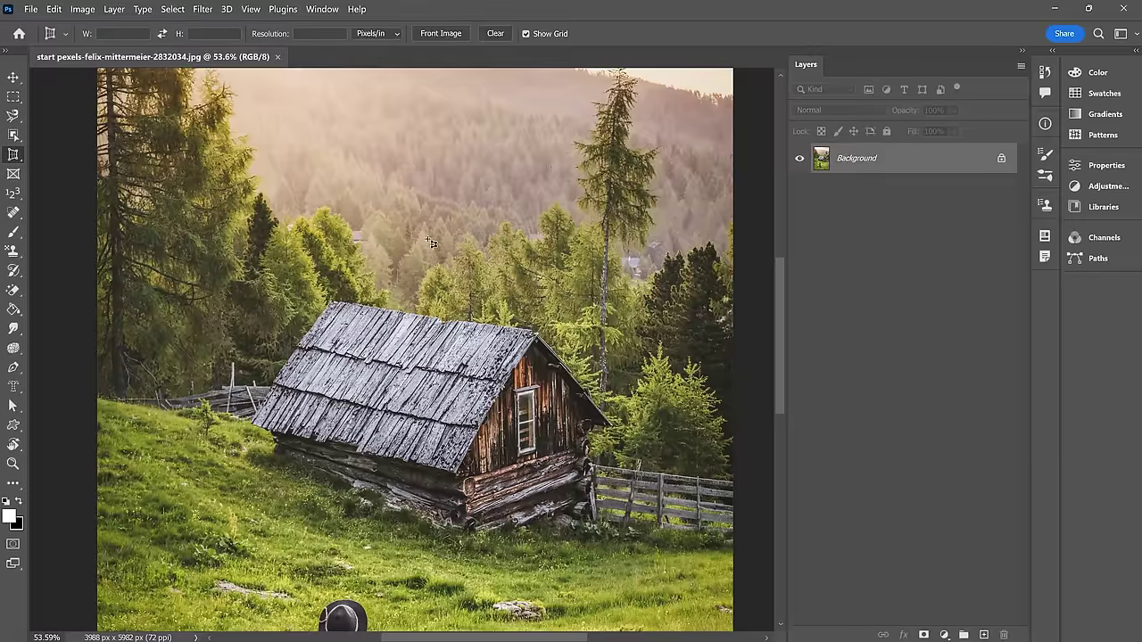
scroll(414, 372, "down", 2)
left_click_drag(413, 373, 373, 305)
left_click_drag(233, 217, 563, 434)
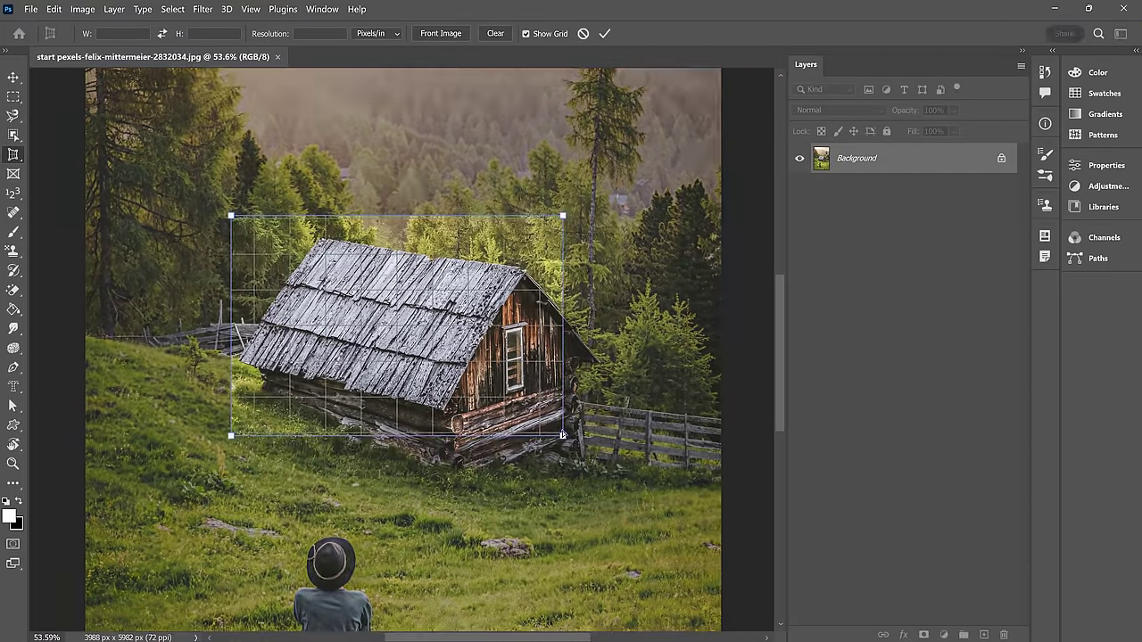
left_click_drag(562, 216, 526, 271)
left_click_drag(232, 222, 318, 235)
left_click_drag(235, 434, 241, 363)
left_click_drag(563, 437, 443, 408)
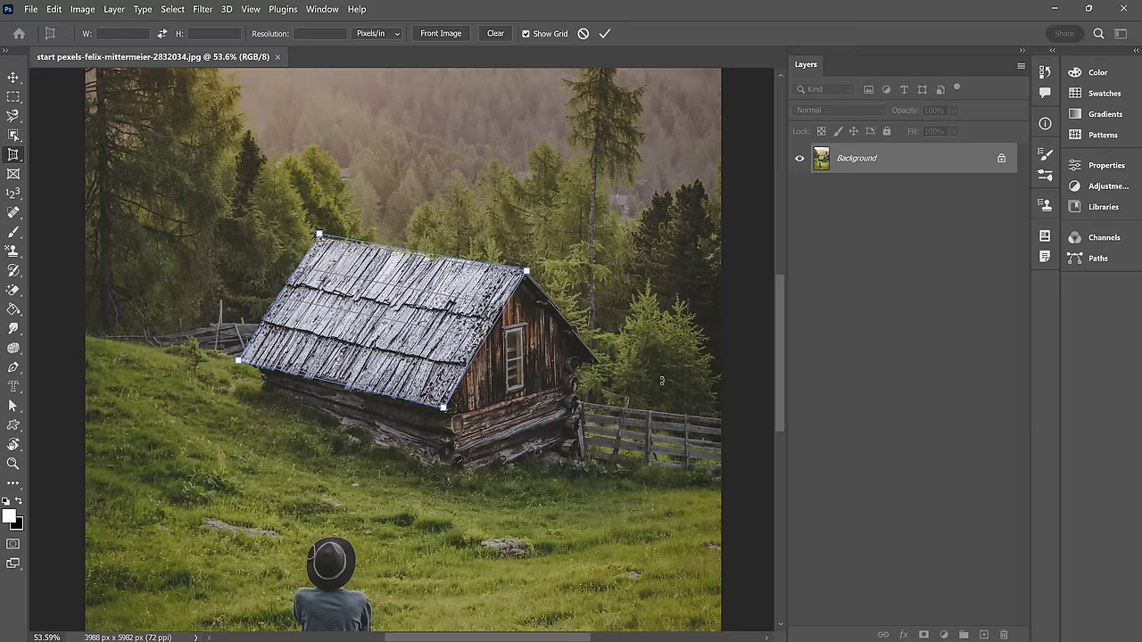
left_click(583, 34)
key("ctrl+0")
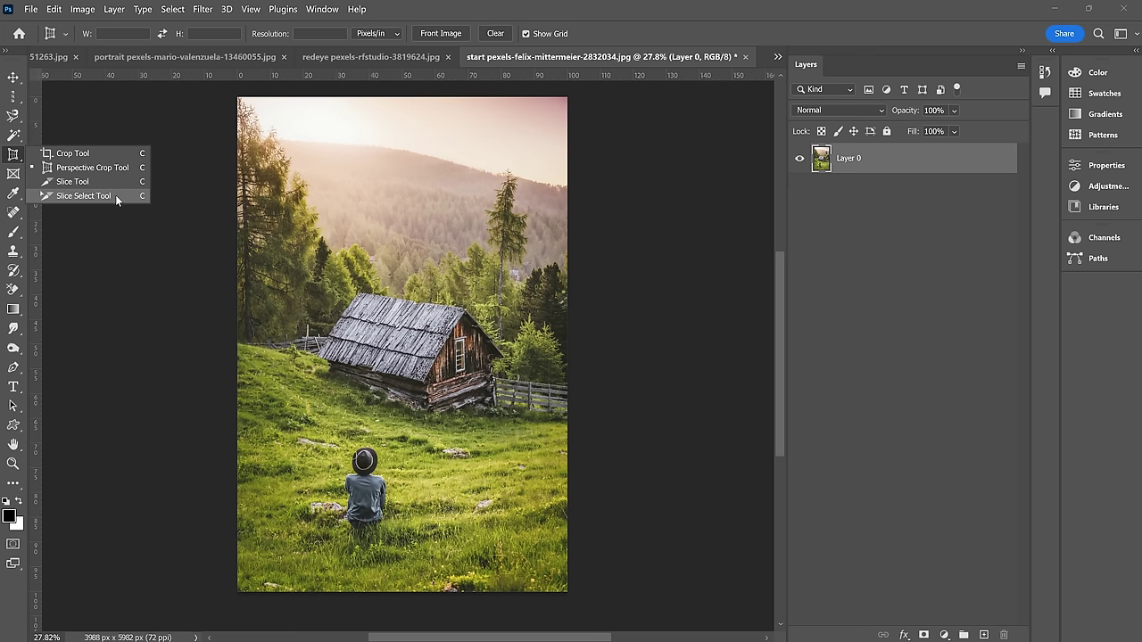
Step: Draw several staggered slices from the photo's upper edge to its lower edge with the Slice tool
left_click(116, 185)
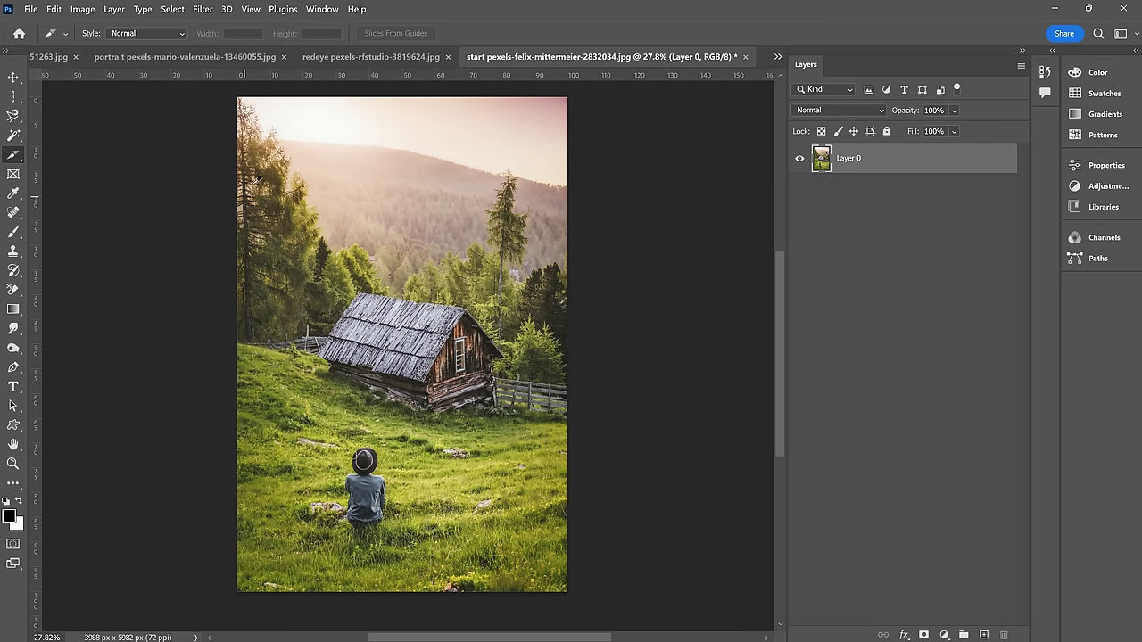
mouse_move(241, 93)
left_mouse_down()
mouse_move(392, 245)
mouse_move(416, 239)
mouse_move(573, 364)
left_mouse_up()
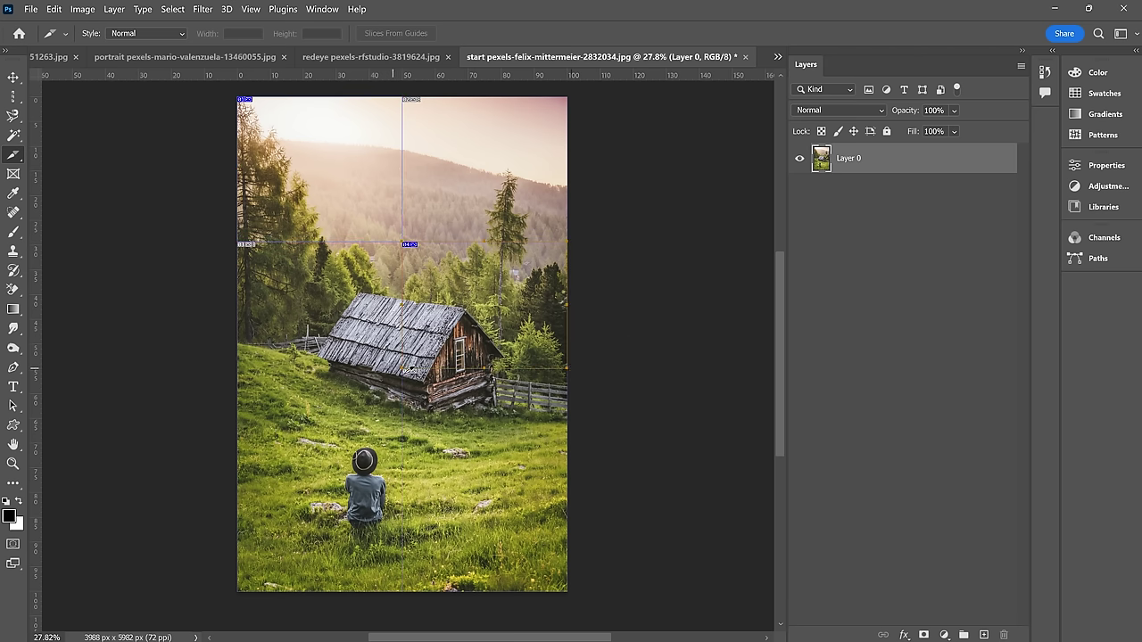
left_click_drag(407, 365, 241, 503)
left_click_drag(410, 500, 571, 592)
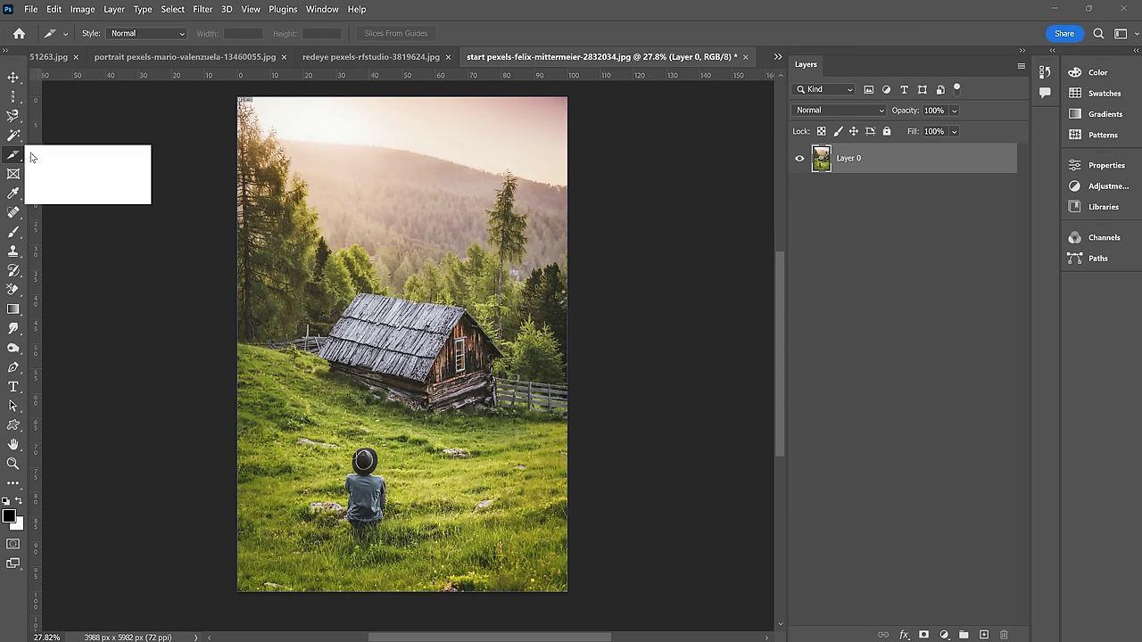
Step: Draw four slices over the photo's upper-left, upper-right, lower-right and lower-left areas with the Slice tool
right_click(14, 154)
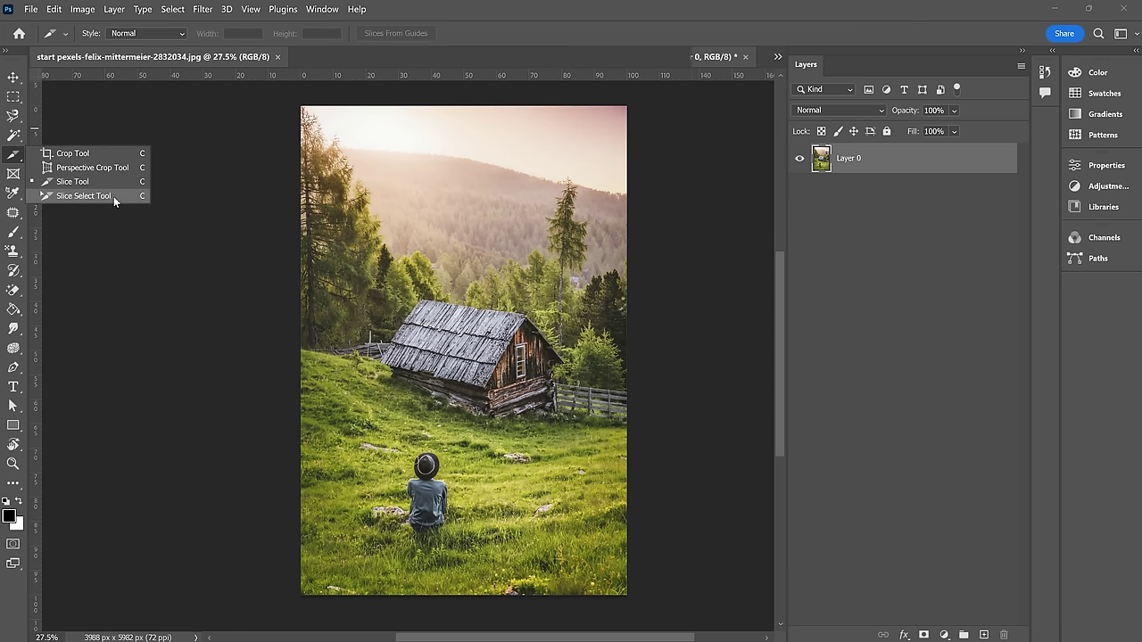
left_click(72, 182)
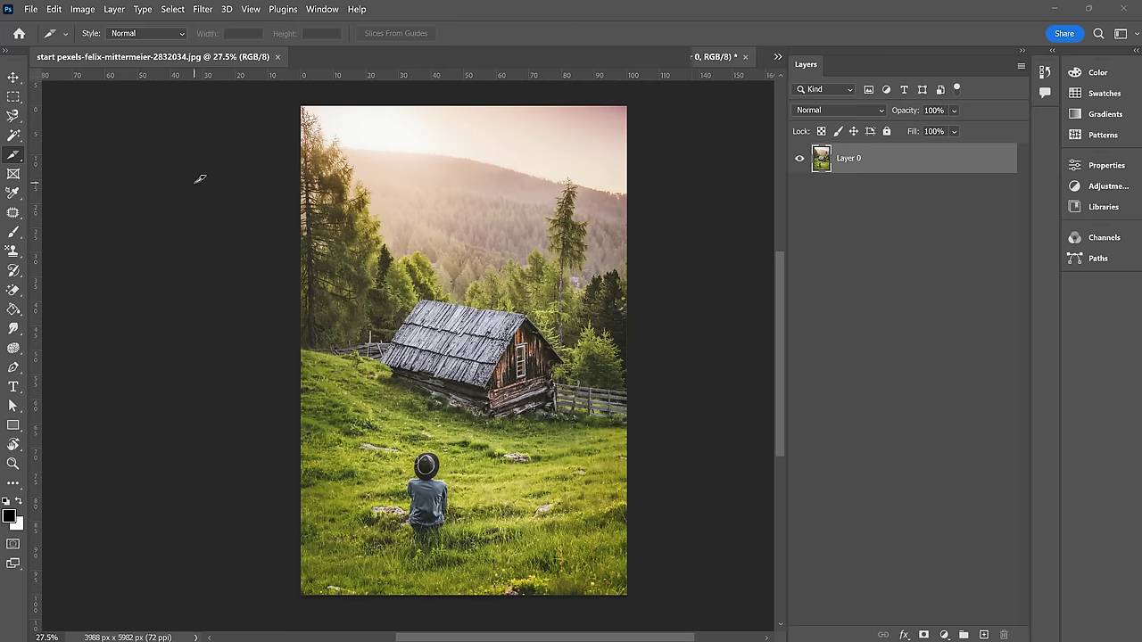
mouse_move(301, 99)
left_mouse_down()
mouse_move(339, 131)
mouse_move(428, 277)
mouse_move(478, 232)
left_mouse_up()
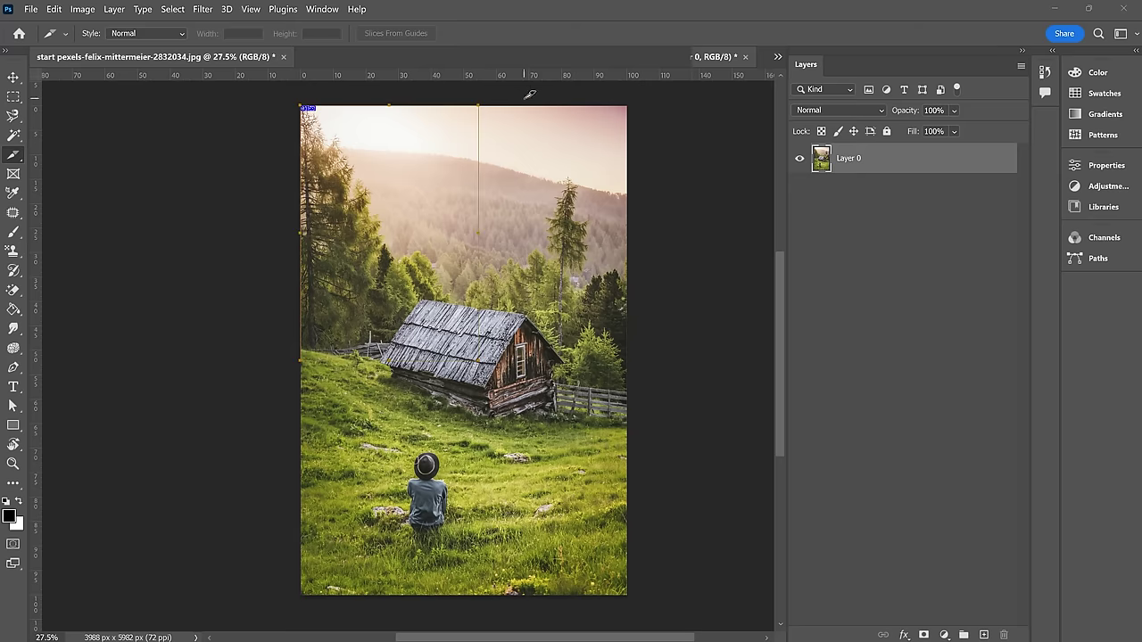
left_click_drag(488, 95, 636, 242)
left_click_drag(482, 358, 618, 530)
left_click_drag(286, 499, 479, 599)
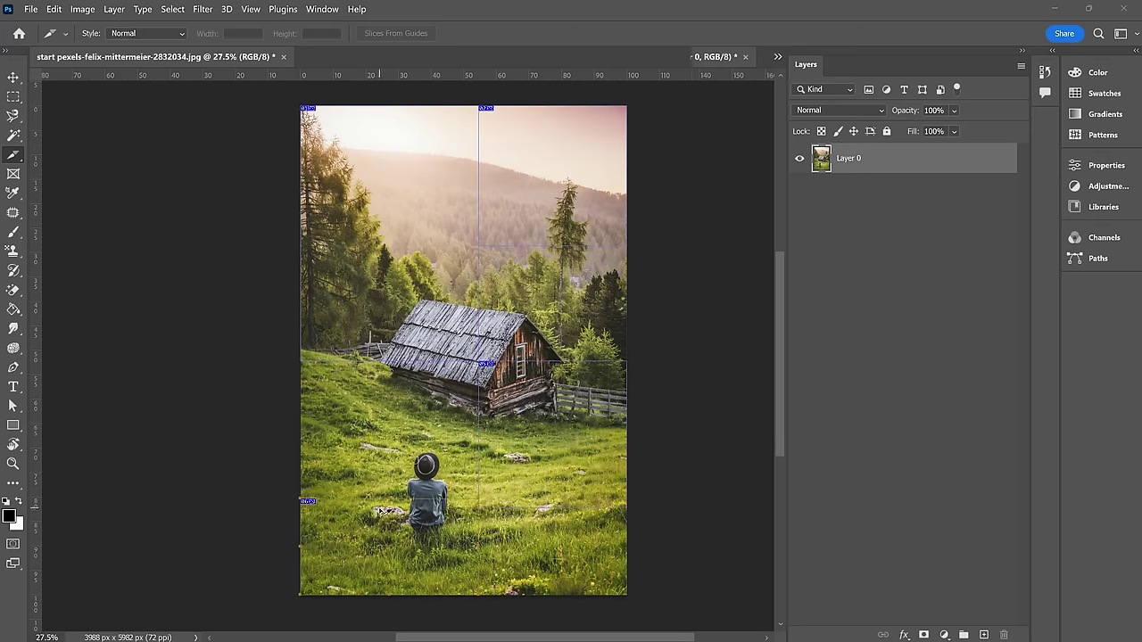
Step: Move the upper-right slice down over the cabin and the lower-right slice upward with the Slice Select tool
right_click(16, 156)
left_click(81, 197)
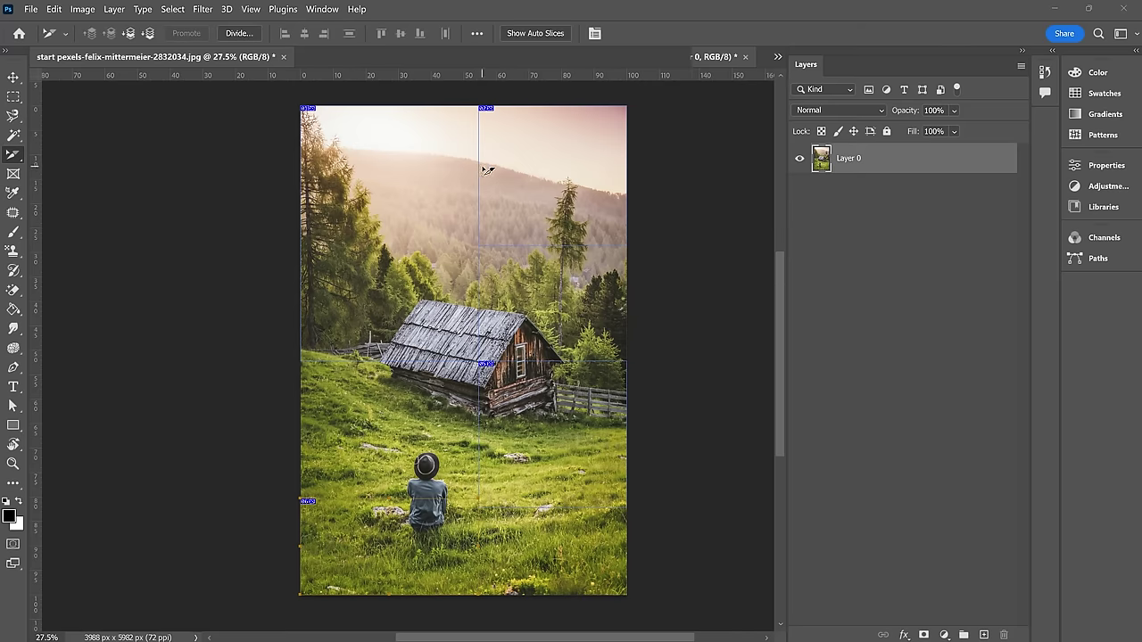
left_click_drag(485, 168, 509, 287)
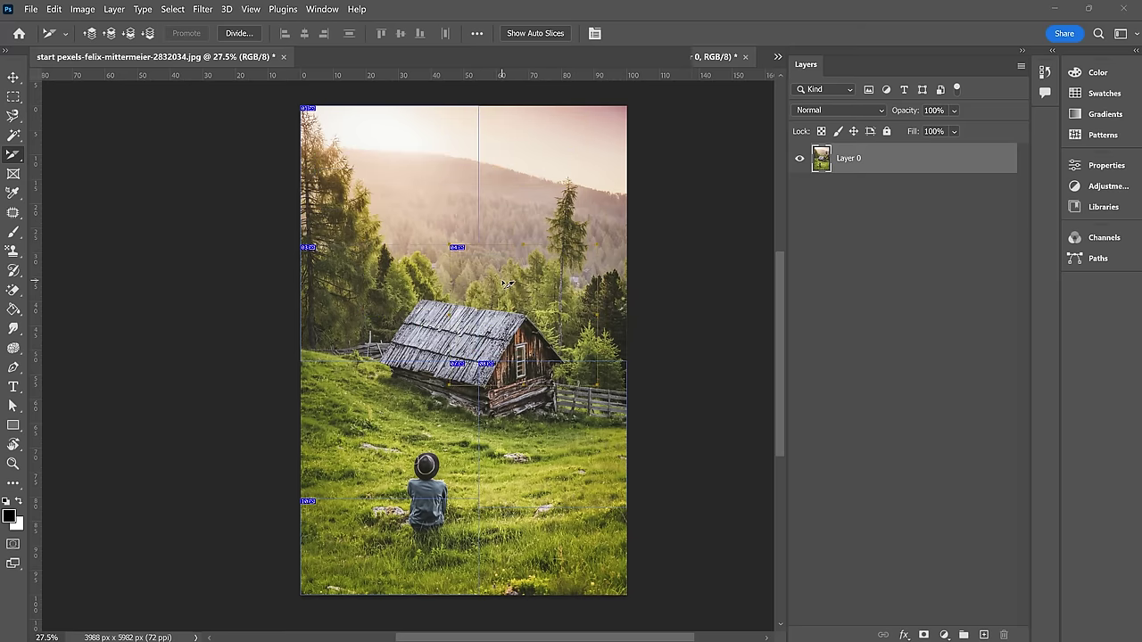
left_click_drag(551, 437, 482, 302)
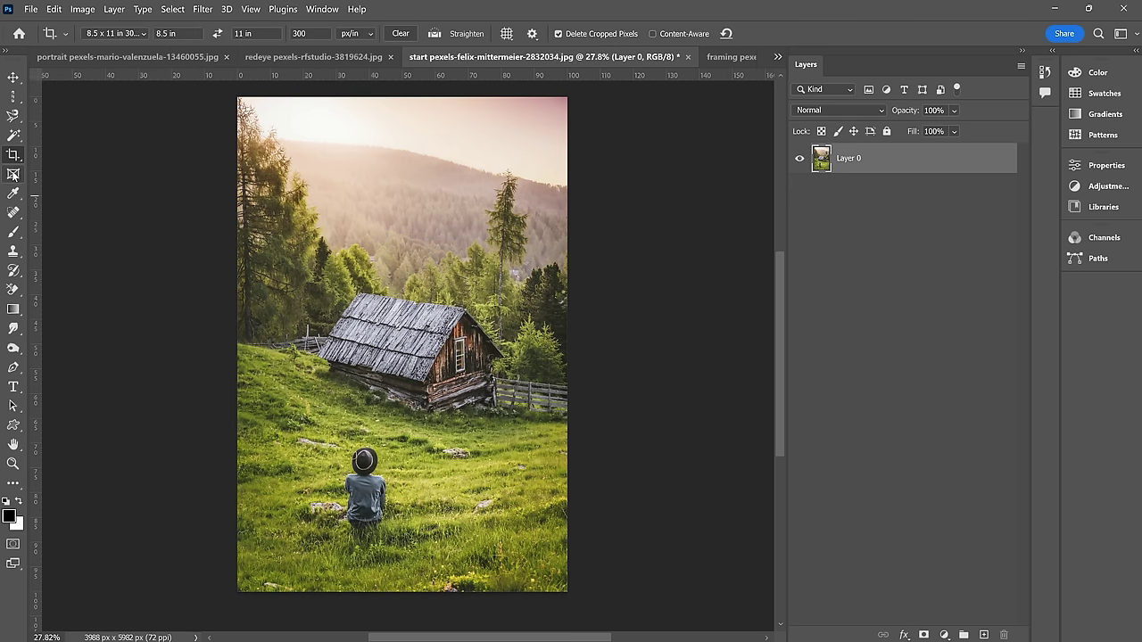
Step: Switch to the coffee cup photo, and draw and resize an elliptical frame over the coffee with the Frame tool
left_click(18, 175)
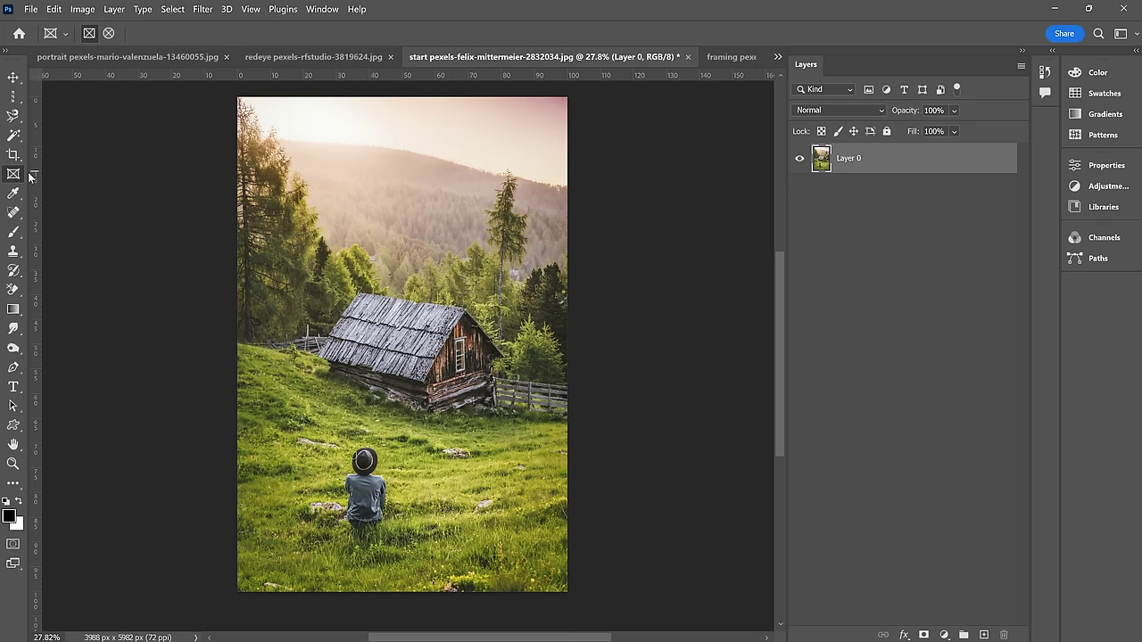
left_click(717, 56)
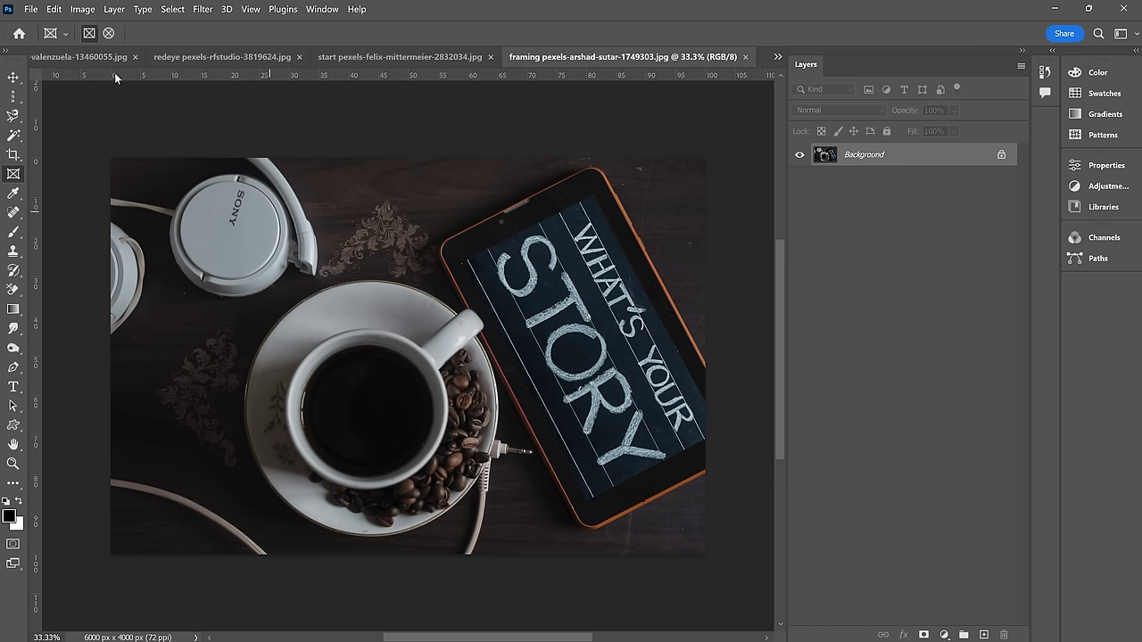
left_click(106, 34)
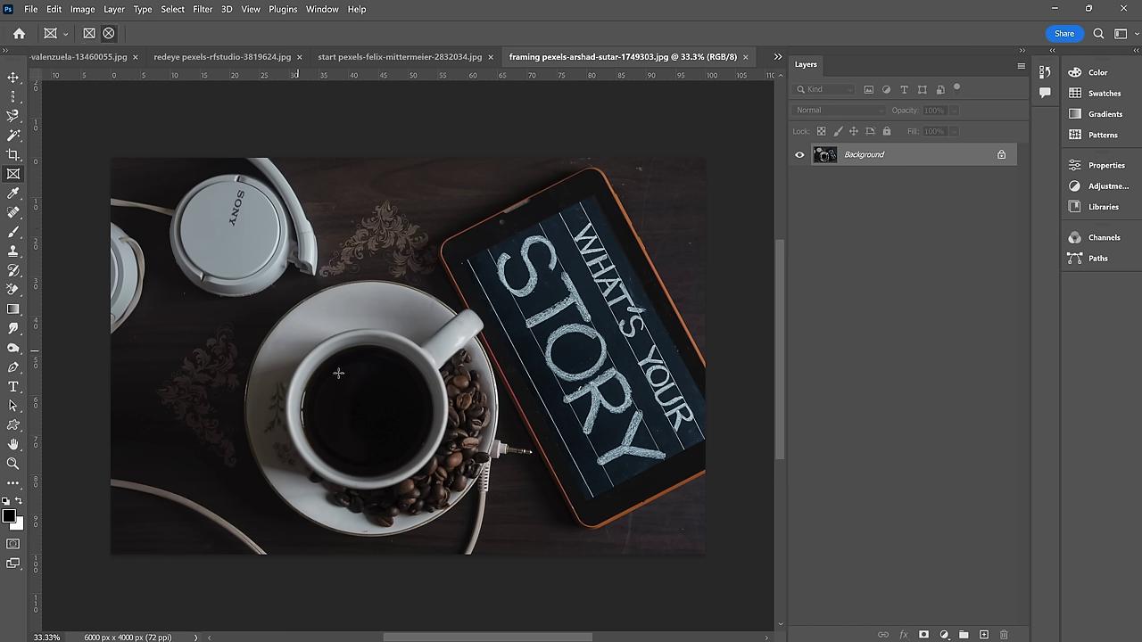
left_click_drag(301, 360, 438, 480)
key("ctrl+z")
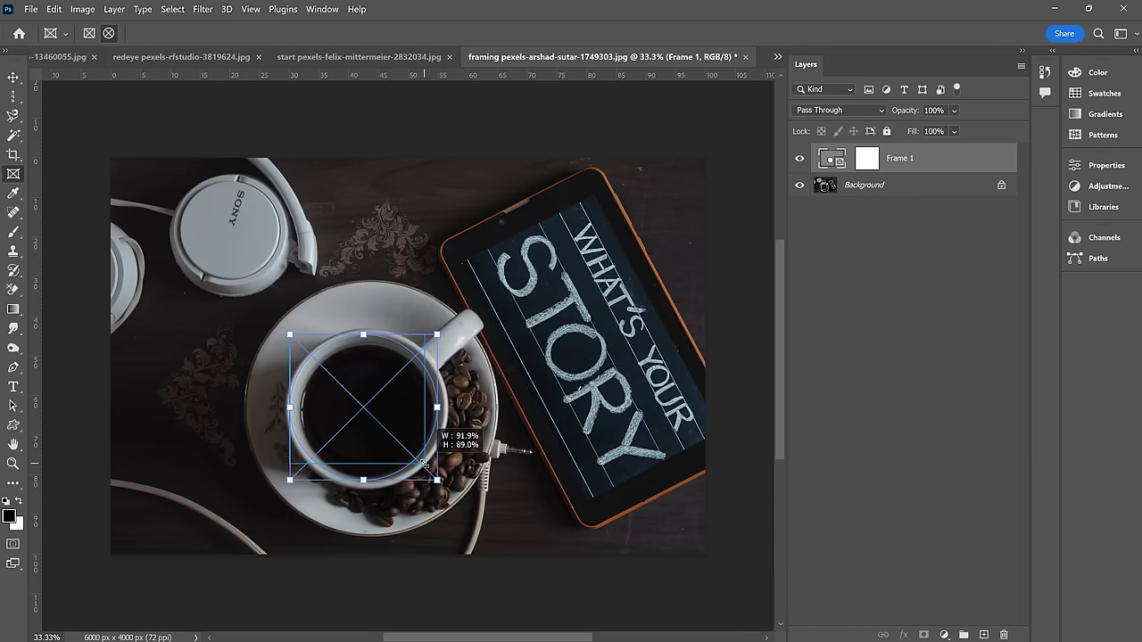
left_click_drag(421, 430, 415, 426)
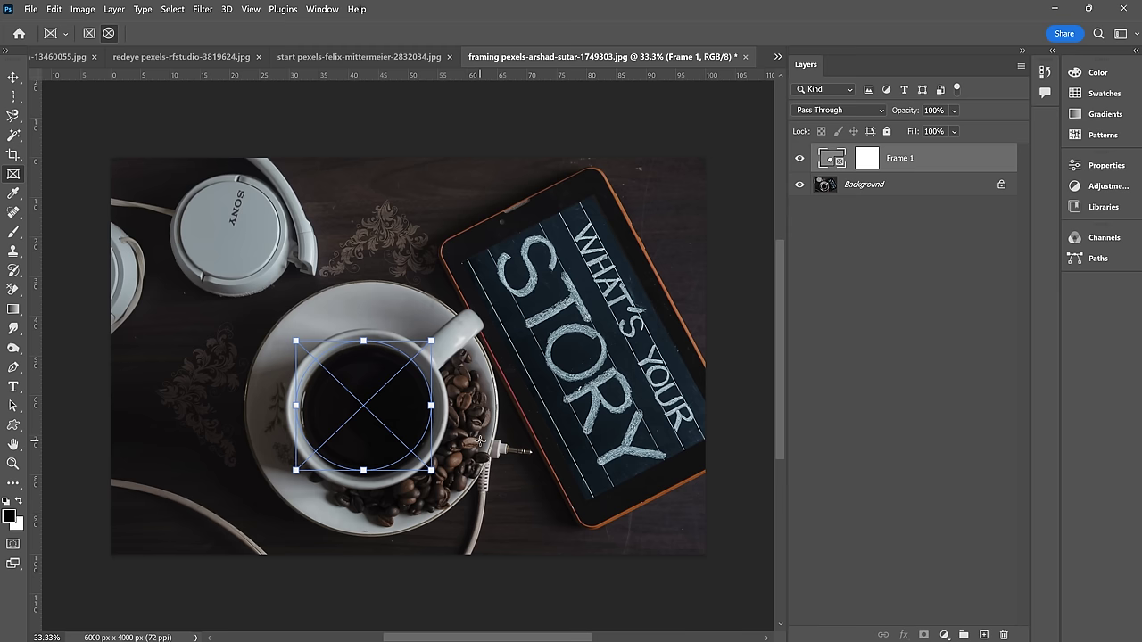
Step: Nudge the elliptical frame down and to the right until it is centred over the coffee in the cup
key("Down")
key("Down")
key("Down")
key("Down")
key("Down")
key("Down")
key("Down")
key("Down")
key("Down")
key("Down")
key("Down")
key("Down")
key("Down")
key("Down")
key("Down")
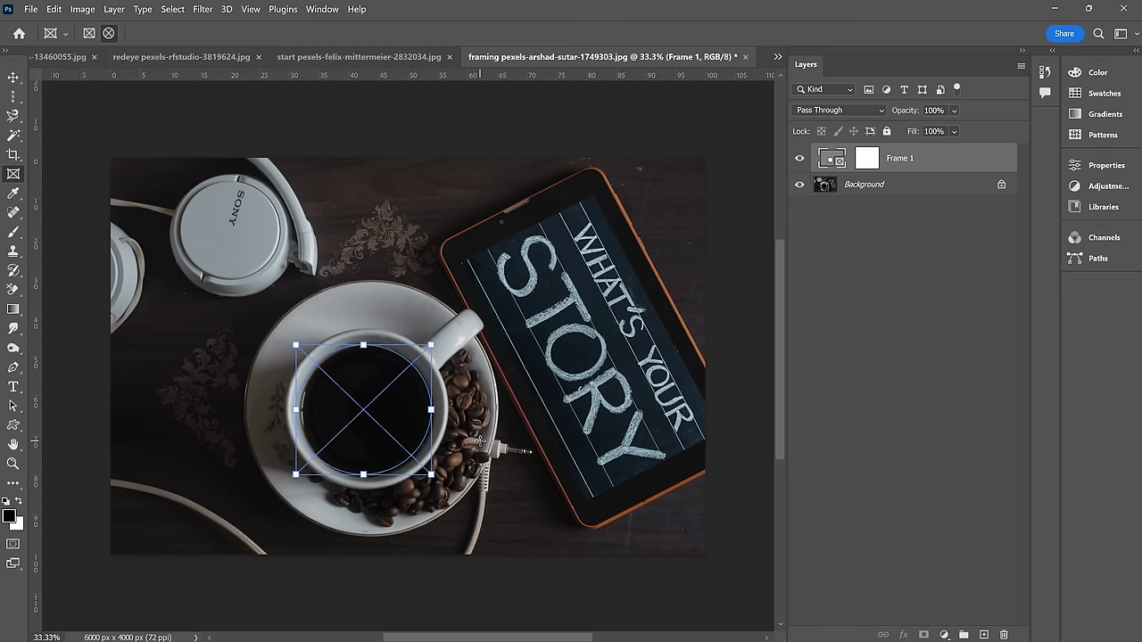
key("Right")
key("Right")
key("Right")
key("Right")
key("Right")
key("Right")
key("Right")
key("Right")
key("Right")
key("Right")
key("Right")
key("Right")
key("Right")
key("Right")
key("Right")
key("Down")
key("Down")
key("Down")
key("Down")
key("Down")
key("Down")
key("Down")
key("Down")
key("Down")
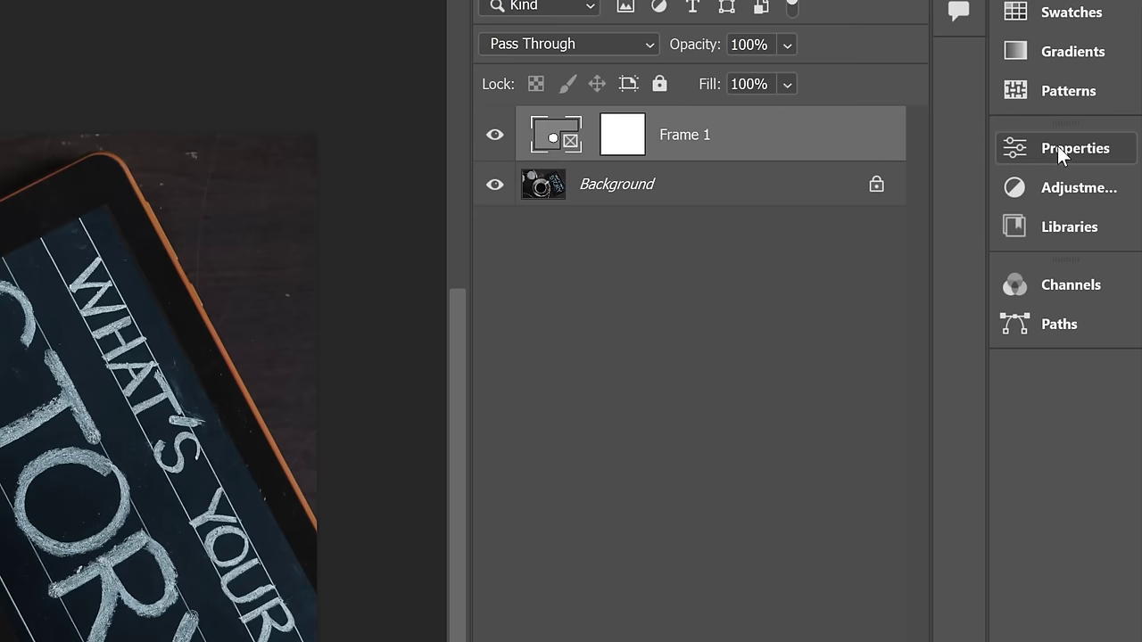
Step: Embed the redeye pexels-rfstudio-3819624 image from the local disk in the frame, and shift it upward inside the circle
left_click(1098, 167)
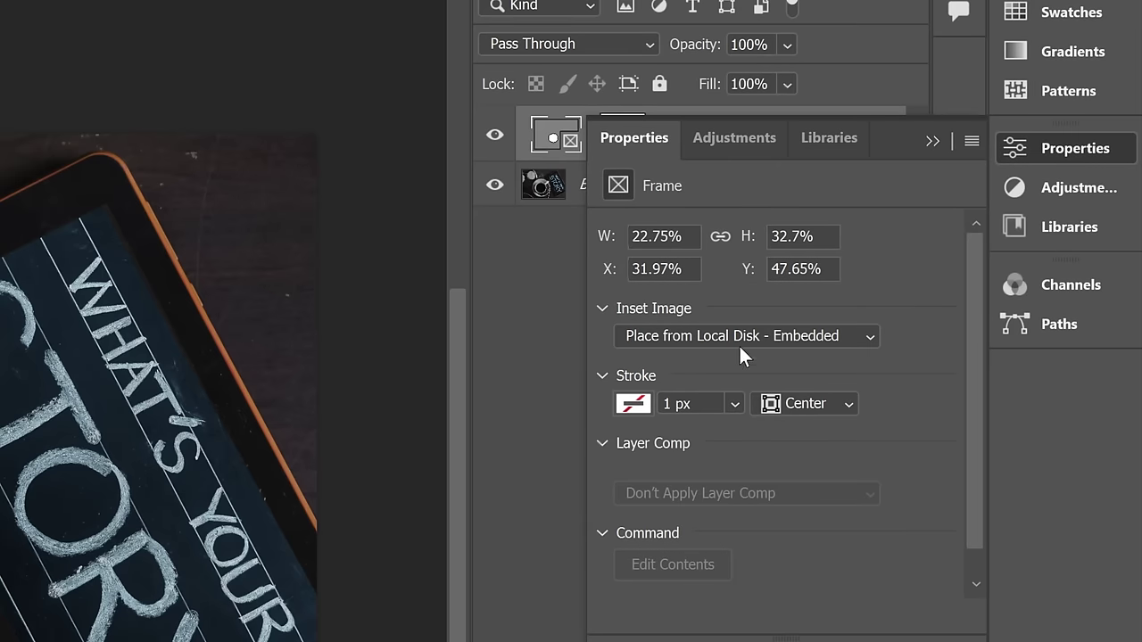
left_click(651, 336)
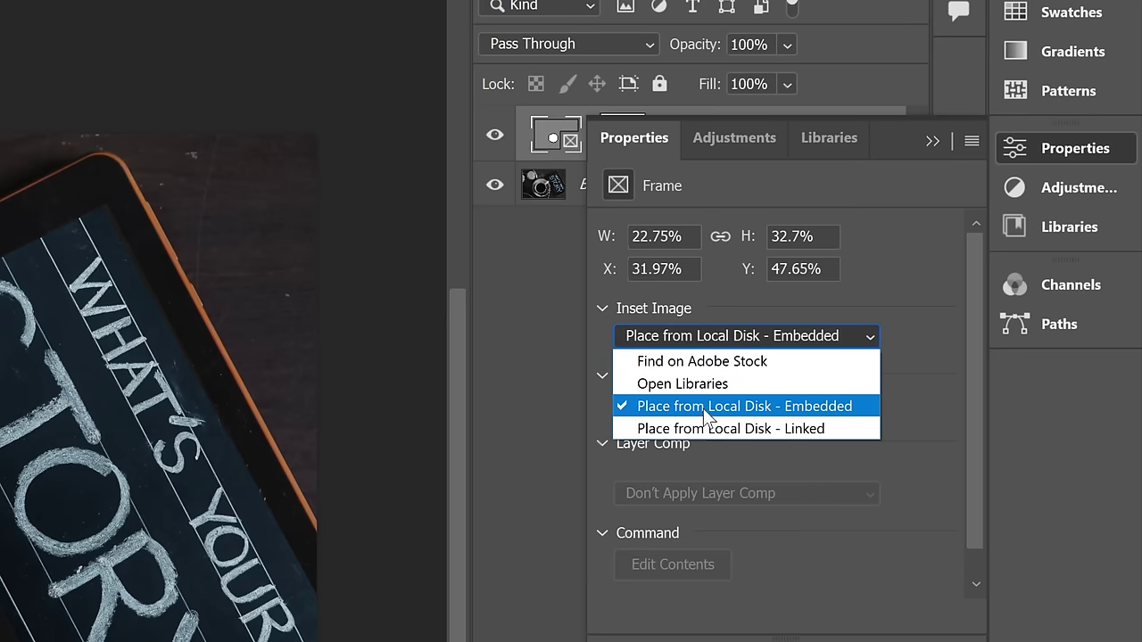
left_click(704, 409)
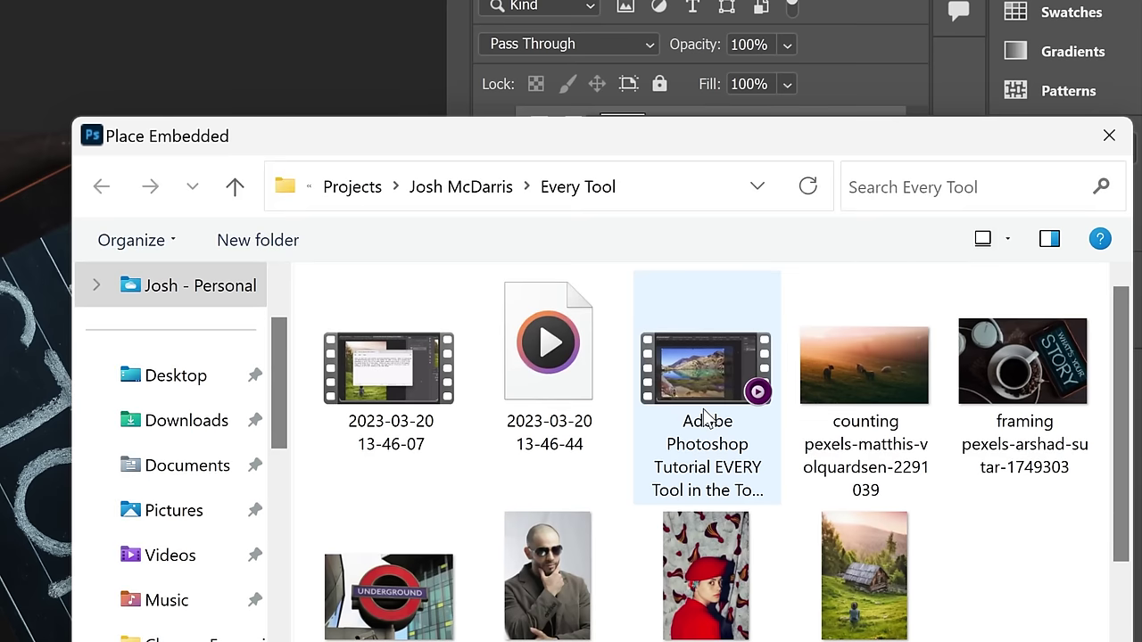
left_click(712, 546)
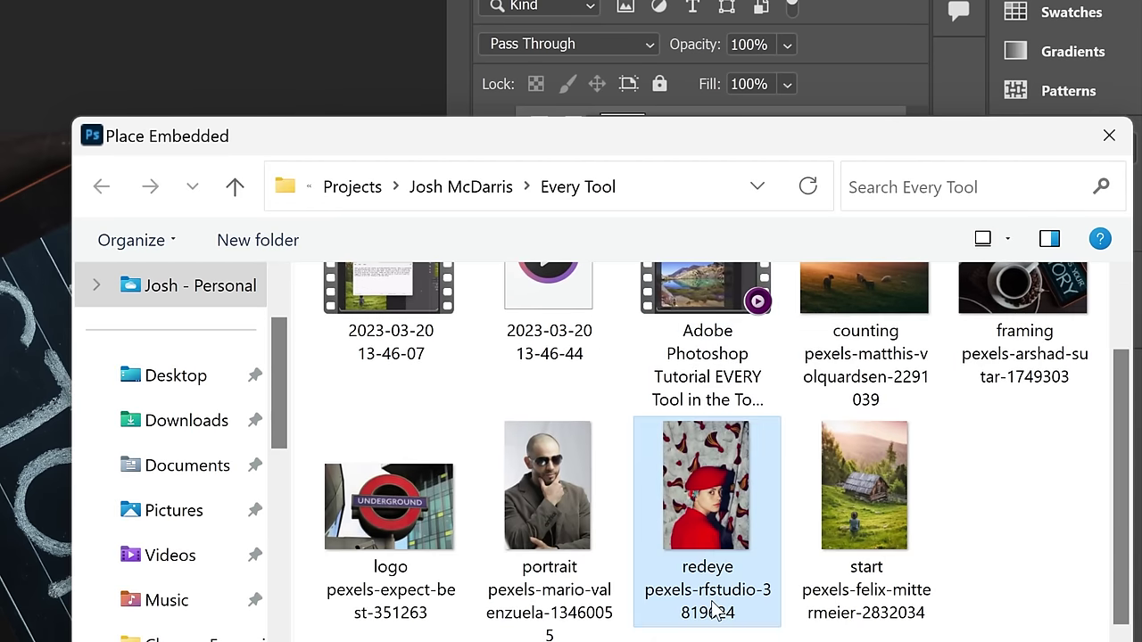
double_click(712, 507)
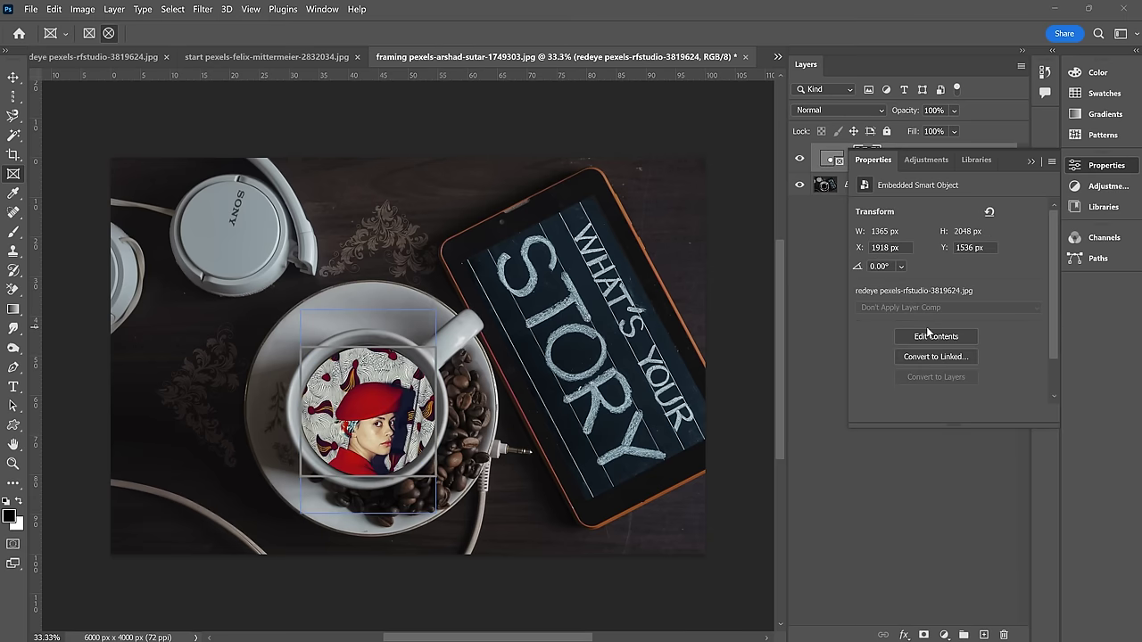
left_click_drag(392, 410, 400, 396)
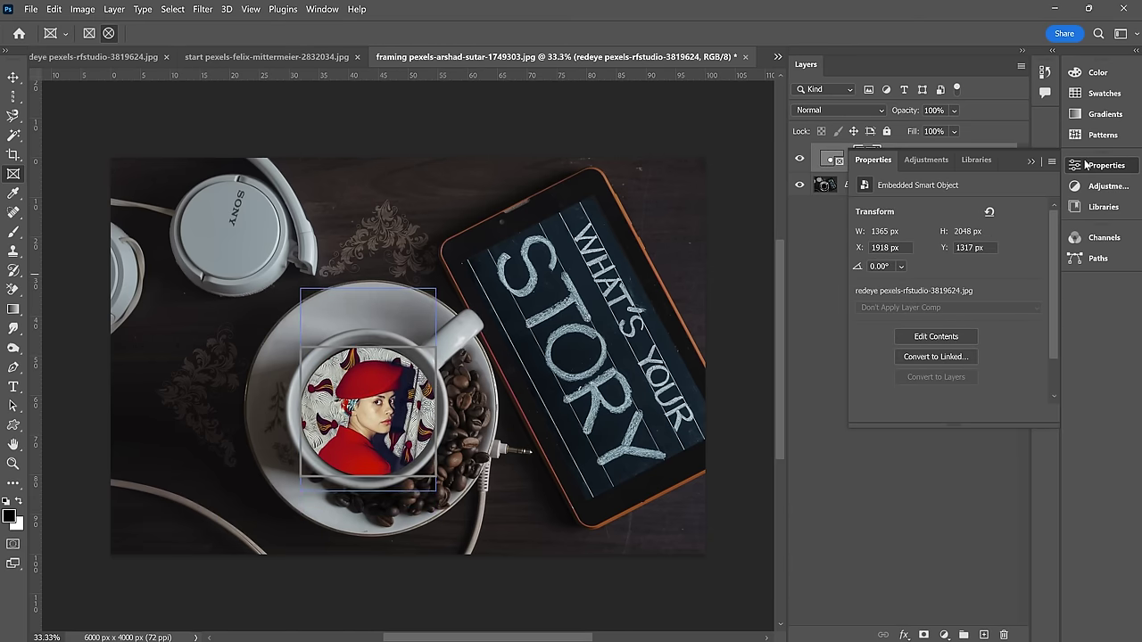
left_click(1111, 165)
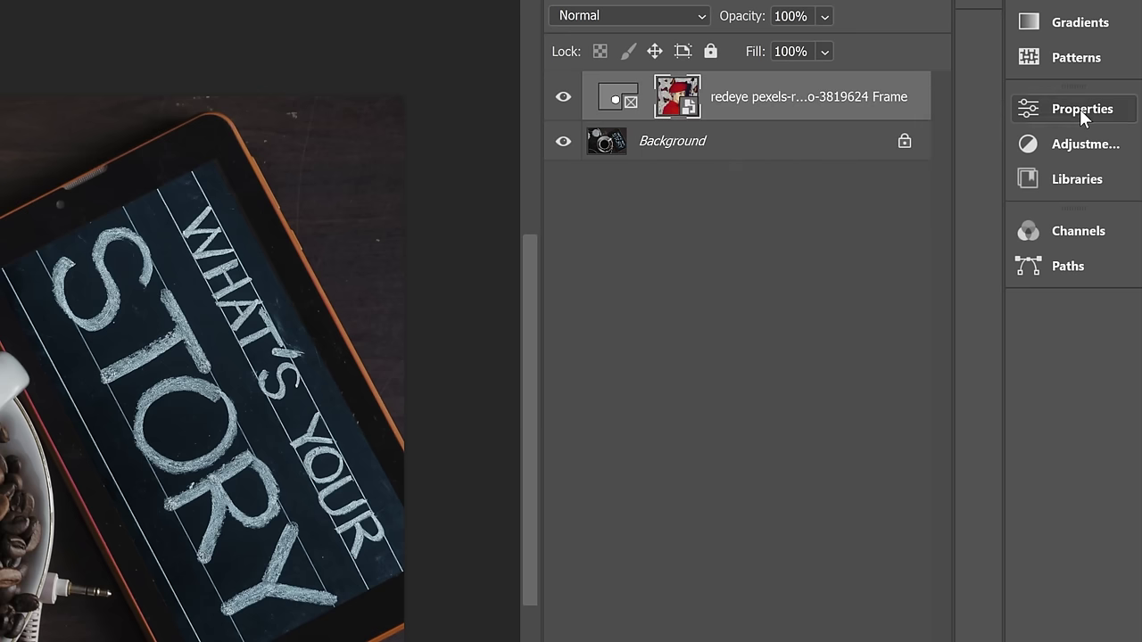
Step: Replace the frame's contents with the portrait of the man in sunglasses, and reposition his face inside the circle
right_click(743, 101)
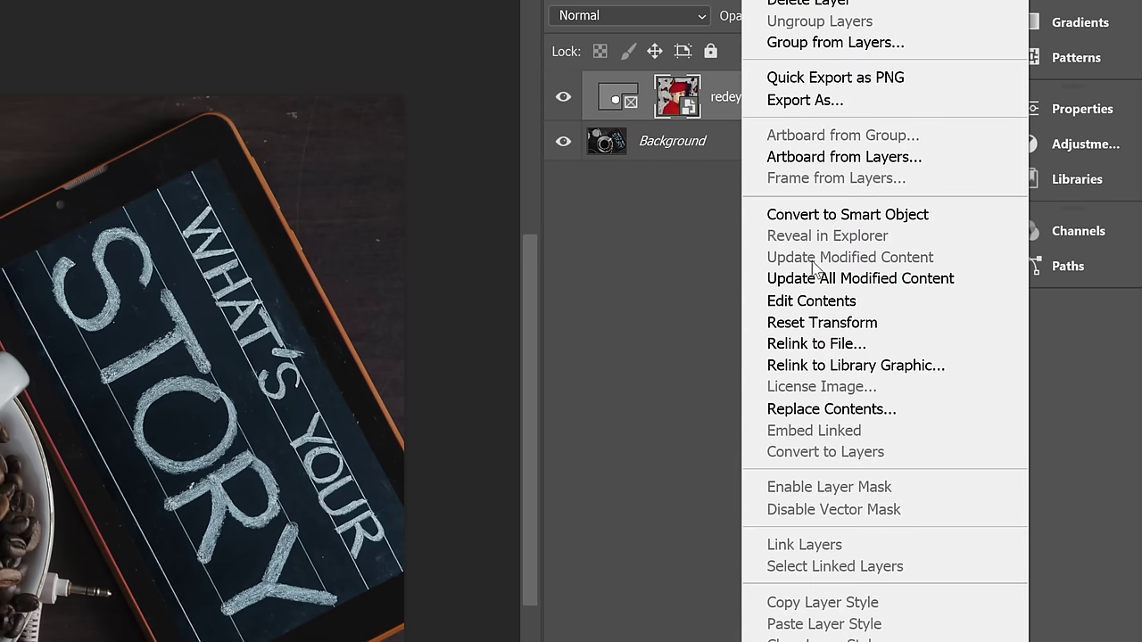
left_click(876, 411)
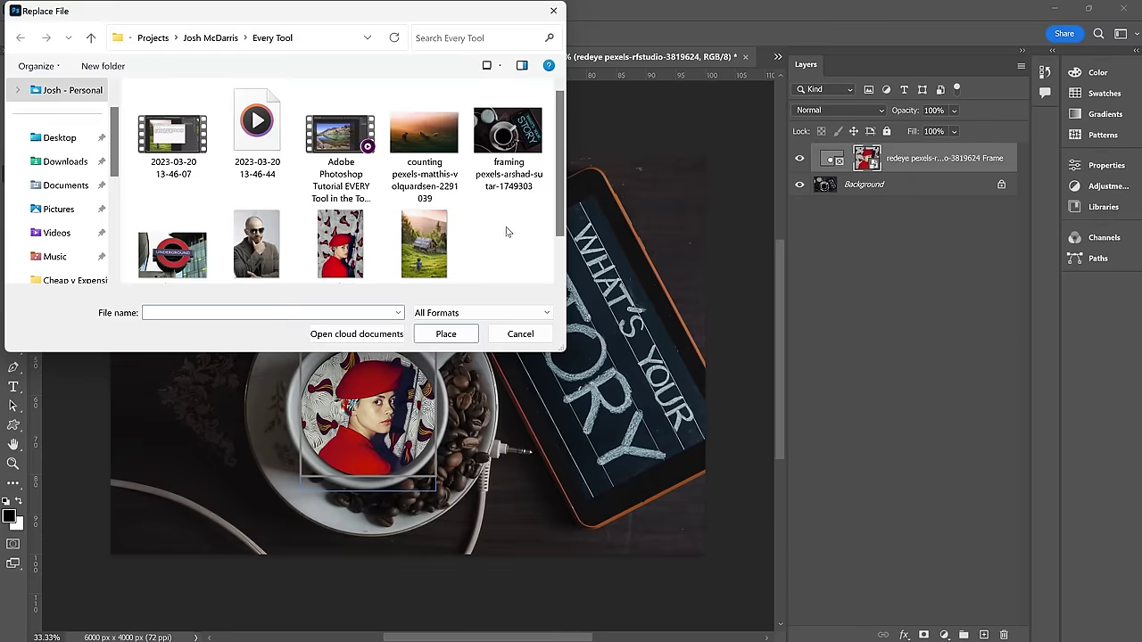
double_click(257, 245)
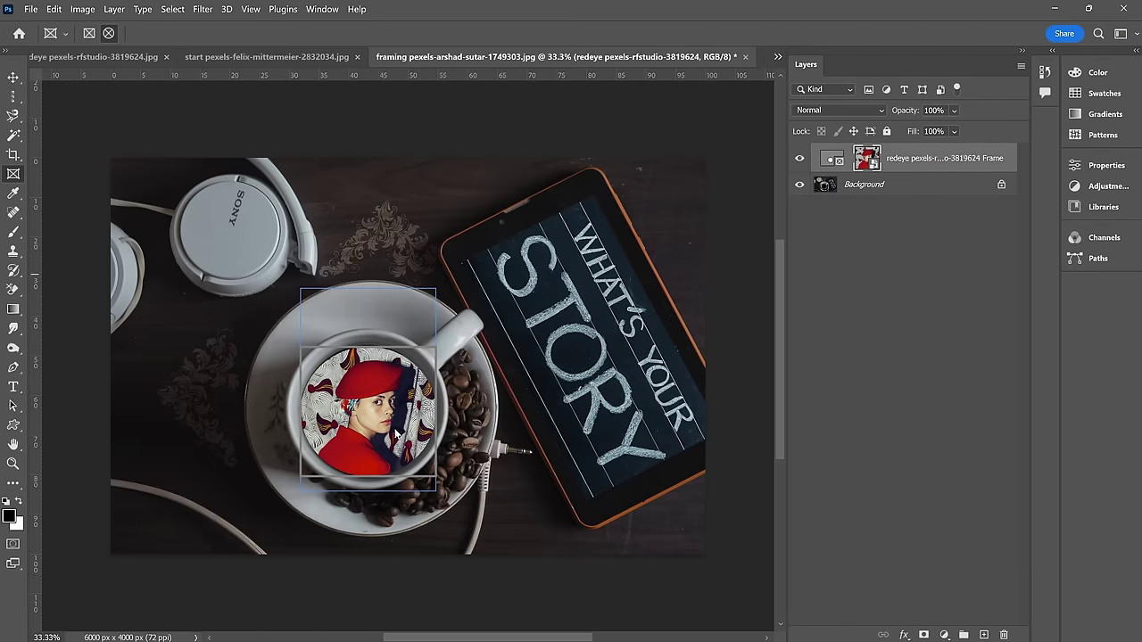
left_click_drag(379, 364, 382, 437)
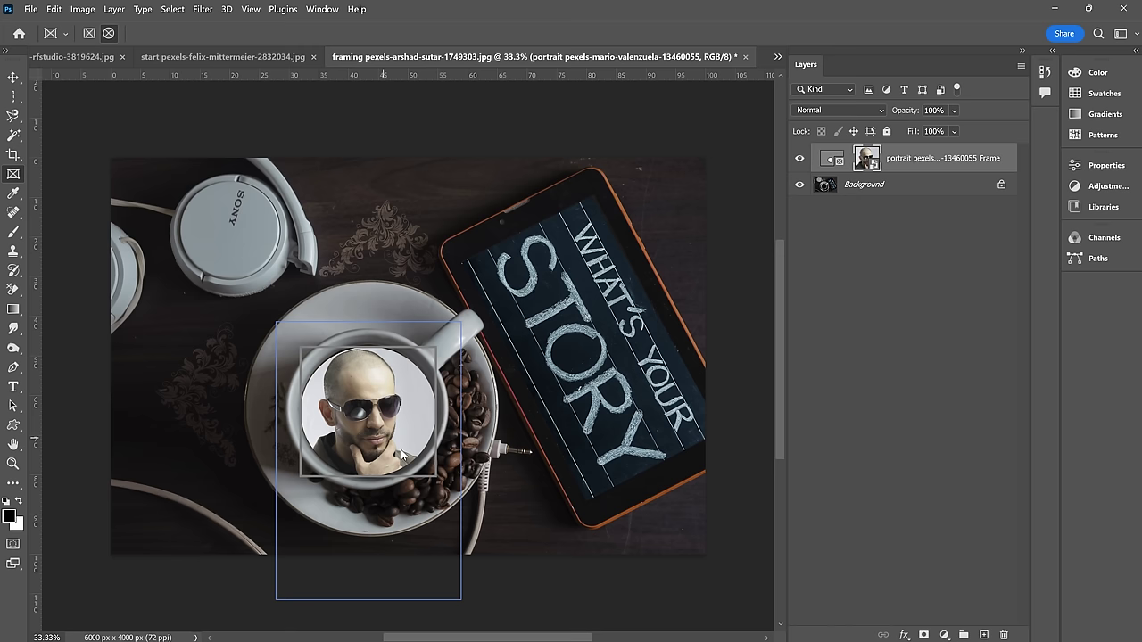
Step: Undo the image replacement and the frame edits on the coffee photo, and switch to the logo pexels-expect-best-351263.jpg document
key("ctrl+z")
key("ctrl+z")
key("ctrl+z")
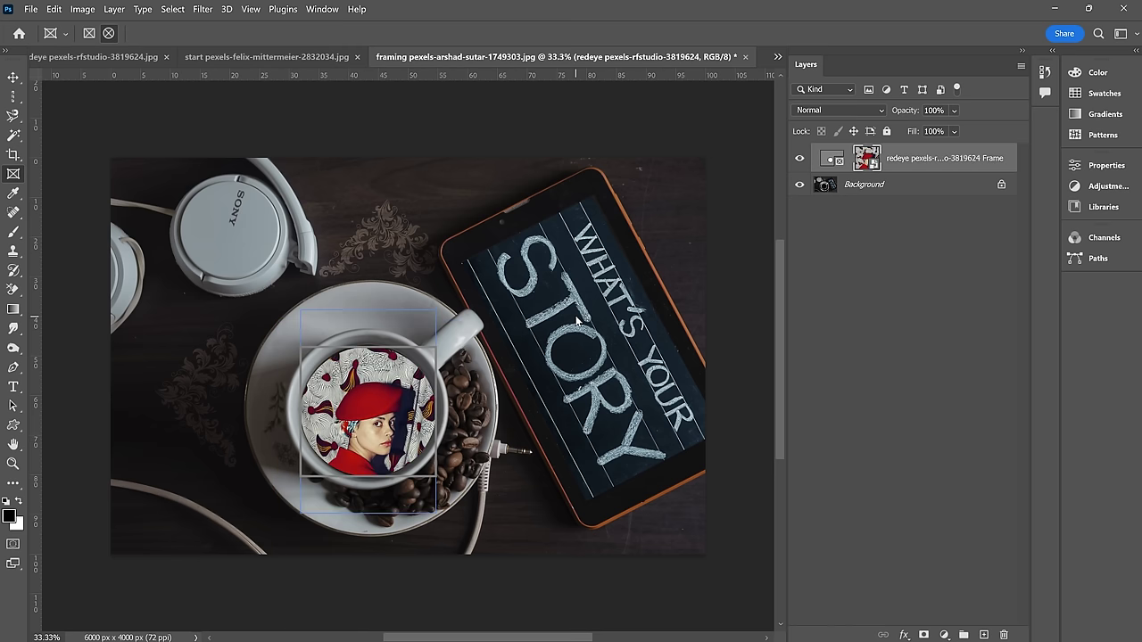
left_click(777, 56)
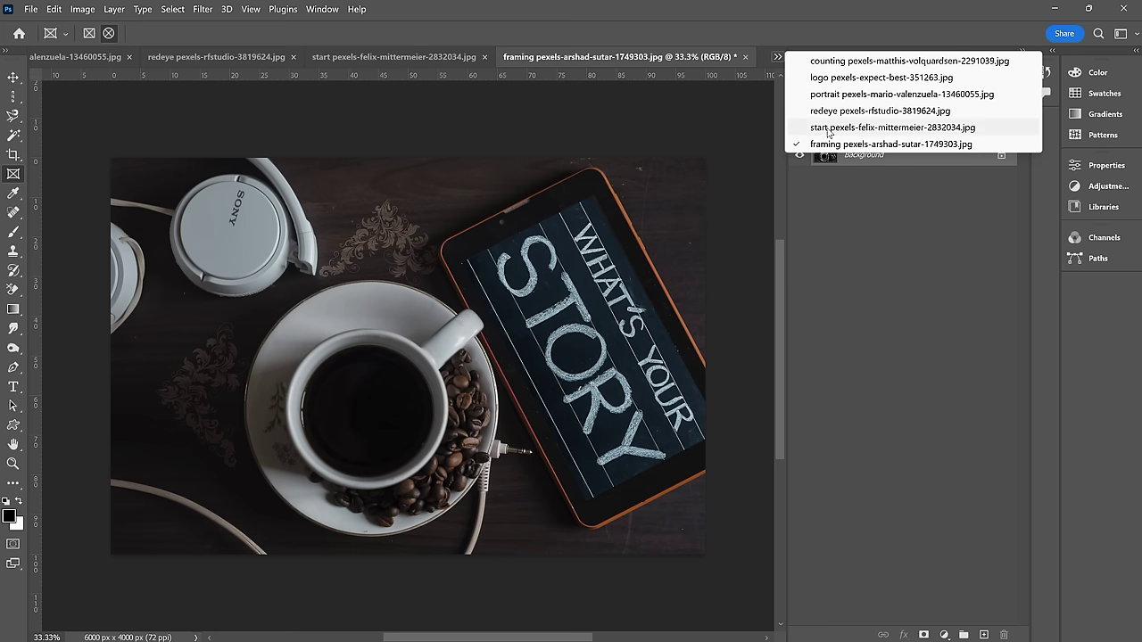
left_click(856, 78)
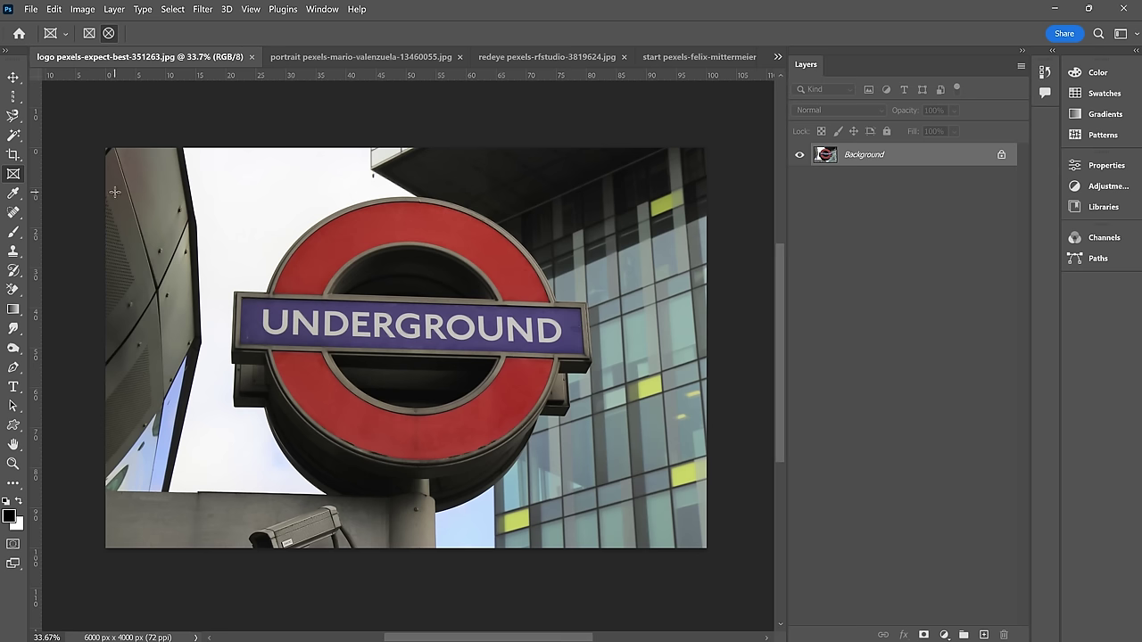
Step: Sample the red of the Underground sign's ring with the Eyedropper as the foreground colour
left_click(13, 193)
left_click(69, 190)
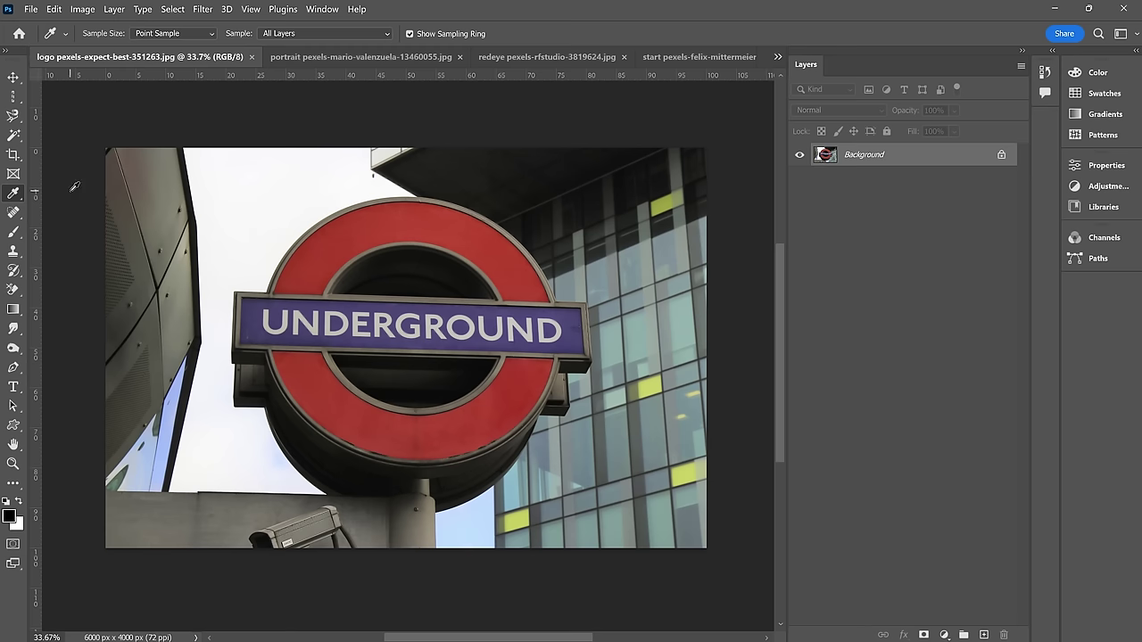
left_click(400, 221)
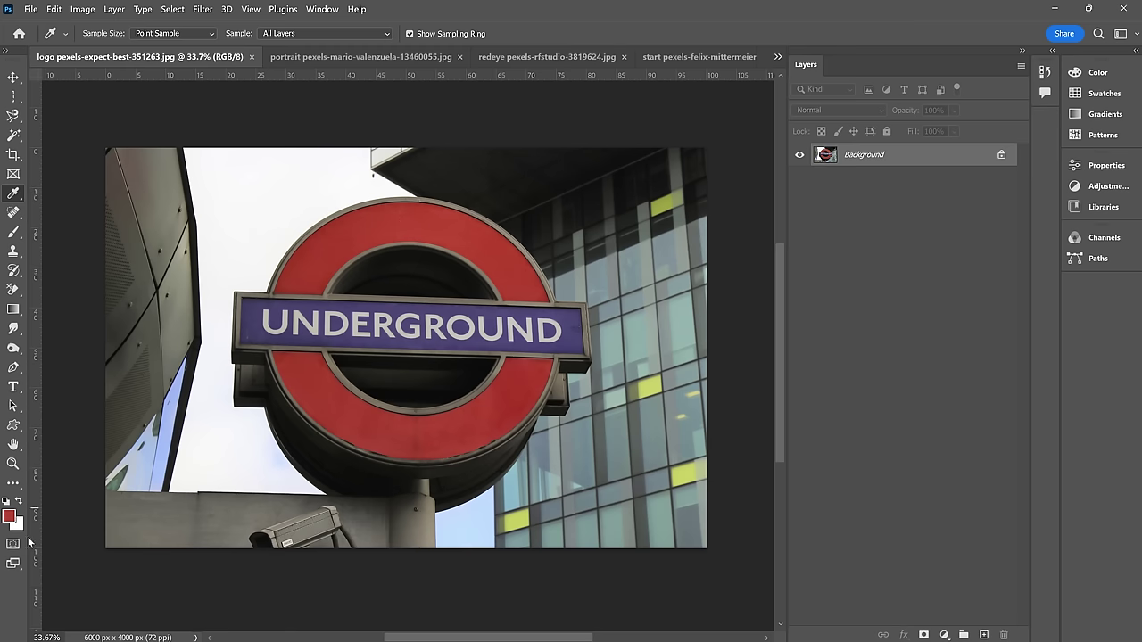
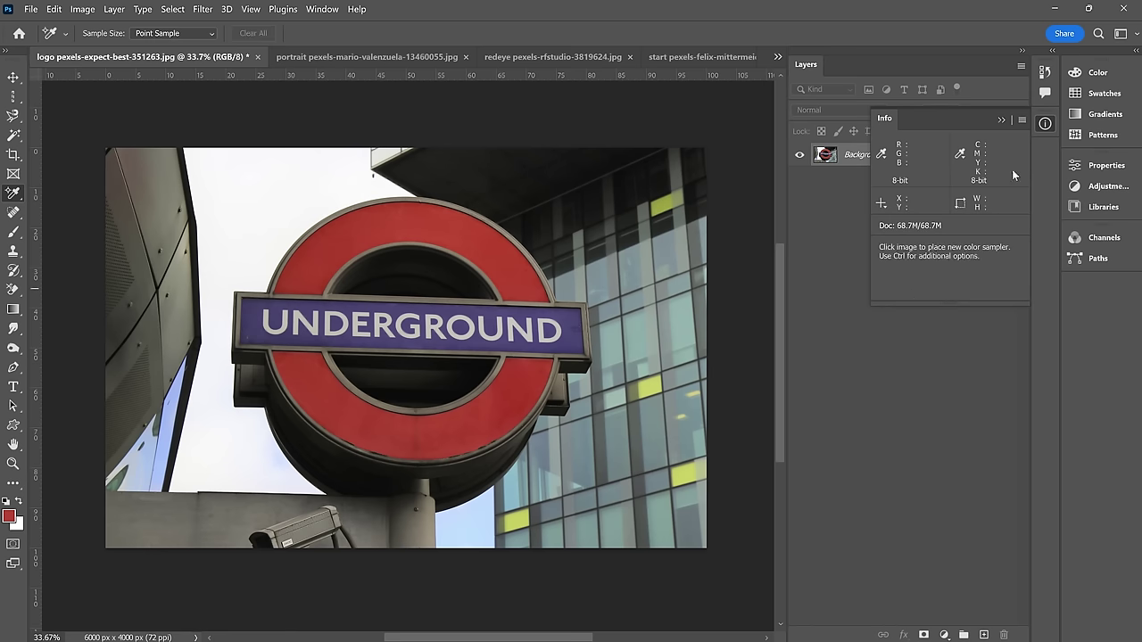
Step: Collapse the Info panel and switch to the framing document with the coffee cup and tablet
left_click(1044, 125)
left_click(778, 56)
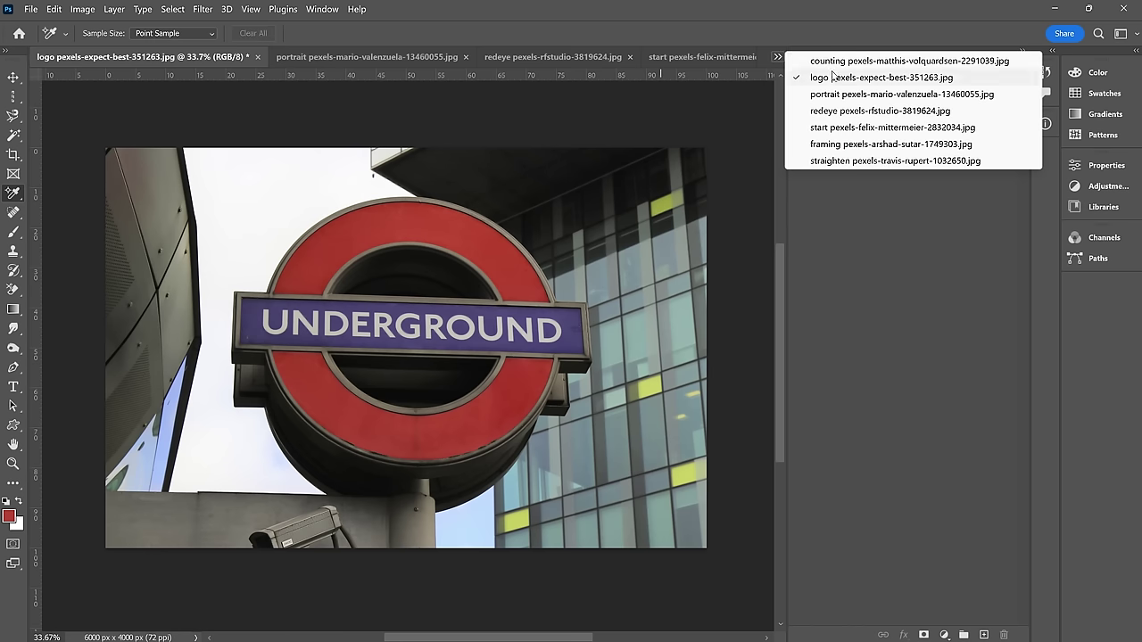
left_click(890, 143)
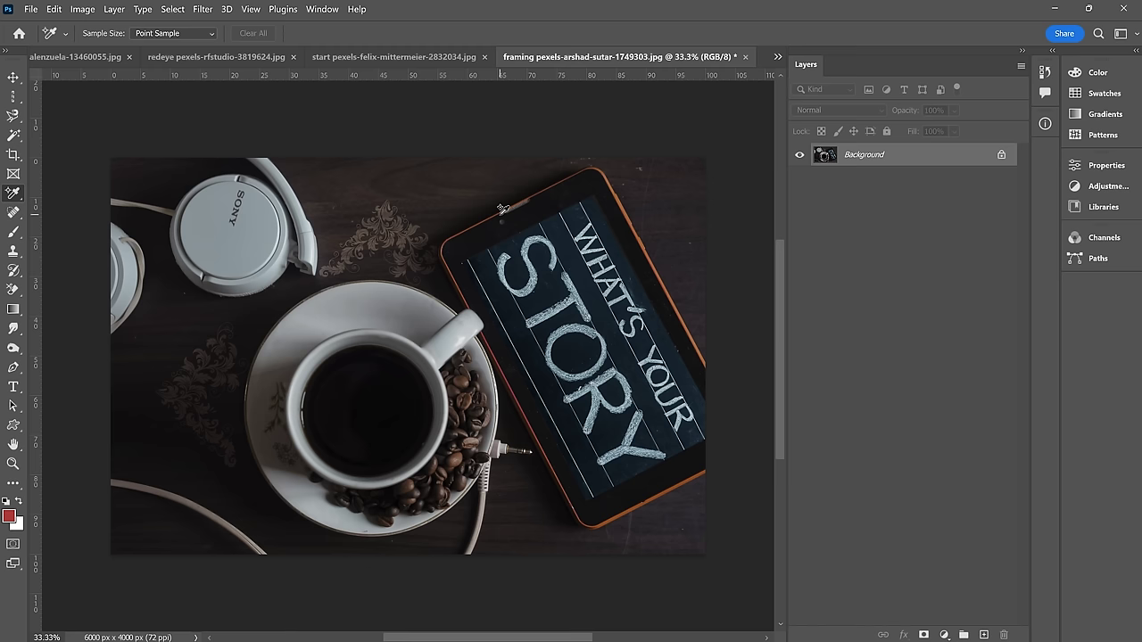
Step: Measure from the headphones to the tablet's corner, and along the tablet's long edge with the Ruler tool, clearing each measurement
right_click(16, 193)
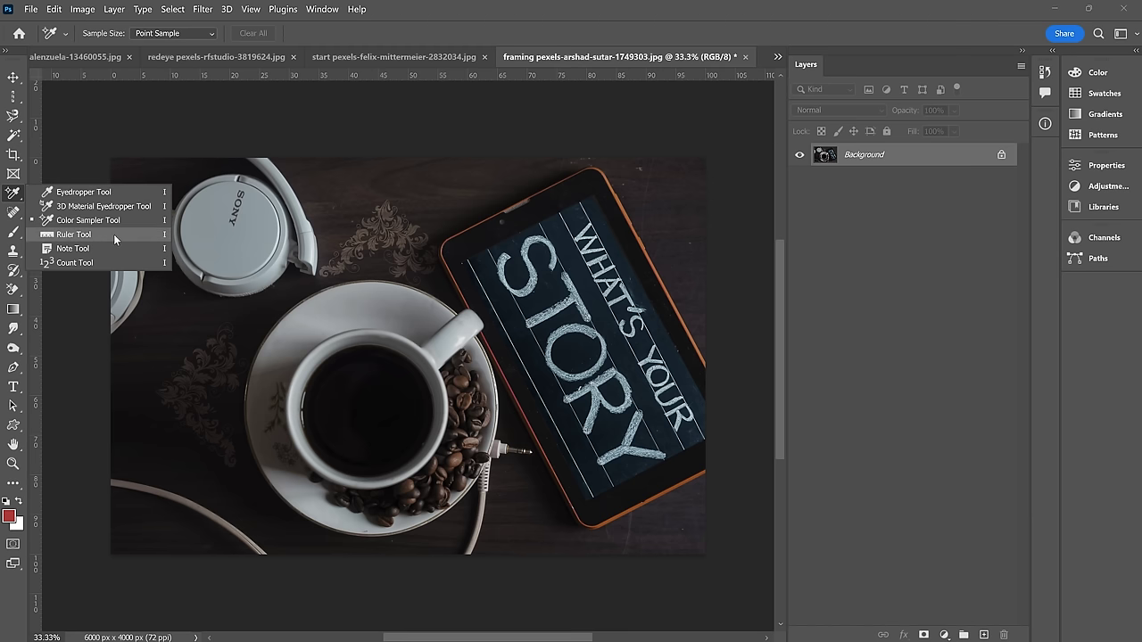
left_click(73, 235)
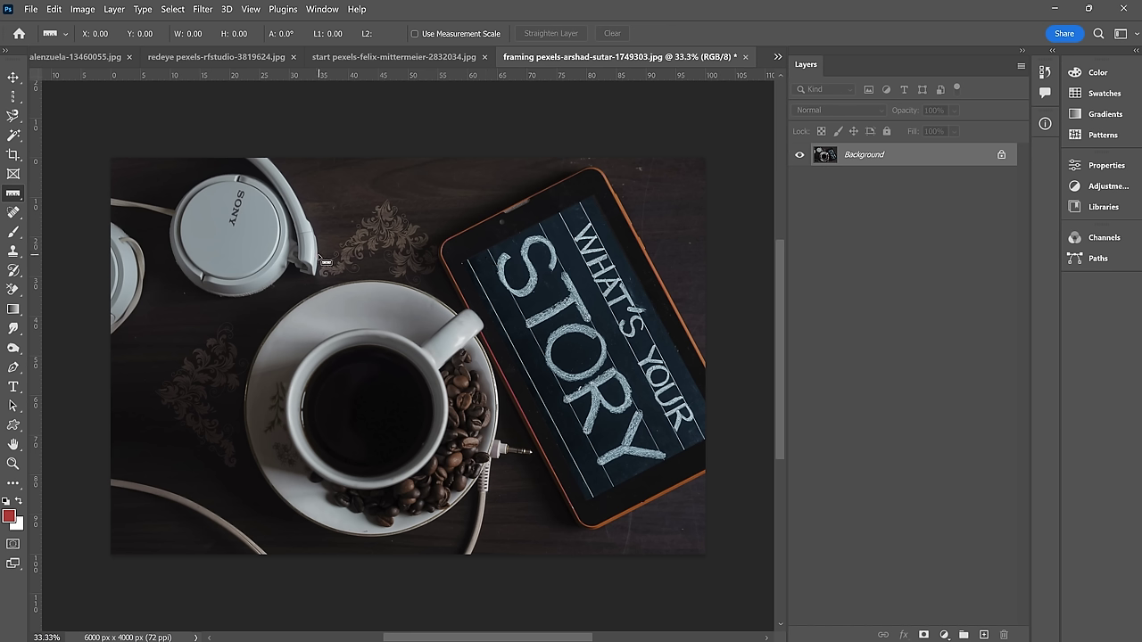
left_click_drag(318, 259, 440, 254)
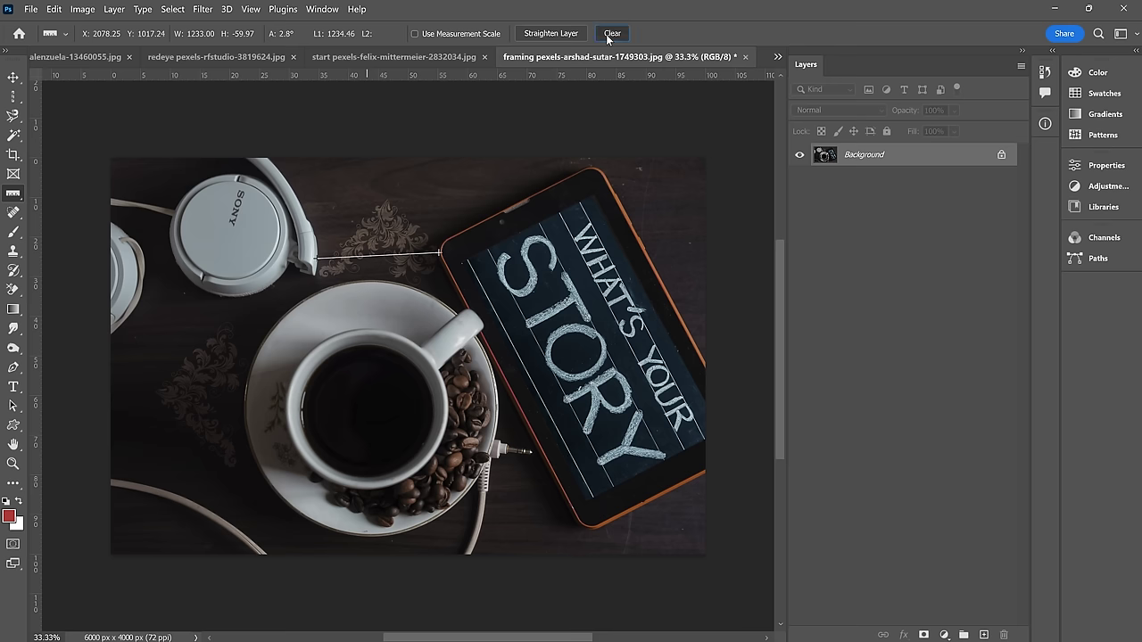
left_click(609, 34)
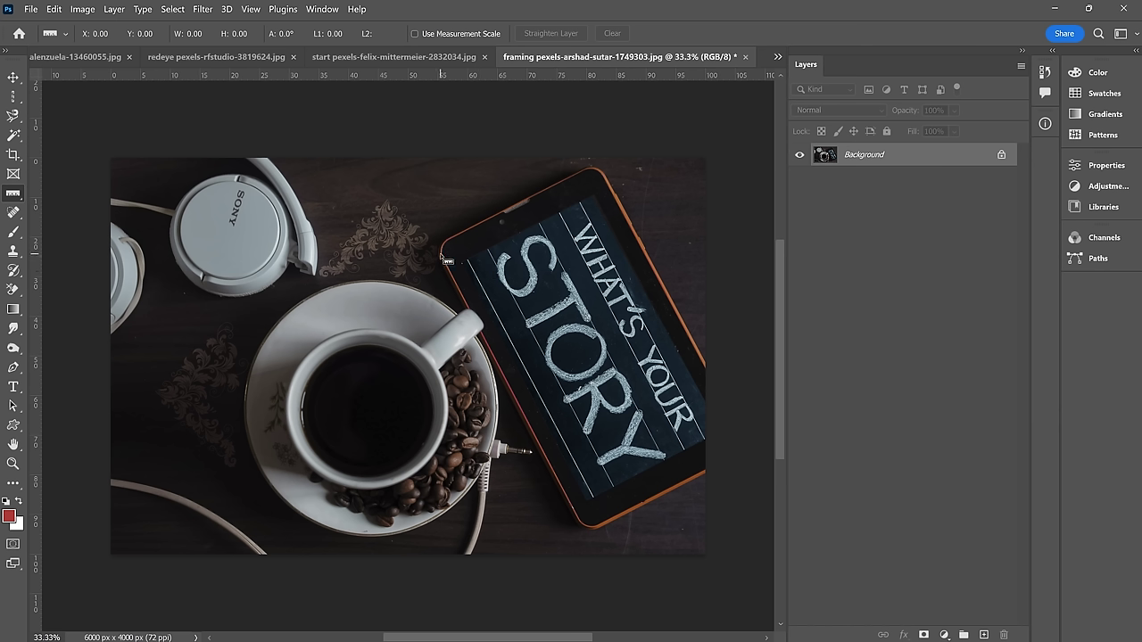
left_click_drag(441, 256, 585, 523)
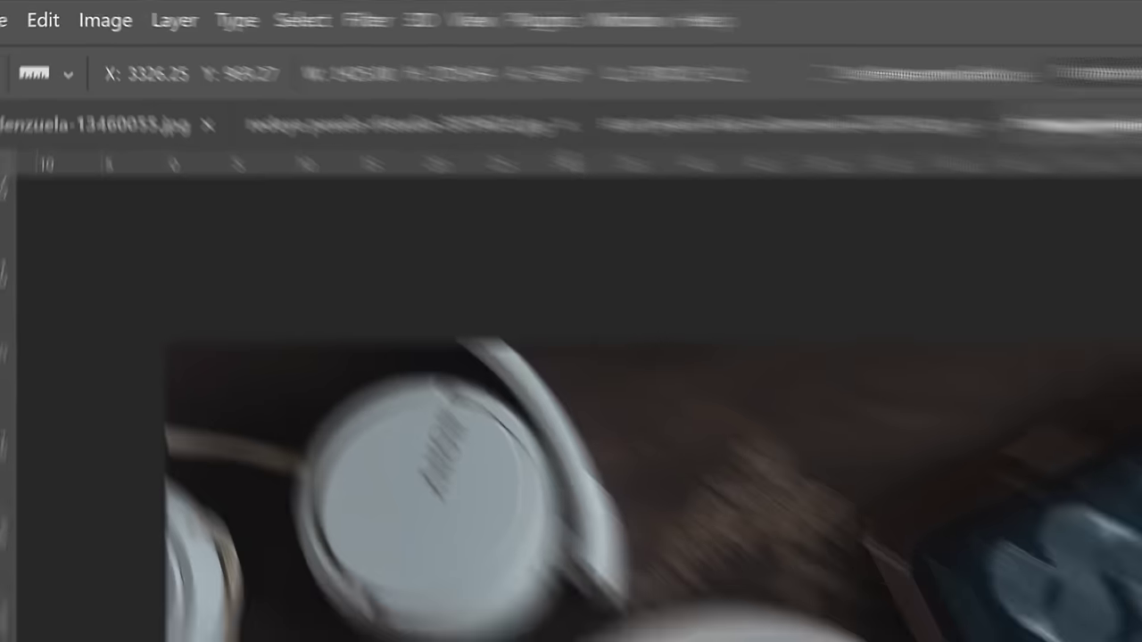
left_click(1141, 83)
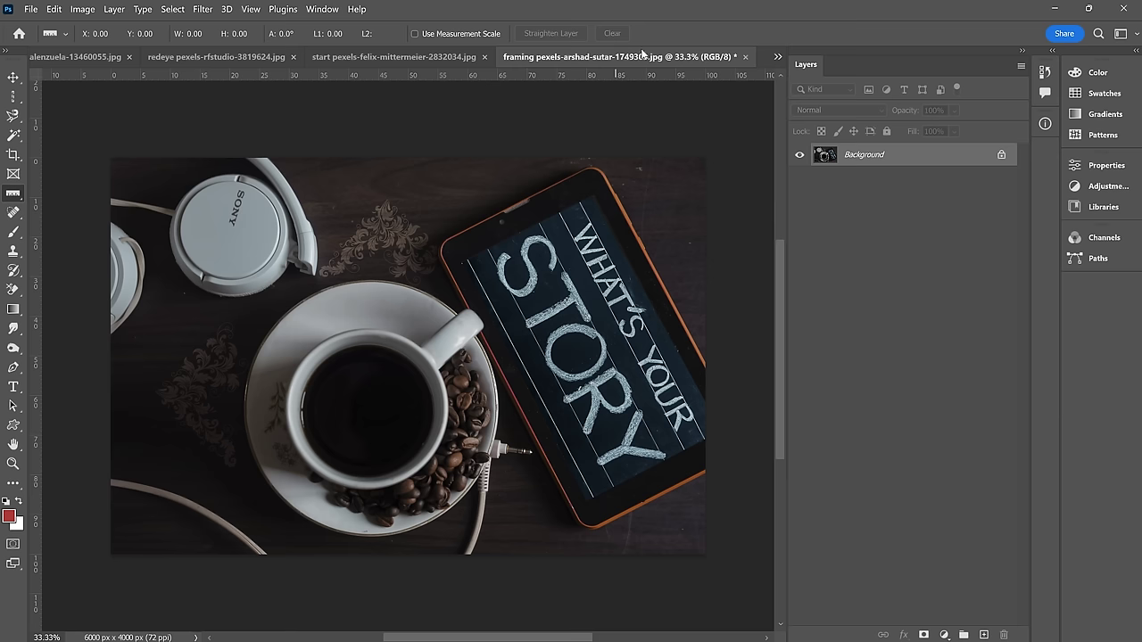
Step: Switch to the straighten sunset photo, unlock its background layer, and rotate the layer 3.10° clockwise so the horizon tilts
left_click(777, 57)
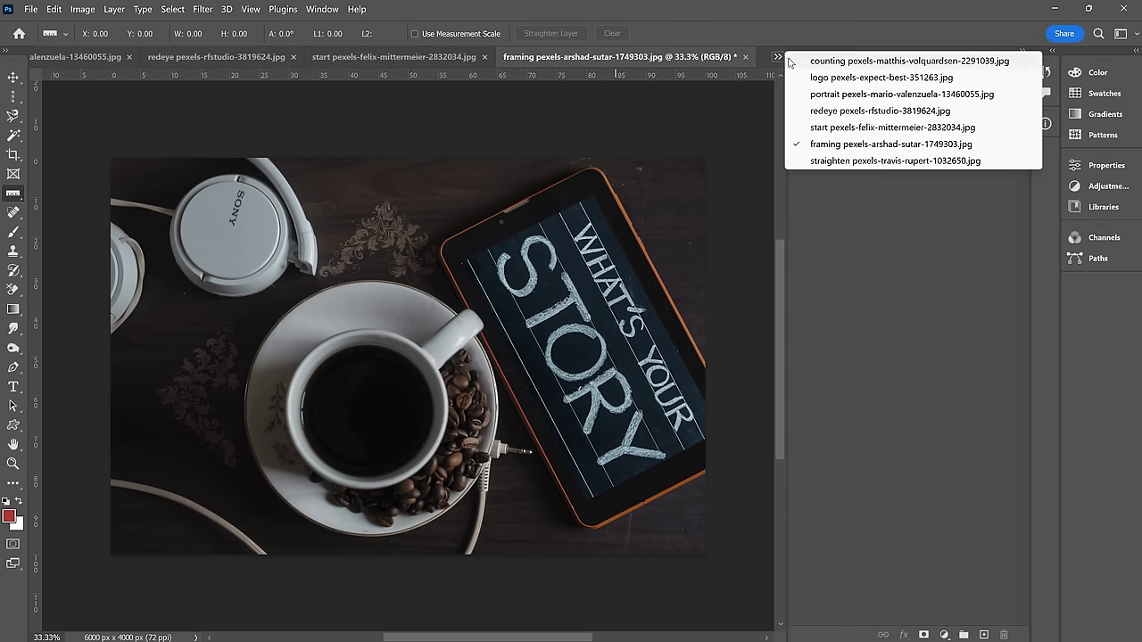
left_click(853, 161)
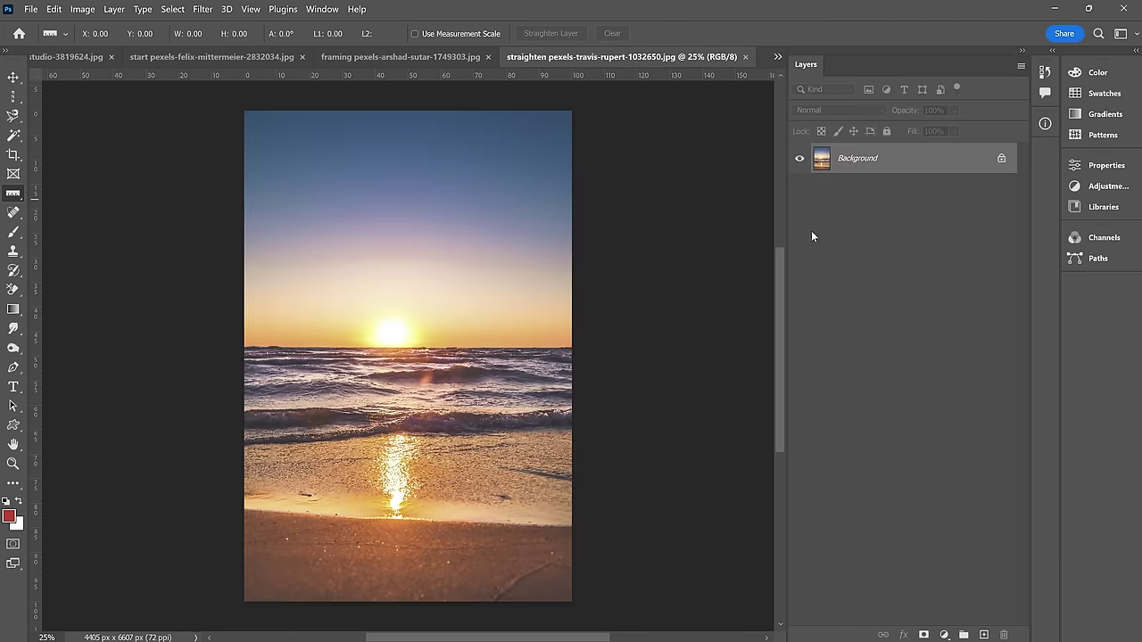
left_click(1002, 159)
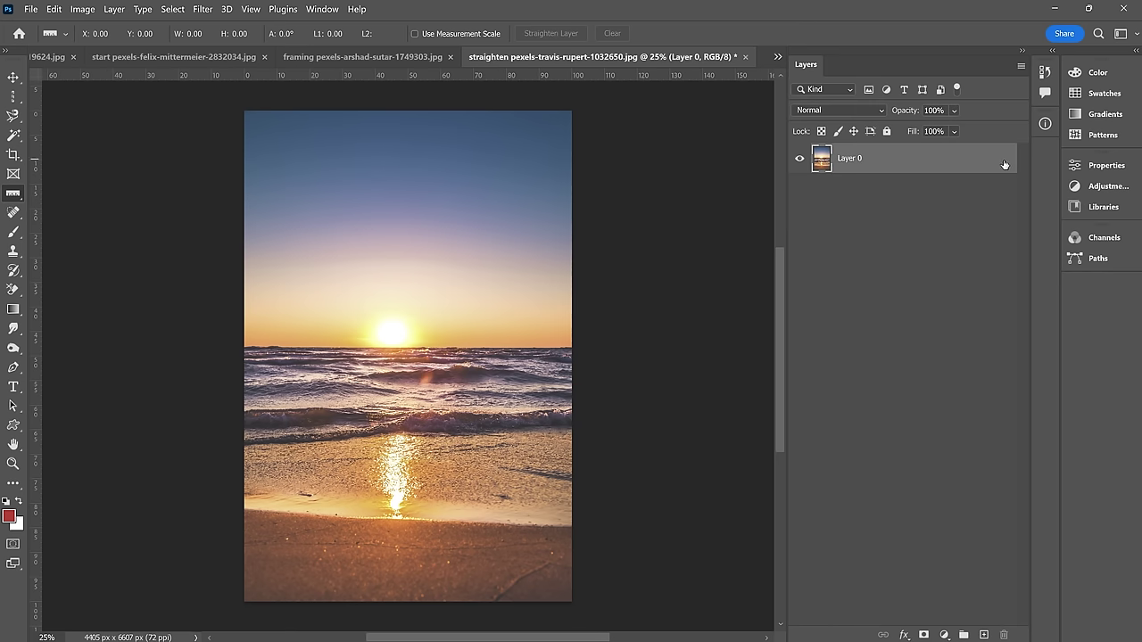
key("ctrl+t")
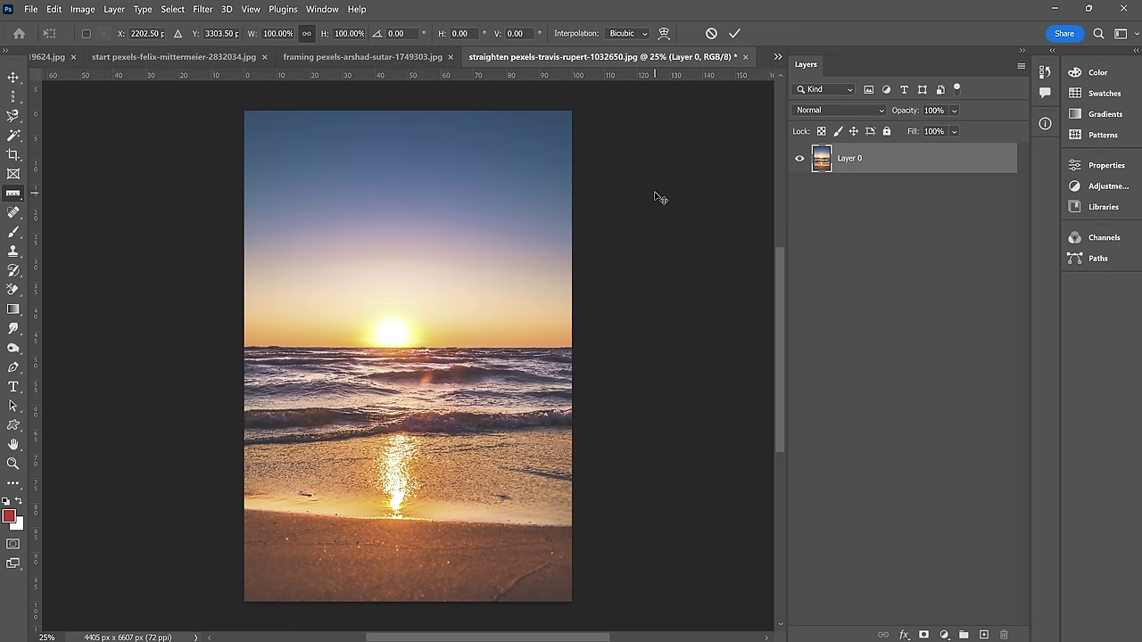
left_click_drag(607, 173, 616, 186)
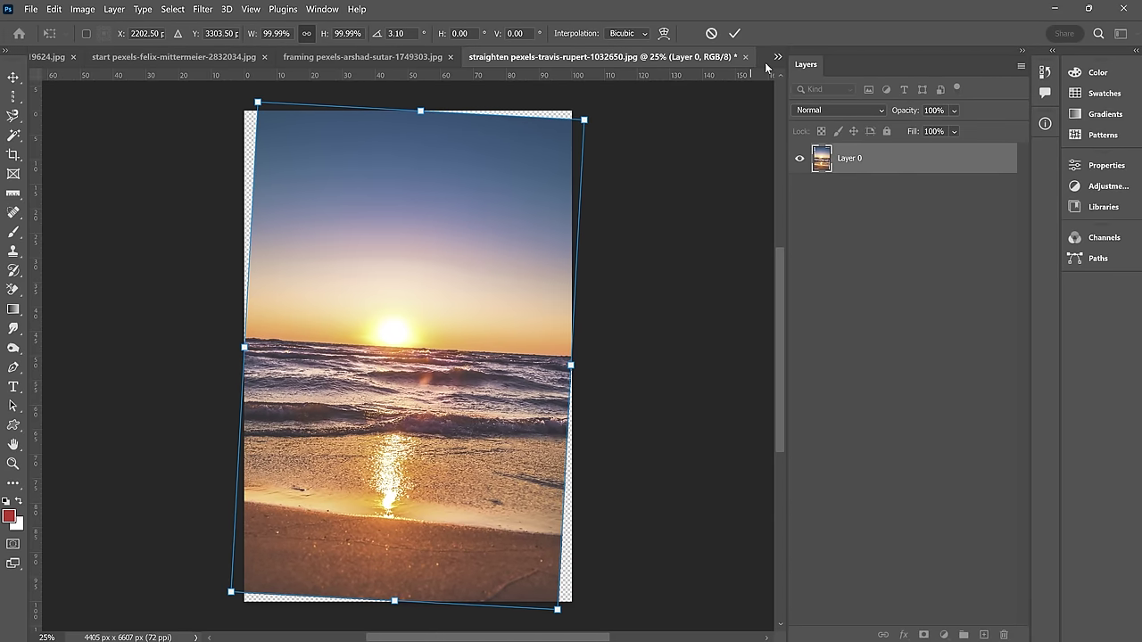
left_click(733, 35)
Step: Draw a ruler line along the tilted horizon from edge to edge, and straighten the layer to it
key("i")
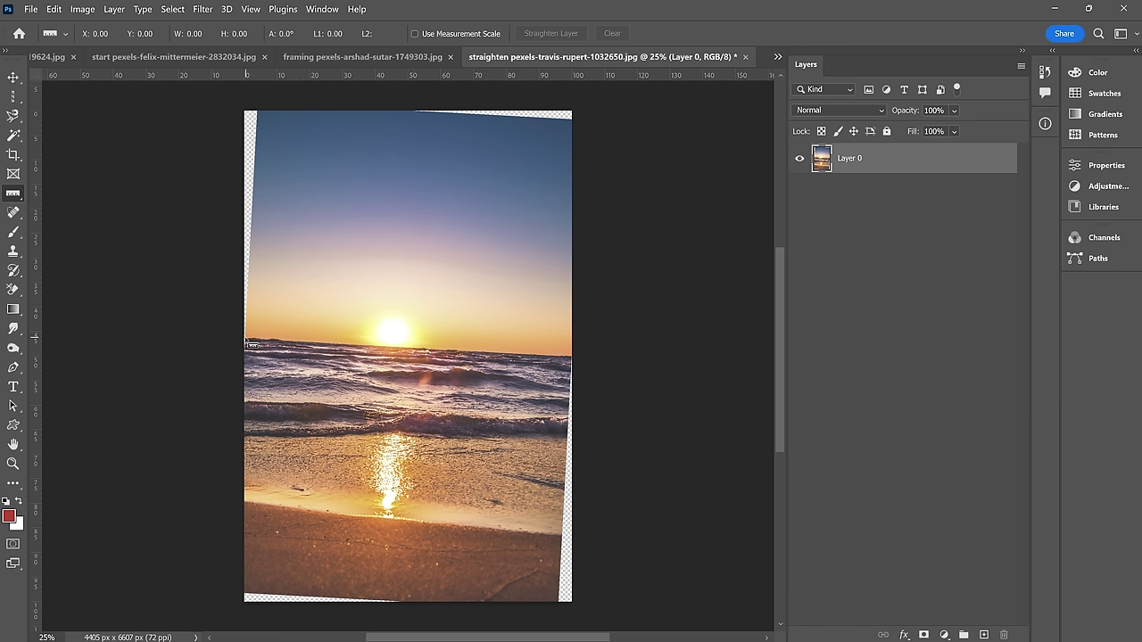
left_click_drag(245, 343, 572, 360)
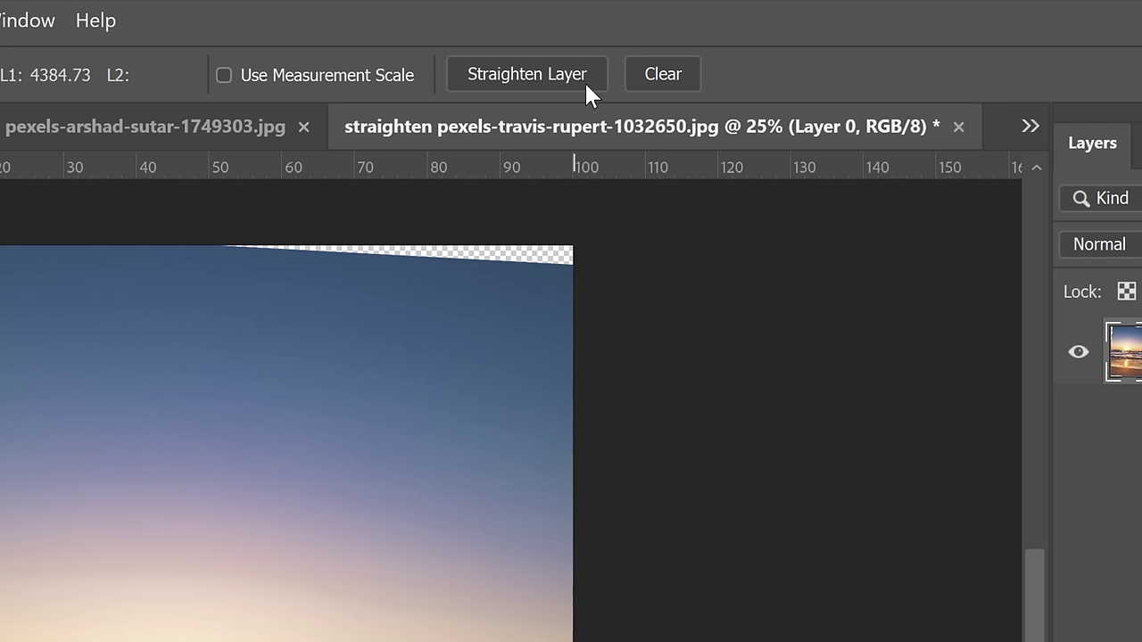
left_click(570, 78)
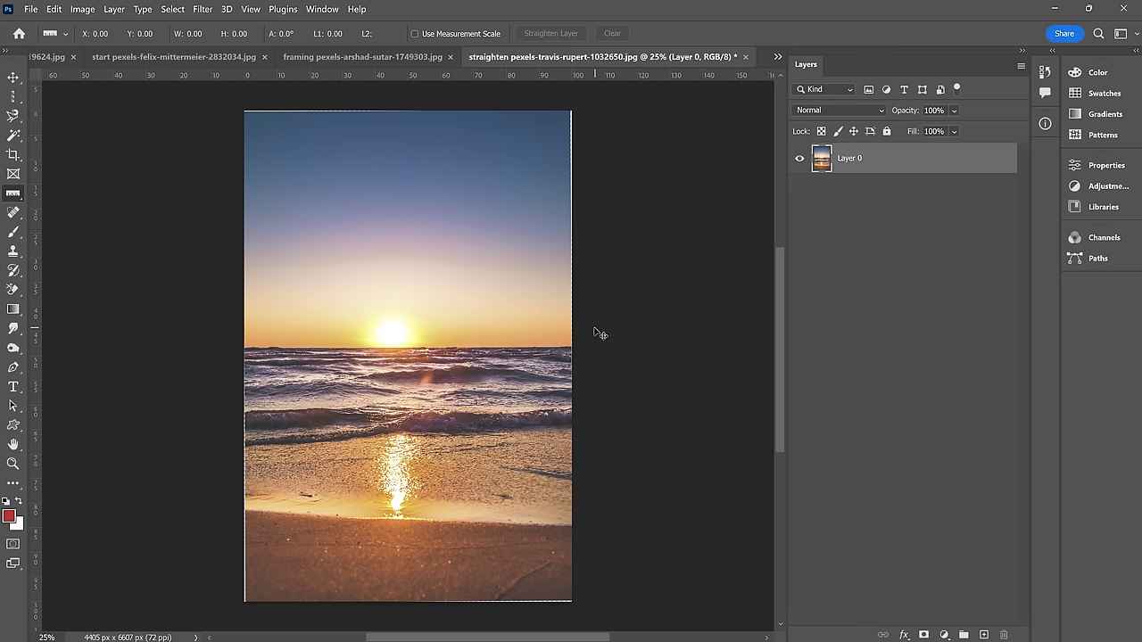
Step: Scale the straightened sunset layer up to 101.35% to cover the gaps along the canvas edges
key("ctrl+t")
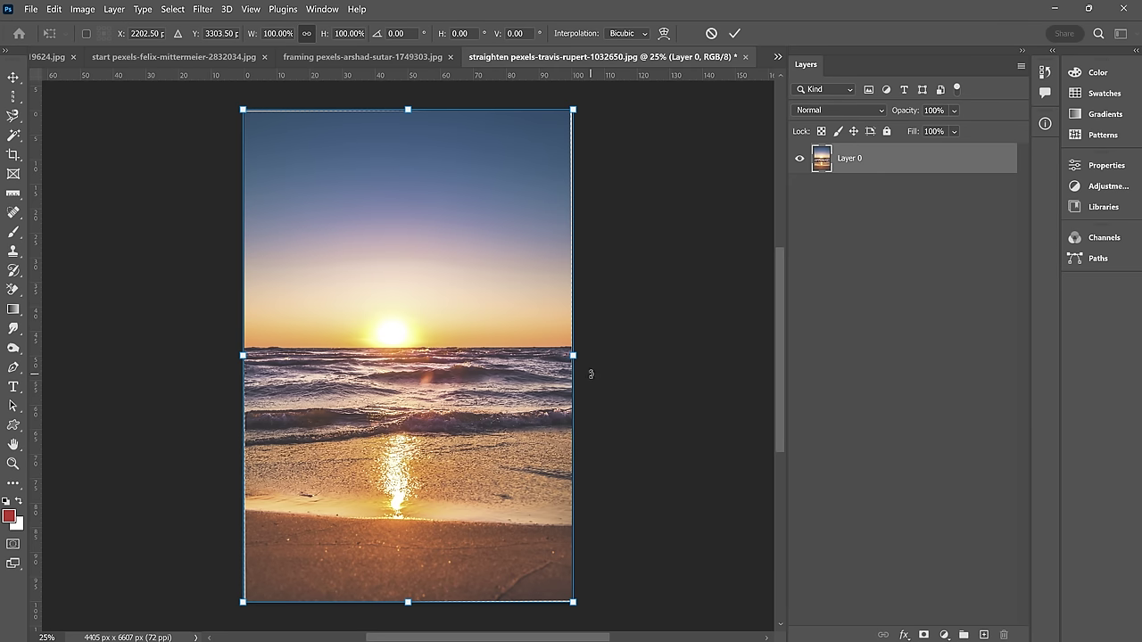
left_click_drag(572, 602, 574, 605)
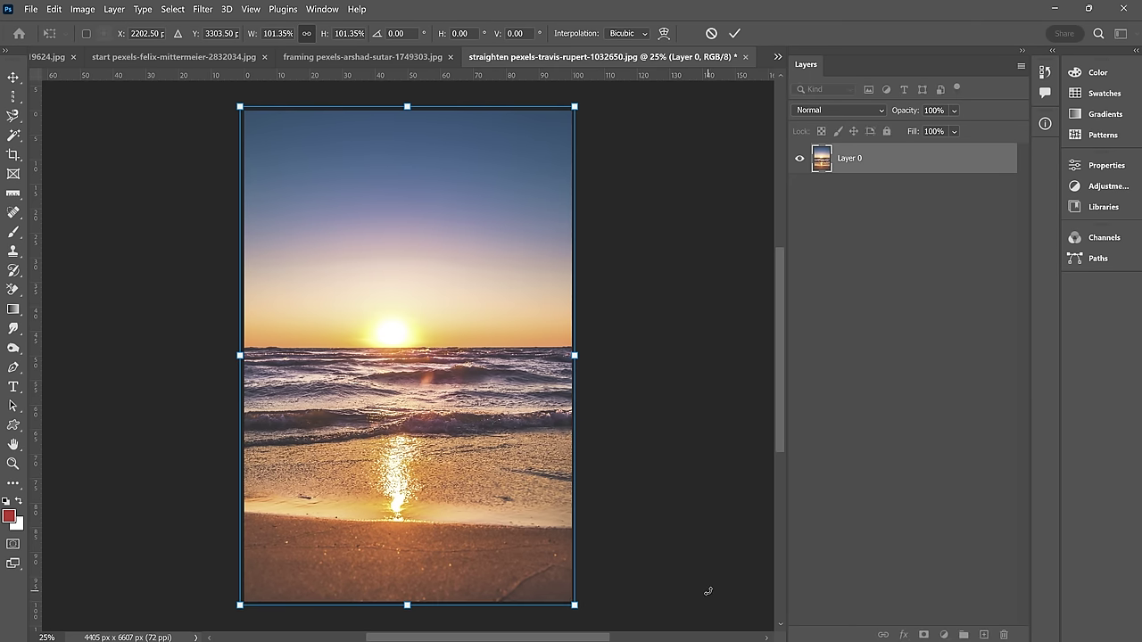
key("Return")
key("i")
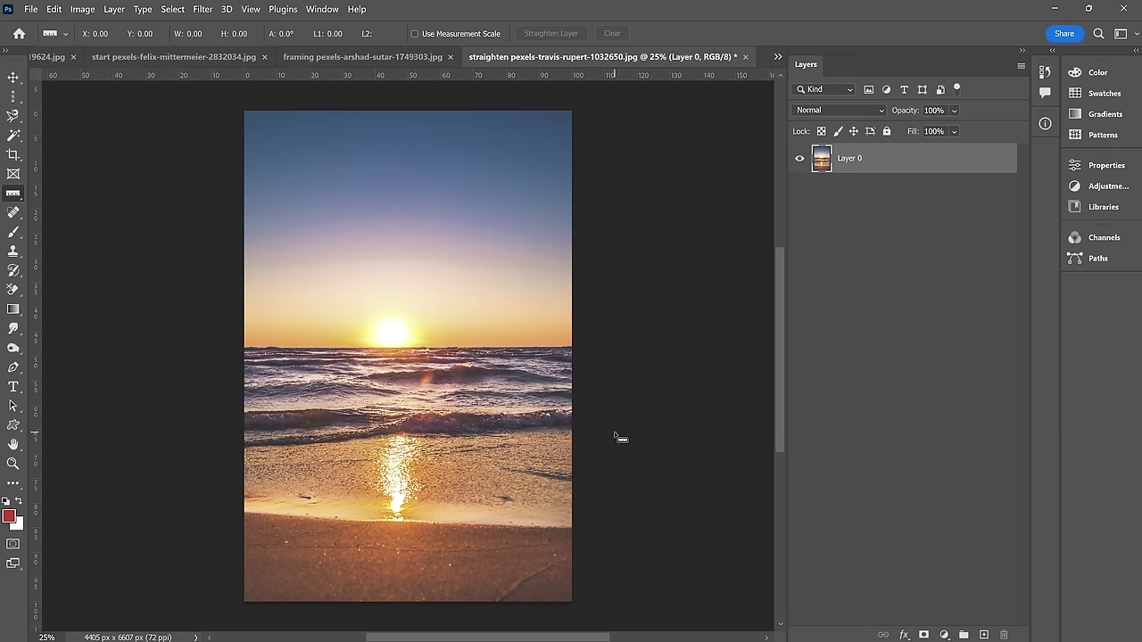
Step: Return to the framing coffee photo and add a note on the tablet reading "Change title to xyz"
left_click(777, 57)
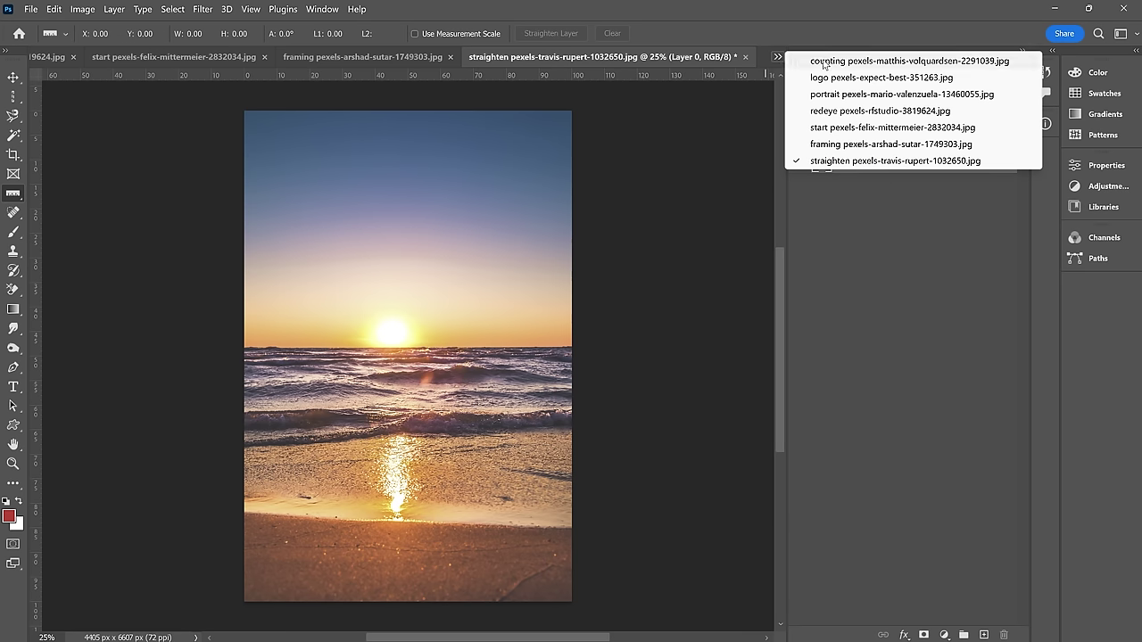
left_click(883, 144)
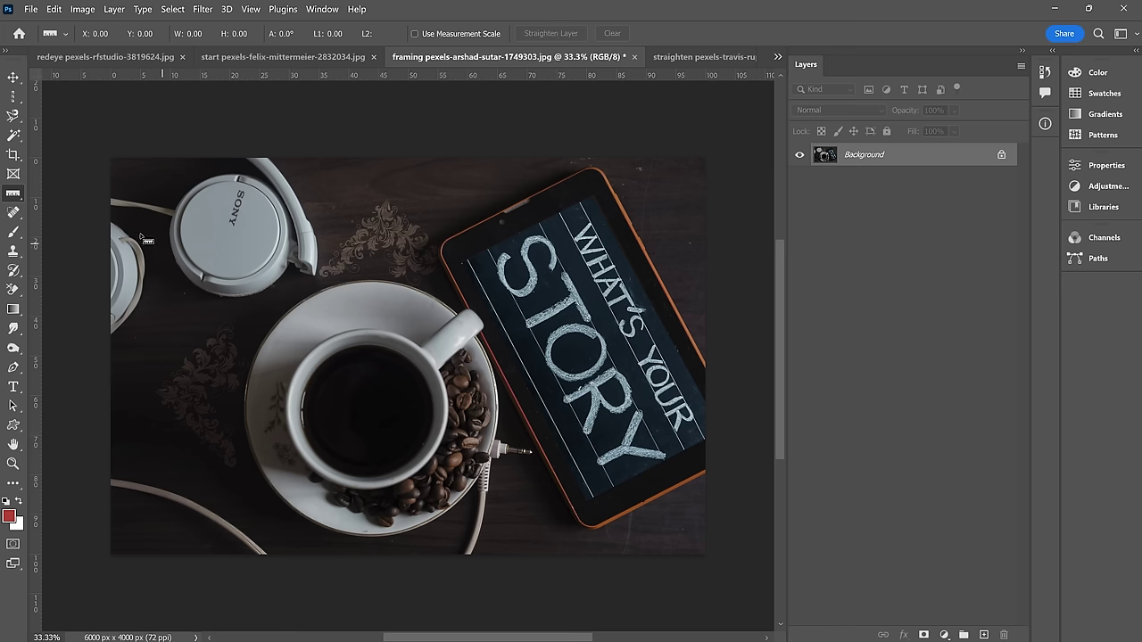
right_click(14, 198)
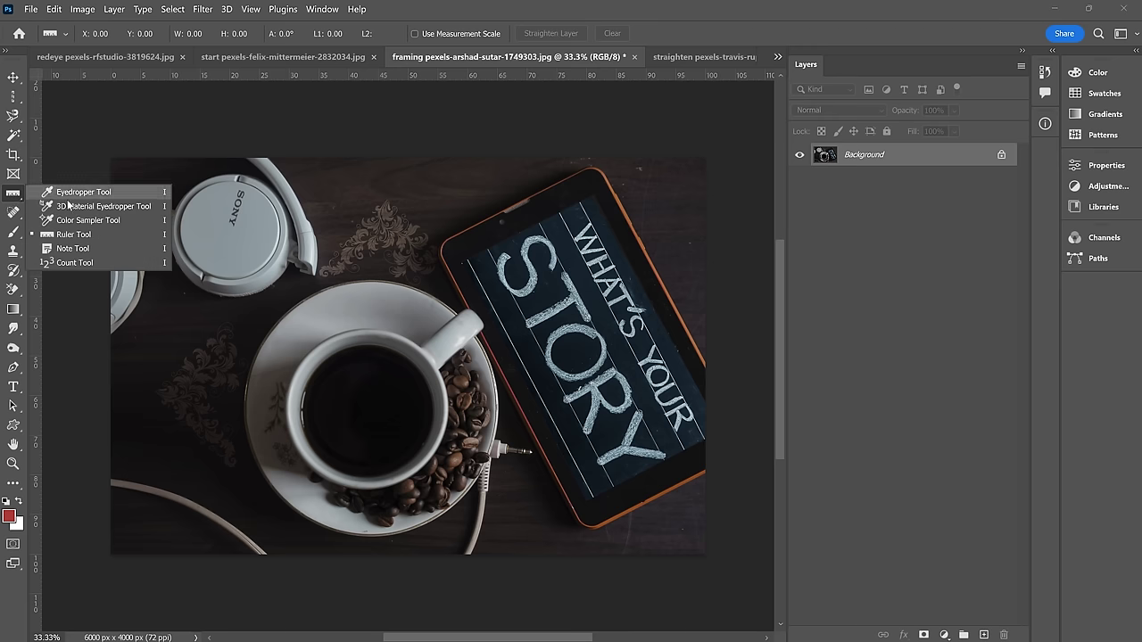
left_click(109, 249)
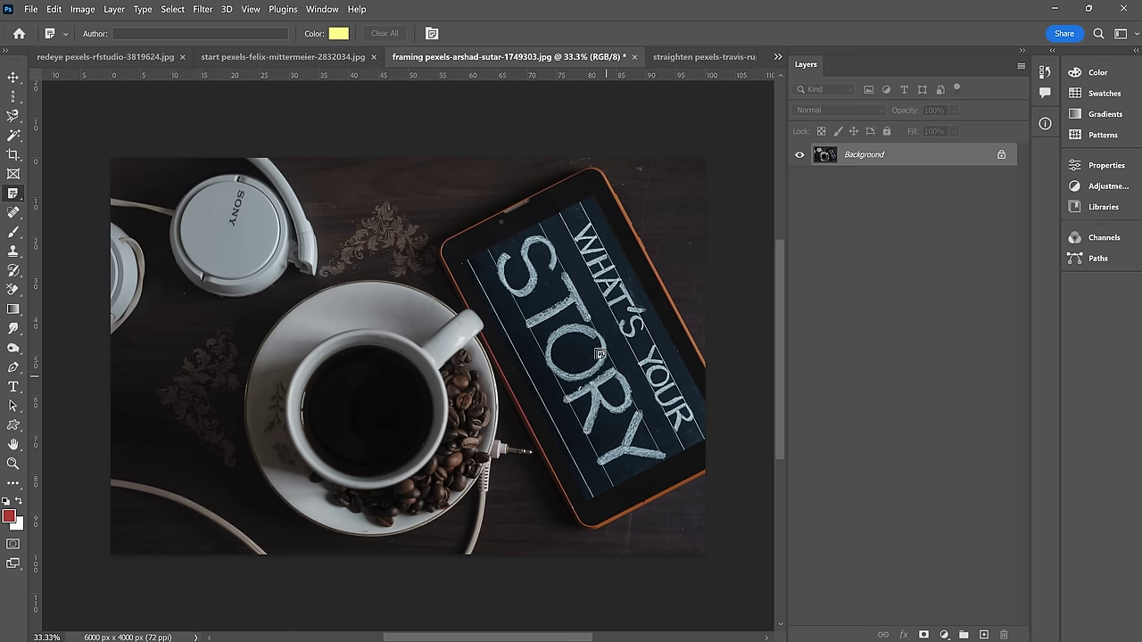
left_click(602, 329)
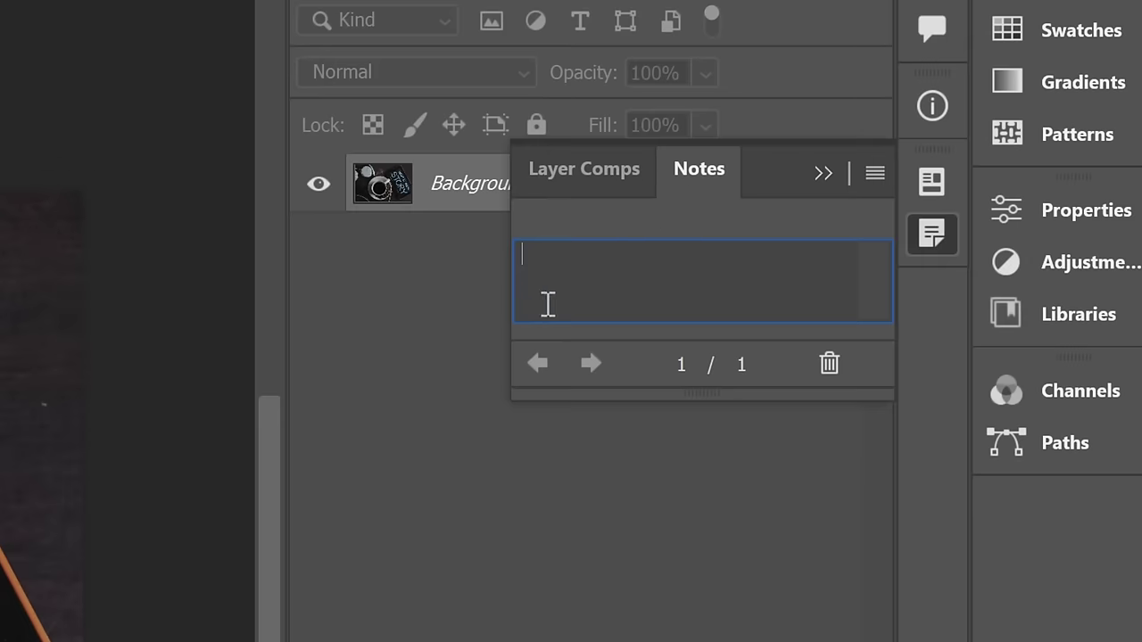
type("Change title to xyz")
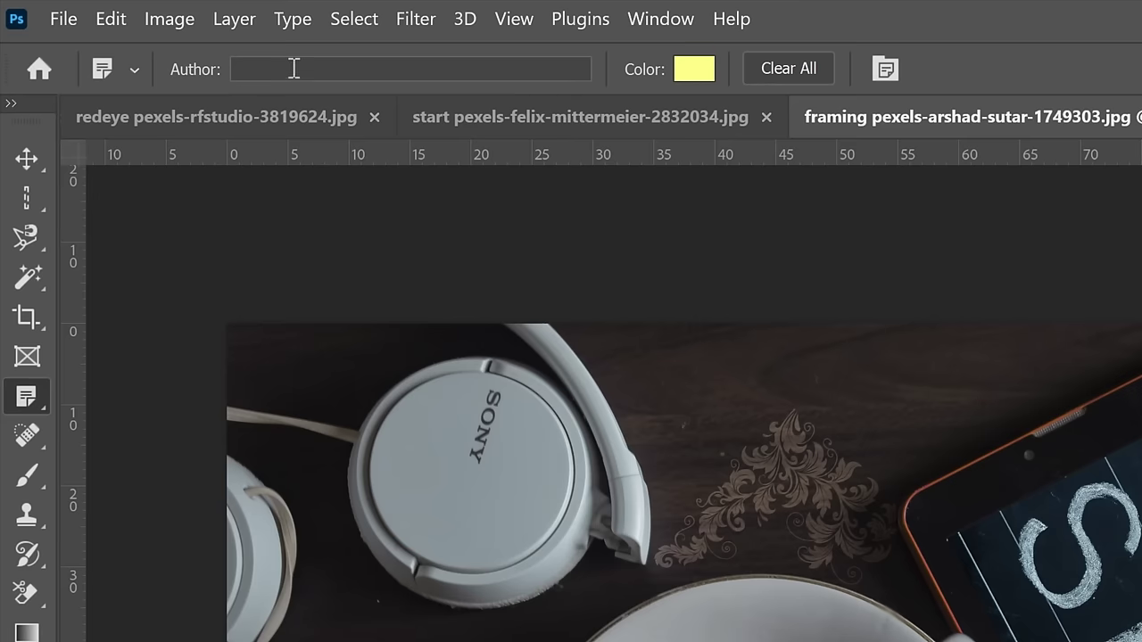
Step: Change the note colour to red, ff0000
left_click(292, 69)
left_click(694, 68)
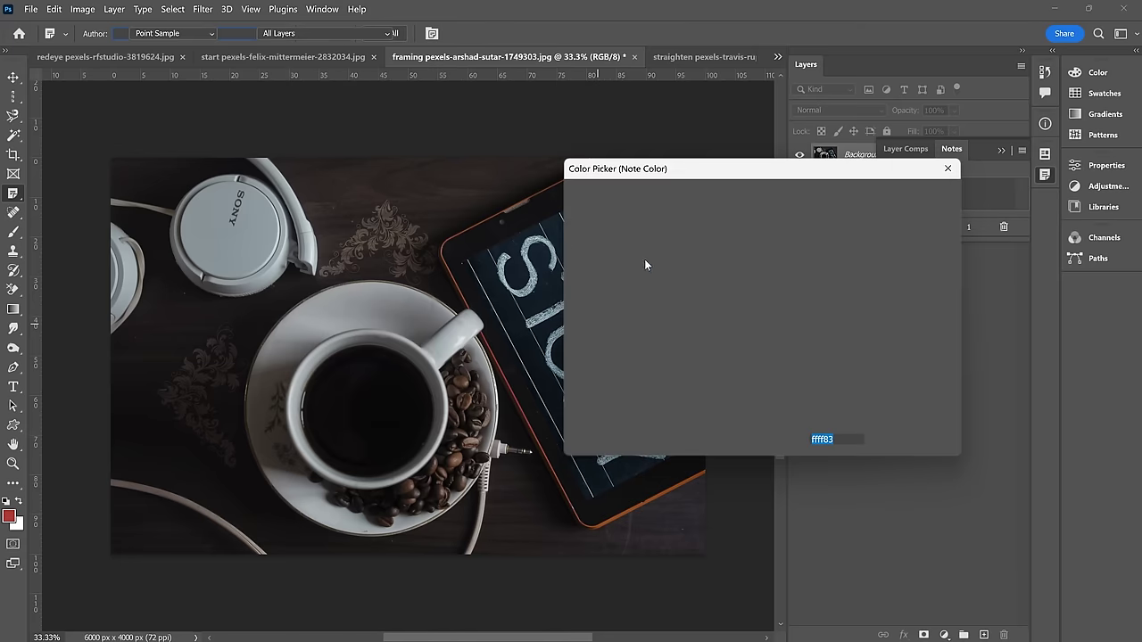
type("ffff00")
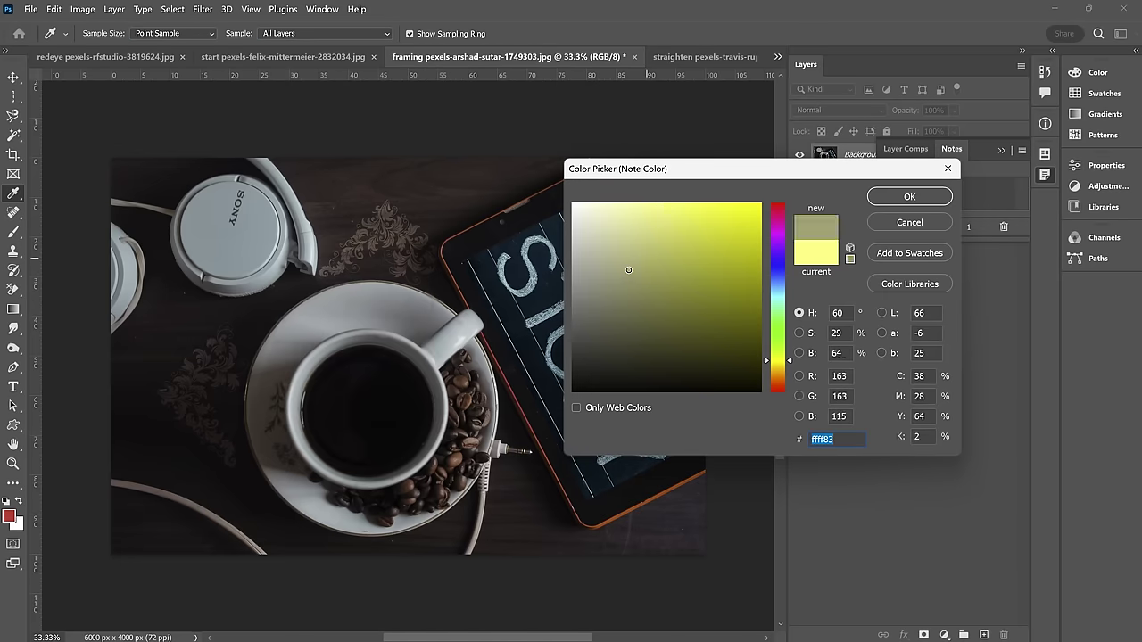
left_click_drag(774, 255, 774, 203)
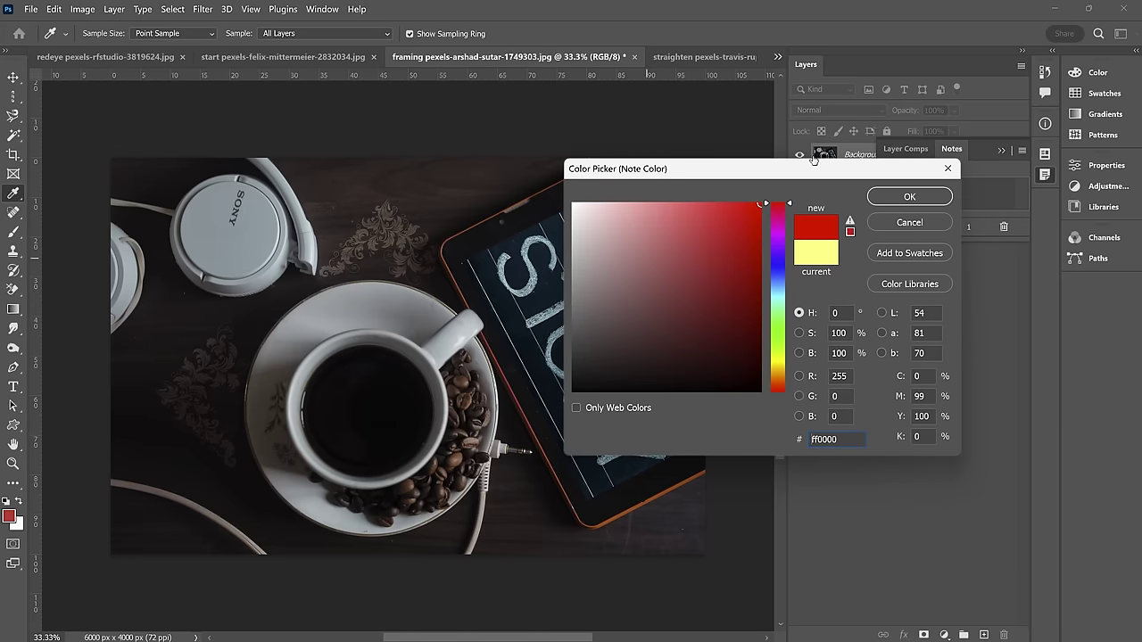
key("Return")
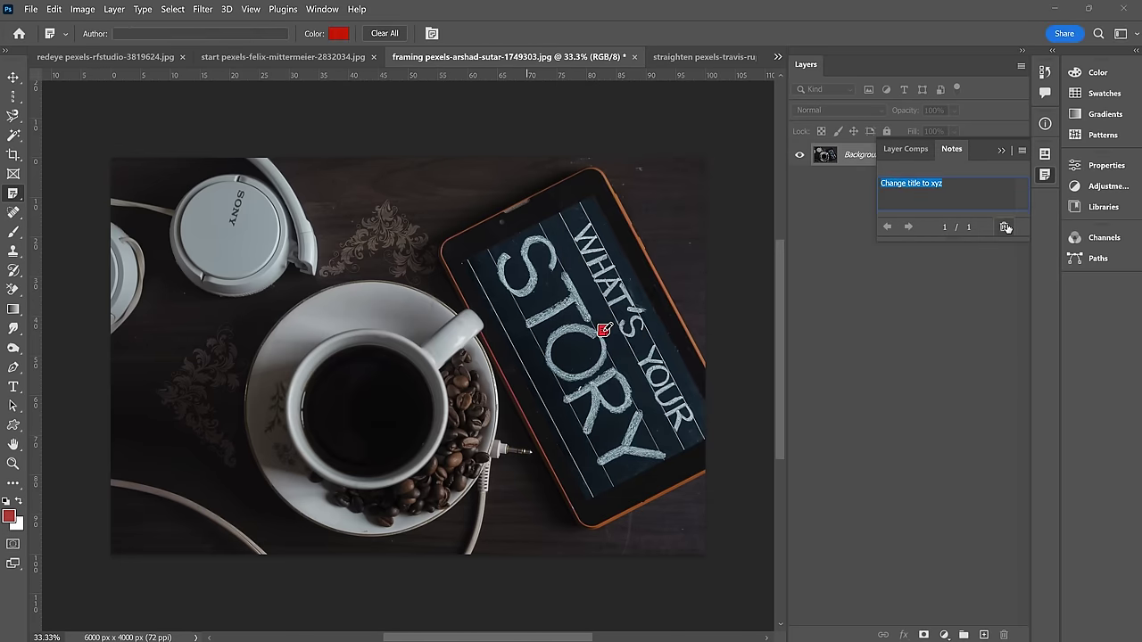
Step: Delete the note from the coffee photo and activate the Count tool
left_click(1004, 227)
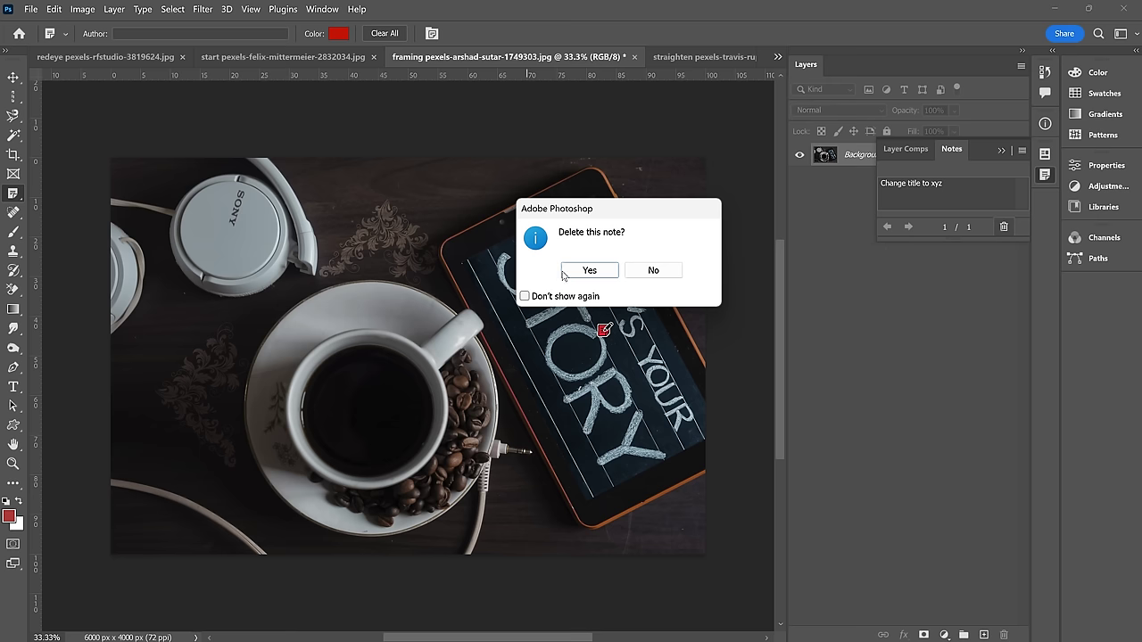
left_click(588, 270)
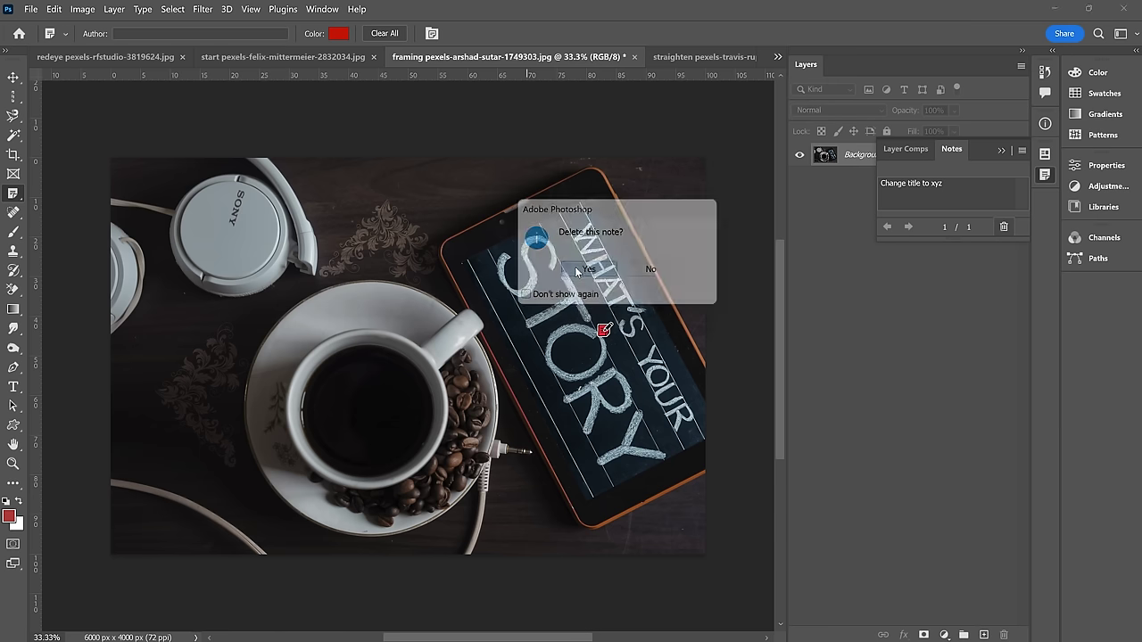
right_click(16, 194)
left_click(105, 265)
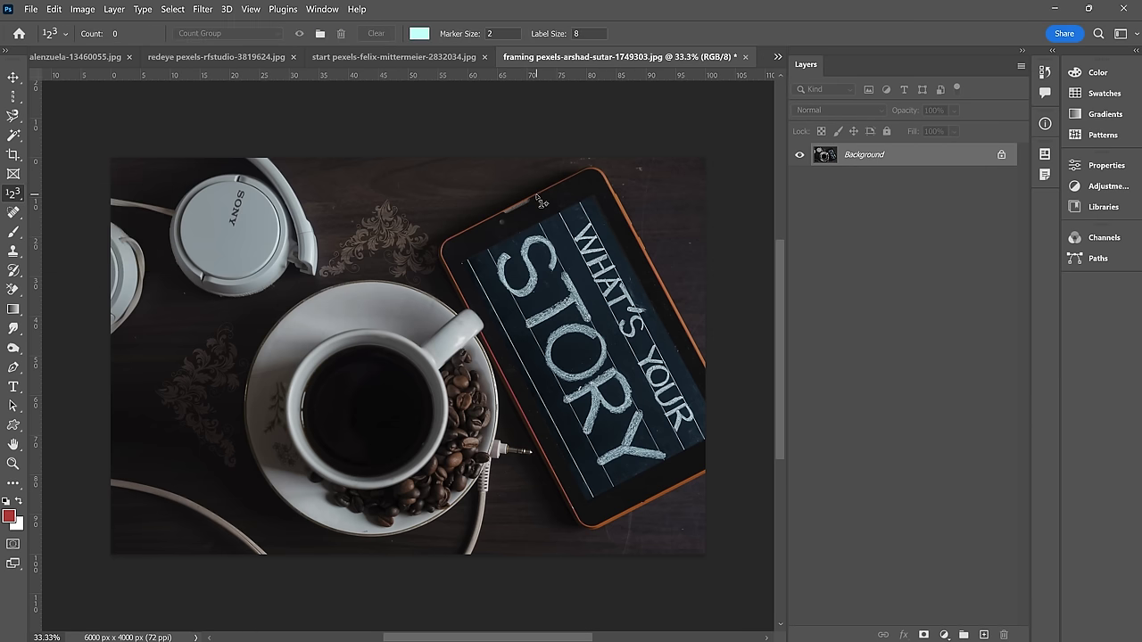
Step: Switch to the counting sheep photo and set the Count tool's marker size to 10 and label size to 15
left_click(777, 56)
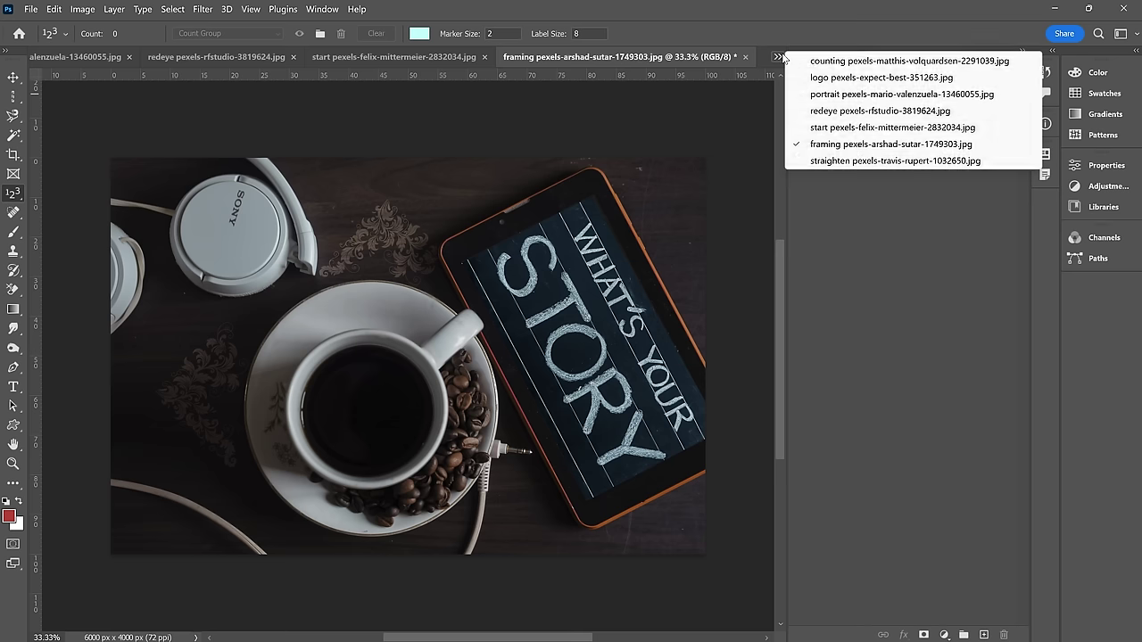
left_click(836, 61)
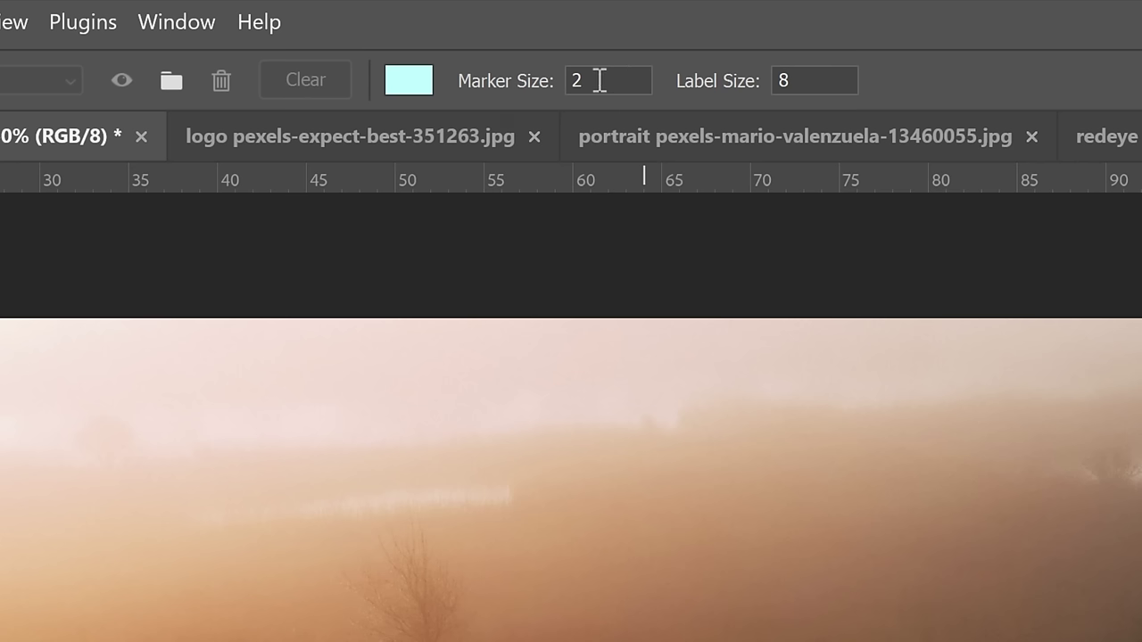
left_click(497, 33)
type("10")
key("Tab")
type("1")
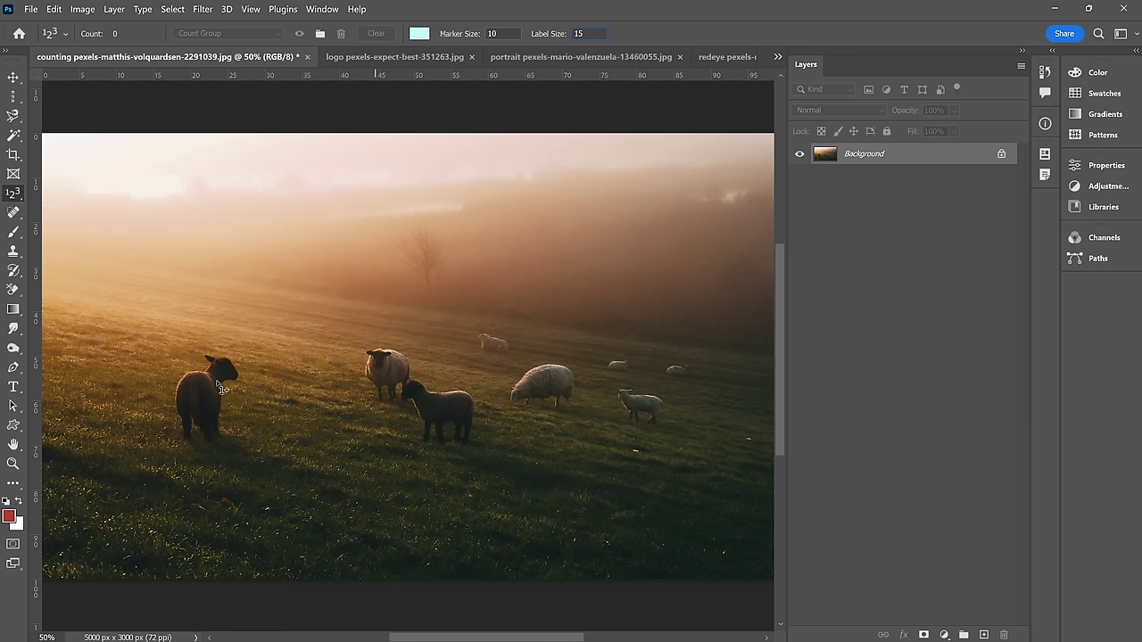
Step: Place numbered count markers on seven sheep, starting with the dark sheep at the far left of the field
left_click(209, 383)
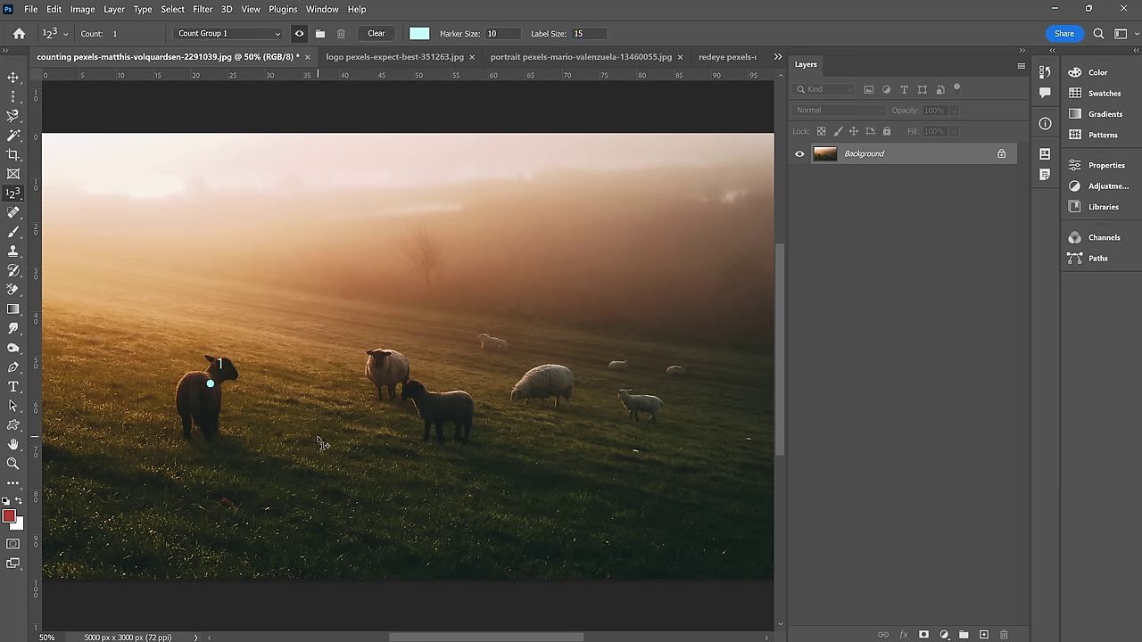
left_click(438, 409)
left_click(542, 381)
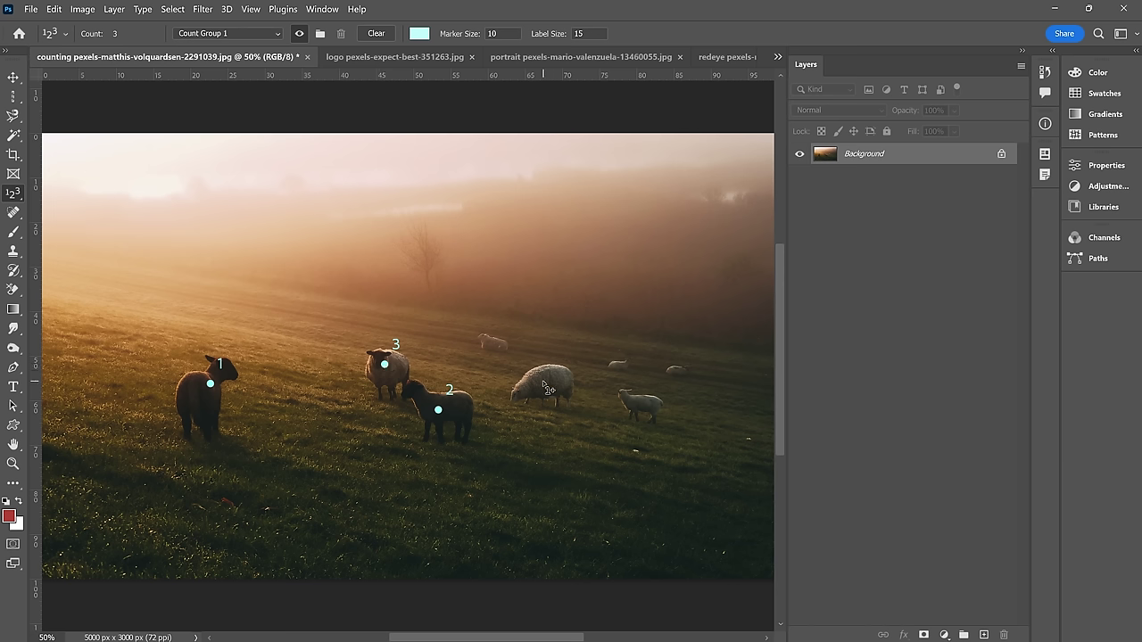
left_click(643, 401)
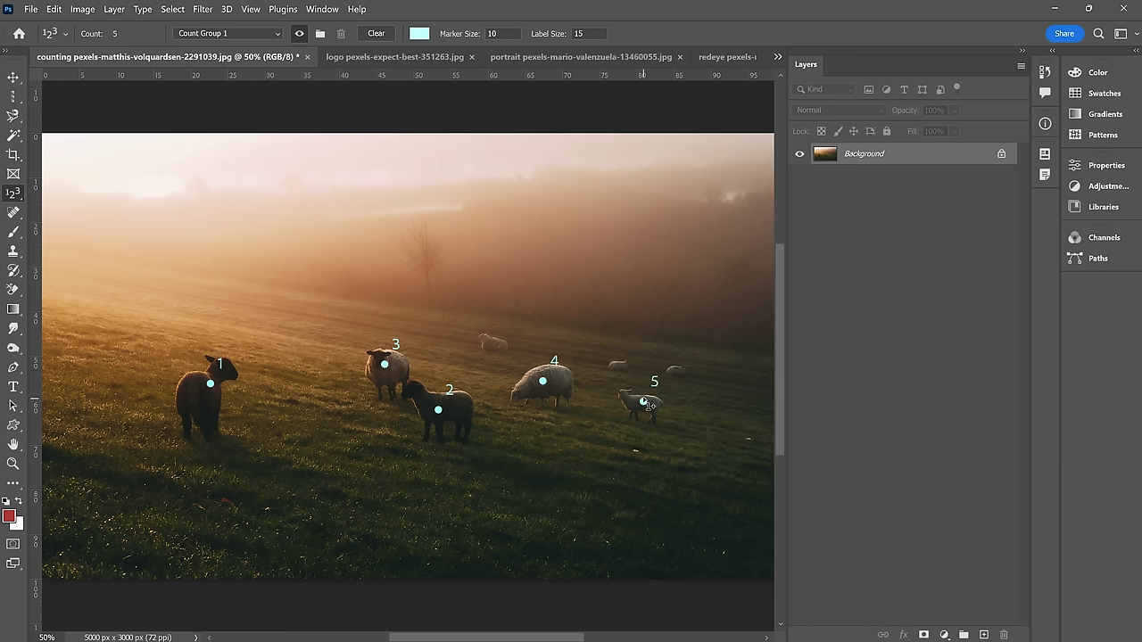
left_click(488, 344)
left_click(617, 367)
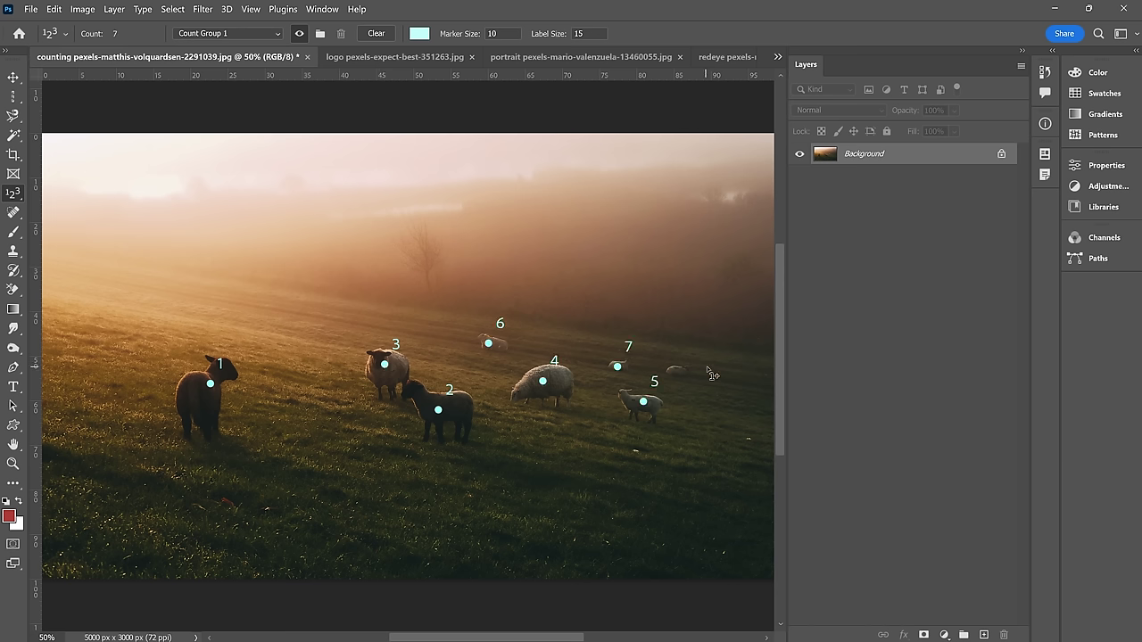
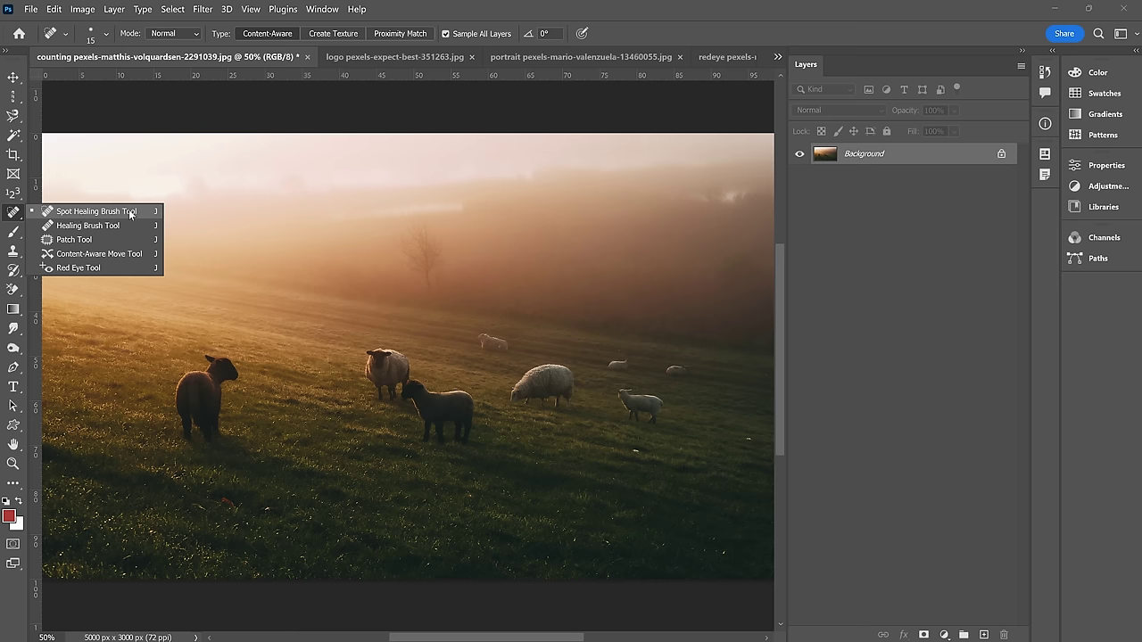
Step: Activate the Spot Healing Brush Tool and enlarge its brush to 250 px
left_click(131, 212)
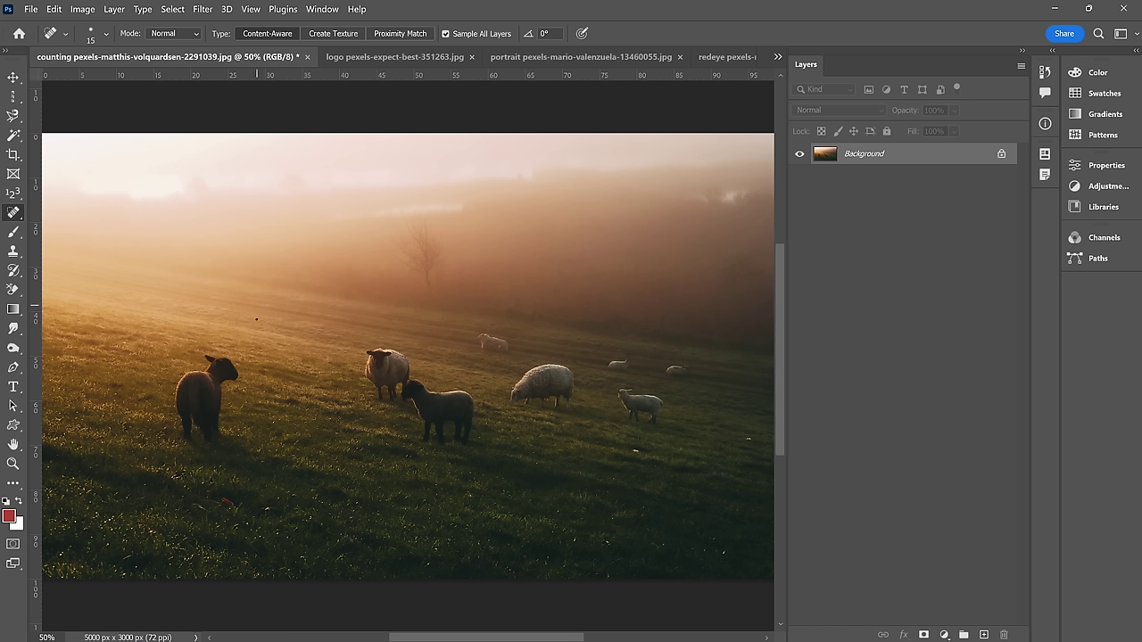
key("bracketright")
key("bracketright")
key("bracketright")
key("bracketright")
key("bracketright")
key("bracketright")
key("bracketright")
key("bracketright")
key("bracketright")
key("bracketright")
key("bracketright")
key("bracketright")
key("bracketright")
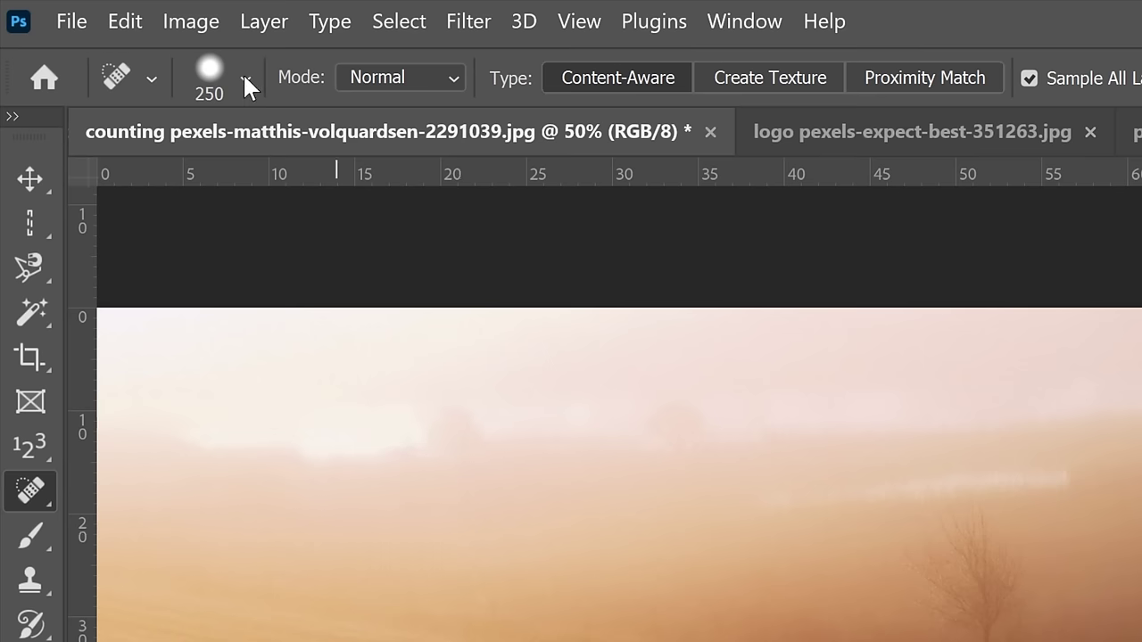
Step: Adjust the Spot Healing Brush's size to 201 px with 50% hardness
left_click(245, 78)
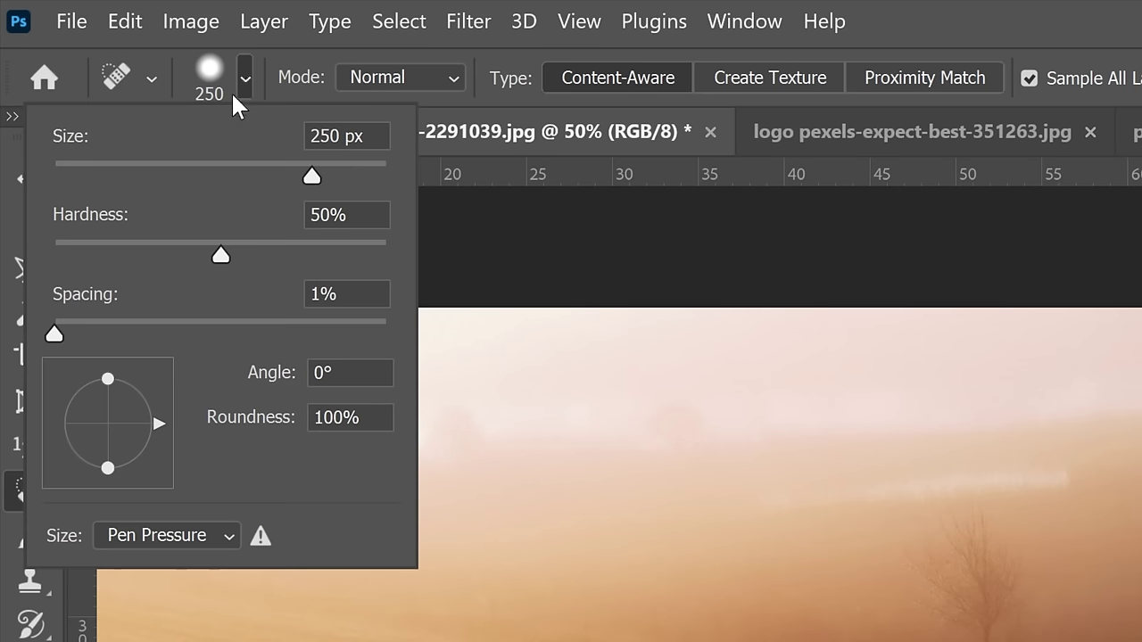
left_click_drag(301, 172, 189, 173)
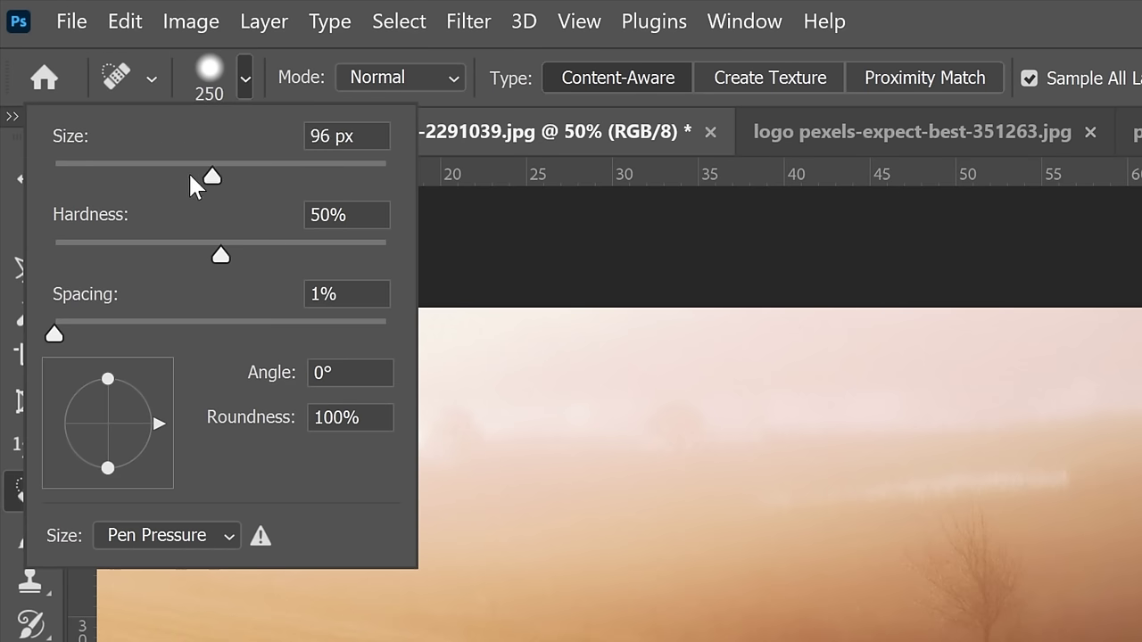
left_click_drag(324, 178, 303, 178)
mouse_move(220, 256)
left_mouse_down()
mouse_move(125, 268)
mouse_move(220, 258)
left_mouse_up()
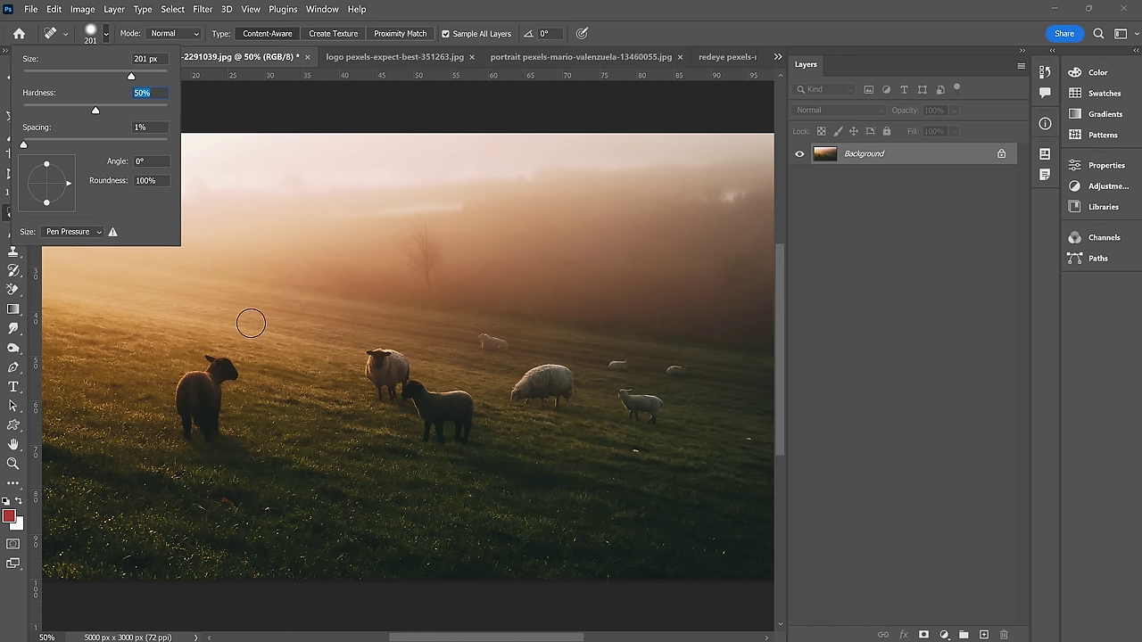
left_click(106, 33)
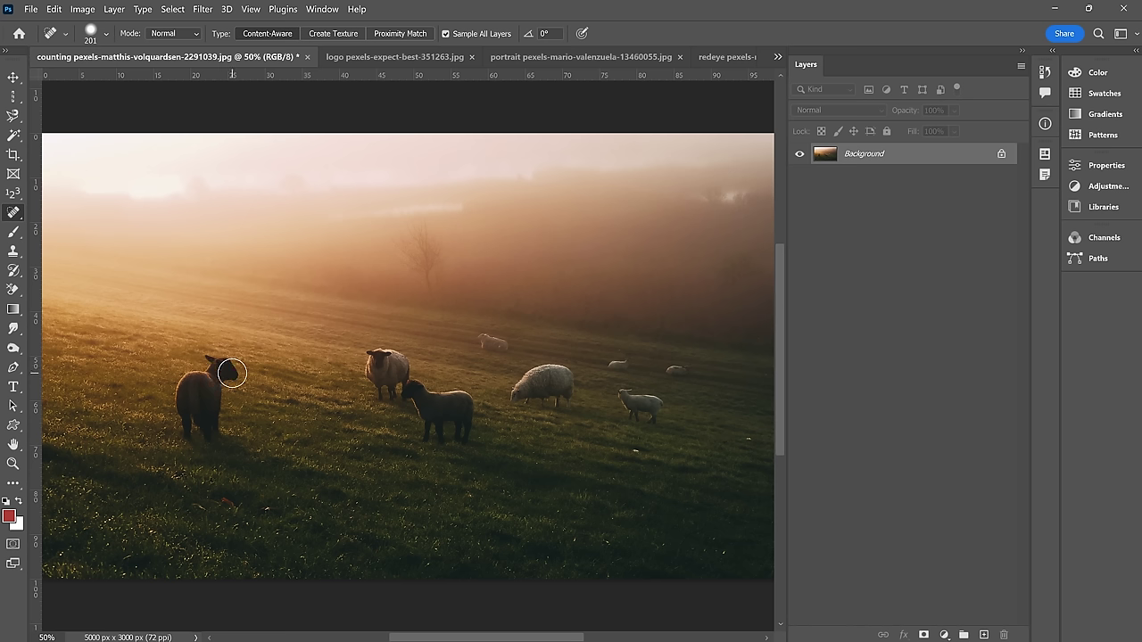
Step: Spot-heal away the far-left dark sheep and the small white sheep on the right, redoing the white one with a 90 px brush
mouse_move(231, 374)
left_mouse_down()
mouse_move(219, 362)
mouse_move(209, 377)
mouse_move(214, 431)
mouse_move(188, 419)
mouse_move(185, 388)
mouse_move(222, 372)
mouse_move(196, 413)
mouse_move(188, 402)
mouse_move(204, 426)
mouse_move(208, 387)
left_mouse_up()
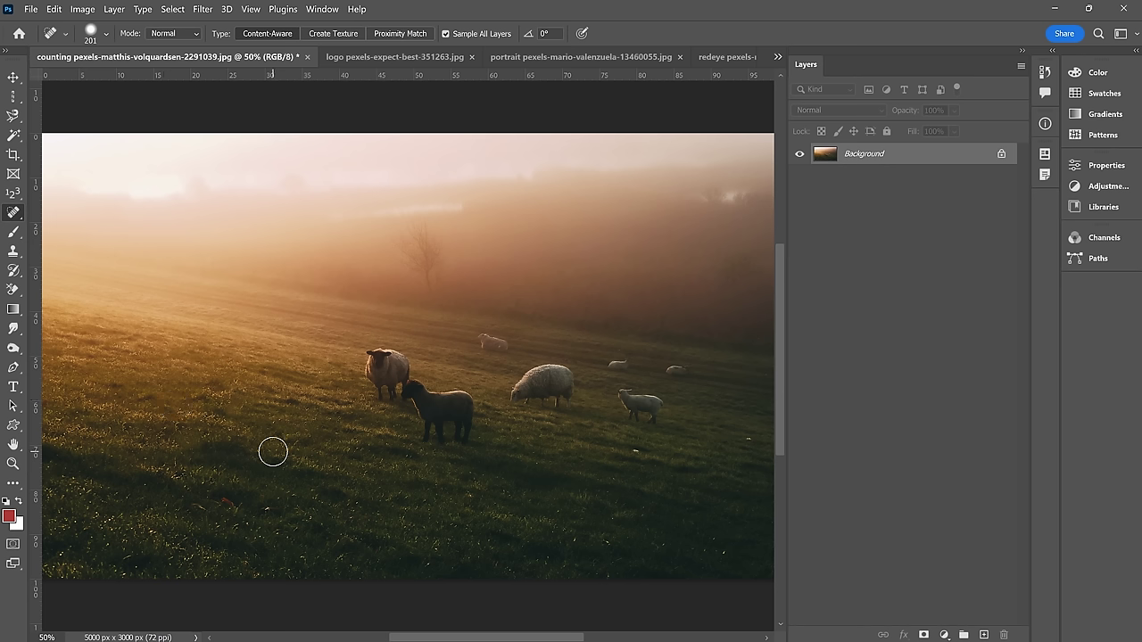
mouse_move(621, 398)
left_mouse_down()
mouse_move(649, 398)
mouse_move(658, 411)
mouse_move(629, 407)
left_mouse_up()
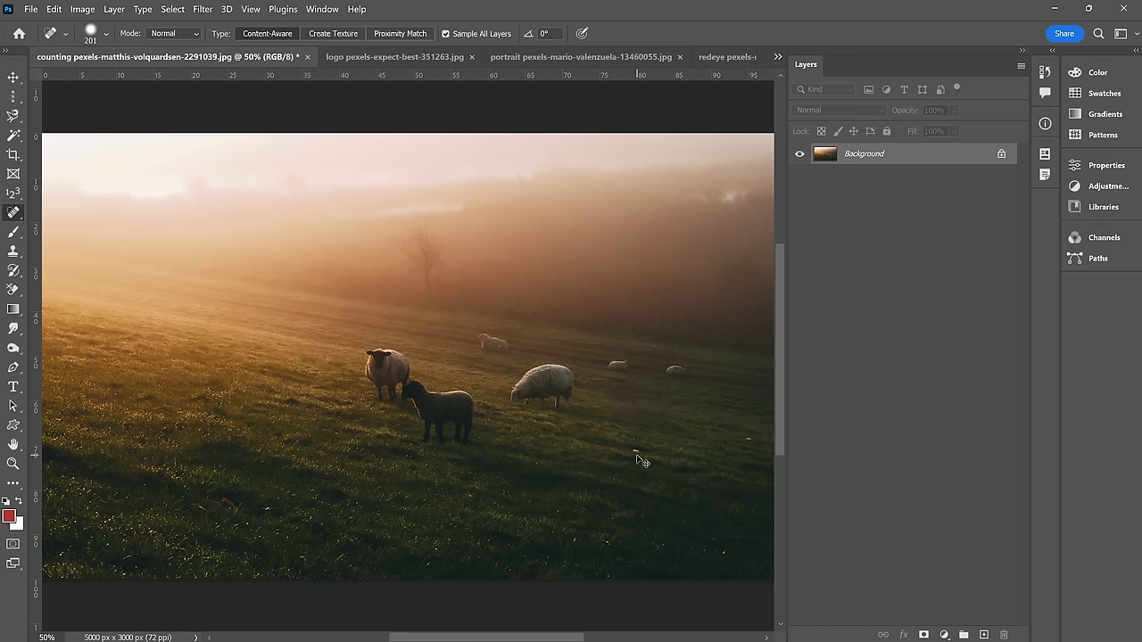
key("ctrl+z")
left_click(644, 415)
mouse_move(651, 413)
left_mouse_down()
mouse_move(622, 392)
mouse_move(632, 408)
left_mouse_up()
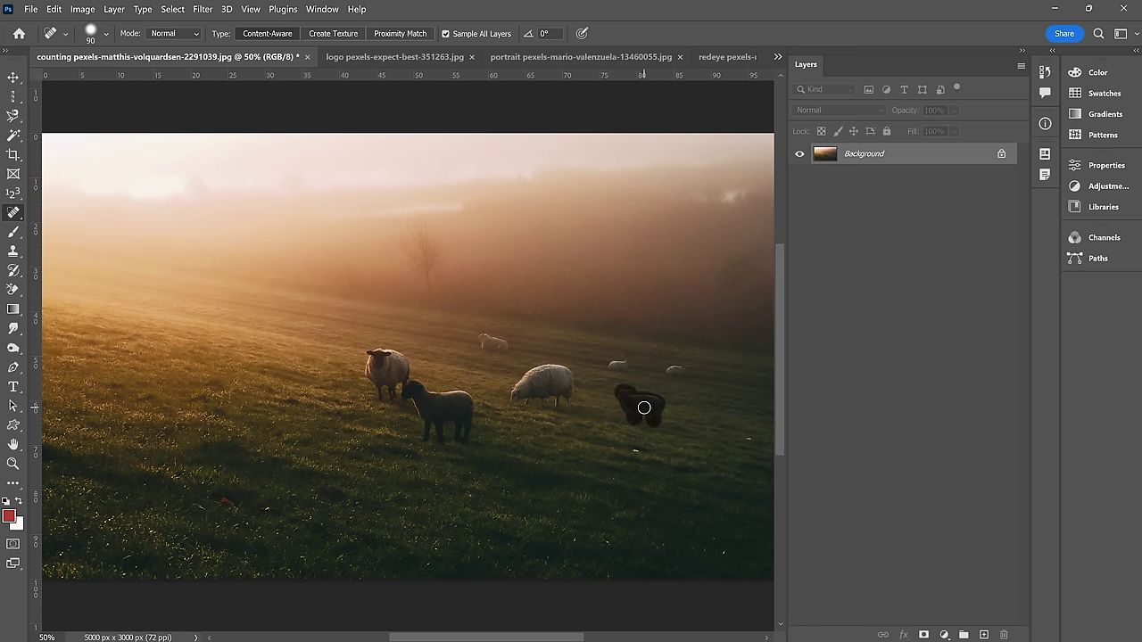
left_click_drag(644, 408, 646, 408)
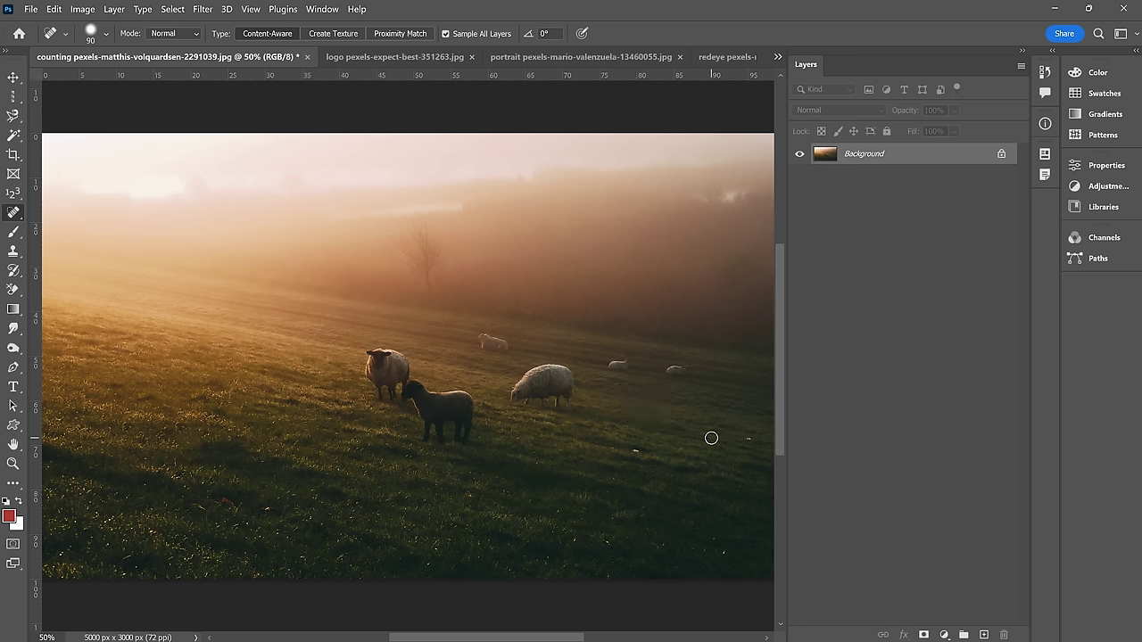
Step: Undo both sheep removals and paint over the far-left dark sheep with the Healing Brush, sampling the grass beside it
key("ctrl+z")
key("ctrl+z")
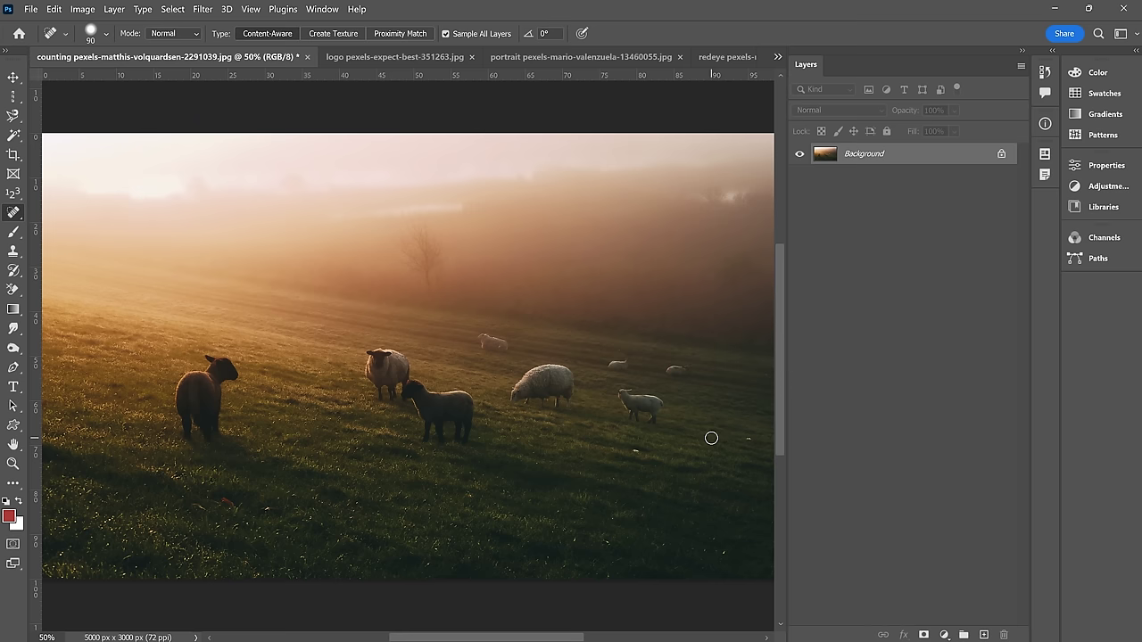
right_click(8, 221)
left_click(77, 227)
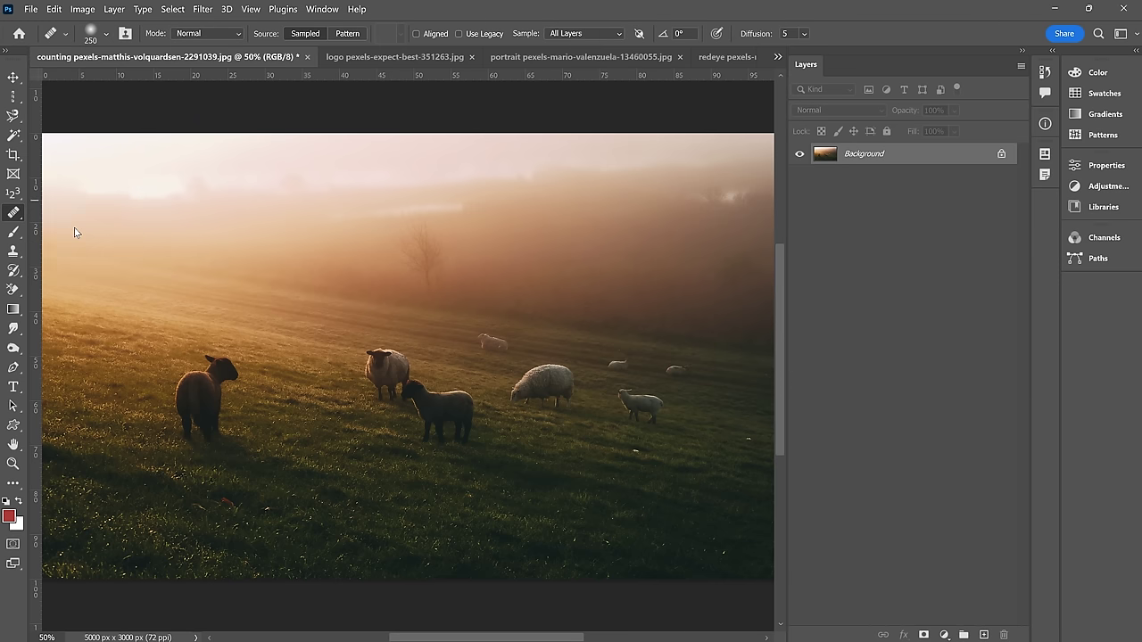
left_click(305, 370, "alt")
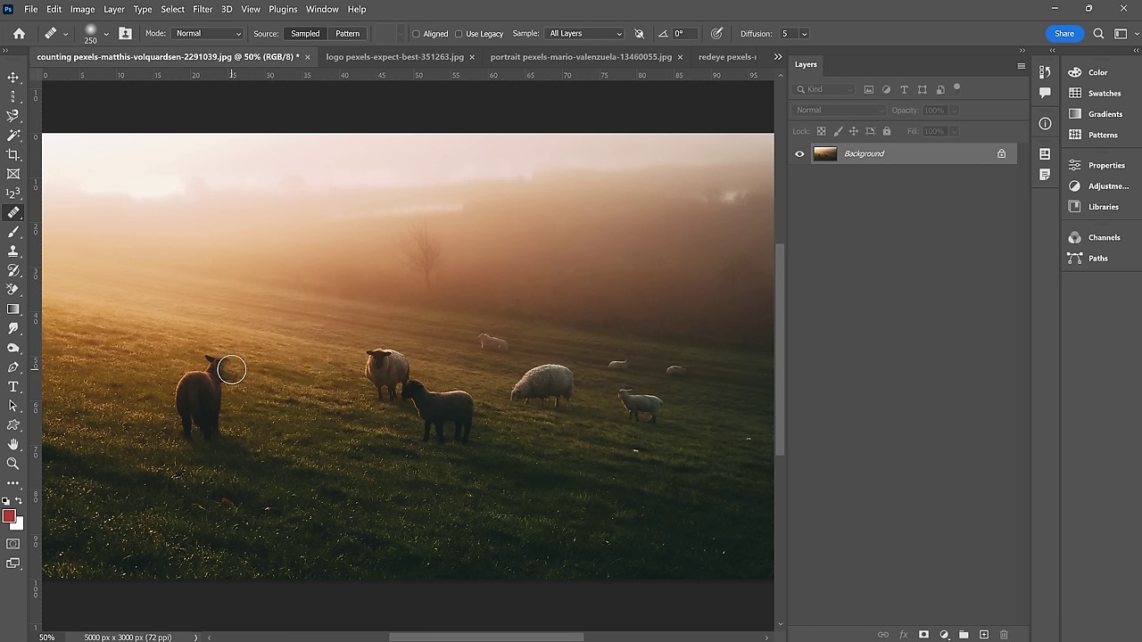
mouse_move(226, 378)
left_mouse_down()
mouse_move(216, 421)
mouse_move(201, 386)
mouse_move(194, 399)
mouse_move(195, 418)
mouse_move(216, 426)
left_mouse_up()
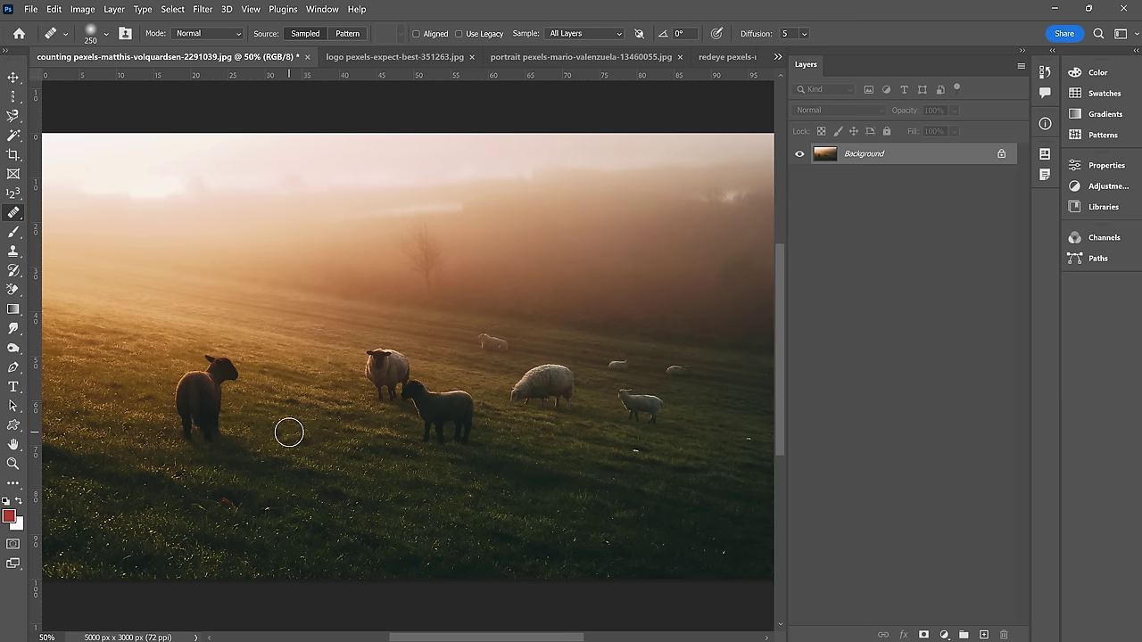
Step: Outline the far-left dark sheep with the Patch Tool, replace it with the grass to its left, and deselect
right_click(15, 214)
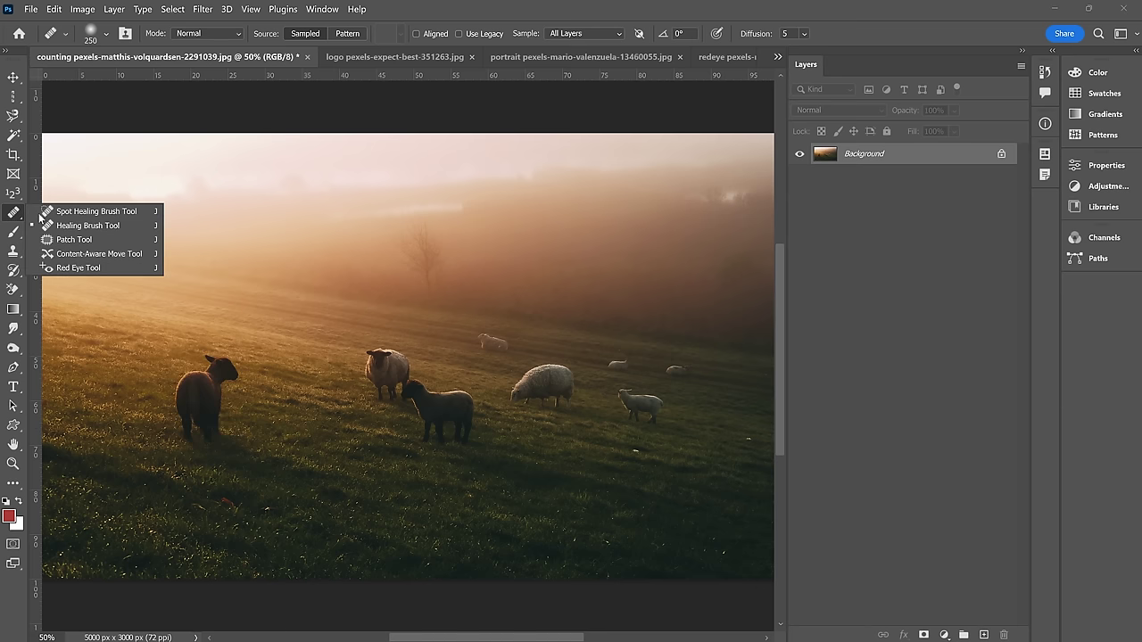
left_click(75, 239)
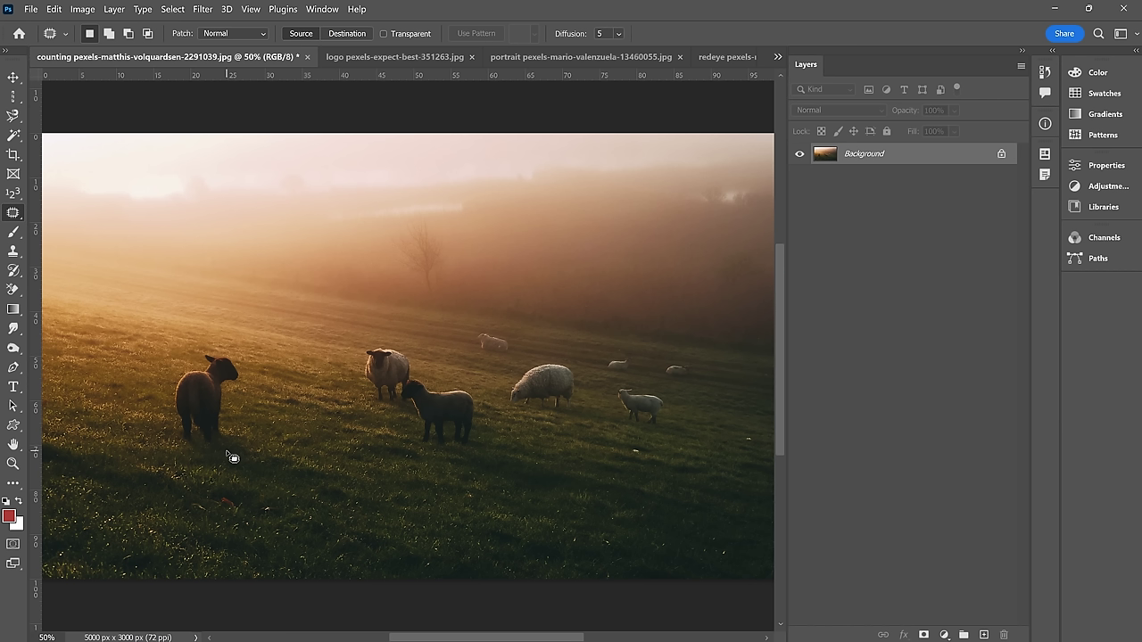
mouse_move(226, 451)
left_mouse_down()
mouse_move(168, 442)
mouse_move(161, 397)
mouse_move(174, 358)
mouse_move(193, 346)
mouse_move(221, 344)
mouse_move(249, 361)
left_mouse_up()
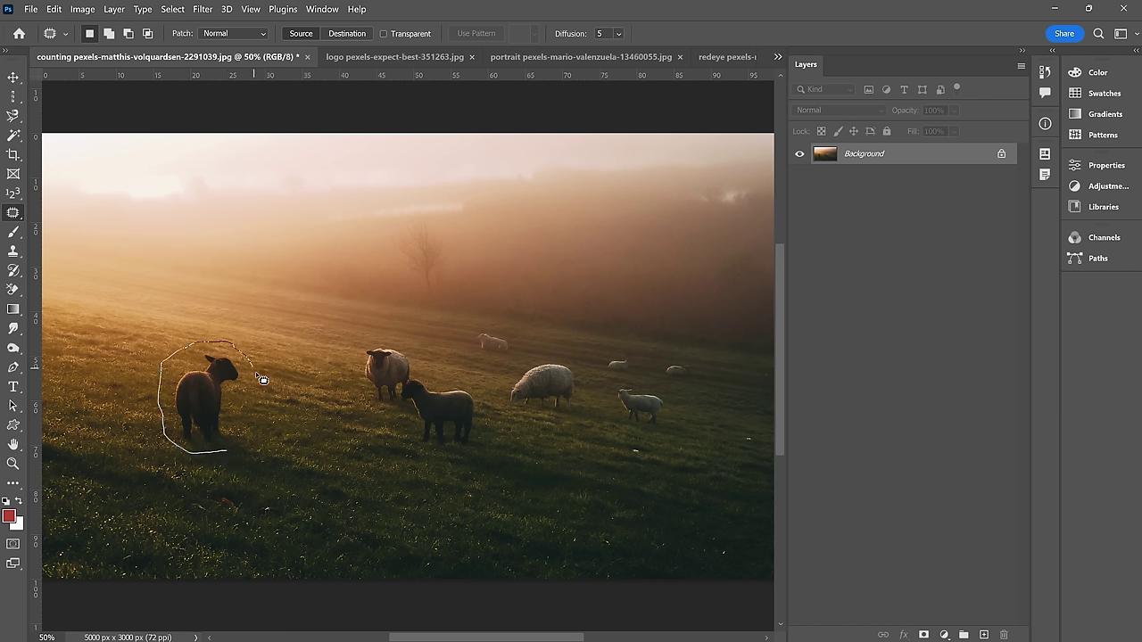
left_click_drag(260, 408, 228, 455)
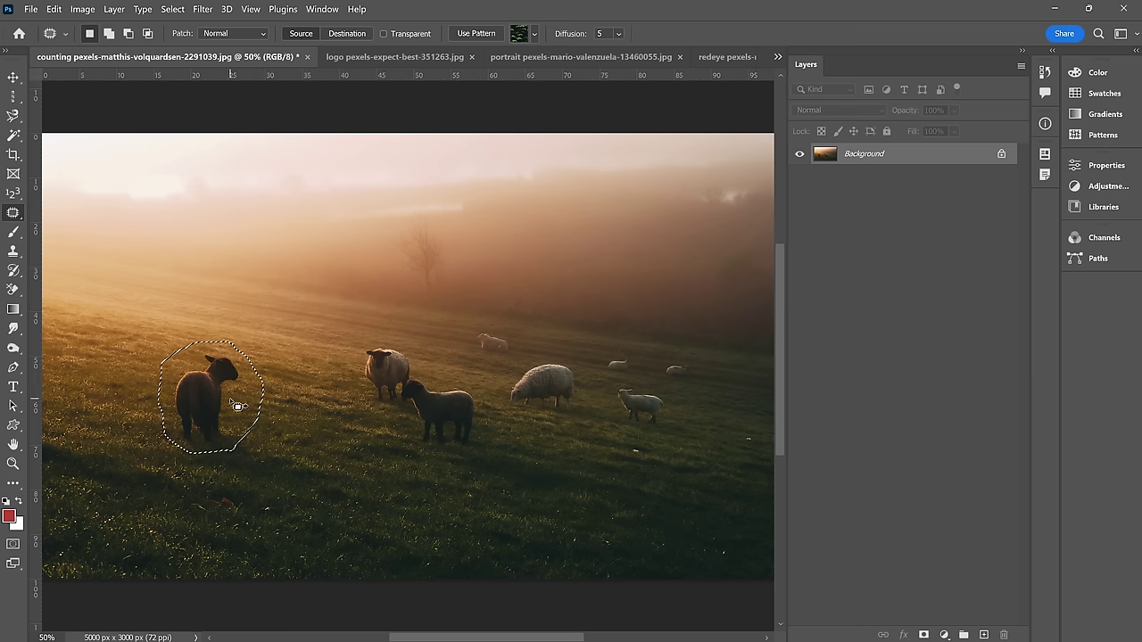
left_click_drag(238, 406, 125, 390)
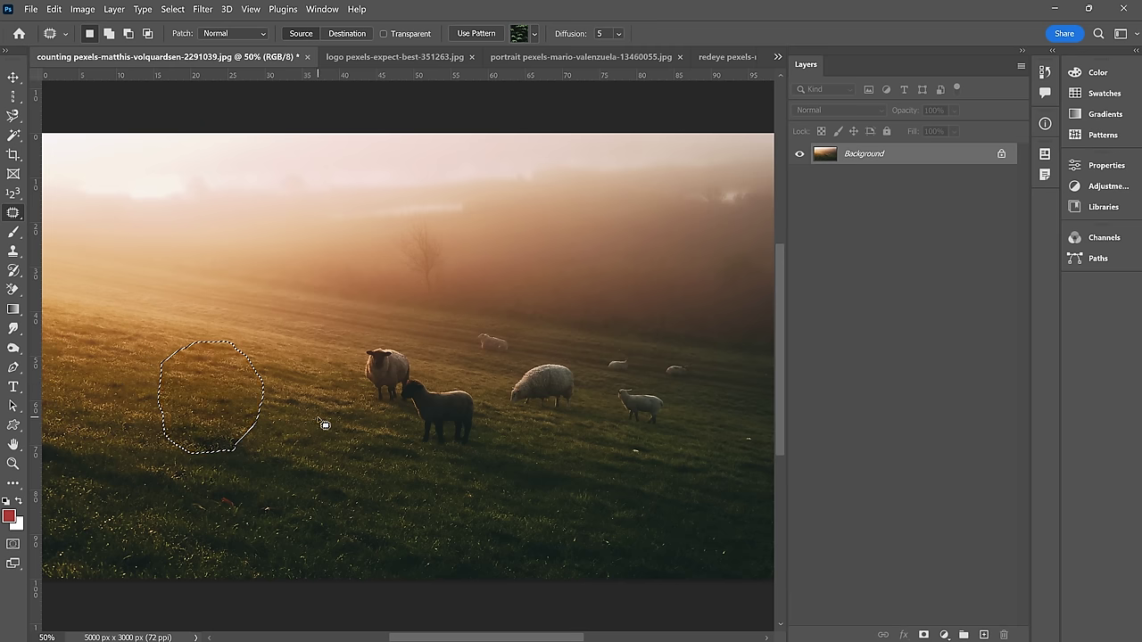
key("ctrl+d")
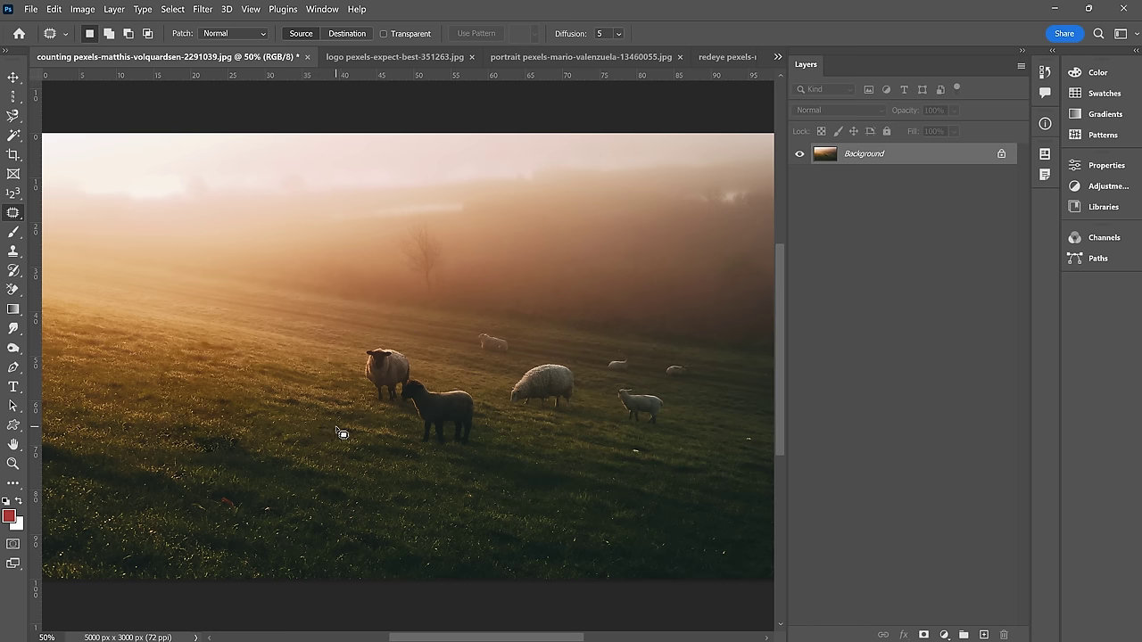
Step: With the dark sheep outlined again, patch in Destination mode to copy it onto the grass at its left, and deselect
left_click_drag(205, 339, 203, 343)
left_click_drag(214, 397, 442, 410)
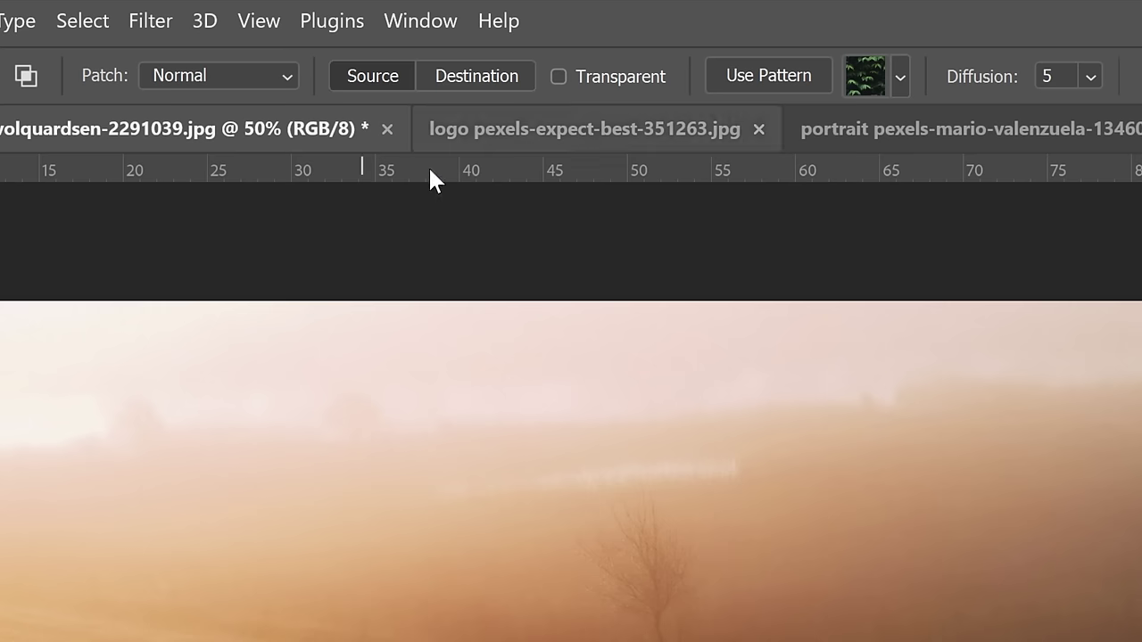
left_click(482, 77)
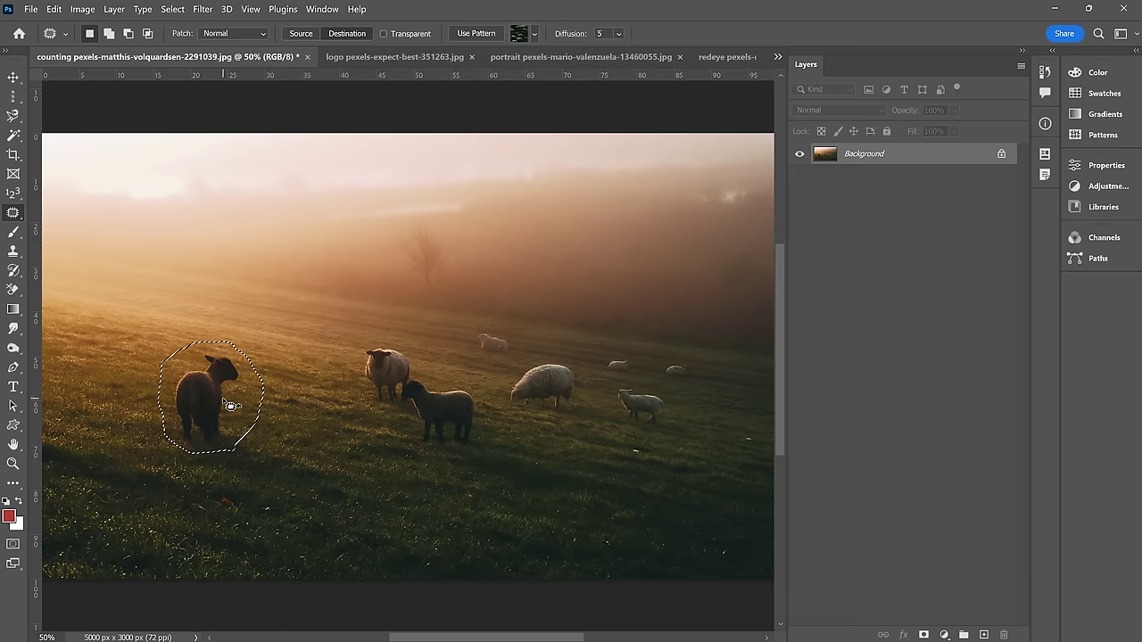
left_click_drag(229, 400, 125, 393)
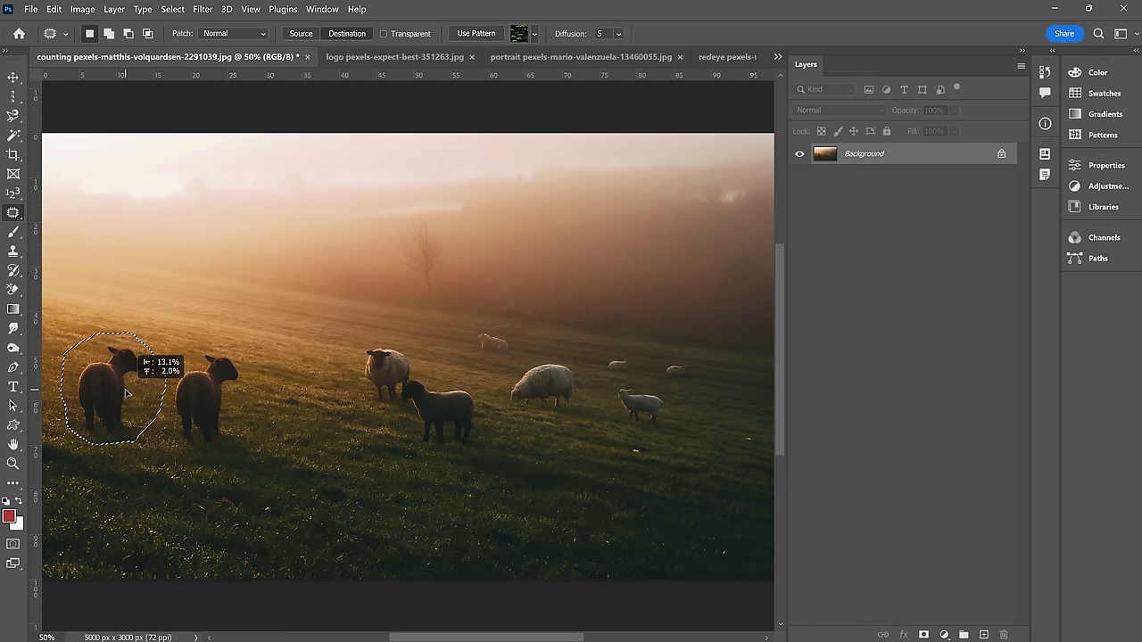
left_click_drag(125, 393, 124, 393)
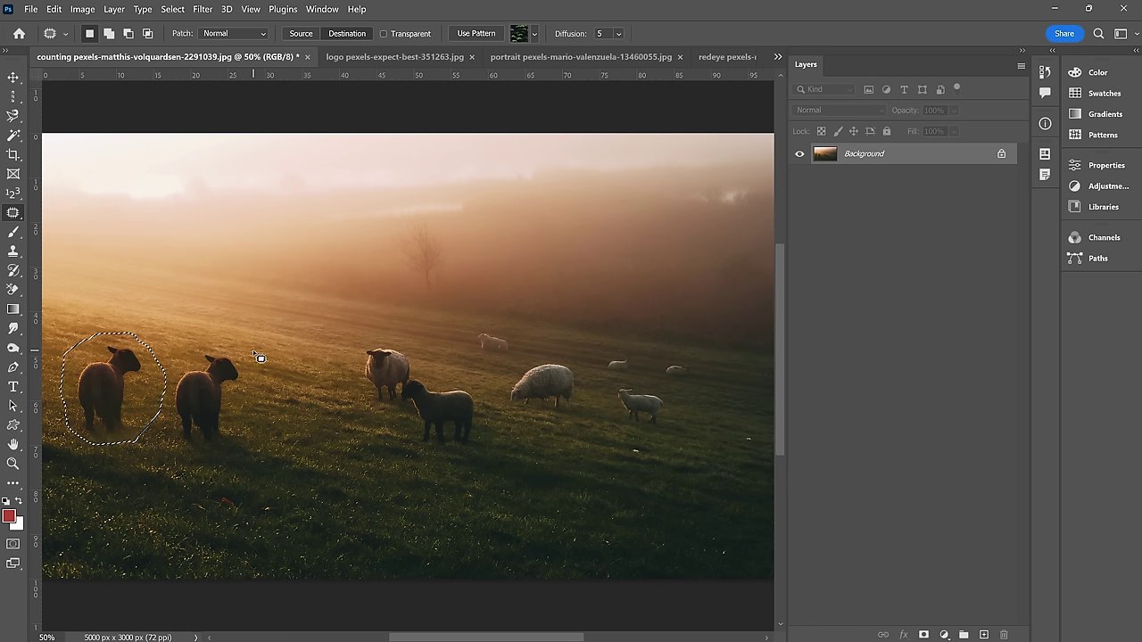
key("ctrl+d")
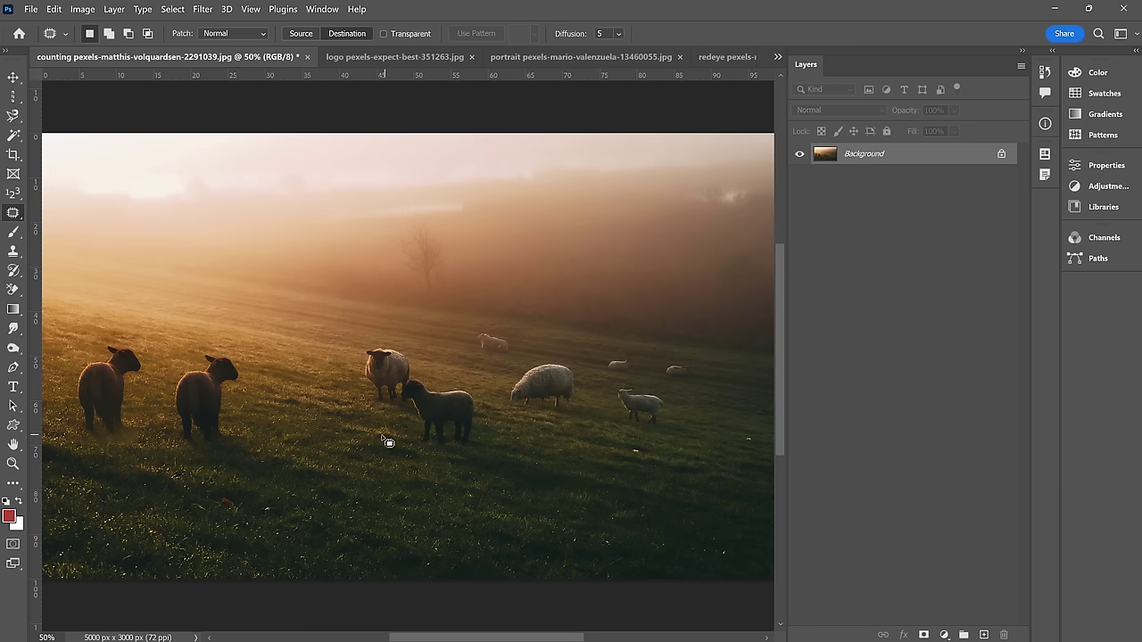
Step: Undo the patched copy of the dark sheep at the far left and switch to the Content-Aware Move Tool
key("ctrl+shift+z")
key("ctrl+shift+z")
right_click(14, 212)
left_click(55, 254)
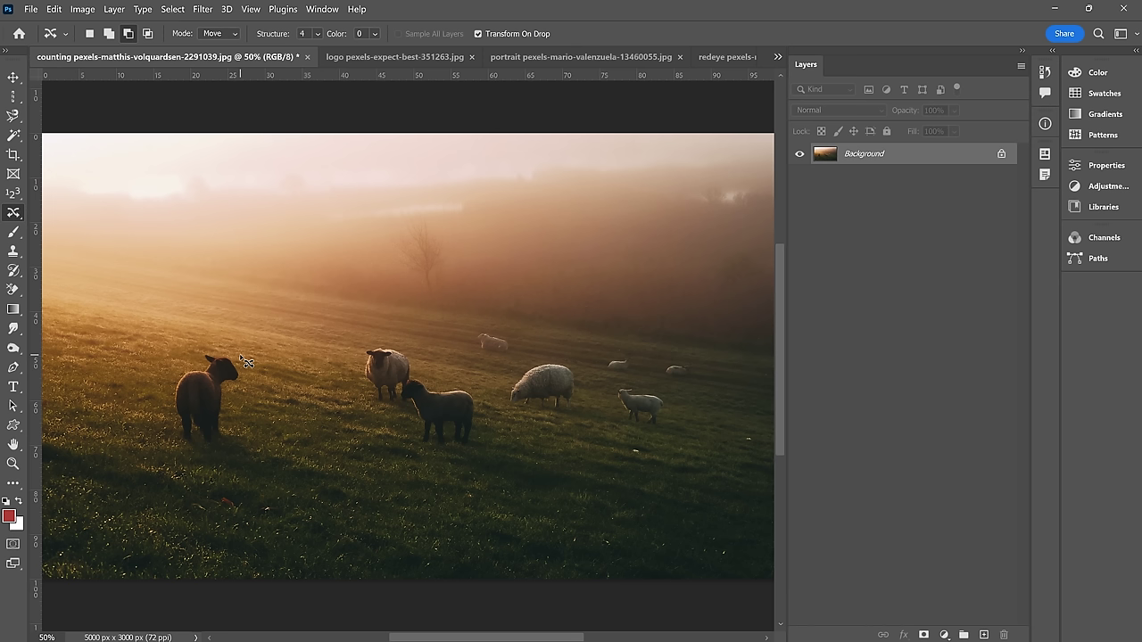
Step: Outline the dark sheep, move it right toward the flock with Content-Aware Move, deselect, and undo the move
mouse_move(241, 361)
left_mouse_down()
mouse_move(257, 403)
mouse_move(221, 448)
mouse_move(182, 448)
mouse_move(164, 407)
mouse_move(235, 350)
left_mouse_up()
left_click_drag(212, 406, 306, 407)
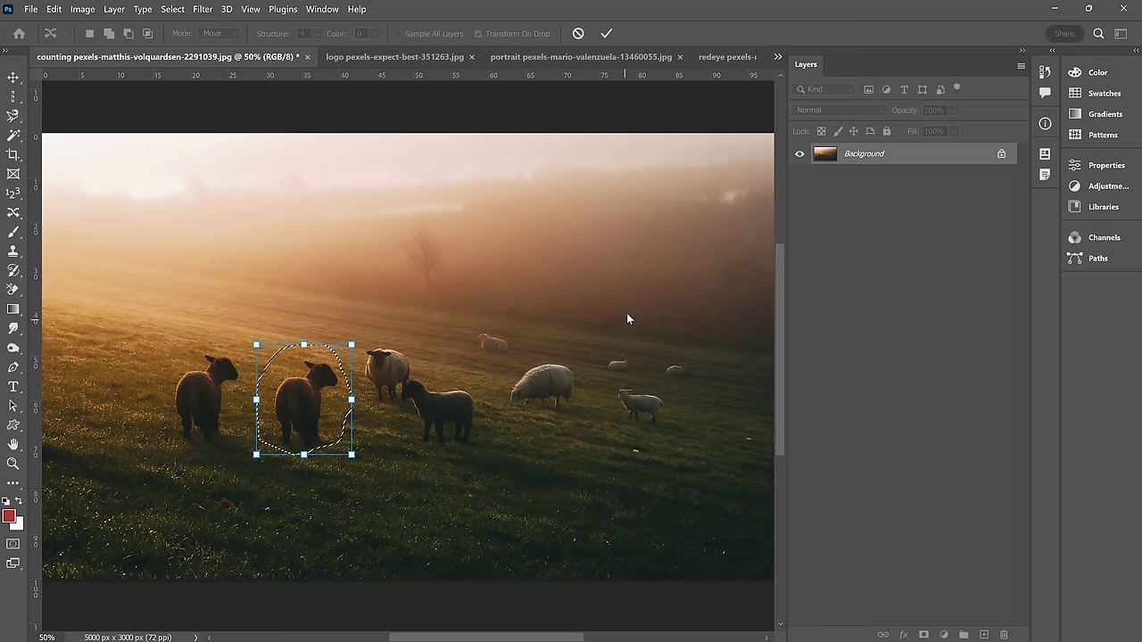
left_click(606, 33)
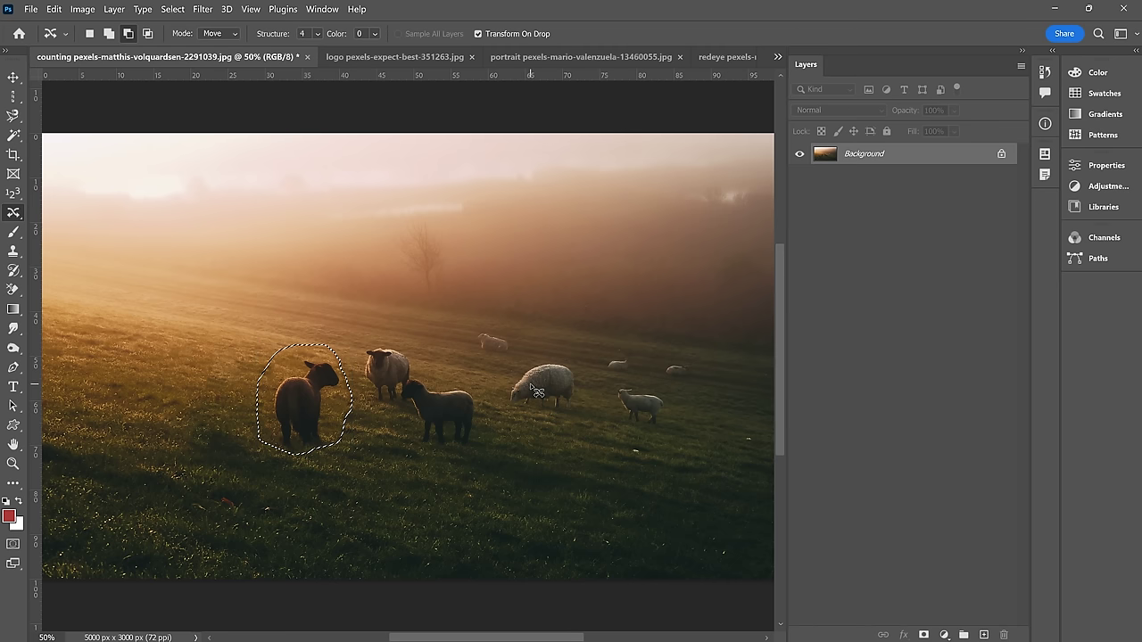
key("ctrl+d")
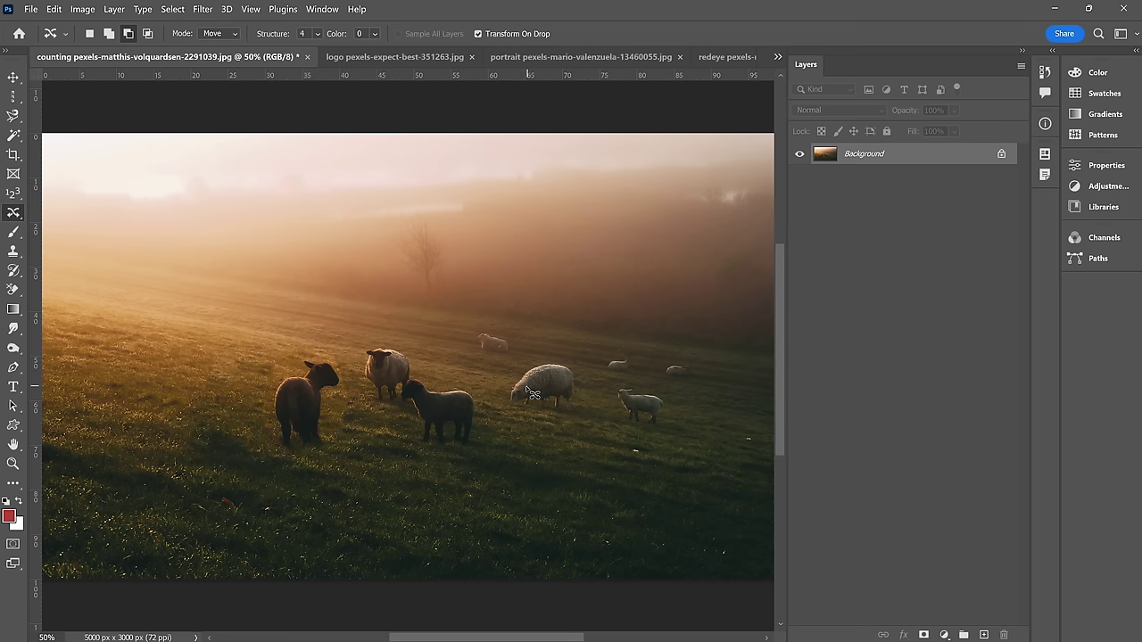
scroll(306, 396, "up", 2)
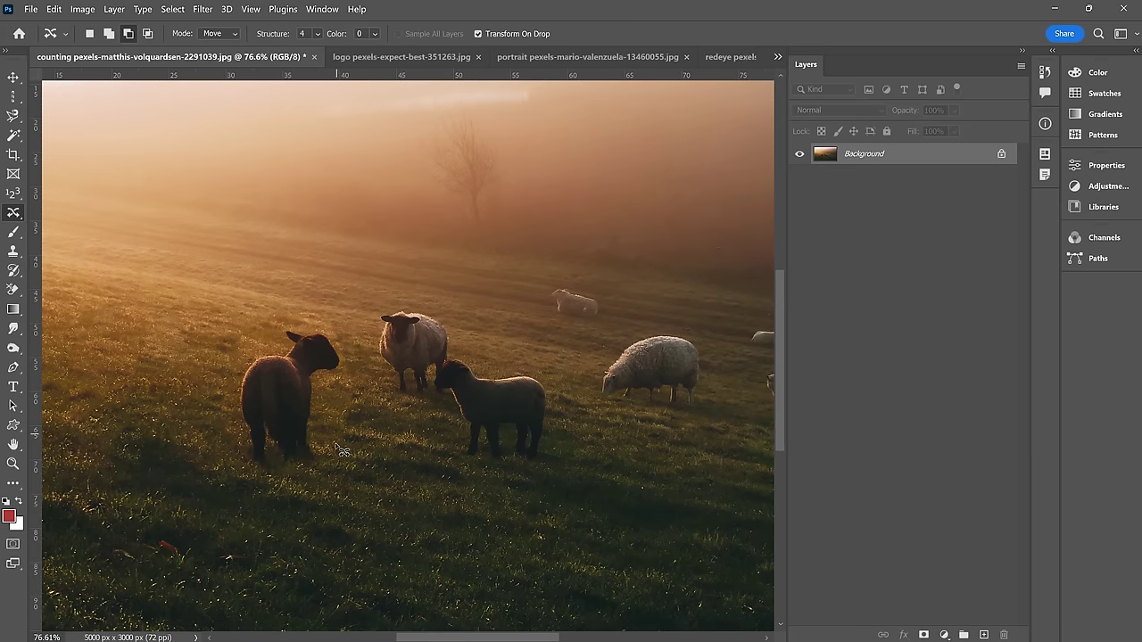
scroll(329, 455, "down", 2)
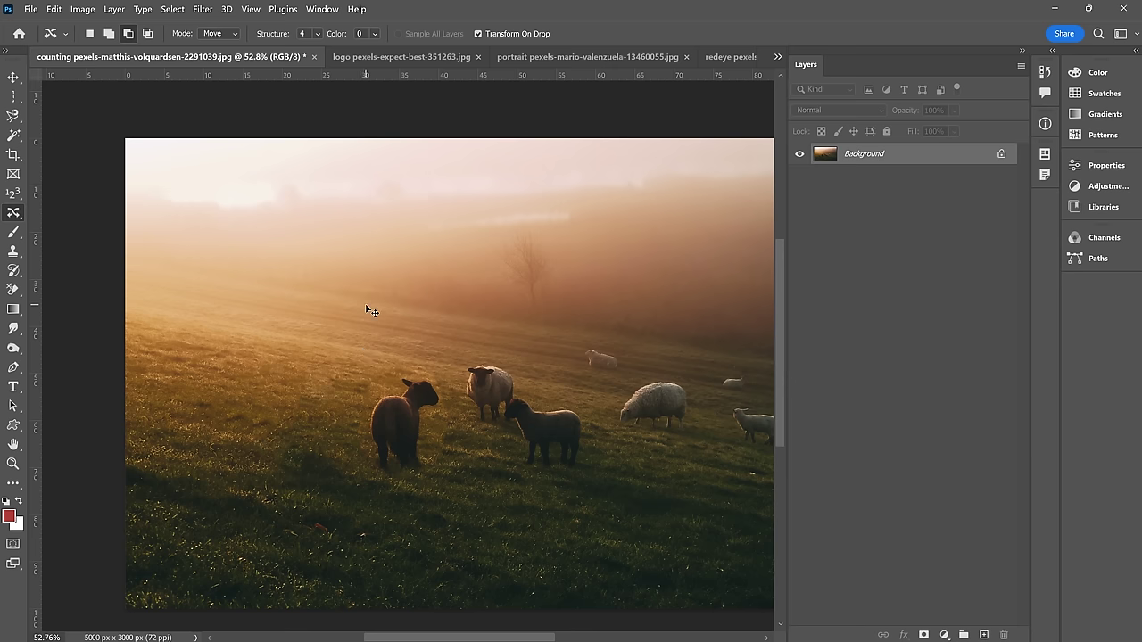
key("ctrl+shift+z")
key("ctrl+d")
Step: In redeye pexels-rfstudio-3819624.jpg, correct both red pupils with the Red Eye Tool at 50% pupil size and 50% darken amount
right_click(13, 213)
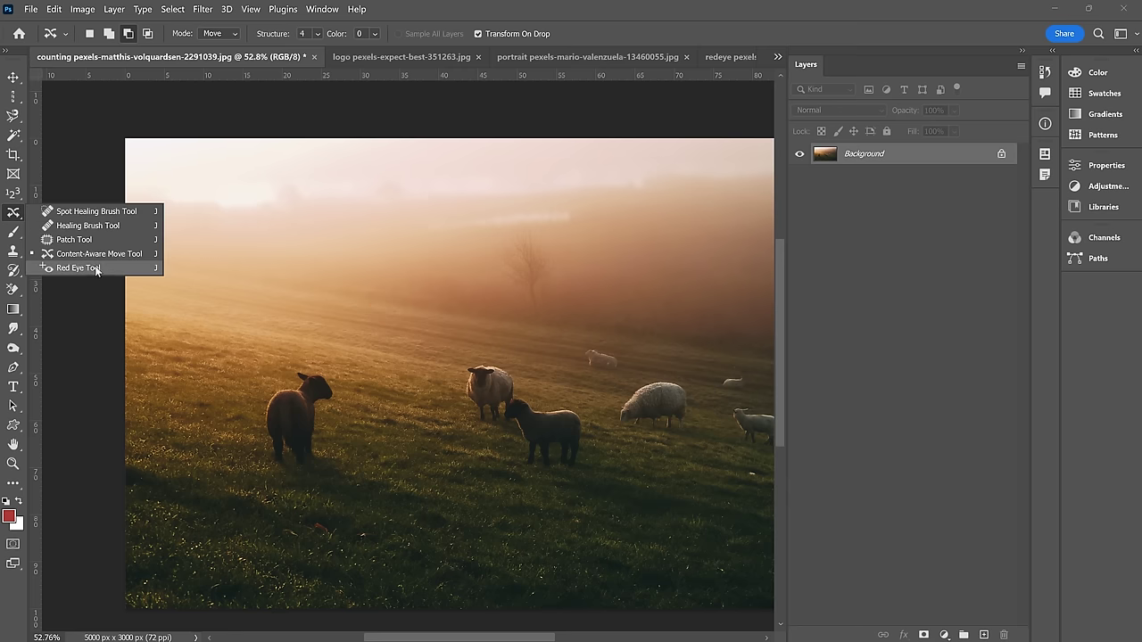
left_click(93, 270)
left_click(777, 59)
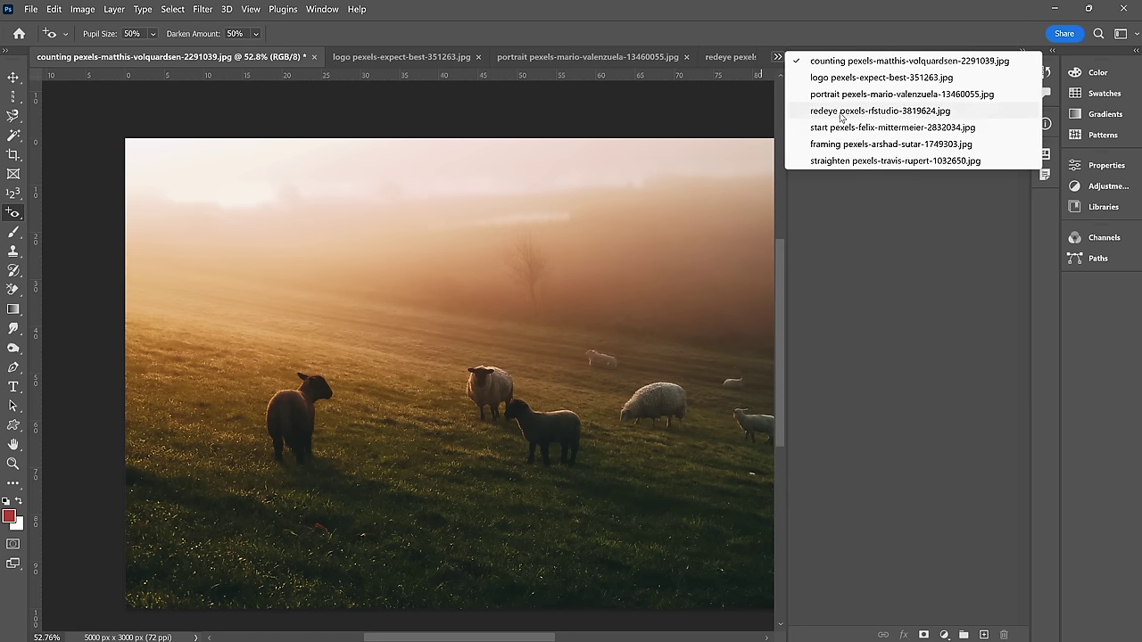
left_click(891, 111)
scroll(434, 403, "up", 2)
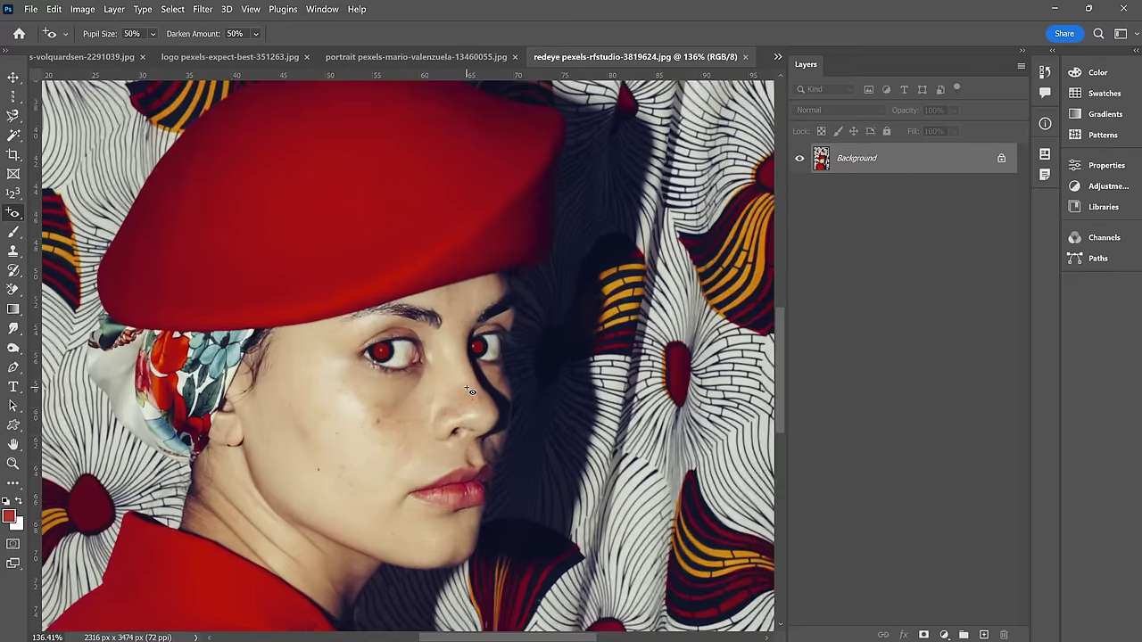
left_click(374, 349)
left_click(479, 344)
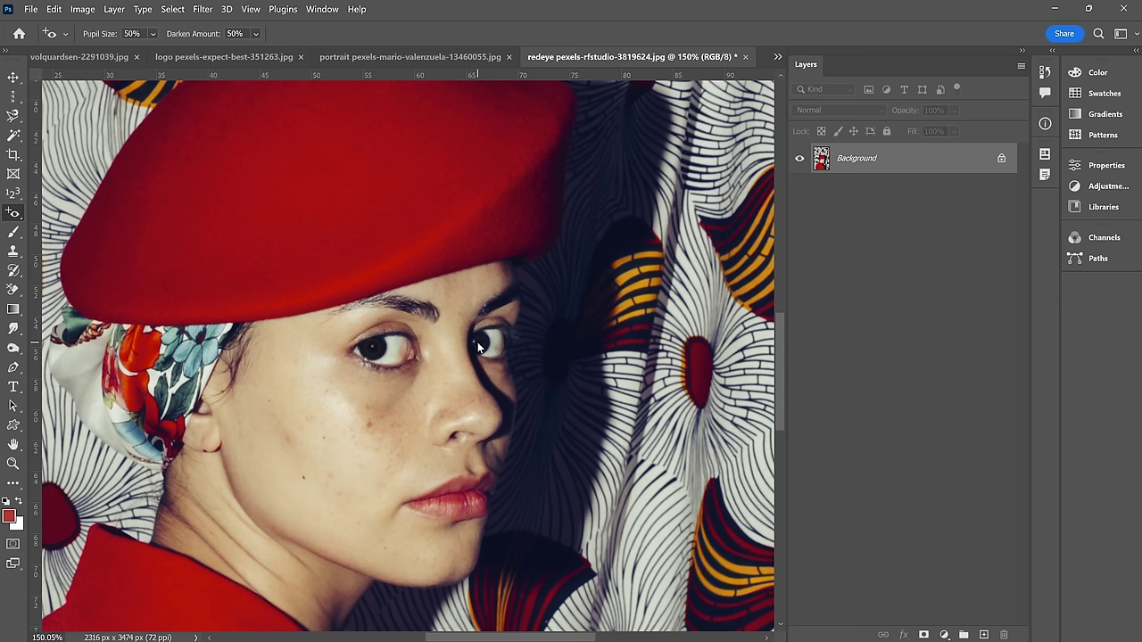
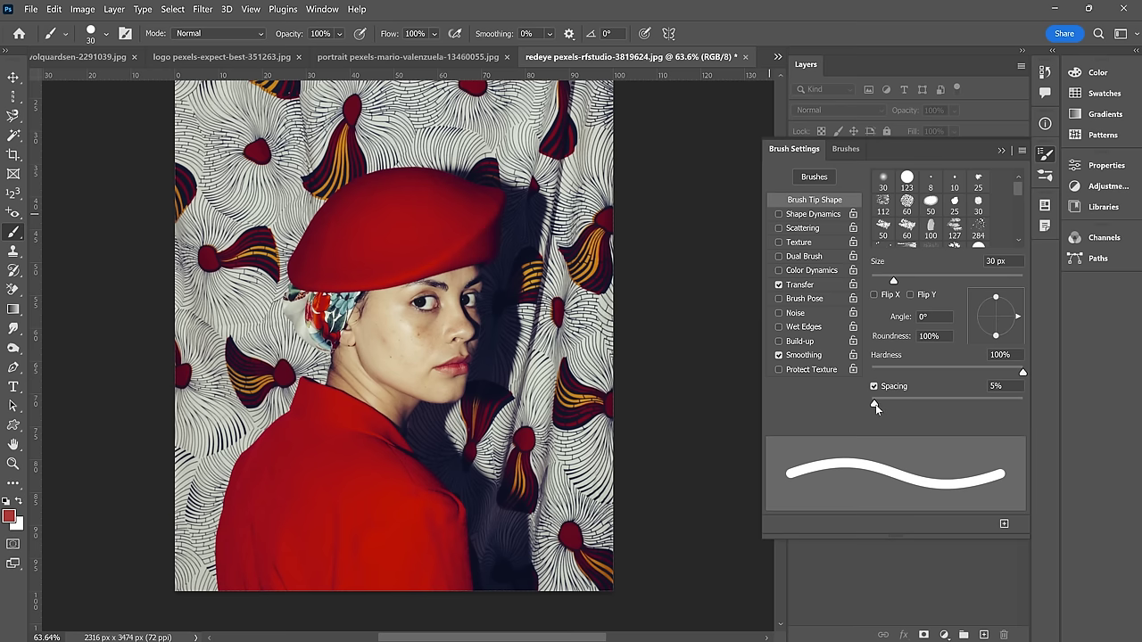
Step: Close the detailed brush settings and set the 30 px brush's hardness to 0%
left_click(979, 105)
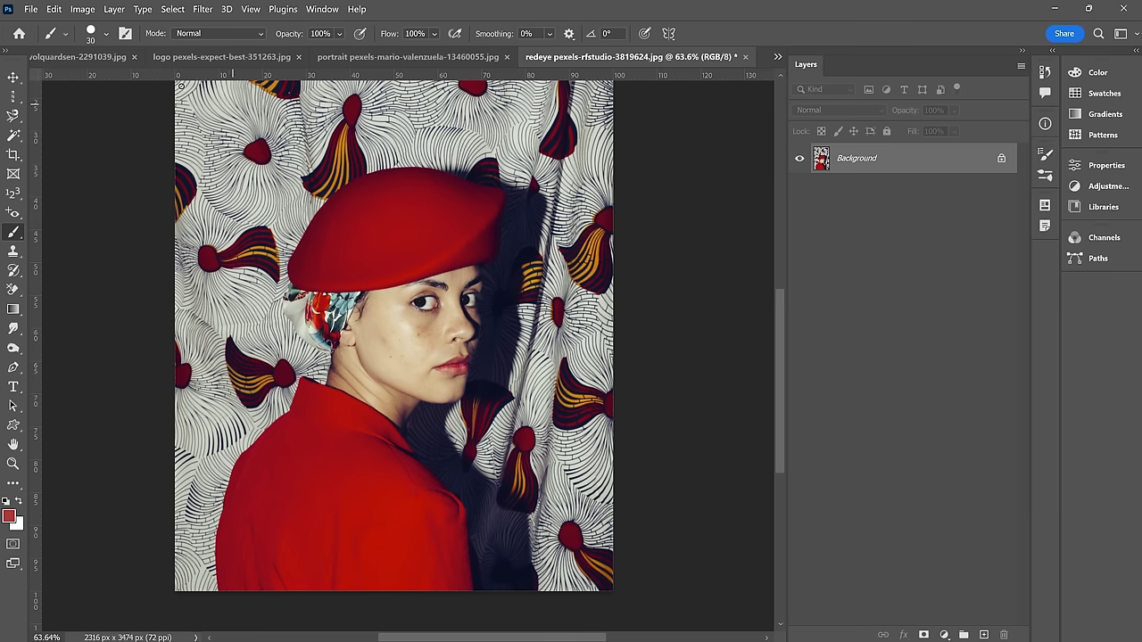
left_click(105, 34)
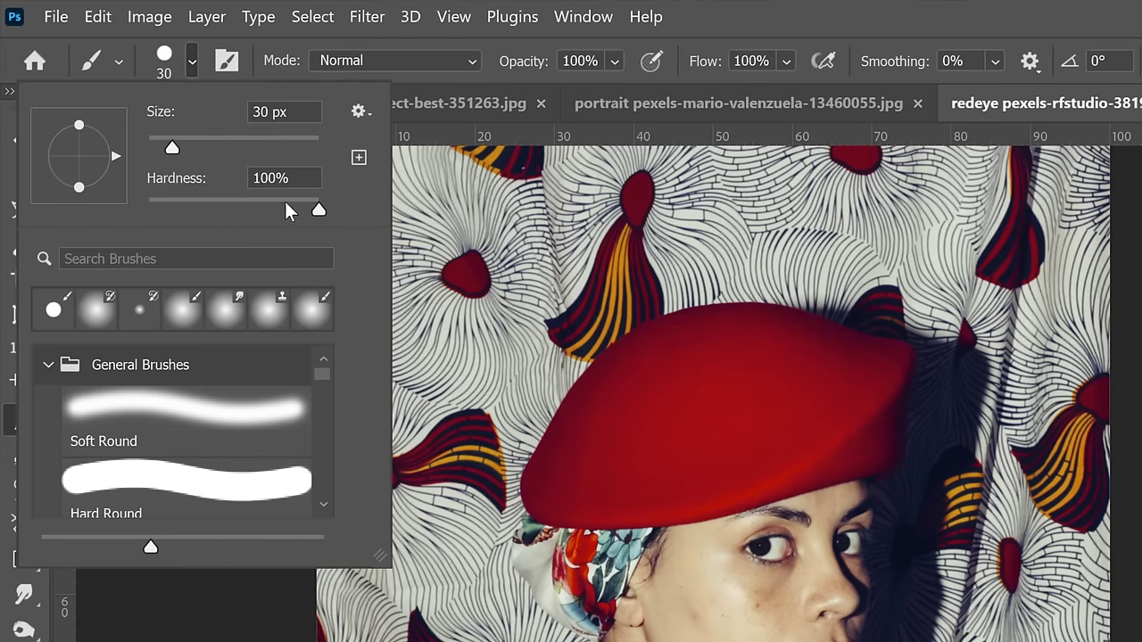
left_click_drag(290, 203, 44, 212)
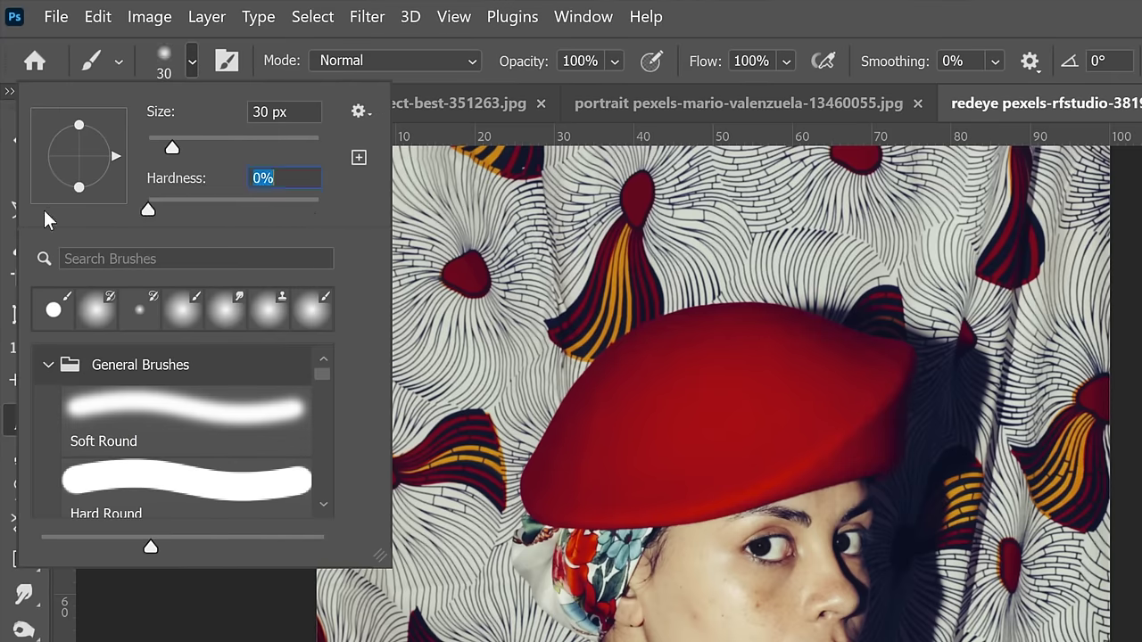
left_click(192, 64)
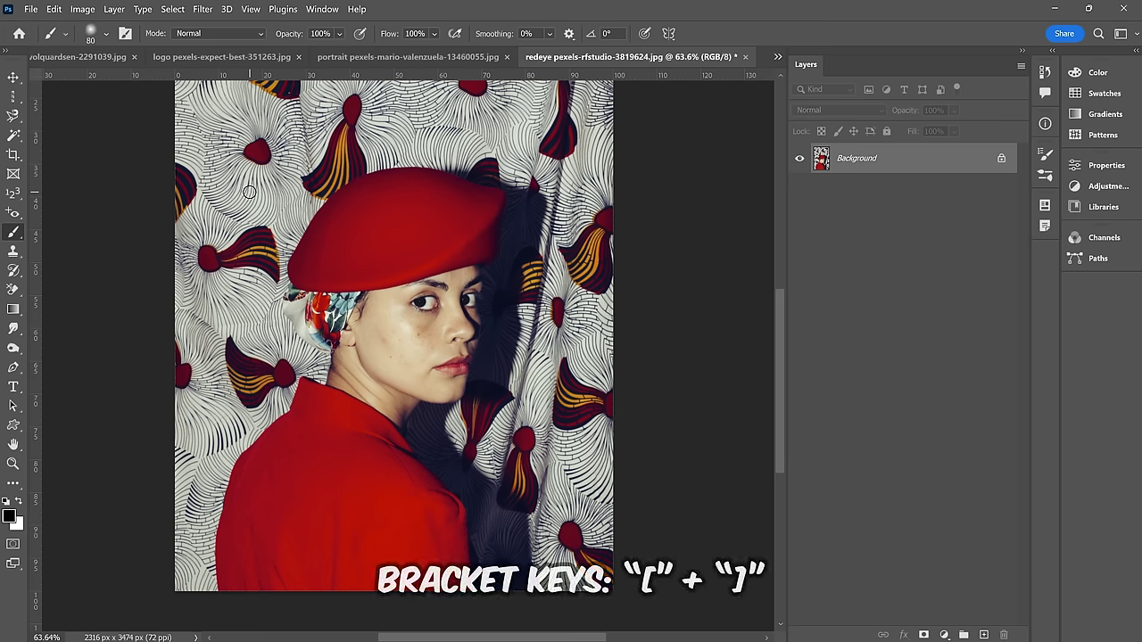
Step: Enlarge the soft brush to 500 px and paint a single black dab over the red spot at the backdrop's upper left
key("bracketright")
key("bracketright")
key("bracketright")
key("bracketright")
key("bracketright")
key("bracketright")
key("bracketright")
key("bracketright")
key("bracketright")
key("bracketright")
key("bracketright")
key("bracketright")
key("bracketright")
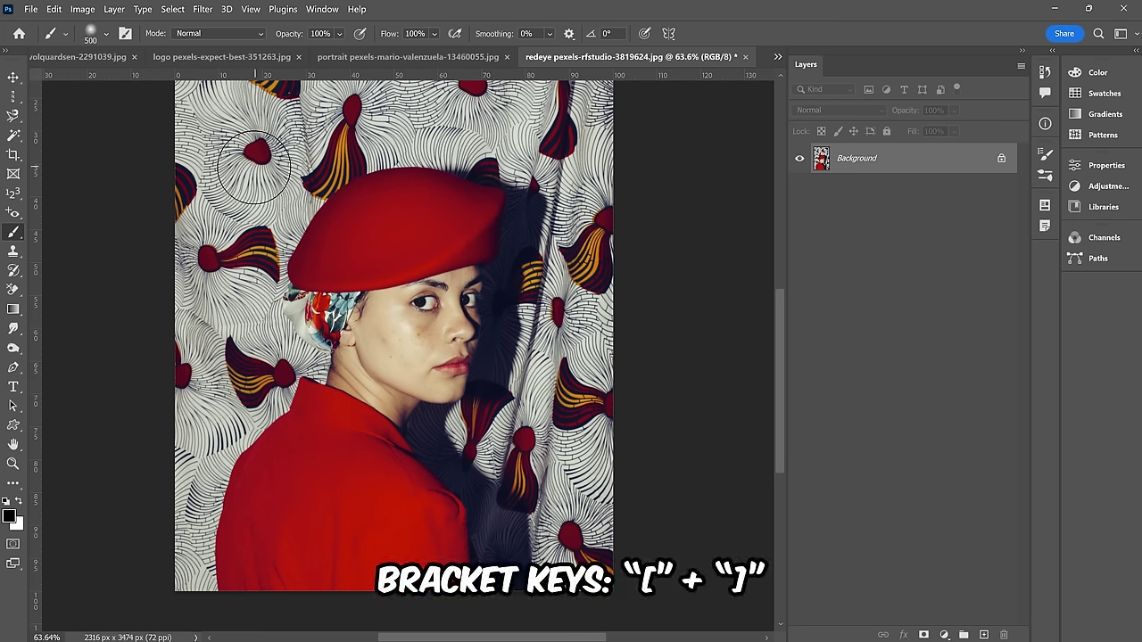
left_click(254, 161)
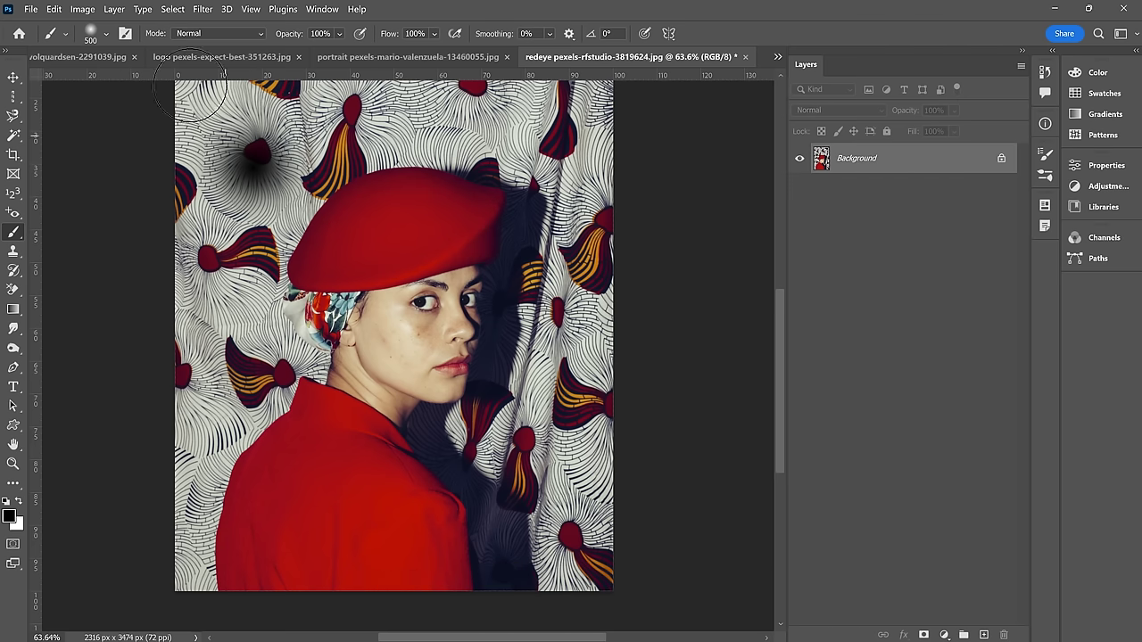
Step: Set the brush hardness to 100% and paint one hard-edged black dab on the backdrop left of the woman's shoulder
left_click(107, 36)
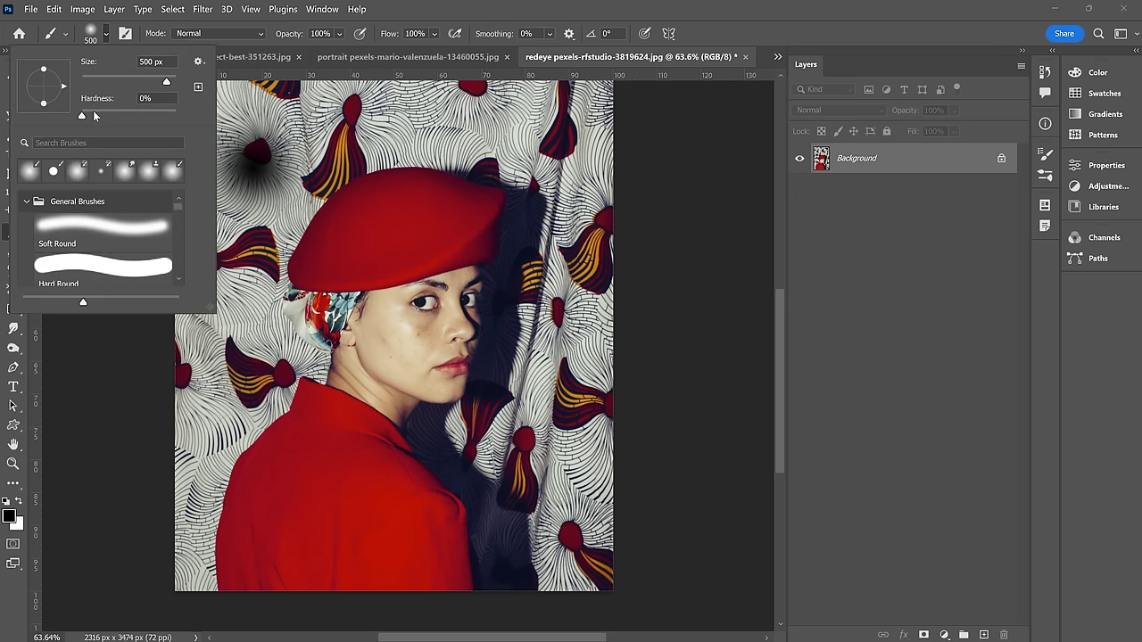
left_click_drag(78, 114, 122, 113)
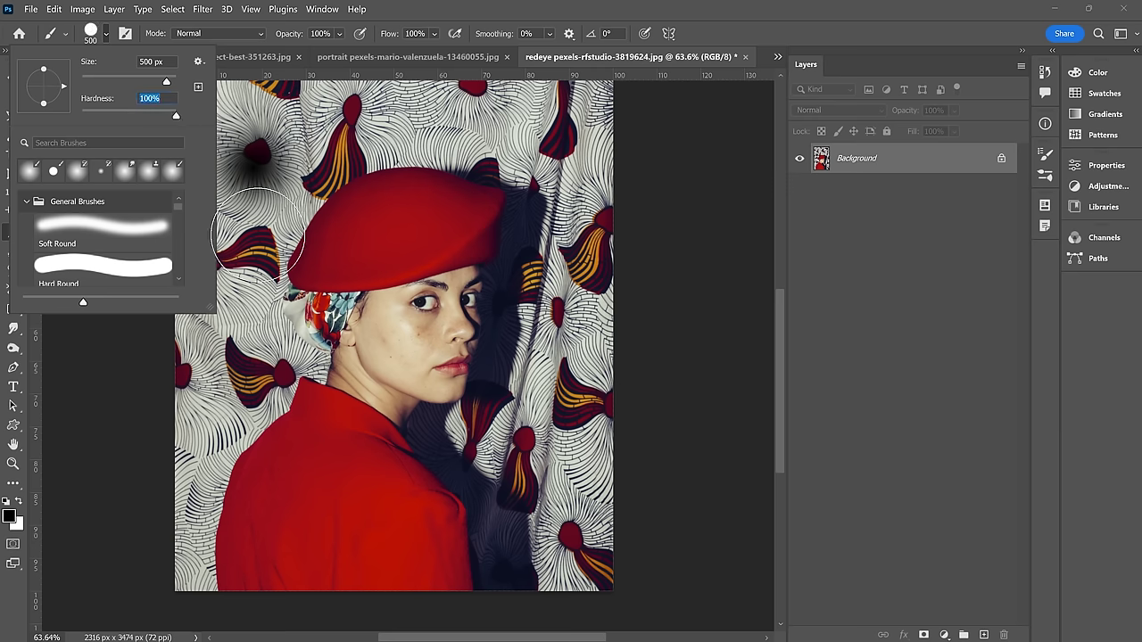
left_click(228, 386)
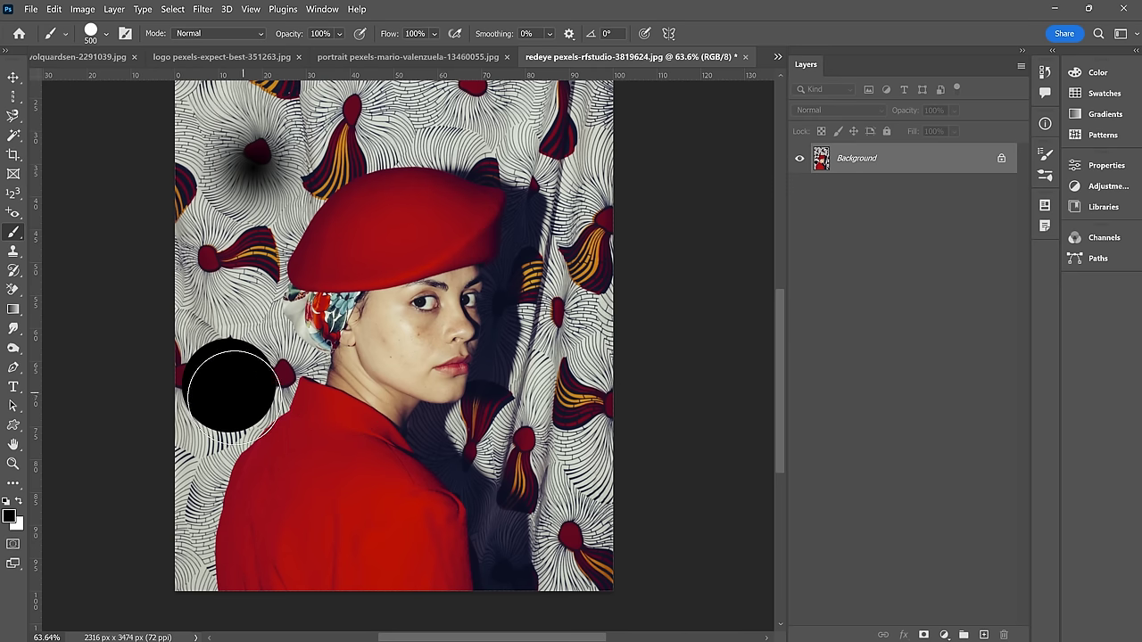
Step: Scribble a black stroke across the portrait with a 175 px brush, and undo all three brush marks
key("bracketleft")
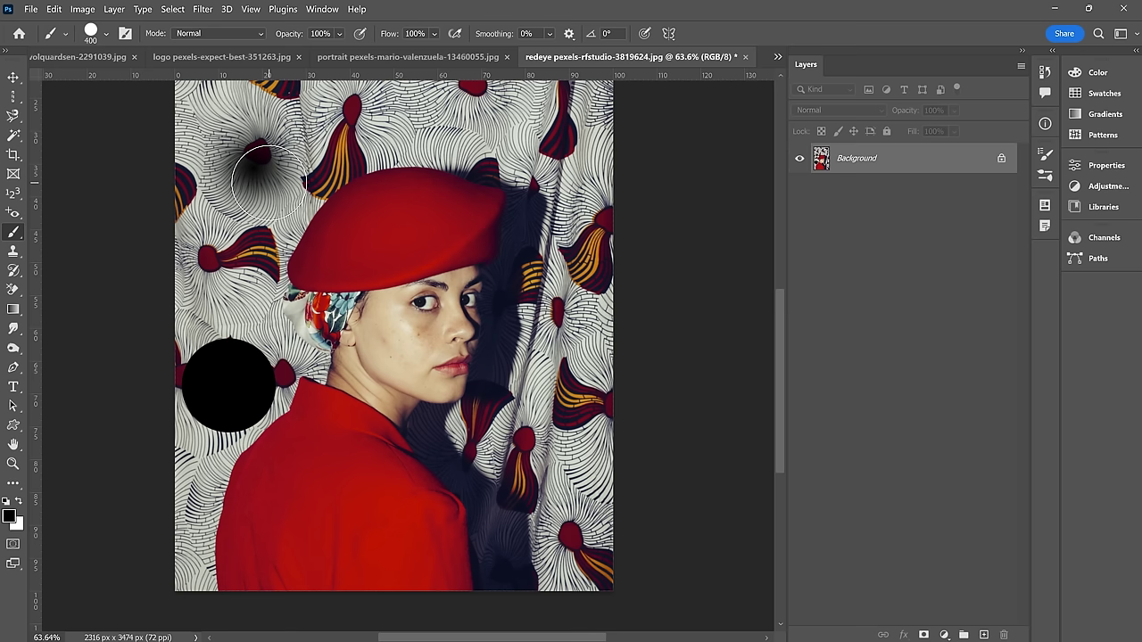
key("bracketleft")
key("bracketleft")
key("bracketleft")
key("bracketleft")
mouse_move(244, 259)
left_mouse_down()
mouse_move(319, 228)
mouse_move(415, 232)
mouse_move(314, 329)
mouse_move(436, 379)
mouse_move(364, 430)
mouse_move(273, 466)
mouse_move(421, 517)
mouse_move(490, 504)
mouse_move(333, 383)
mouse_move(314, 434)
mouse_move(487, 512)
left_mouse_up()
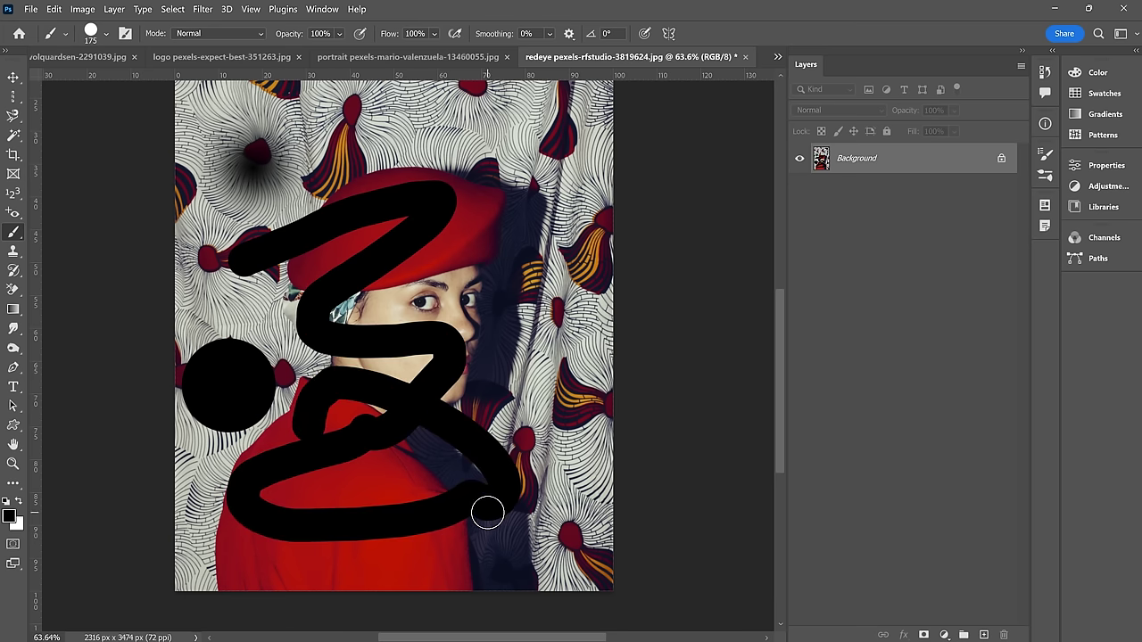
key("ctrl+z")
key("ctrl+z")
key("ctrl+z")
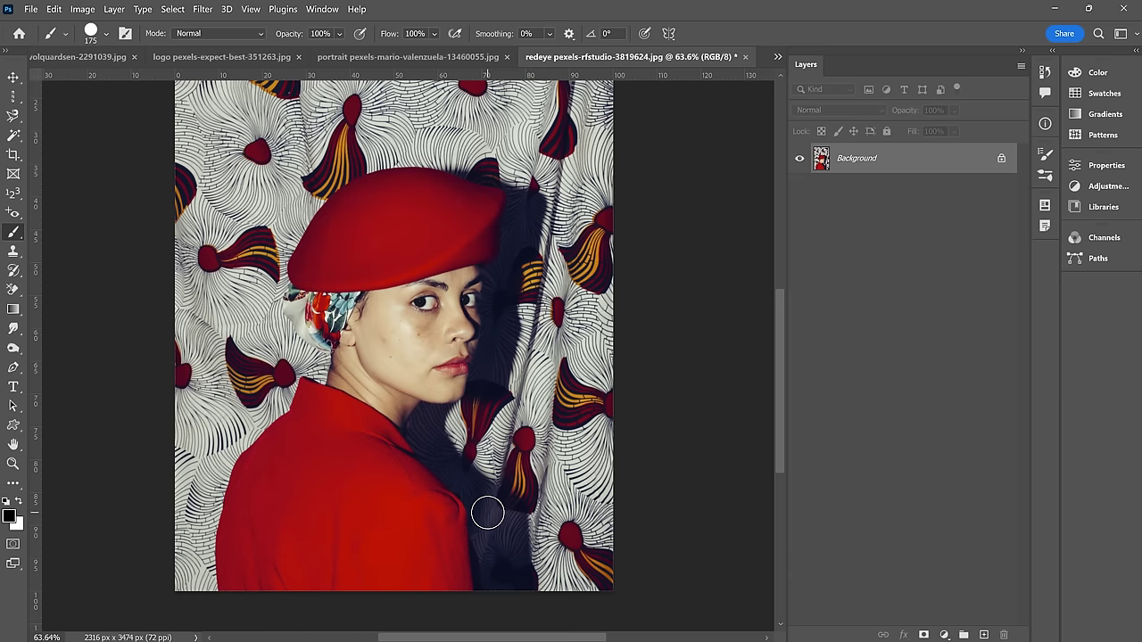
Step: Switch to the Pencil Tool and set its tip to 66 px with 0% hardness
right_click(13, 232)
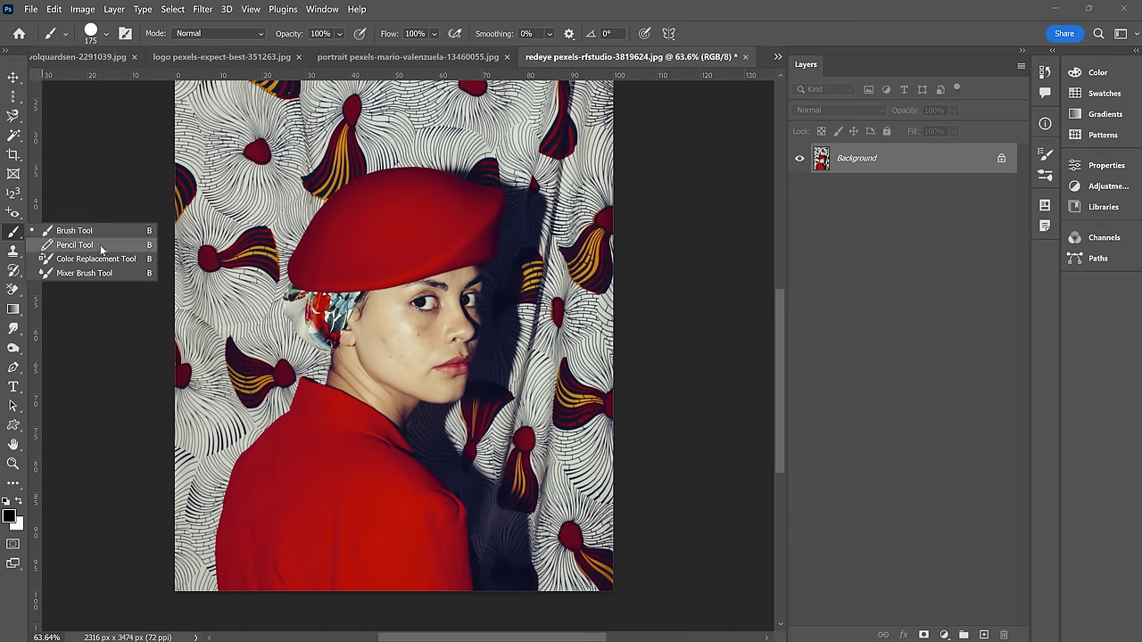
left_click(100, 245)
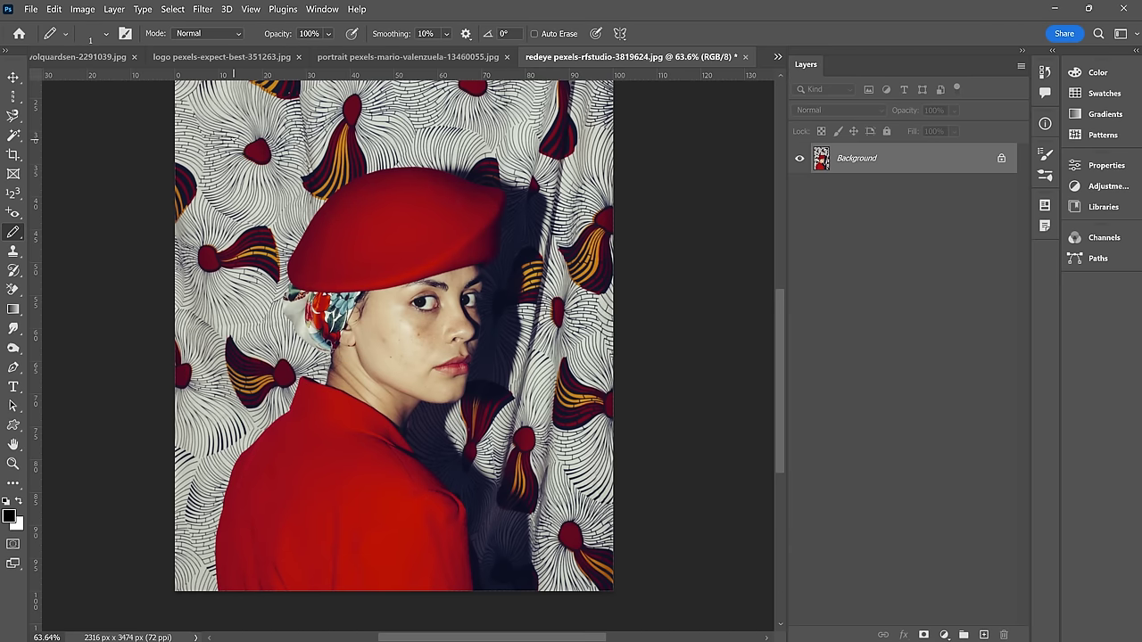
left_click(105, 33)
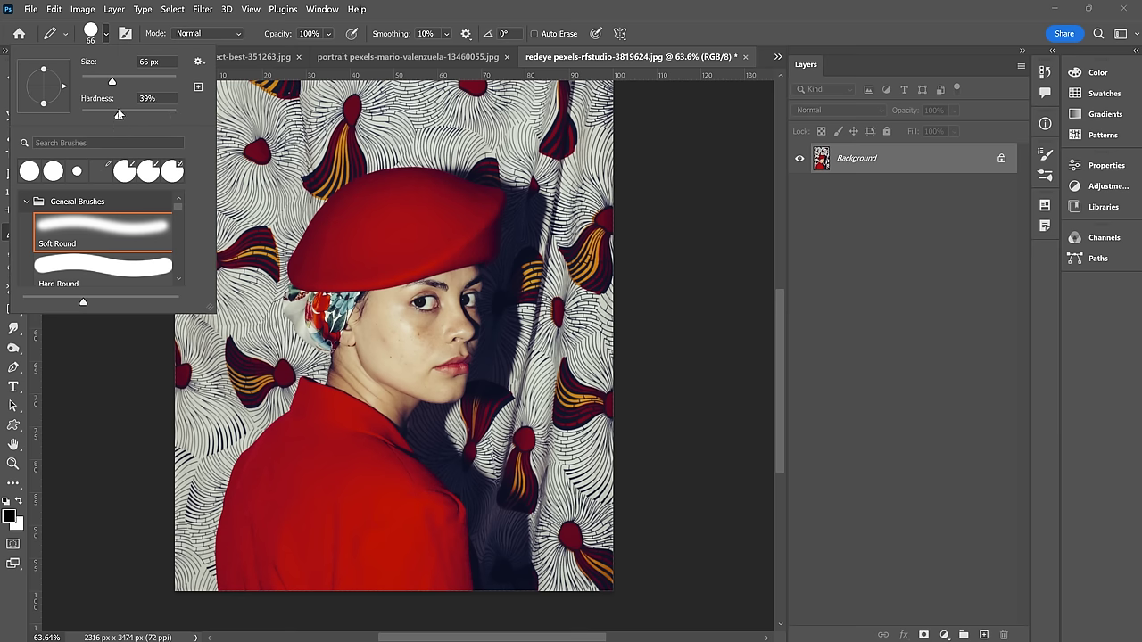
left_click_drag(159, 122, 13, 128)
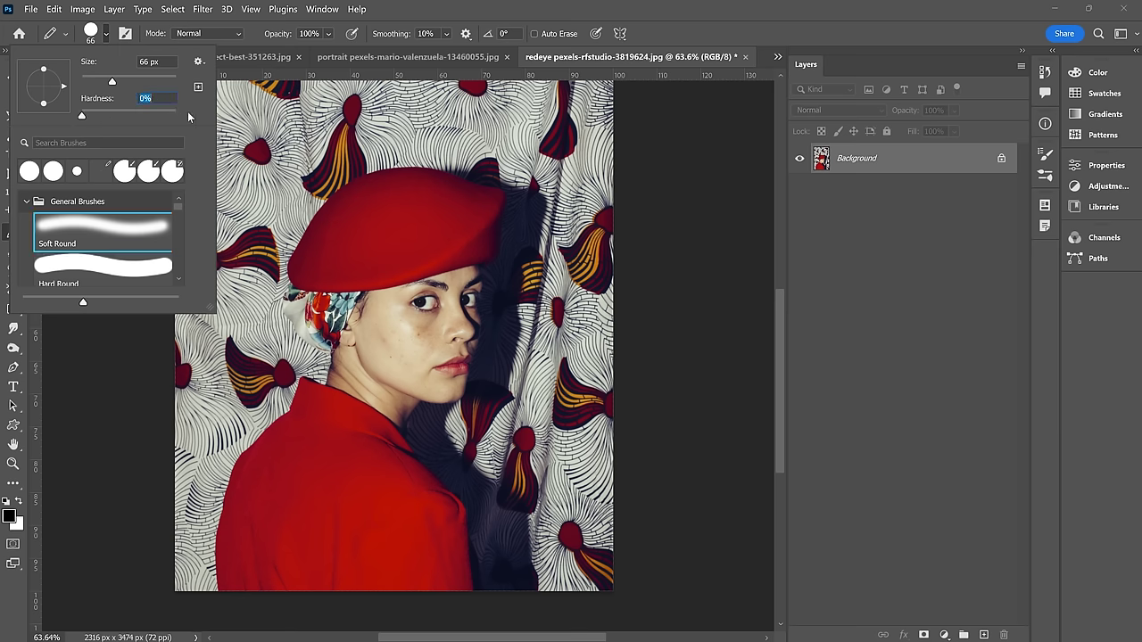
Step: Scribble black pencil lines over the patterned backdrop left of the beret
left_click(239, 136)
mouse_move(273, 121)
left_mouse_down()
mouse_move(224, 173)
mouse_move(246, 209)
mouse_move(339, 127)
left_mouse_up()
mouse_move(251, 156)
left_mouse_down()
mouse_move(196, 119)
mouse_move(215, 304)
mouse_move(272, 239)
left_mouse_up()
mouse_move(239, 290)
left_mouse_down()
mouse_move(200, 365)
mouse_move(185, 254)
mouse_move(241, 125)
left_mouse_up()
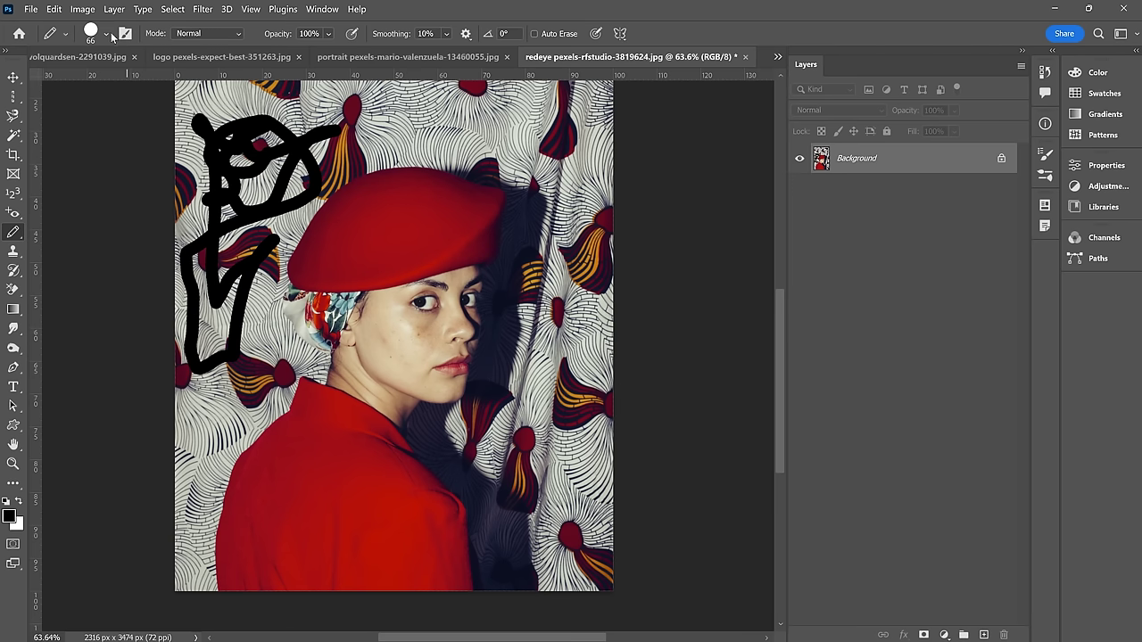
Step: Scribble thinner lines above the beret with a 32 px pencil, and undo all the pencil strokes
left_click(106, 34)
left_click_drag(125, 76, 92, 80)
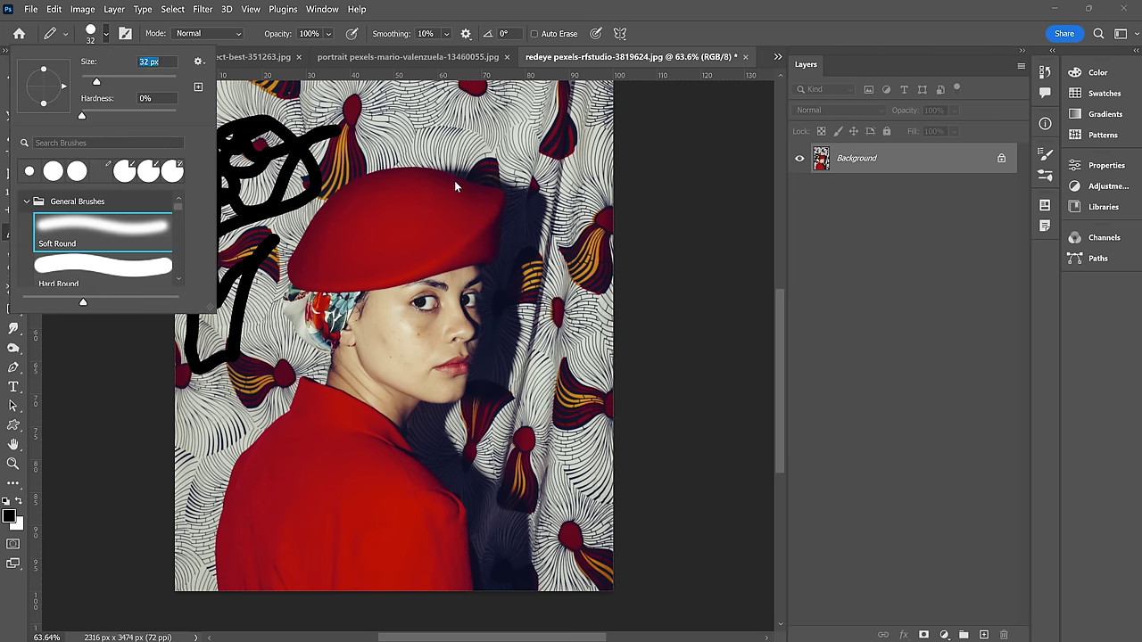
left_click(419, 113)
mouse_move(419, 113)
left_mouse_down()
mouse_move(487, 148)
mouse_move(365, 140)
mouse_move(318, 89)
mouse_move(211, 111)
mouse_move(457, 109)
left_mouse_up()
left_click_drag(355, 139, 357, 136)
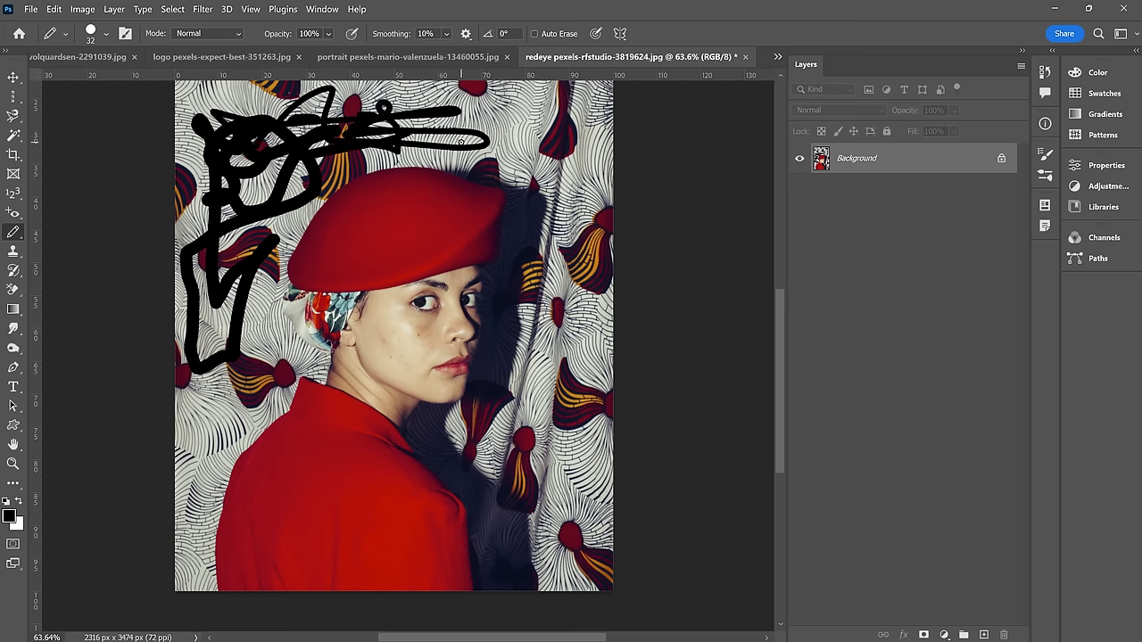
key("ctrl+z")
key("ctrl+z")
key("ctrl+z")
Step: Switch to the Color Replacement Tool and set the foreground color to bright green, 00ff00
right_click(13, 231)
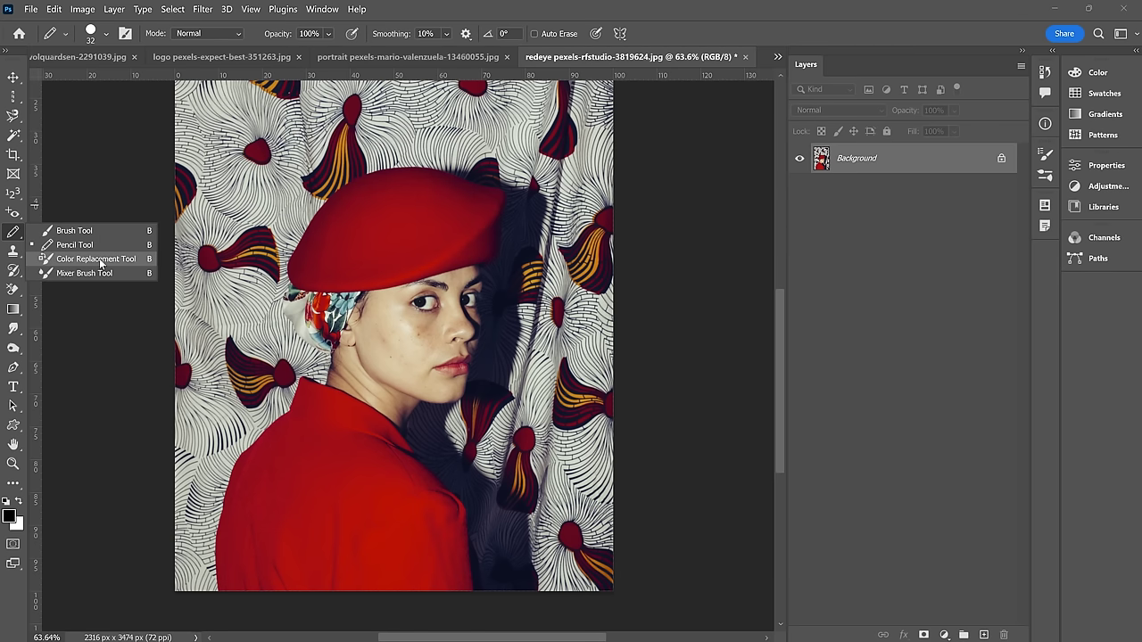
left_click(98, 258)
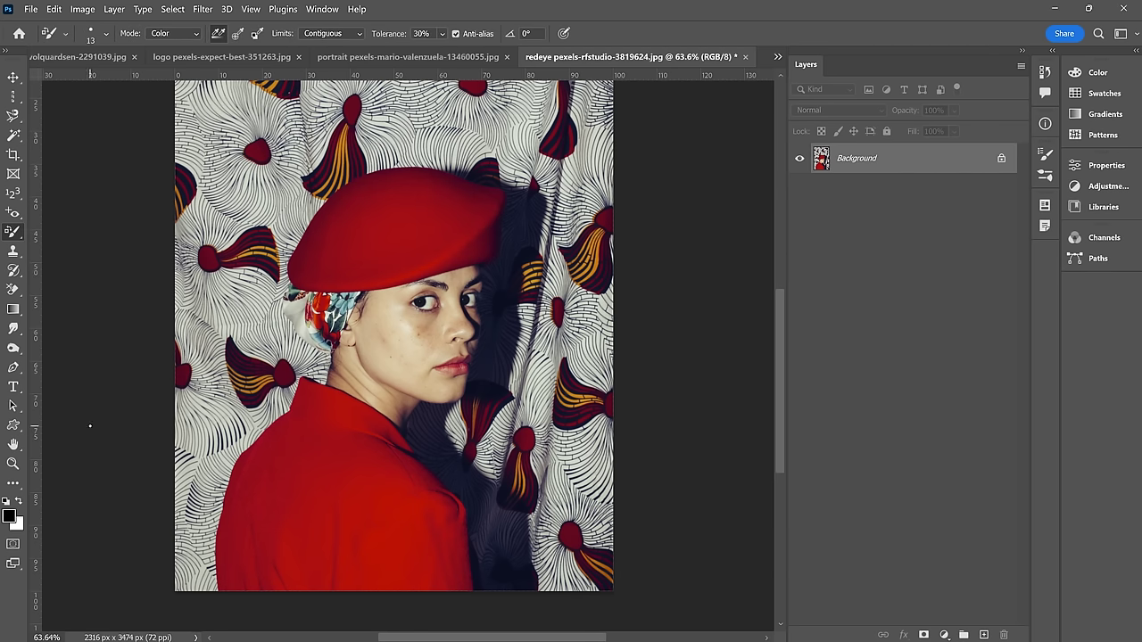
left_click(8, 516)
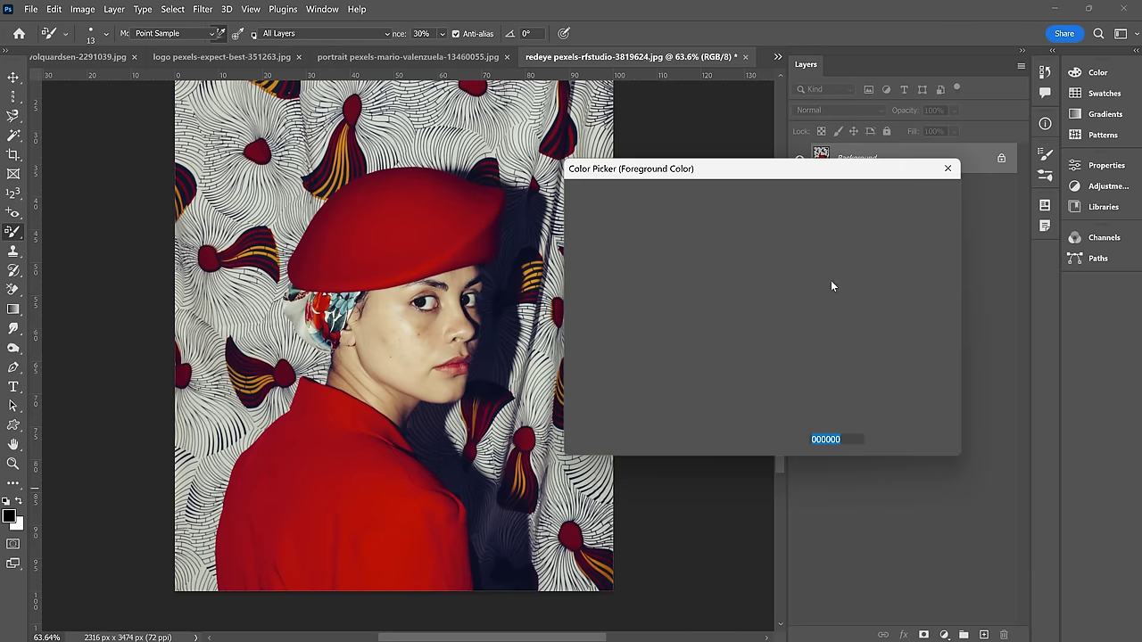
mouse_move(788, 302)
left_mouse_down()
mouse_move(775, 298)
mouse_move(775, 340)
mouse_move(889, 71)
left_mouse_up()
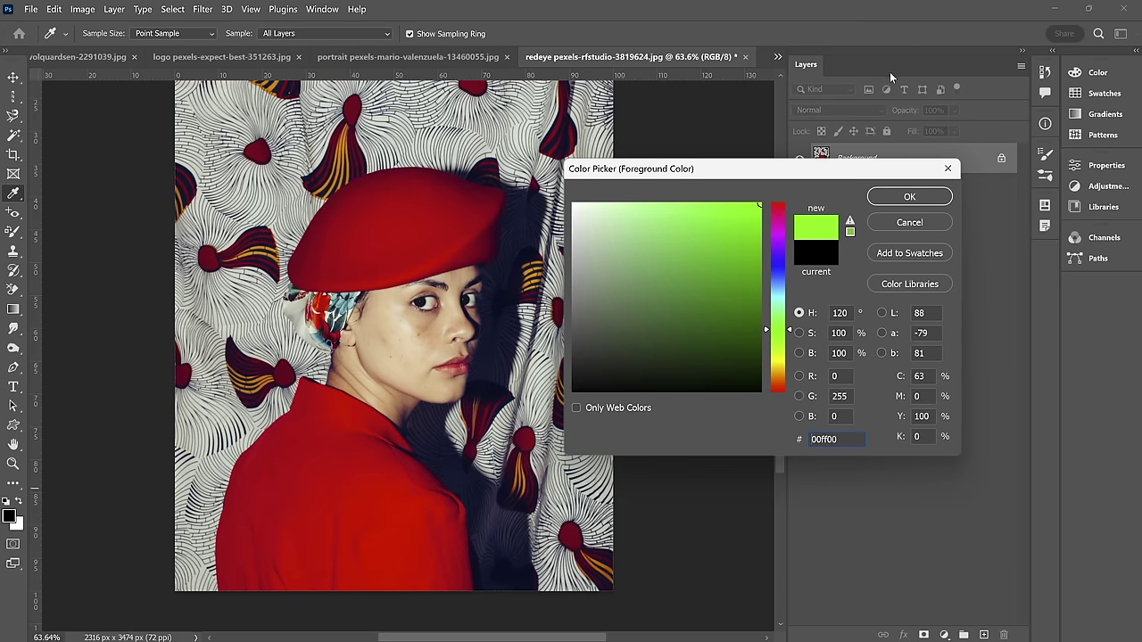
left_click(909, 198)
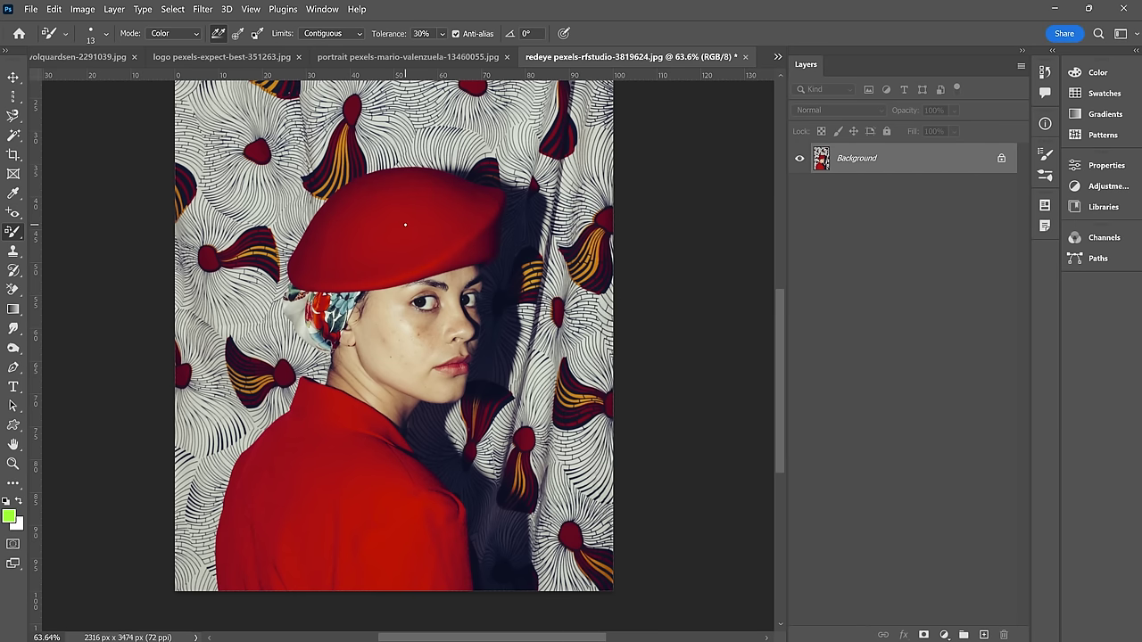
Step: Recolor the red beret and part of the jacket green with a 200 px Color Replacement brush, and revert the image
key("bracketright")
key("bracketright")
key("bracketright")
key("bracketright")
key("bracketright")
key("bracketright")
key("bracketright")
key("bracketright")
key("bracketright")
key("bracketright")
key("bracketright")
key("bracketright")
key("bracketright")
left_click(415, 221)
mouse_move(416, 221)
left_mouse_down()
mouse_move(400, 184)
mouse_move(484, 195)
mouse_move(481, 244)
mouse_move(367, 277)
mouse_move(315, 280)
mouse_move(329, 277)
mouse_move(302, 269)
mouse_move(343, 200)
mouse_move(385, 182)
mouse_move(359, 233)
mouse_move(493, 191)
left_mouse_up()
mouse_move(356, 482)
left_mouse_down()
mouse_move(316, 411)
mouse_move(331, 402)
mouse_move(382, 438)
mouse_move(445, 517)
mouse_move(456, 512)
mouse_move(408, 454)
mouse_move(438, 485)
mouse_move(348, 479)
mouse_move(355, 447)
mouse_move(282, 500)
mouse_move(301, 484)
mouse_move(331, 528)
mouse_move(459, 545)
left_mouse_up()
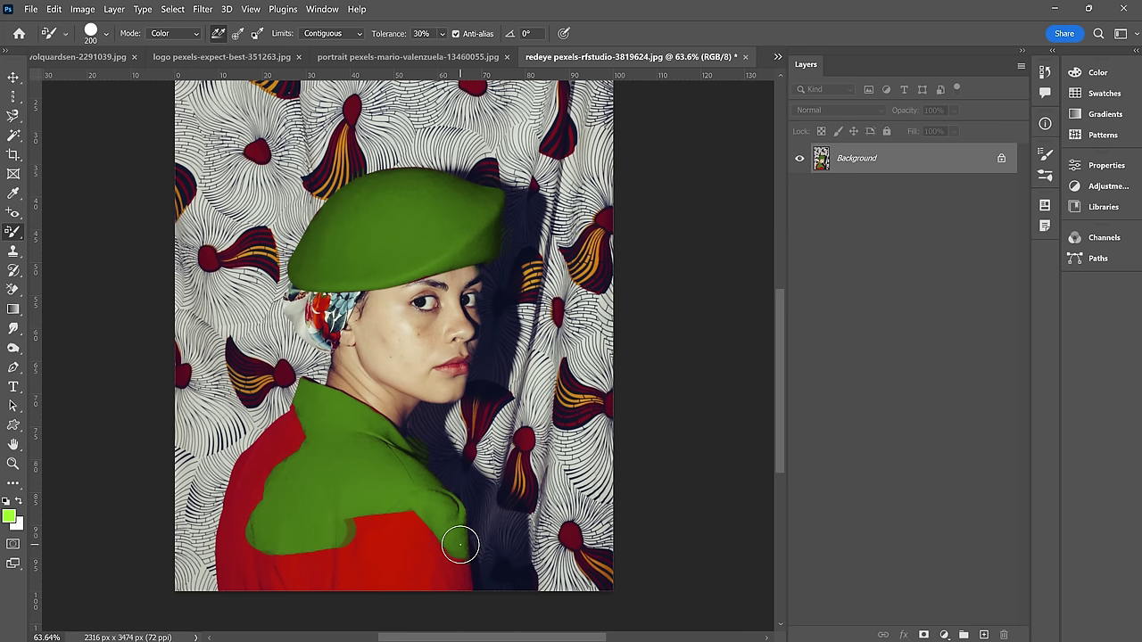
key("F12")
Step: Switch to the Mixer Brush Tool and set its paint color to a saturated blue
right_click(13, 231)
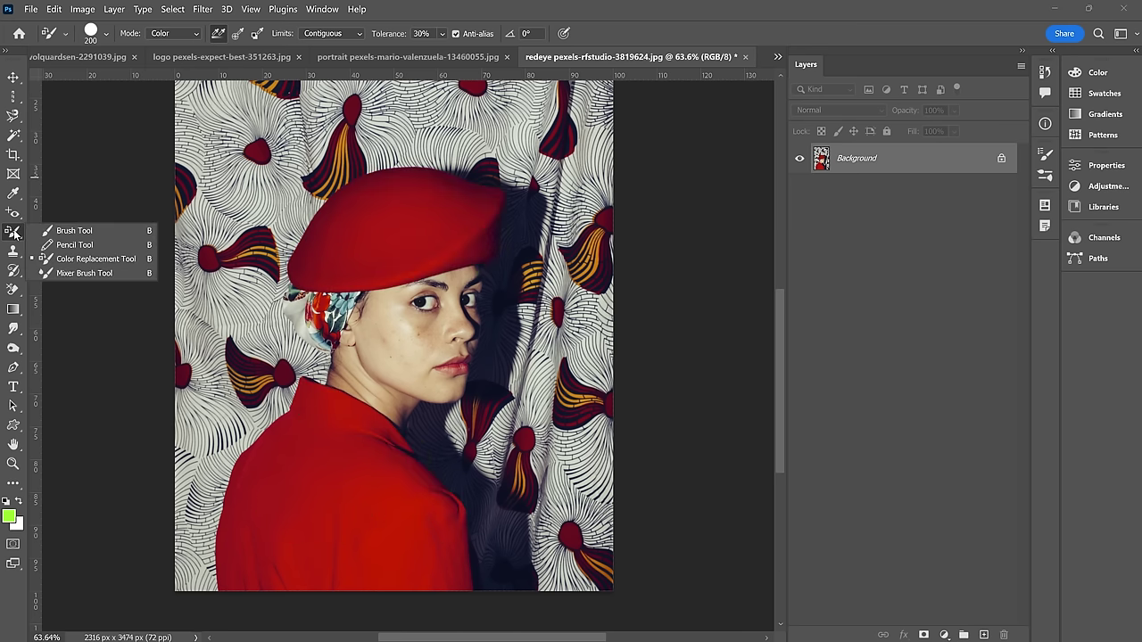
left_click(99, 273)
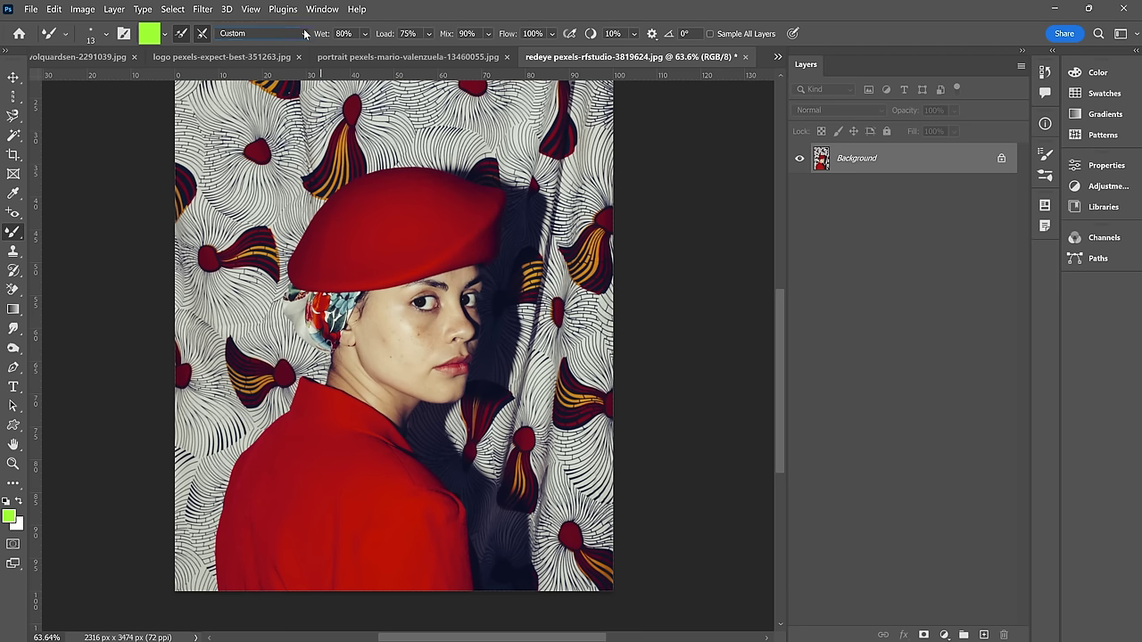
left_click(166, 34)
left_click(148, 33)
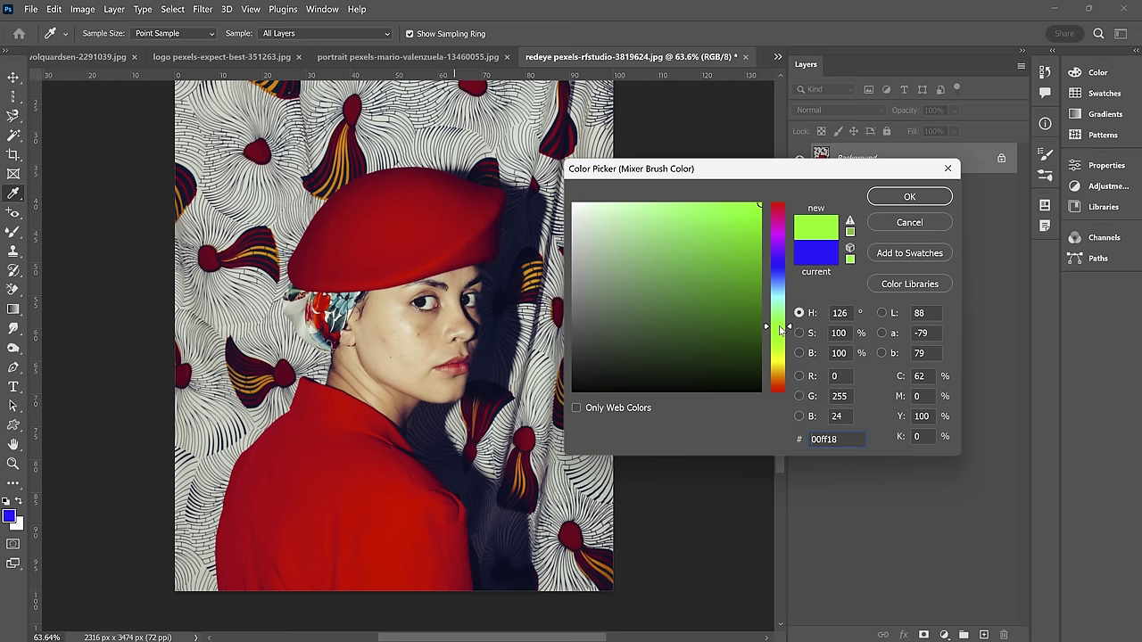
left_click_drag(779, 330, 784, 266)
left_click(909, 197)
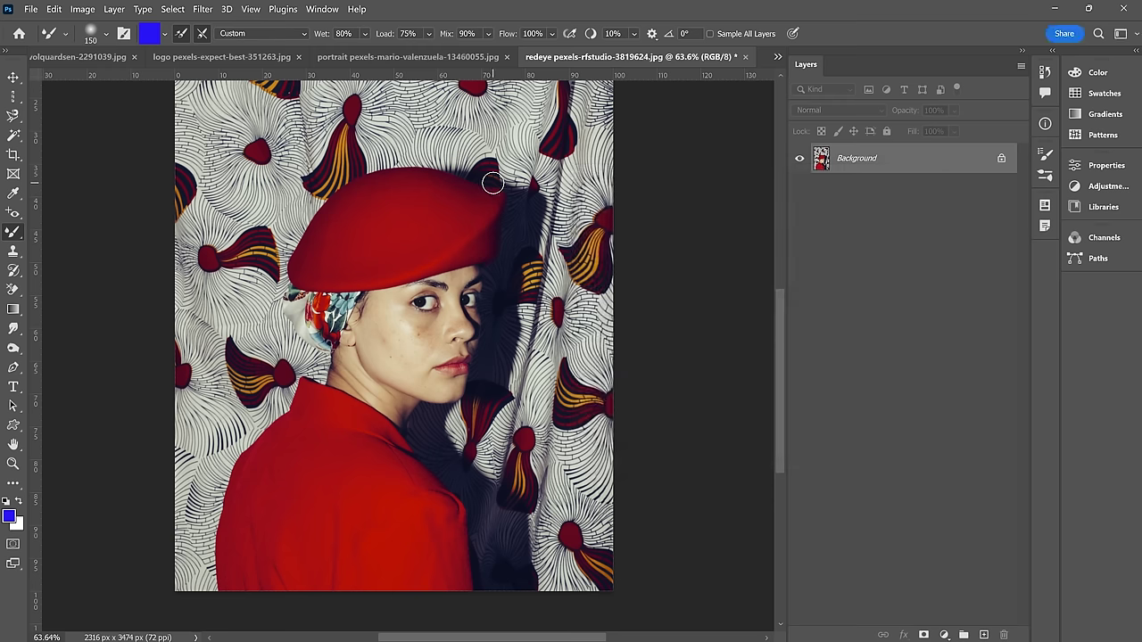
Step: Blend blue paint into the beret and smear across the face with a 200 px Mixer Brush, and revert the image
key("bracketright")
key("bracketright")
scroll(435, 213, "up", 3)
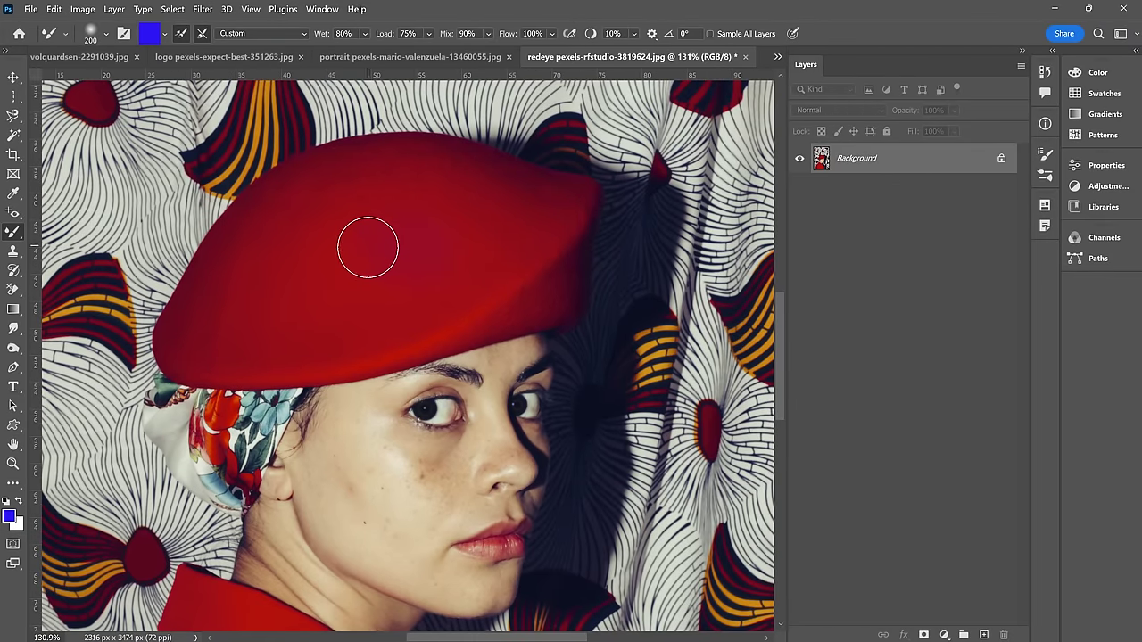
mouse_move(407, 268)
left_mouse_down()
mouse_move(396, 234)
mouse_move(317, 244)
mouse_move(316, 261)
mouse_move(356, 284)
mouse_move(336, 257)
mouse_move(285, 281)
mouse_move(328, 306)
mouse_move(359, 288)
mouse_move(292, 296)
mouse_move(312, 331)
mouse_move(388, 328)
mouse_move(426, 280)
mouse_move(398, 290)
mouse_move(464, 281)
mouse_move(500, 256)
mouse_move(473, 206)
mouse_move(461, 235)
mouse_move(491, 195)
mouse_move(389, 201)
mouse_move(419, 197)
mouse_move(358, 183)
mouse_move(331, 212)
mouse_move(379, 208)
mouse_move(307, 195)
mouse_move(301, 237)
mouse_move(338, 218)
mouse_move(246, 247)
mouse_move(217, 306)
mouse_move(278, 285)
mouse_move(227, 306)
mouse_move(296, 323)
mouse_move(252, 297)
mouse_move(186, 345)
mouse_move(238, 262)
mouse_move(325, 180)
mouse_move(291, 202)
mouse_move(385, 172)
mouse_move(475, 172)
mouse_move(563, 196)
mouse_move(539, 228)
mouse_move(461, 281)
mouse_move(391, 311)
mouse_move(434, 233)
left_mouse_up()
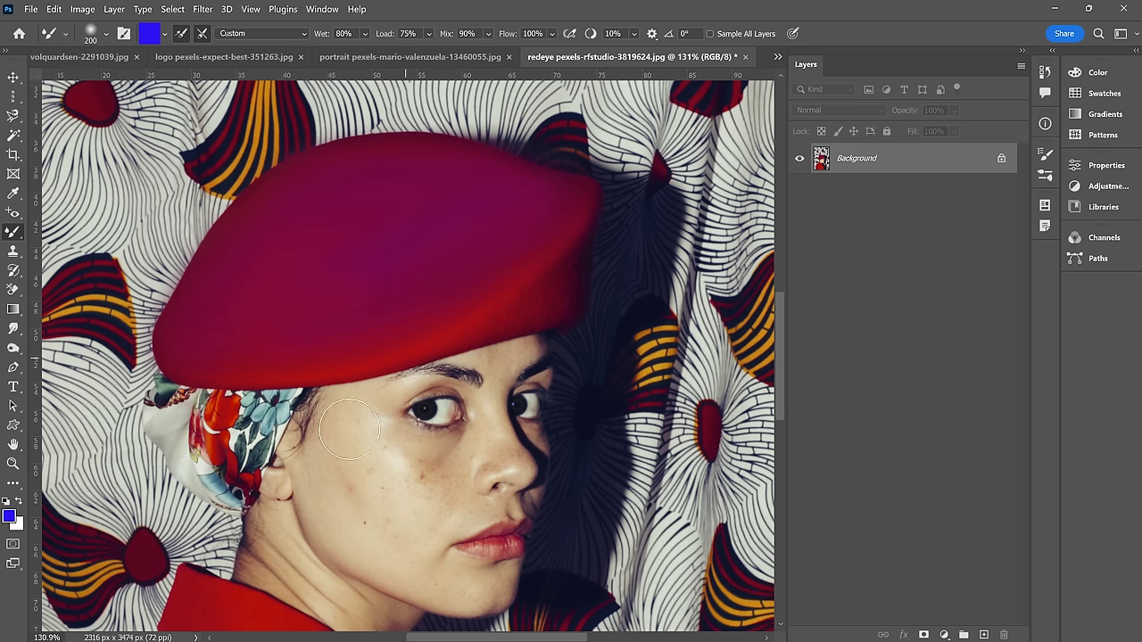
mouse_move(358, 483)
left_mouse_down()
mouse_move(379, 502)
mouse_move(392, 474)
mouse_move(440, 478)
mouse_move(427, 480)
mouse_move(350, 411)
mouse_move(368, 418)
mouse_move(317, 432)
mouse_move(333, 437)
mouse_move(336, 474)
mouse_move(515, 482)
left_mouse_up()
key("F12")
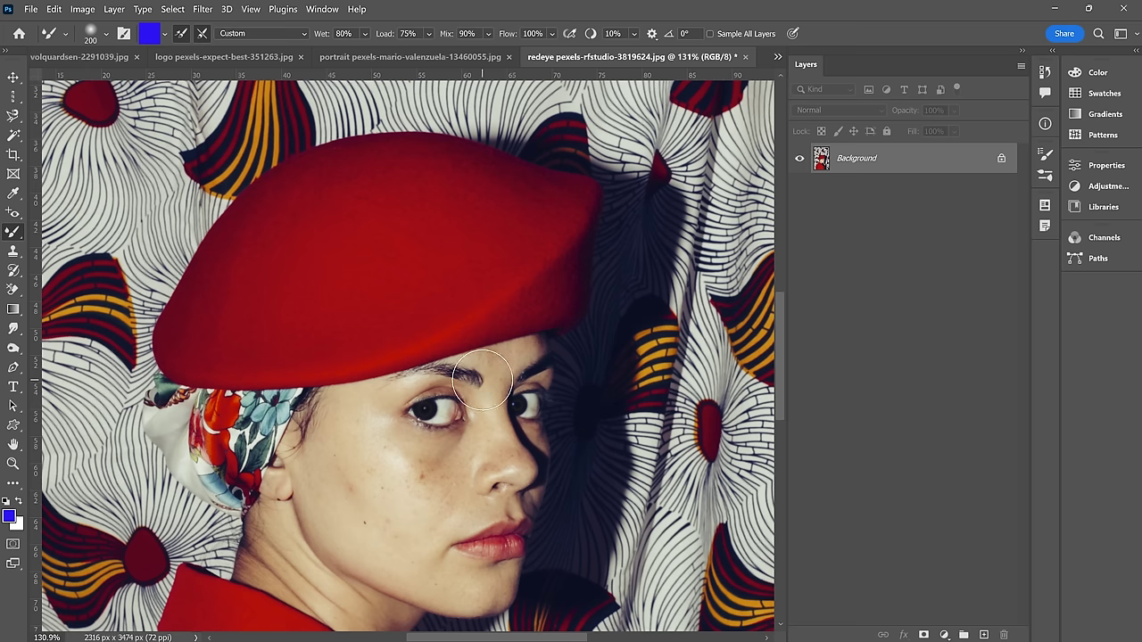
Step: Switch to the image of sheep in a field and select the Clone Stamp Tool
scroll(190, 384, "up", 1)
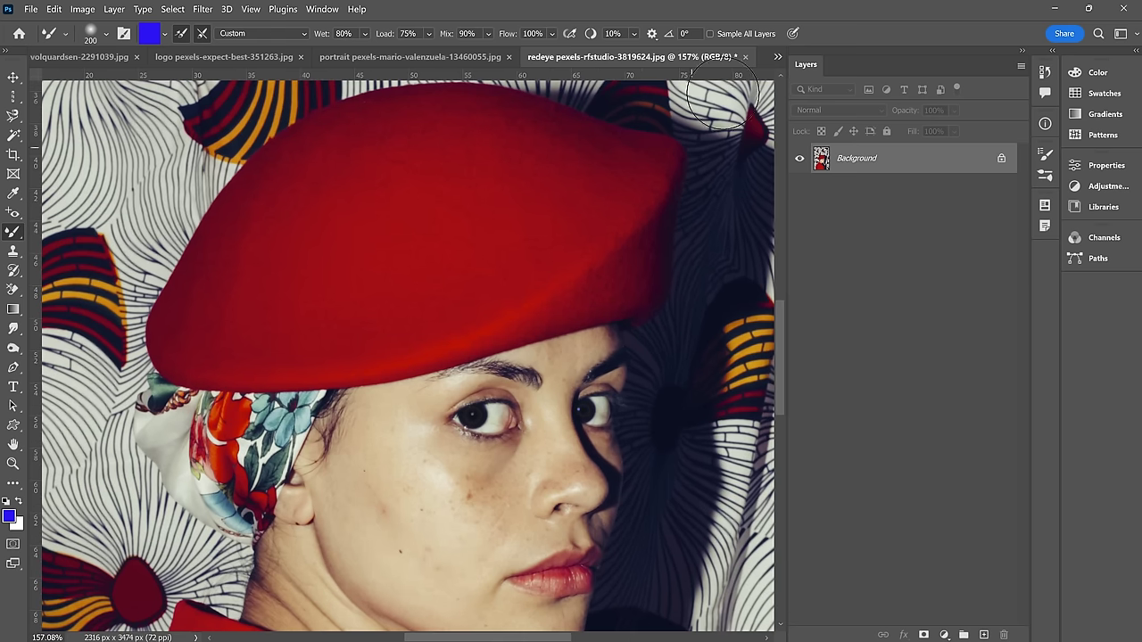
left_click(778, 56)
left_click(826, 61)
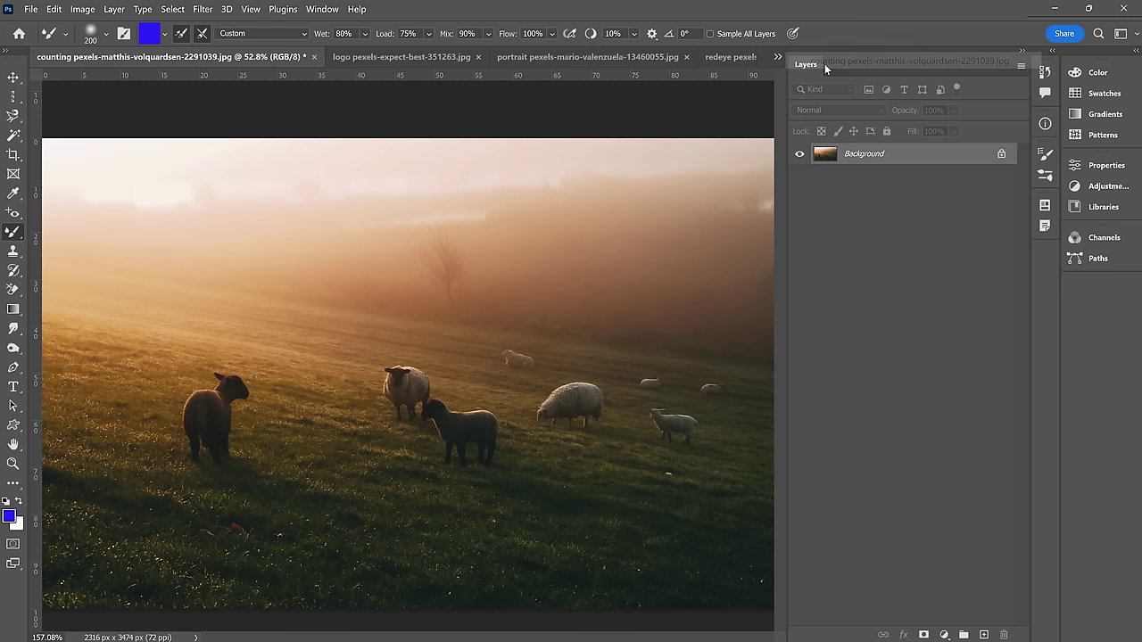
left_click_drag(13, 250, 103, 251)
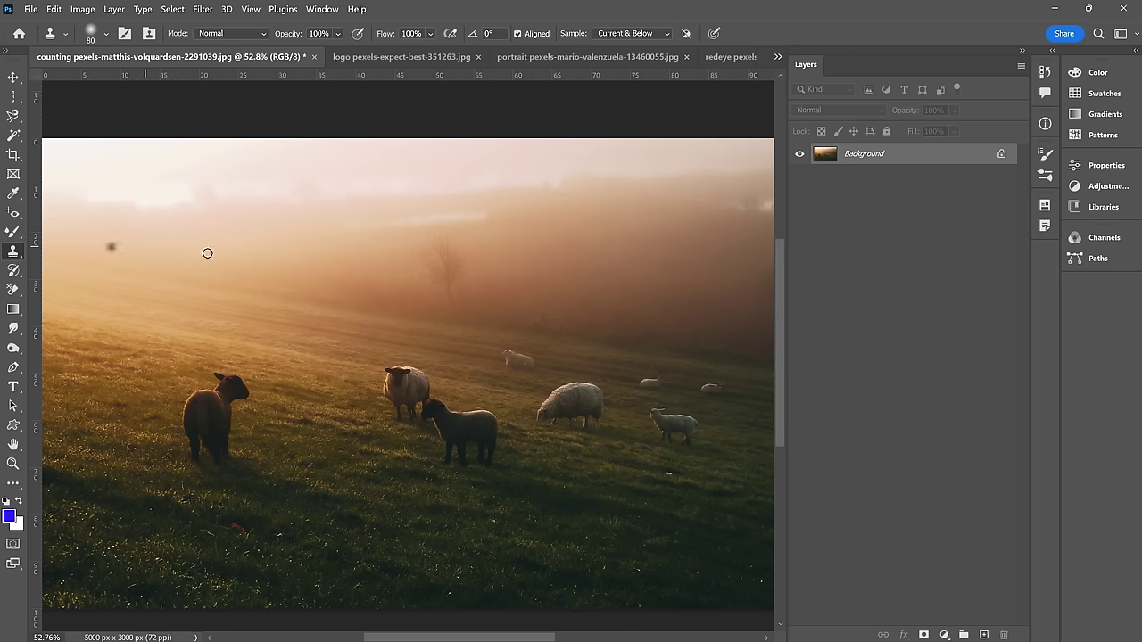
Step: Set the Clone Stamp tip size to 300 px
key("bracketright")
key("bracketright")
key("bracketright")
key("bracketright")
key("bracketright")
key("bracketright")
key("bracketright")
key("bracketright")
key("bracketright")
key("bracketright")
key("bracketright")
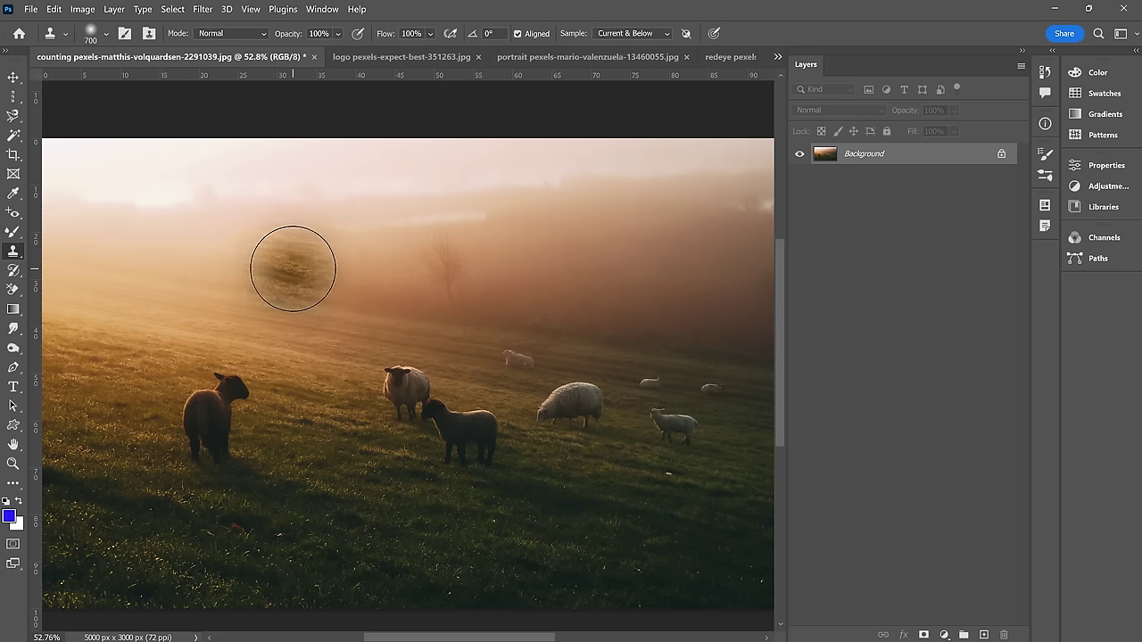
key("bracketleft")
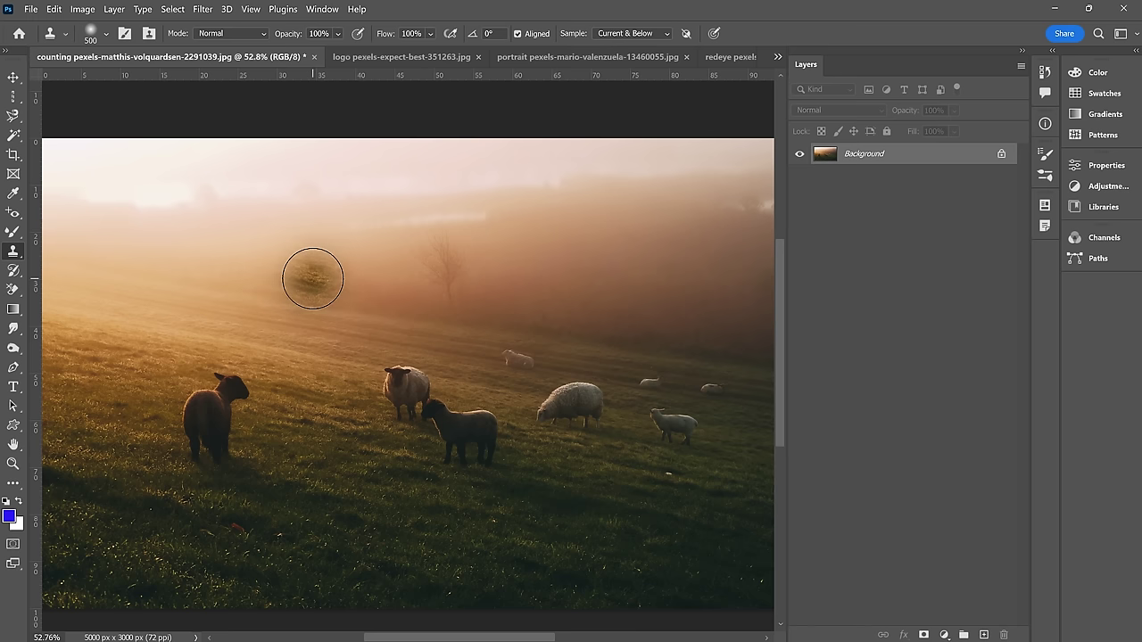
key("bracketleft")
key("bracketleft")
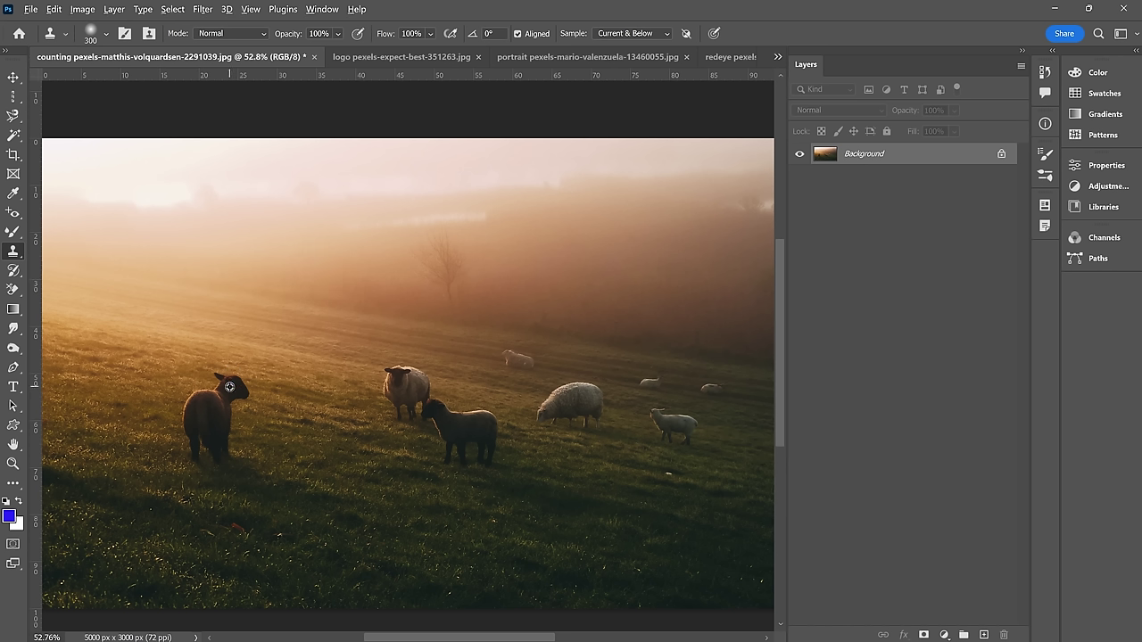
Step: Clone the small white sheep at the far right onto the grass just below it, and undo the clone
left_click(676, 422, "alt")
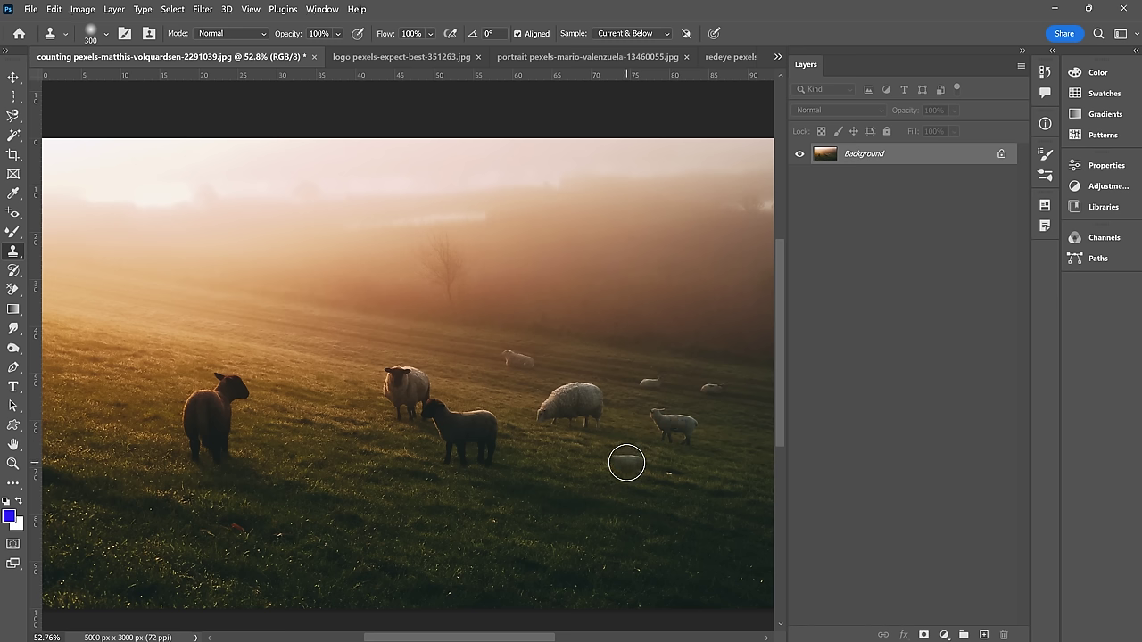
mouse_move(626, 462)
left_mouse_down()
mouse_move(615, 458)
mouse_move(635, 471)
left_mouse_up()
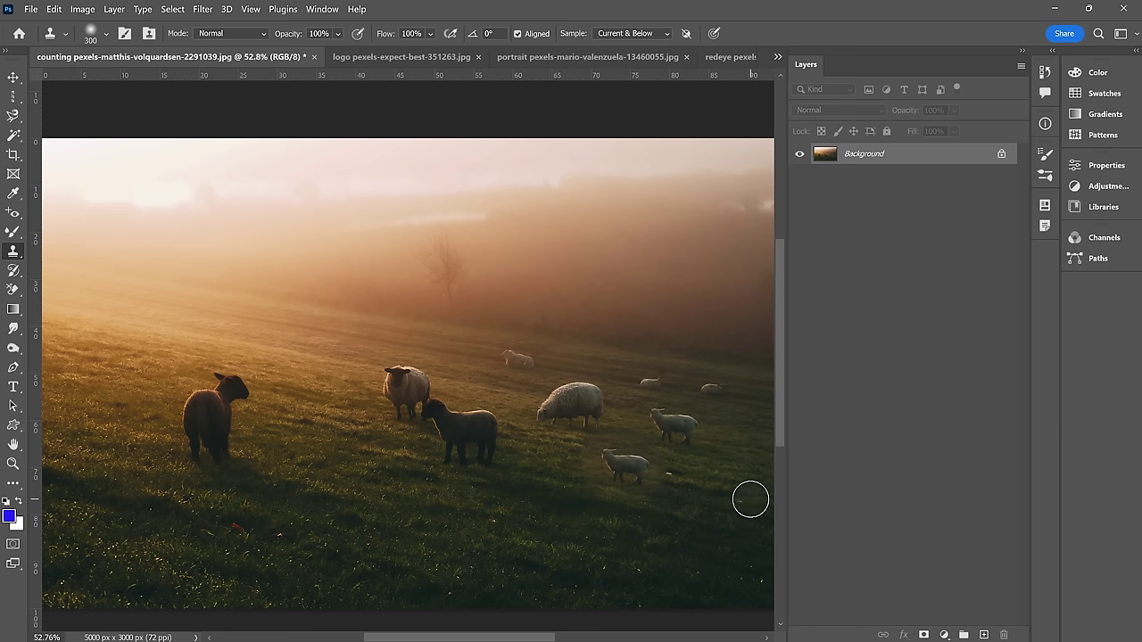
key("ctrl+z")
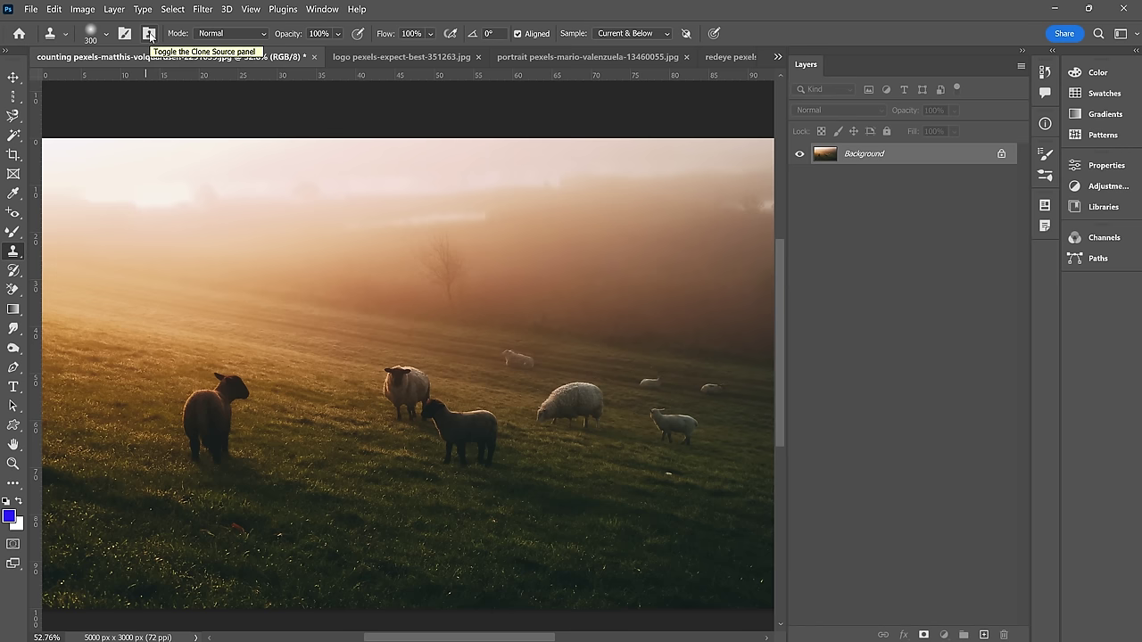
Step: Examine the Clone Source settings, and collapse them again
left_click(149, 34)
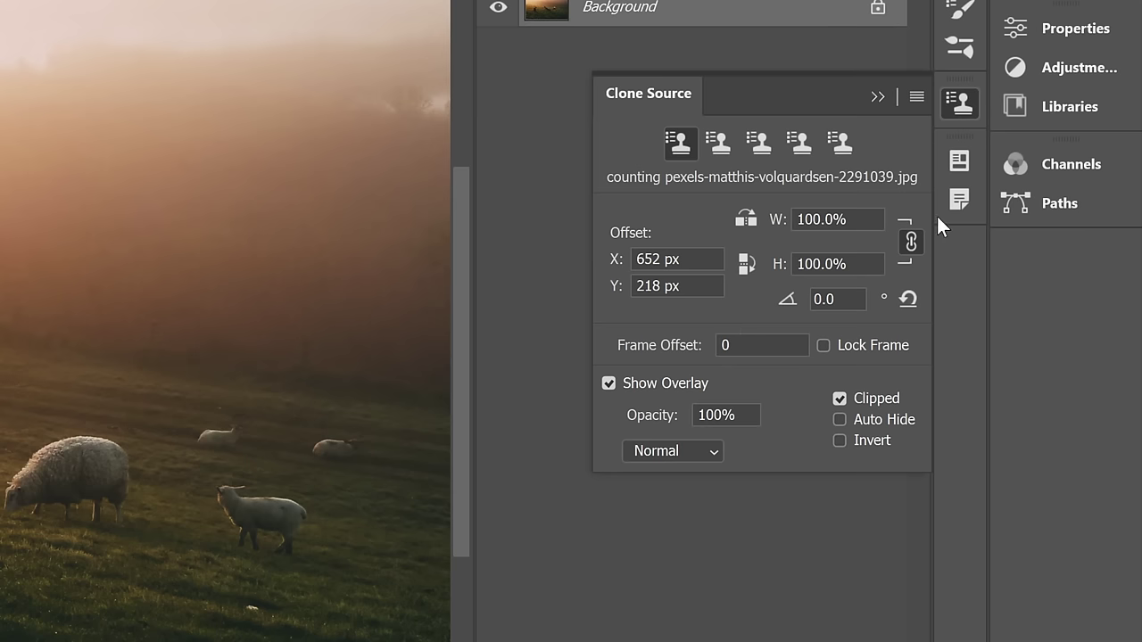
left_click(964, 105)
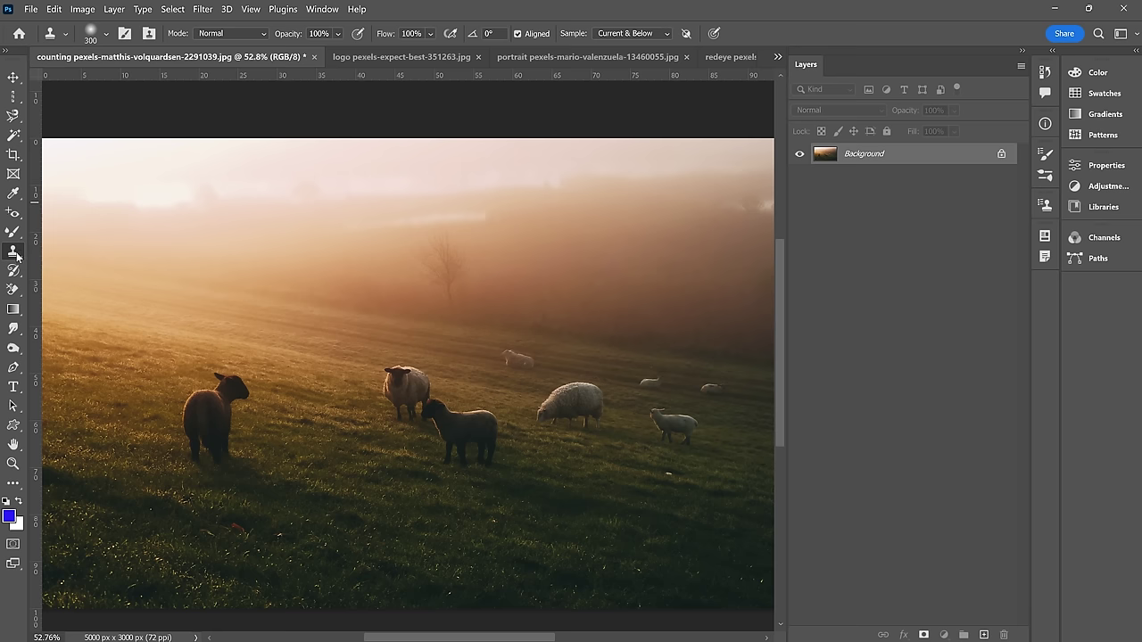
Step: Select the Pattern Stamp Tool and switch to the red beret portrait
right_click(14, 253)
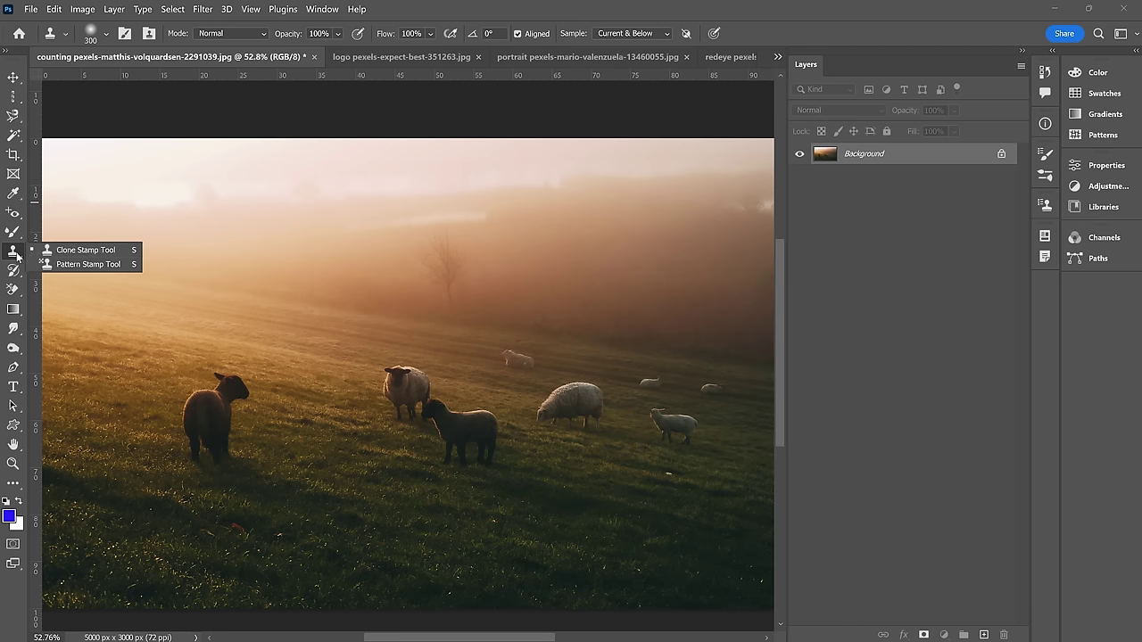
left_click(107, 264)
left_click(777, 56)
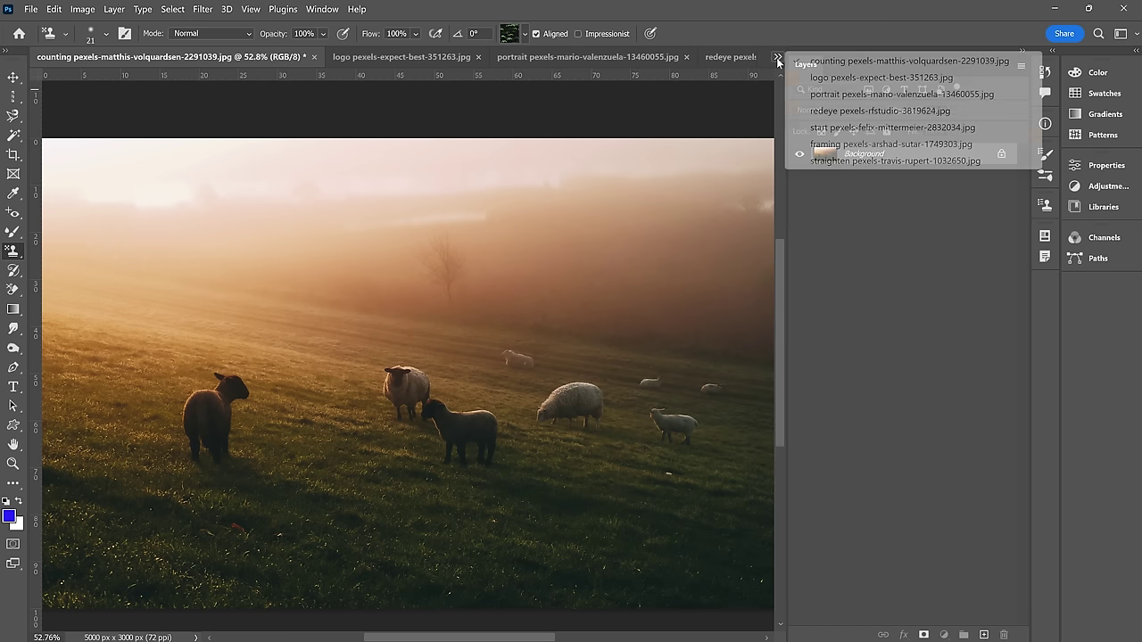
left_click(881, 110)
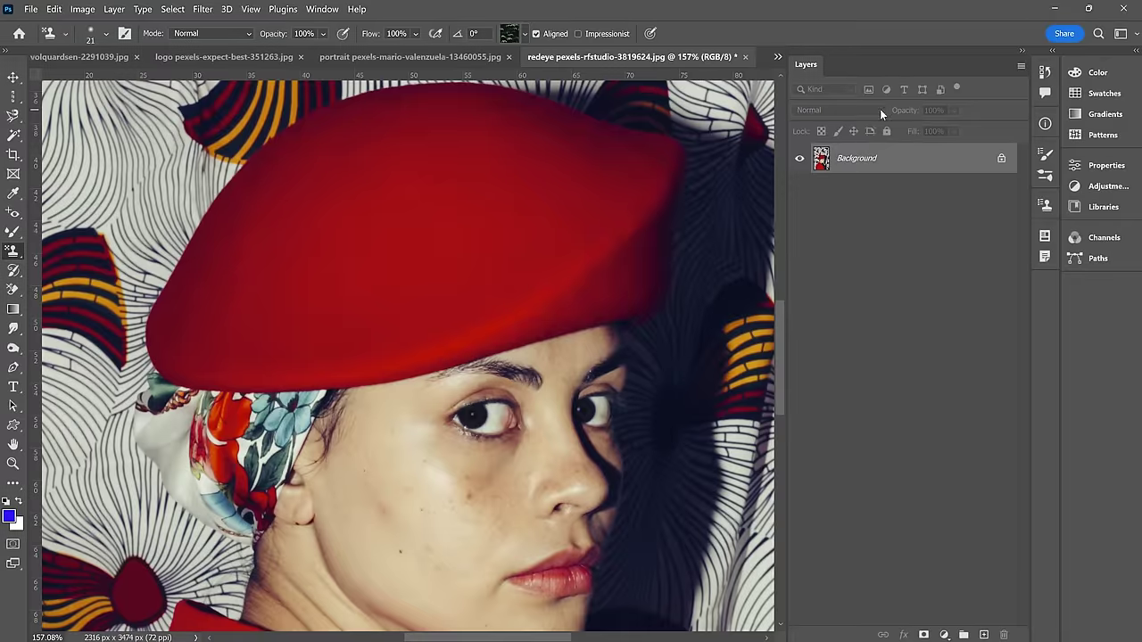
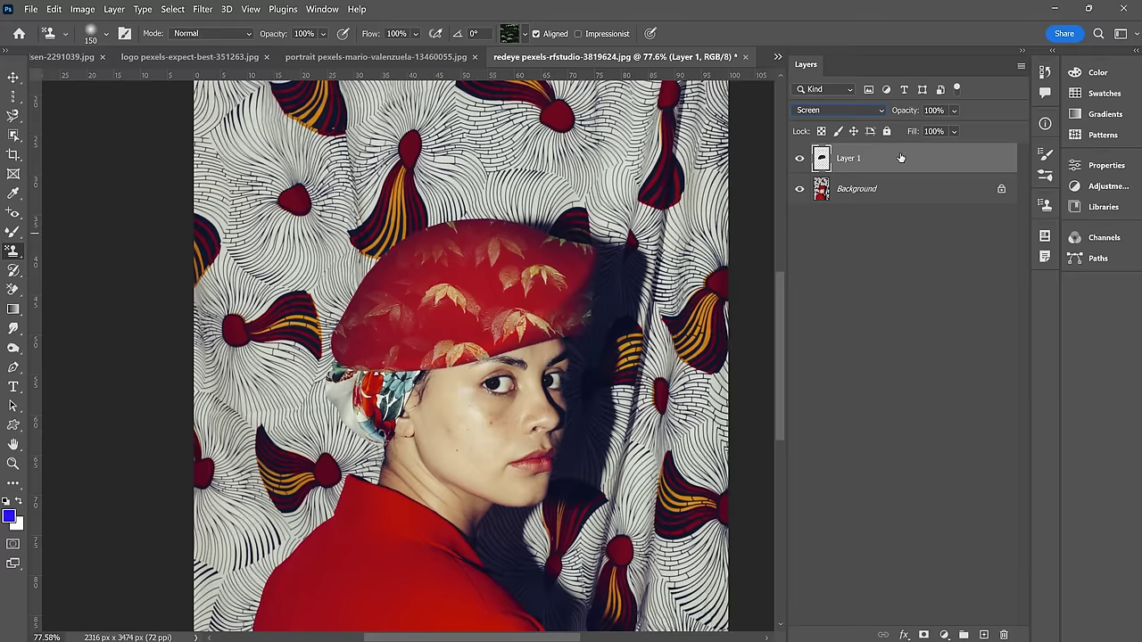
Step: Delete Layer 1 with the leaf pattern from the beret portrait
left_click_drag(901, 158, 1006, 627)
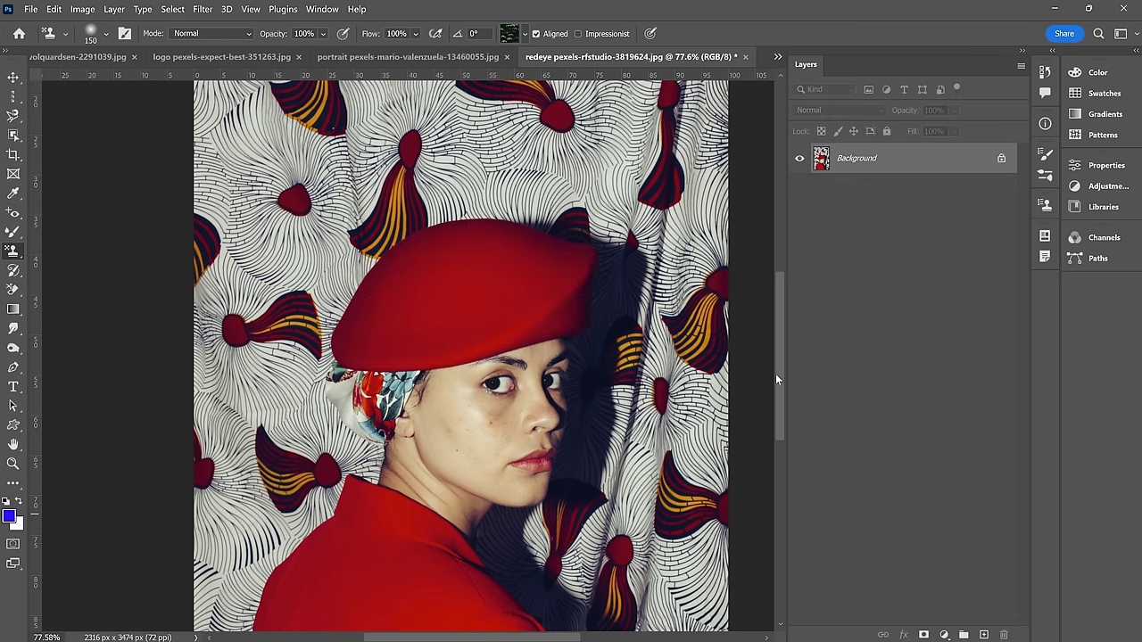
scroll(606, 532, "up", 3, "alt")
Step: Select the History Brush Tool and show the list of open images
left_click(14, 273)
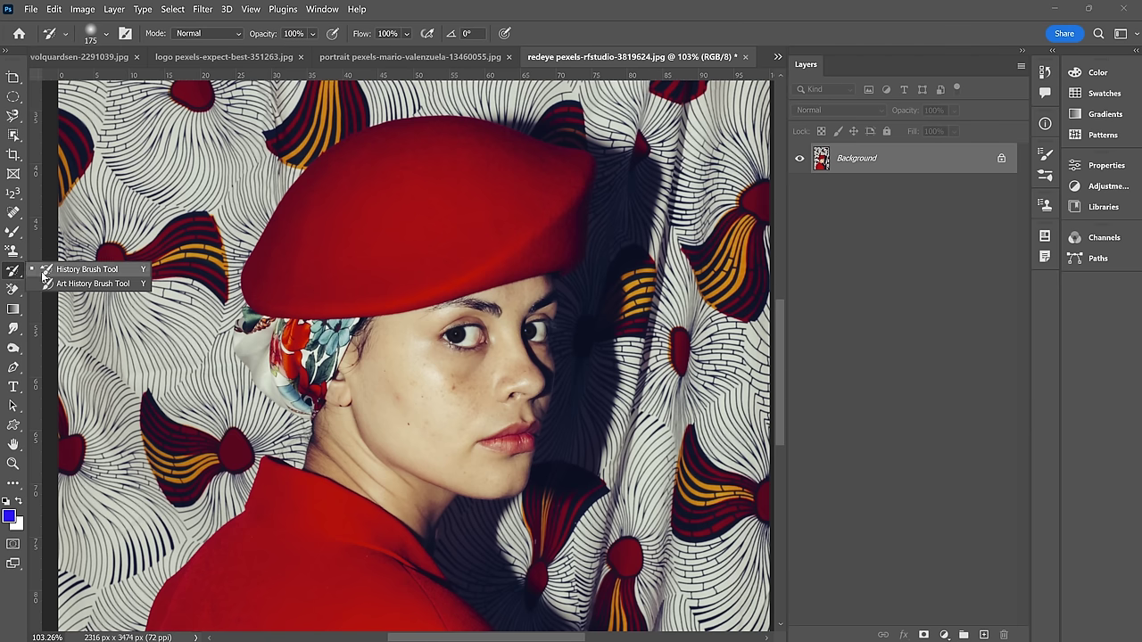
left_click(111, 276)
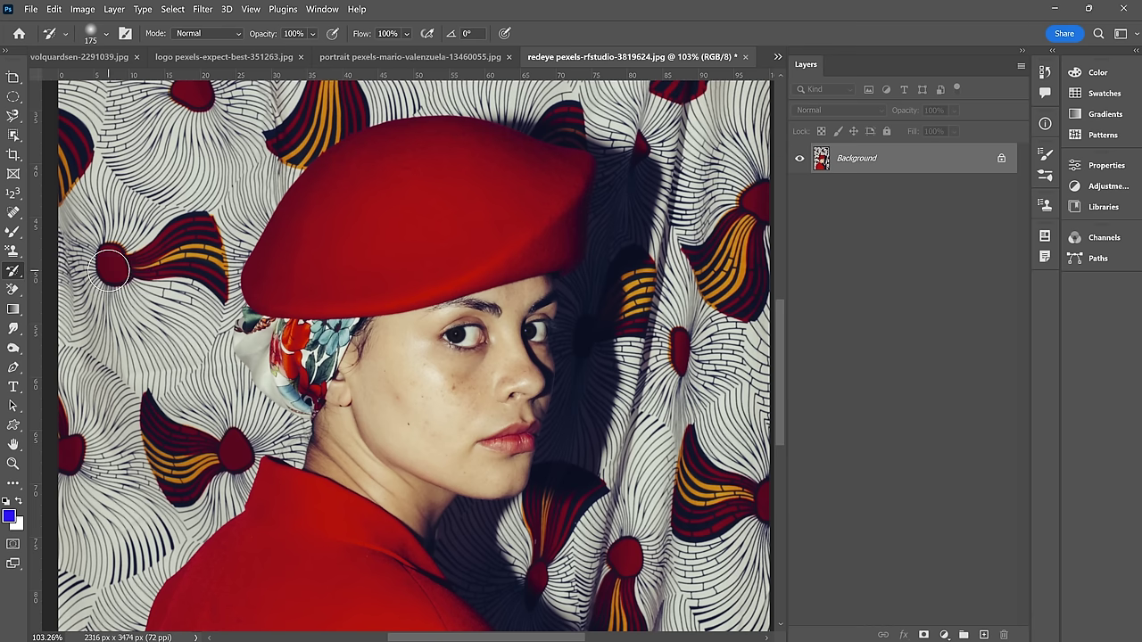
left_click(777, 57)
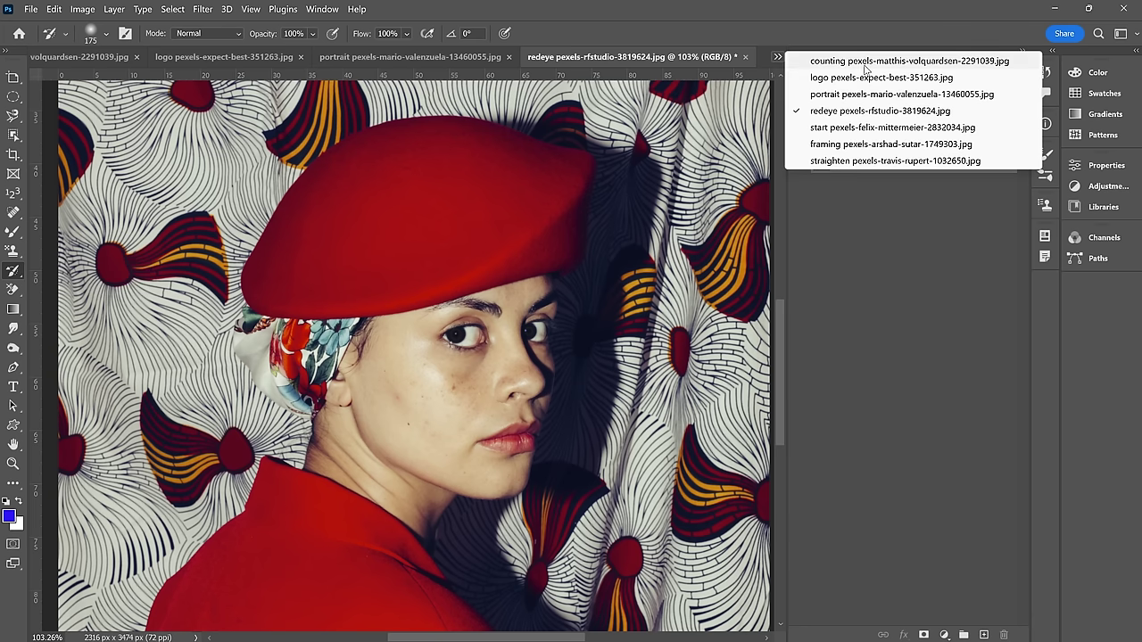
Step: Switch to the "counting" sheep photo and remove the leftmost dark sheep and the small standing white sheep with the Spot Healing Brush
left_click(864, 62)
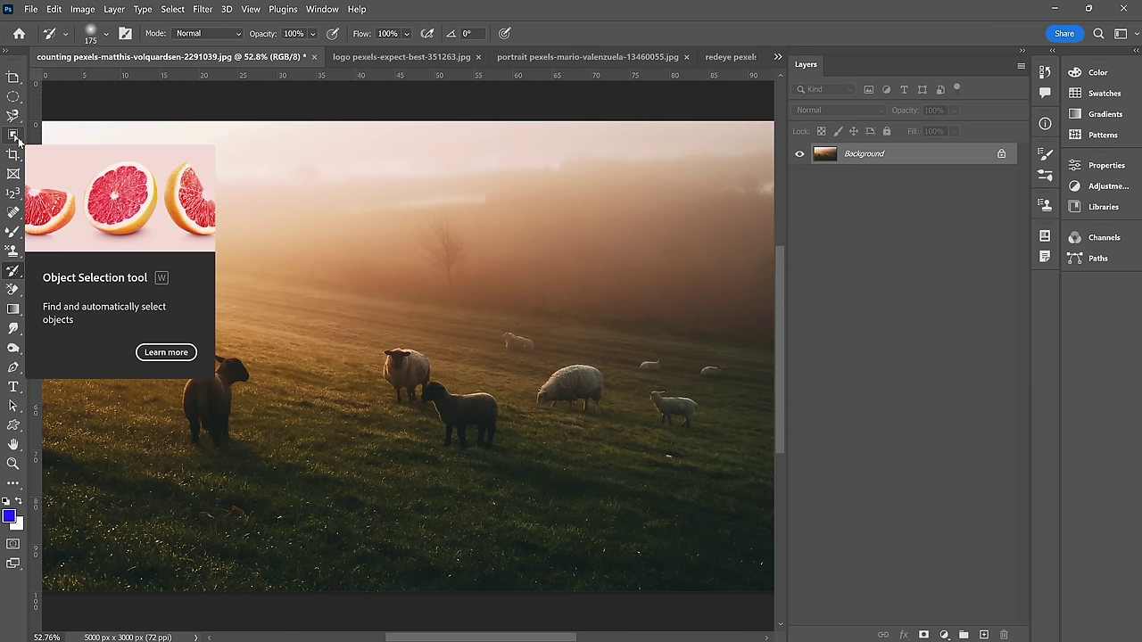
left_click_drag(13, 212, 53, 214)
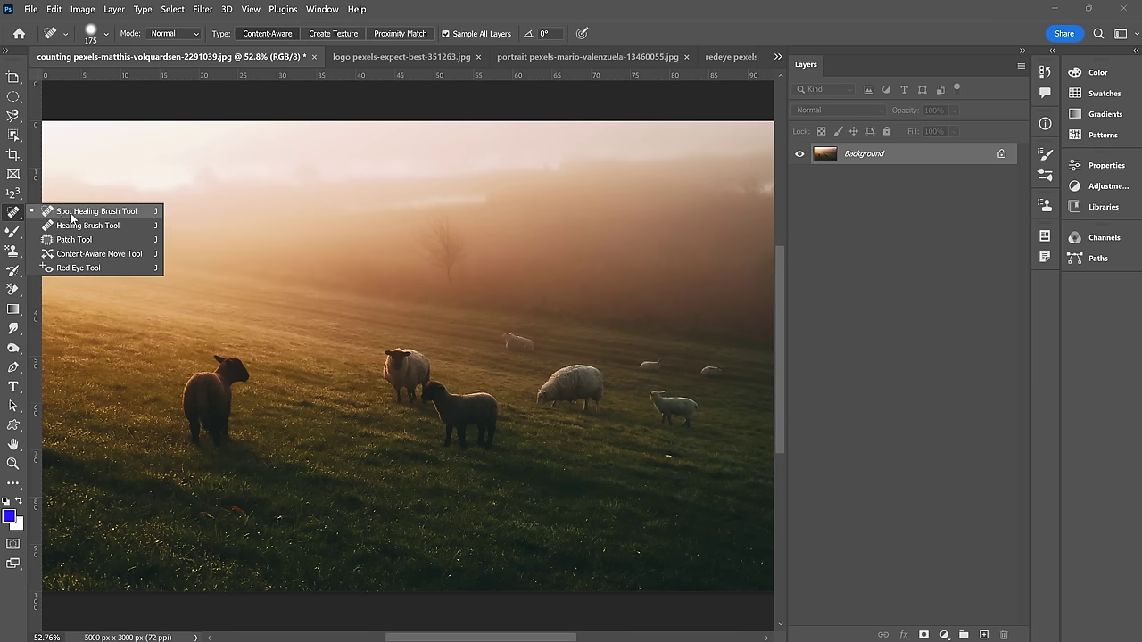
left_click(74, 216)
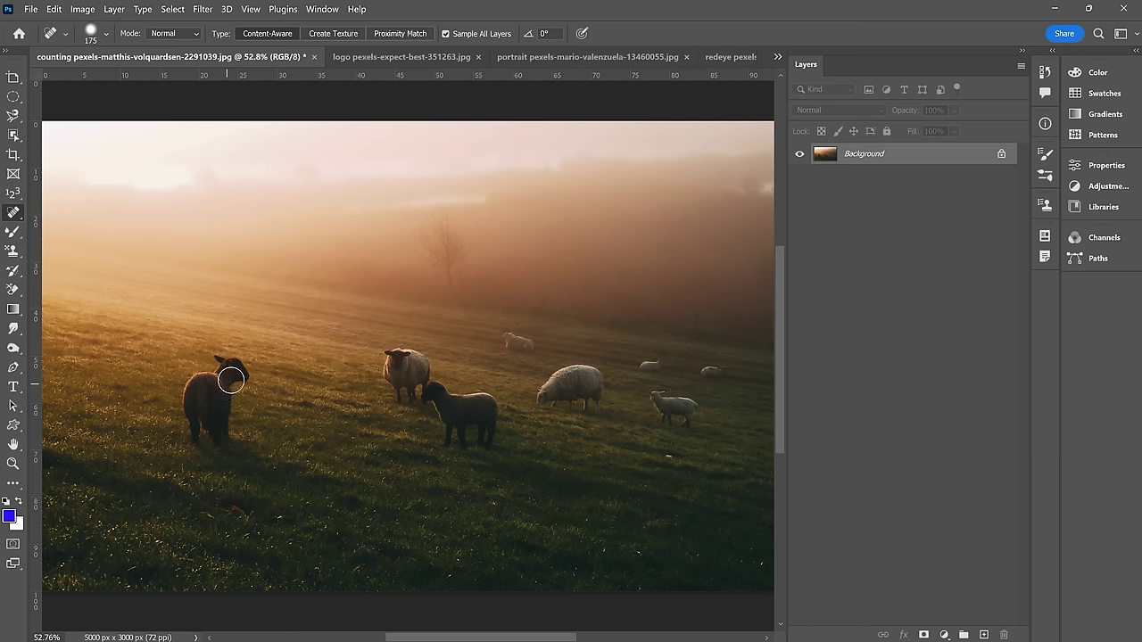
mouse_move(238, 376)
left_mouse_down()
mouse_move(222, 366)
mouse_move(222, 426)
mouse_move(204, 433)
mouse_move(188, 393)
mouse_move(206, 380)
mouse_move(234, 392)
left_mouse_up()
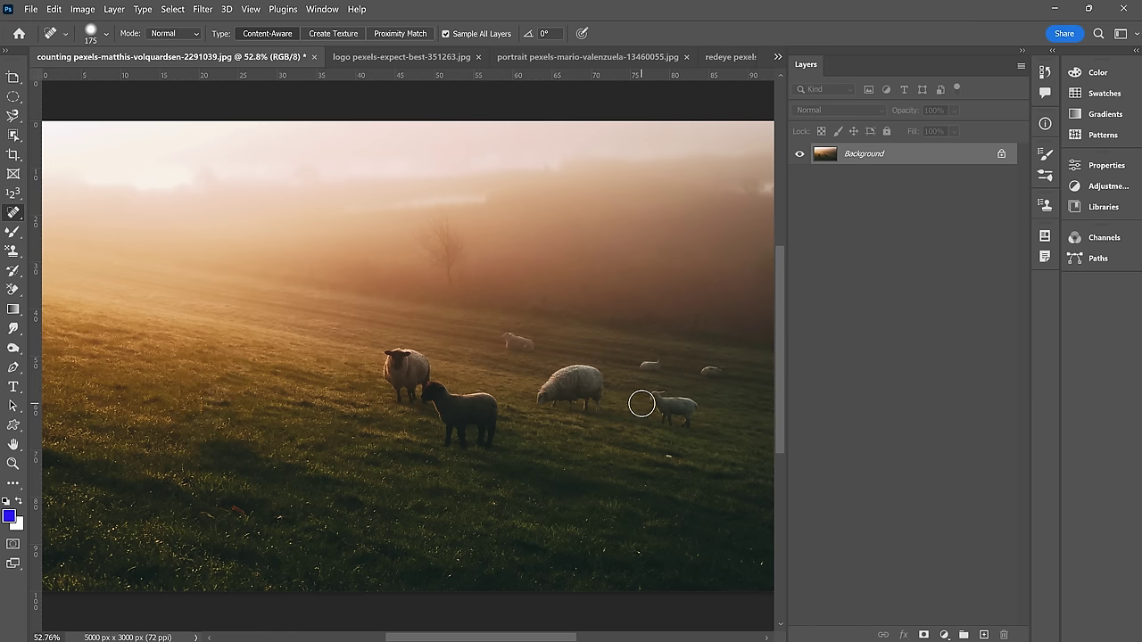
mouse_move(648, 401)
left_mouse_down()
mouse_move(668, 400)
mouse_move(674, 422)
left_mouse_up()
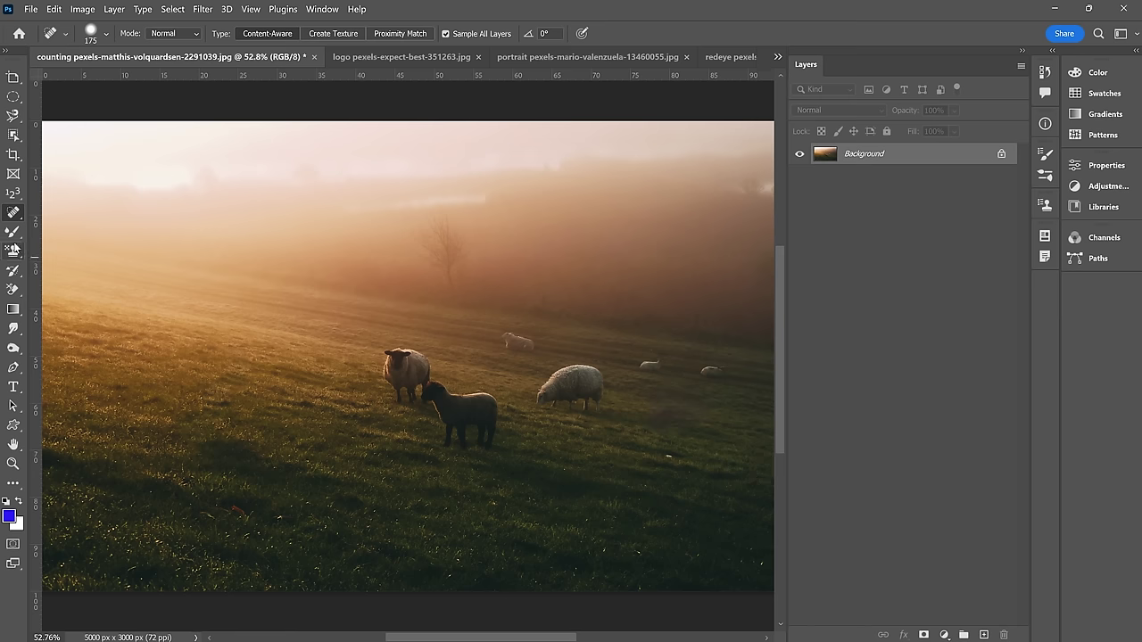
Step: Paint both removed sheep back into the field with the History Brush at size 300
left_click_drag(13, 271, 75, 273)
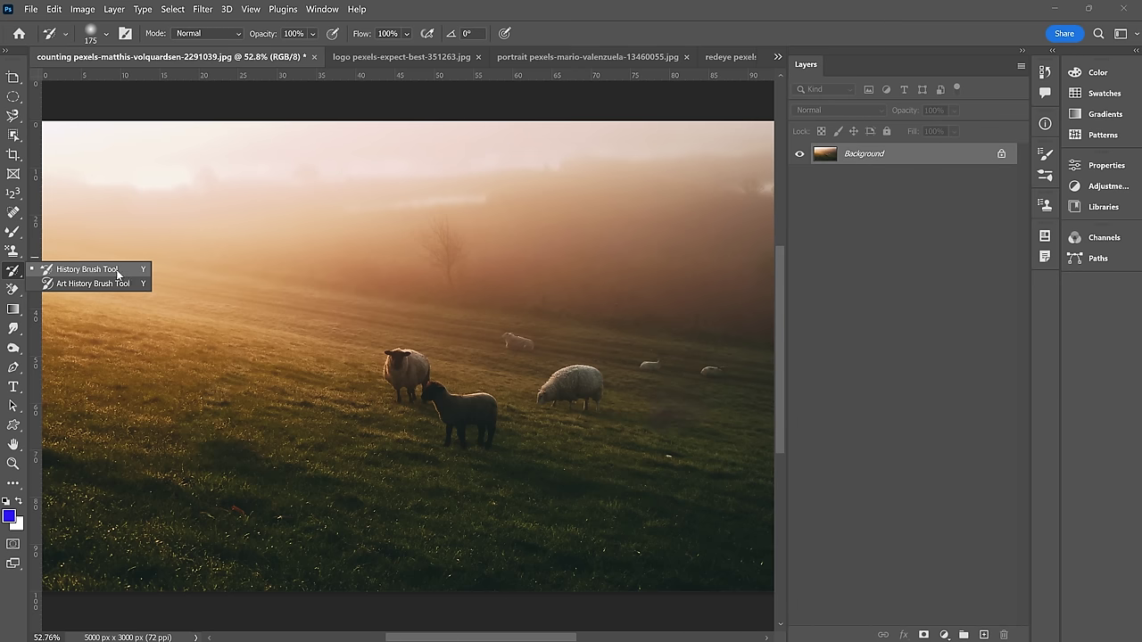
left_click(113, 273)
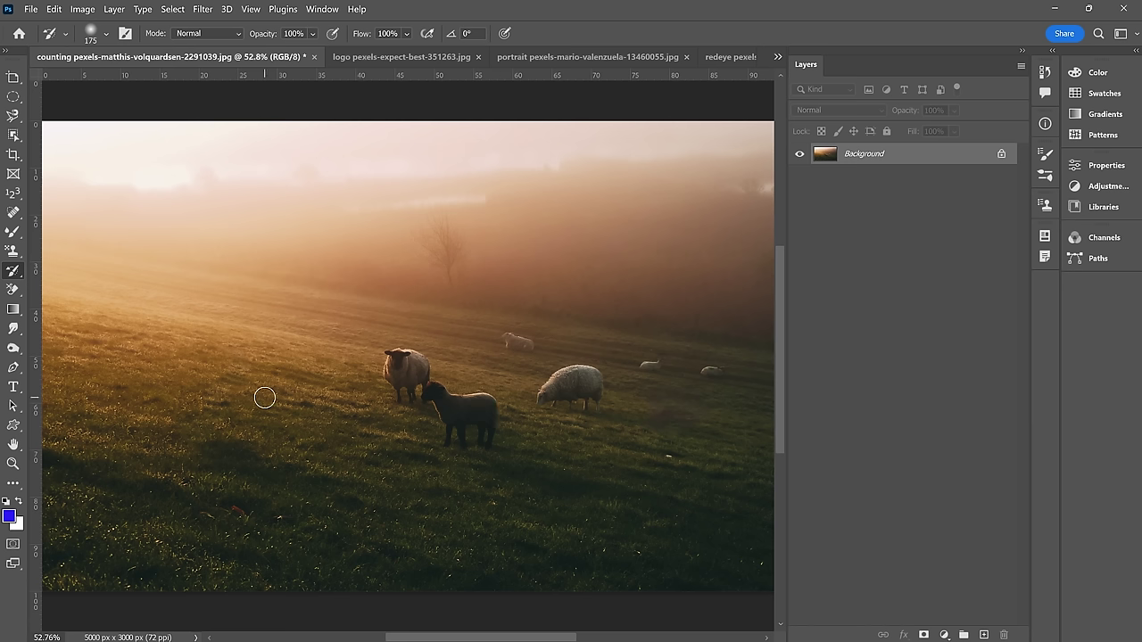
key("bracketright")
key("bracketright")
key("bracketright")
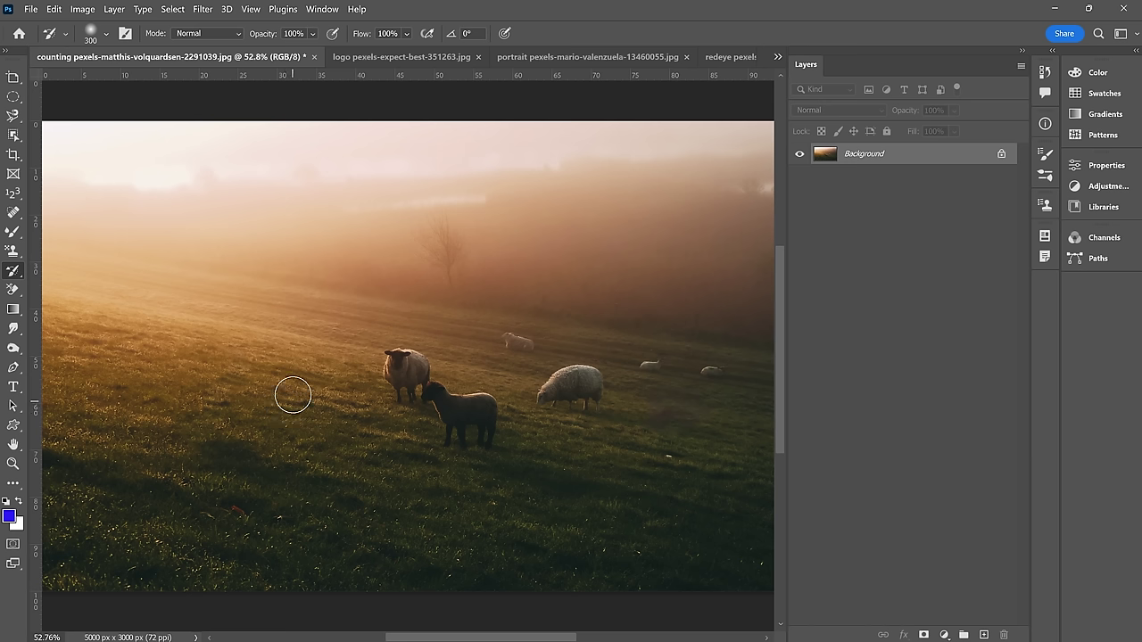
mouse_move(255, 374)
left_mouse_down()
mouse_move(246, 413)
mouse_move(263, 394)
mouse_move(261, 372)
mouse_move(243, 361)
mouse_move(241, 439)
mouse_move(274, 429)
mouse_move(251, 369)
mouse_move(216, 373)
mouse_move(217, 407)
mouse_move(249, 430)
mouse_move(247, 365)
mouse_move(186, 367)
mouse_move(180, 410)
mouse_move(211, 434)
mouse_move(255, 399)
mouse_move(223, 366)
mouse_move(178, 408)
mouse_move(181, 443)
mouse_move(248, 441)
mouse_move(258, 371)
mouse_move(206, 364)
left_mouse_up()
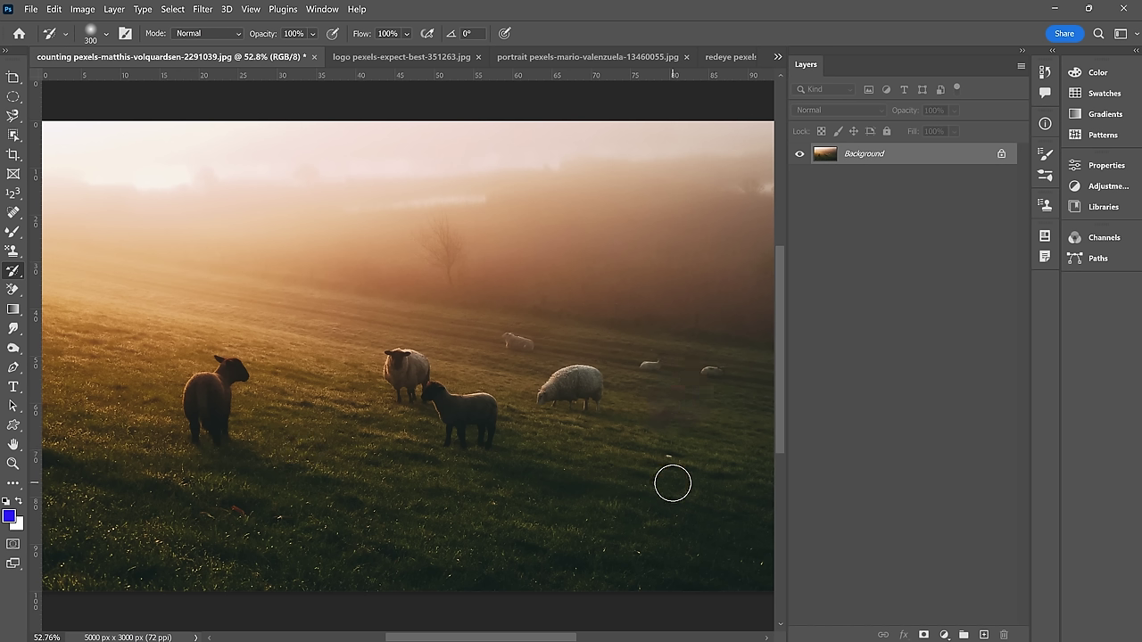
key("ctrl+z")
key("ctrl+shift+z")
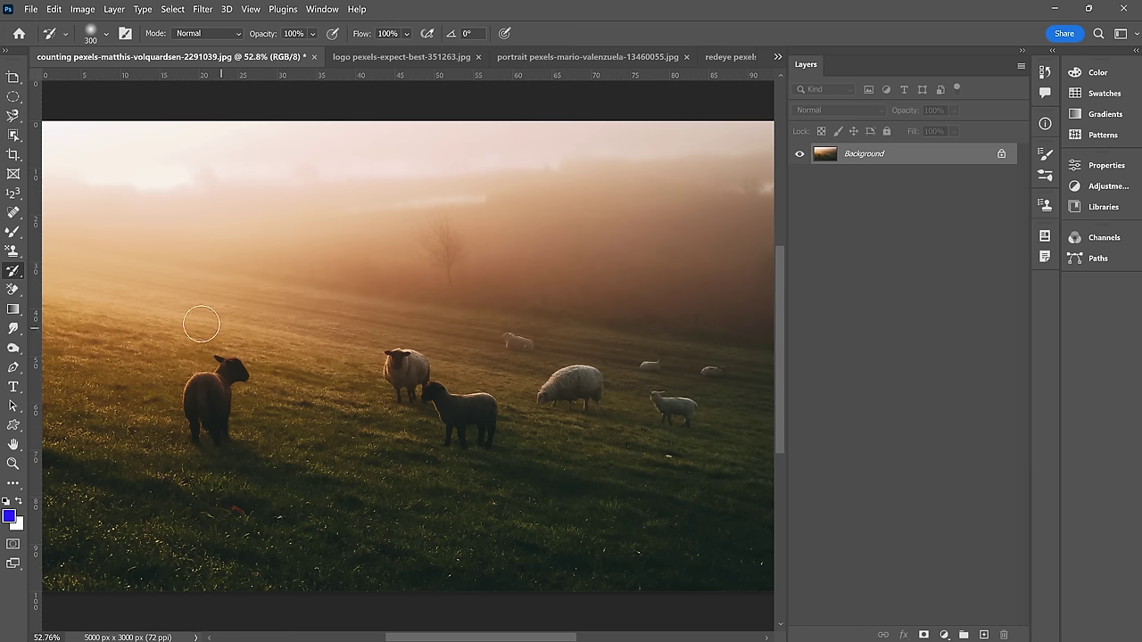
Step: Remove the leftmost dark sheep again with the Spot Healing Brush
right_click(12, 270)
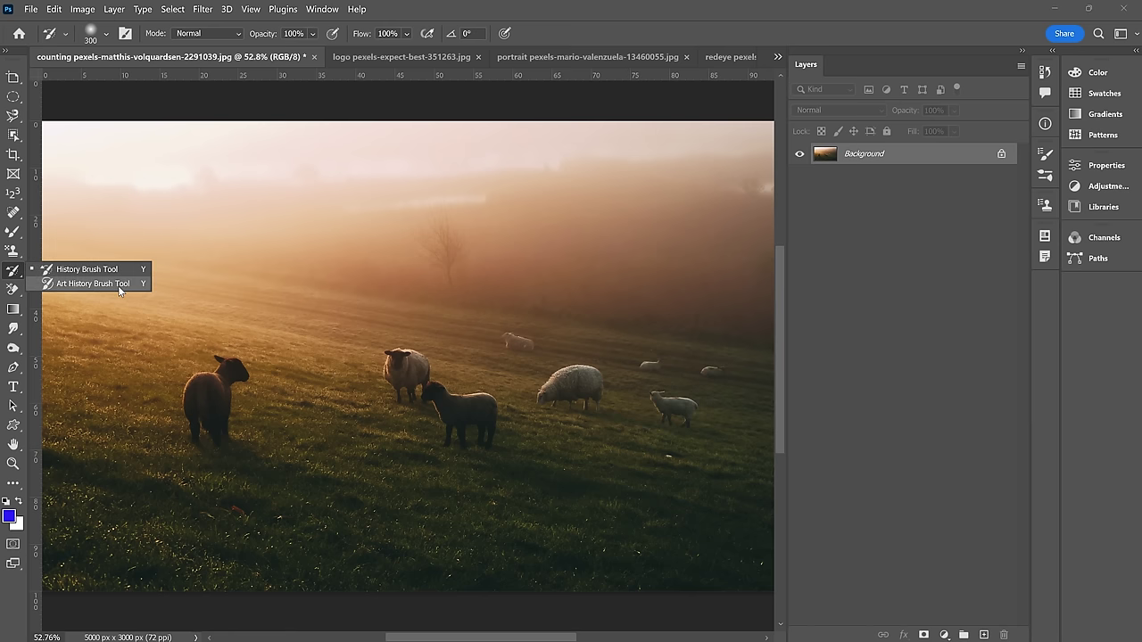
left_click(119, 285)
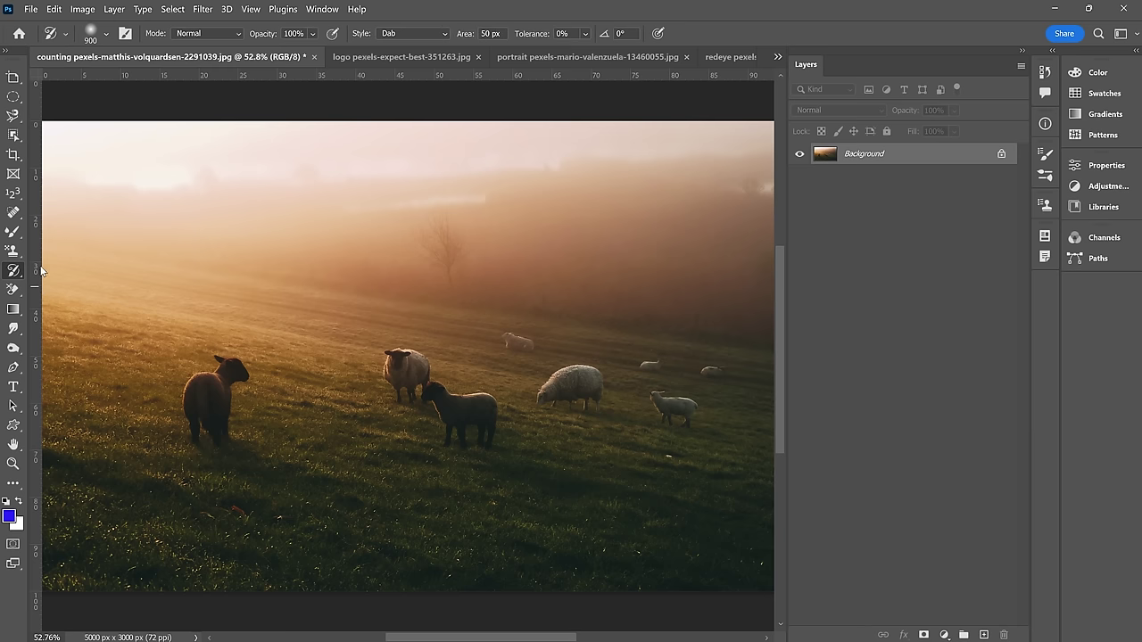
left_click(13, 212)
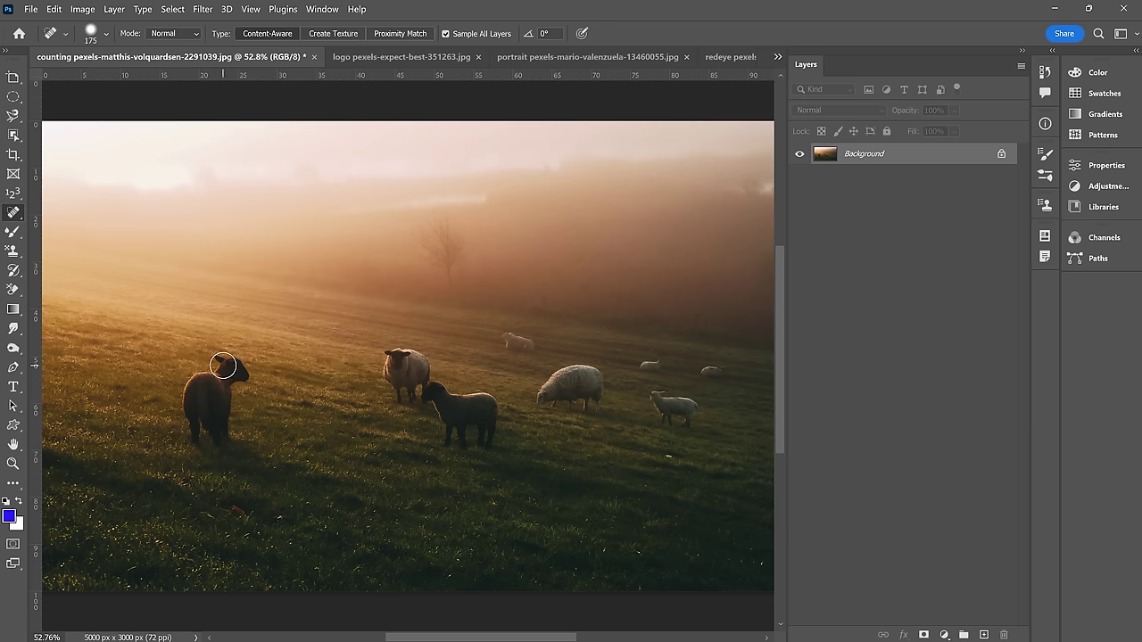
mouse_move(224, 365)
left_mouse_down()
mouse_move(241, 372)
mouse_move(222, 394)
mouse_move(226, 436)
mouse_move(191, 423)
mouse_move(196, 375)
mouse_move(223, 435)
left_mouse_up()
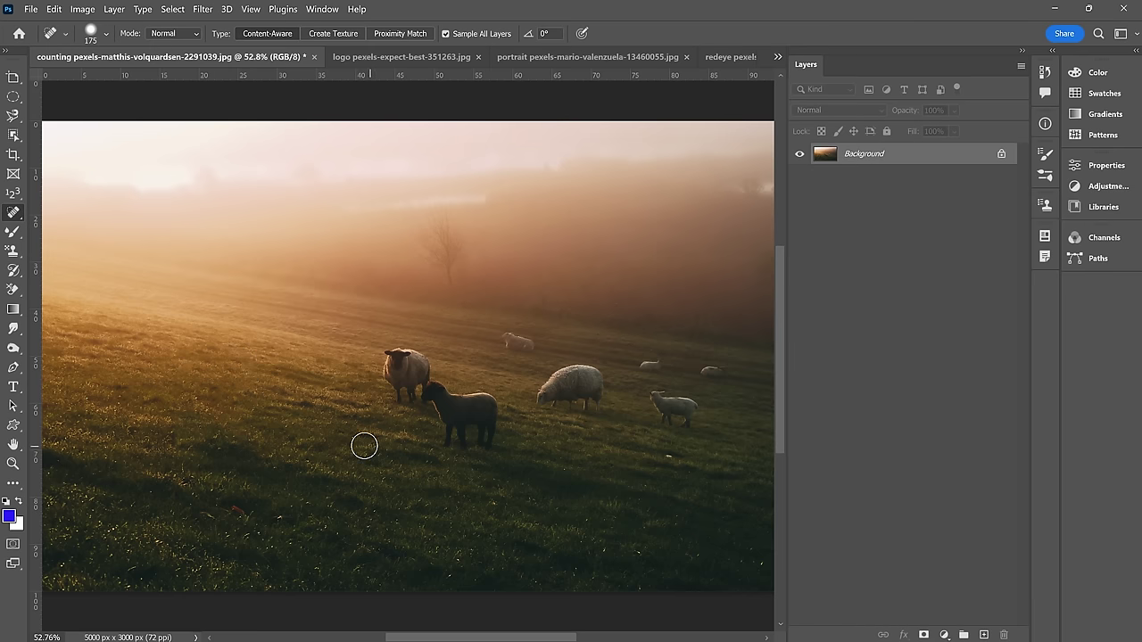
Step: Paint over the spot where the leftmost sheep stood using the Art History Brush with the Dab style and brush size 125
left_click_drag(17, 271, 60, 286)
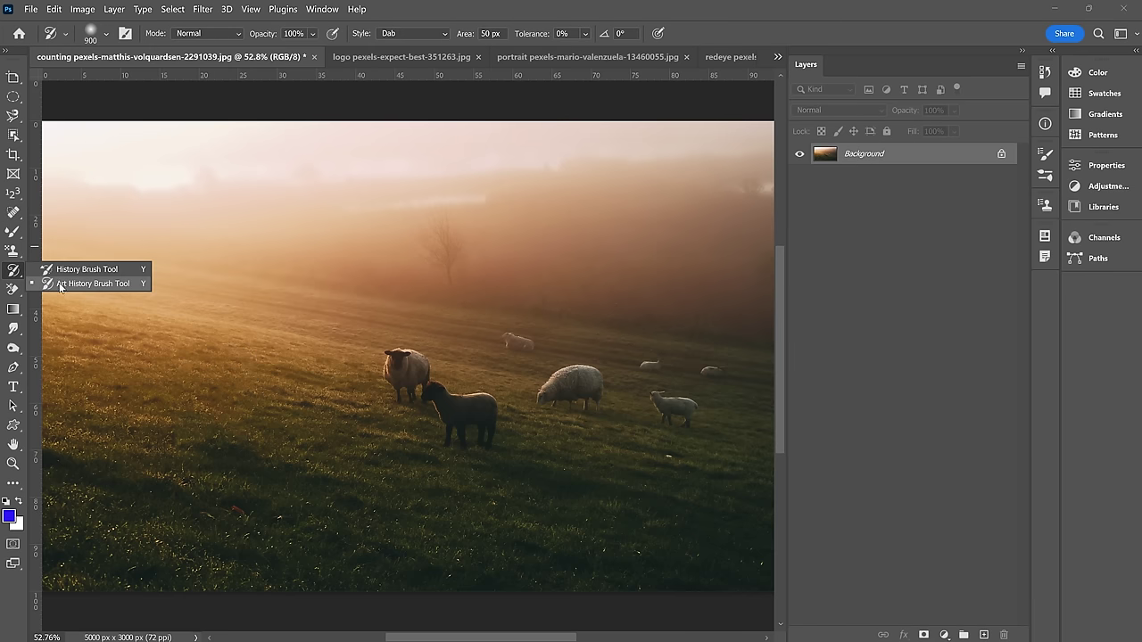
left_click(61, 284)
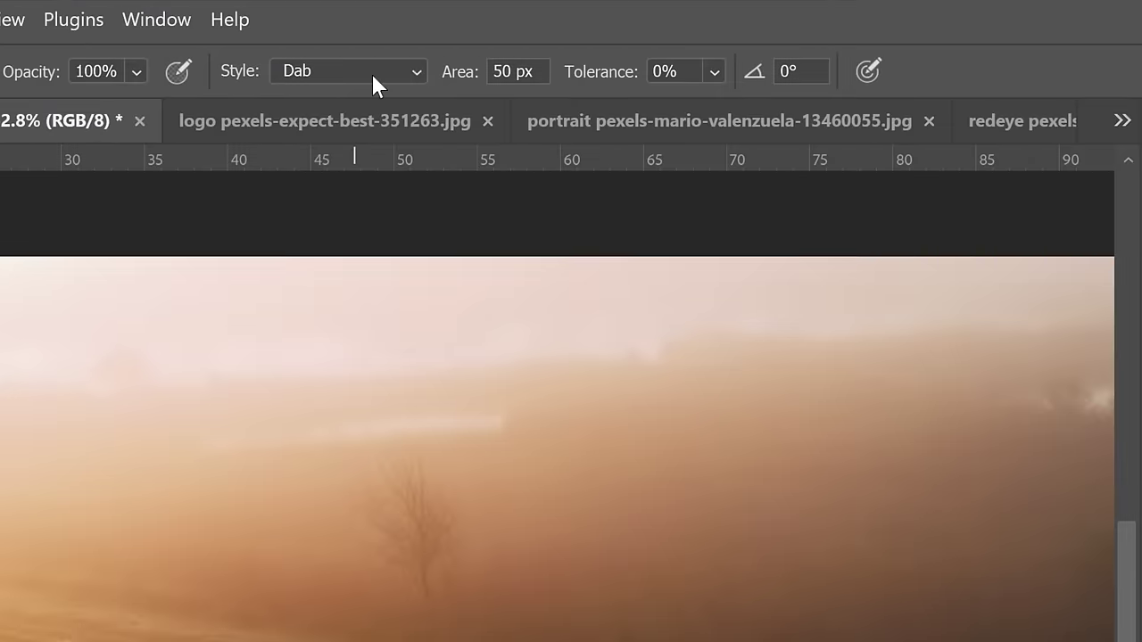
left_click(371, 73)
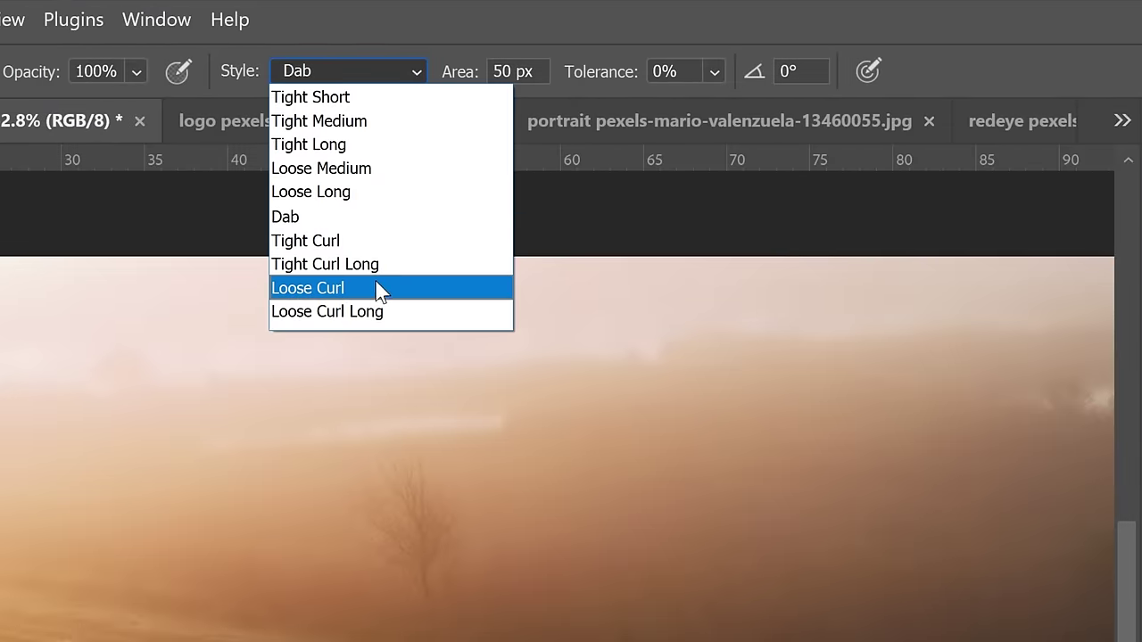
left_click(286, 217)
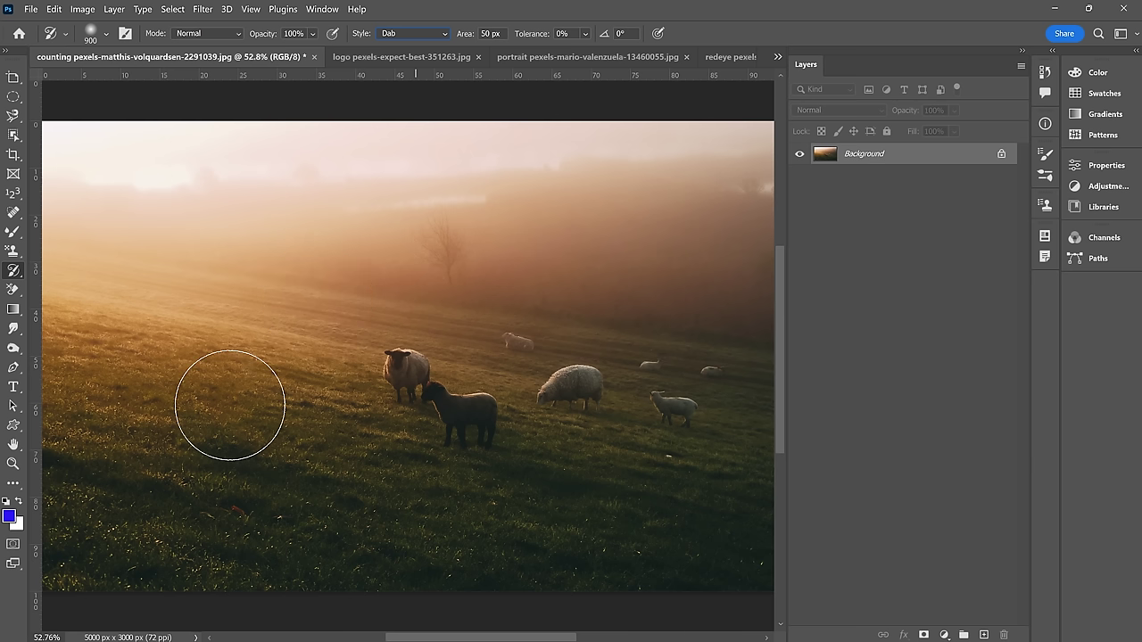
key("bracketleft")
key("bracketleft")
key("bracketleft")
key("bracketleft")
key("bracketleft")
key("bracketleft")
key("bracketleft")
key("bracketleft")
key("bracketleft")
key("bracketleft")
key("bracketleft")
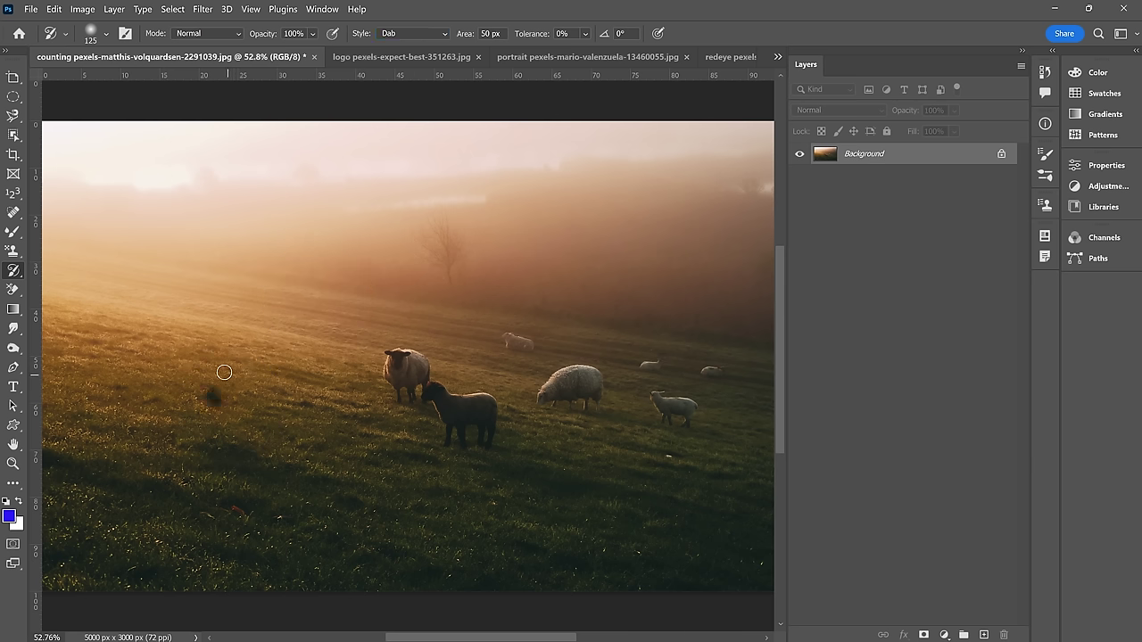
mouse_move(225, 381)
left_mouse_down()
mouse_move(228, 357)
mouse_move(259, 422)
mouse_move(228, 396)
mouse_move(233, 425)
mouse_move(205, 385)
mouse_move(215, 428)
mouse_move(172, 432)
mouse_move(194, 389)
left_mouse_up()
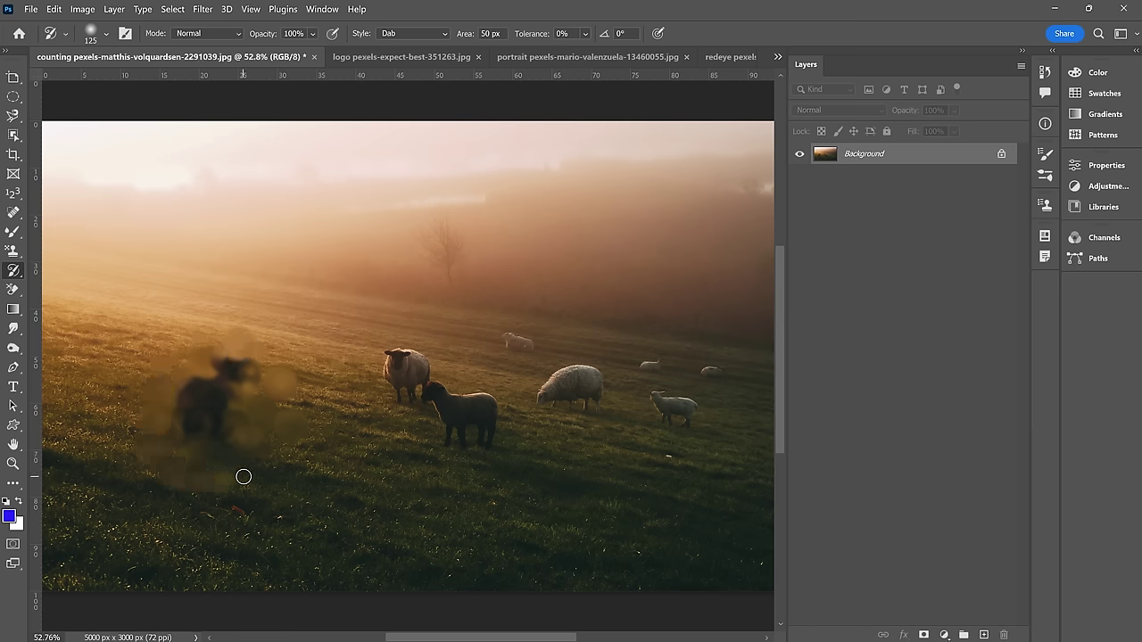
Step: Change the Art History Brush style to Tight Long and paint strokes across the grass in the foreground
left_click(412, 33)
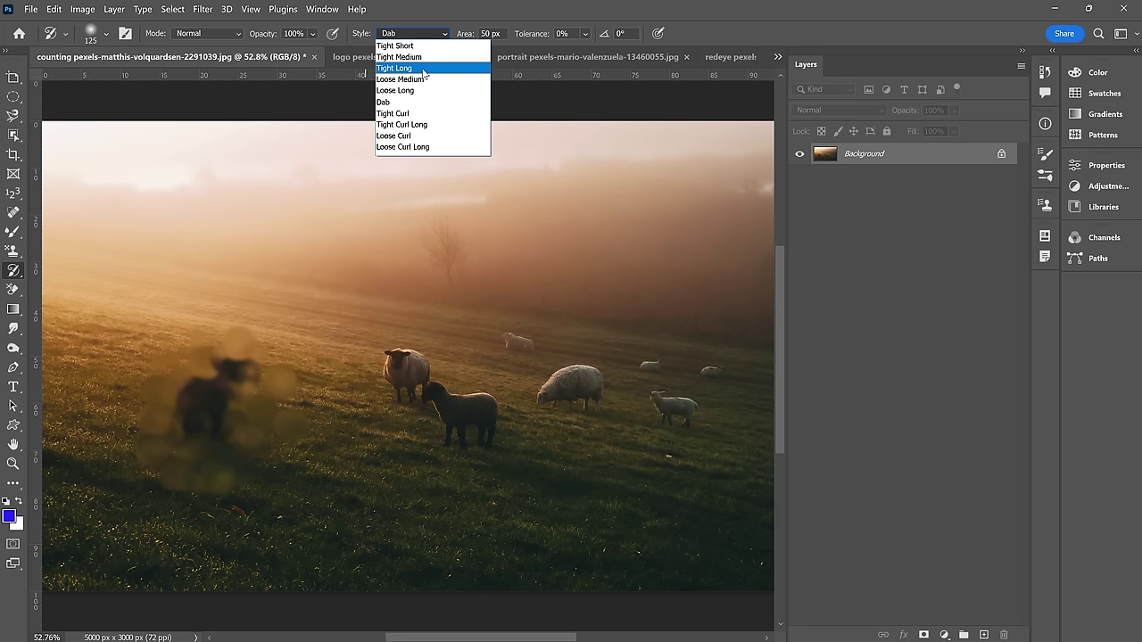
left_click(424, 69)
mouse_move(375, 432)
left_mouse_down()
mouse_move(351, 463)
mouse_move(360, 449)
left_mouse_up()
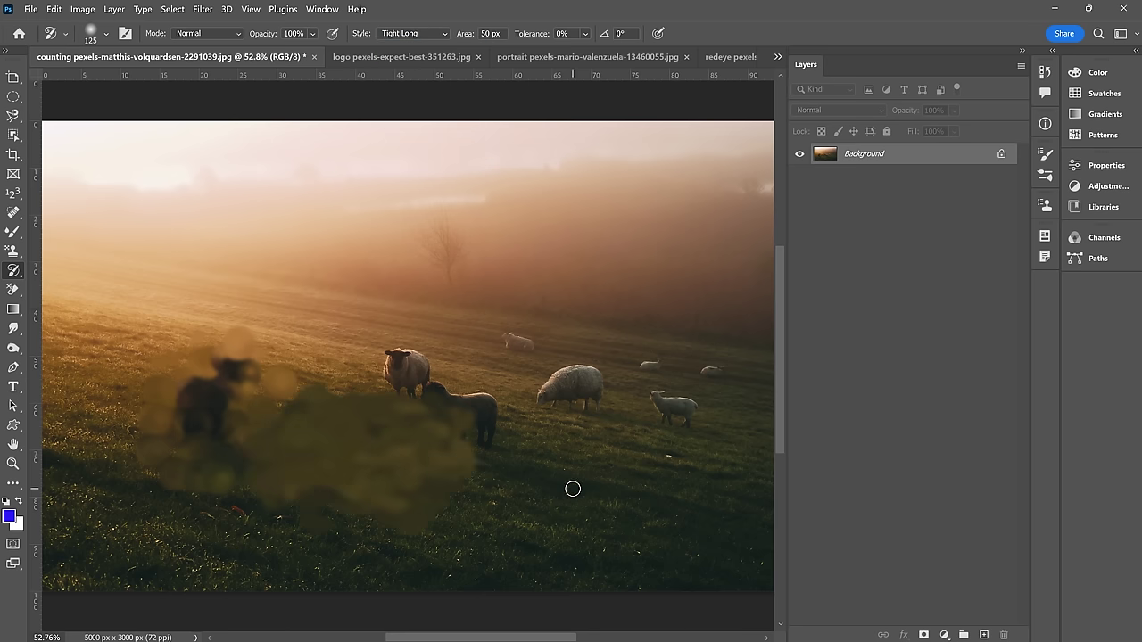
left_click_drag(573, 488, 557, 469)
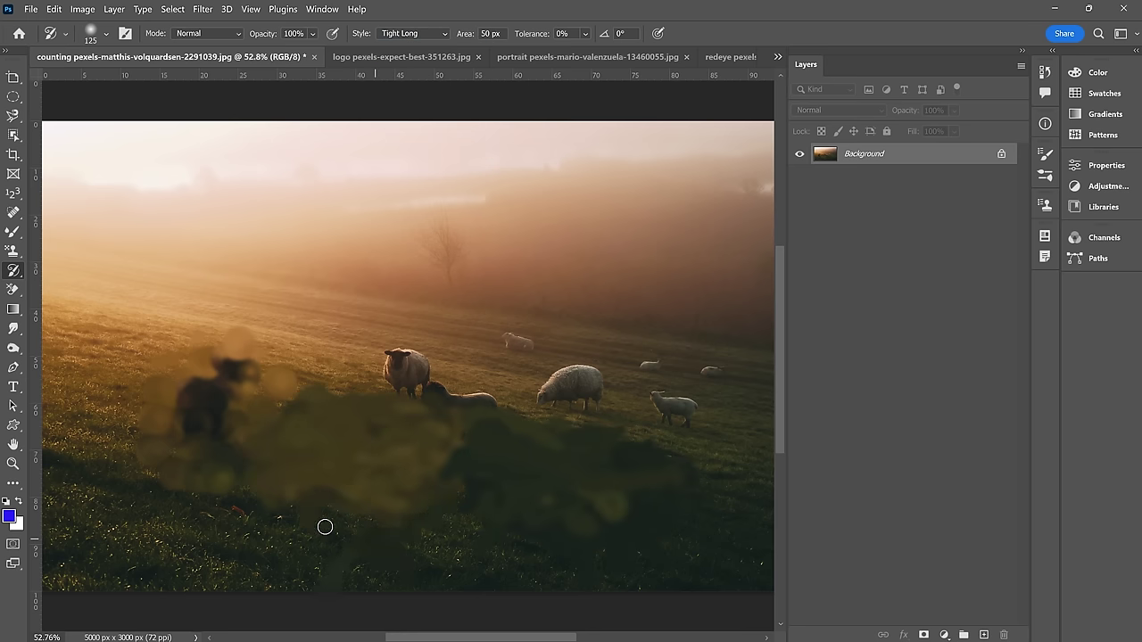
left_click_drag(325, 527, 192, 545)
mouse_move(88, 422)
left_mouse_down()
mouse_move(71, 574)
mouse_move(61, 486)
mouse_move(204, 501)
mouse_move(132, 323)
mouse_move(153, 414)
mouse_move(132, 357)
left_mouse_up()
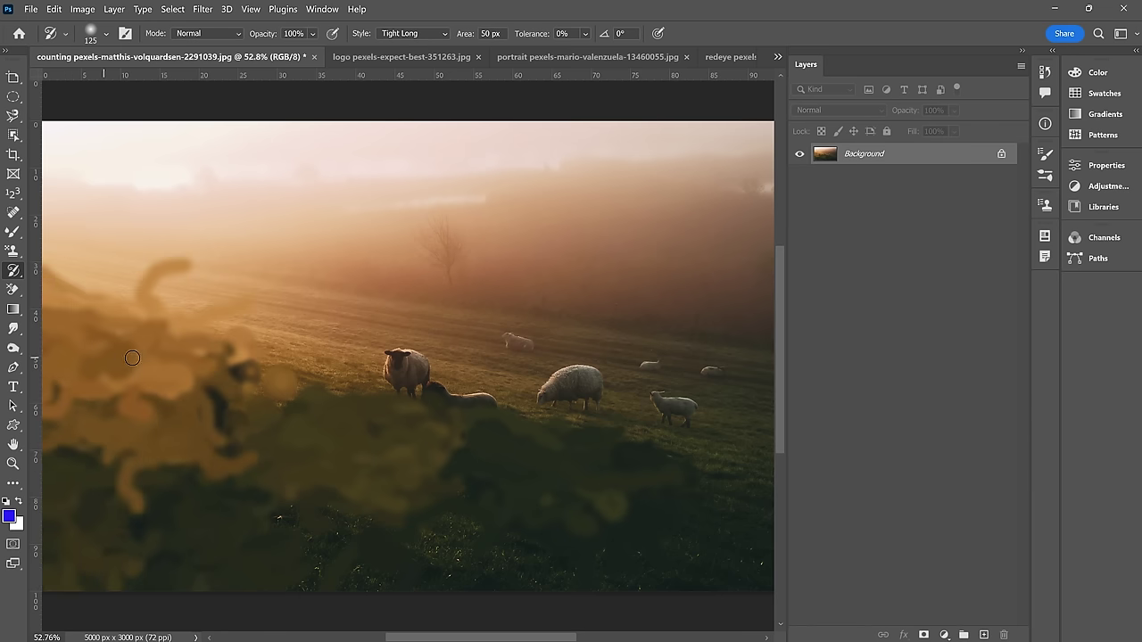
Step: Change the Art History Brush style to Loose Curl and paint curled strokes across the middle of the photo
left_click(410, 34)
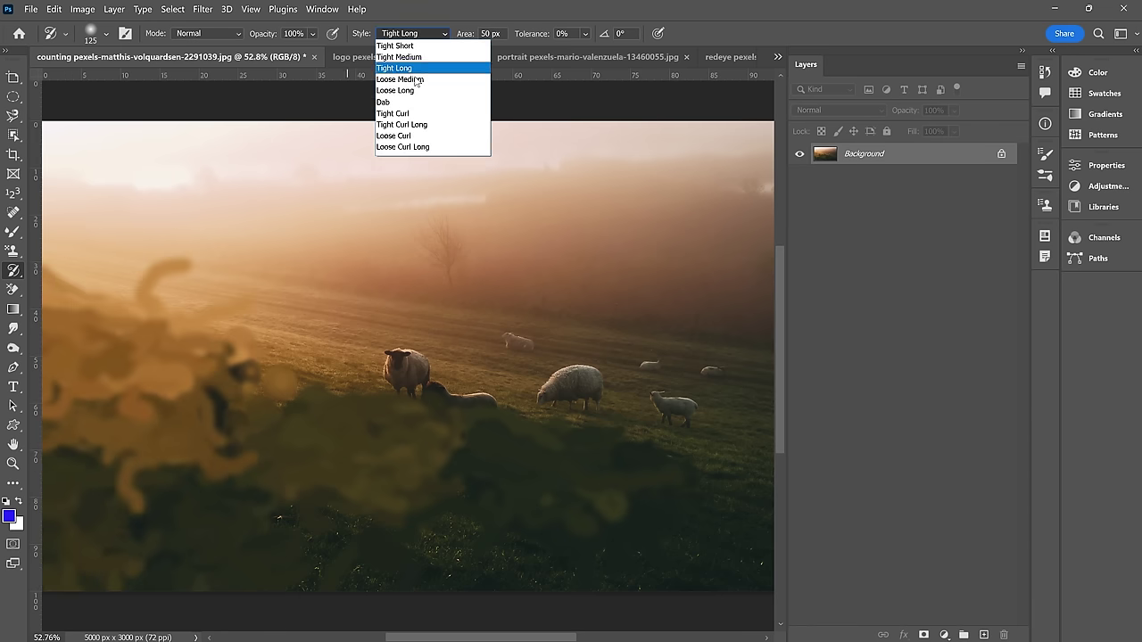
left_click(417, 134)
mouse_move(278, 304)
left_mouse_down()
mouse_move(322, 339)
mouse_move(384, 300)
mouse_move(552, 308)
mouse_move(595, 358)
mouse_move(688, 408)
mouse_move(717, 463)
mouse_move(661, 388)
mouse_move(596, 369)
mouse_move(454, 373)
mouse_move(426, 345)
mouse_move(414, 292)
mouse_move(432, 278)
mouse_move(422, 233)
mouse_move(477, 311)
left_mouse_up()
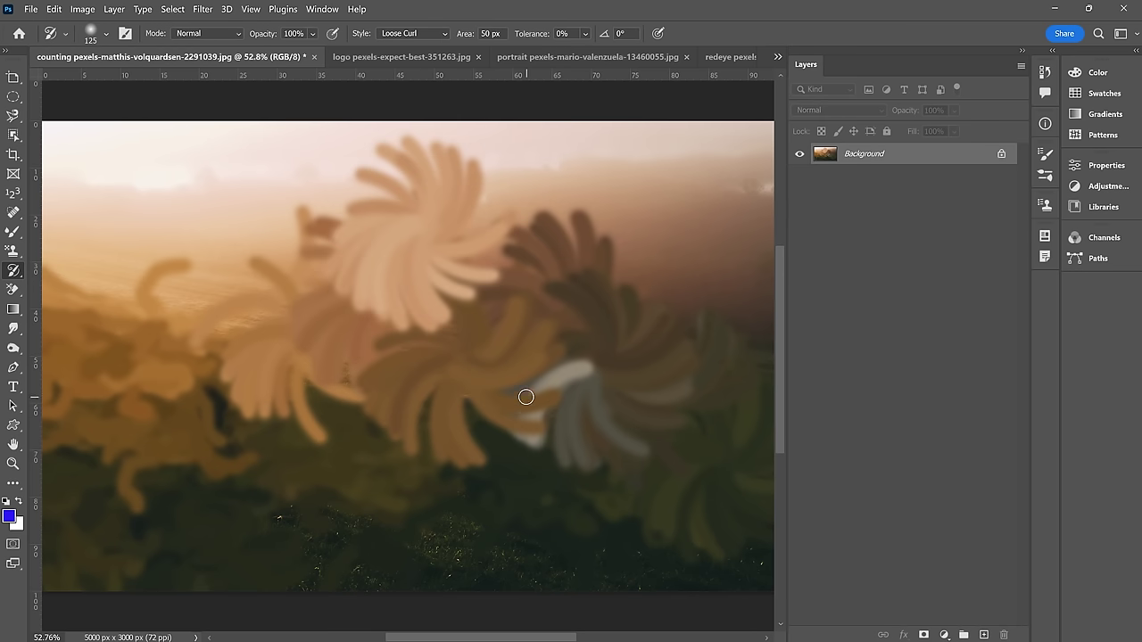
left_click_drag(464, 310, 466, 313)
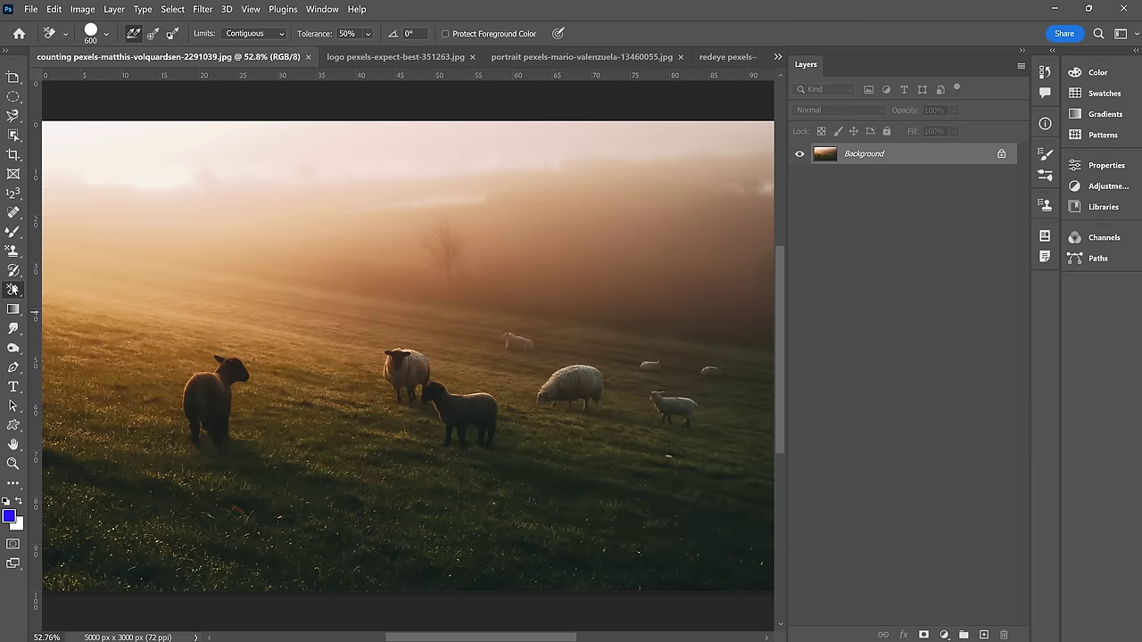
Step: Activate the Eraser tool, browse its brush presets and try it on the leftmost sheep of the locked Background layer
right_click(13, 289)
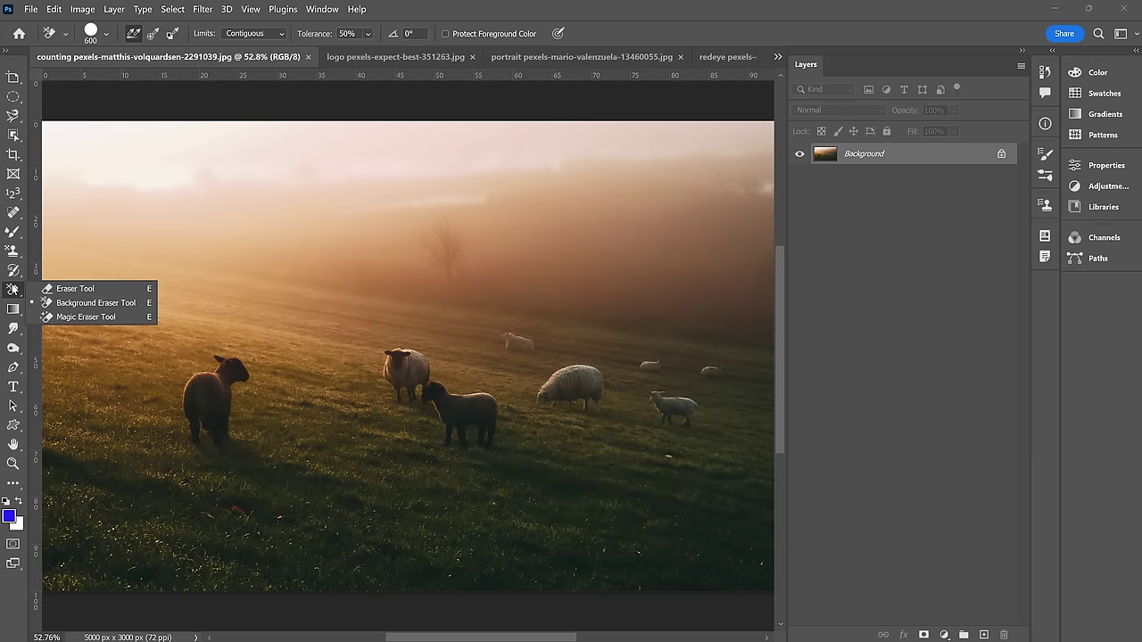
left_click(105, 292)
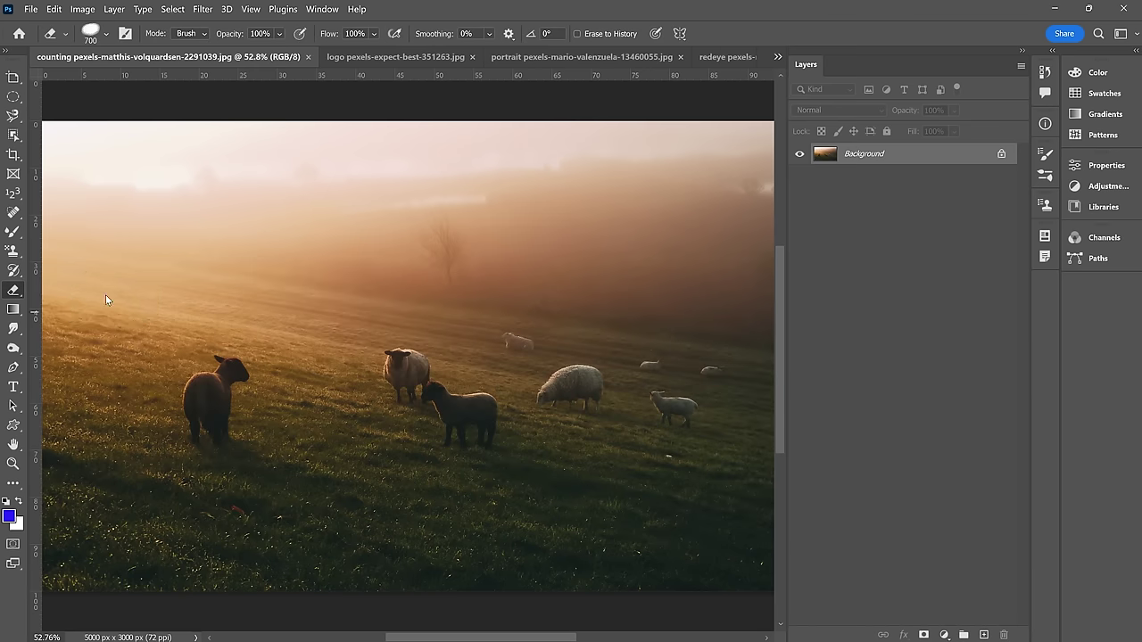
left_click(90, 33)
scroll(49, 205, "down", 5)
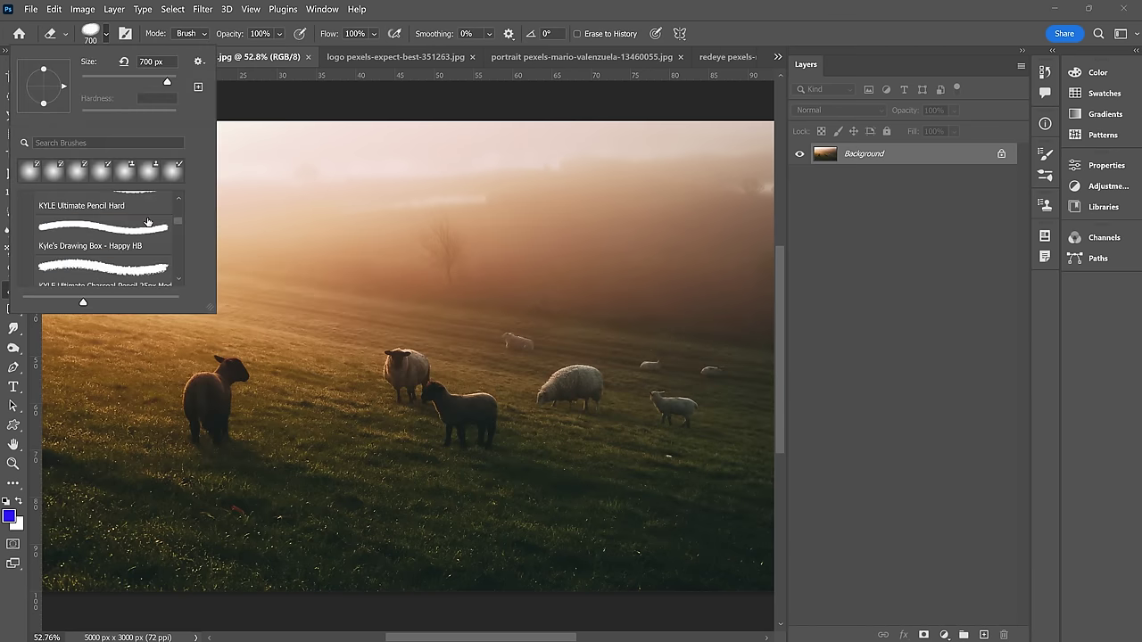
left_click(207, 377)
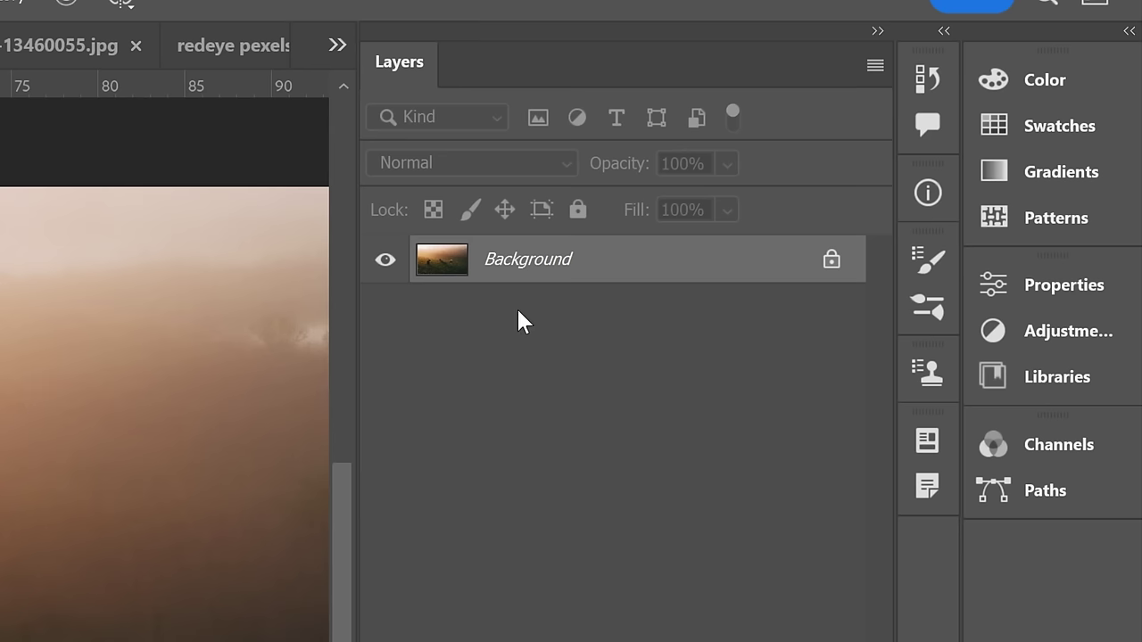
Step: Unlock the Background layer, then try erasing the leftmost sheep with the soft 700 px Eraser and undo it
left_click(832, 260)
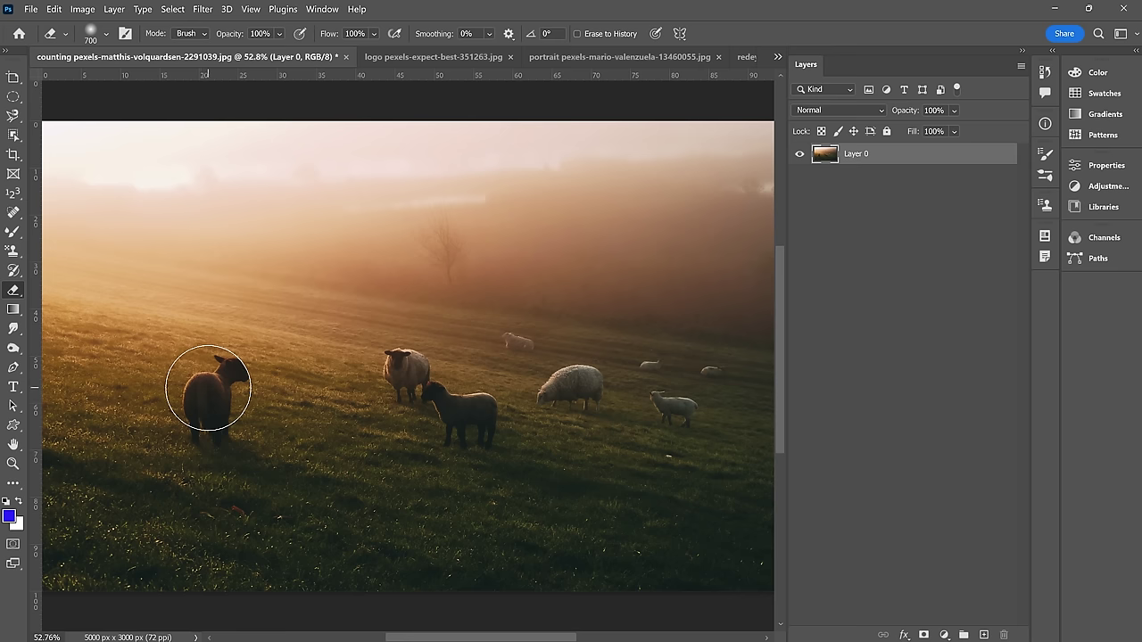
left_click(208, 388)
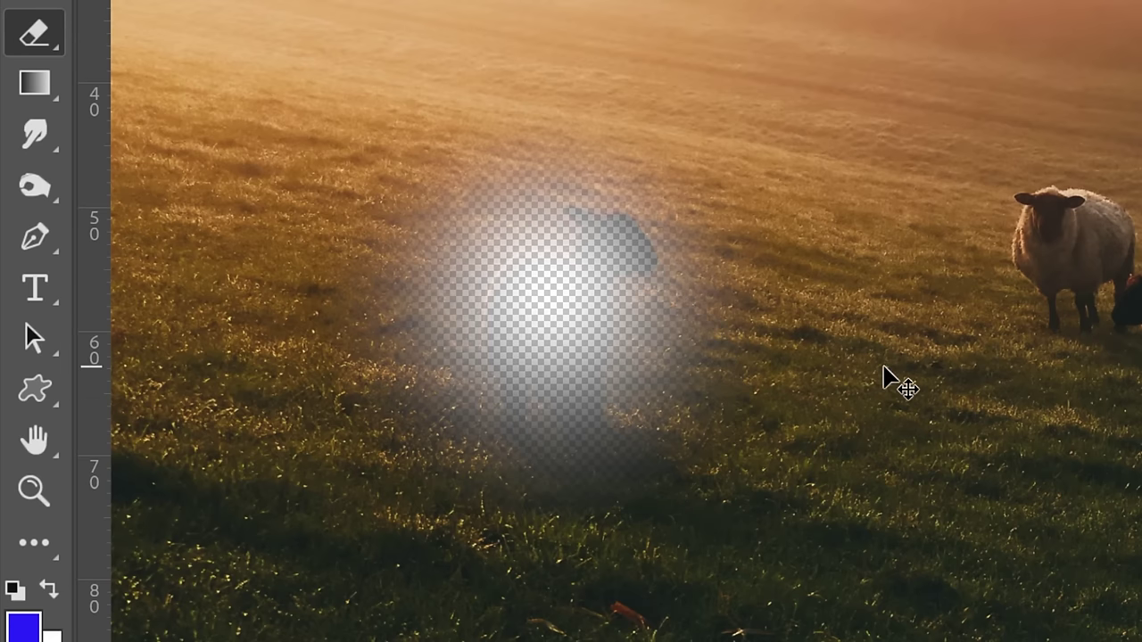
key("ctrl+z")
Step: Activate the Background Eraser tool and switch to the open portrait photo of the man in sunglasses
right_click(34, 33)
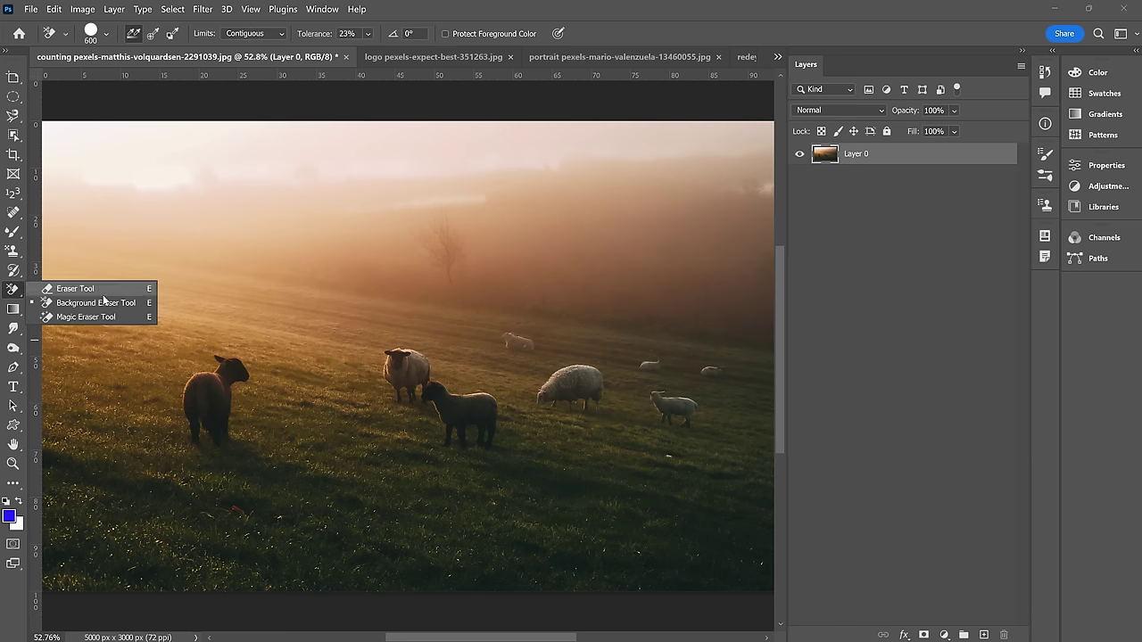
left_click(47, 303)
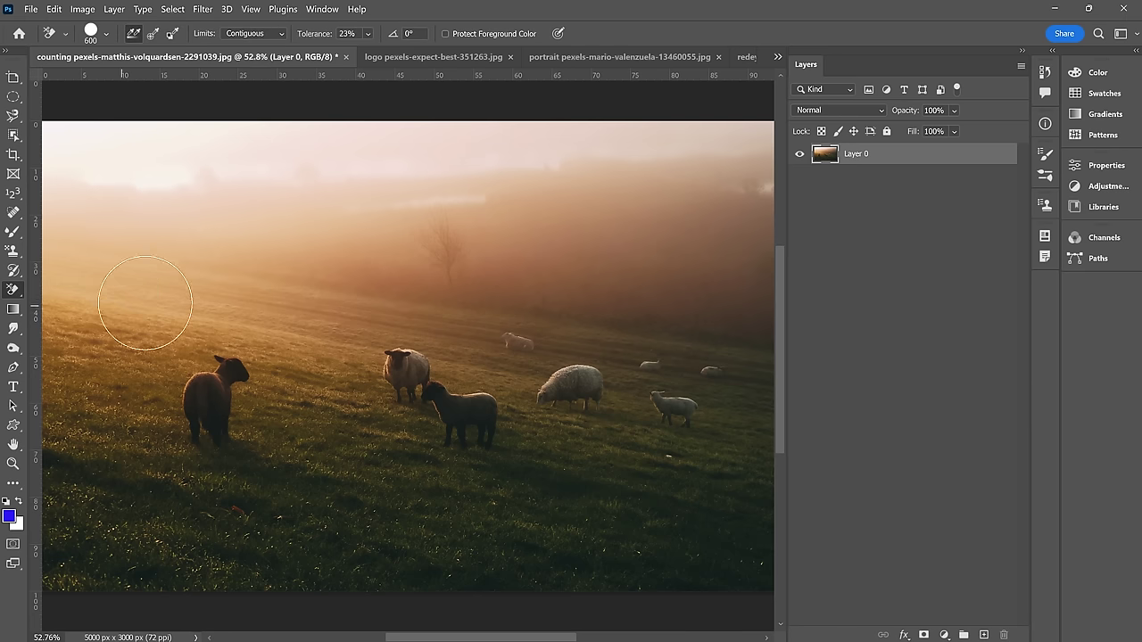
left_click(777, 57)
left_click(846, 95)
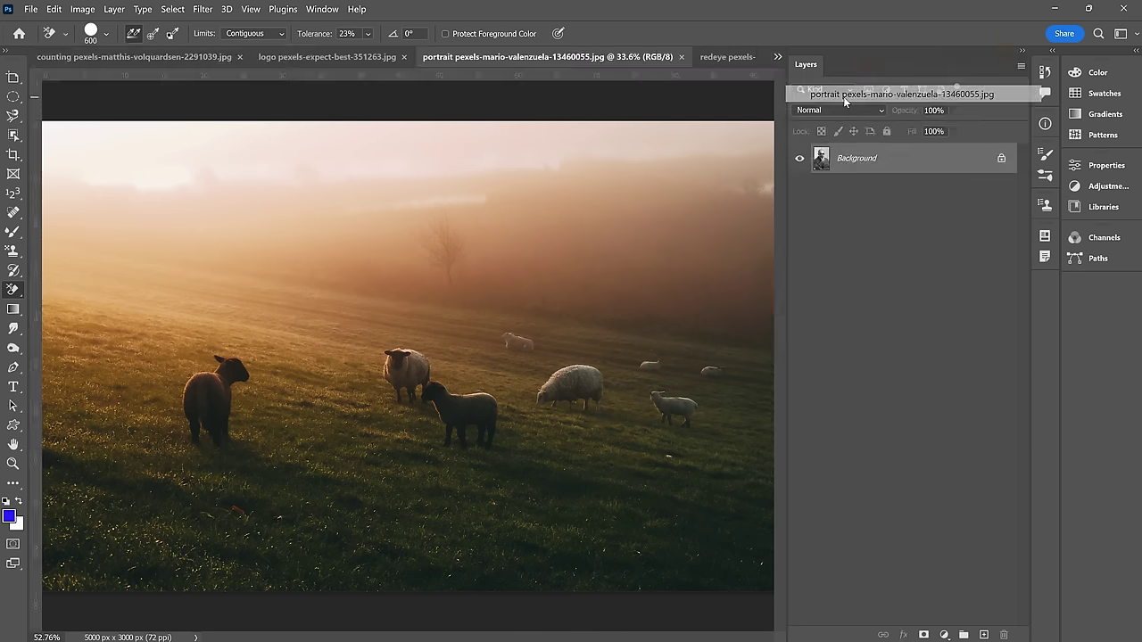
scroll(558, 177, "up", 3)
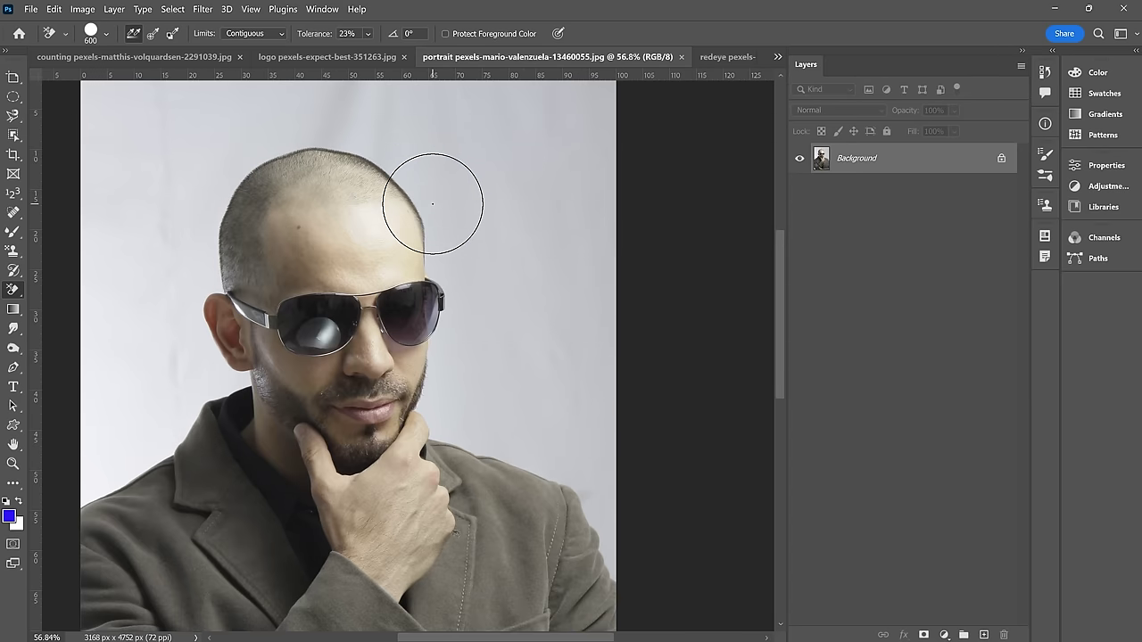
Step: Try erasing the pale backdrop around the man's head and shoulders with the 600 px Background Eraser, and undo it
left_click(433, 205)
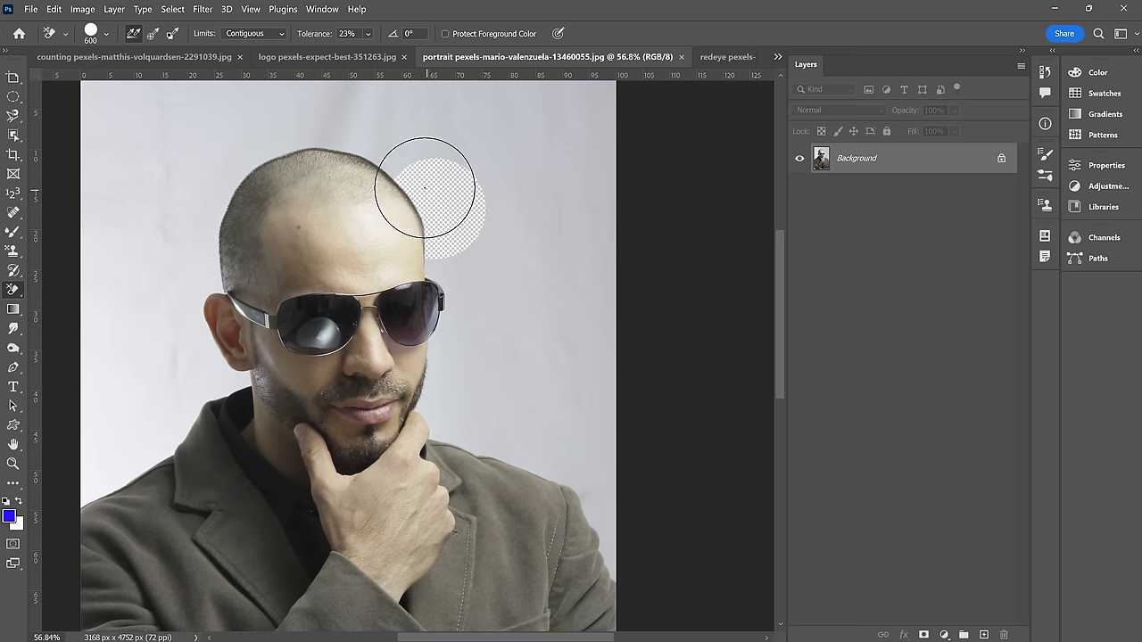
mouse_move(425, 187)
left_mouse_down()
mouse_move(406, 162)
mouse_move(368, 142)
mouse_move(298, 137)
mouse_move(225, 161)
mouse_move(186, 215)
mouse_move(195, 271)
mouse_move(176, 287)
mouse_move(166, 321)
mouse_move(209, 385)
mouse_move(236, 385)
mouse_move(173, 405)
mouse_move(157, 436)
mouse_move(90, 473)
mouse_move(119, 200)
mouse_move(105, 77)
mouse_move(160, 113)
mouse_move(148, 222)
left_mouse_up()
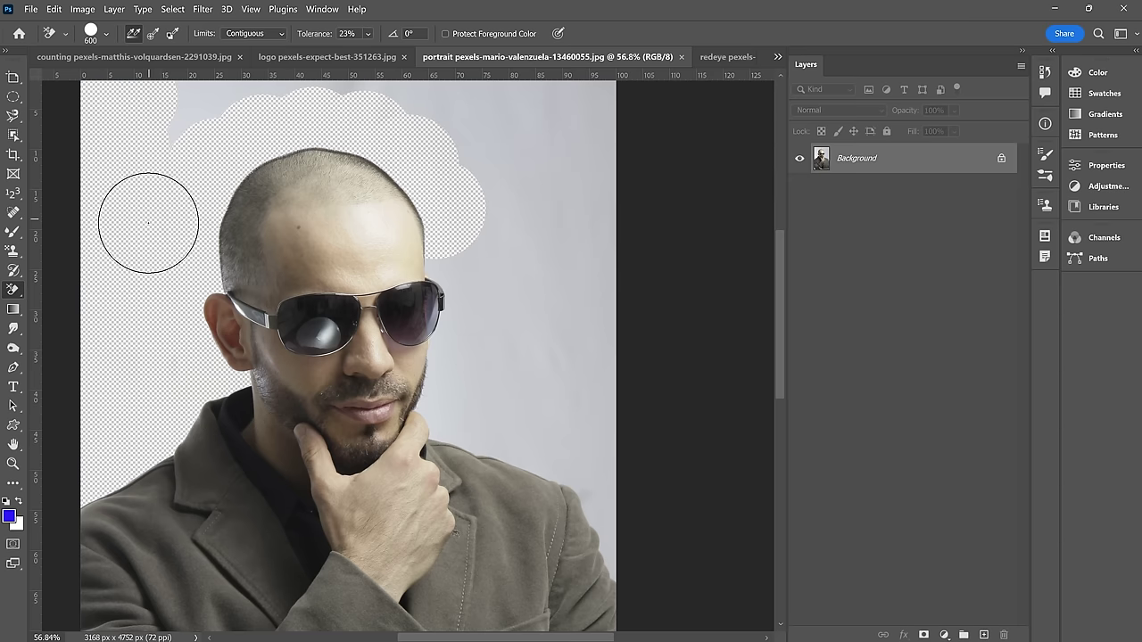
mouse_move(239, 93)
left_mouse_down()
mouse_move(466, 90)
mouse_move(580, 437)
mouse_move(540, 296)
mouse_move(465, 340)
mouse_move(612, 470)
mouse_move(607, 548)
mouse_move(580, 377)
left_mouse_up()
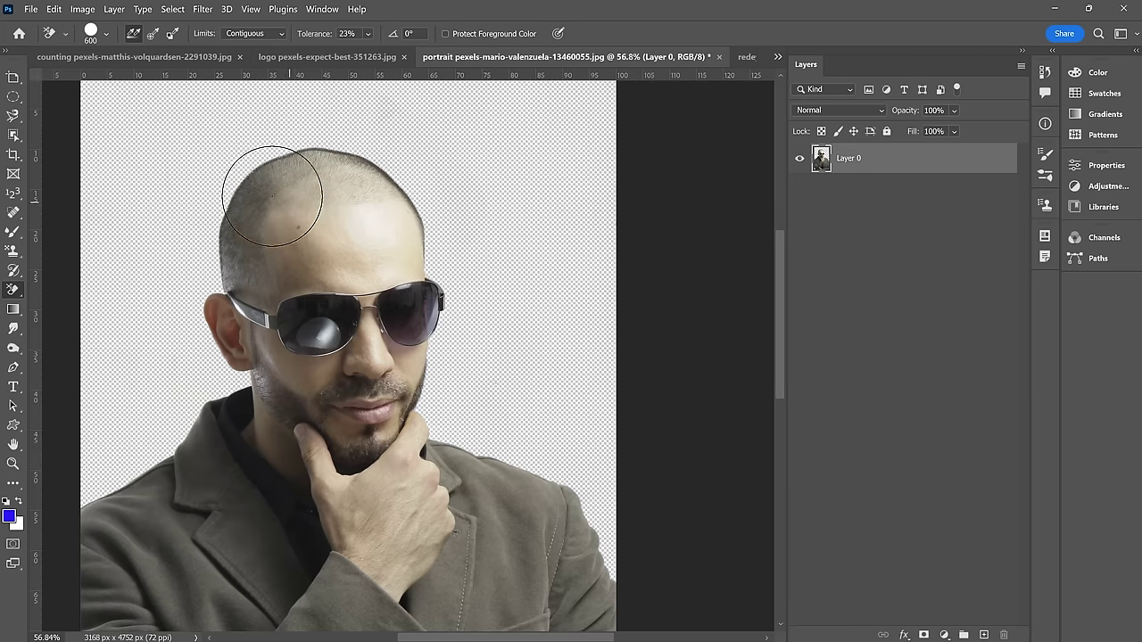
key("ctrl+z")
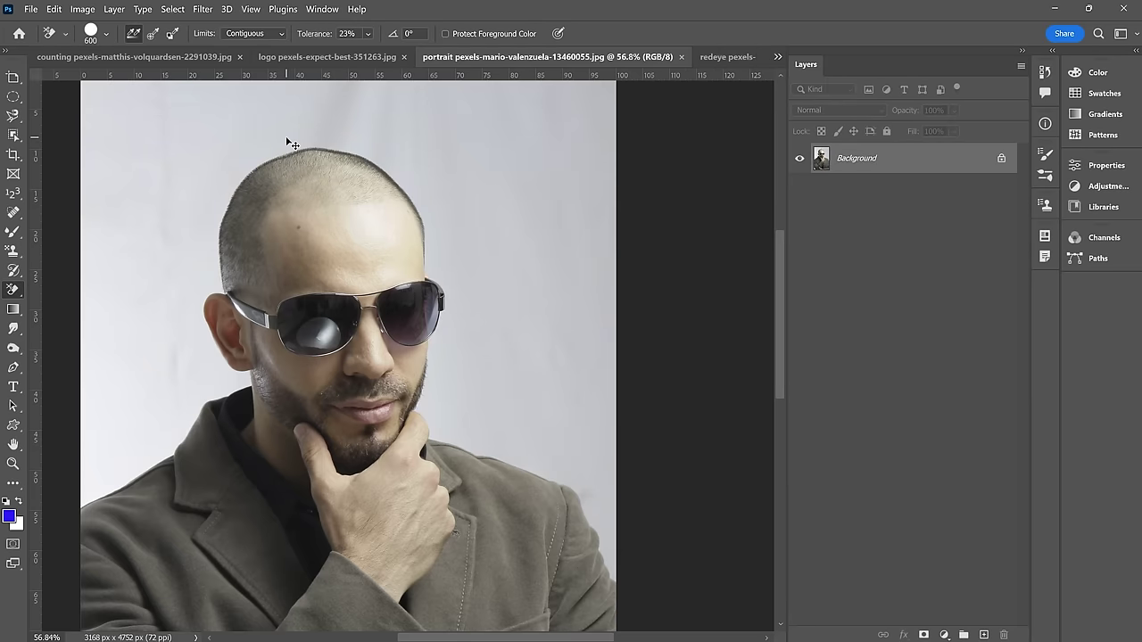
Step: Activate the Magic Eraser tool and try it on several dark areas of the sunglasses lens without the round reflection
right_click(14, 289)
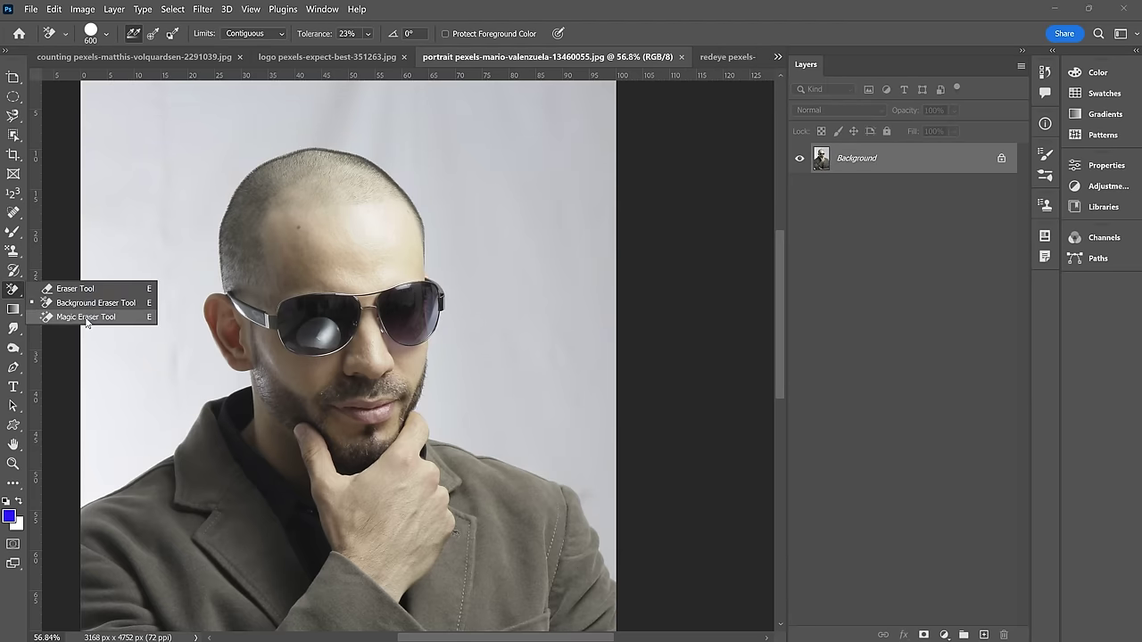
left_click(86, 316)
scroll(422, 270, "up", 2)
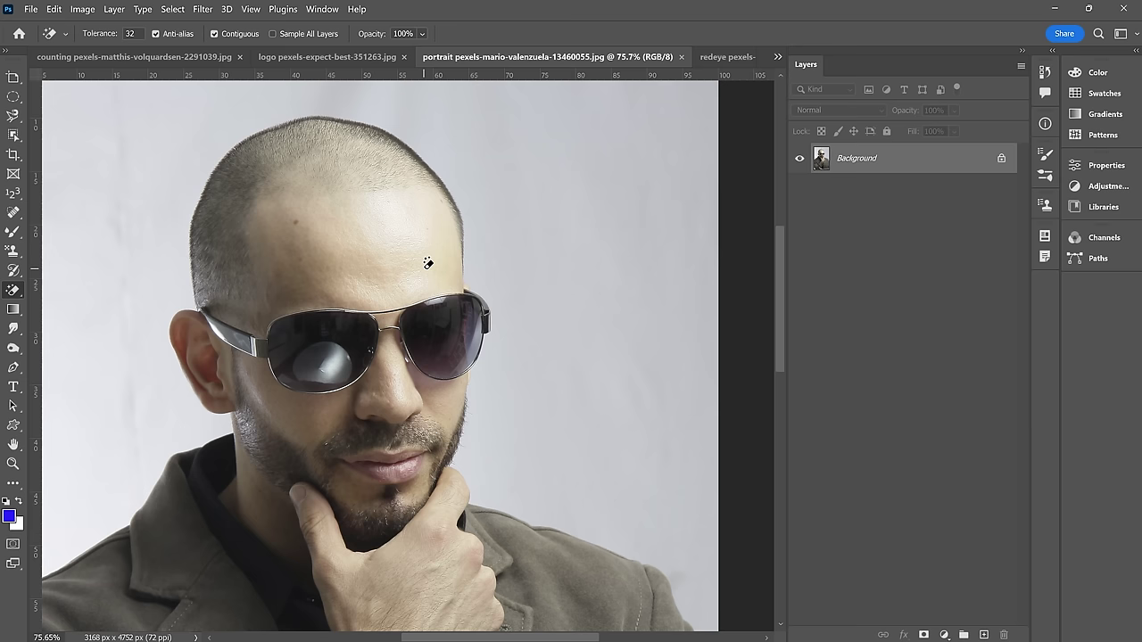
scroll(487, 369, "down", 3)
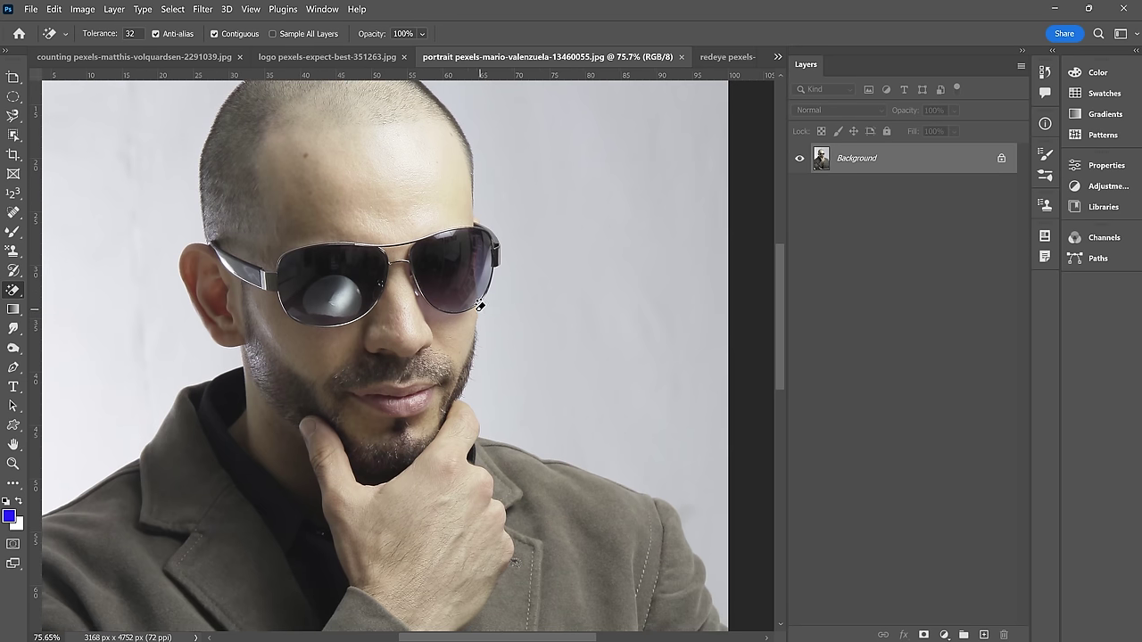
left_click(453, 271)
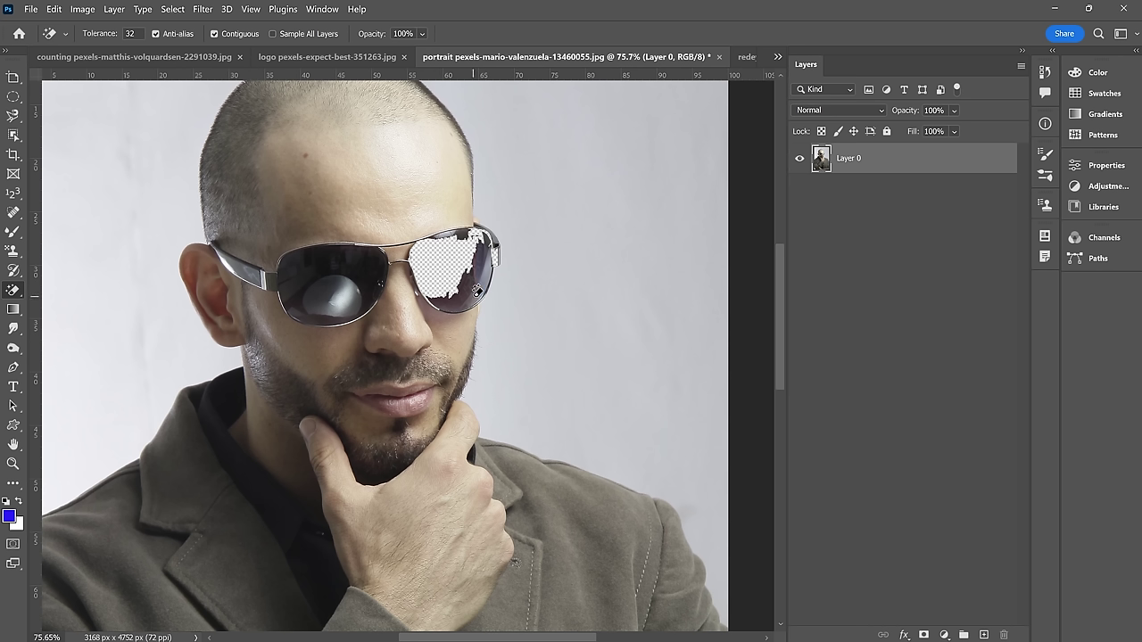
left_click(468, 295)
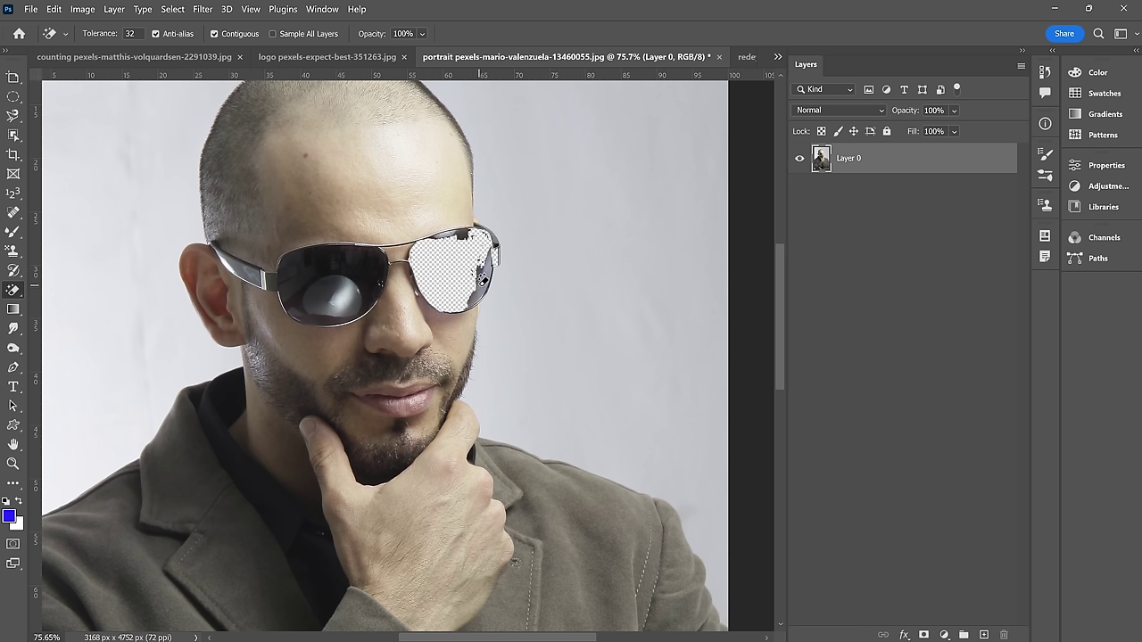
left_click(482, 280)
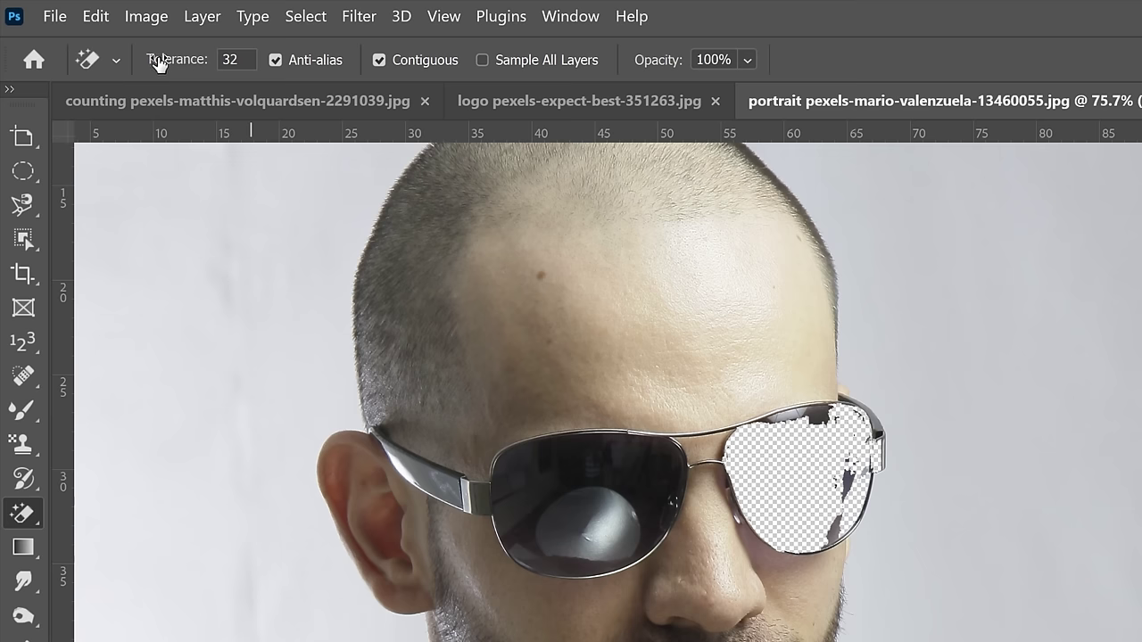
Step: Set the Magic Eraser tolerance to 50 and try it on the lens with the round reflection and the man's forehead
left_click_drag(94, 34, 103, 34)
mouse_move(186, 62)
left_mouse_down()
mouse_move(197, 66)
mouse_move(164, 66)
mouse_move(191, 66)
left_mouse_up()
type("0")
left_click(580, 473)
left_click(519, 488)
left_click(527, 540)
left_click(546, 487)
type("50")
left_click(571, 513)
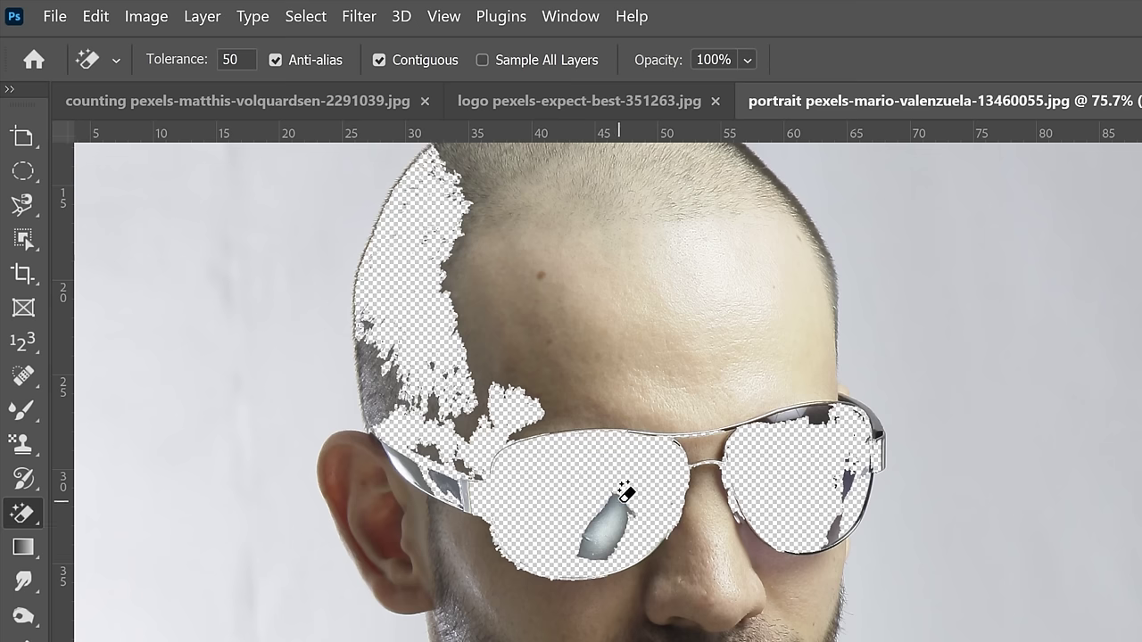
left_click(656, 345)
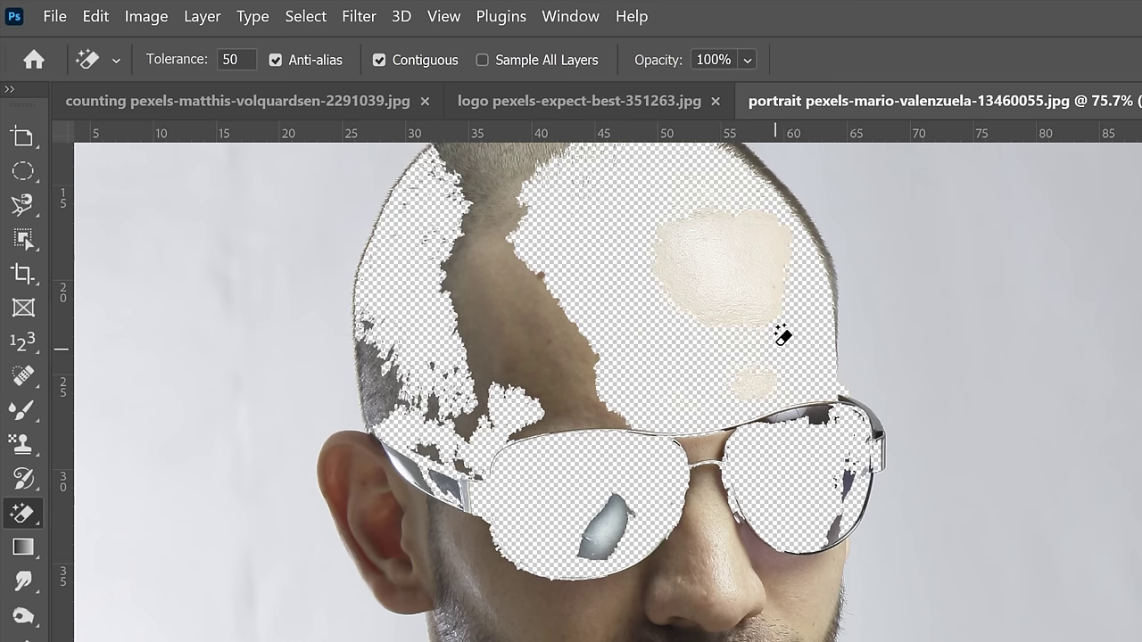
left_click(709, 271)
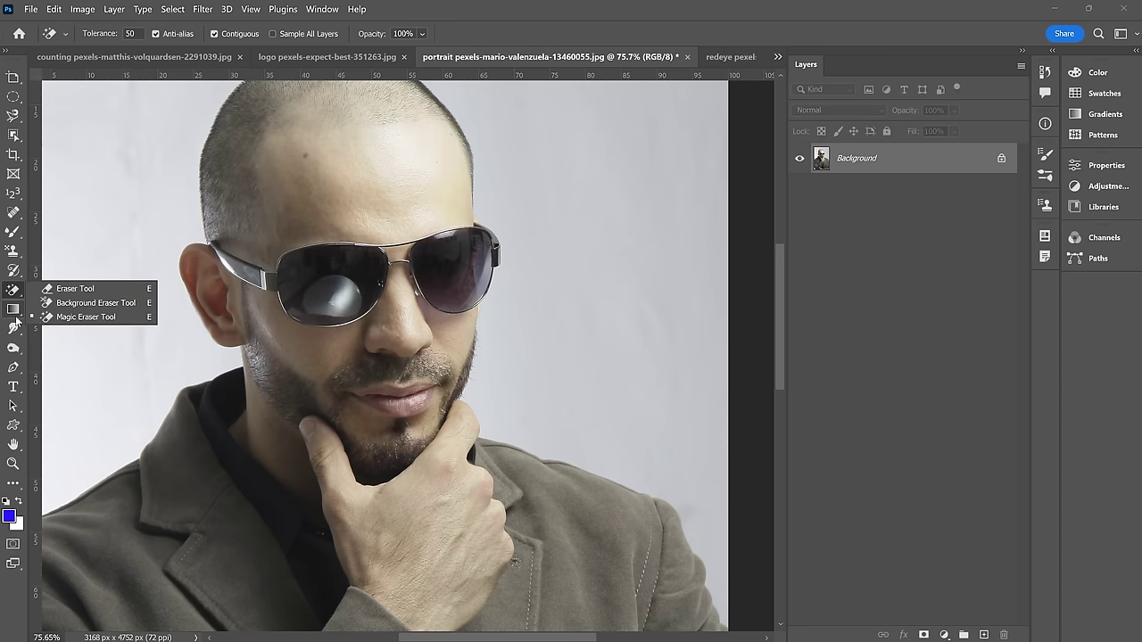
Step: Activate the Gradient tool and switch to the open "start" photo of the wooden cabin
left_click(16, 312)
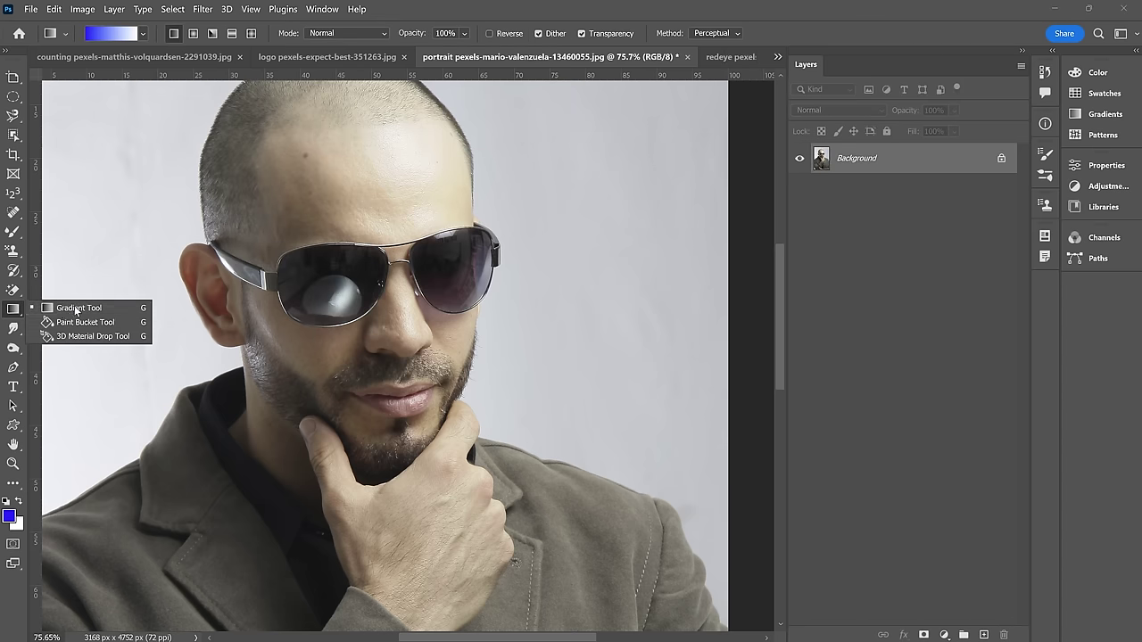
left_click(77, 308)
left_click(776, 57)
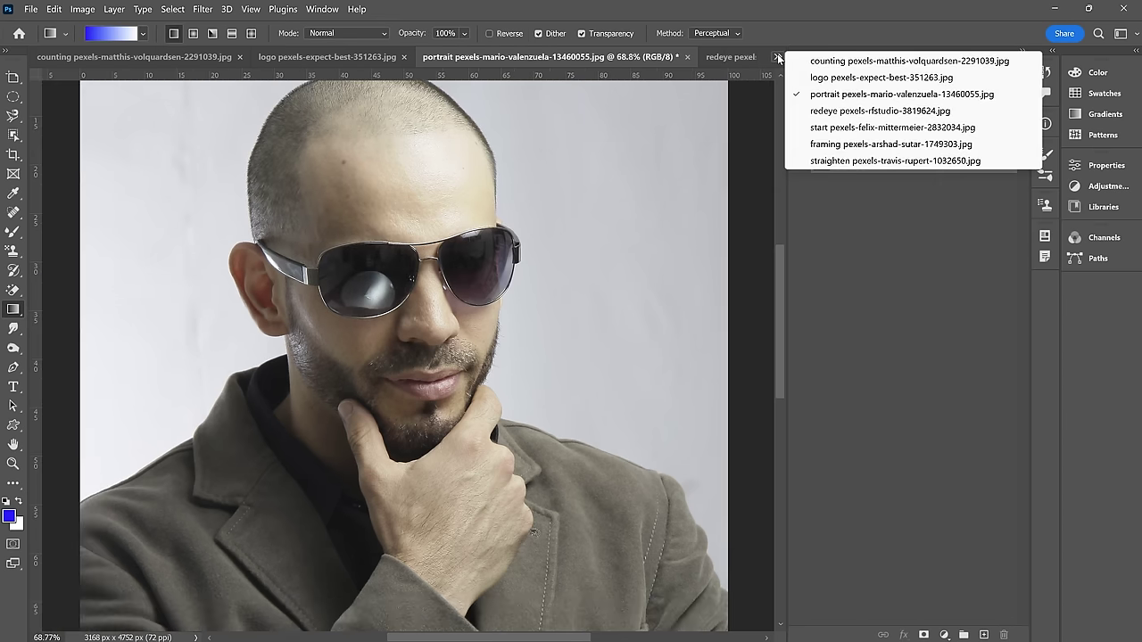
left_click(865, 122)
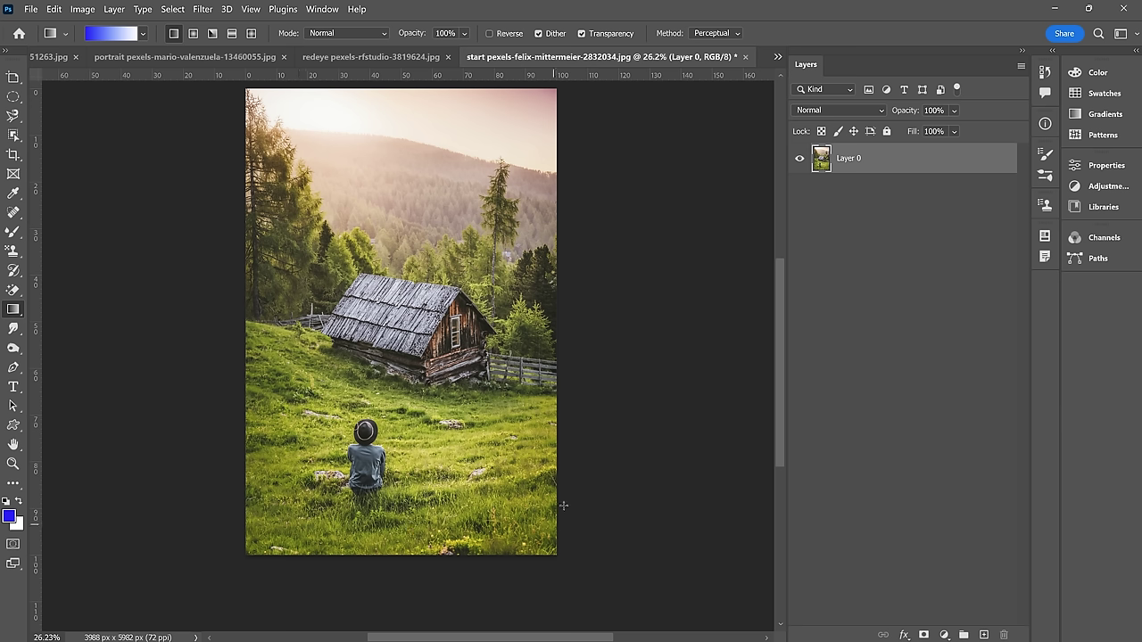
Step: Reset the colours to default black and white, add a new layer and fill it with a top-to-bottom linear gradient
key("d")
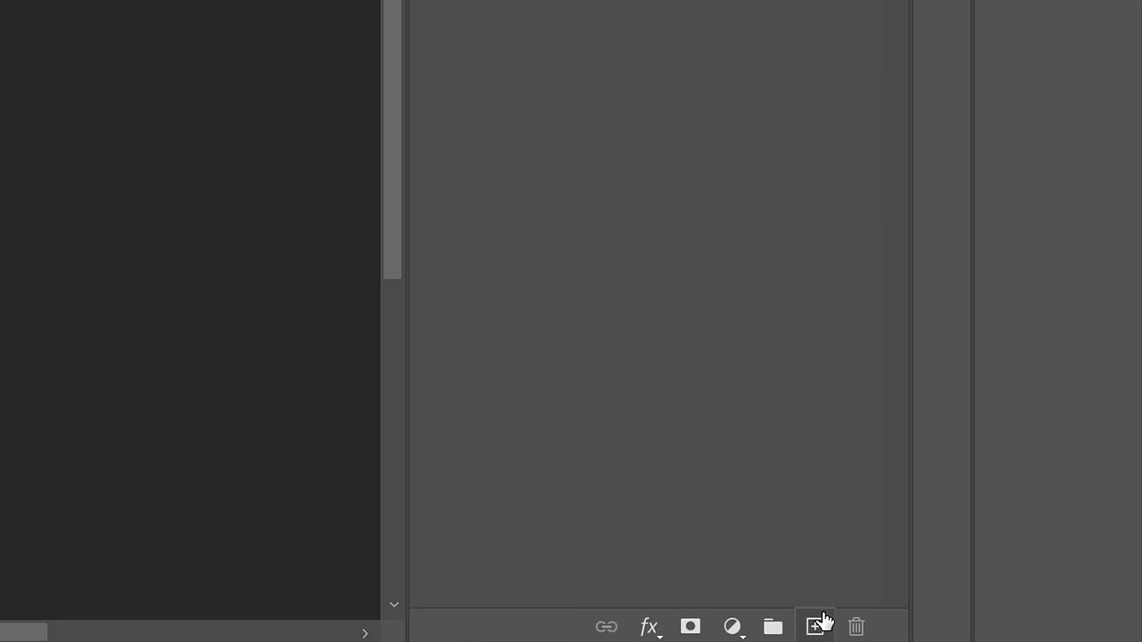
left_click(818, 626)
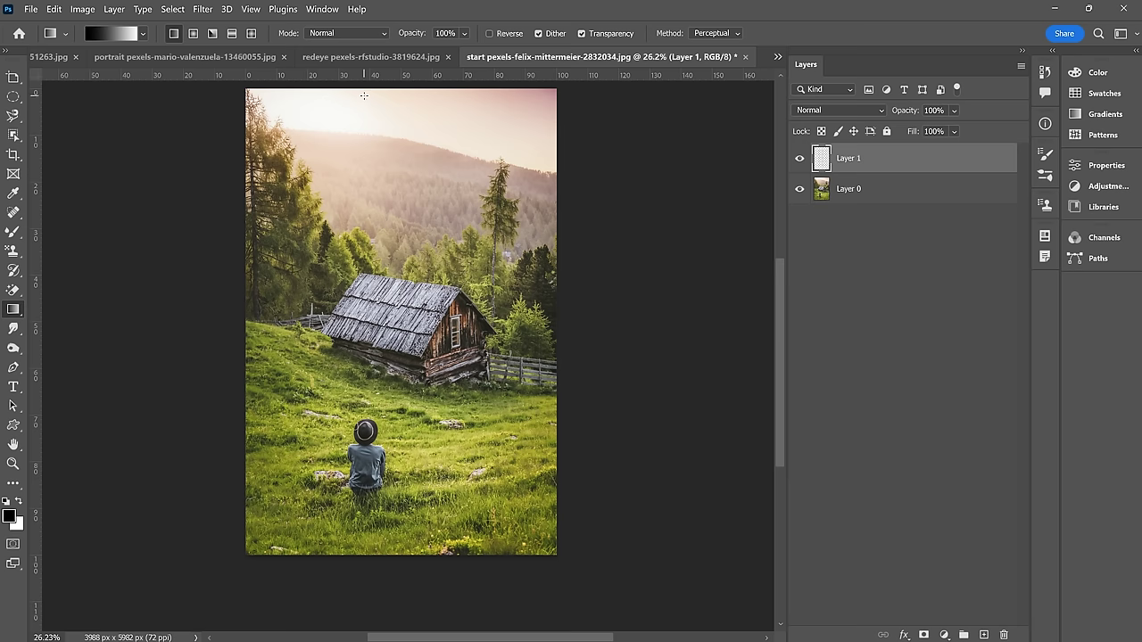
left_click_drag(364, 95, 369, 546)
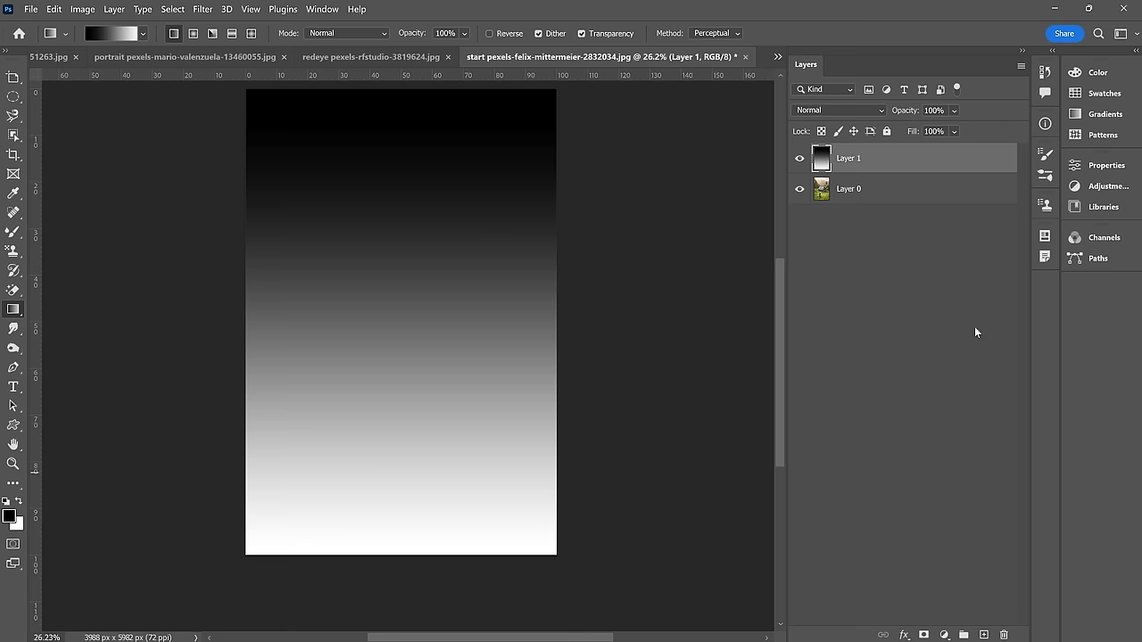
Step: Set Layer 1's blend mode to Multiply and its fill to 23%, and compare the photo with the layer hidden and shown
left_click(811, 112)
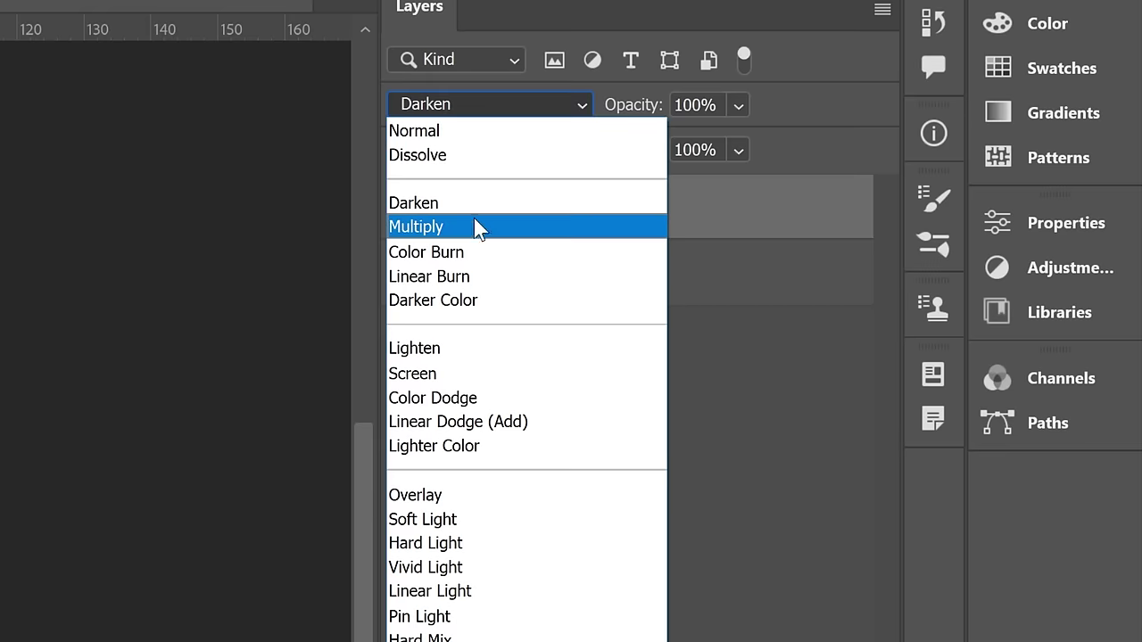
left_click(477, 231)
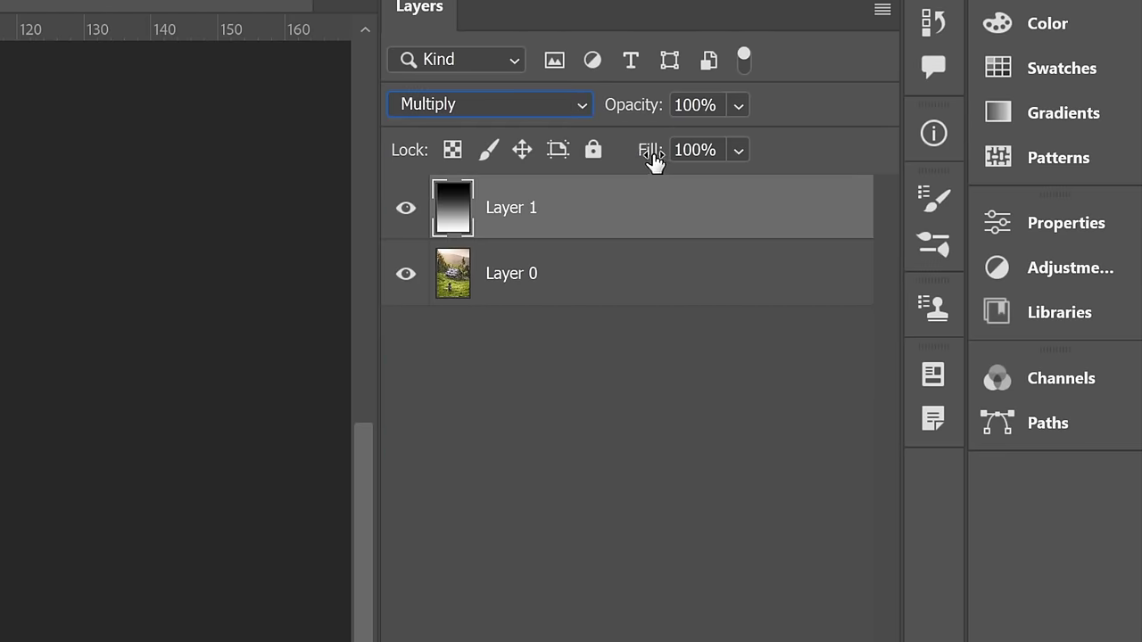
left_click_drag(653, 161, 567, 162)
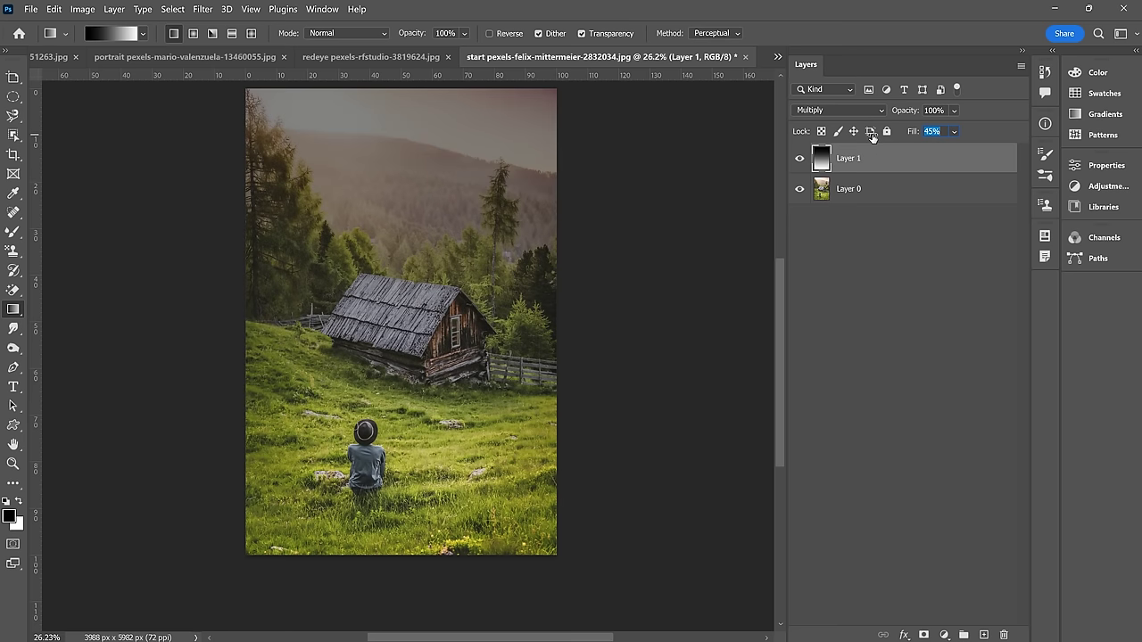
left_click_drag(872, 136, 855, 138)
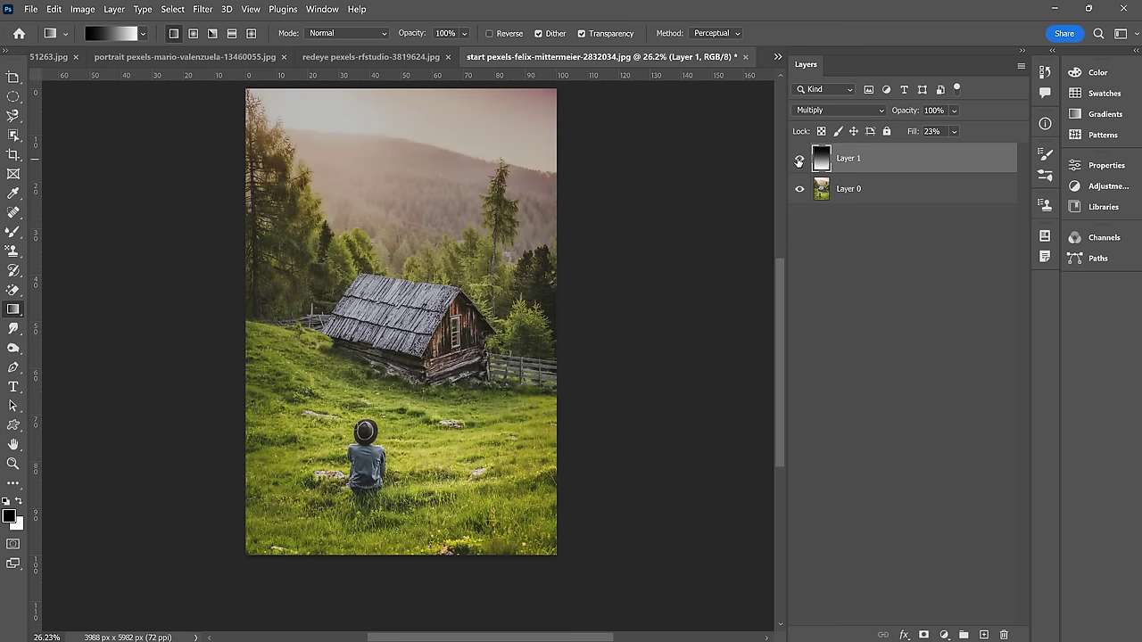
left_click(798, 161)
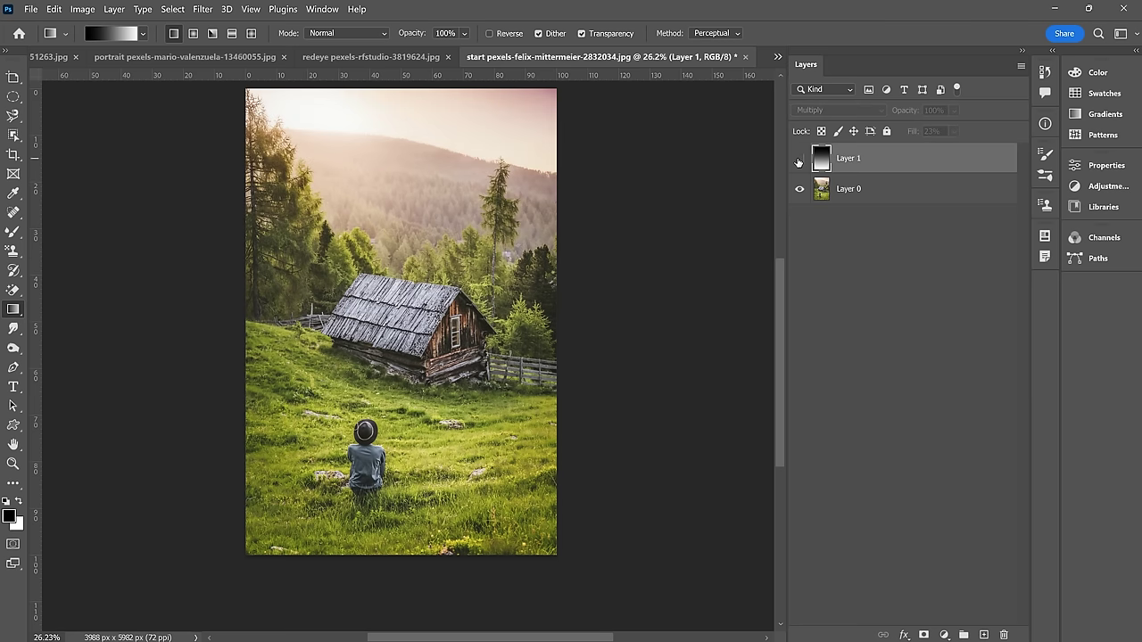
left_click(798, 161)
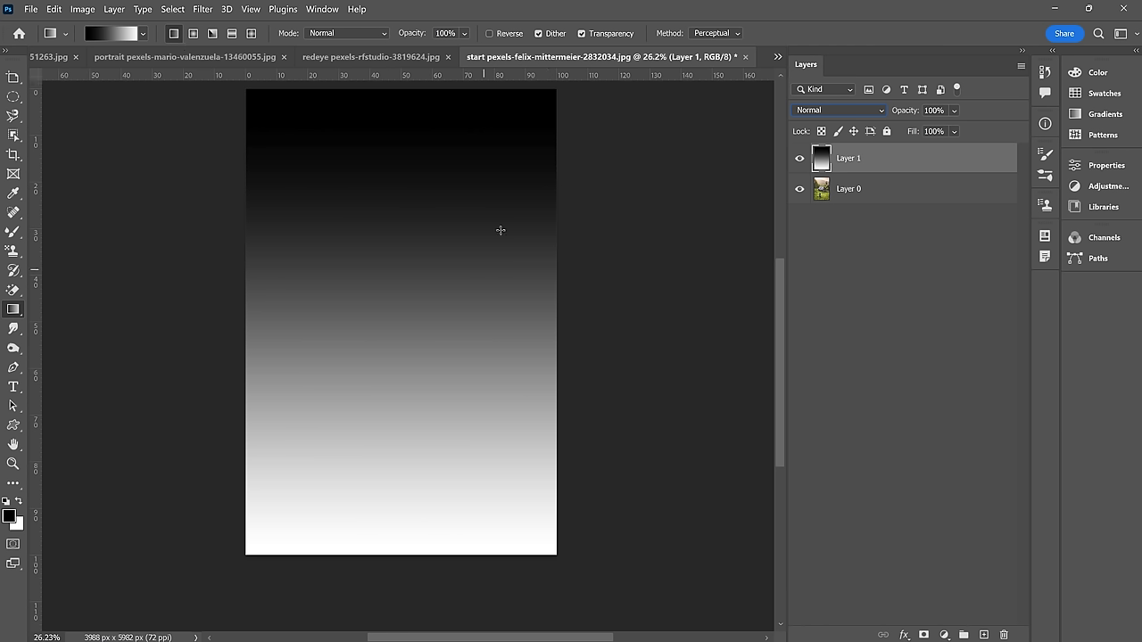
Step: Try the radial and angle gradient styles on Layer 1, drawing diagonally down from just above the canvas centre
left_click(194, 36)
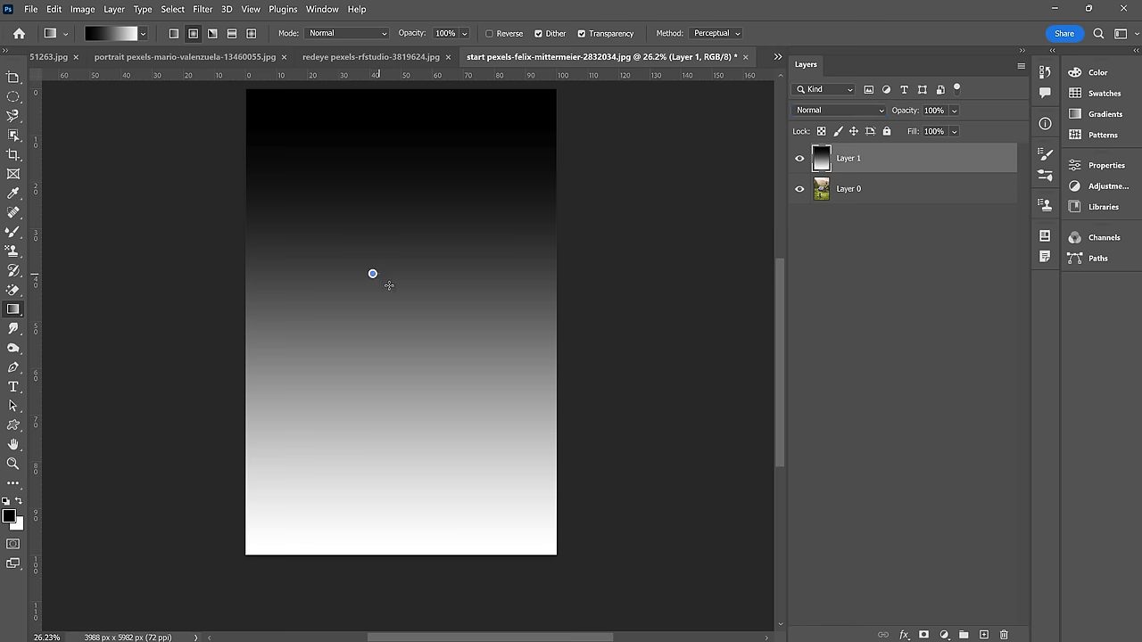
left_click_drag(373, 274, 473, 406)
left_click_drag(373, 274, 479, 429)
Step: Try the reflected gradient style horizontally across Layer 1 and the diamond gradient style diagonally from near its centre
left_click(231, 34)
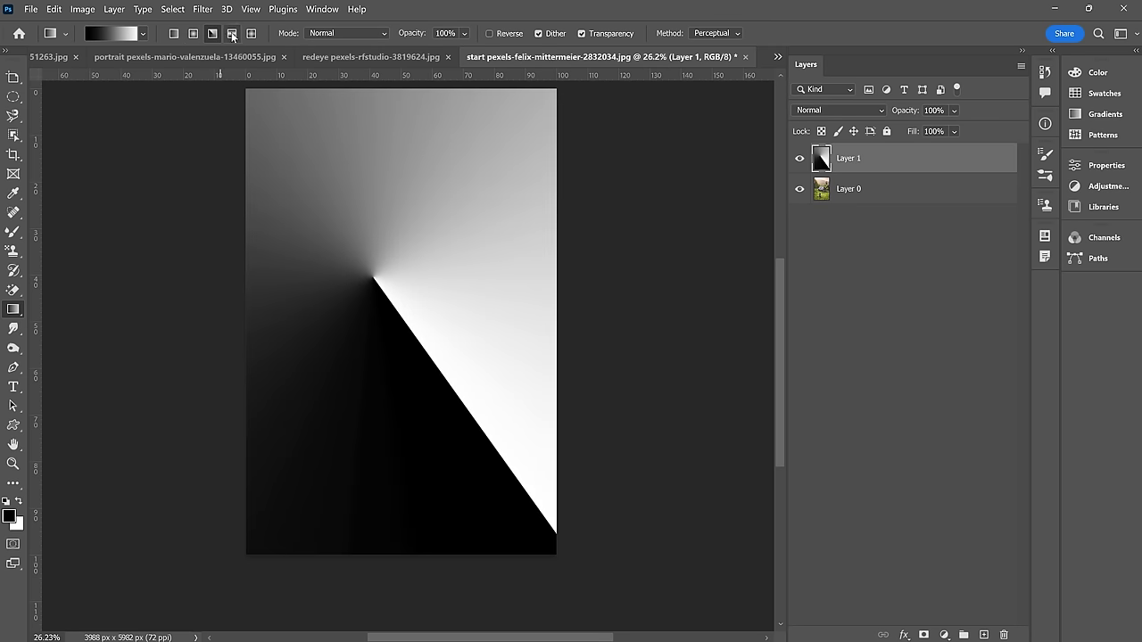
left_click_drag(318, 241, 518, 262)
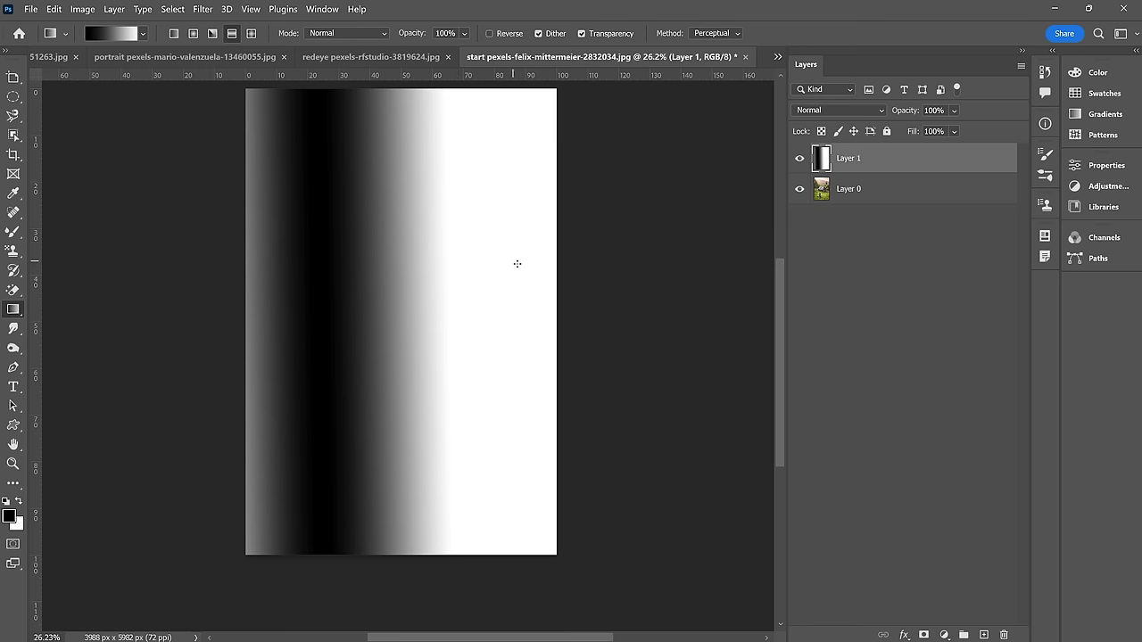
left_click(250, 34)
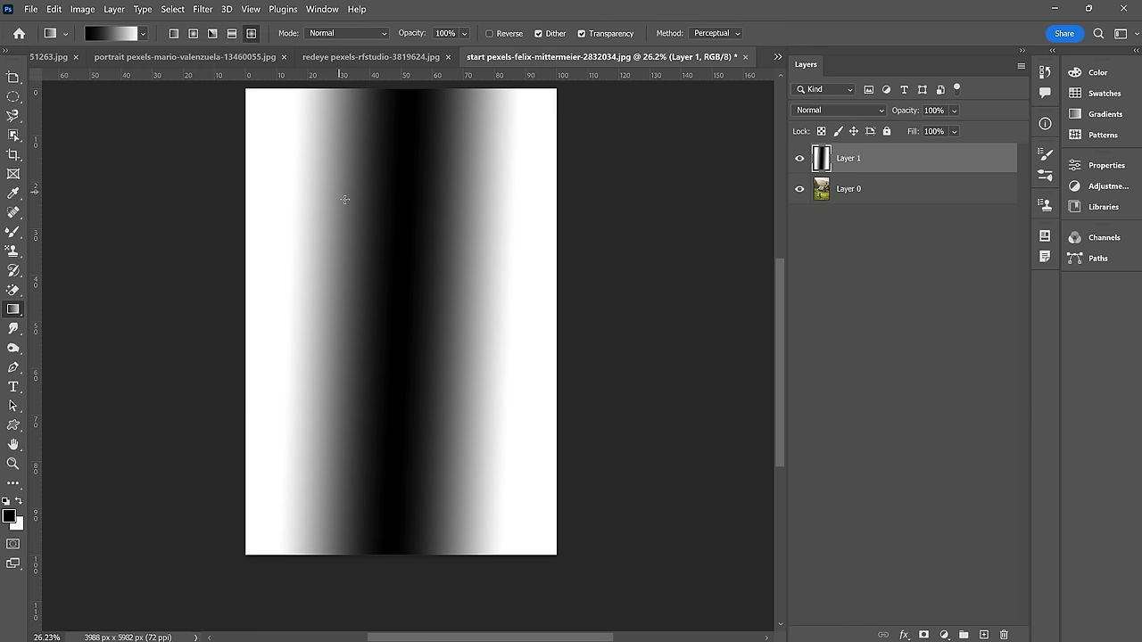
left_click_drag(338, 191, 454, 314)
left_click_drag(352, 288, 468, 414)
Step: Delete the gradient layer and activate the Paint Bucket tool
left_click_drag(891, 158, 1003, 635)
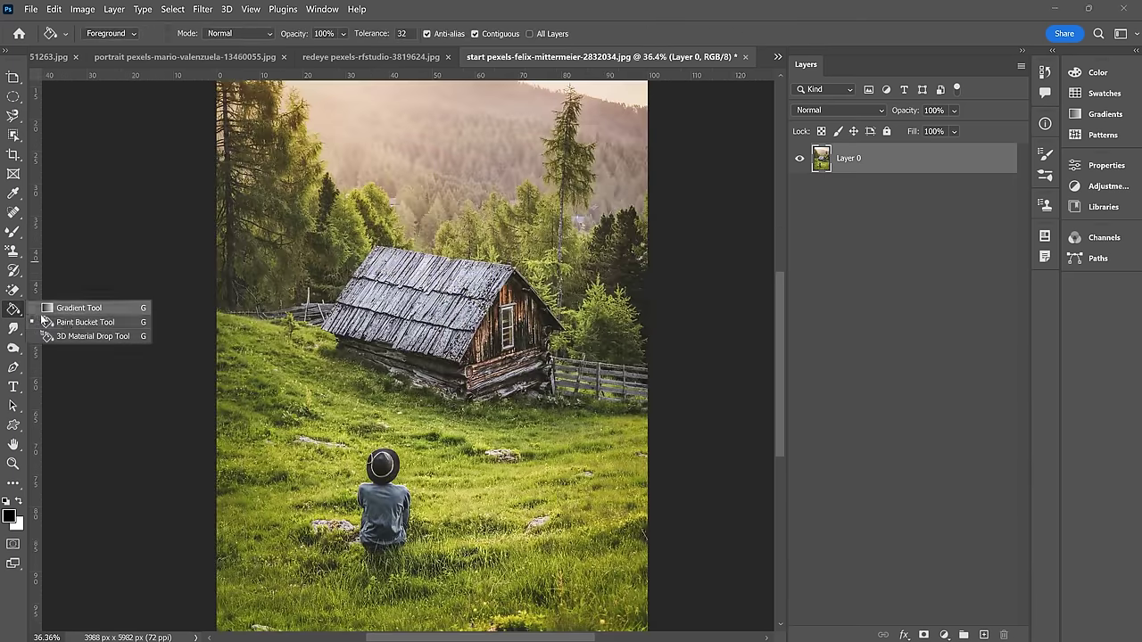
left_click(66, 322)
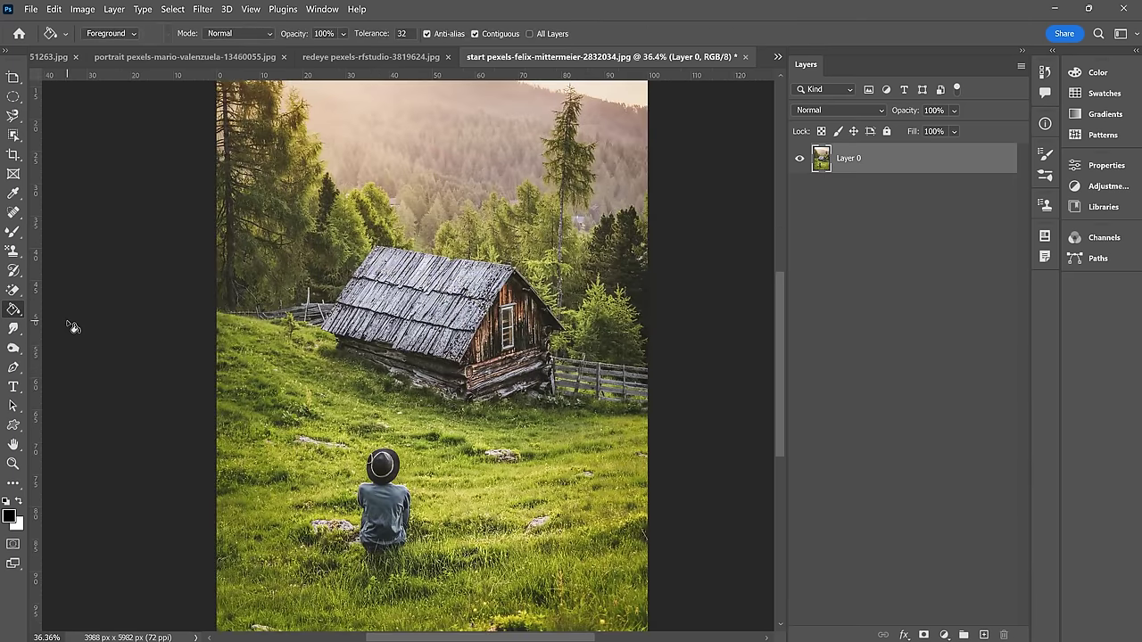
Step: Try filling a light plank on the cabin roof with black using the Paint Bucket at tolerance 32, and undo the fill
scroll(488, 289, "up", 5)
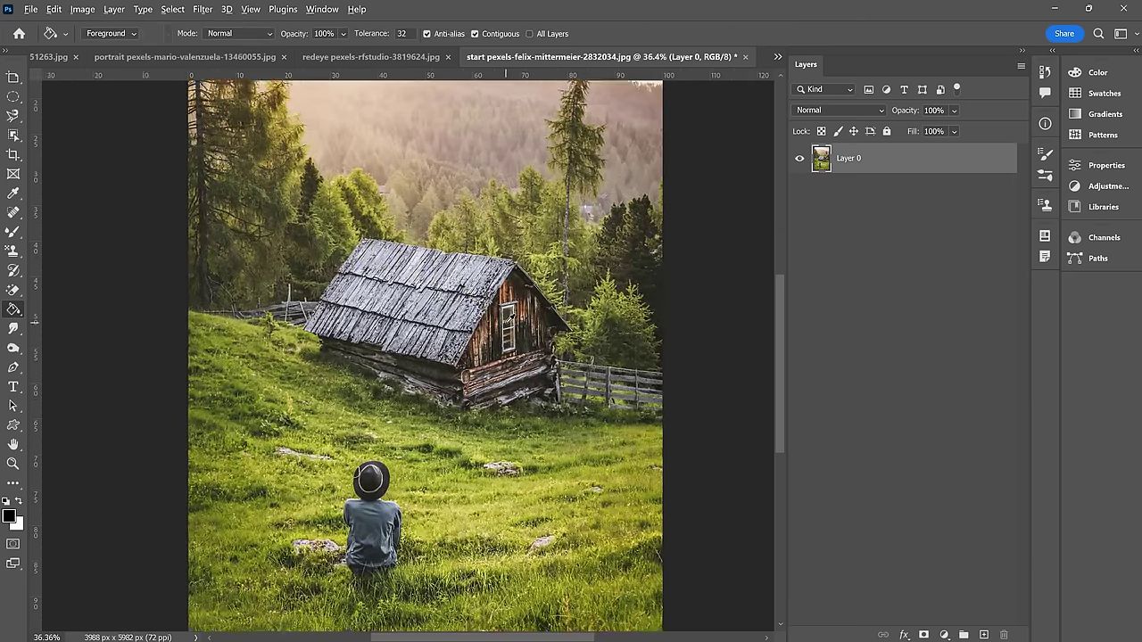
left_click_drag(362, 289, 446, 325)
scroll(448, 324, "up", 3)
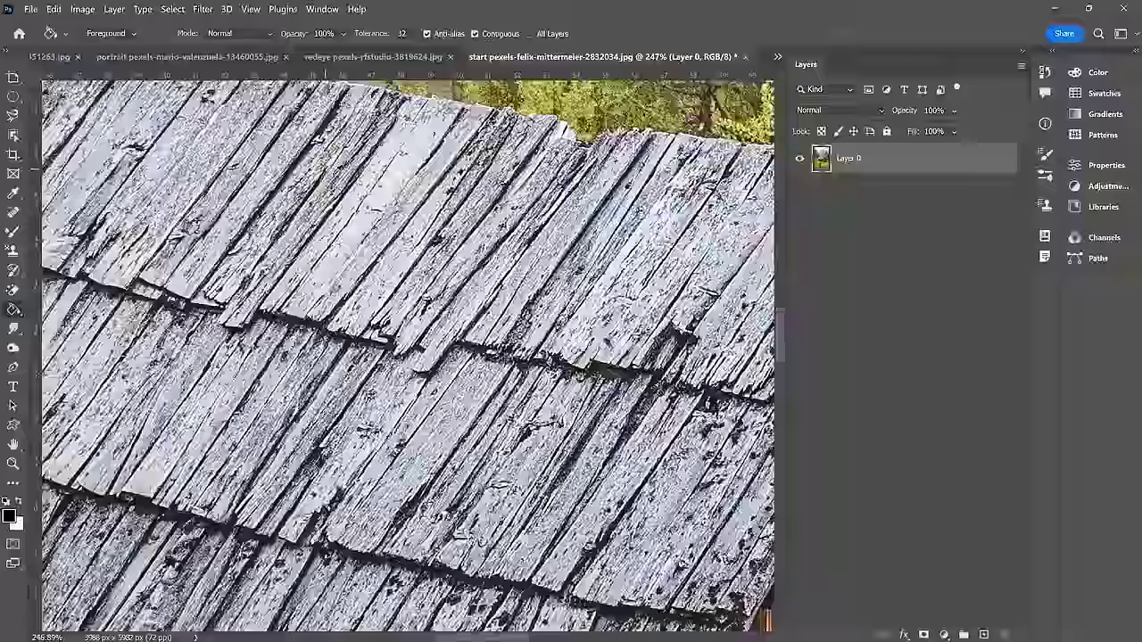
scroll(466, 328, "up", 1)
scroll(465, 328, "left", 1)
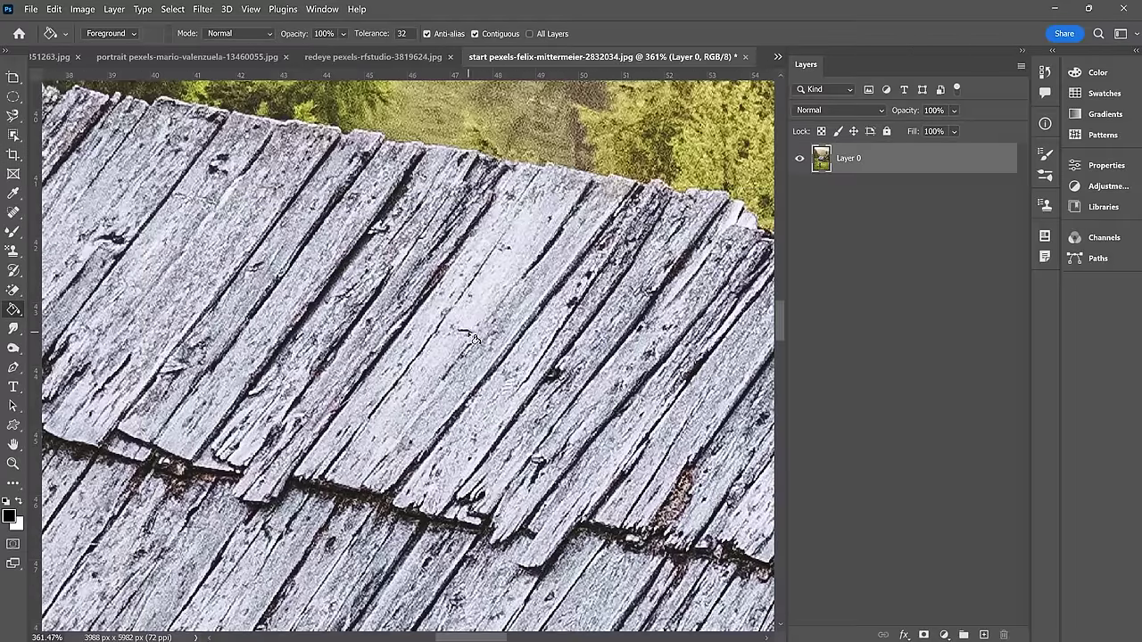
left_click(500, 286)
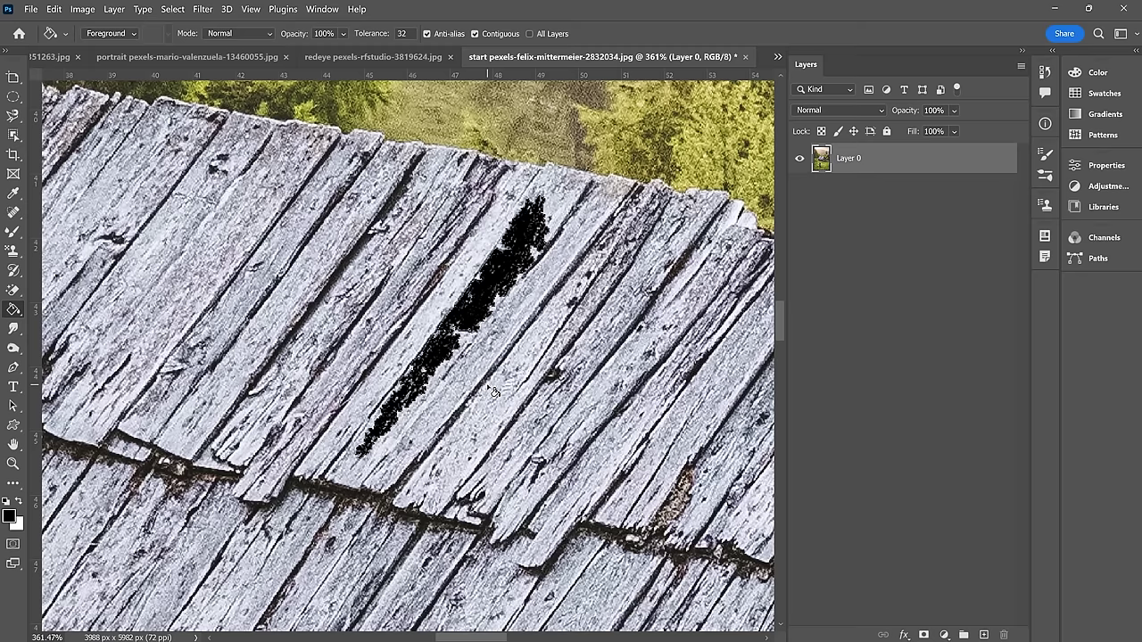
key("ctrl+z")
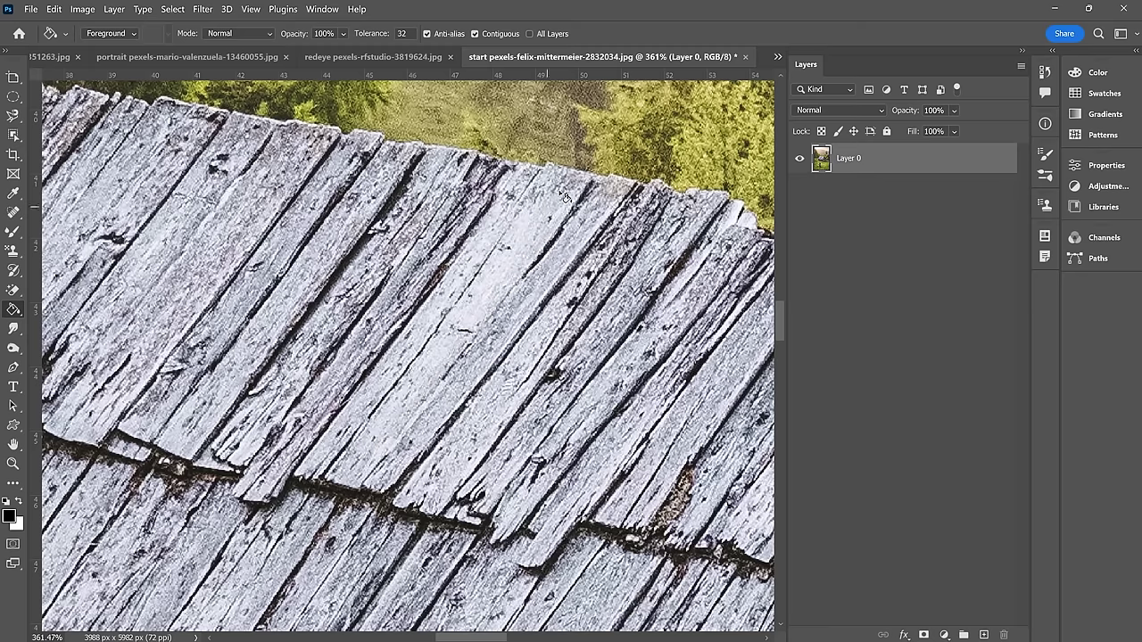
Step: Switch to the Underground sign photo, try filling the sign's upper red arc with black at tolerance 32, and undo the fill
left_click(777, 57)
left_click(856, 77)
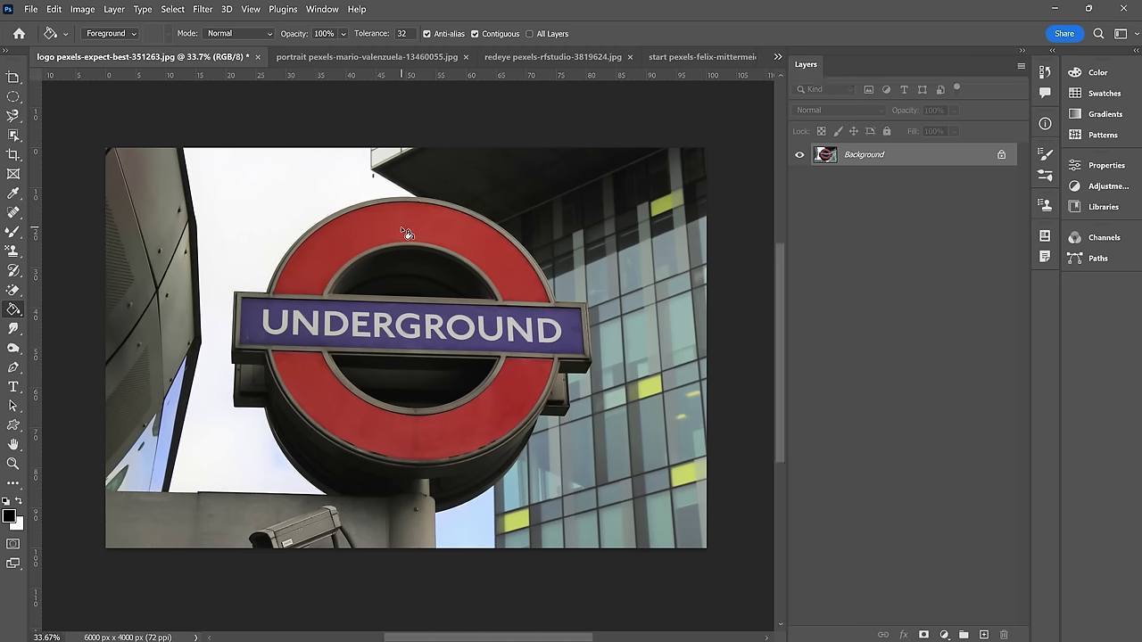
left_click(406, 232)
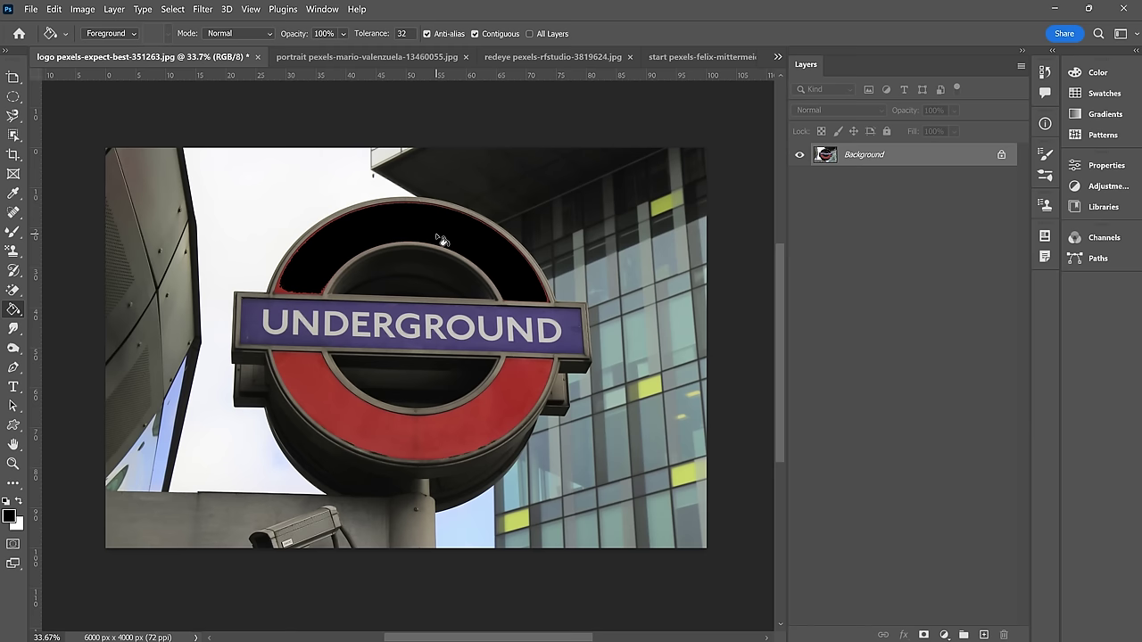
key("ctrl+z")
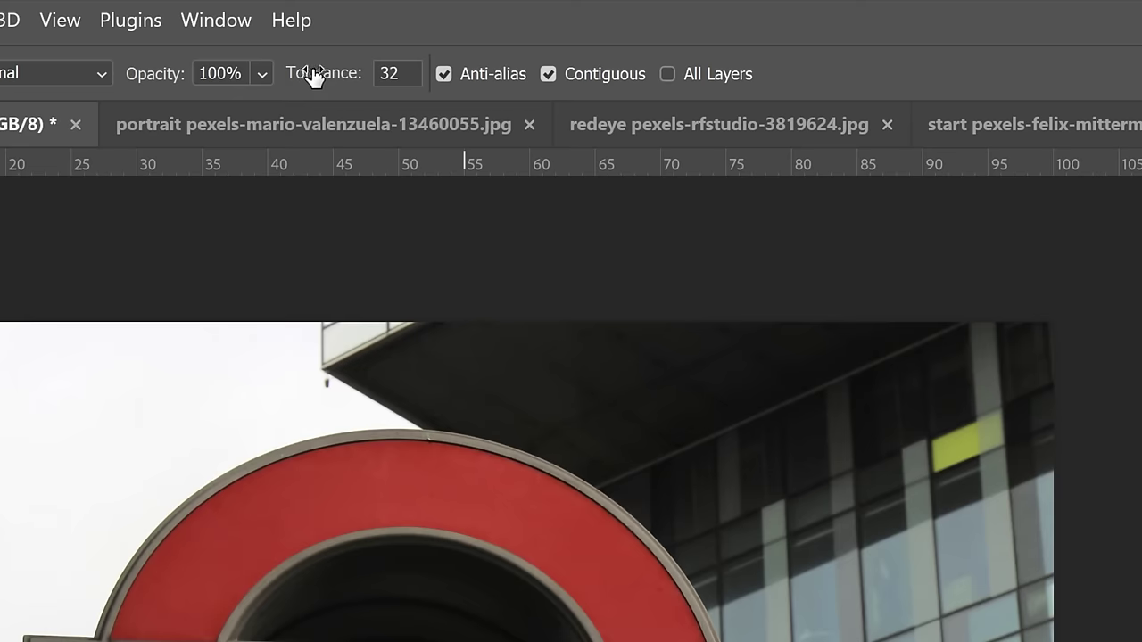
Step: Set the Paint Bucket tolerance to 69 and fill the sign's upper and lower red arcs with black
left_click_drag(314, 76, 374, 71)
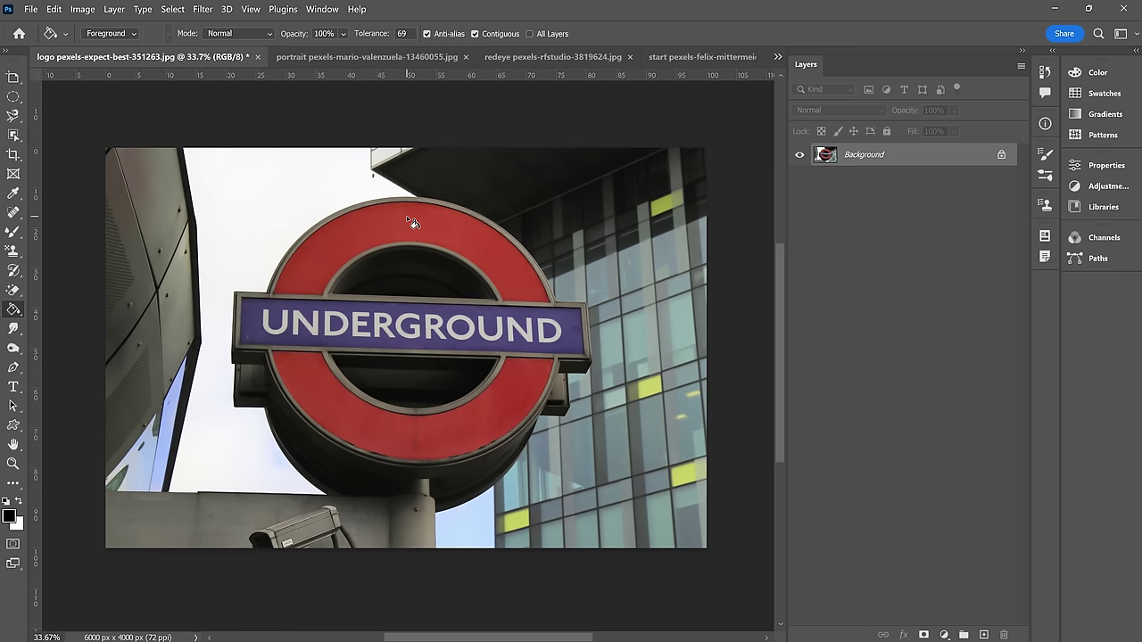
left_click(397, 470)
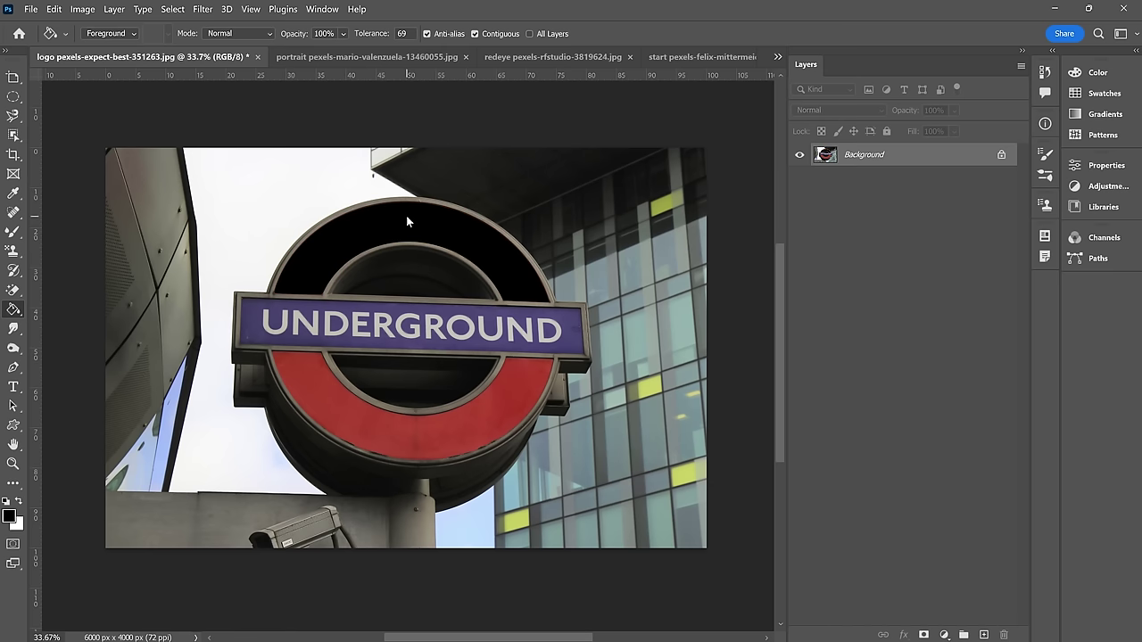
left_click(417, 439)
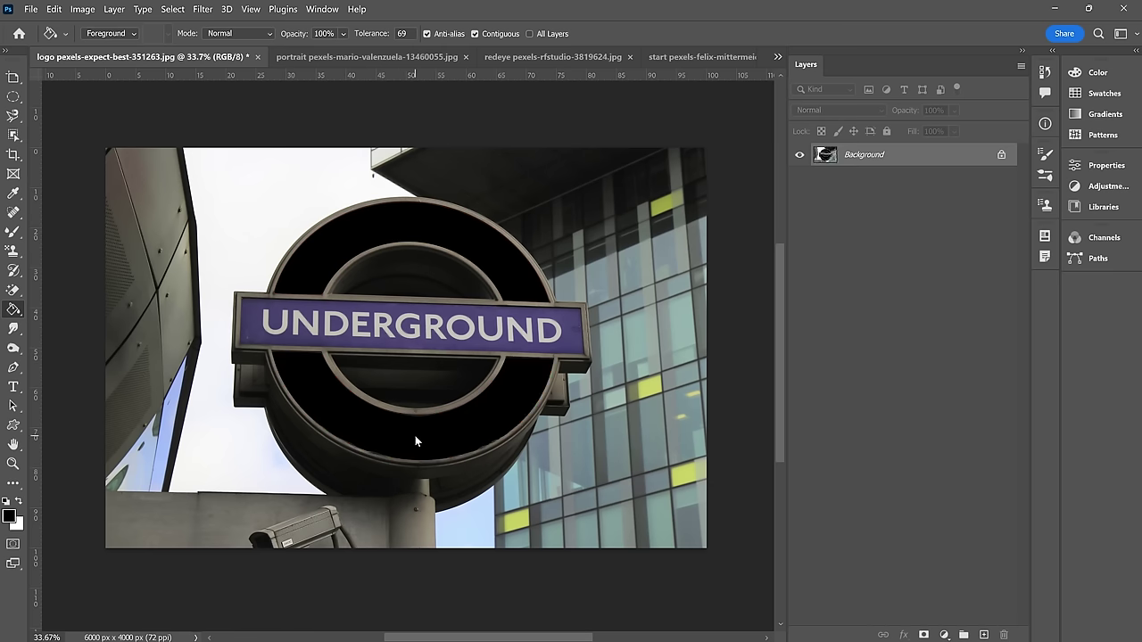
Step: Fill a new layer with black, and refill it using a dark red foreground colour, a01d1d
left_click(983, 635)
left_click(597, 226)
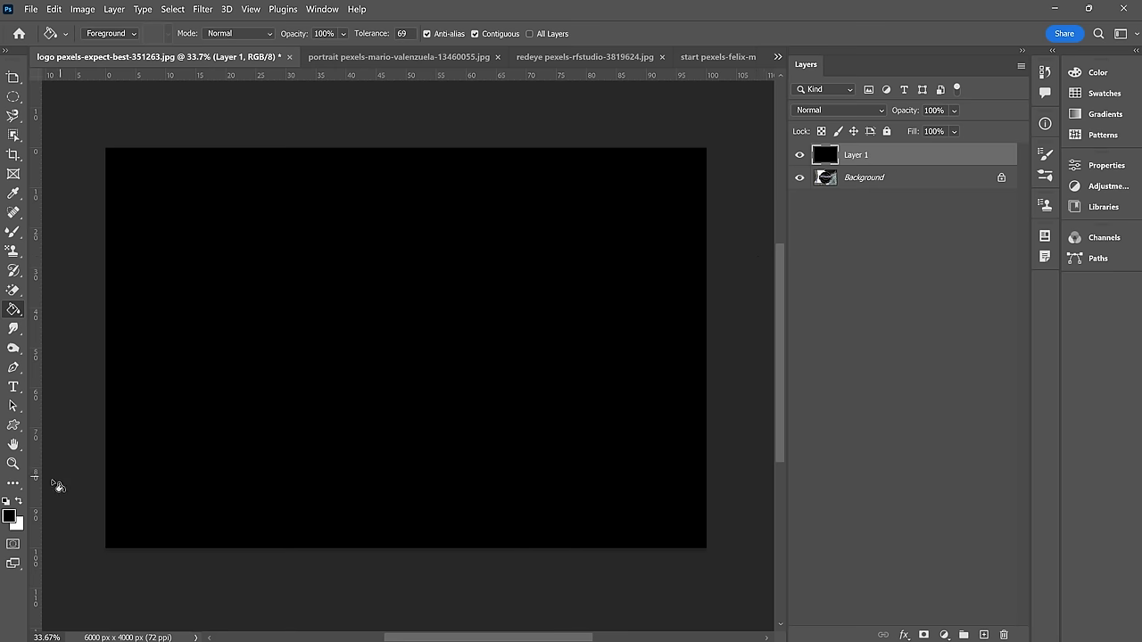
left_click(9, 516)
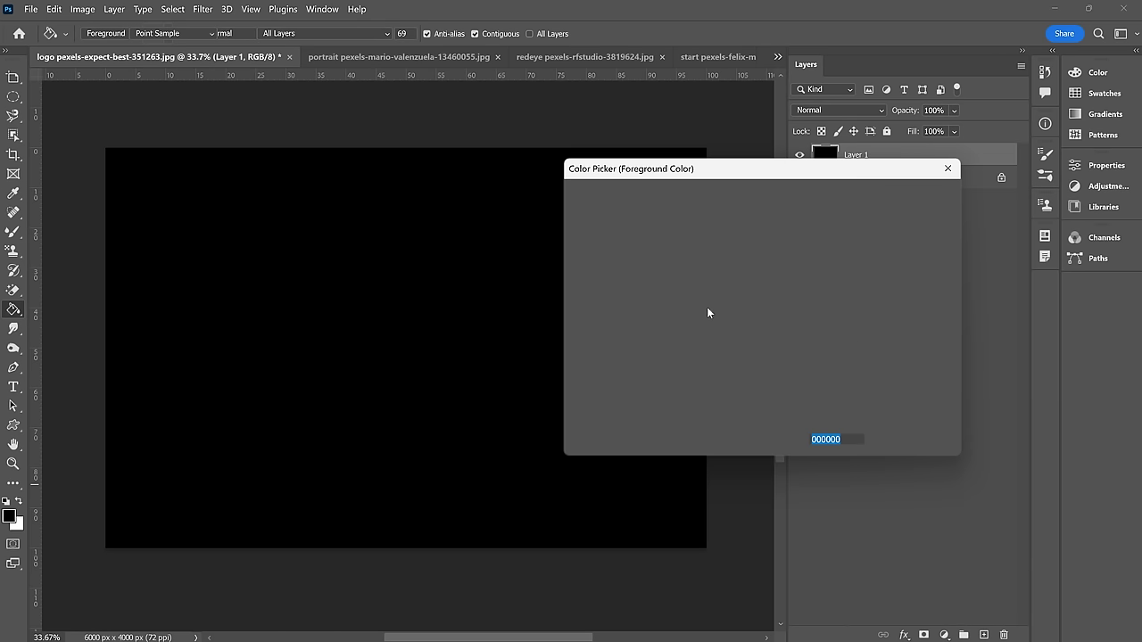
left_click_drag(705, 308, 726, 273)
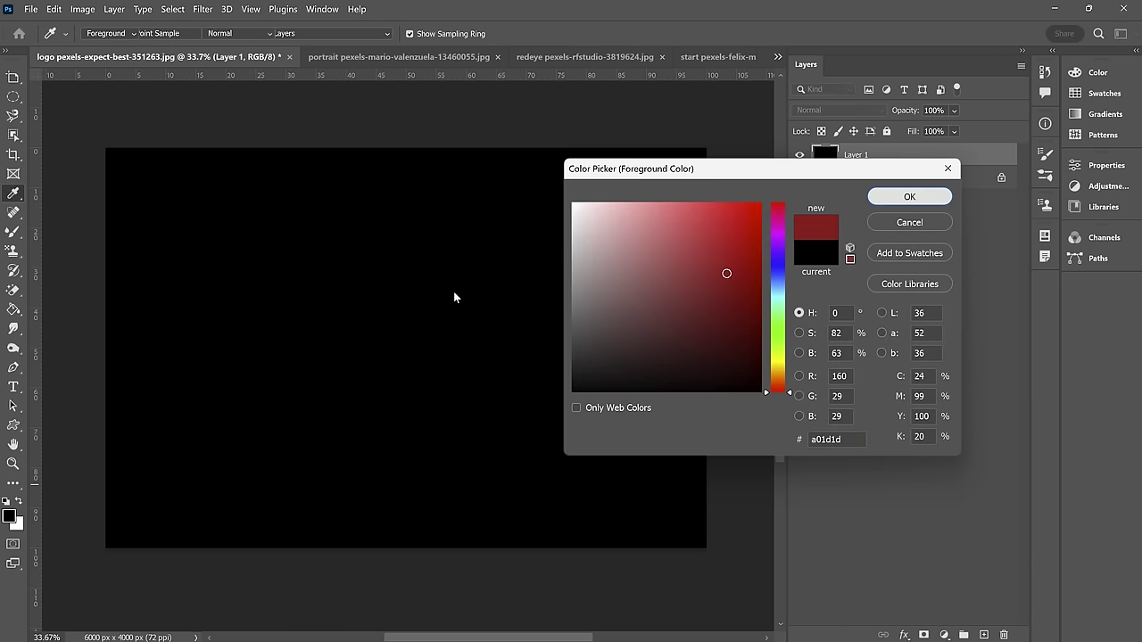
key("Return")
key("g")
left_click(425, 282)
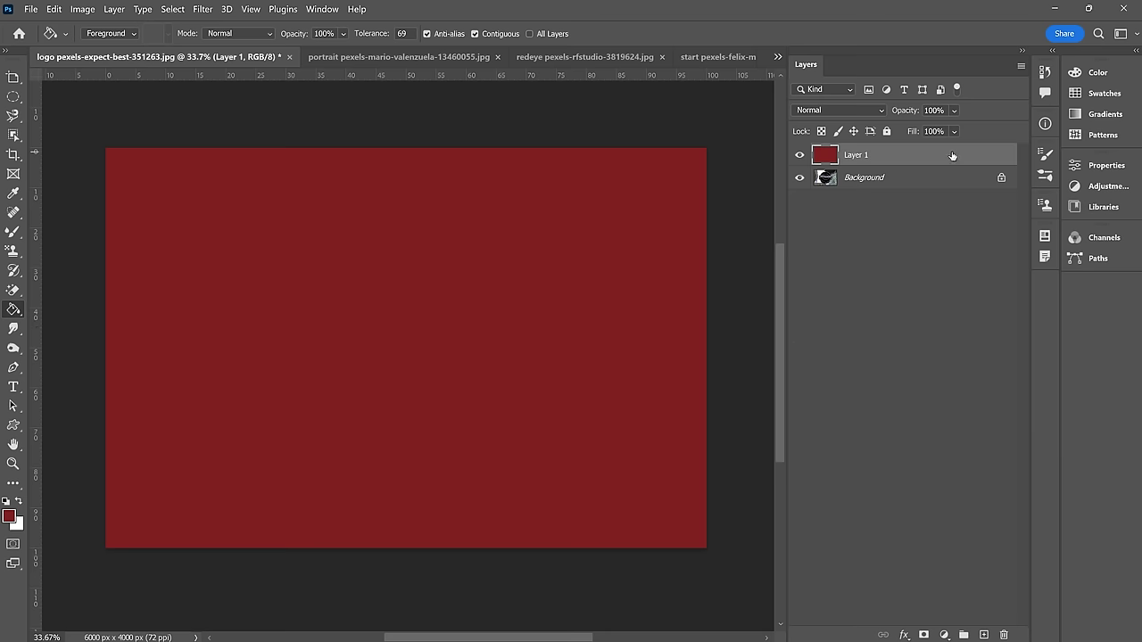
Step: Undo the layer fills, the new layer and the black fills on the Underground sign
key("ctrl+z")
key("ctrl+z")
key("ctrl+z")
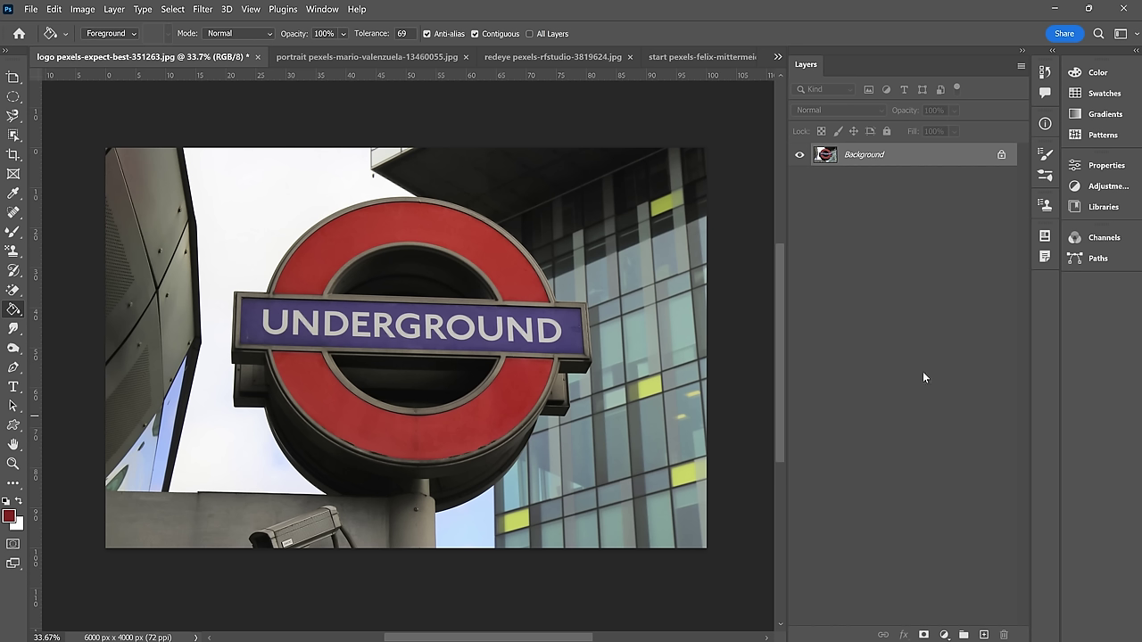
Step: Activate the Blur tool and switch to the portrait photo with the purple flowers
right_click(15, 310)
left_click(13, 329)
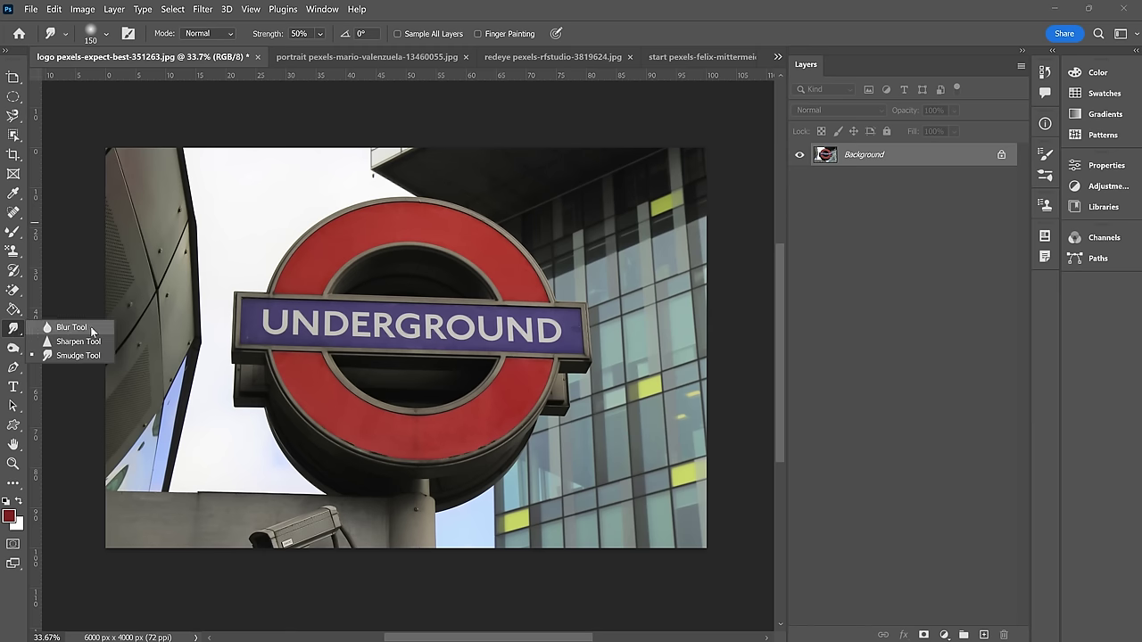
left_click(58, 326)
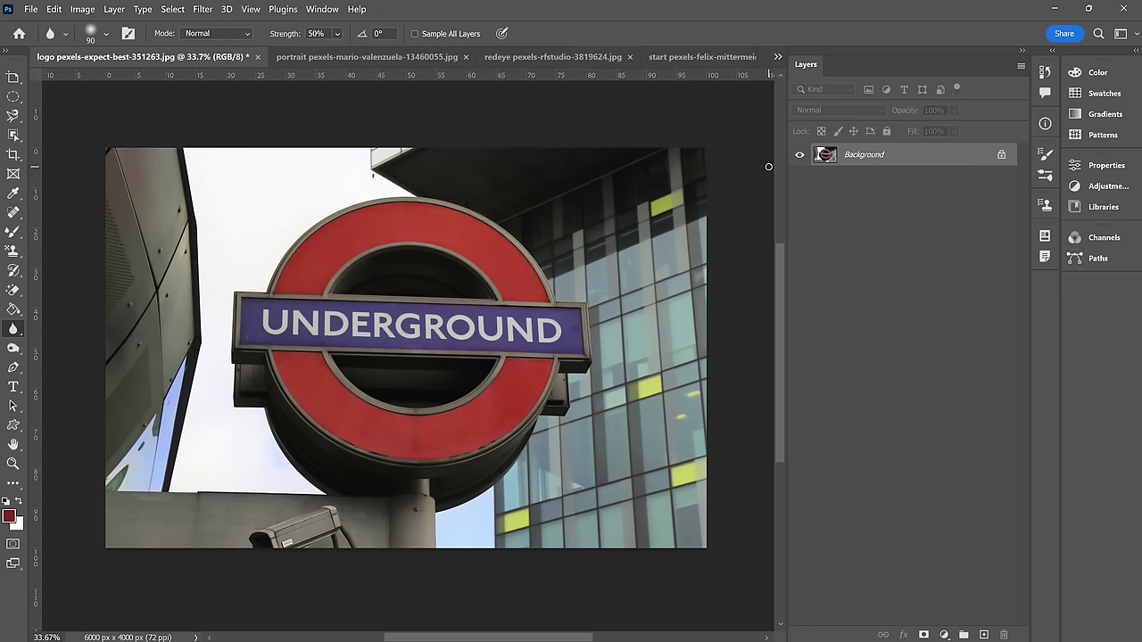
left_click(778, 58)
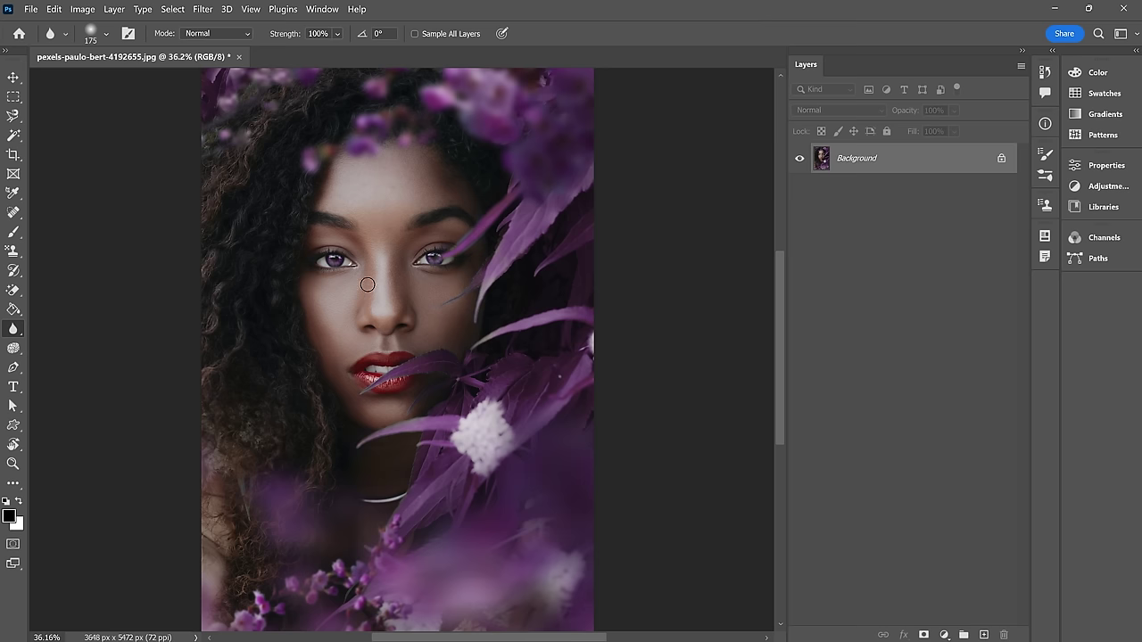
Step: Examine the purple leaves beside the eye up close with the Blur tool's strength at 100%
scroll(367, 285, "up", 5)
scroll(454, 257, "down", 2)
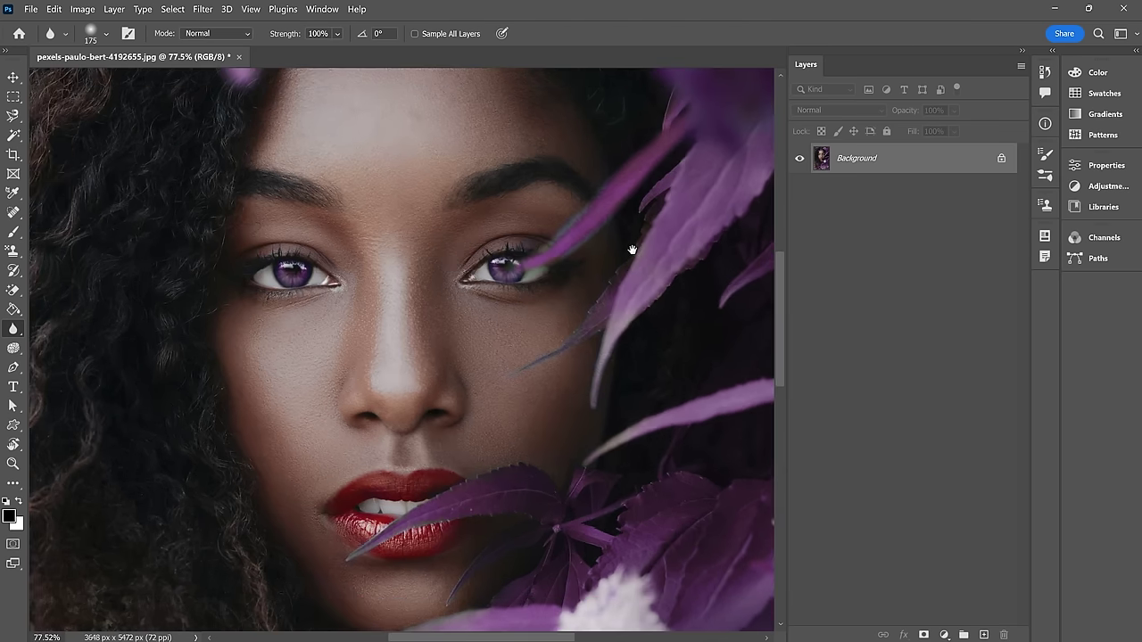
mouse_move(630, 247)
left_mouse_down()
mouse_move(423, 306)
mouse_move(339, 402)
left_mouse_up()
scroll(451, 310, "up", 3)
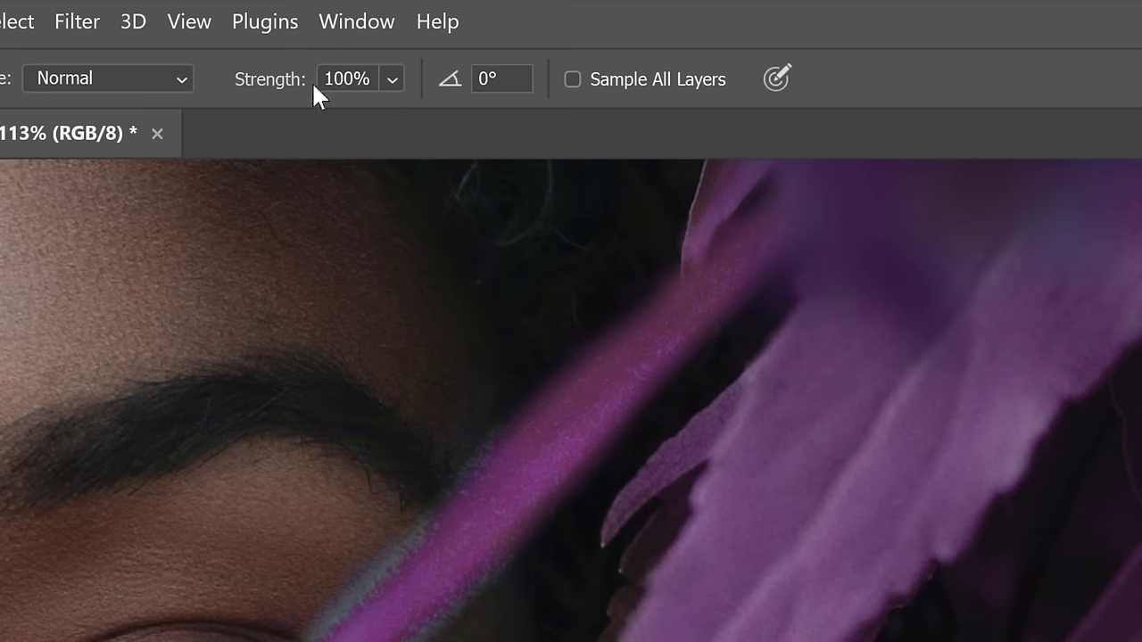
mouse_move(311, 81)
left_mouse_down()
mouse_move(229, 93)
mouse_move(321, 89)
left_mouse_up()
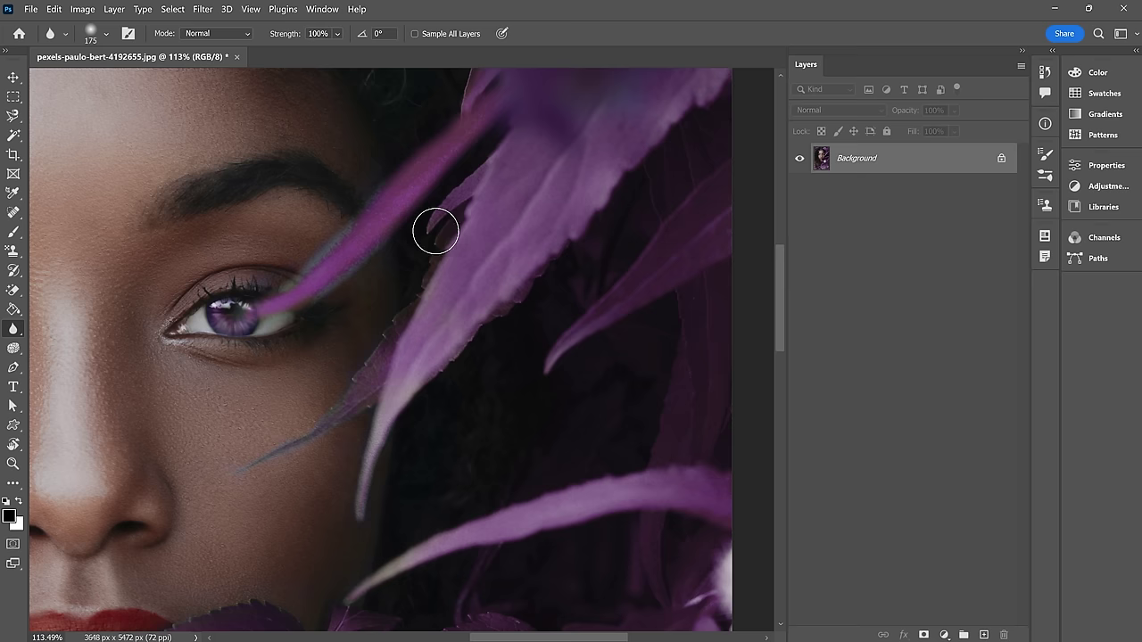
scroll(423, 298, "up", 3)
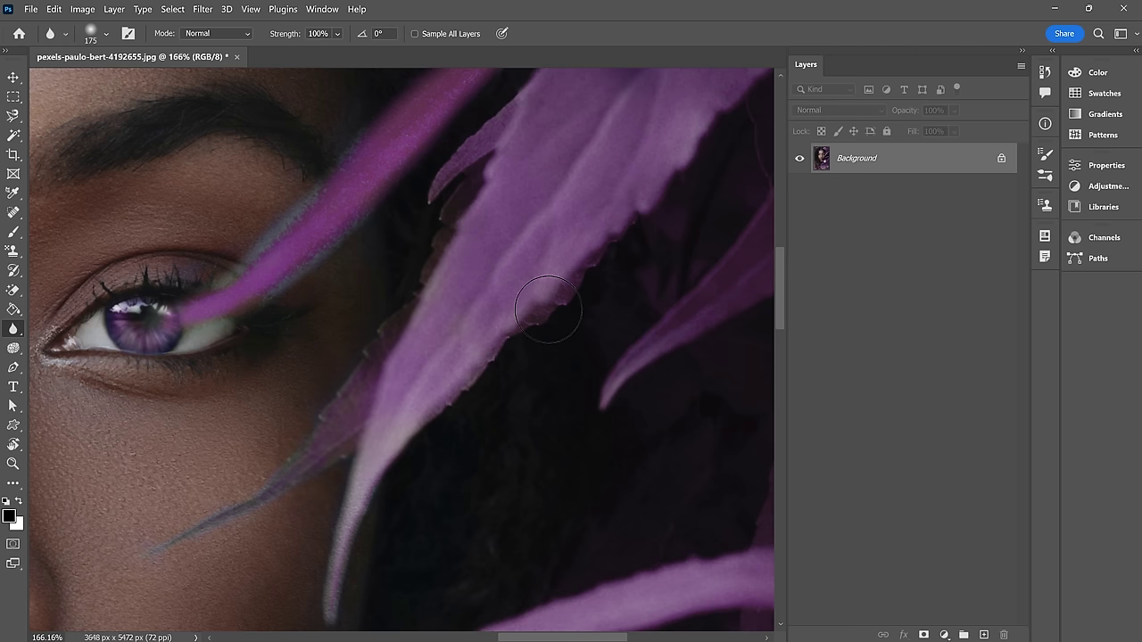
scroll(571, 357, "down", 4)
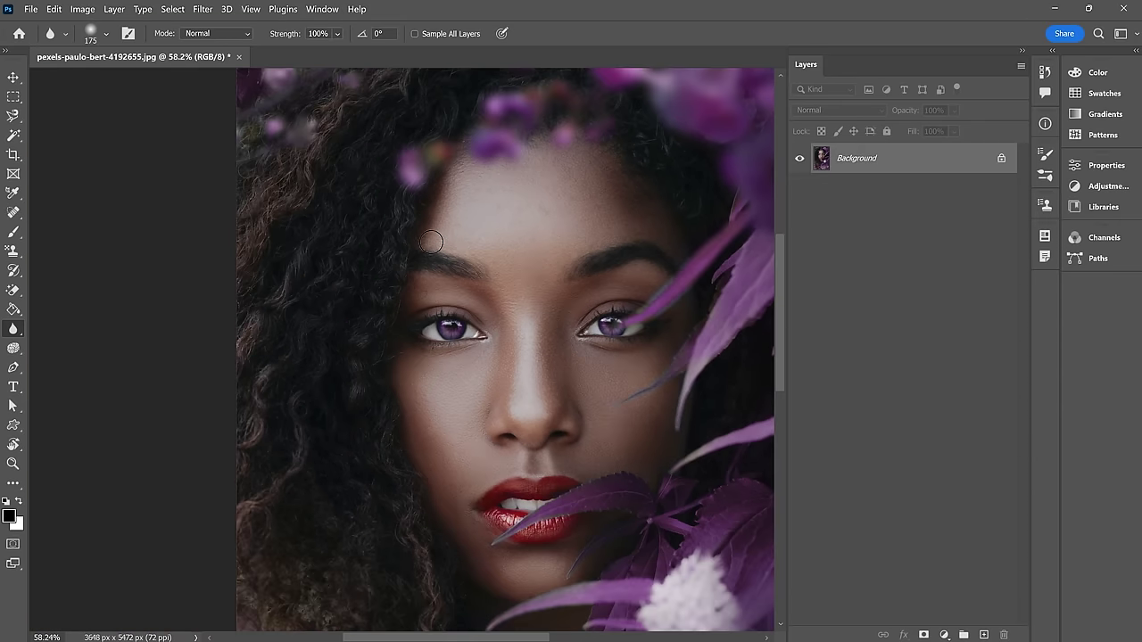
Step: Enlarge the Blur brush to 900 and soften the outer curls of hair down the portrait's left edge at 100% strength
key("bracketright")
key("bracketright")
key("bracketright")
key("bracketright")
key("bracketright")
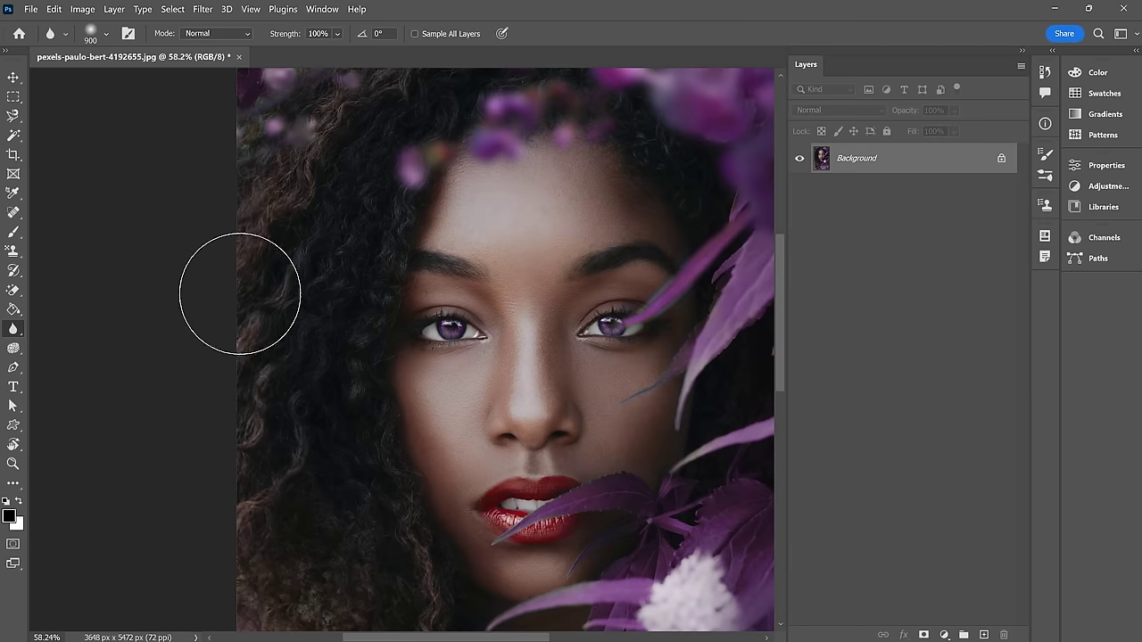
left_click_drag(264, 519, 223, 298)
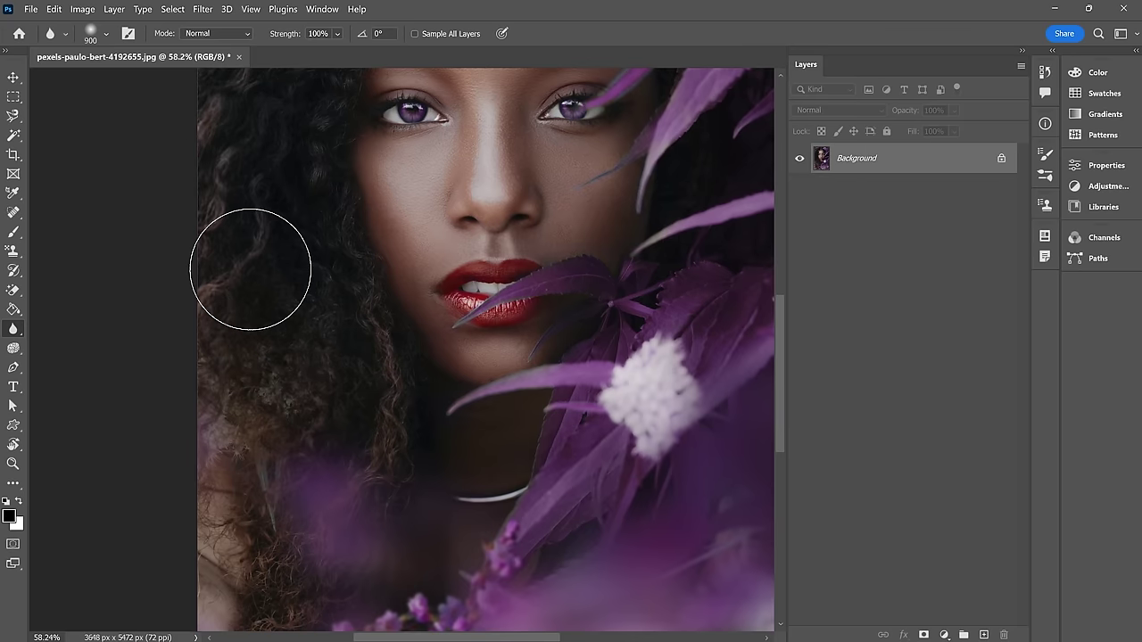
left_click_drag(229, 471, 252, 339)
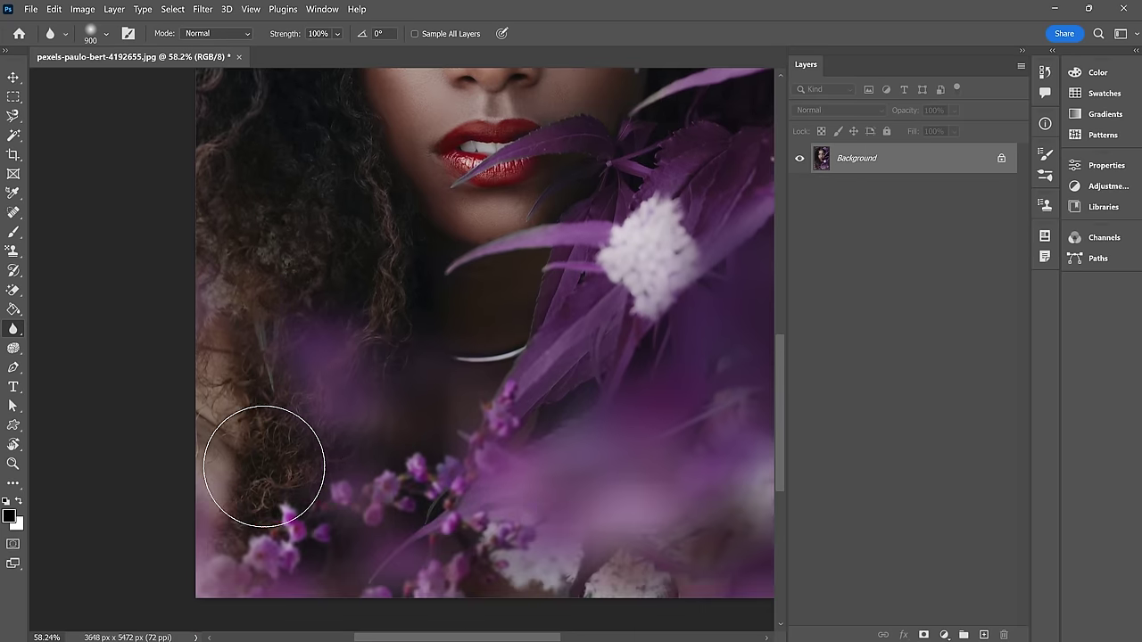
scroll(484, 362, "down", 5)
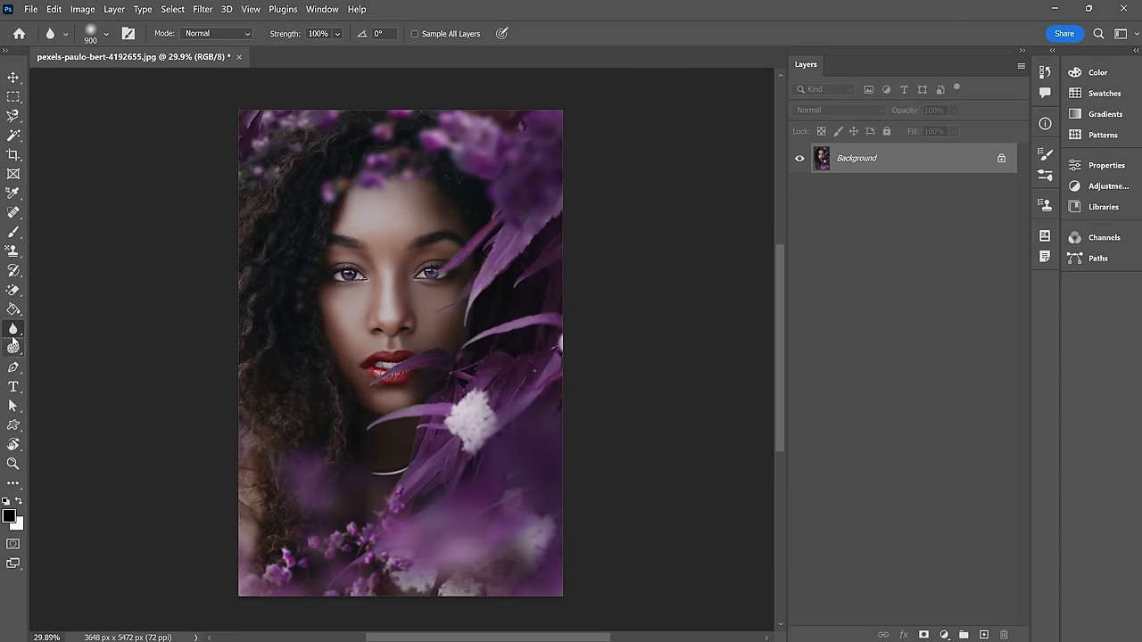
Step: Activate the Sharpen tool and sharpen the iris of the eye beside the purple leaf with a 150 brush at 50% strength
right_click(13, 328)
left_click(71, 327)
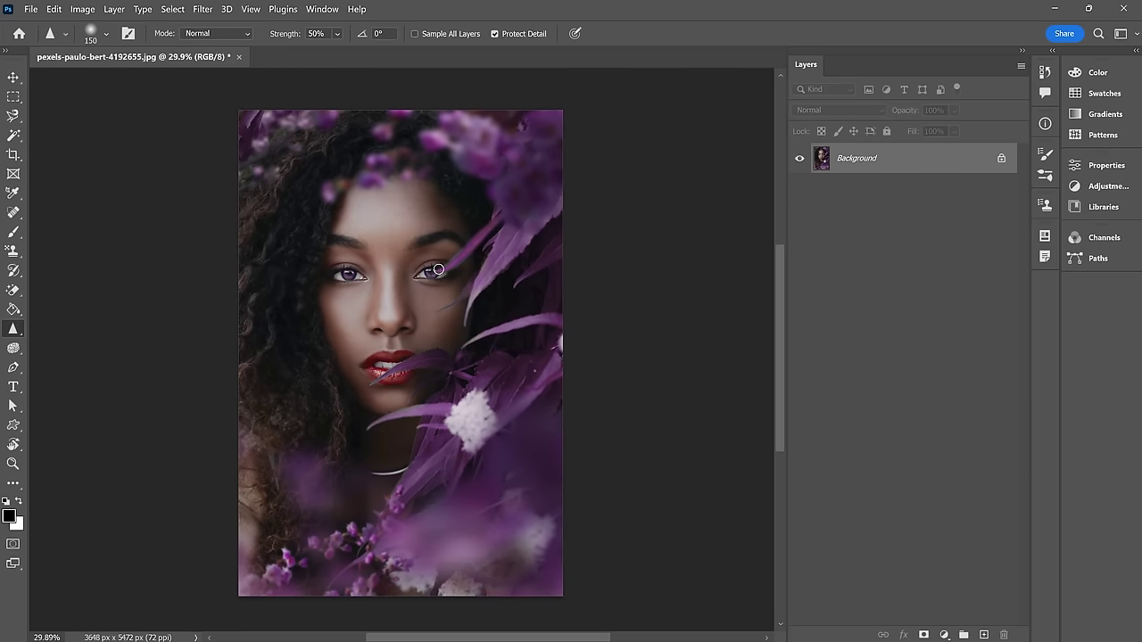
scroll(431, 277, "up", 15)
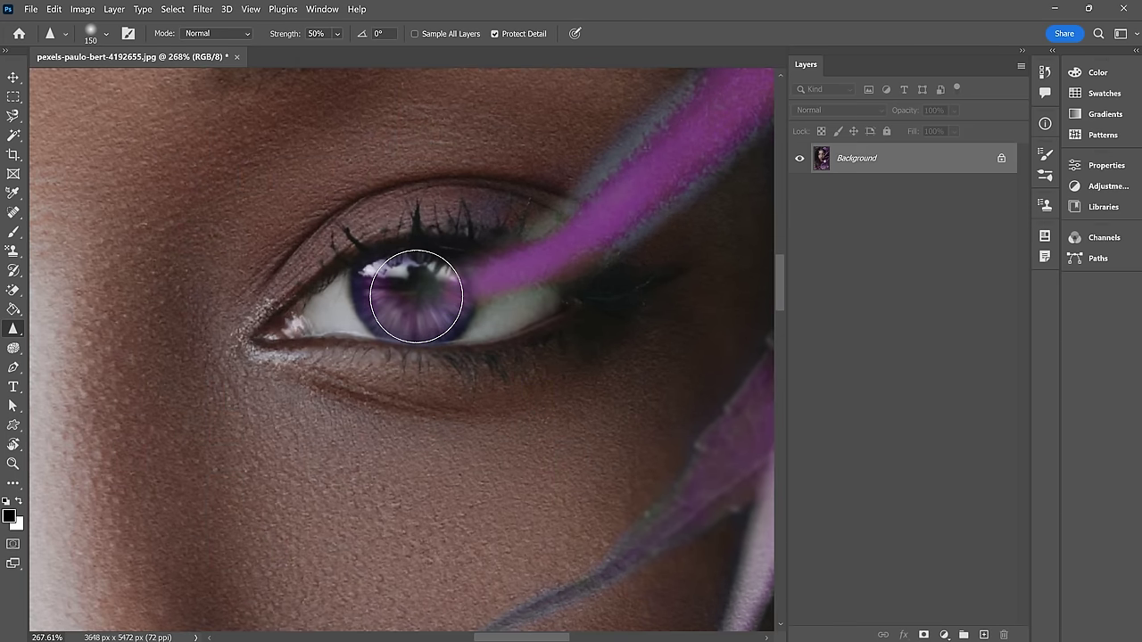
mouse_move(416, 301)
left_mouse_down()
mouse_move(435, 285)
mouse_move(402, 307)
mouse_move(449, 287)
mouse_move(419, 301)
left_mouse_up()
Step: Sharpen the iris of the other eye, farther from the purple leaf, at 50% strength
scroll(441, 374, "down", 5)
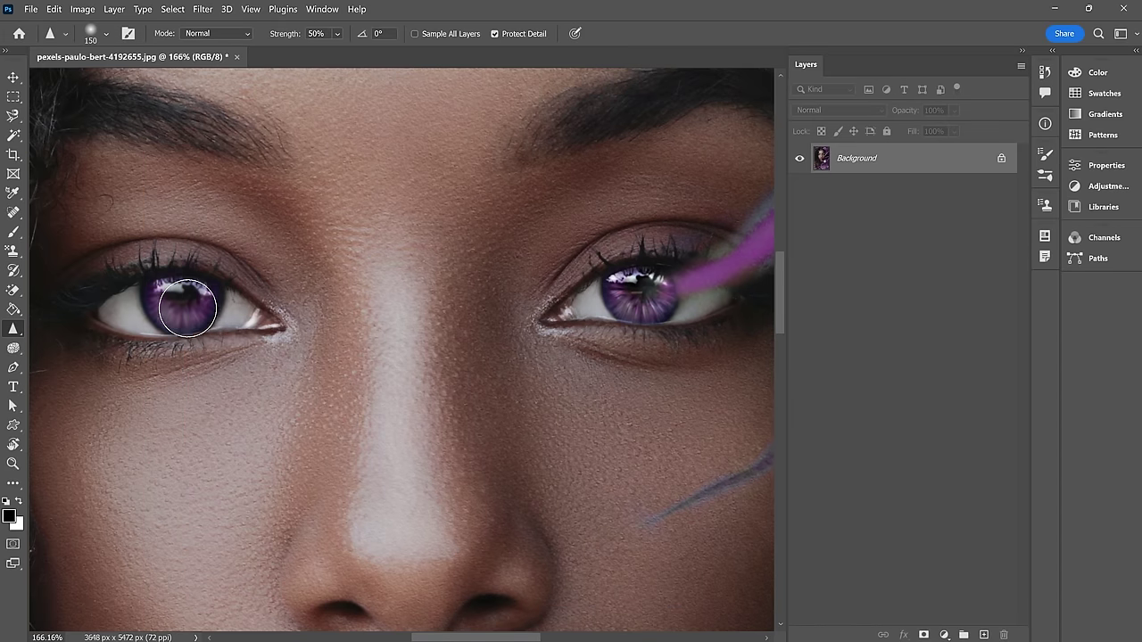
left_click_drag(172, 304, 185, 306)
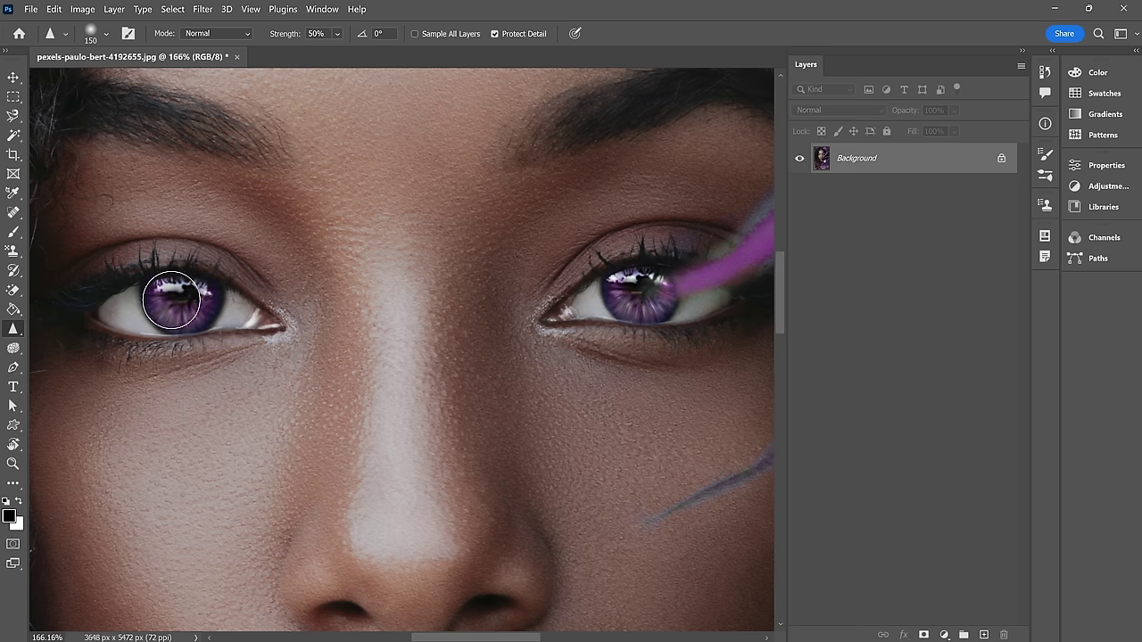
scroll(505, 331, "down", 10)
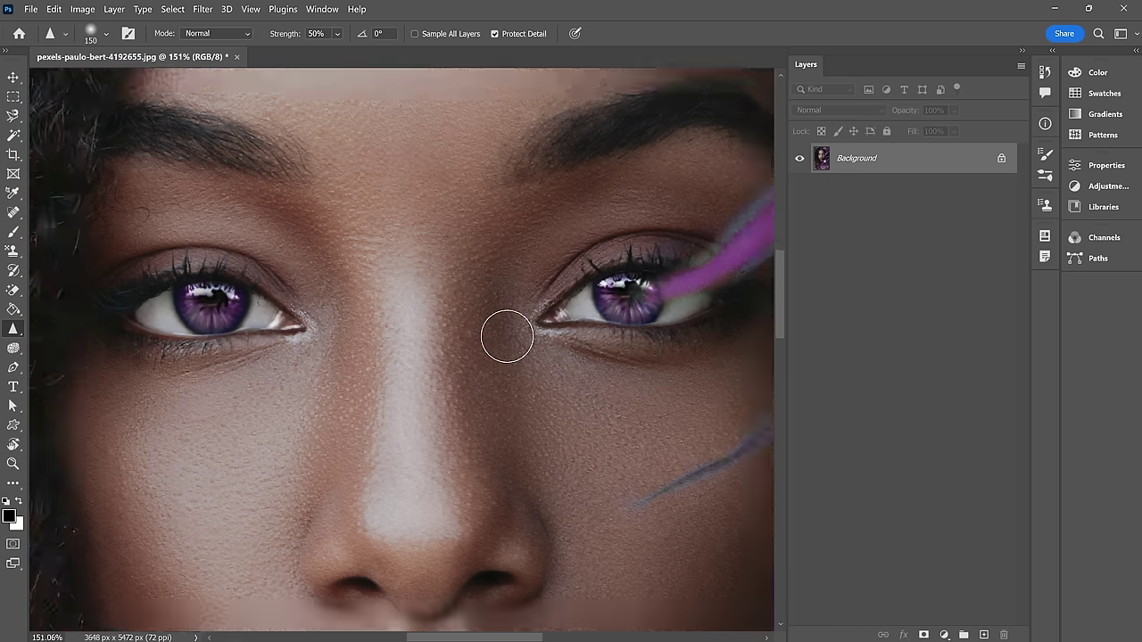
scroll(576, 363, "down", 2)
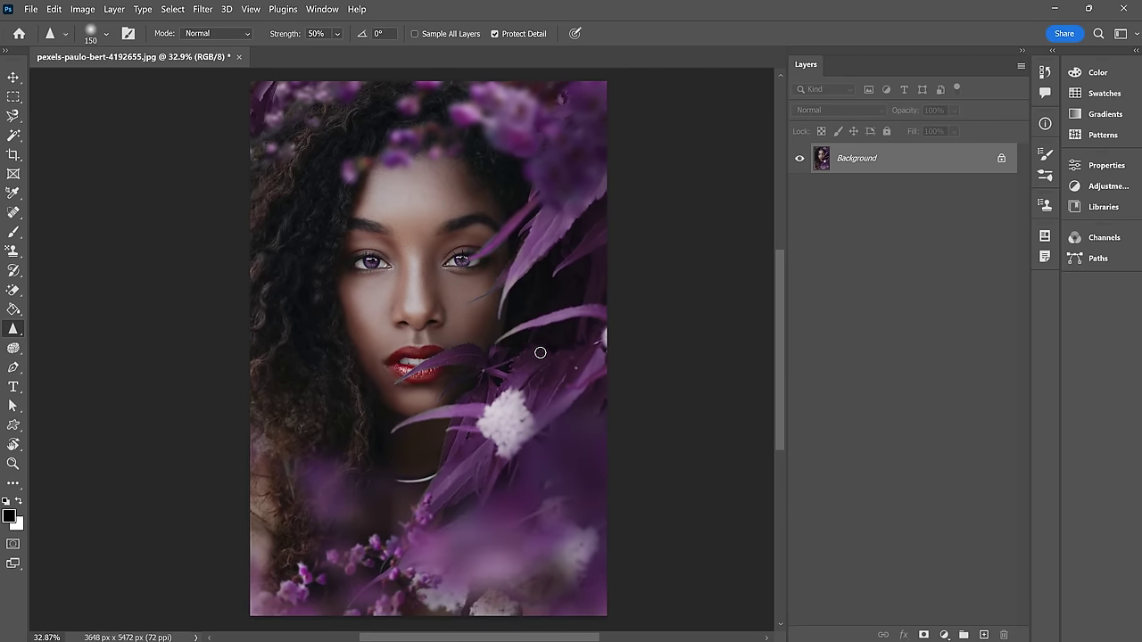
Step: Activate the Smudge tool and try pulling the top of the man's ear outward into a point at 50% strength
right_click(21, 334)
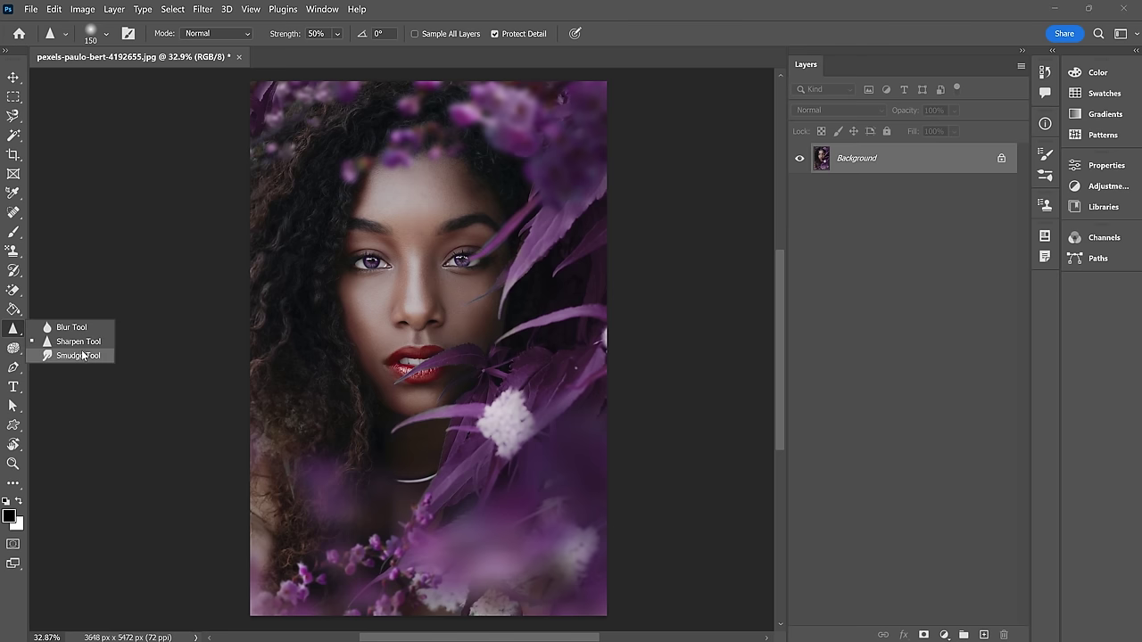
left_click(80, 356)
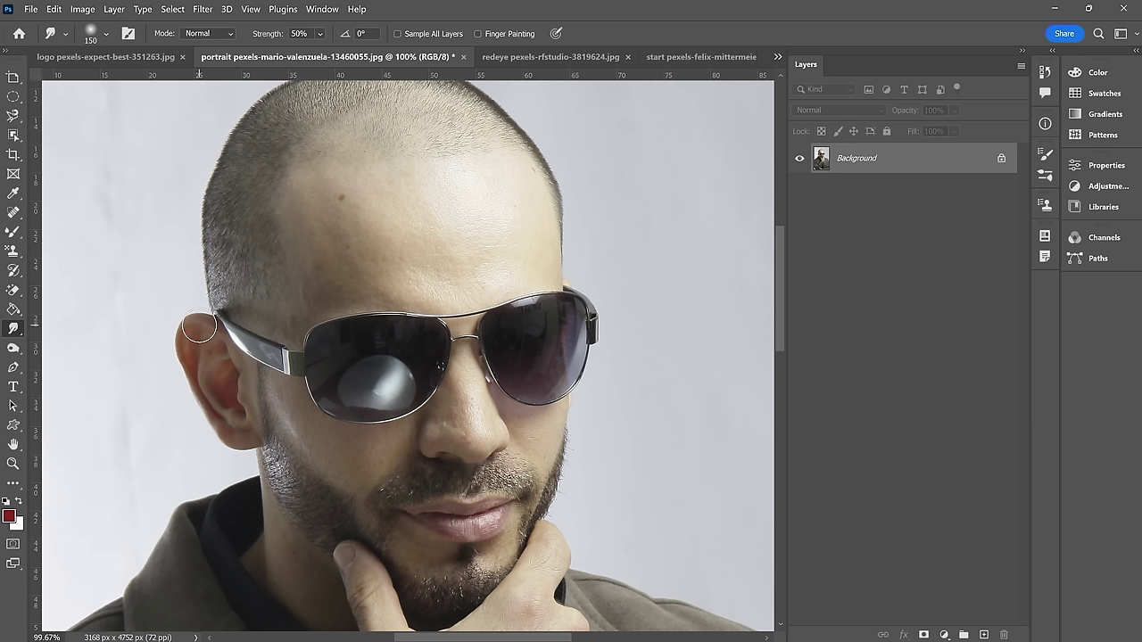
mouse_move(198, 322)
left_mouse_down()
mouse_move(176, 324)
mouse_move(178, 280)
mouse_move(170, 288)
mouse_move(158, 260)
left_mouse_up()
mouse_move(150, 334)
left_mouse_down()
mouse_move(173, 381)
mouse_move(128, 390)
left_mouse_up()
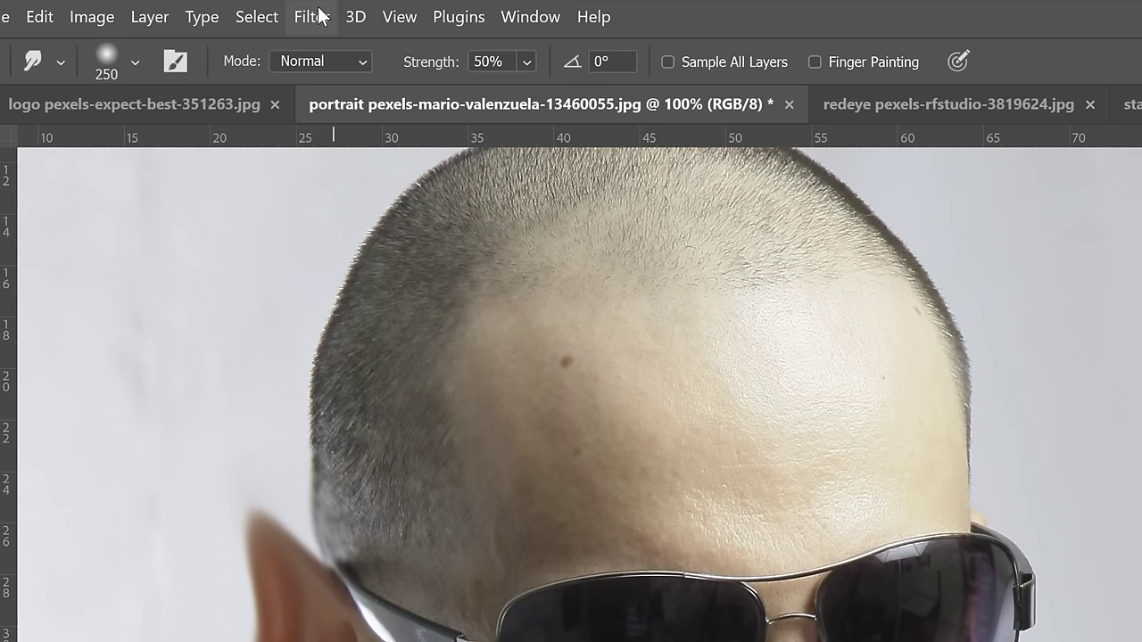
Step: Undo the smudging on the ear of the man wearing sunglasses
left_click(317, 16)
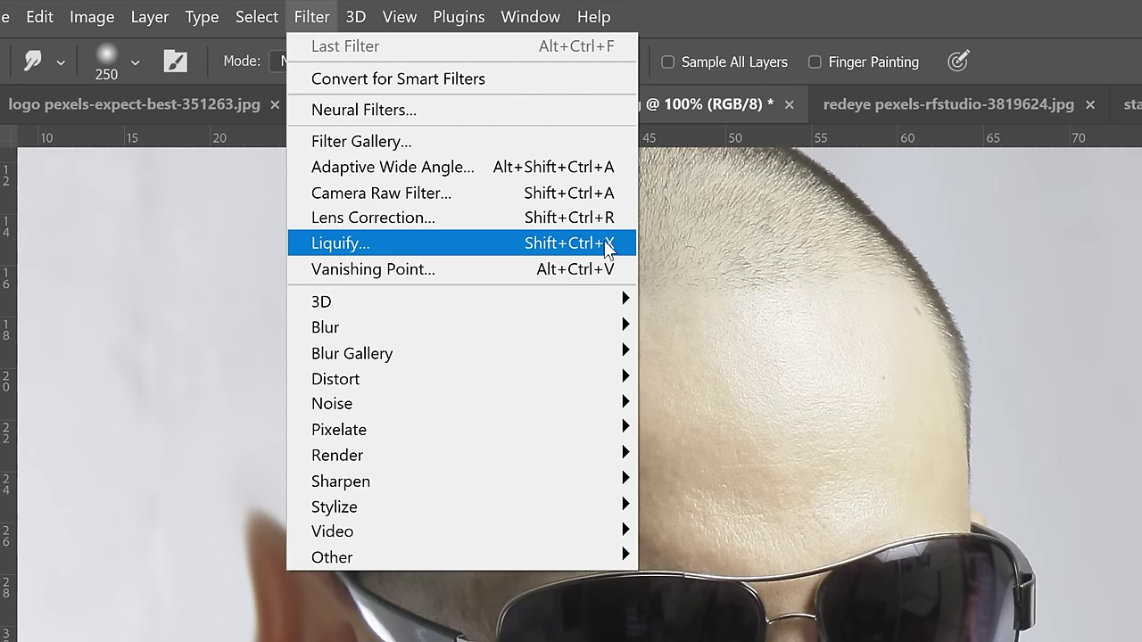
left_click(934, 426)
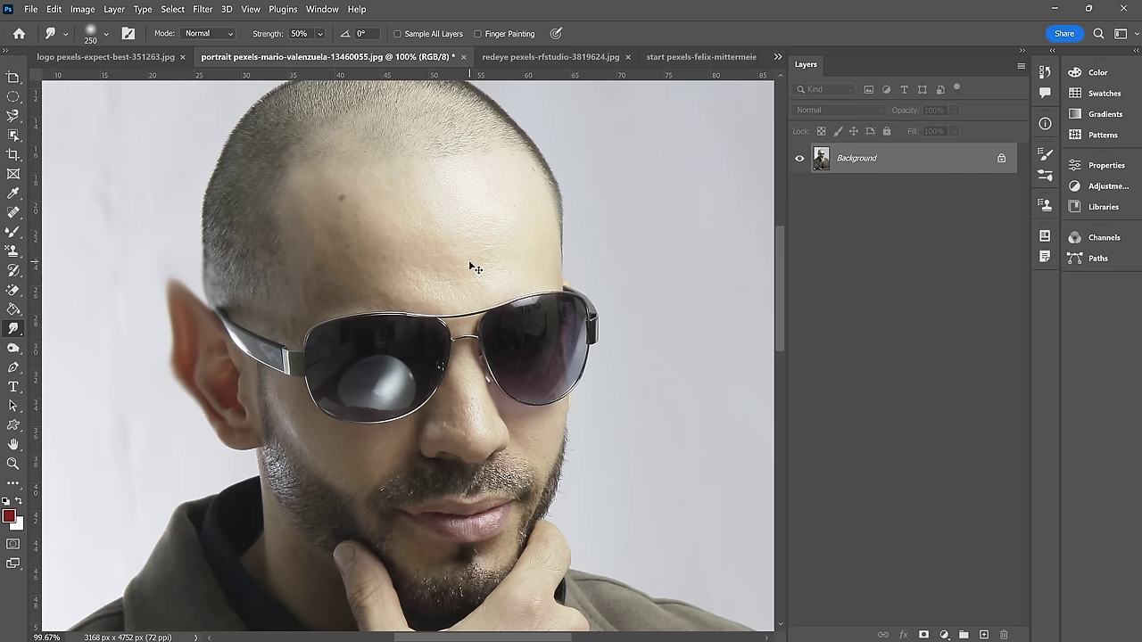
key("ctrl+z")
Step: Activate the Dodge tool and set its range to Midtones and exposure to 100% for the woman's portrait with purple leaves
left_click(13, 347)
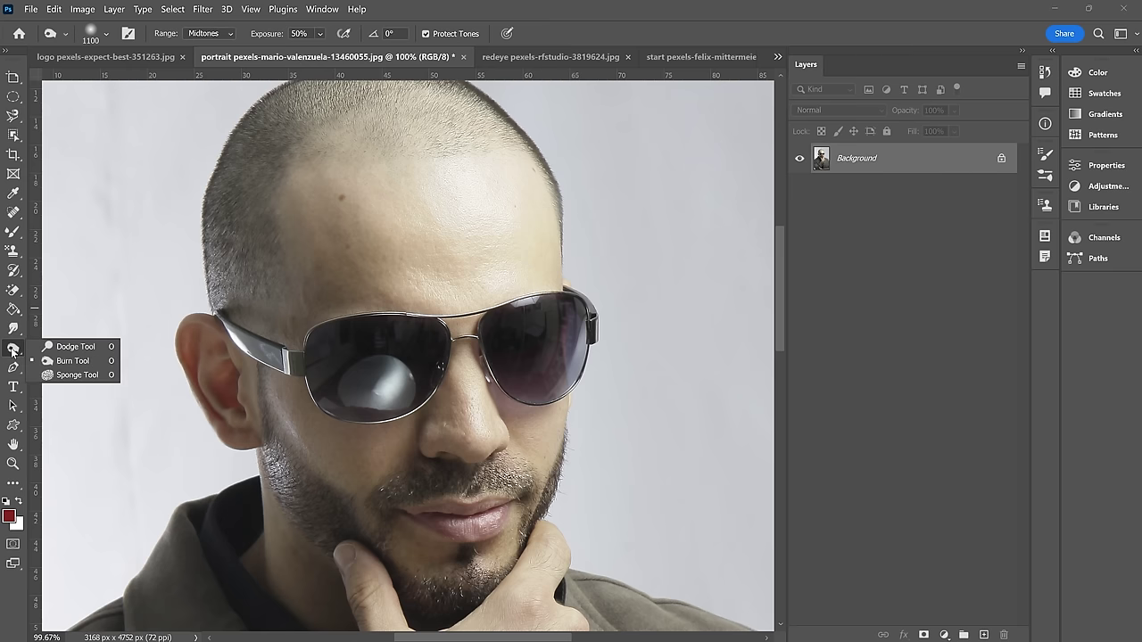
left_click(100, 353)
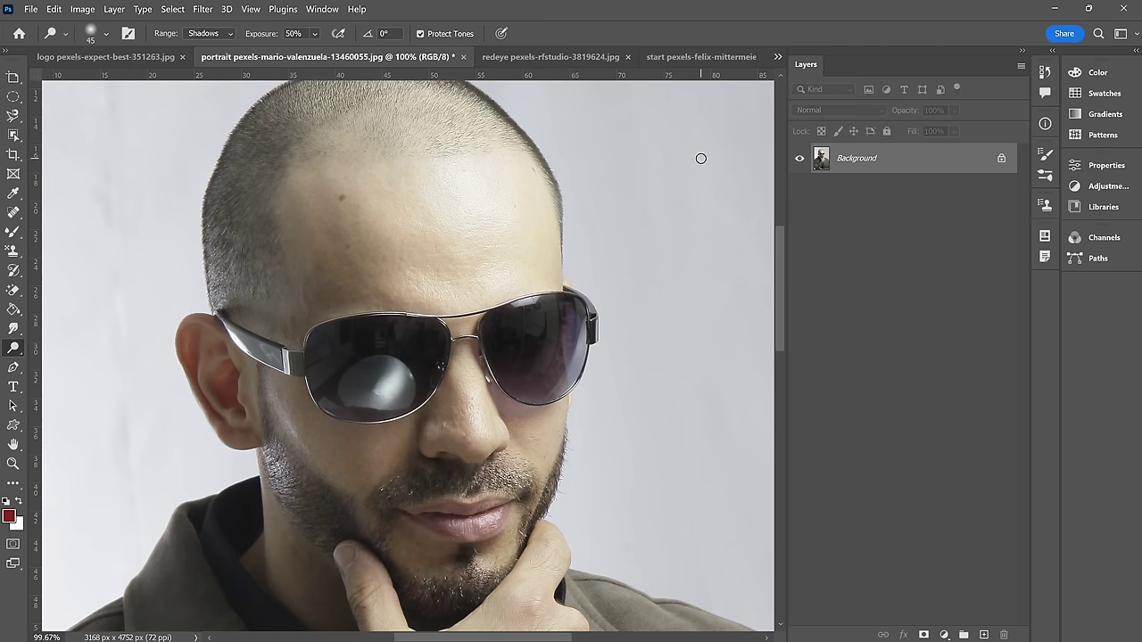
left_click(778, 57)
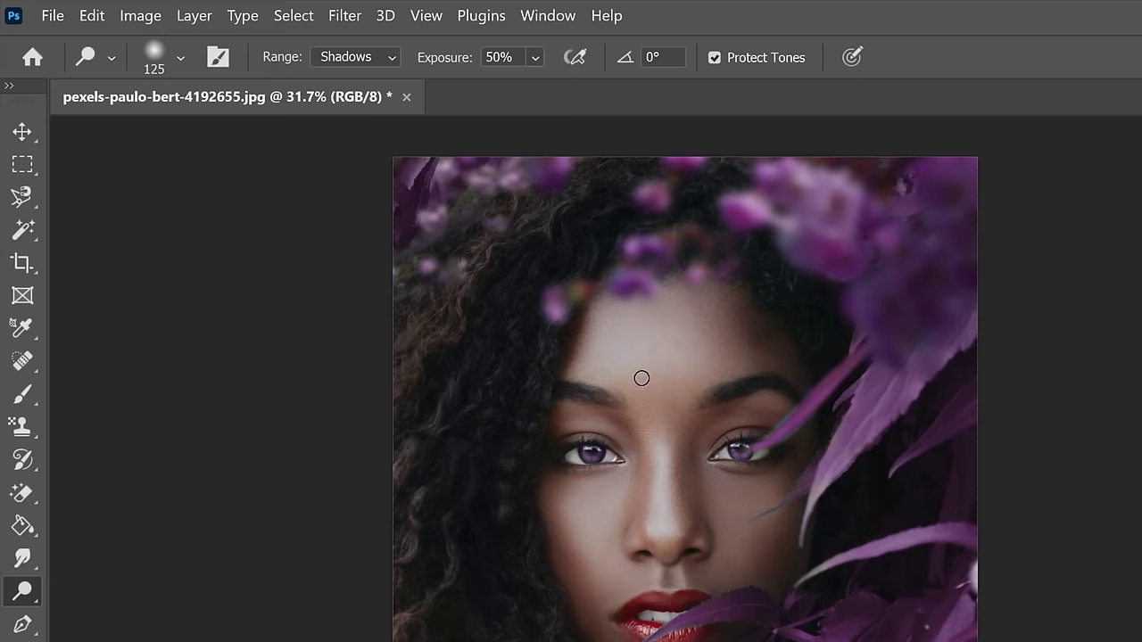
scroll(692, 444, "up", 5)
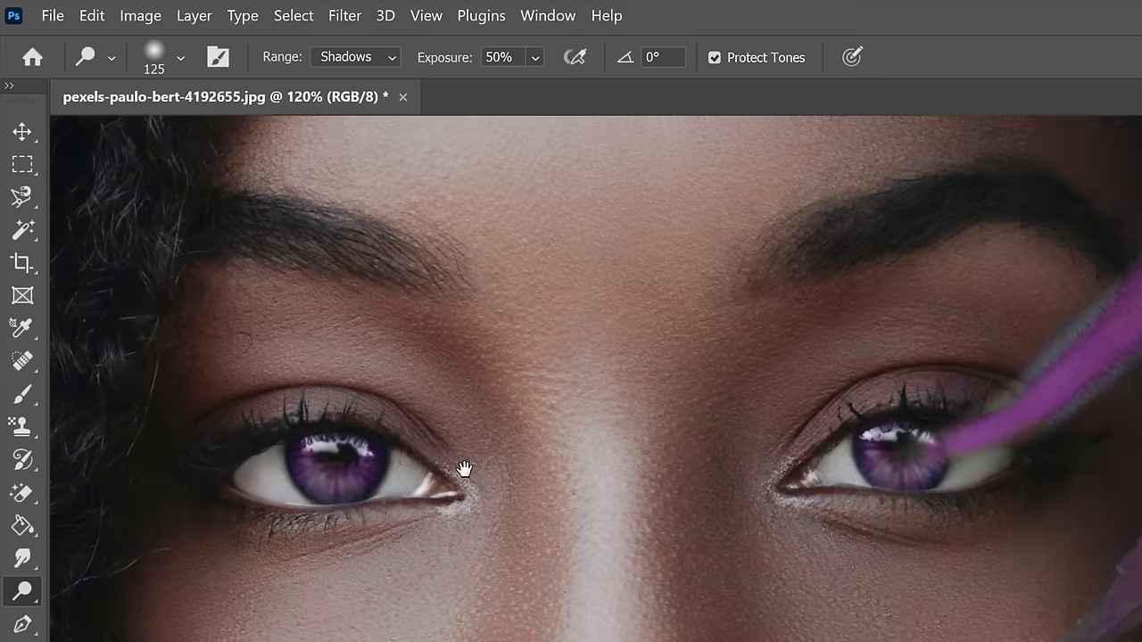
left_click_drag(466, 466, 598, 479)
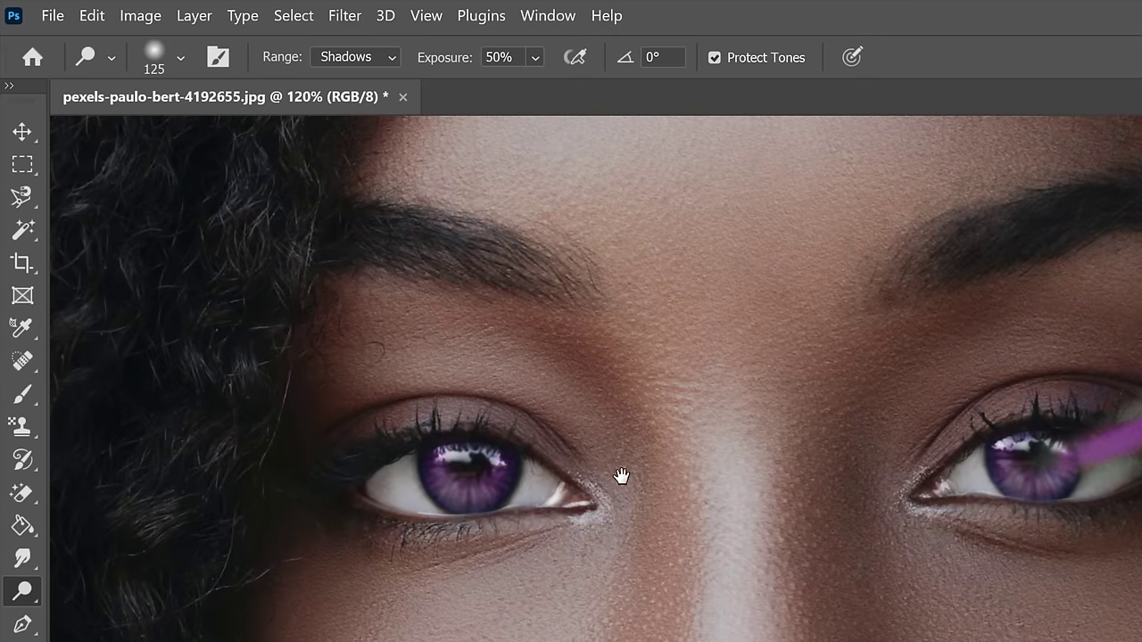
left_click(392, 56)
left_click(339, 98)
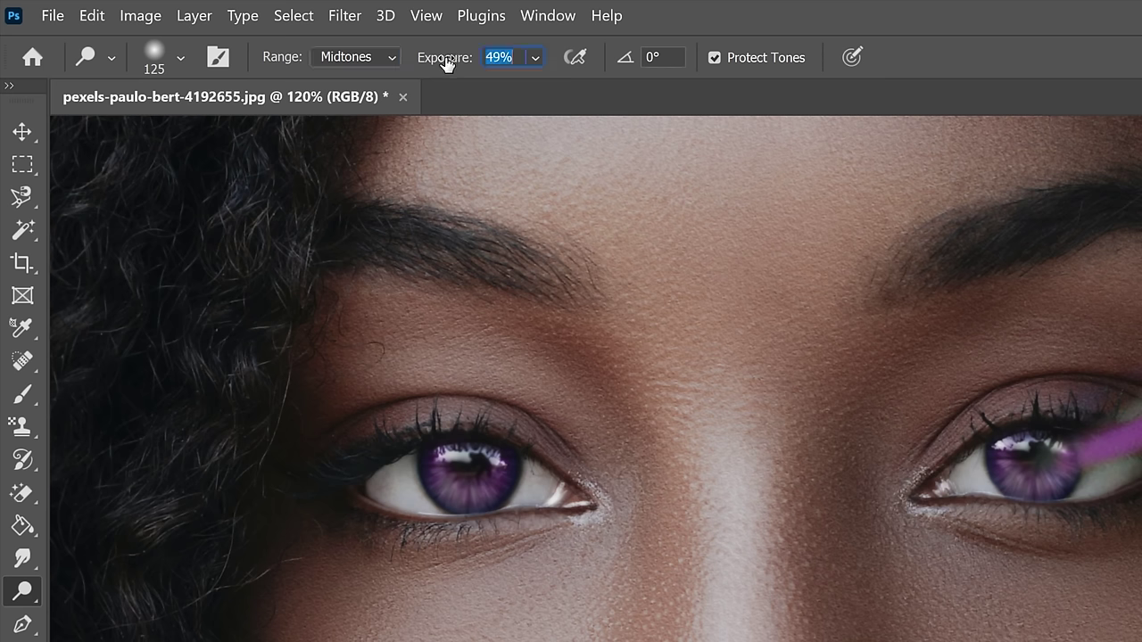
left_click_drag(446, 63, 999, 50)
Step: Dodge the irises and whites of both eyes with a 125 brush on Midtones at 100% exposure
mouse_move(425, 453)
left_mouse_down()
mouse_move(461, 481)
mouse_move(540, 487)
mouse_move(450, 459)
mouse_move(376, 477)
mouse_move(530, 491)
mouse_move(436, 471)
mouse_move(400, 478)
left_mouse_up()
mouse_move(504, 464)
left_mouse_down()
mouse_move(456, 459)
mouse_move(493, 459)
mouse_move(530, 482)
mouse_move(398, 486)
left_mouse_up()
mouse_move(1072, 461)
left_mouse_down()
mouse_move(1026, 479)
mouse_move(1011, 461)
mouse_move(1035, 464)
mouse_move(1023, 479)
mouse_move(1131, 464)
left_mouse_up()
scroll(754, 514, "down", 4)
scroll(785, 540, "down", 2)
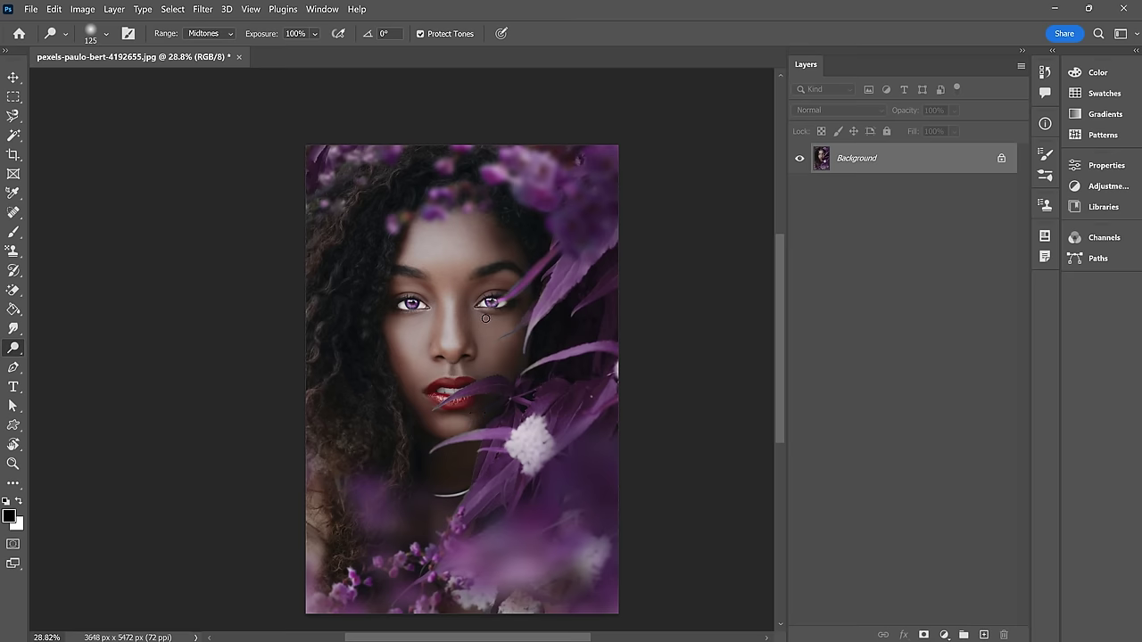
scroll(448, 288, "up", 5)
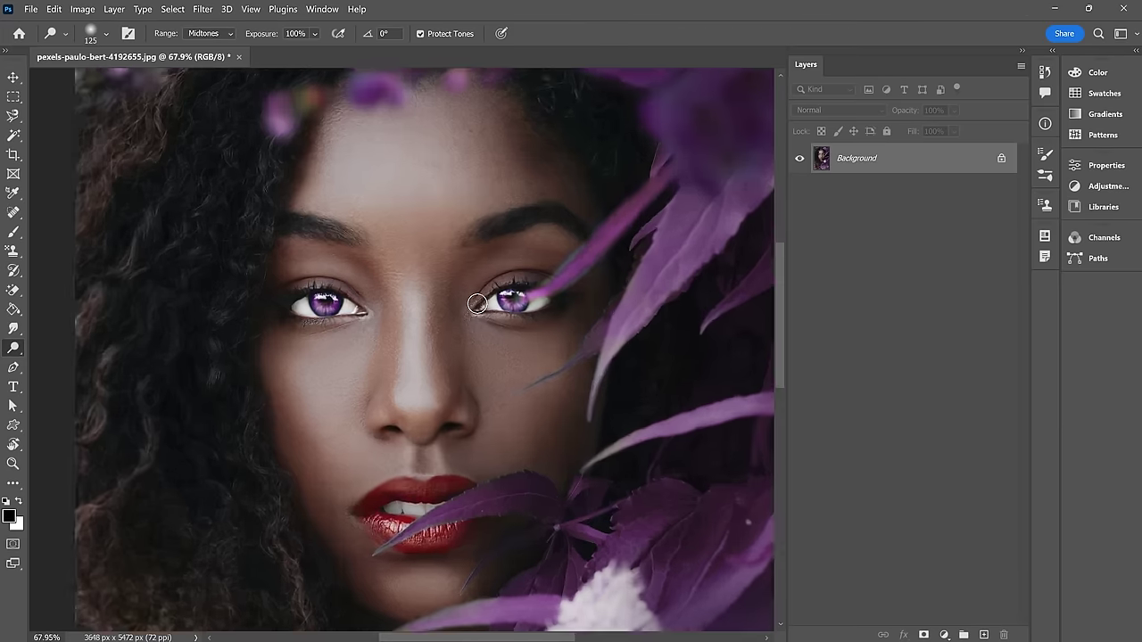
Step: Undo the dodge strokes on both eyes
key("ctrl+z")
key("ctrl+z")
key("ctrl+z")
key("ctrl+z")
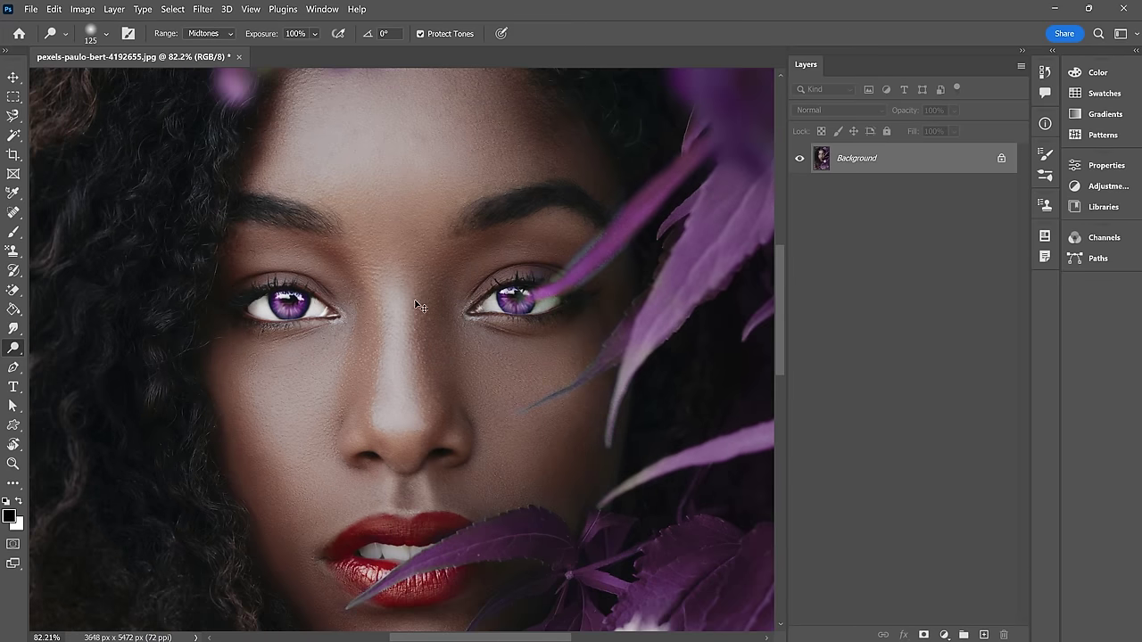
Step: Activate the Burn tool for the woman's portrait
scroll(390, 204, "down", 2)
right_click(14, 347)
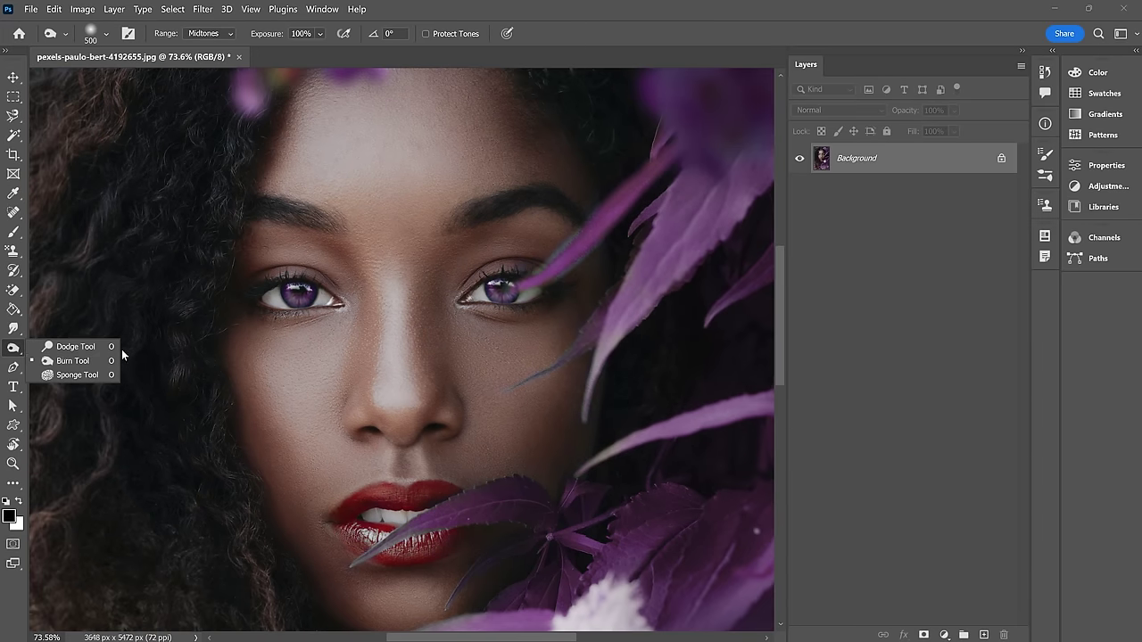
left_click(71, 359)
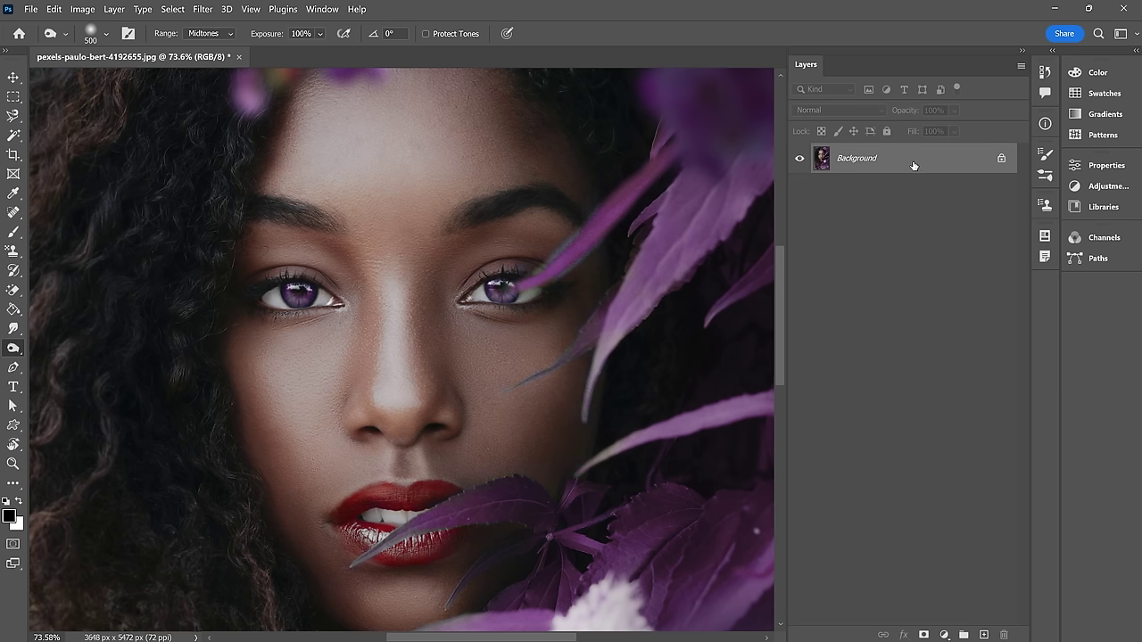
Step: Brighten the portrait with a Levels adjustment, setting the white input level to 193
key("ctrl+l")
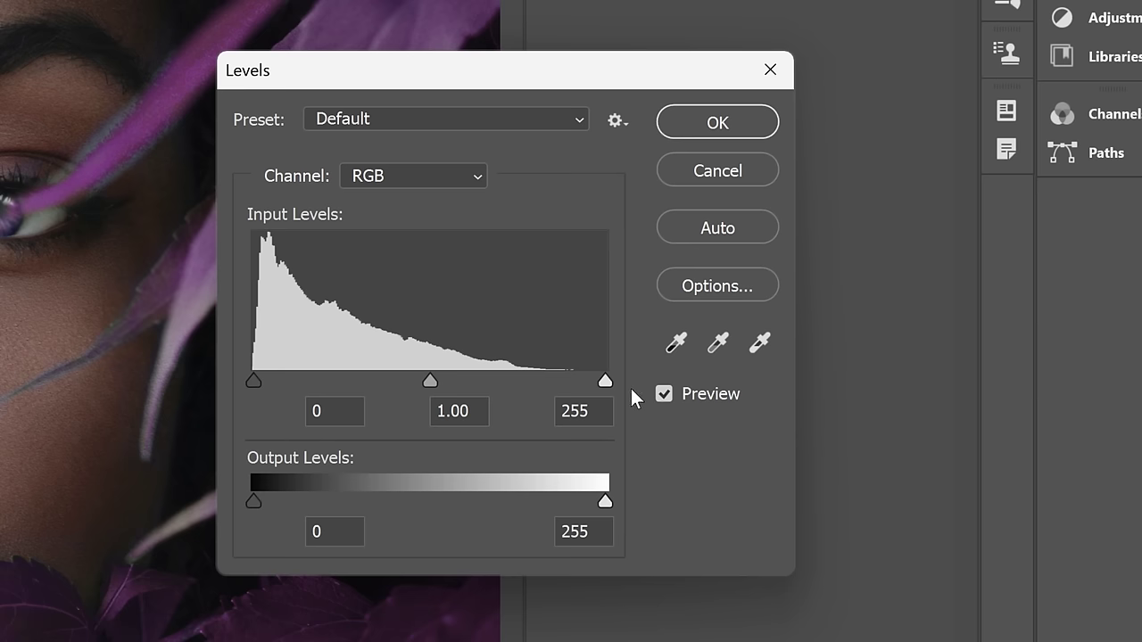
left_click_drag(605, 382, 519, 387)
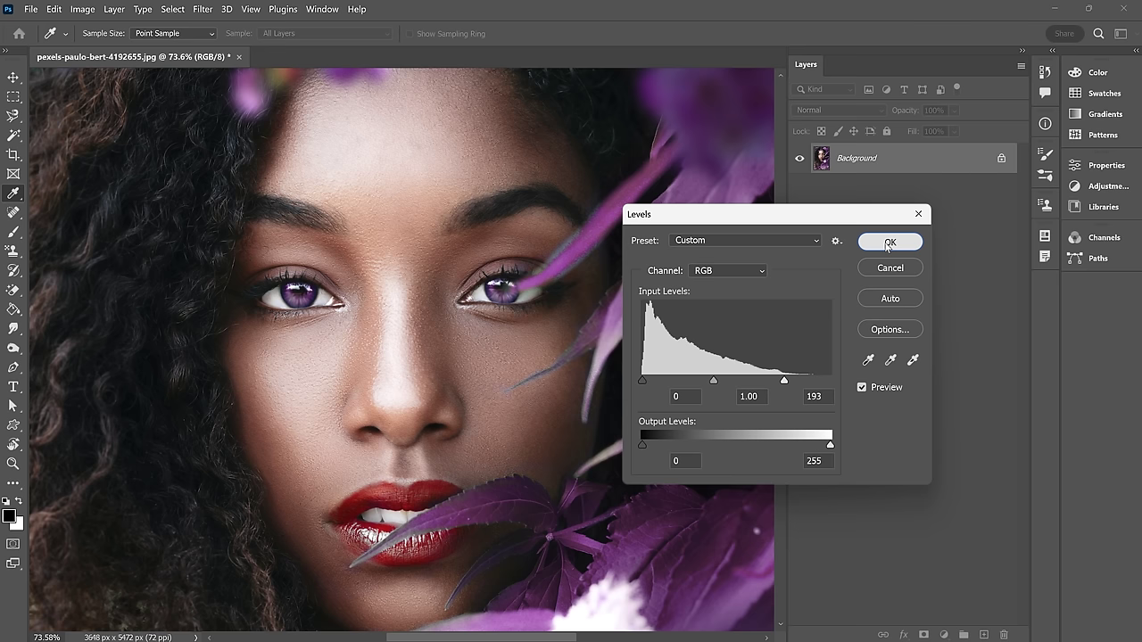
left_click(889, 243)
Step: Set the Burn range to Highlights and darken the bright forehead and nose bridge with a 500 brush at 25% exposure
key("o")
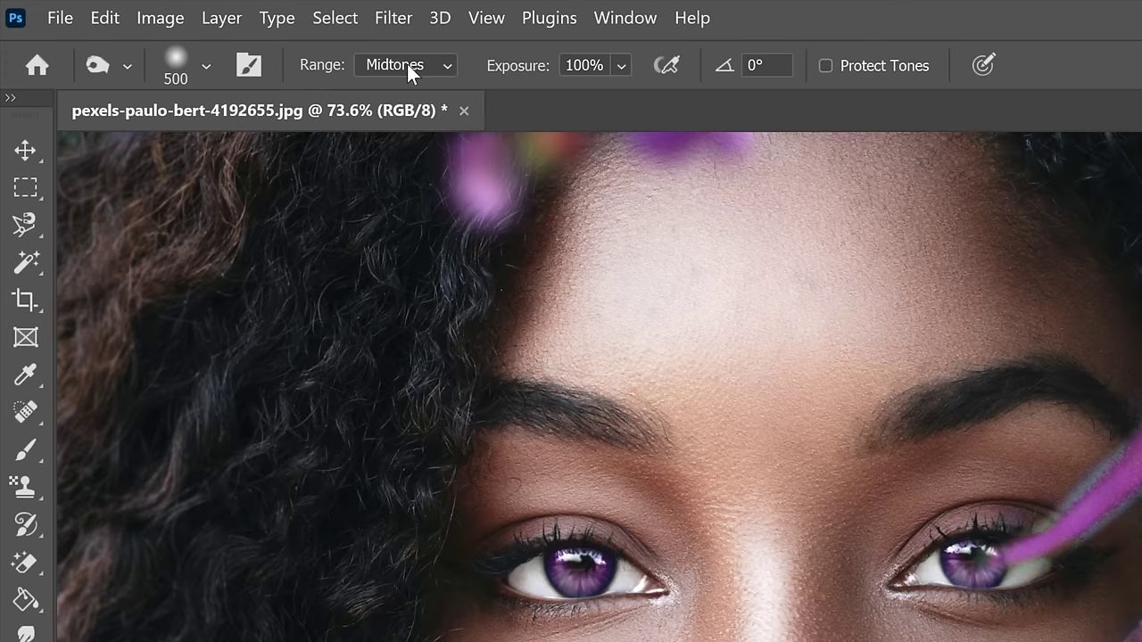
left_click(407, 64)
left_click(410, 131)
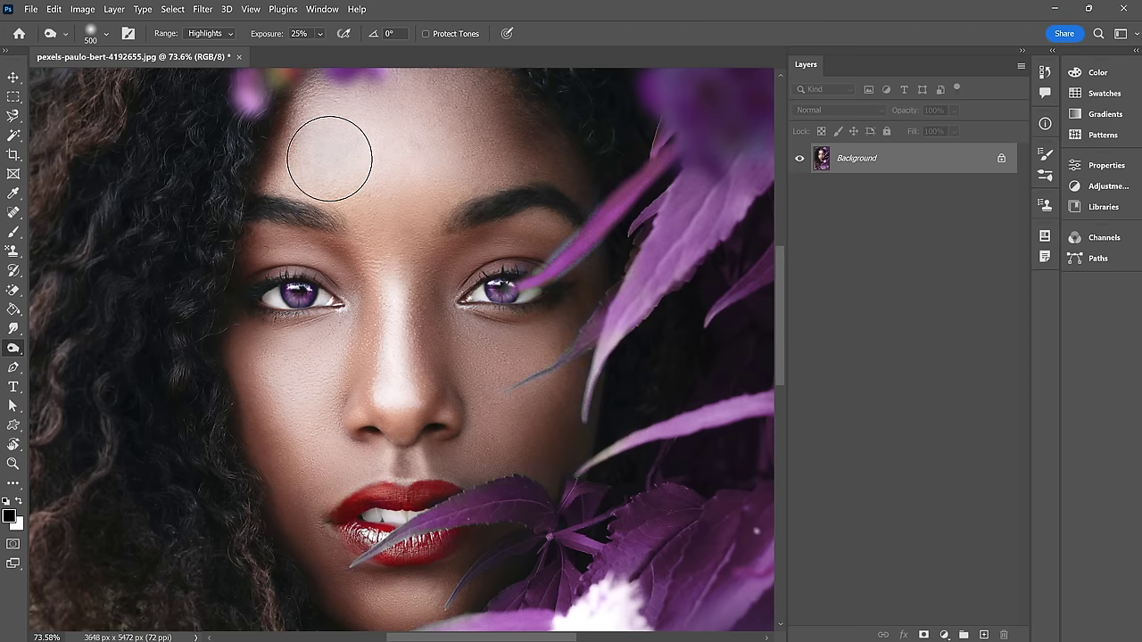
mouse_move(329, 158)
left_mouse_down()
mouse_move(344, 122)
mouse_move(389, 119)
mouse_move(442, 124)
mouse_move(450, 151)
mouse_move(357, 153)
left_mouse_up()
mouse_move(395, 306)
left_mouse_down()
mouse_move(403, 391)
mouse_move(460, 396)
mouse_move(398, 398)
left_mouse_up()
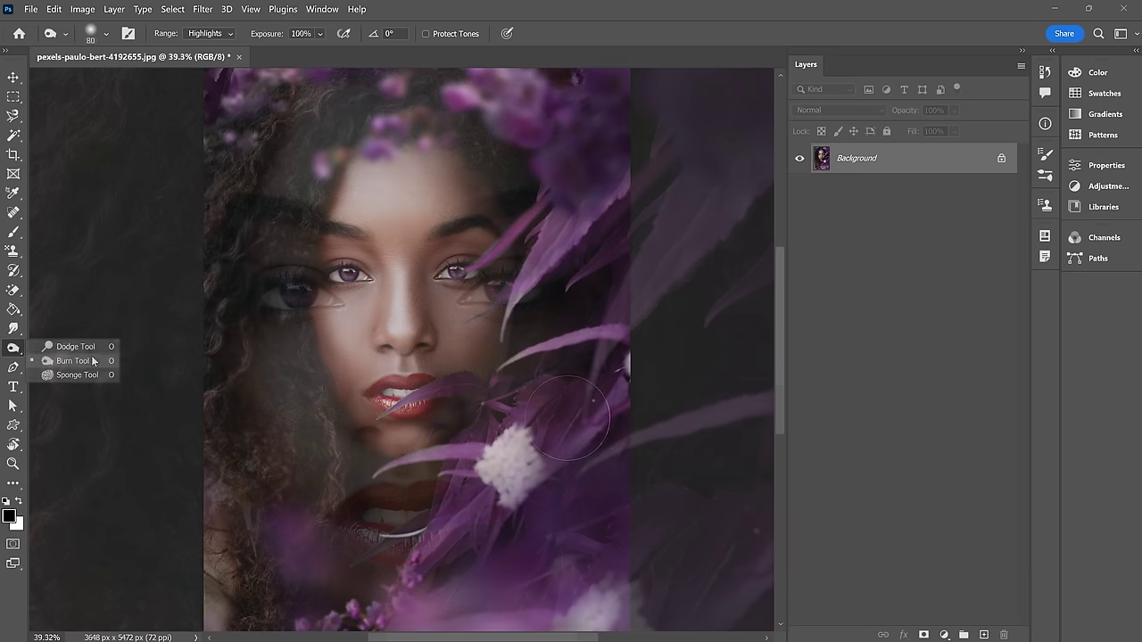
Step: Activate the Sponge tool, keep its mode on Saturate and set the flow to 100%
left_click(77, 375)
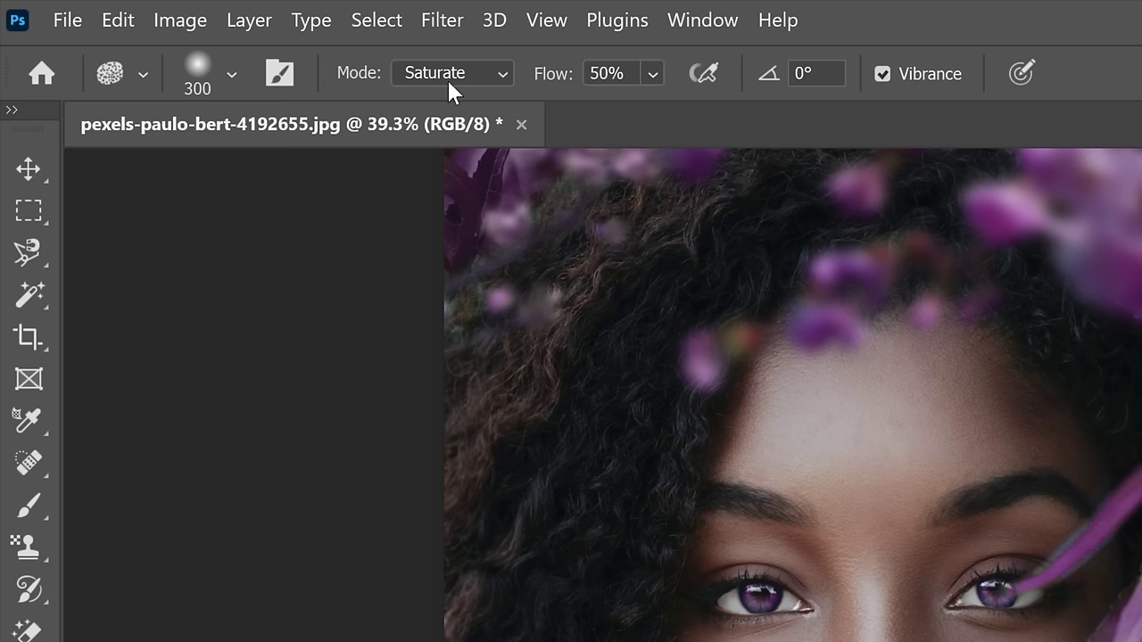
left_click(479, 71)
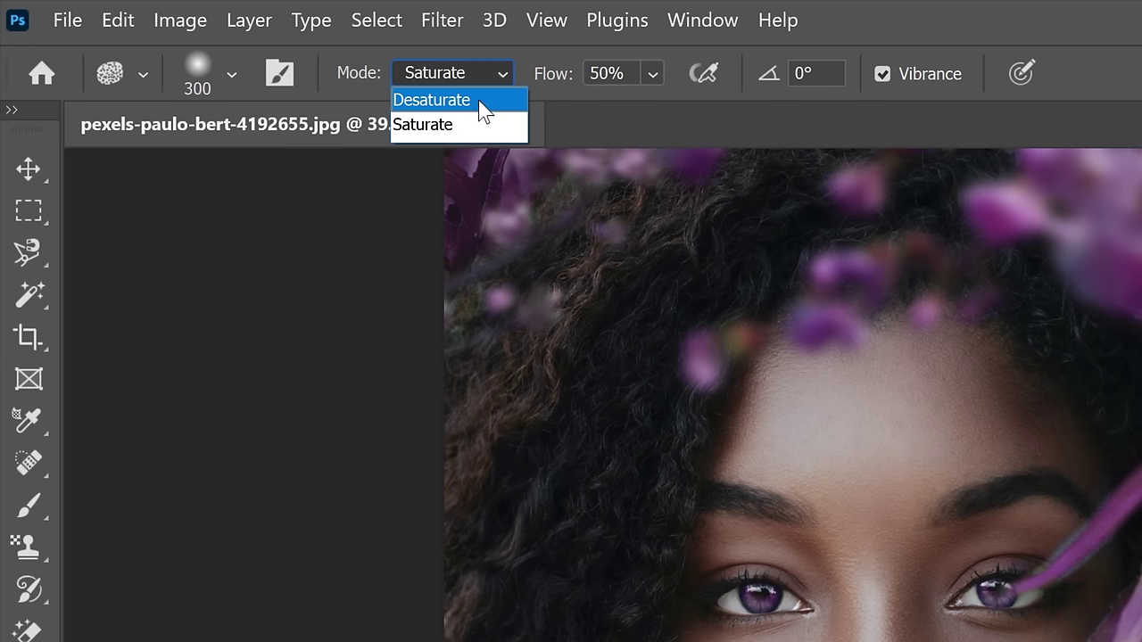
left_click(475, 71)
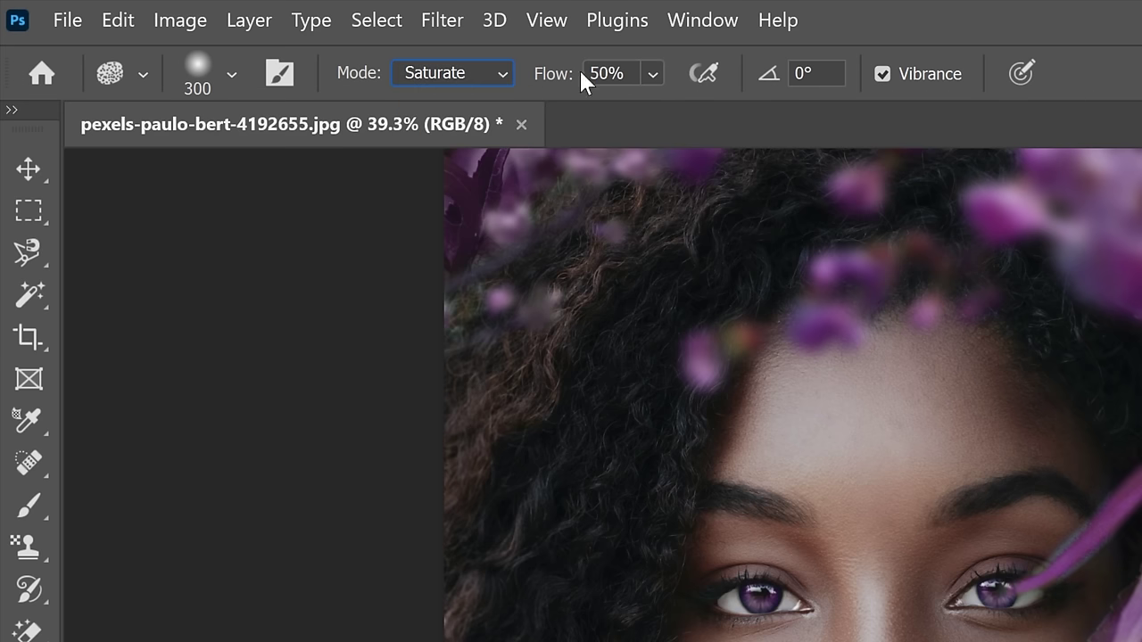
left_click_drag(558, 80, 783, 433)
key("alt")
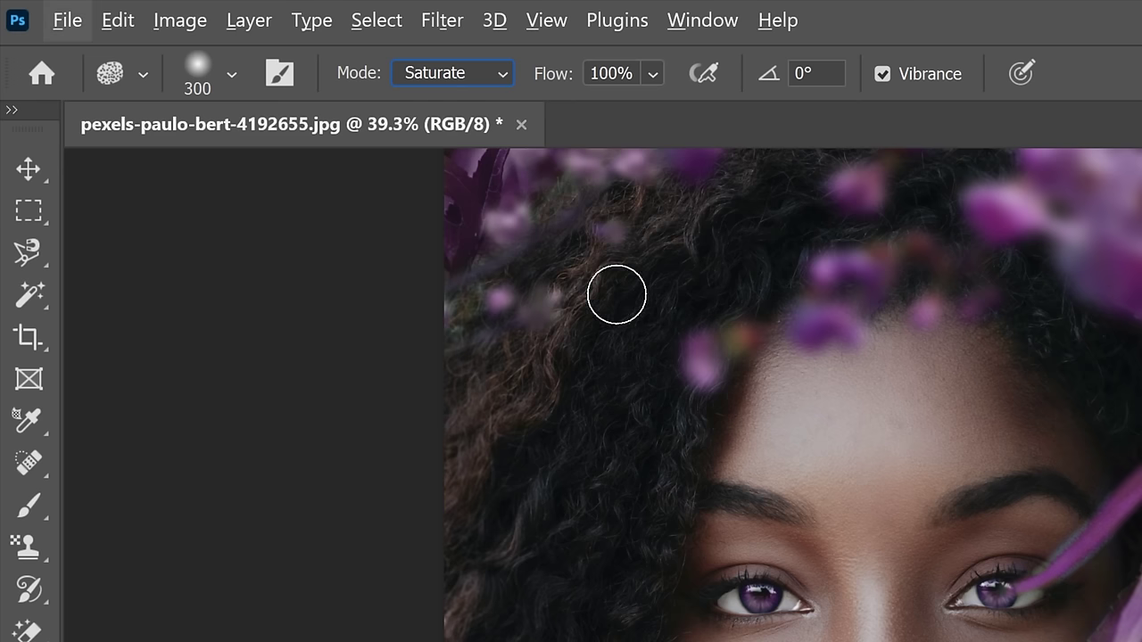
left_click(549, 85)
key("Return")
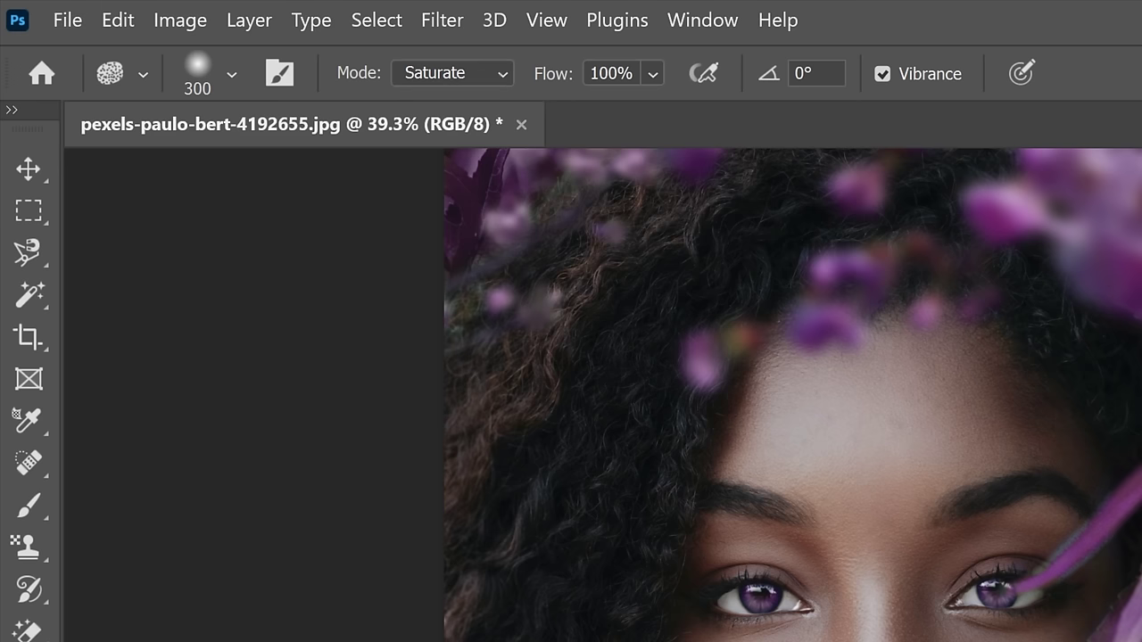
Step: Reduce the Sponge brush to 125 and saturate the red of the upper and lower lips at 100% flow
scroll(407, 425, "up", 5)
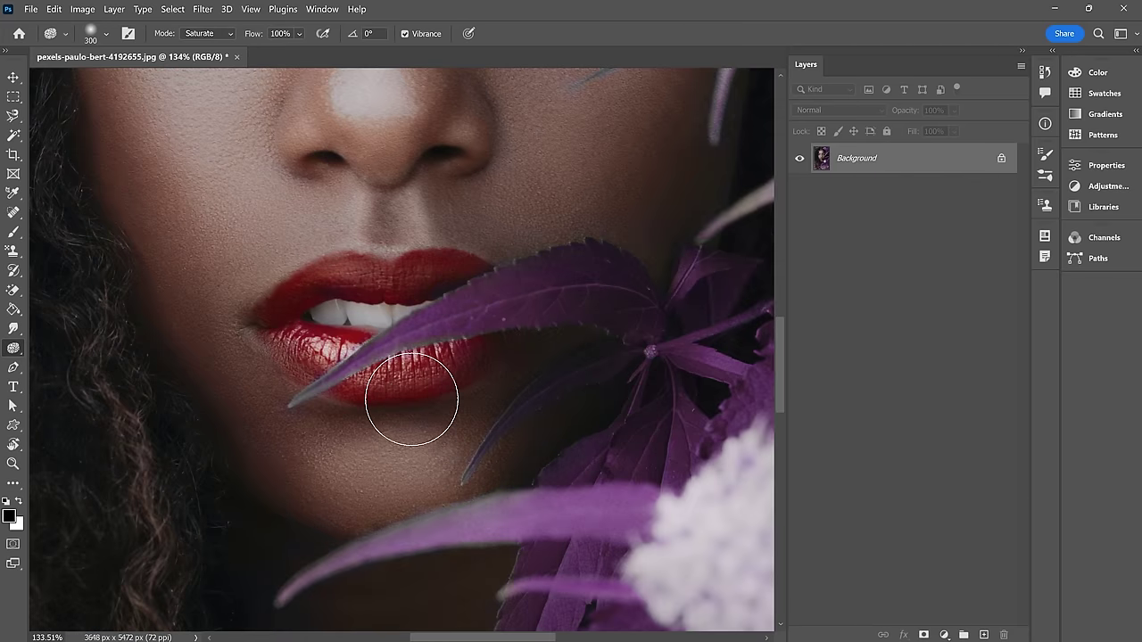
key("bracketleft")
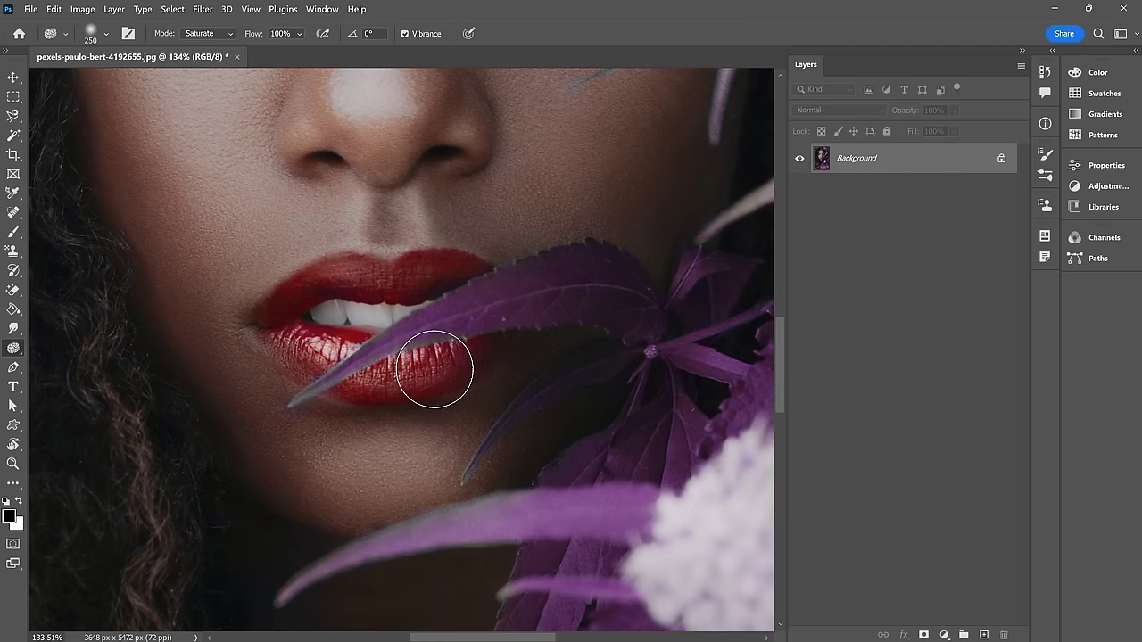
key("bracketleft")
key("bracketleft")
key("bracketleft")
key("bracketleft")
mouse_move(321, 279)
left_mouse_down()
mouse_move(464, 274)
mouse_move(273, 294)
mouse_move(265, 317)
mouse_move(320, 359)
mouse_move(377, 386)
mouse_move(316, 347)
mouse_move(381, 384)
left_mouse_up()
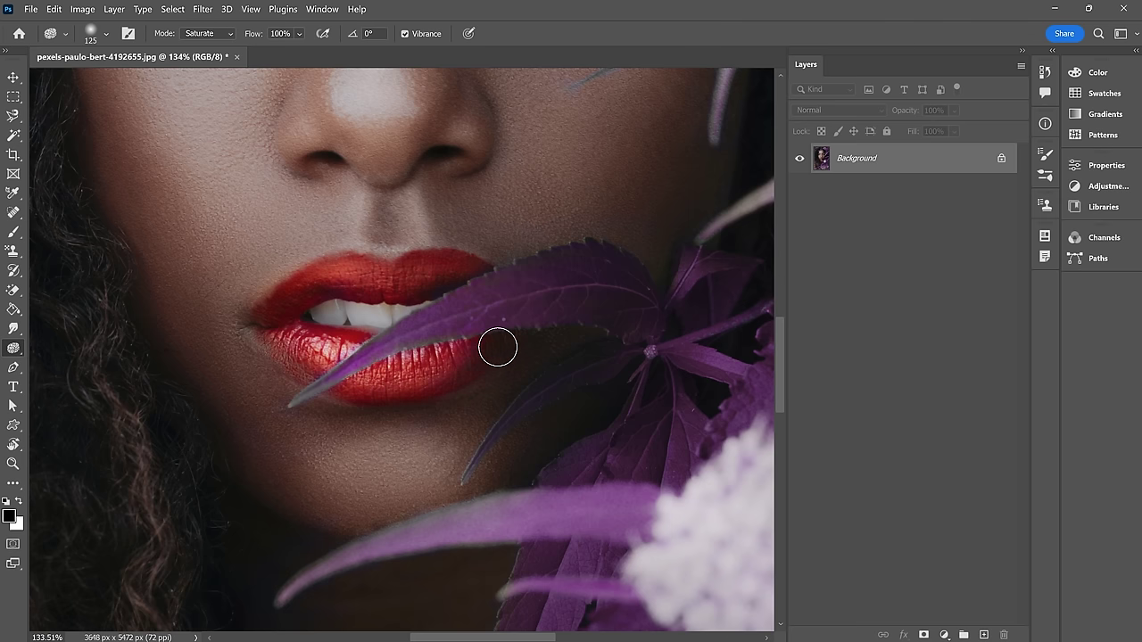
scroll(448, 361, "down", 4)
scroll(448, 361, "down", 2)
scroll(484, 379, "up", 1)
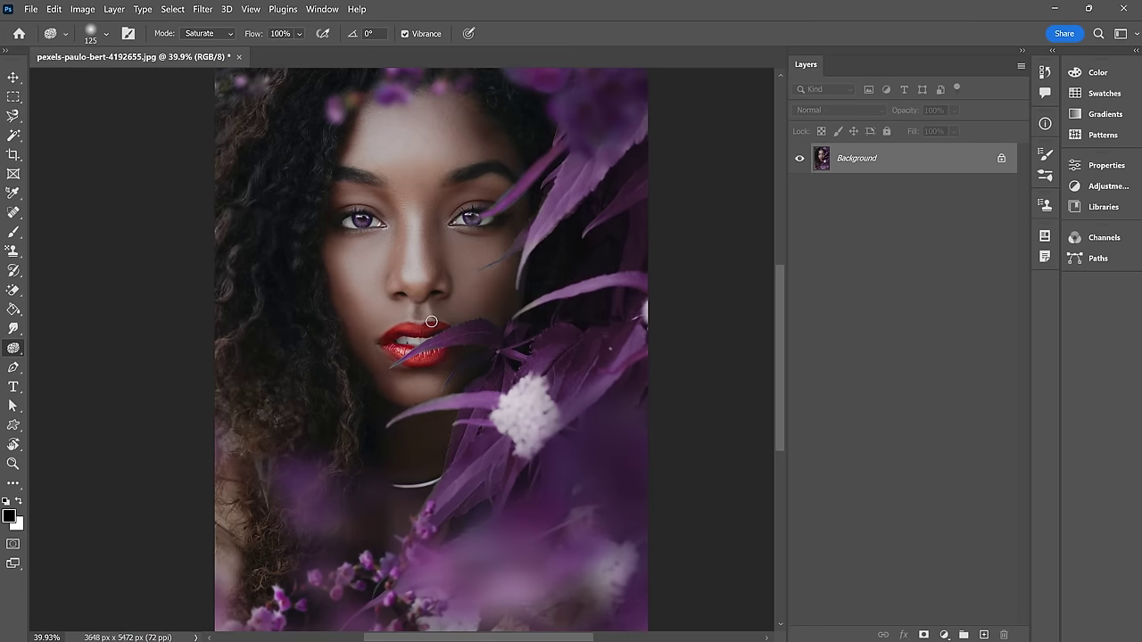
Step: Switch the Sponge tool to Desaturate and tone down the red of both lips with the 125 brush
scroll(430, 321, "up", 3)
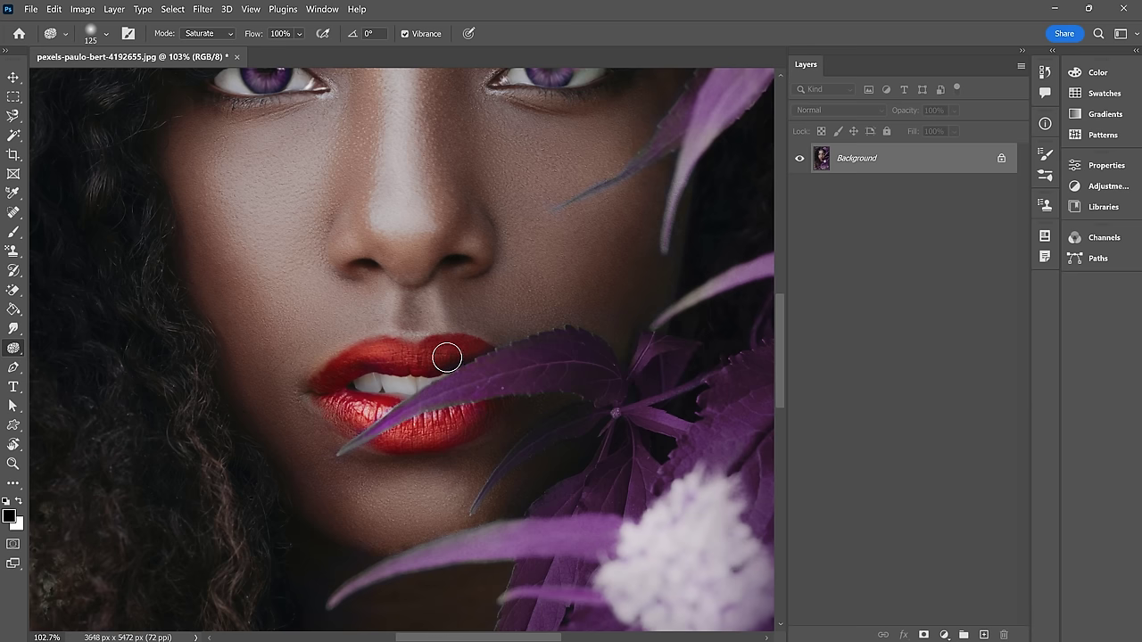
left_click(230, 36)
left_click(228, 46)
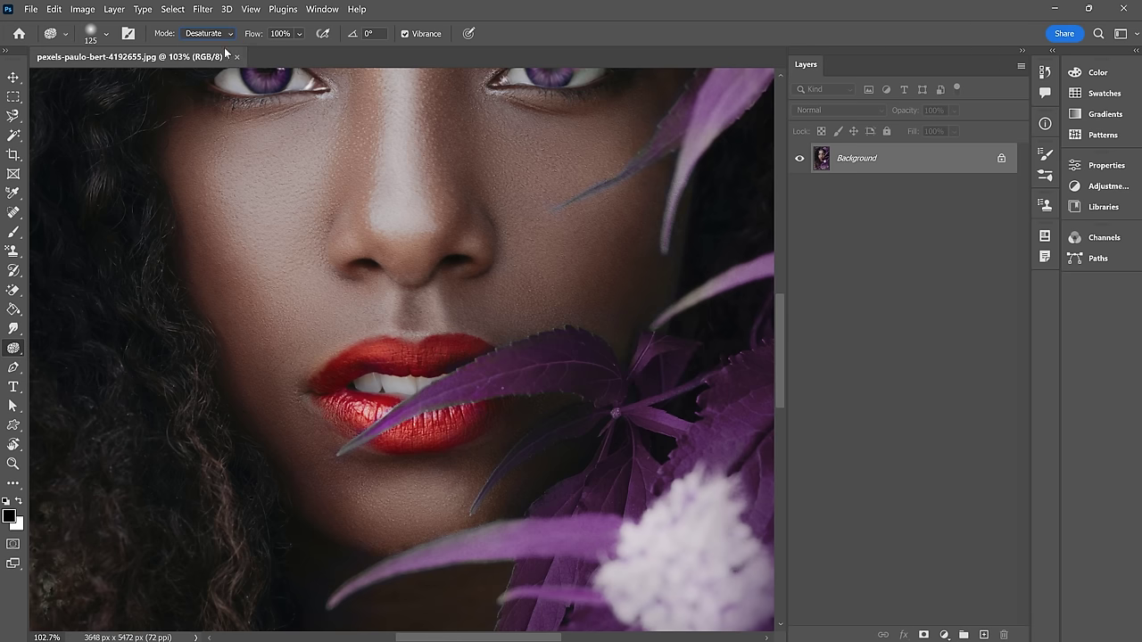
mouse_move(449, 347)
left_mouse_down()
mouse_move(365, 350)
mouse_move(329, 373)
mouse_move(475, 344)
mouse_move(487, 357)
mouse_move(379, 355)
mouse_move(324, 386)
mouse_move(386, 363)
mouse_move(482, 351)
mouse_move(348, 419)
mouse_move(338, 411)
mouse_move(476, 414)
mouse_move(398, 435)
mouse_move(445, 434)
mouse_move(424, 438)
mouse_move(491, 411)
mouse_move(415, 430)
mouse_move(427, 404)
mouse_move(376, 409)
mouse_move(323, 394)
mouse_move(392, 415)
mouse_move(362, 410)
mouse_move(381, 437)
left_mouse_up()
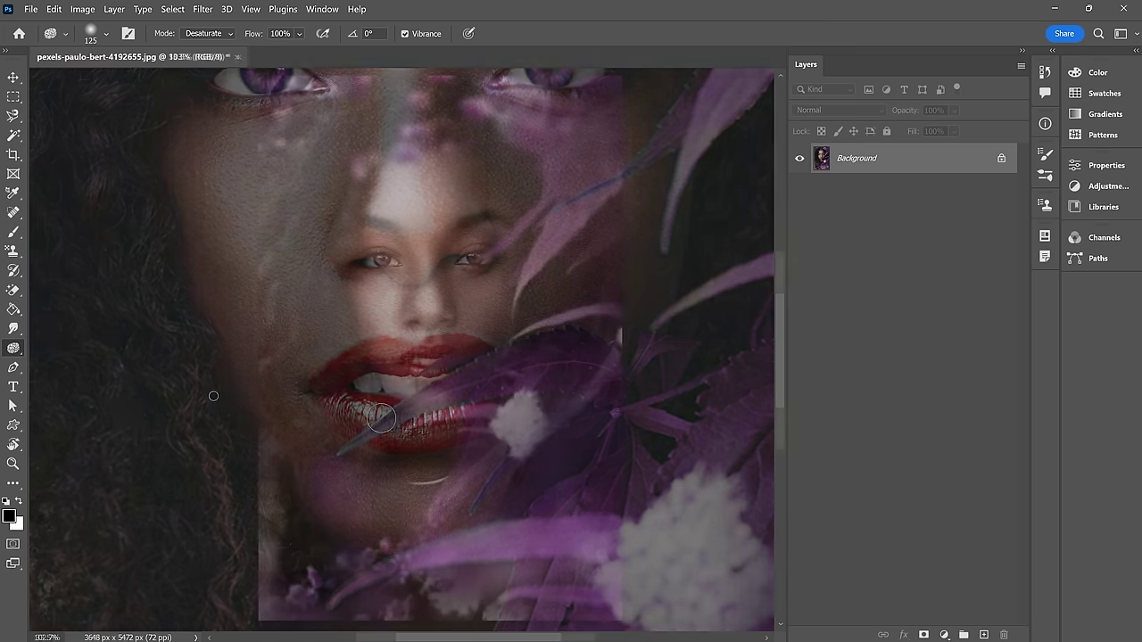
Step: Start a Pen tool path at the Underground sign bar's upper-left corner and curve it over the red ring to the bar's right side
left_click(13, 366)
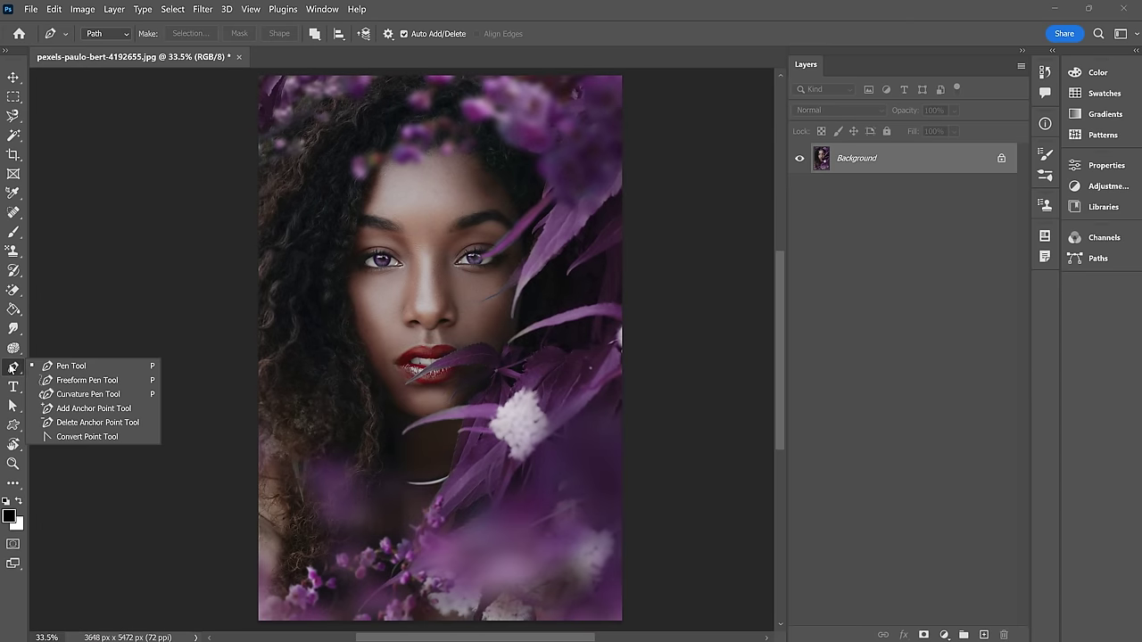
left_click(58, 367)
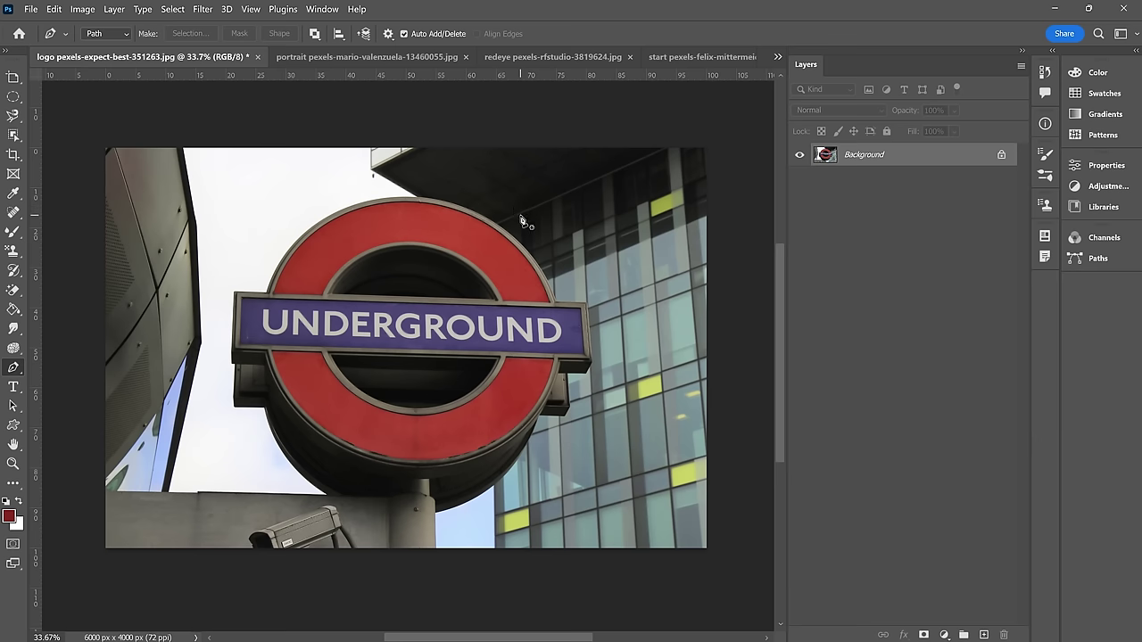
scroll(513, 308, "up", 2)
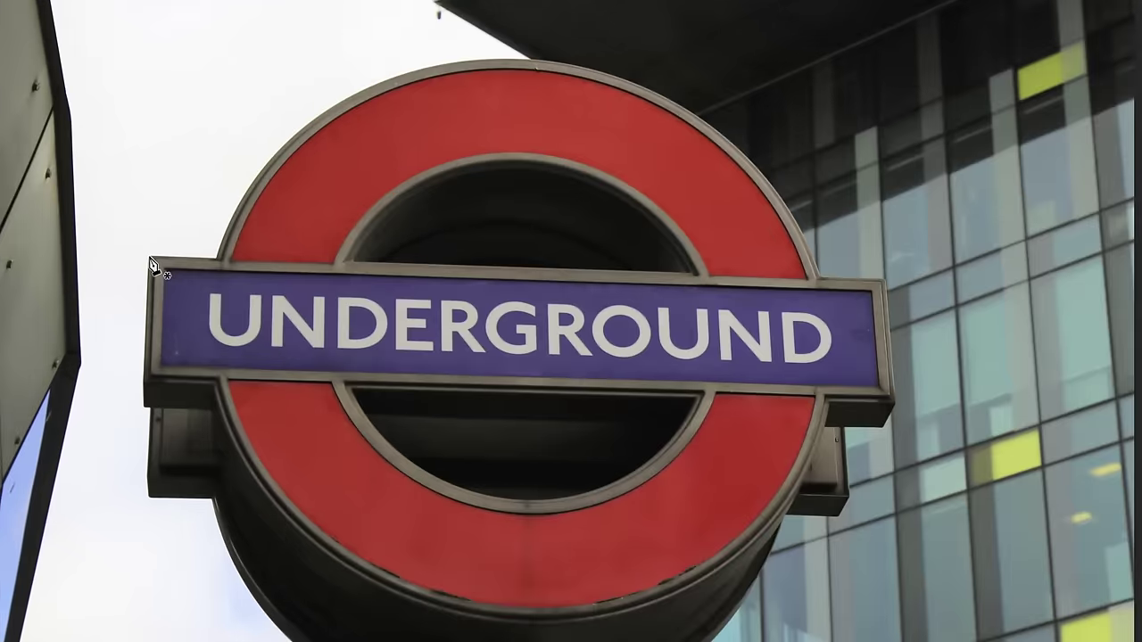
left_click(150, 257)
left_click(217, 259)
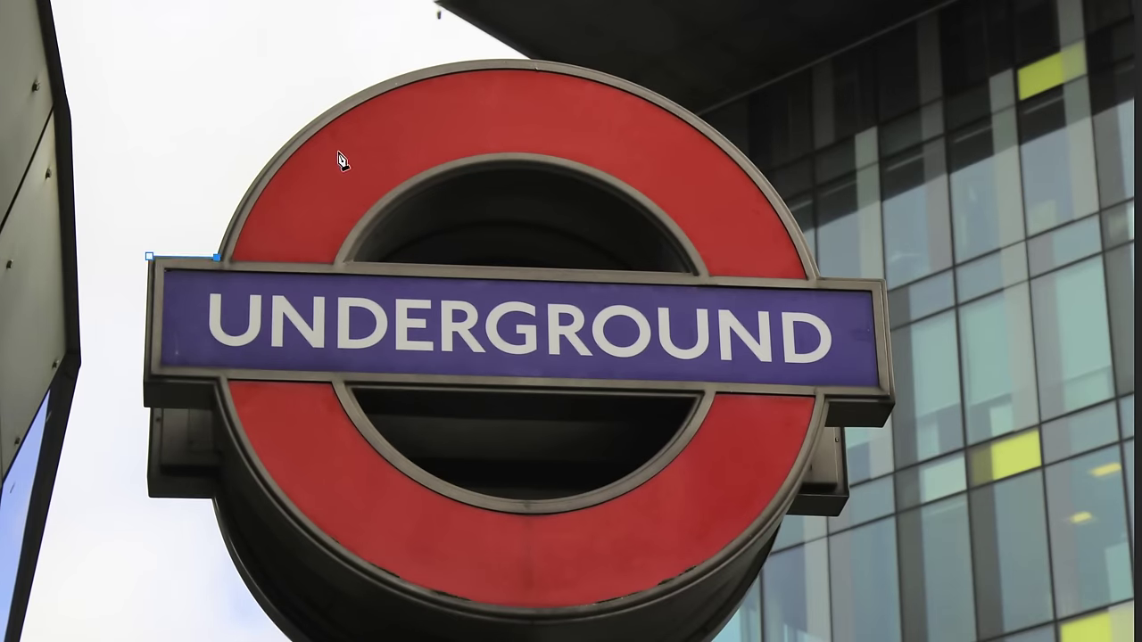
left_click(518, 60)
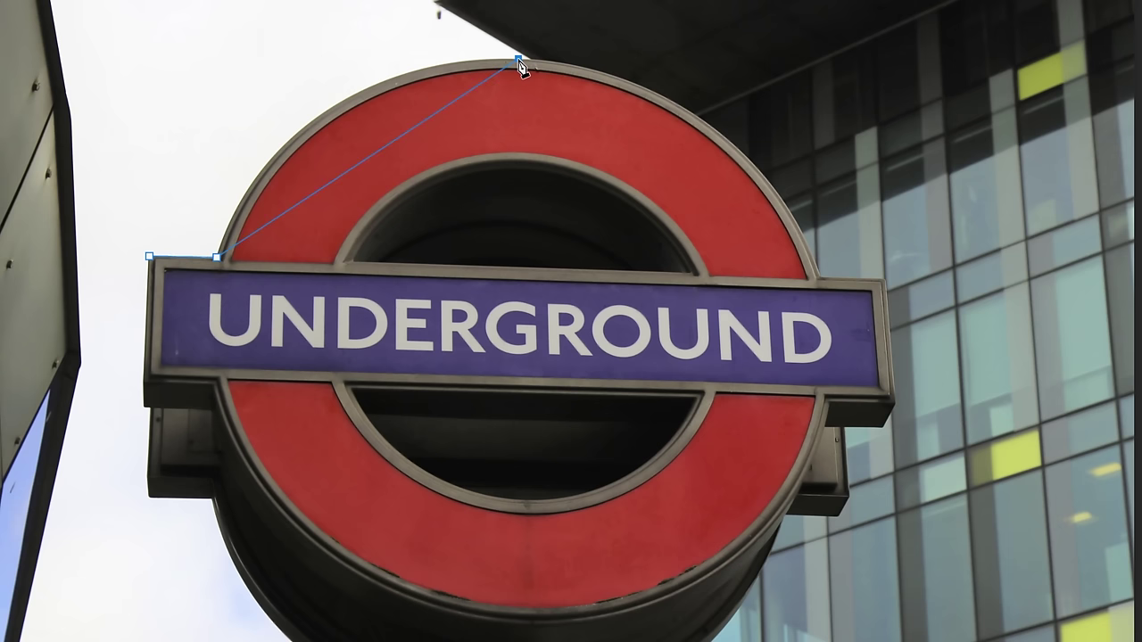
left_click_drag(519, 61, 765, 65)
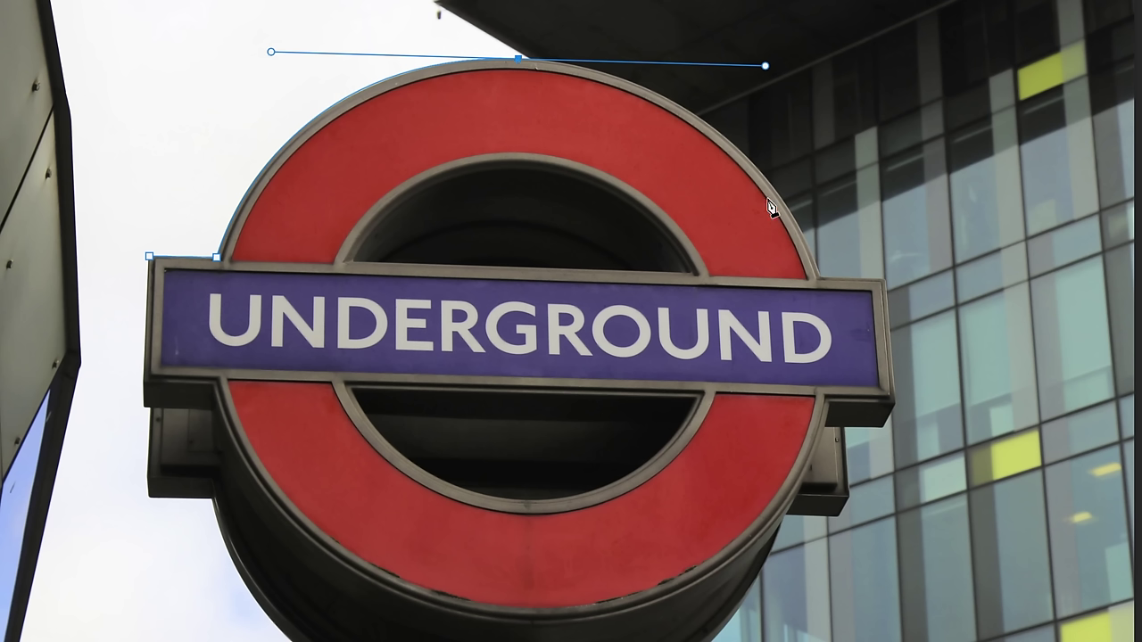
left_click(819, 278)
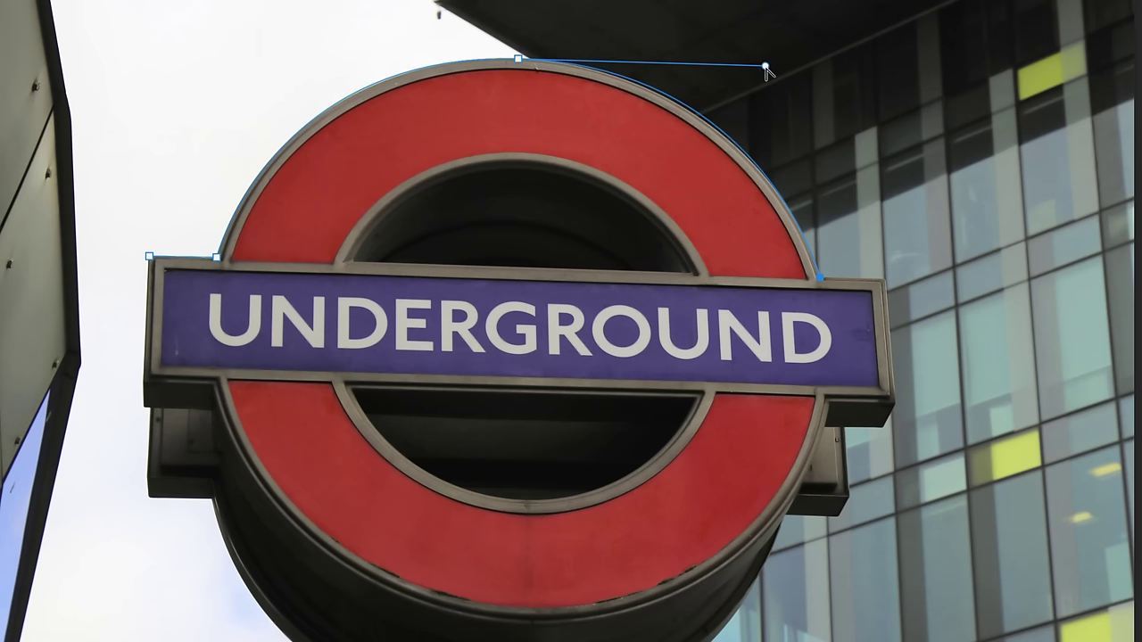
mouse_move(766, 67)
left_mouse_down()
mouse_move(741, 60)
mouse_move(761, 64)
mouse_move(737, 36)
mouse_move(753, 71)
mouse_move(782, 70)
mouse_move(755, 69)
mouse_move(765, 71)
left_mouse_up()
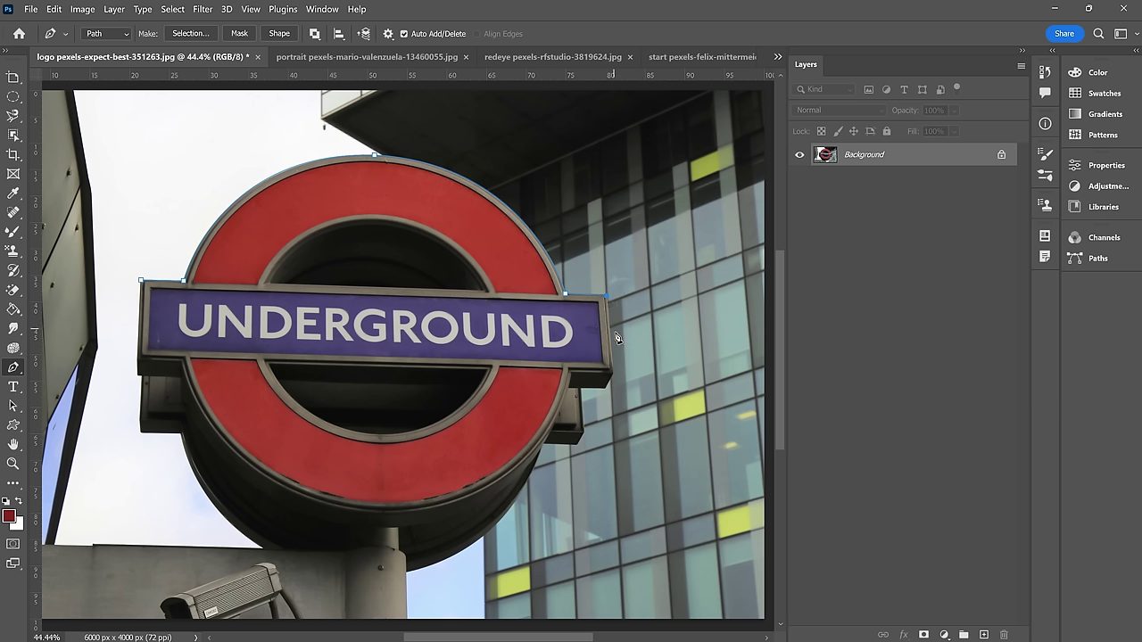
Step: Continue the path down the sign's right side, around the dark lower curve and up the left side, closing it at the starting corner
left_click(613, 371)
left_click(604, 388)
left_click(579, 389)
left_click(583, 431)
left_click(576, 445)
left_click_drag(410, 575, 516, 553)
left_click_drag(179, 435, 165, 362)
left_click(140, 432)
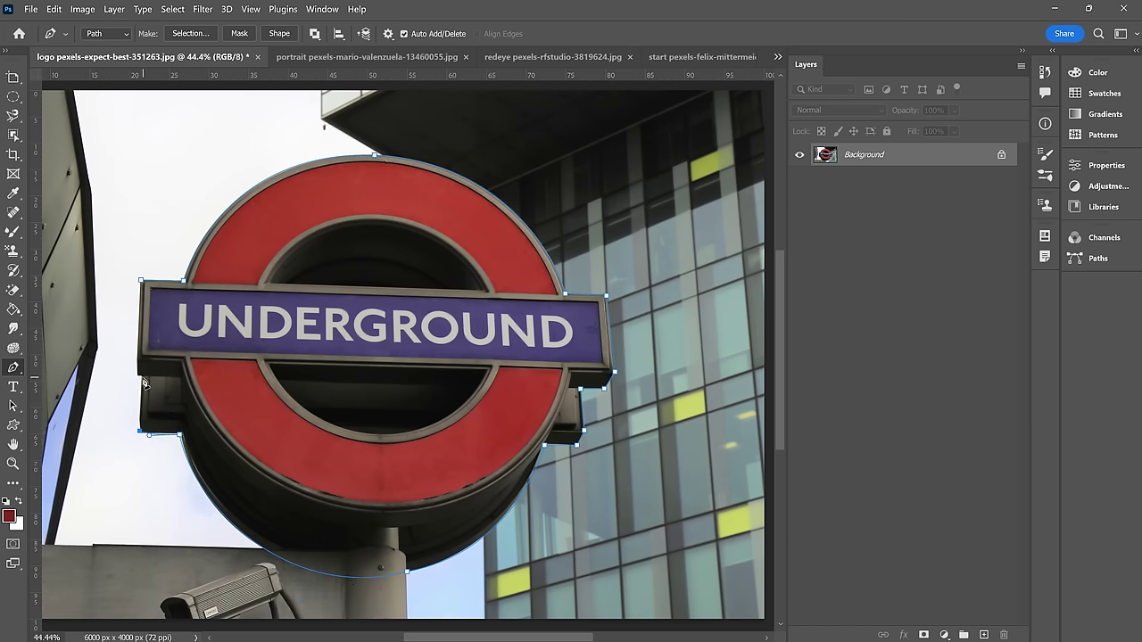
left_click(139, 375)
left_click(141, 281)
Step: Convert the closed sign path into a selection and undo the conversion
right_click(337, 273)
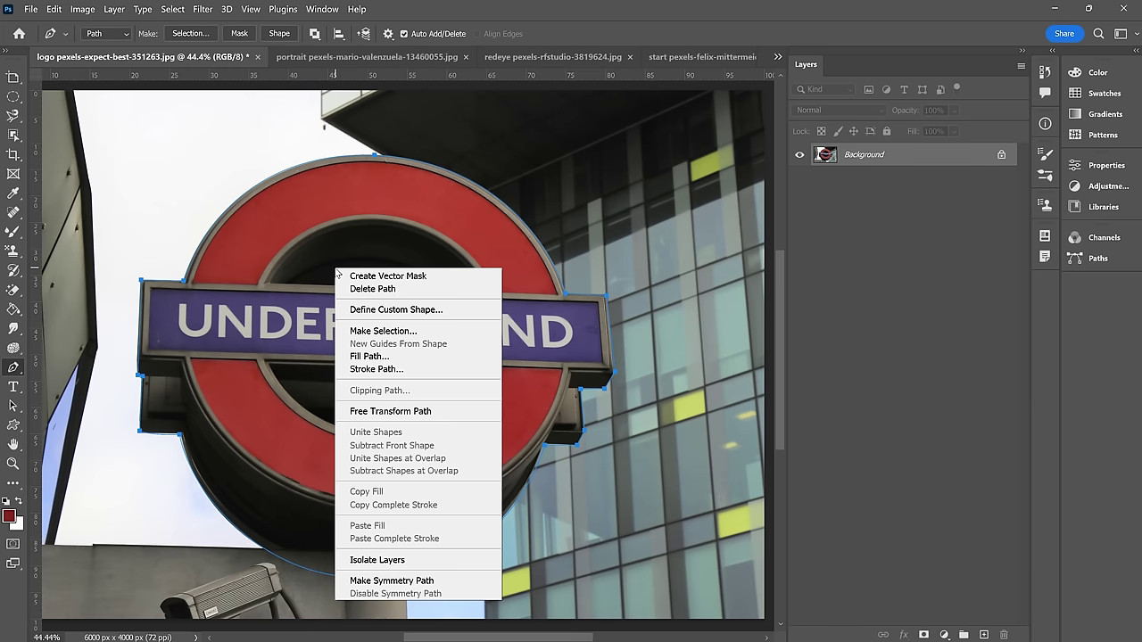
left_click(375, 331)
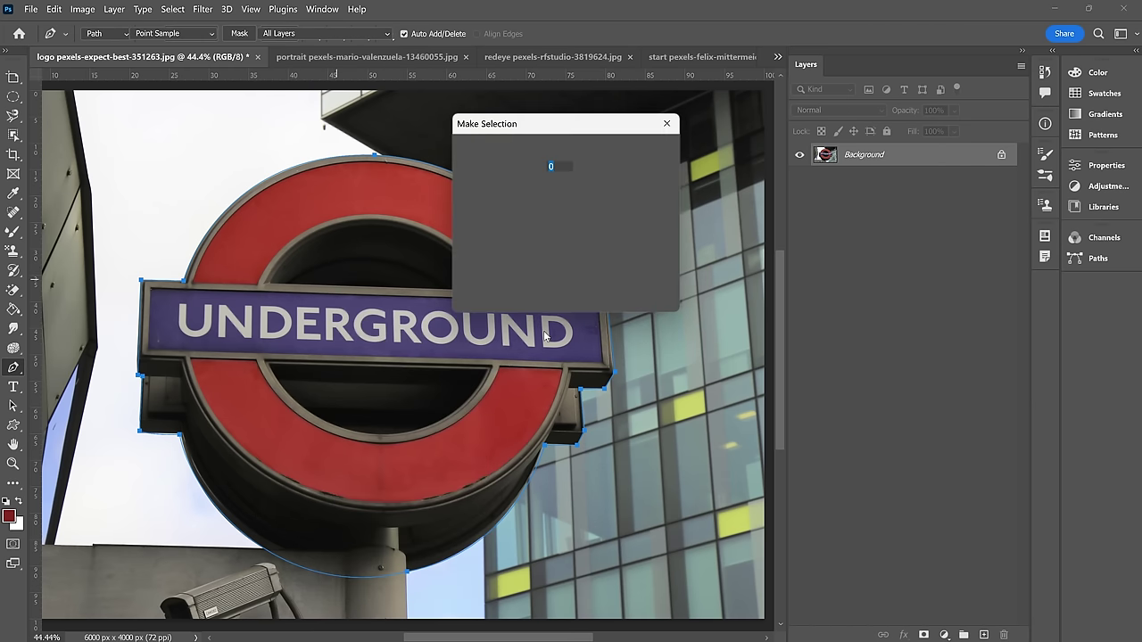
left_click(649, 158)
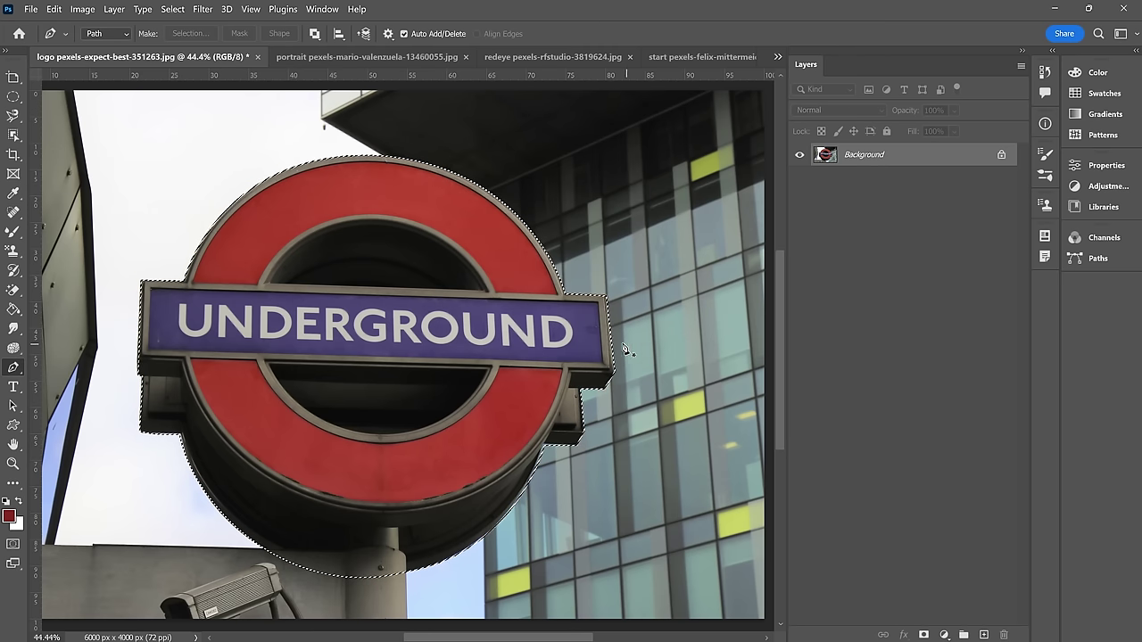
key("ctrl+z")
Step: Define the sign path as a custom shape named "Underground sign"
right_click(430, 344)
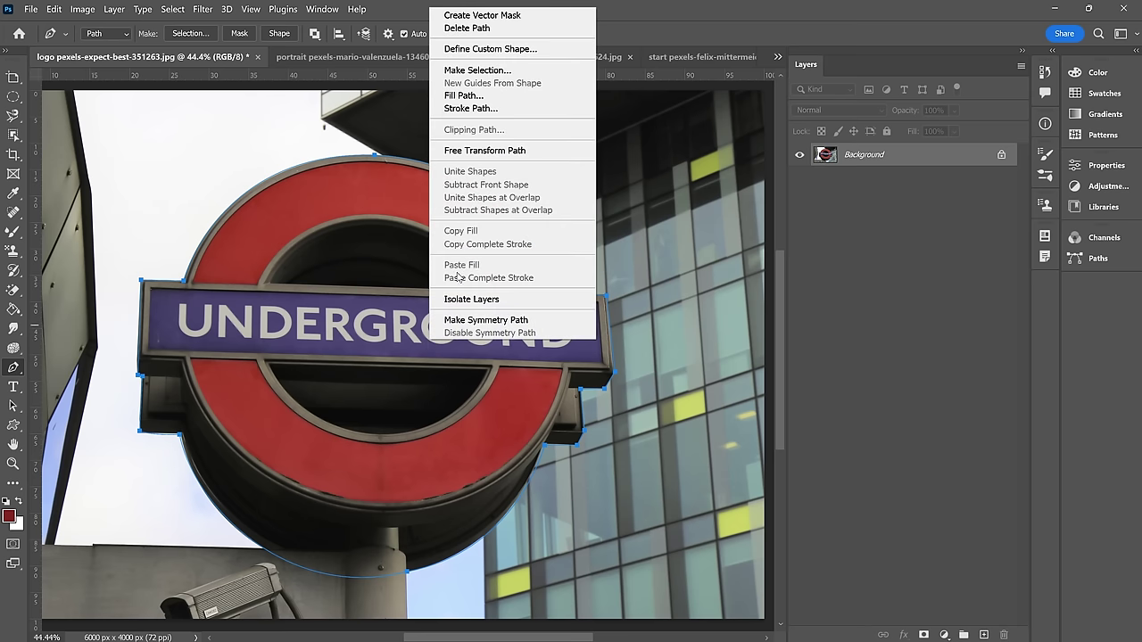
left_click(539, 49)
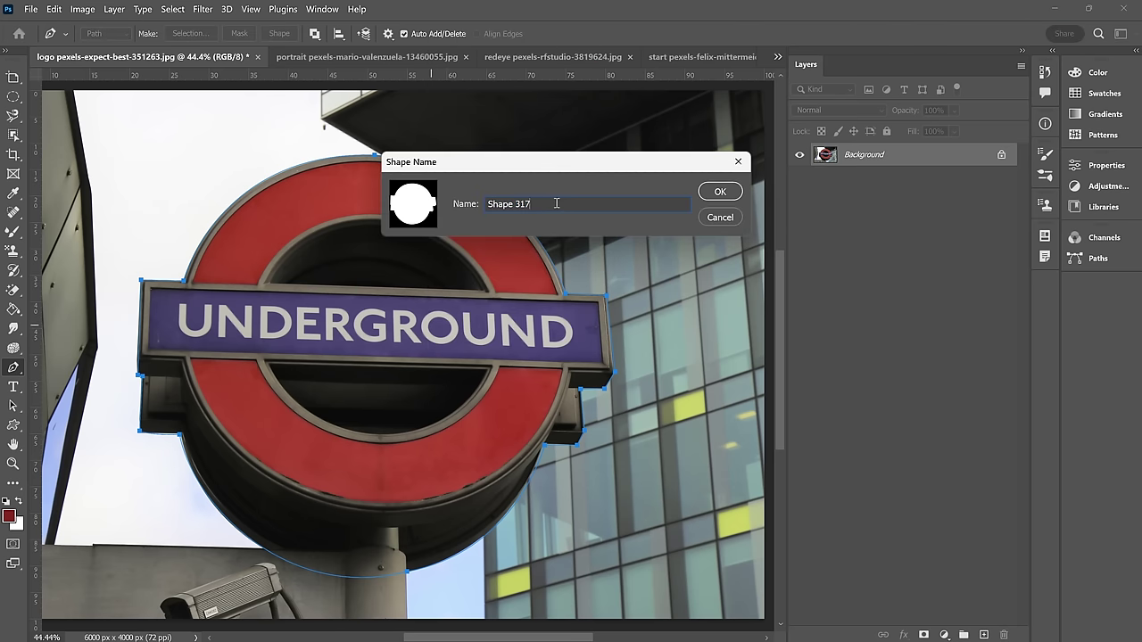
left_click_drag(555, 204, 476, 206)
type("Underground sign")
left_click(707, 190)
Step: Pick the saved sign outline for the Custom Shape tool and draw it about 1714 by 1519 px over the middle of the sign
key("u")
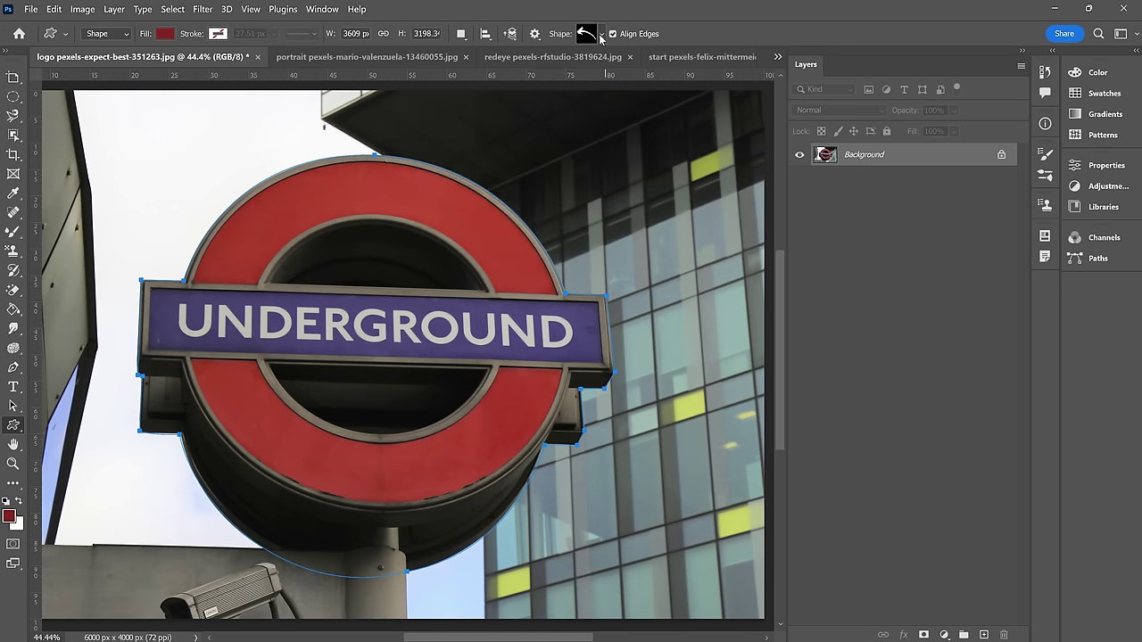
left_click(601, 33)
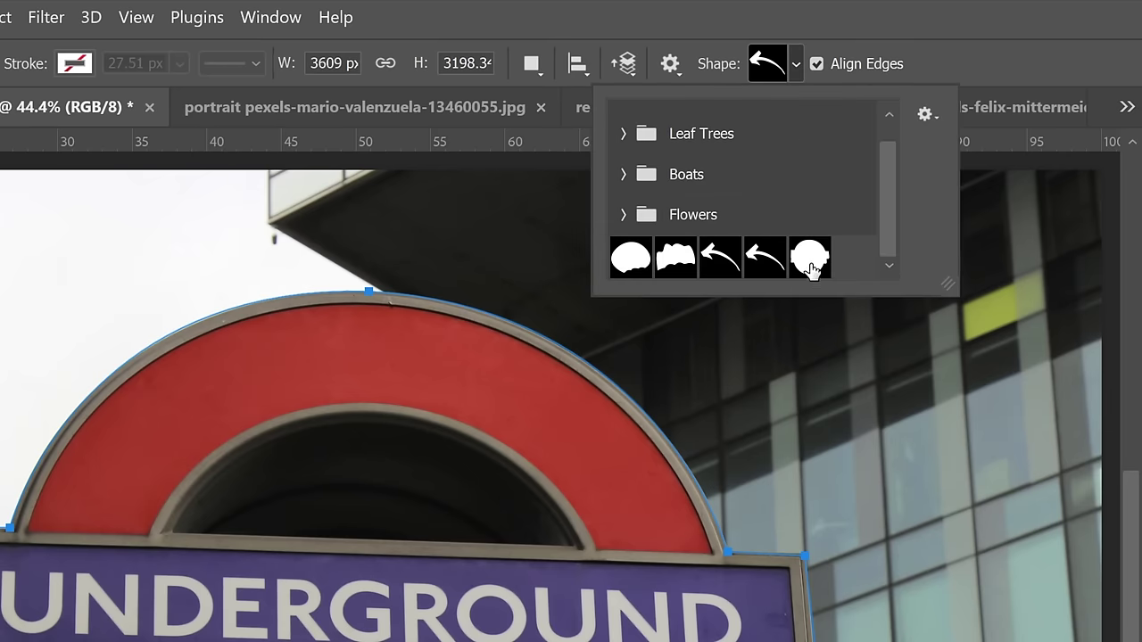
left_click(809, 265)
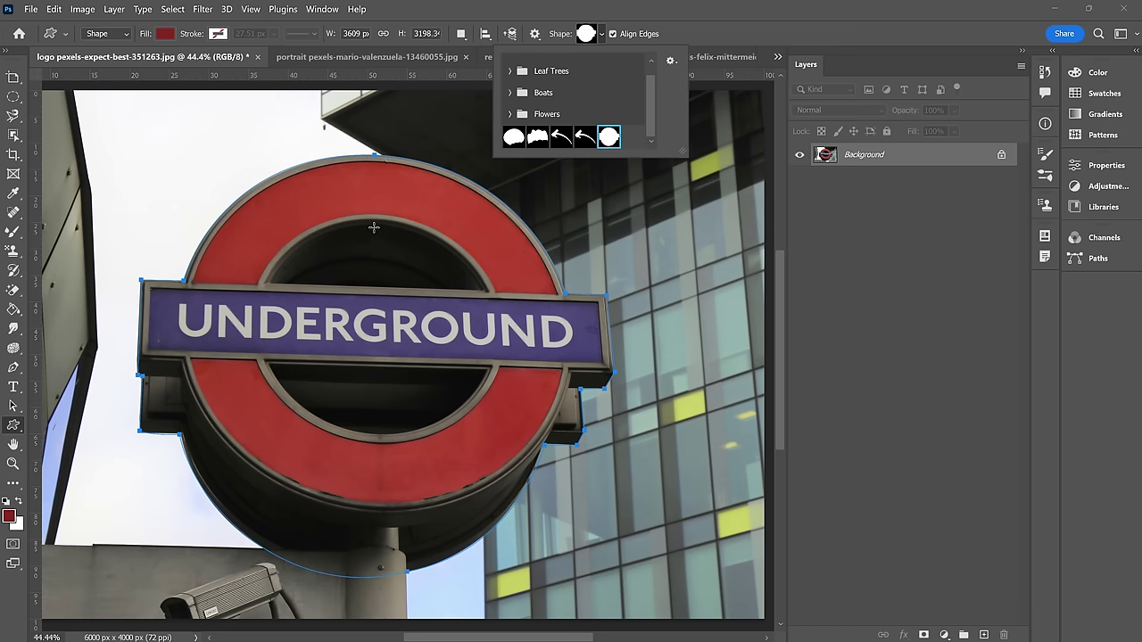
left_click_drag(297, 406, 413, 483)
mouse_move(398, 256)
left_mouse_down()
mouse_move(593, 368)
mouse_move(580, 408)
mouse_move(556, 411)
left_mouse_up()
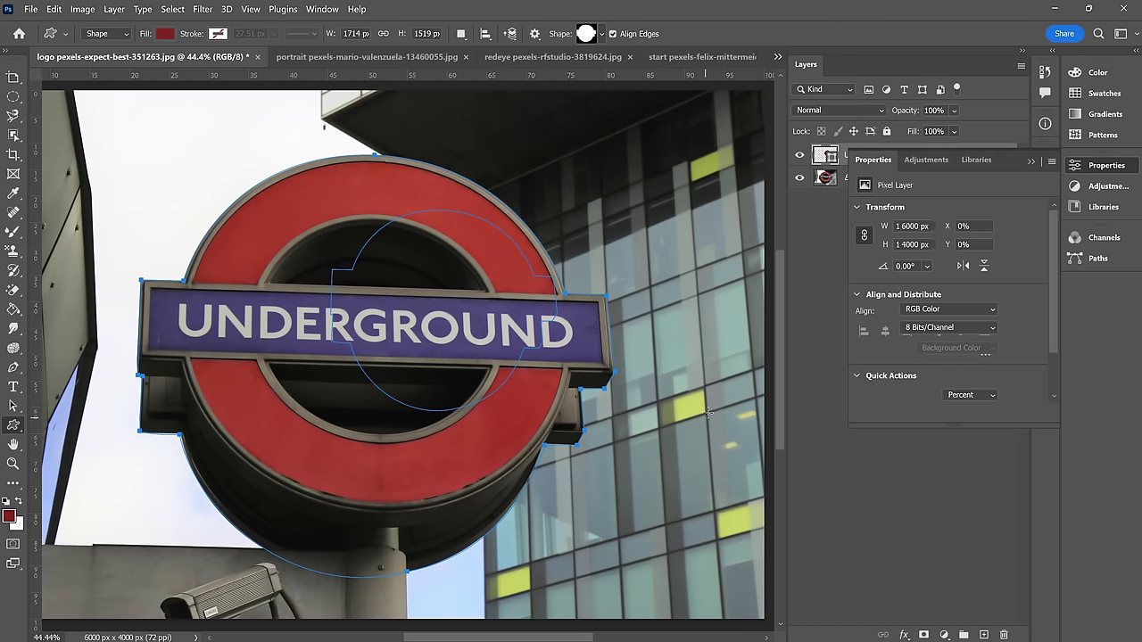
left_click(1106, 166)
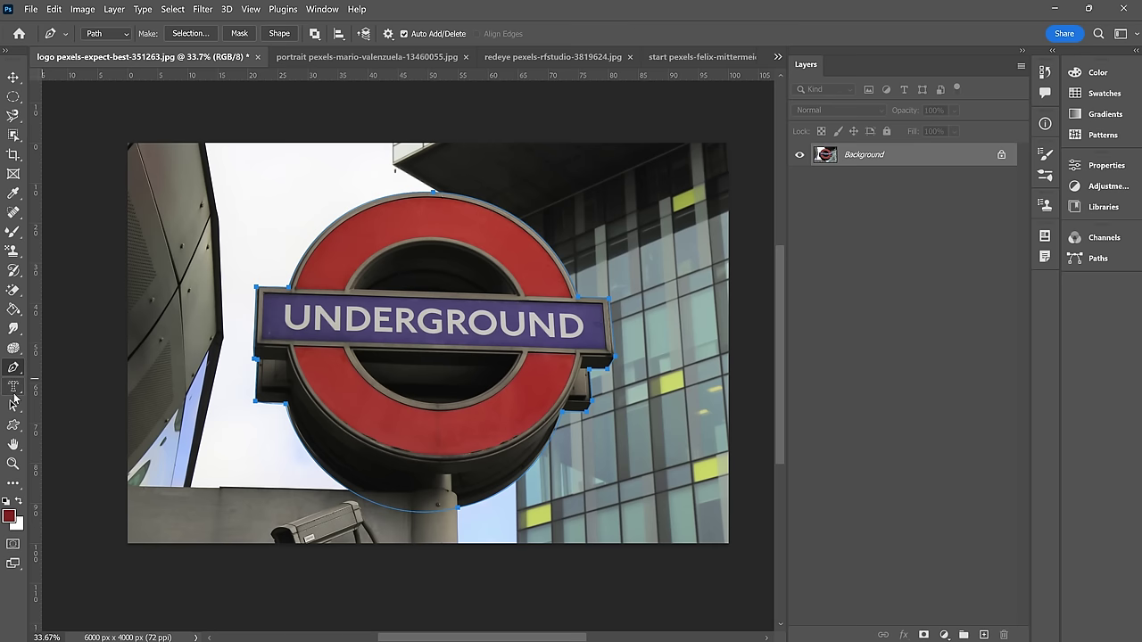
Step: Try to move the whole sign path with the Path Selection tool
left_click(15, 407)
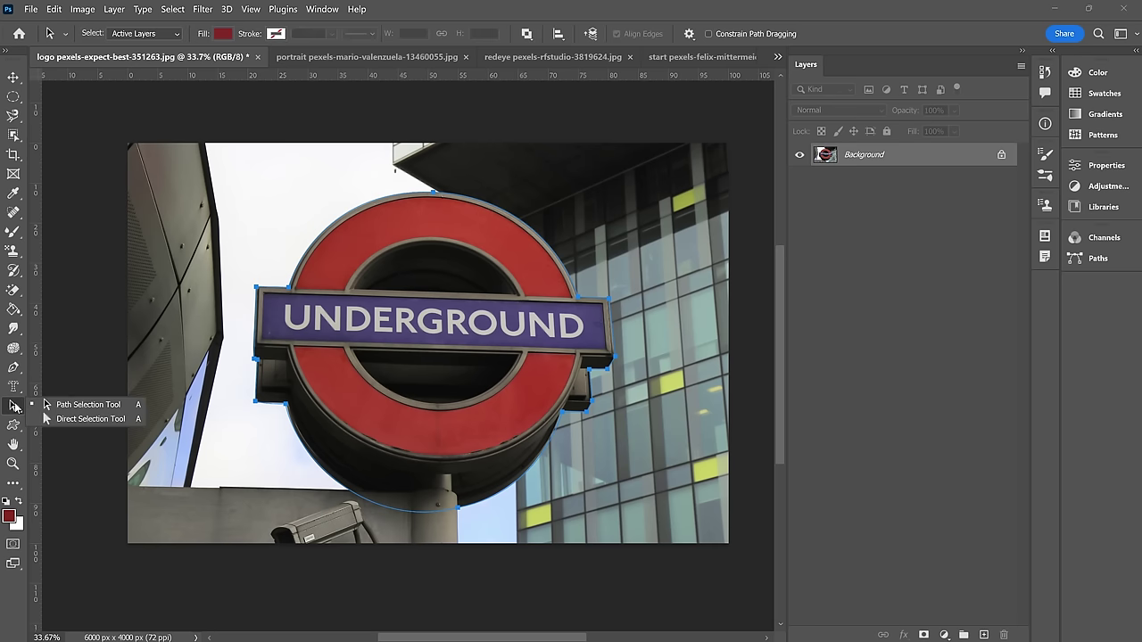
left_click(87, 409)
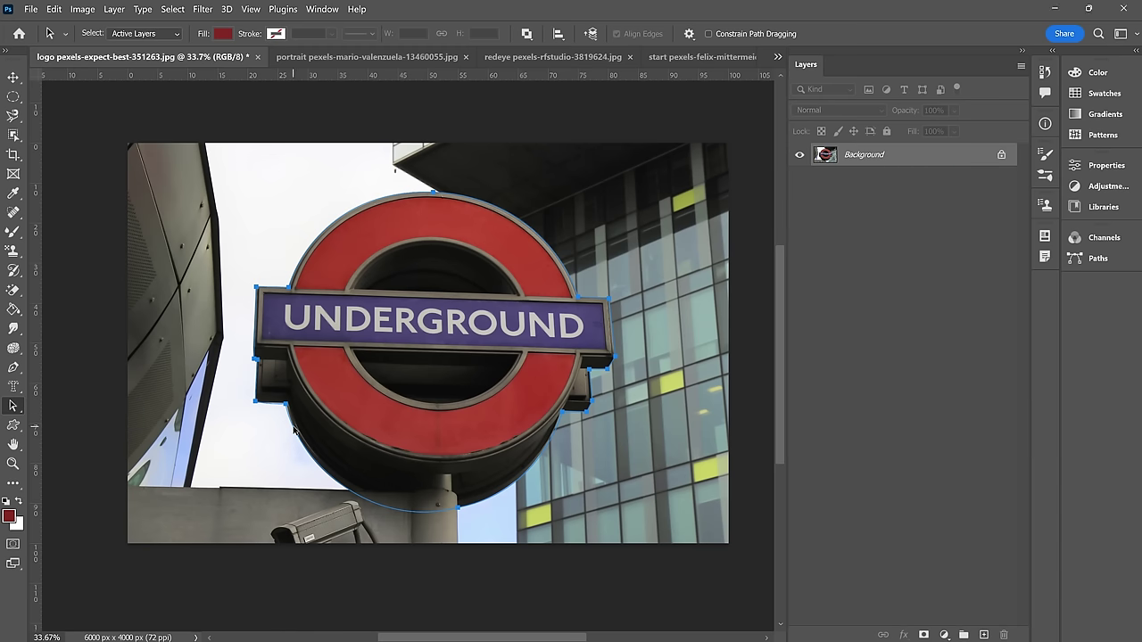
left_click_drag(294, 430, 258, 399)
Step: Switch to the Direct Selection tool and adjust individual points and handles along the sign path's lower curve
right_click(13, 406)
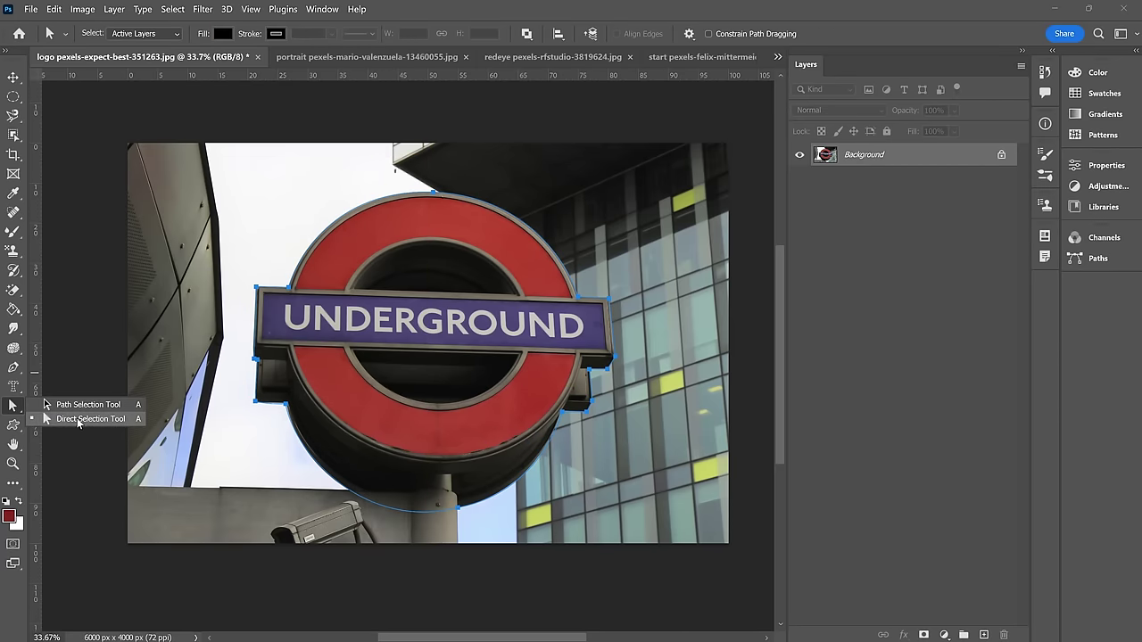
left_click(80, 420)
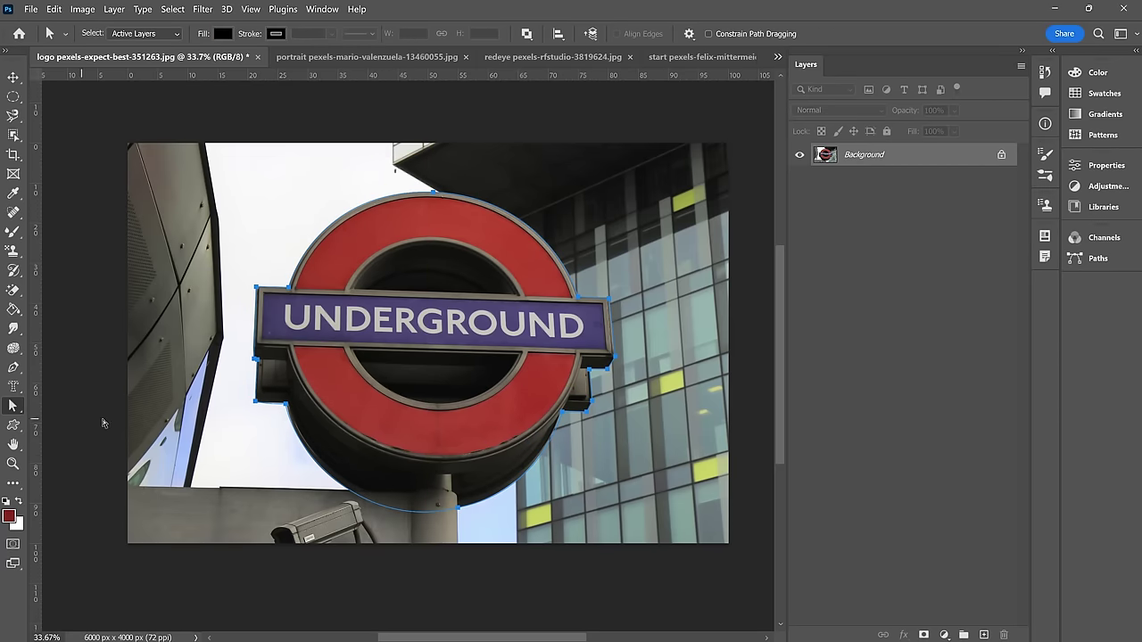
left_click(286, 406)
left_click(563, 419)
left_click_drag(543, 496, 533, 473)
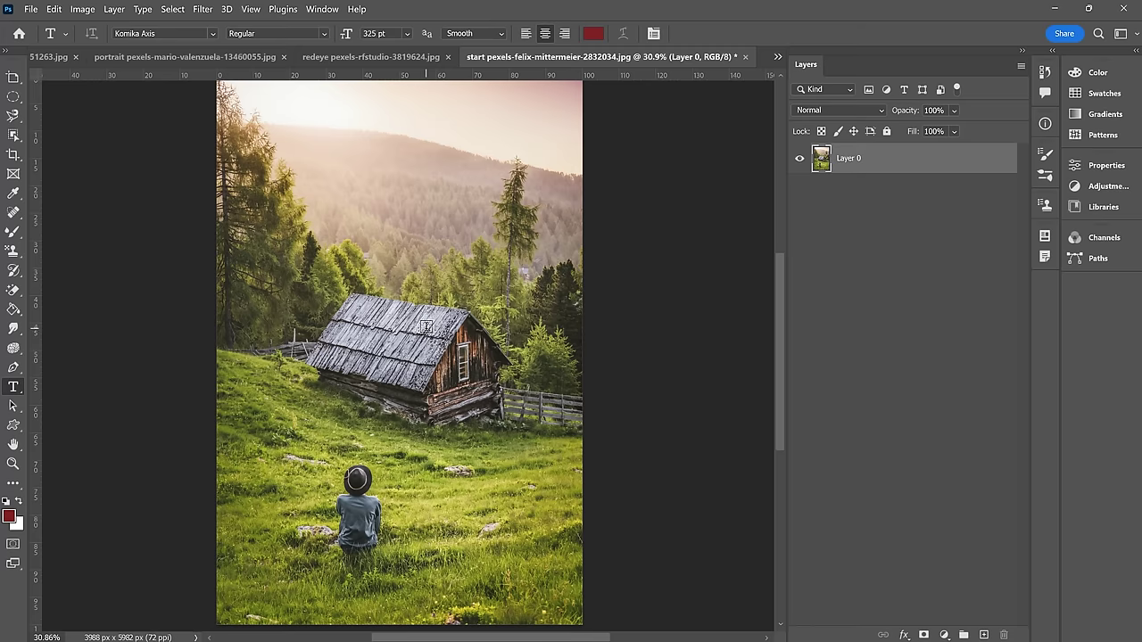
Step: Use the Horizontal Type tool to add the text "The Great Outdoors" across the hills above the cabin
right_click(13, 388)
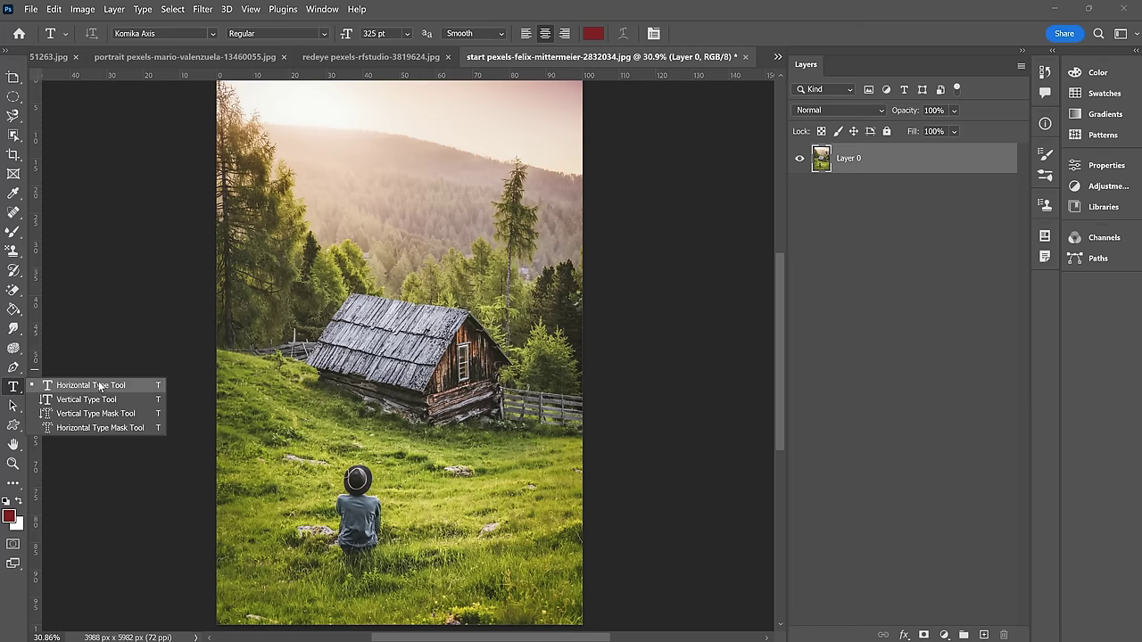
left_click(160, 385)
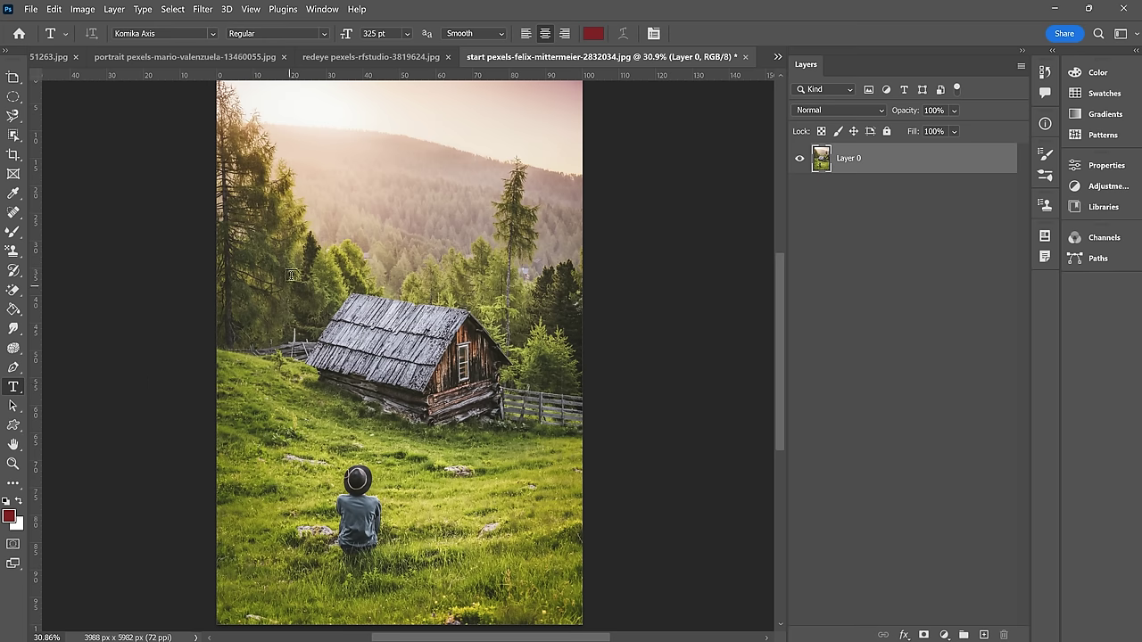
left_click(317, 216)
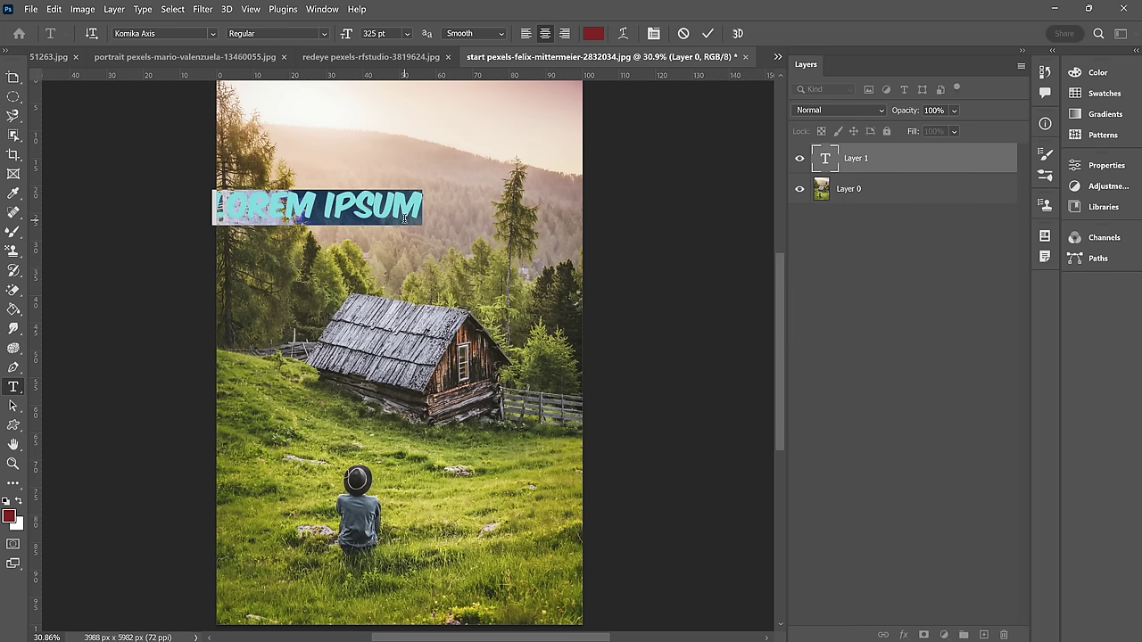
type("THE GREAT OUTDOORS")
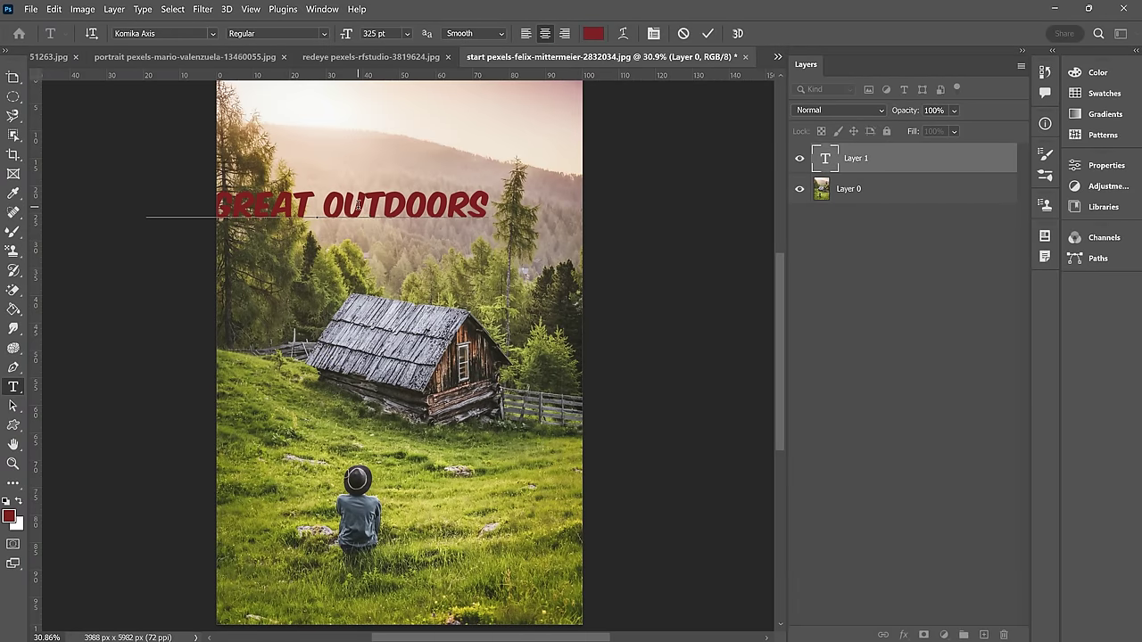
Step: Recolor all of the title text to a pinkish dark red, commit the text and activate the Move tool
double_click(358, 206)
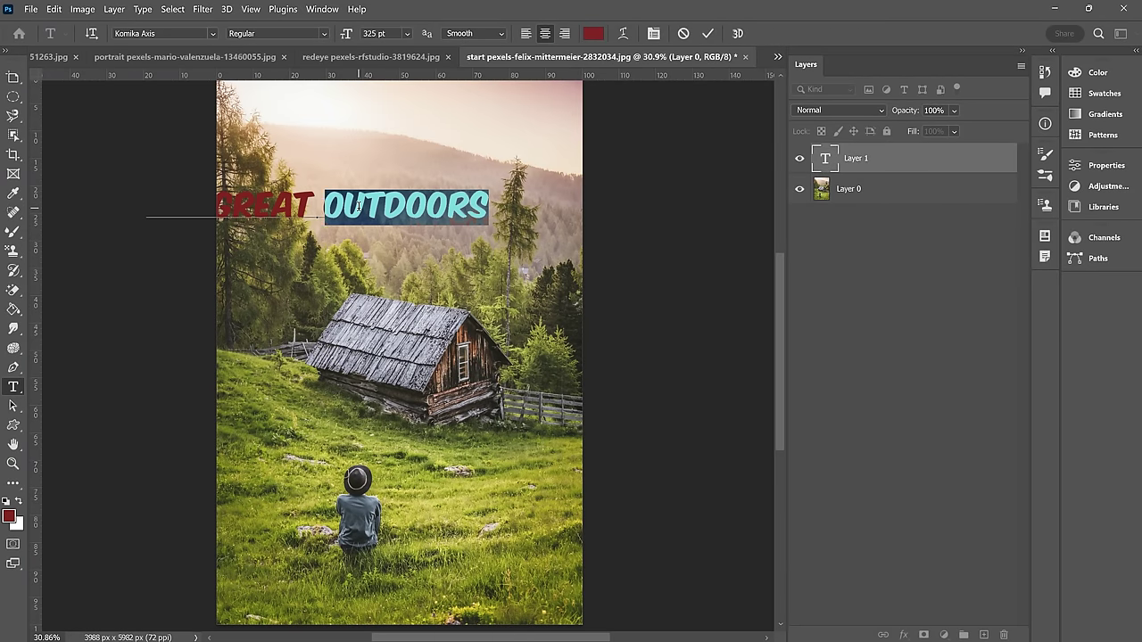
key("ctrl+a")
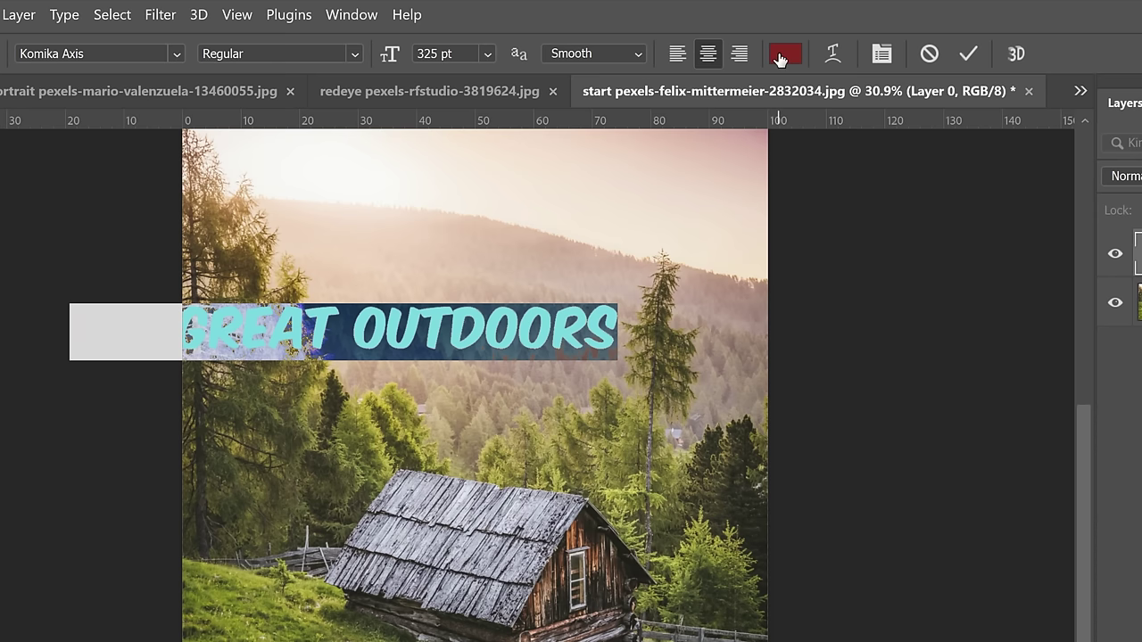
left_click(593, 33)
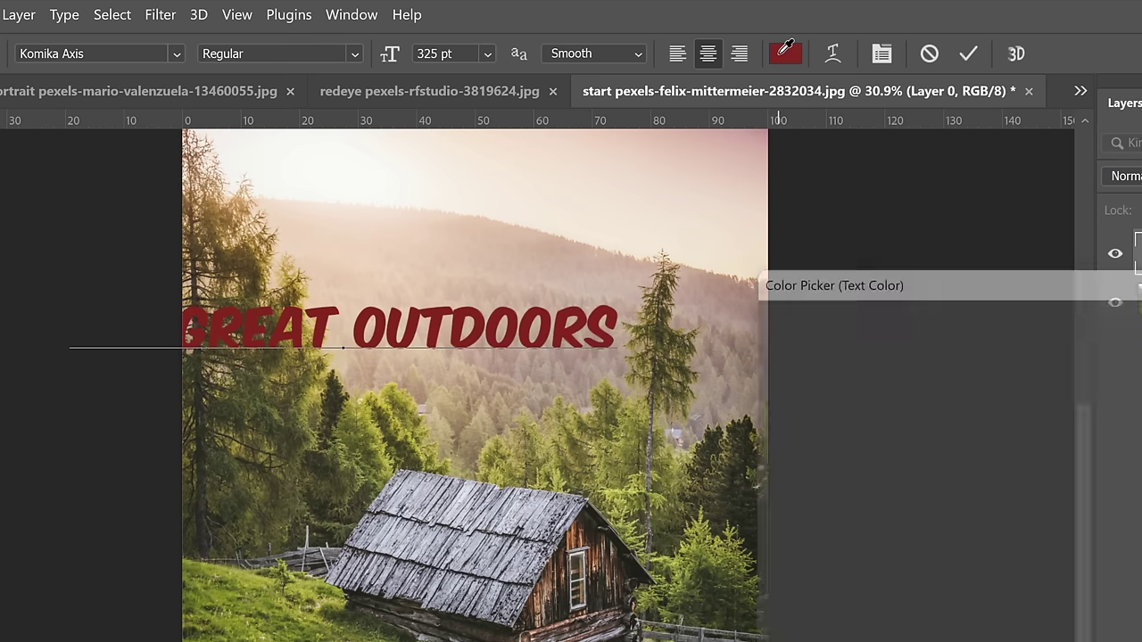
left_click_drag(1075, 344, 1075, 333)
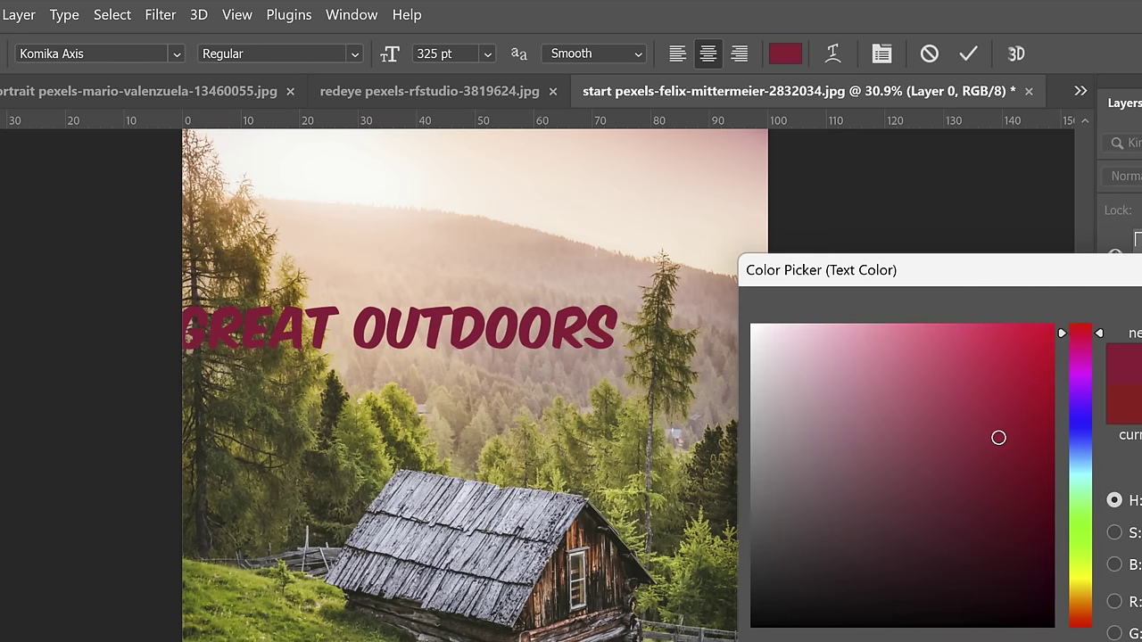
key("Return")
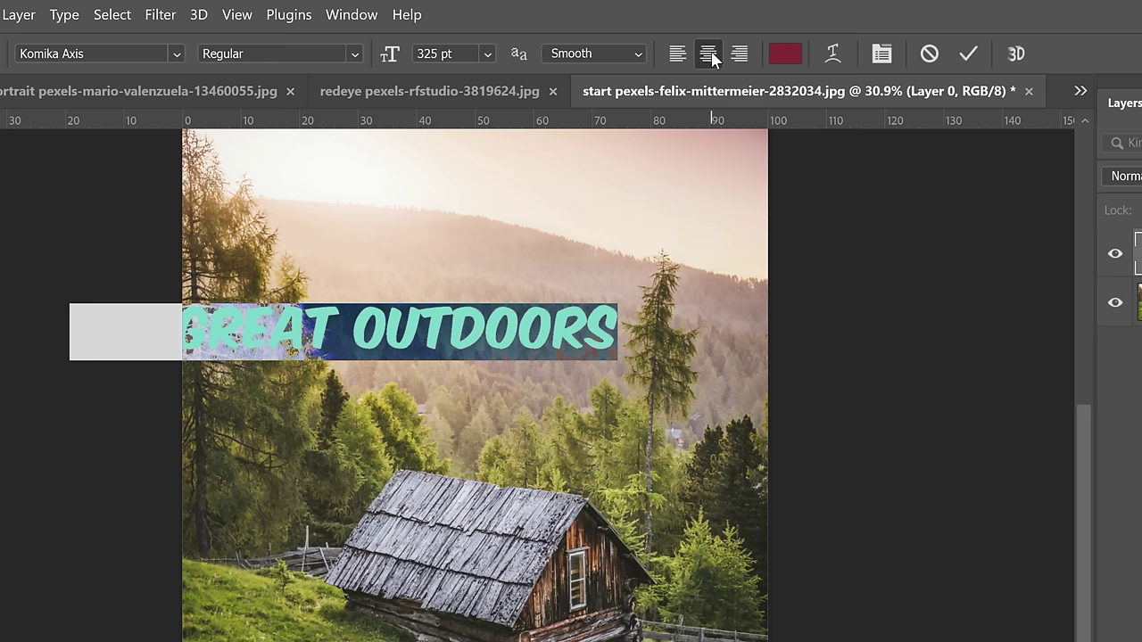
left_click(968, 53)
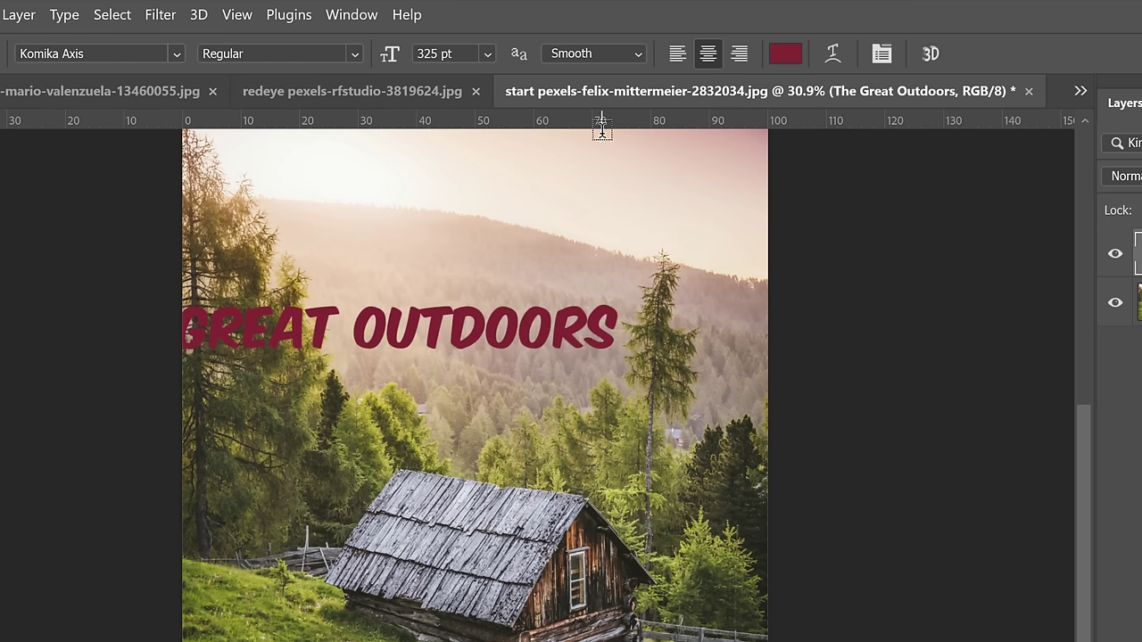
key("v")
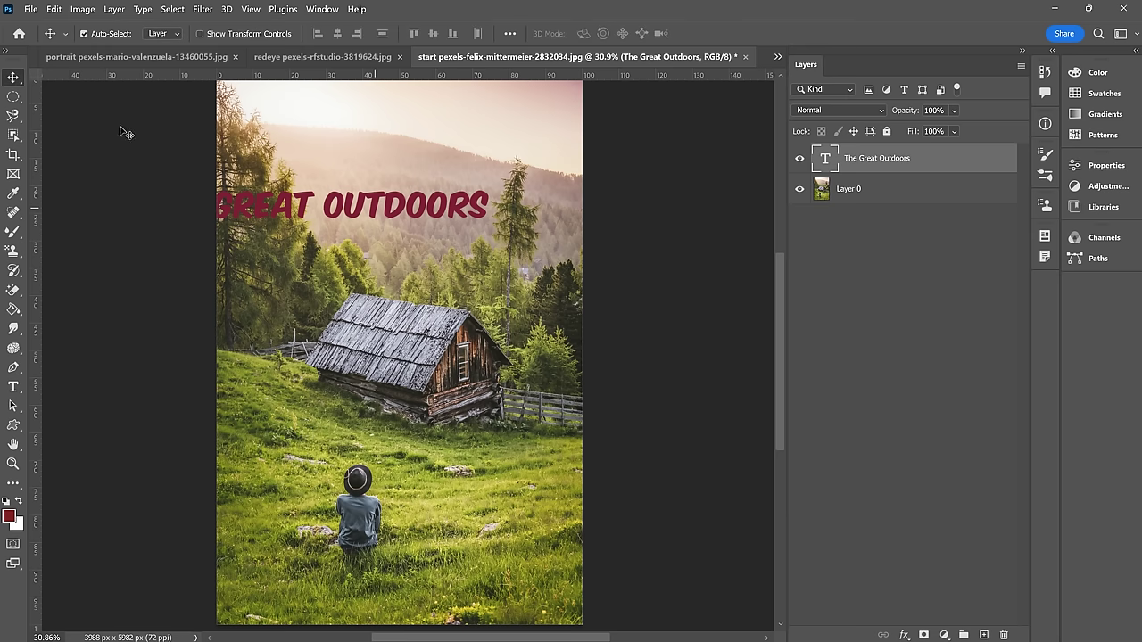
Step: Move the title up into the sky near the image's top edge and reduce its font size to 275 pt
left_click(14, 79)
left_click_drag(434, 206, 475, 130)
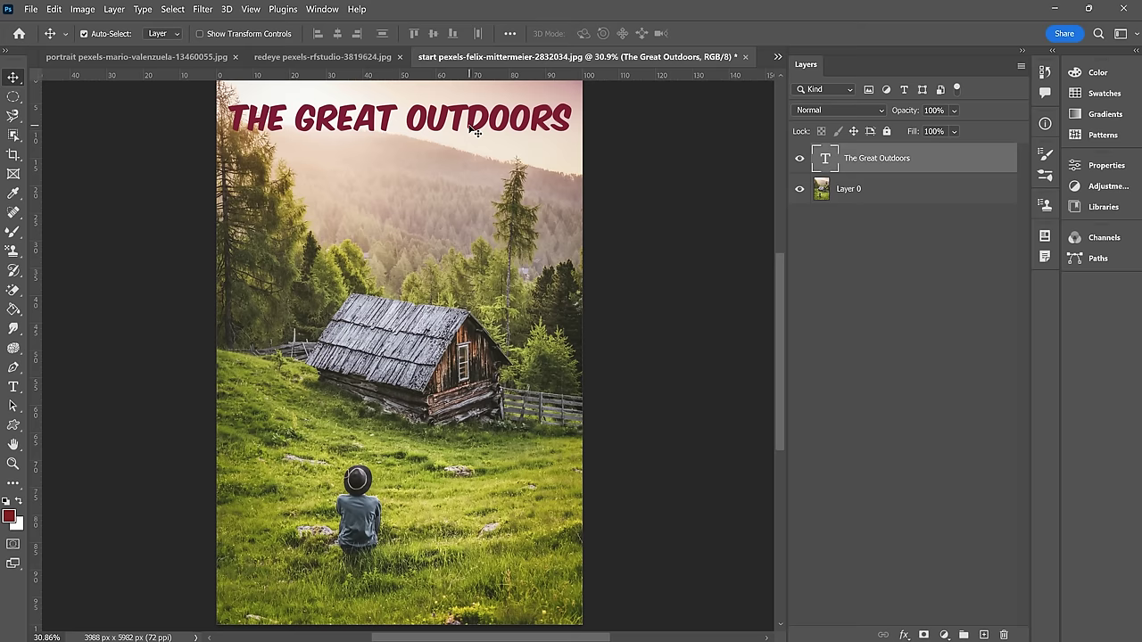
key("t")
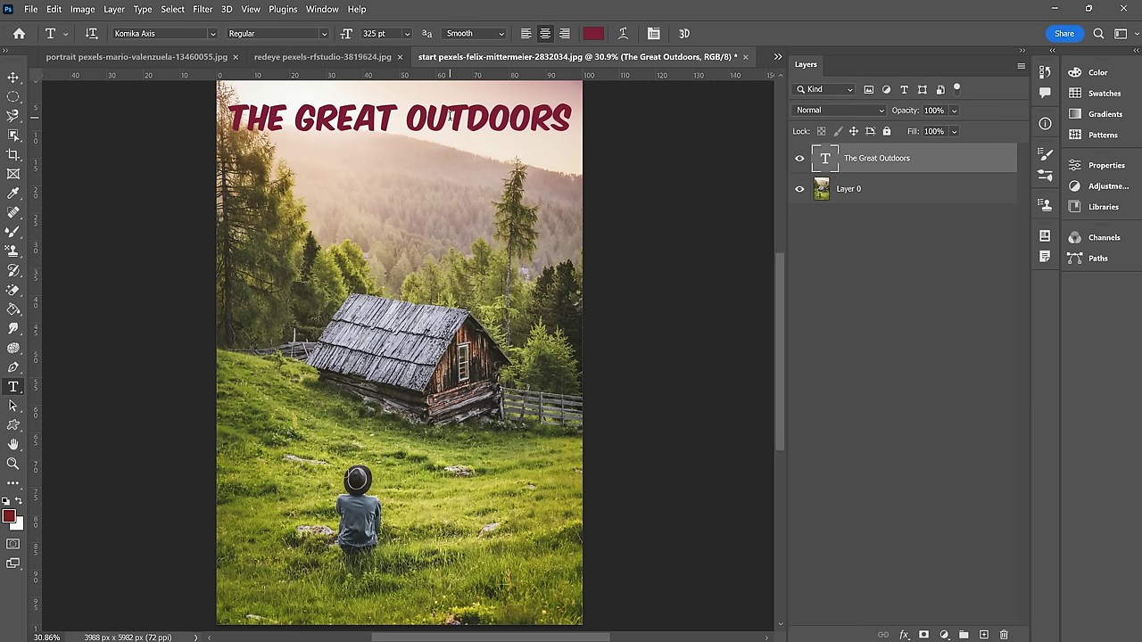
triple_click(448, 116)
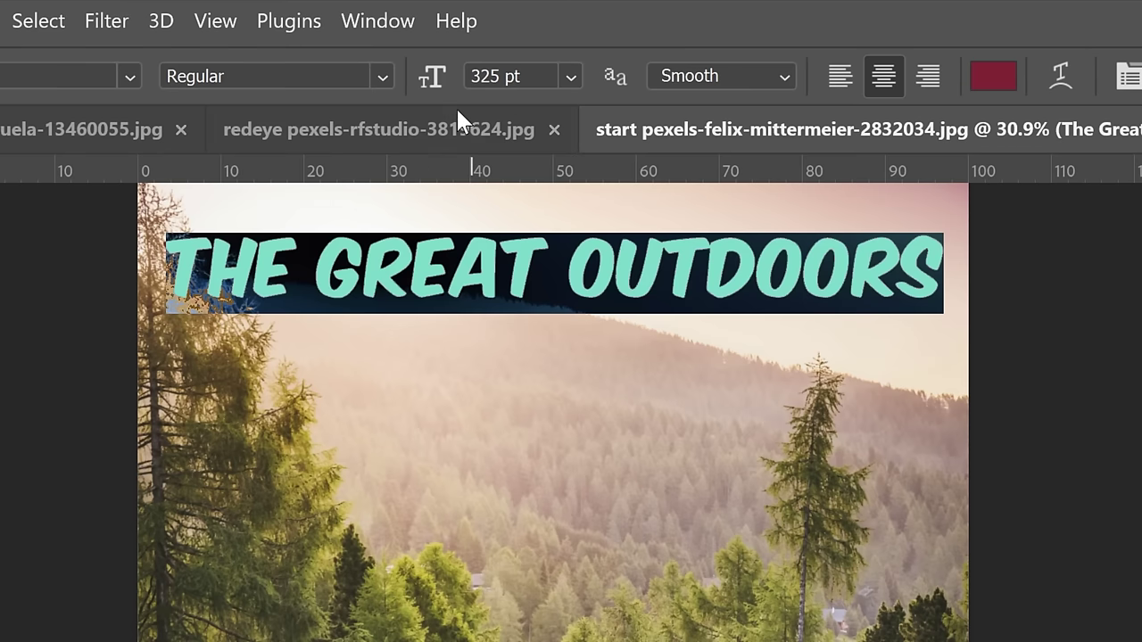
left_click(571, 75)
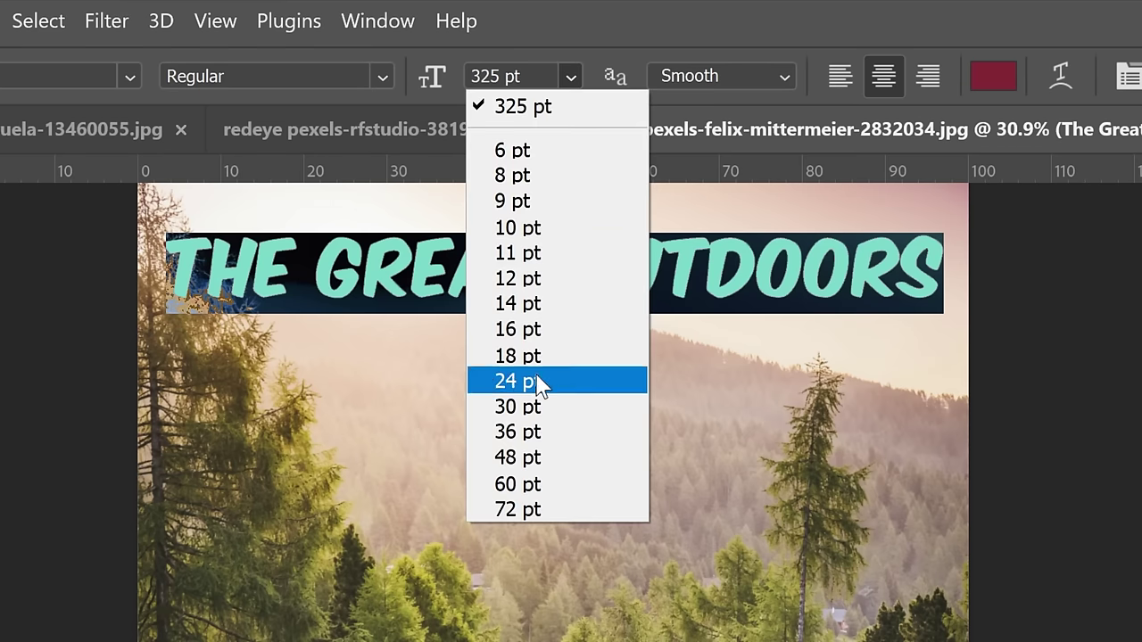
left_click(567, 83)
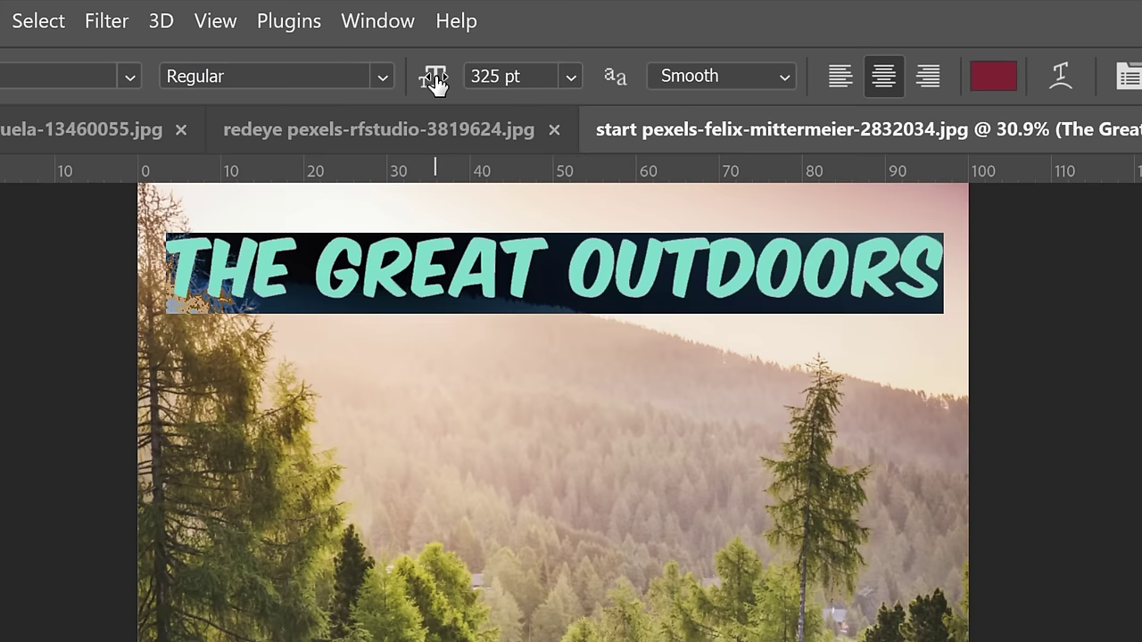
left_click_drag(435, 80, 351, 95)
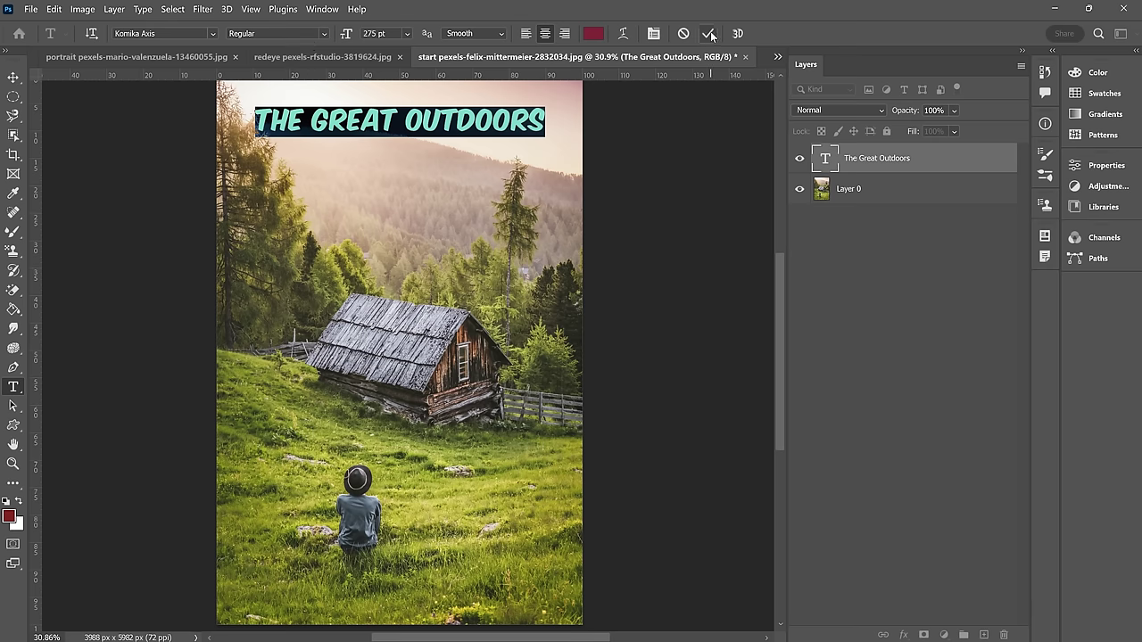
left_click(709, 34)
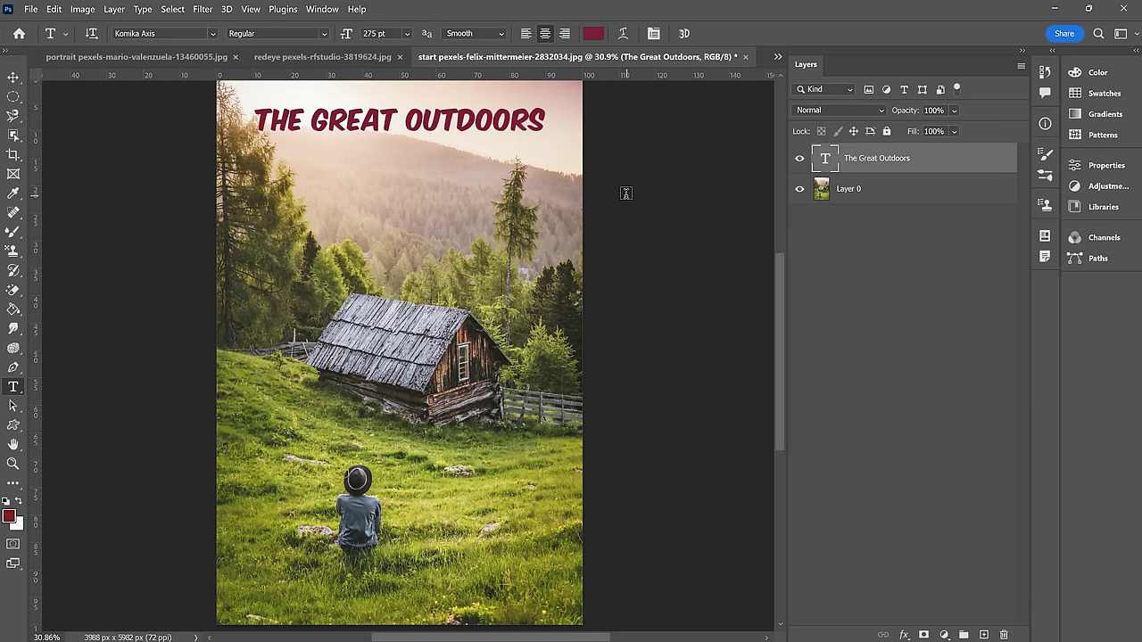
Step: Add the text "the great outdoors" as a vertical line over the trees on the photo's left side with the Vertical Type tool
right_click(14, 393)
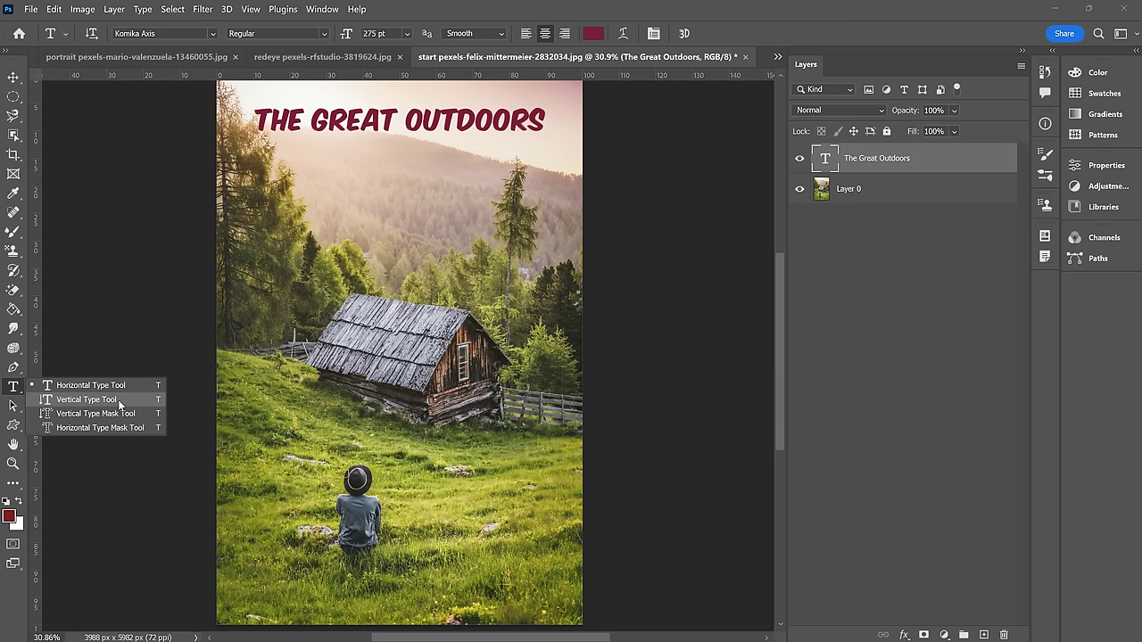
left_click(118, 400)
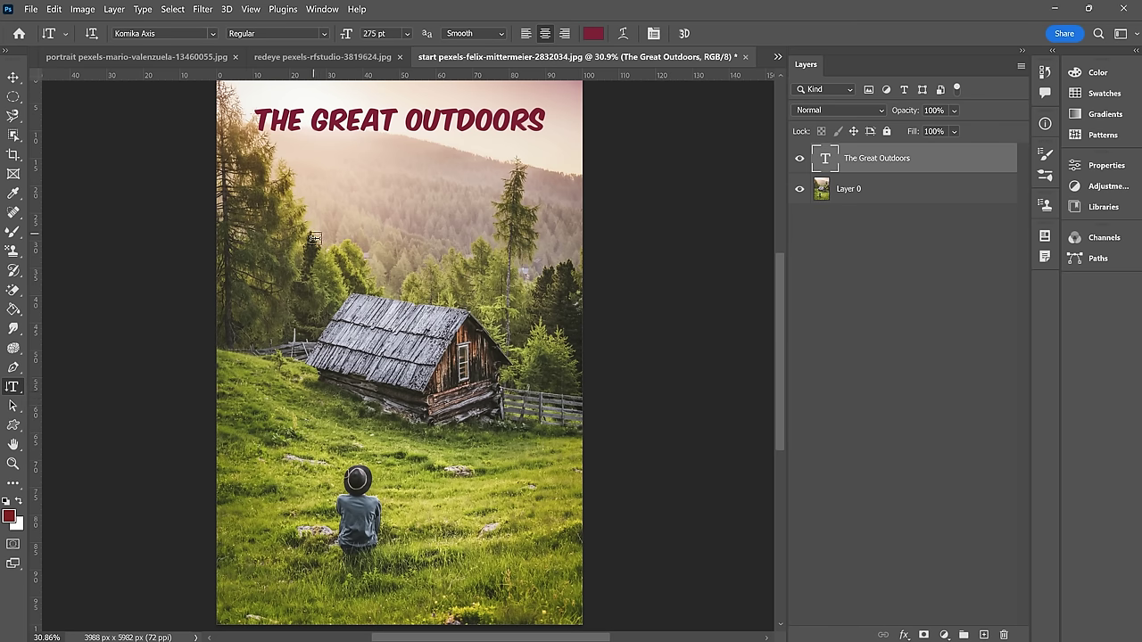
left_click(264, 214)
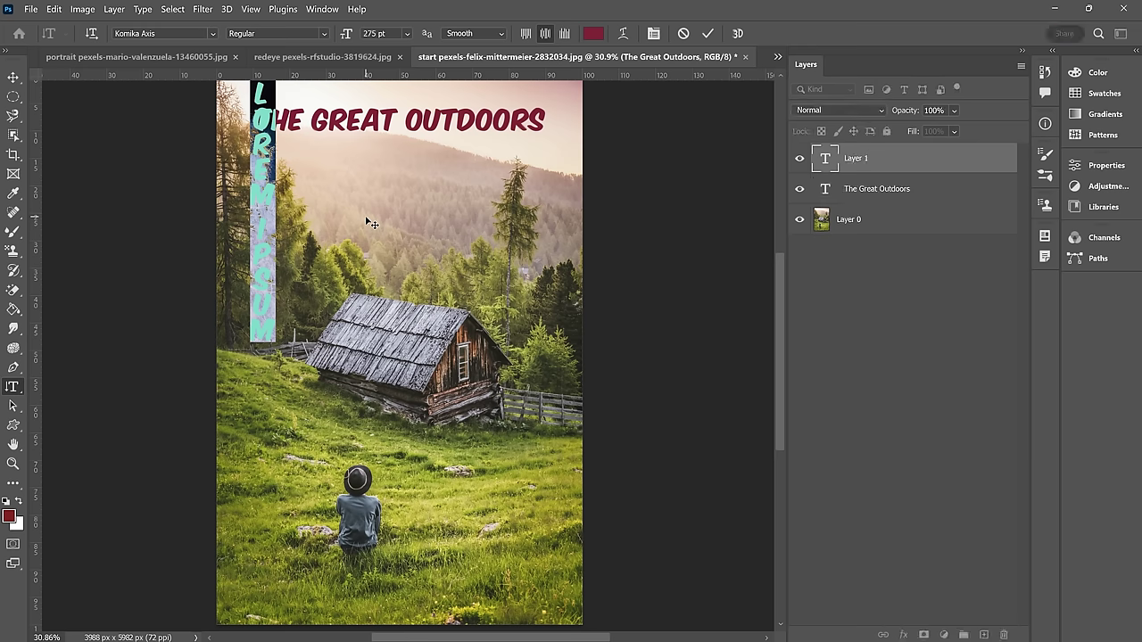
type("GREAT OUTDOORS")
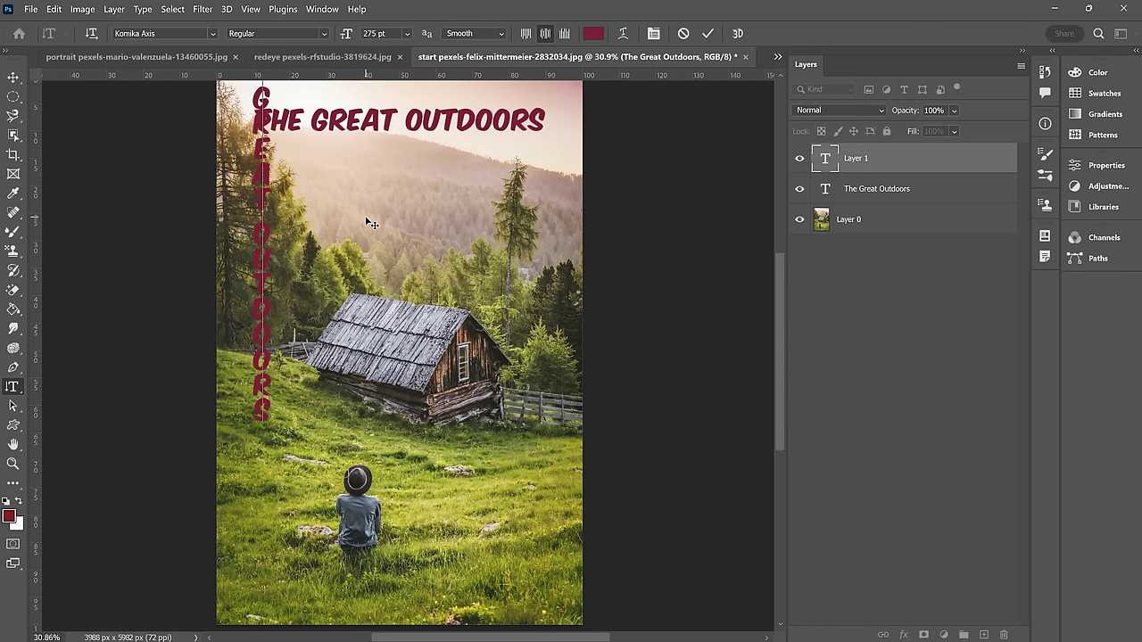
Step: Set the vertical text's size to 222 pt, commit it and move it to the photo's right side below the title
key("ctrl+a")
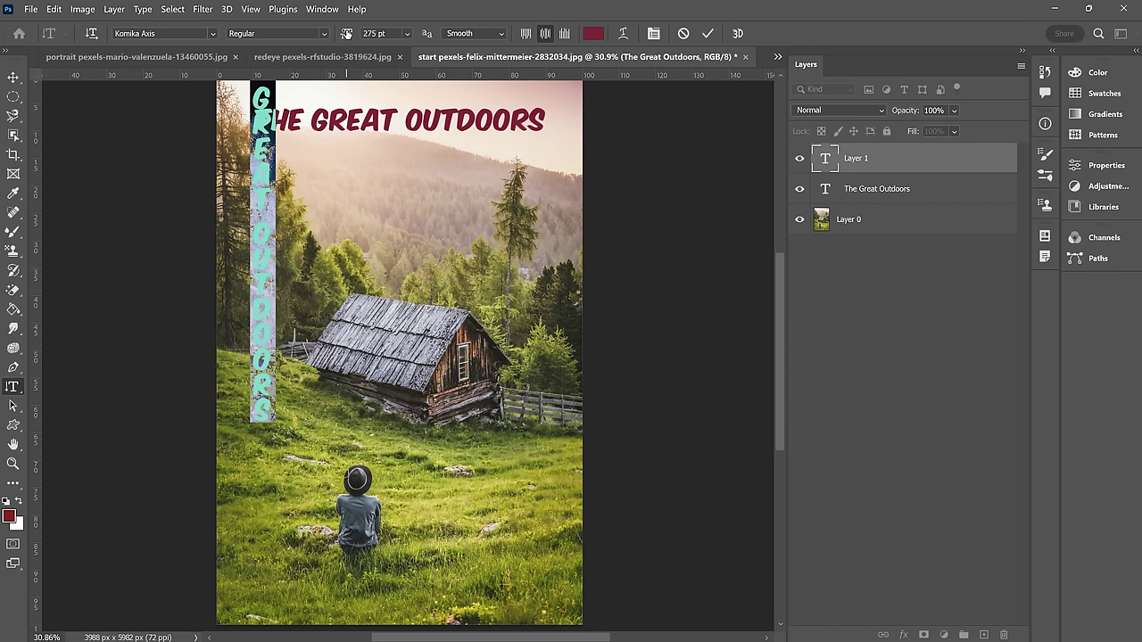
left_click_drag(346, 34, 307, 37)
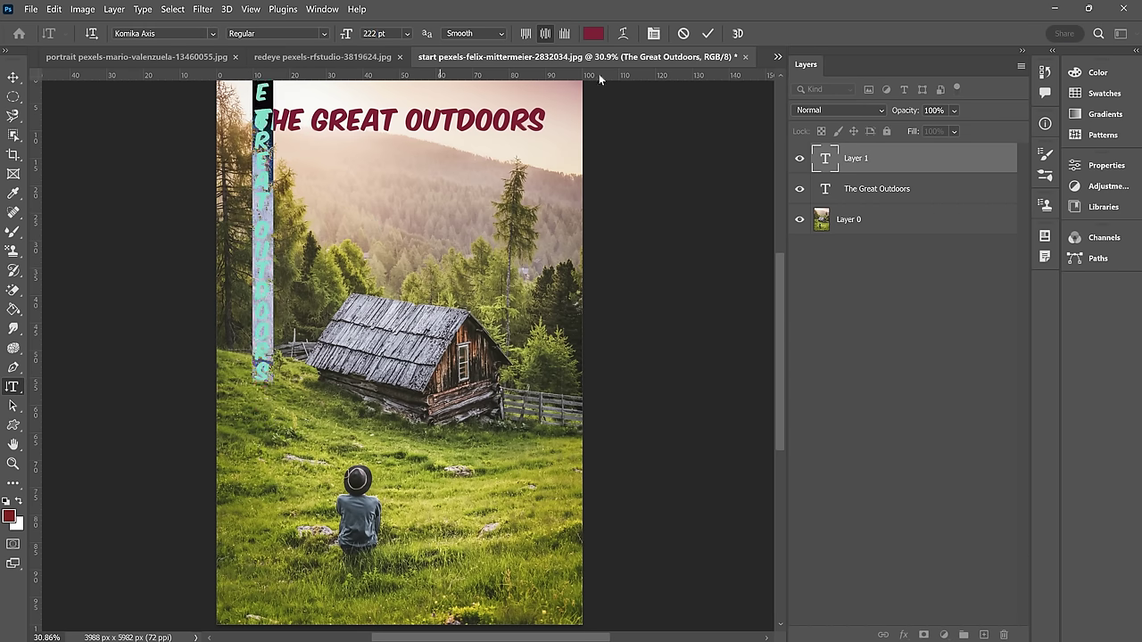
left_click(704, 34)
left_click(13, 78)
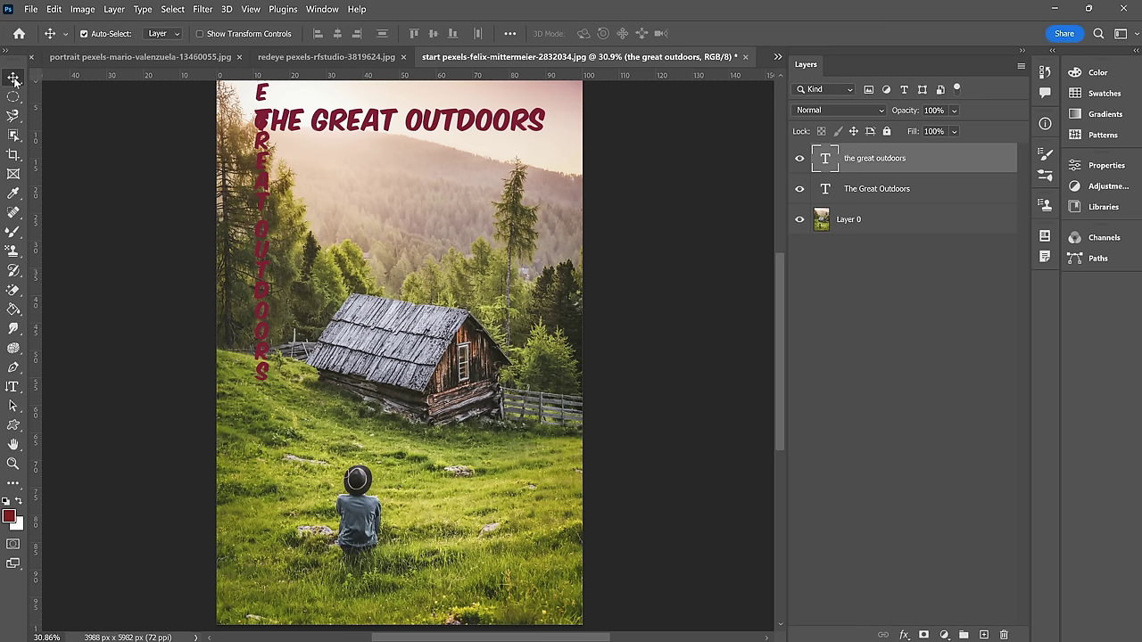
left_click_drag(257, 182, 538, 308)
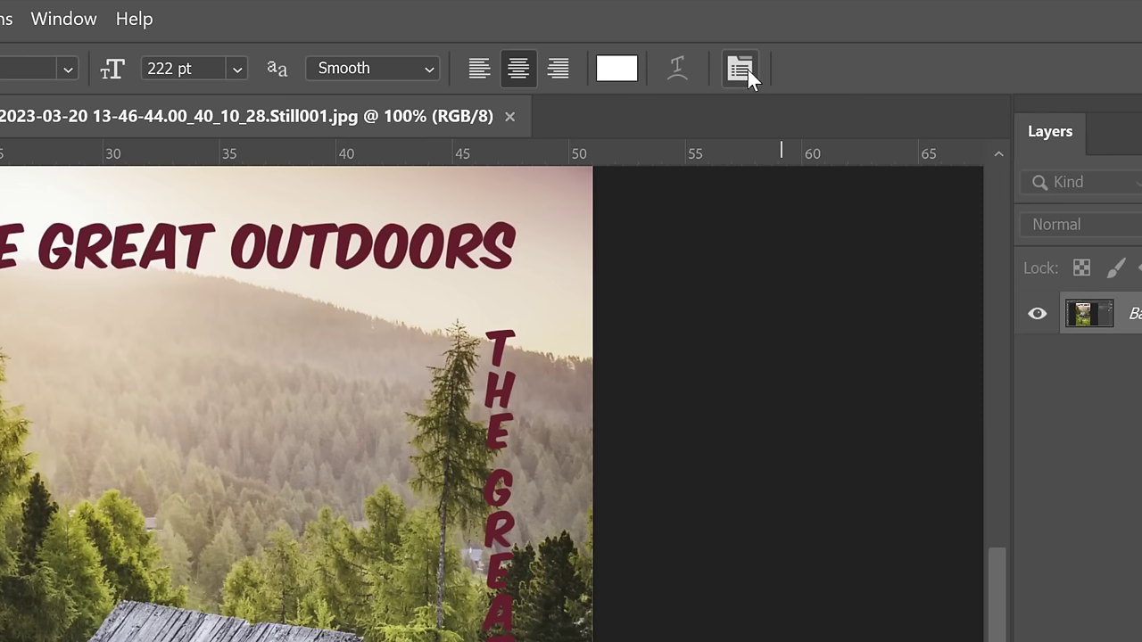
Step: Examine the Character and Paragraph settings available for type
left_click(747, 69)
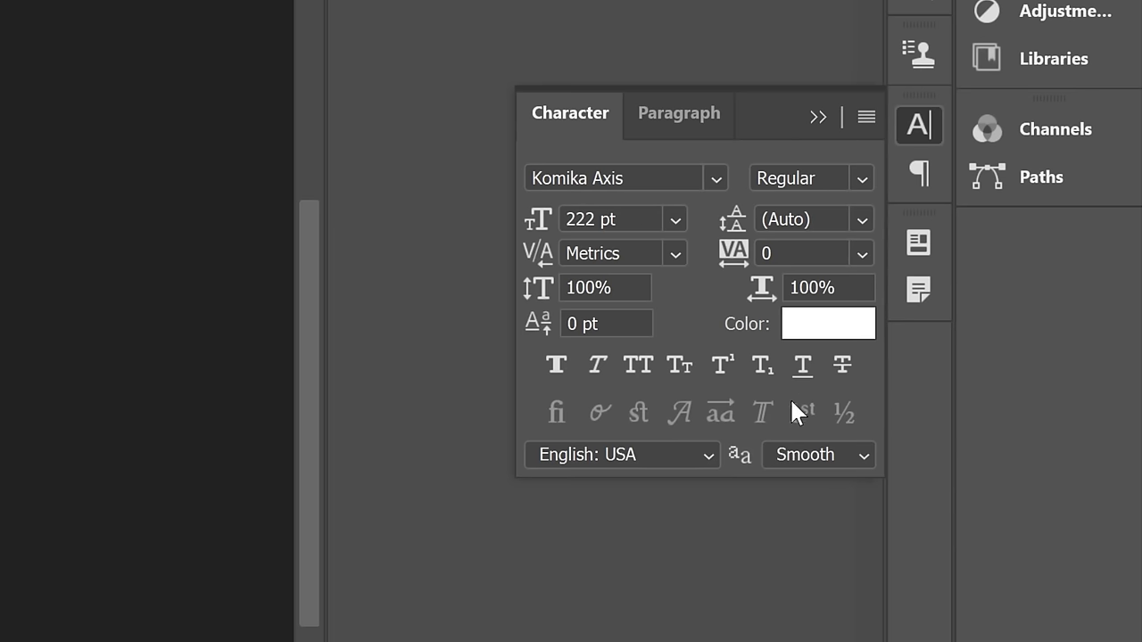
left_click(686, 121)
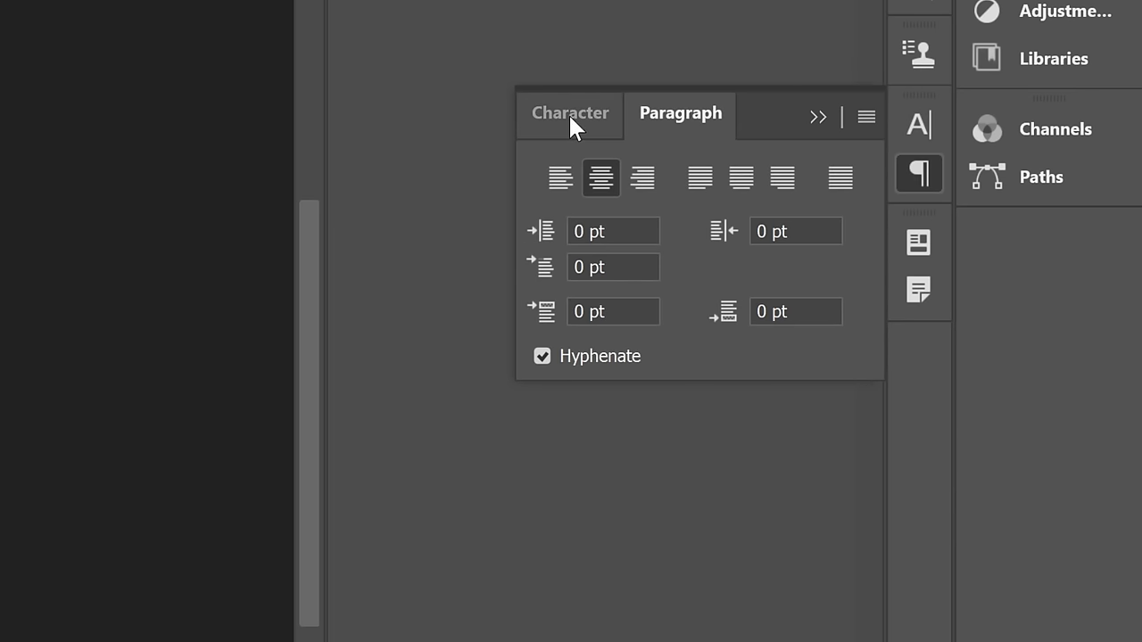
left_click(570, 117)
Step: Delete both title text layers so that only the photo layer is left
left_click(470, 95)
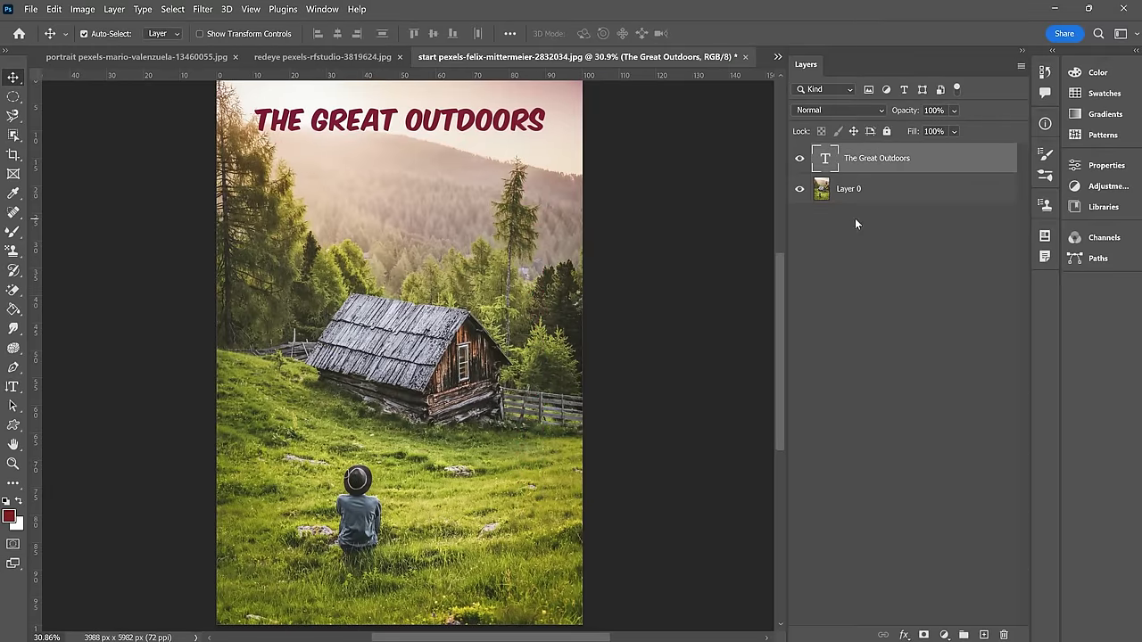
key("Delete")
Step: Use the Horizontal Type Mask tool to enter "THE GREAT OUTDOORS" on three lines beside the cabin
left_click(12, 386)
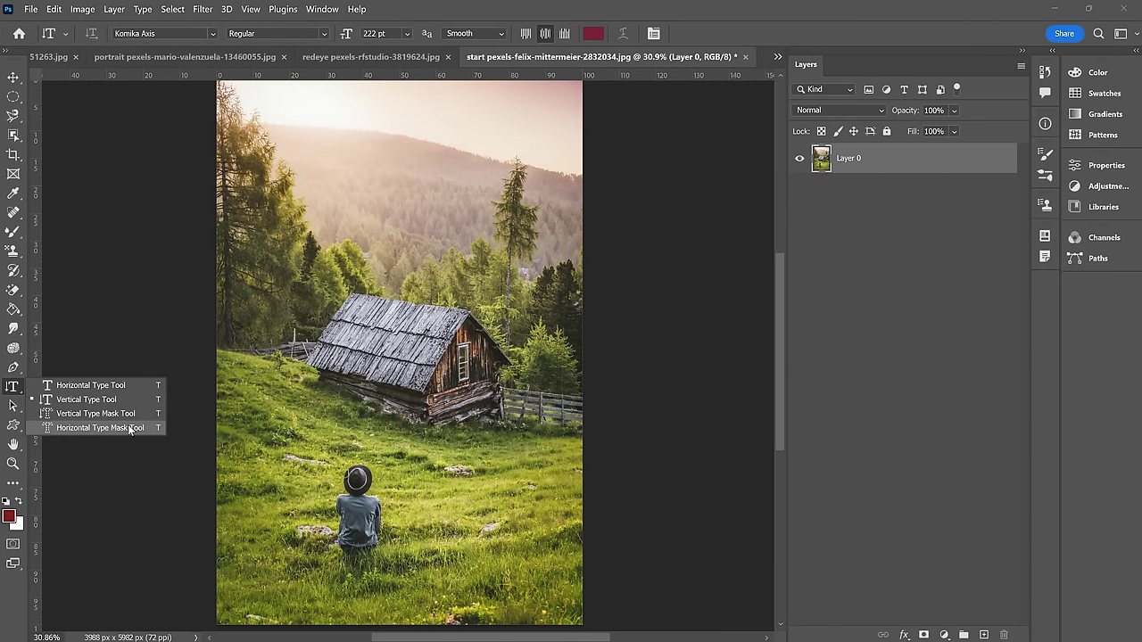
left_click(86, 428)
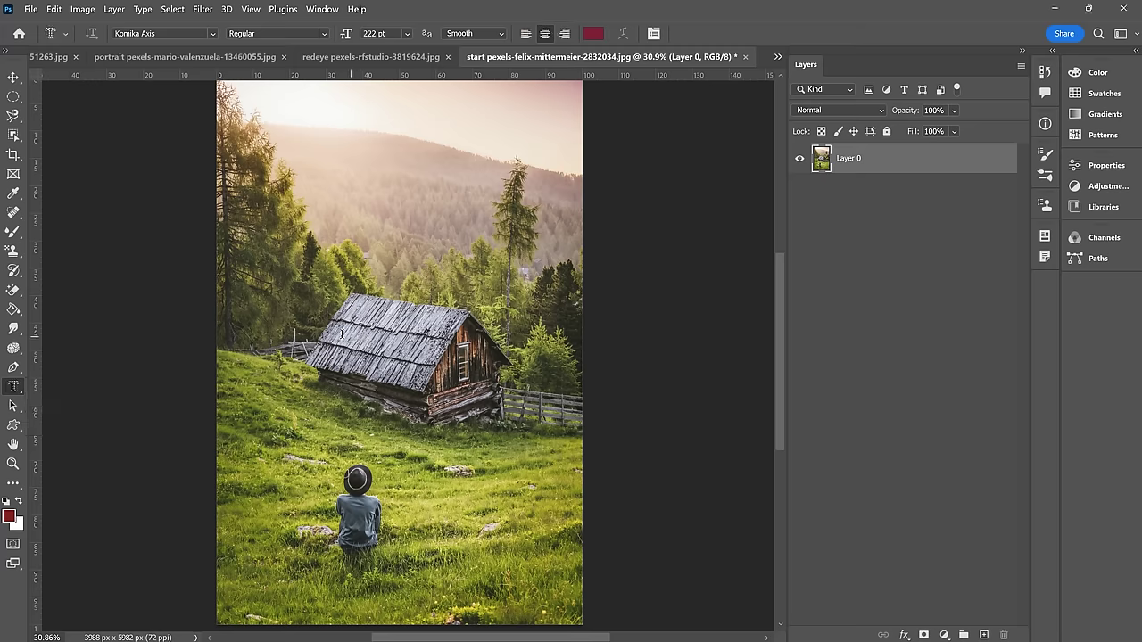
left_click(282, 303)
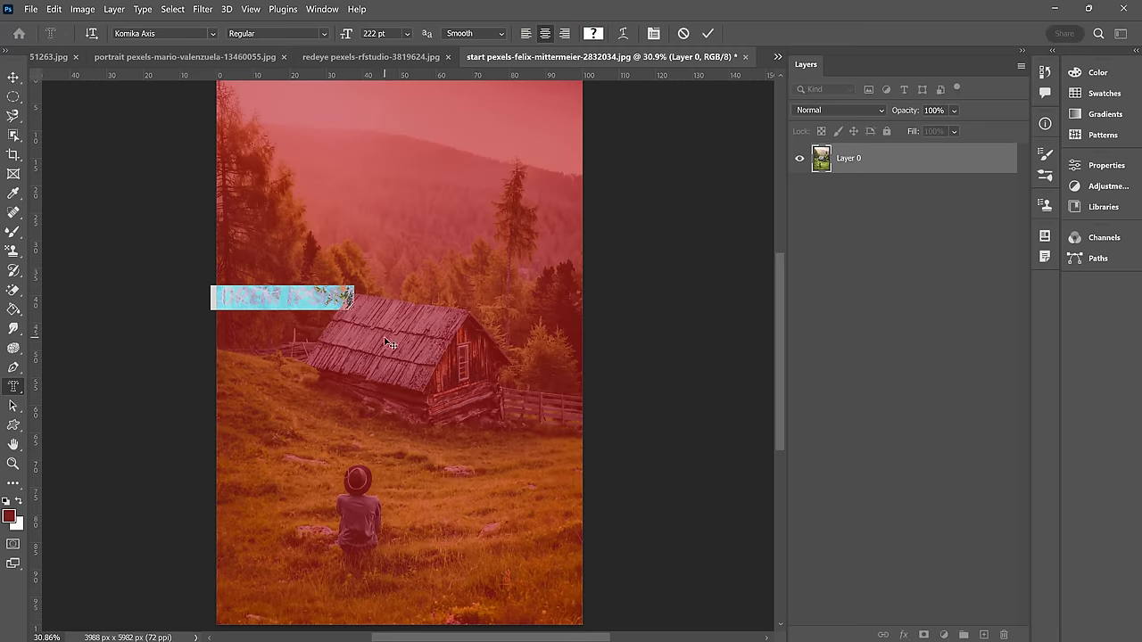
type("THE")
key("Return")
type("GREAT")
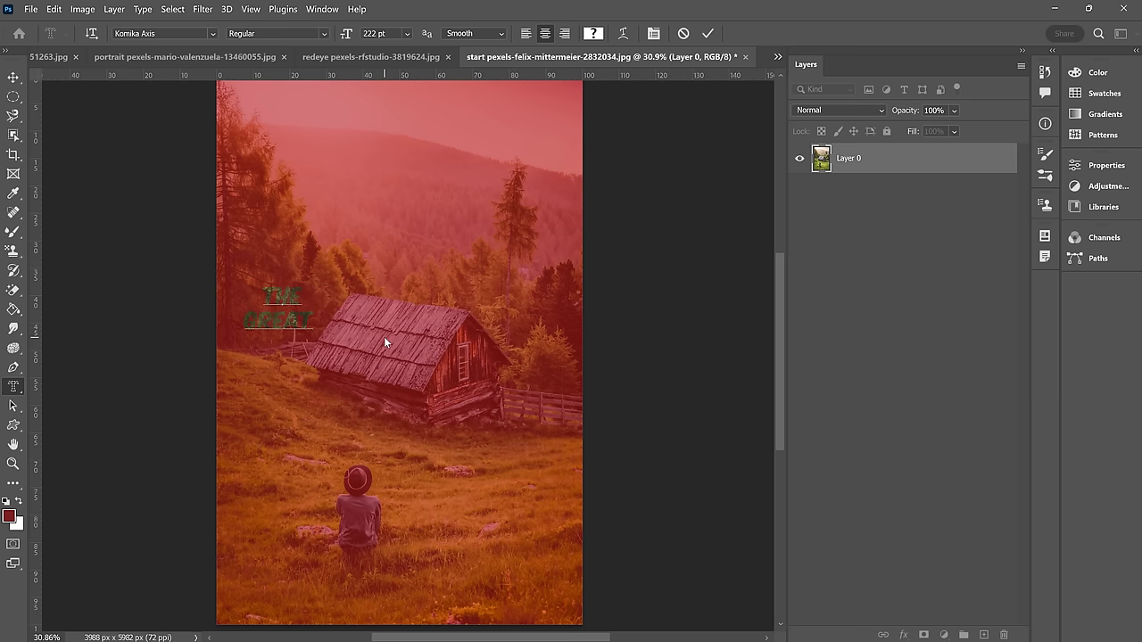
key("Return")
type("OUTDOORS")
Step: Scale the mask text up to nearly the photo's full width and turn its selection into a layer mask on Layer 0
key("ctrl")
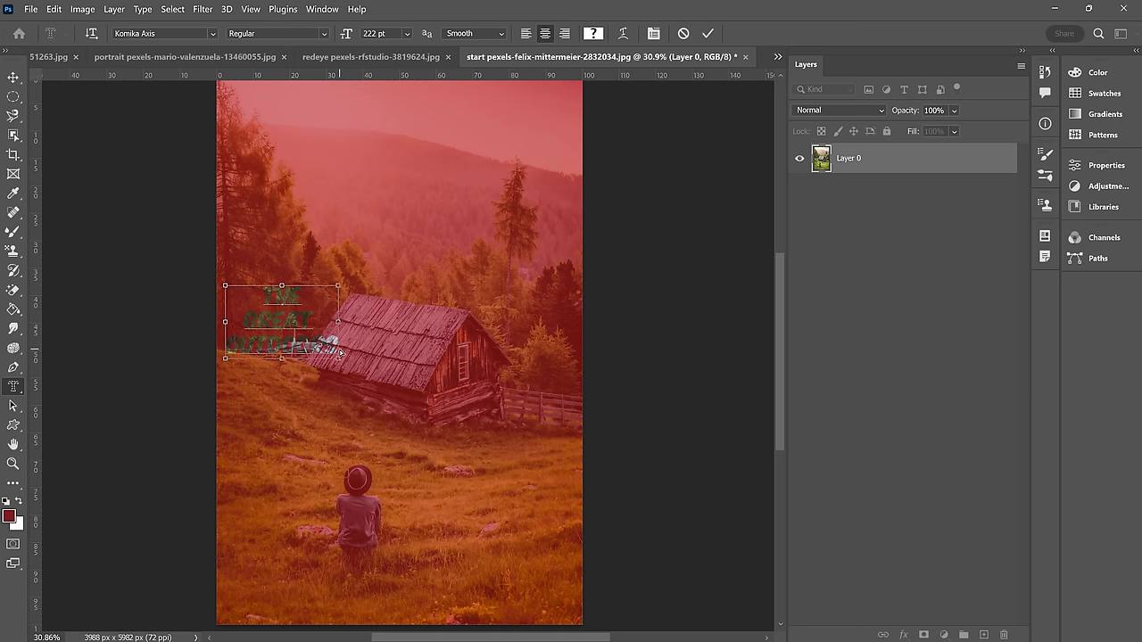
left_click_drag(338, 359, 568, 519)
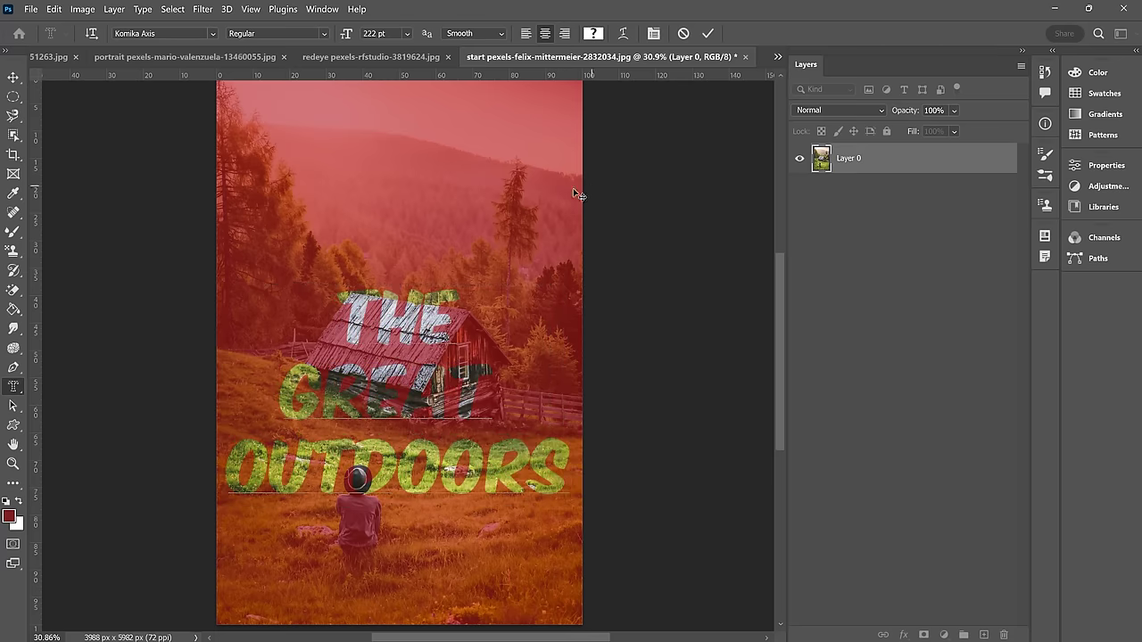
left_click(711, 34)
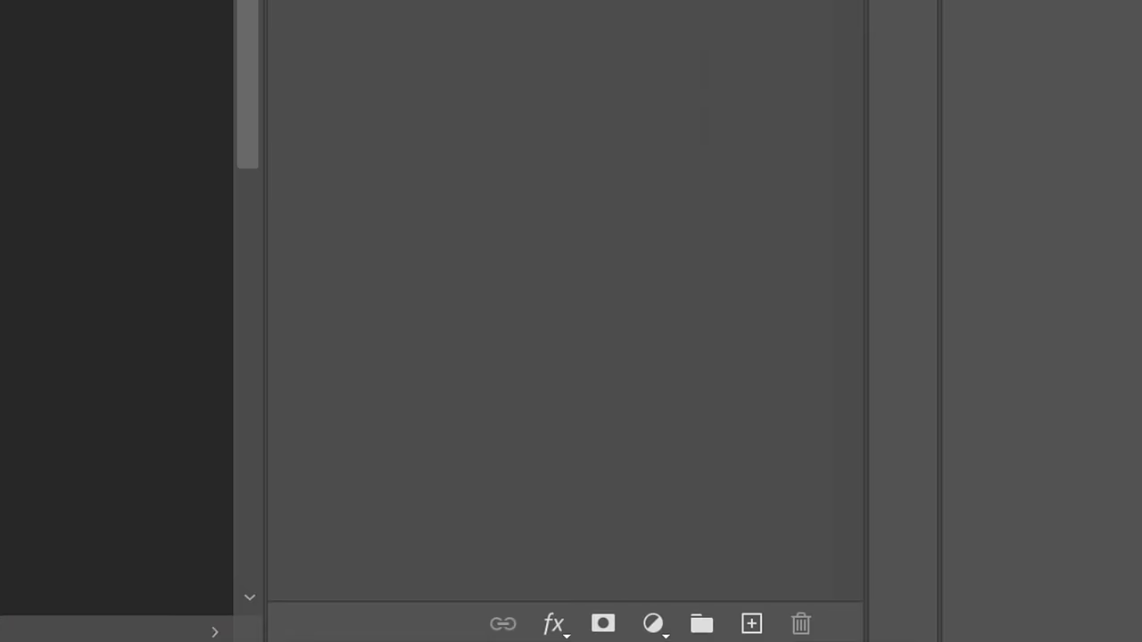
left_click(604, 626)
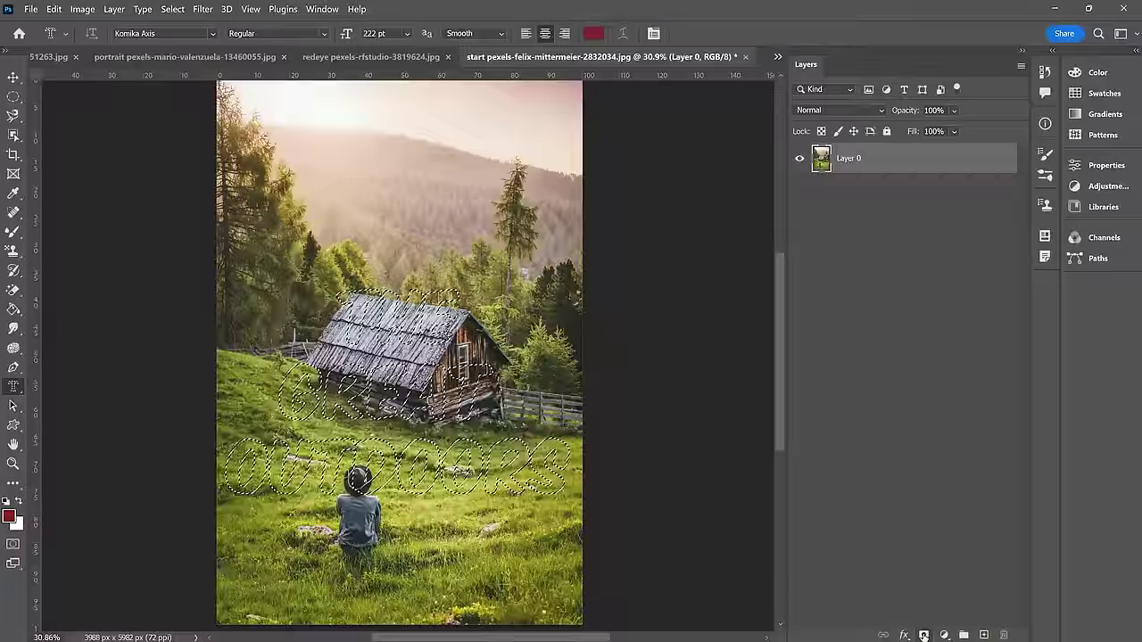
left_click(604, 624)
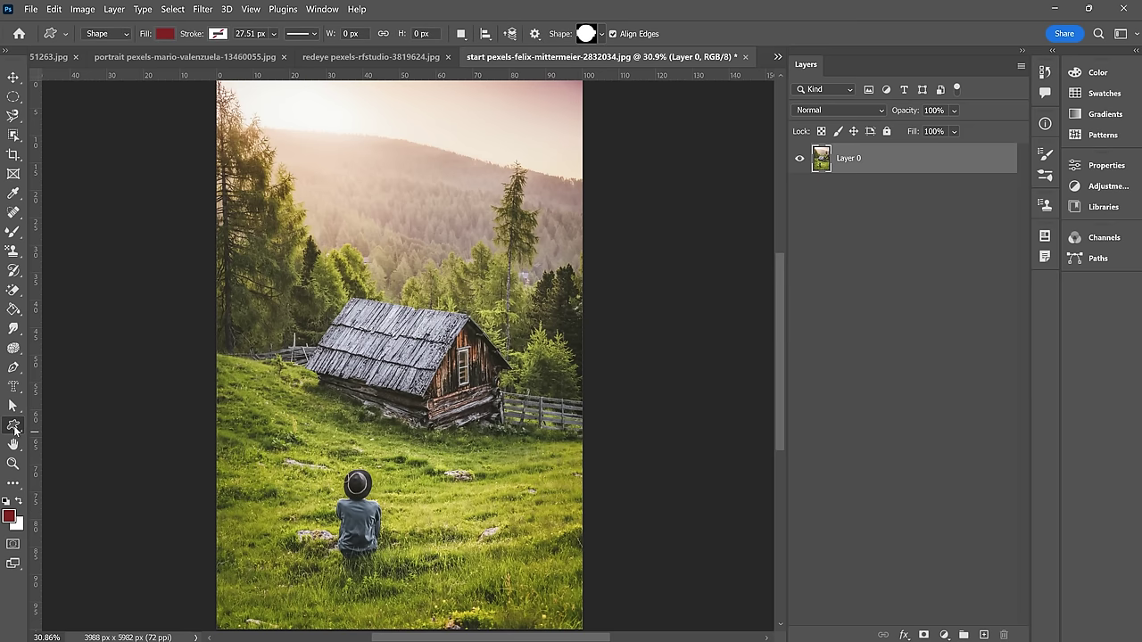
Step: Draw a dark red rectangle about 1873 by 1846 px over the trees and cabin roof with the Rectangle tool
right_click(14, 428)
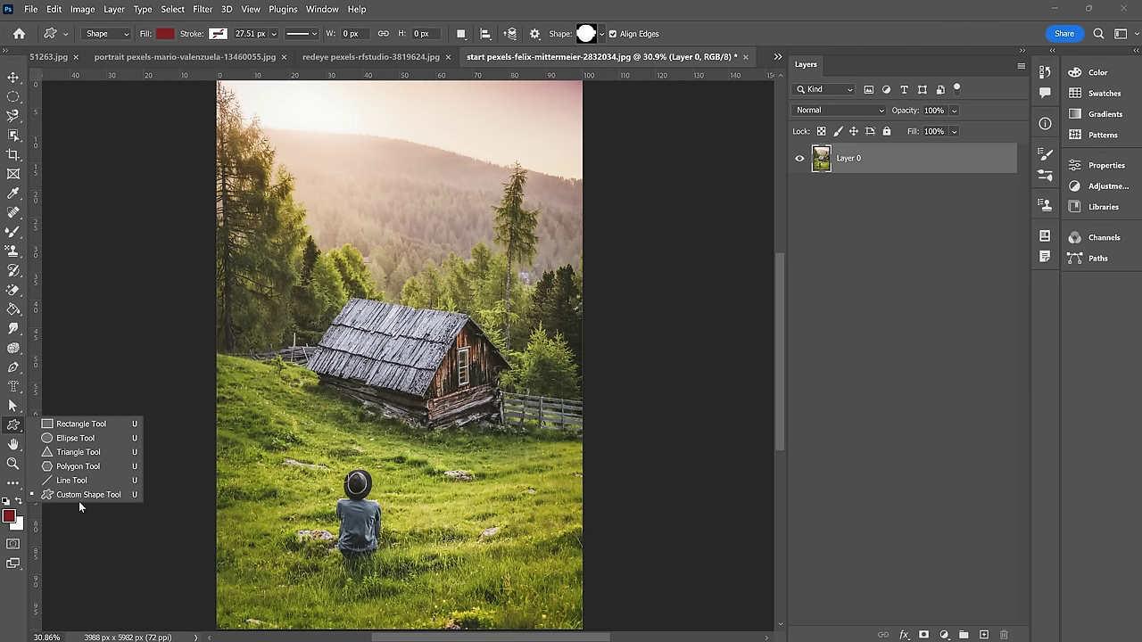
key("Escape")
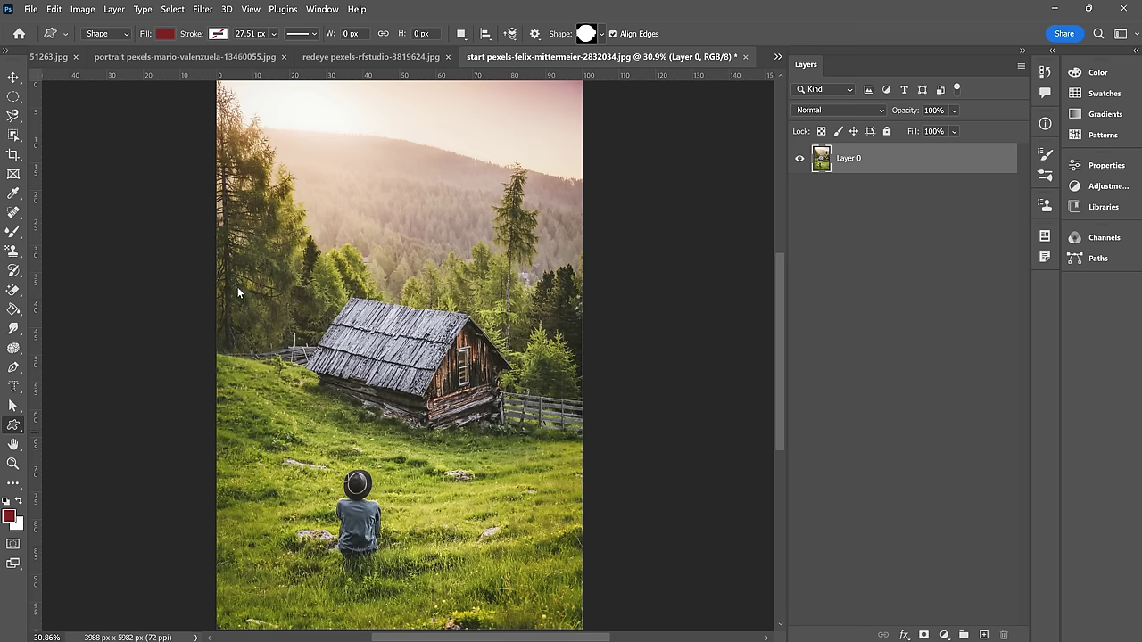
key("shift+u")
mouse_move(277, 191)
left_mouse_down()
mouse_move(410, 303)
mouse_move(447, 355)
left_mouse_up()
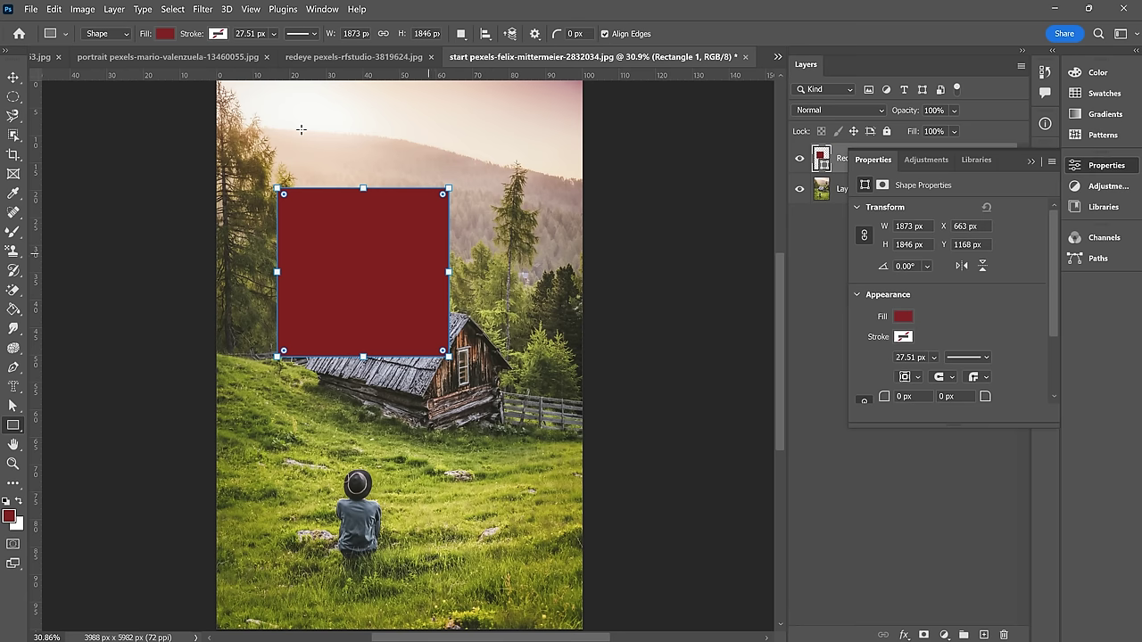
Step: Round only the rectangle's upper-left corner, and undo both the rounding and the rectangle
scroll(285, 196, "up", 3)
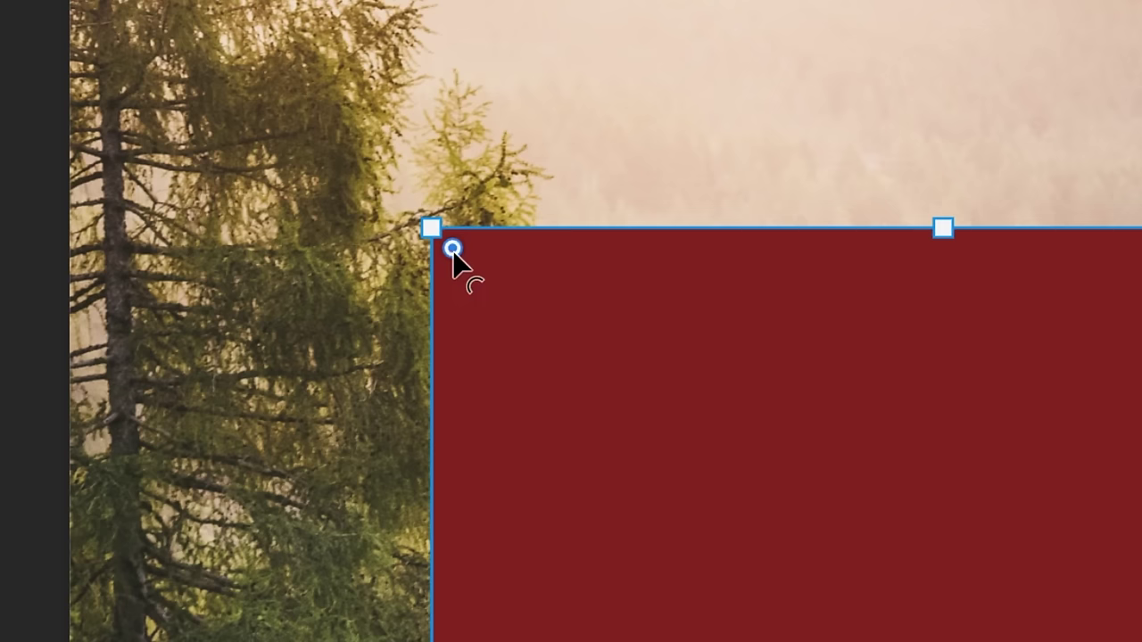
left_click_drag(452, 249, 516, 312)
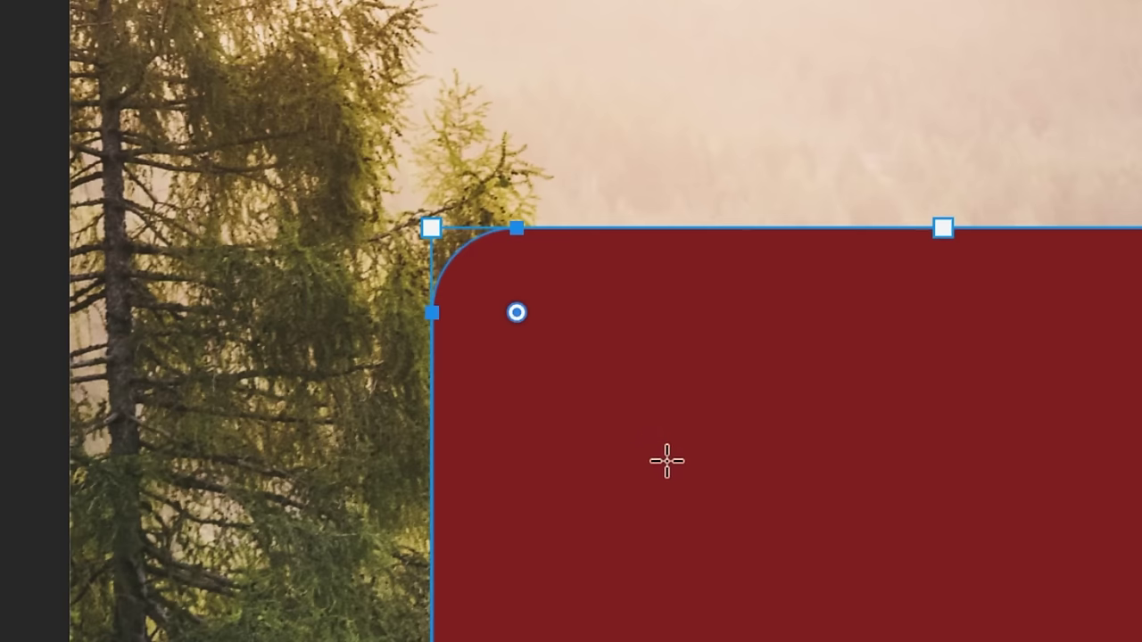
key("ctrl+z")
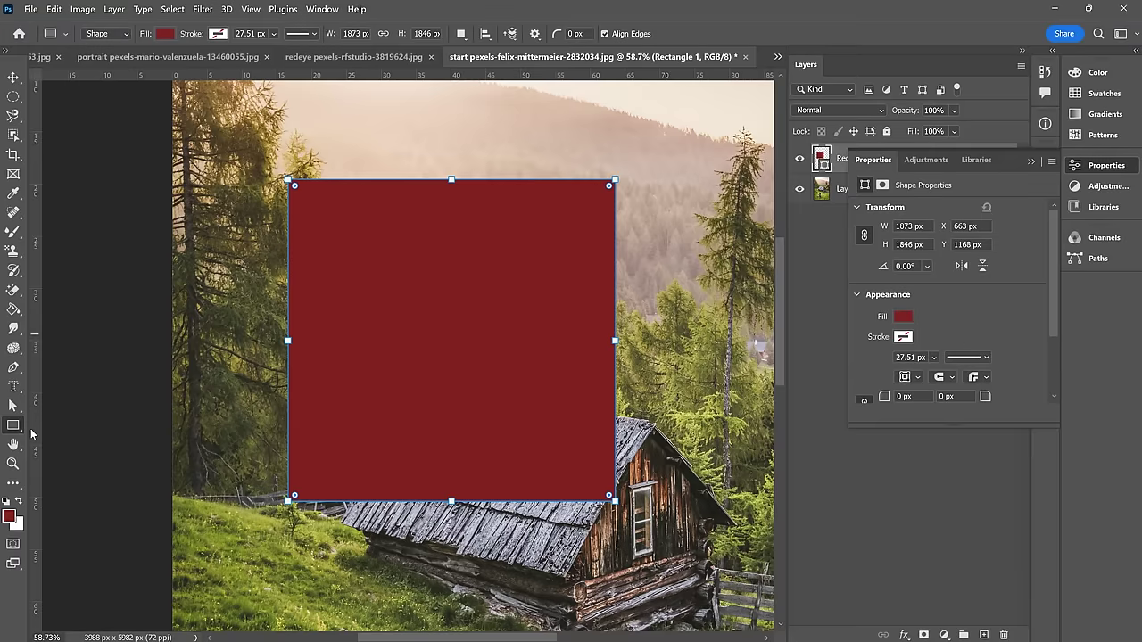
key("ctrl+z")
Step: Draw a dark red circle about 802 px in diameter over the trees above the cabin with the Ellipse tool, and delete it
right_click(13, 427)
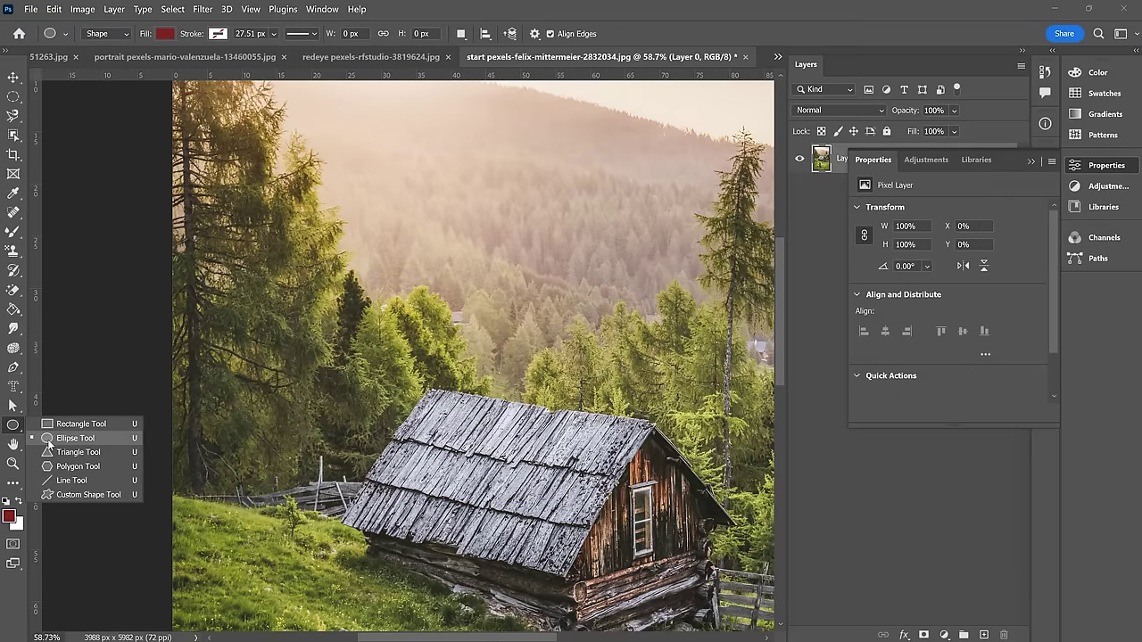
left_click(62, 439)
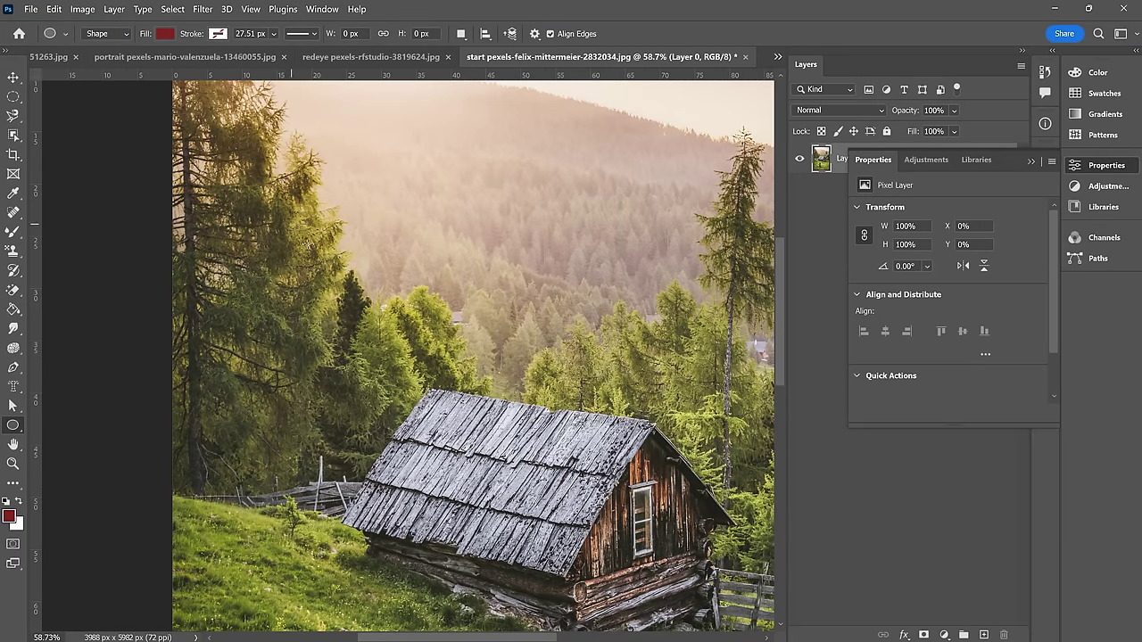
mouse_move(292, 224)
left_mouse_down()
mouse_move(437, 317)
mouse_move(430, 364)
left_mouse_up()
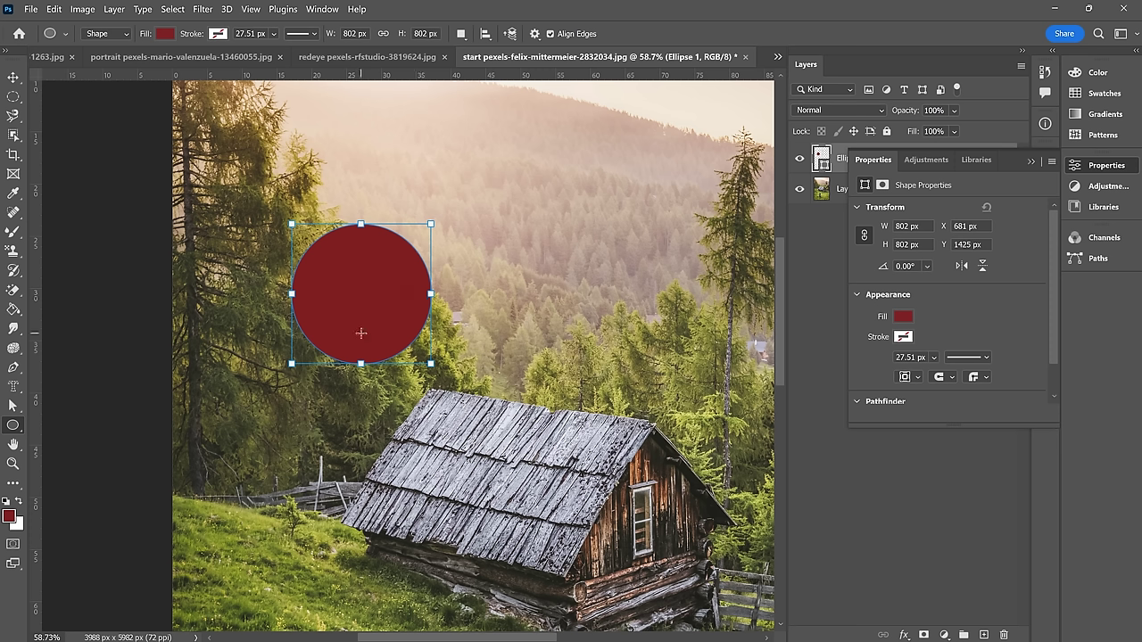
key("Delete")
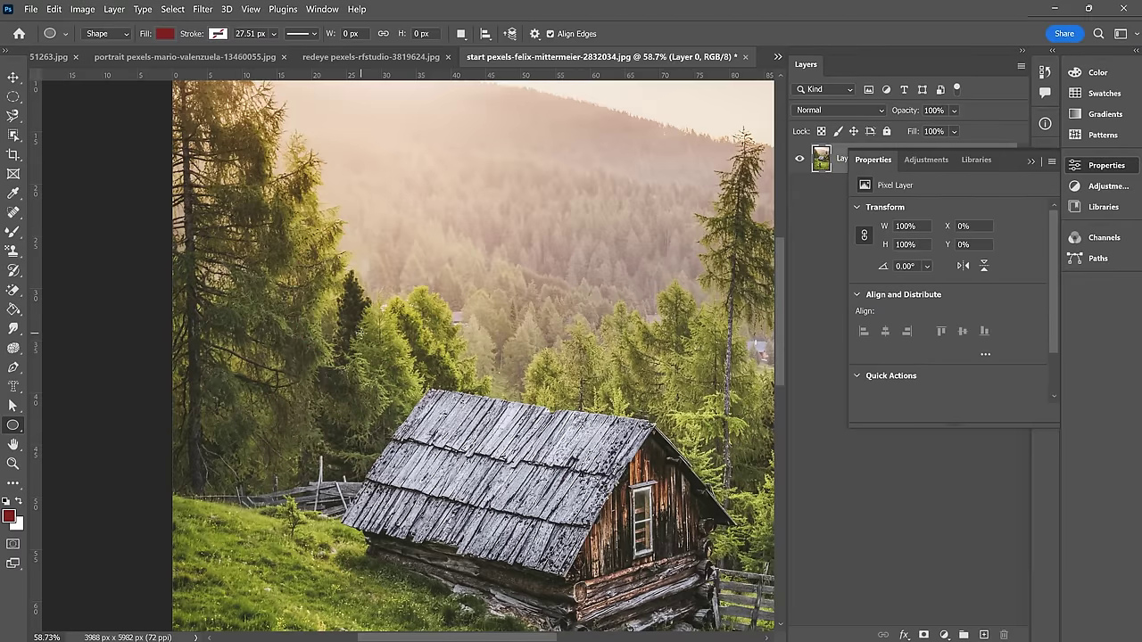
Step: Draw a dark red triangle about 691 by 614 px above the cabin with corners rounded to about 57 px, and delete it
right_click(11, 432)
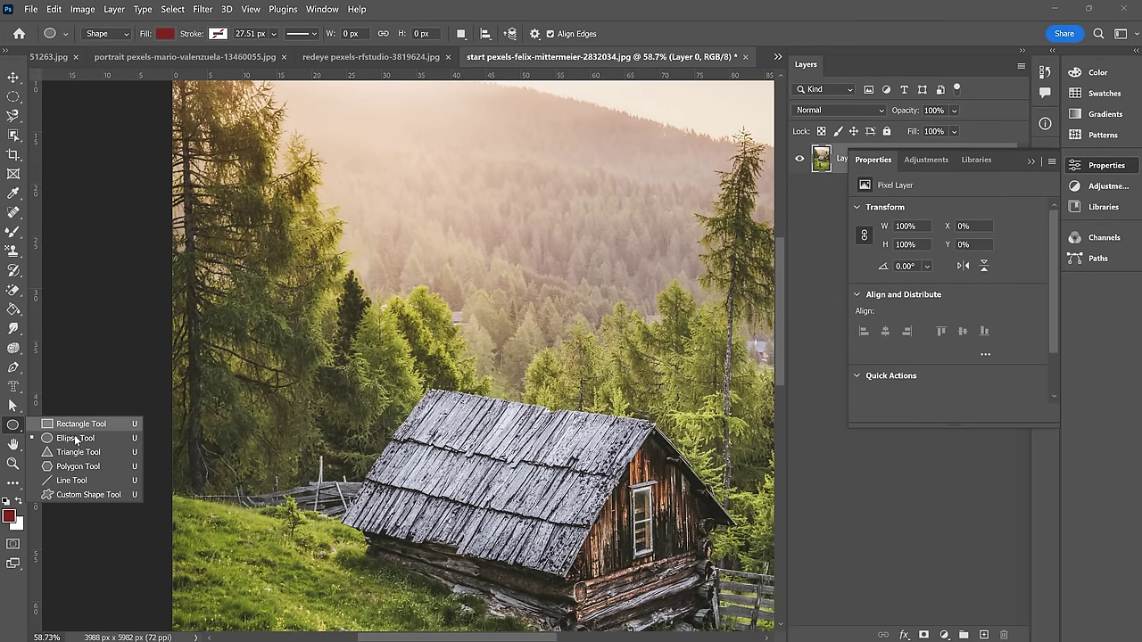
key("Escape")
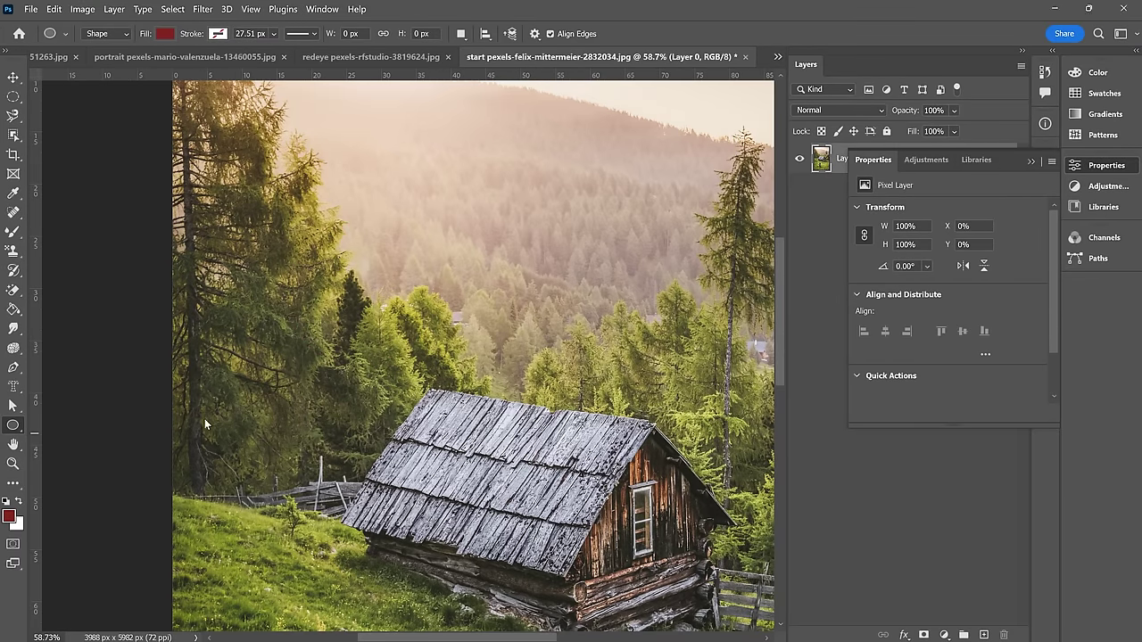
key("shift+u")
left_click_drag(359, 314, 446, 417)
left_click_drag(374, 265, 409, 242)
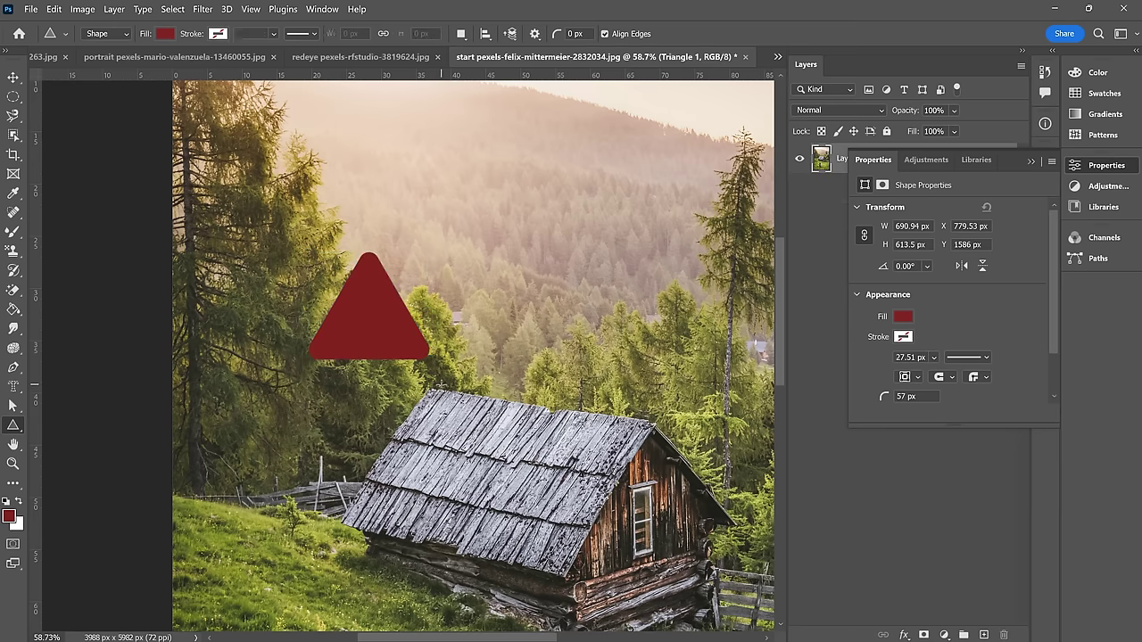
key("Delete")
Step: Set the Polygon tool to 10 sides with a 50 px corner radius
right_click(14, 425)
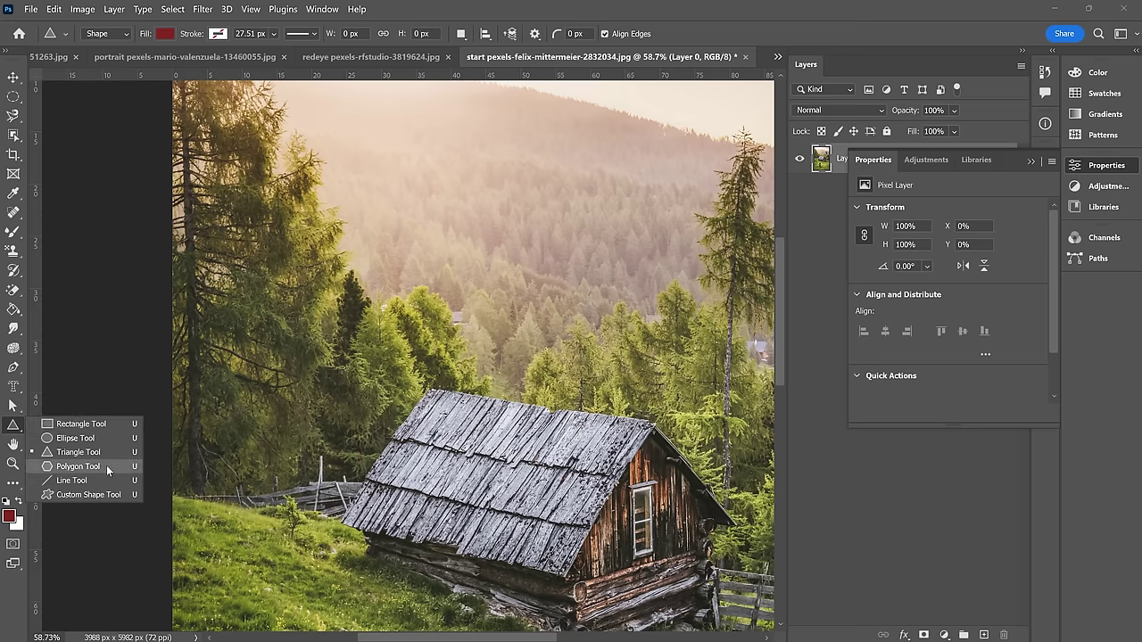
key("Escape")
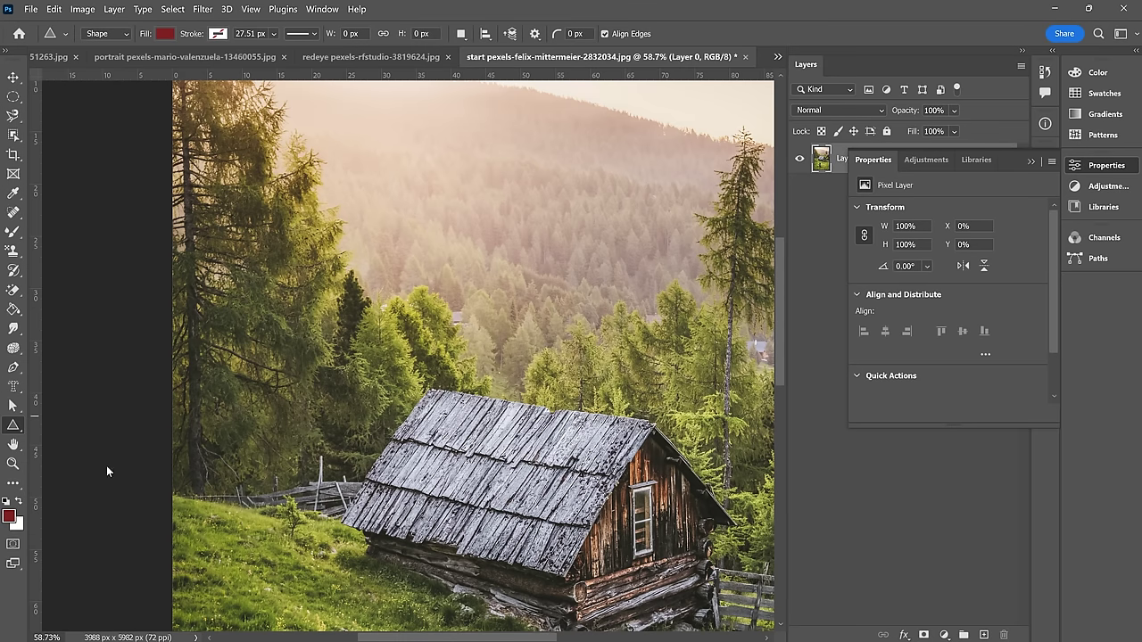
key("shift+u")
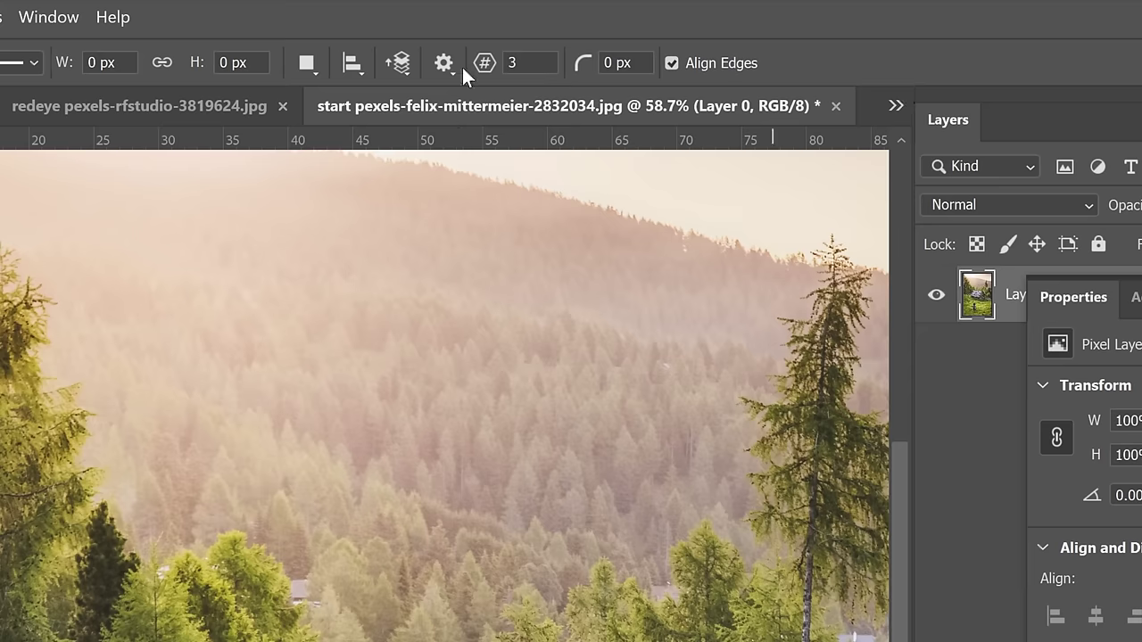
left_click(541, 62)
type("10")
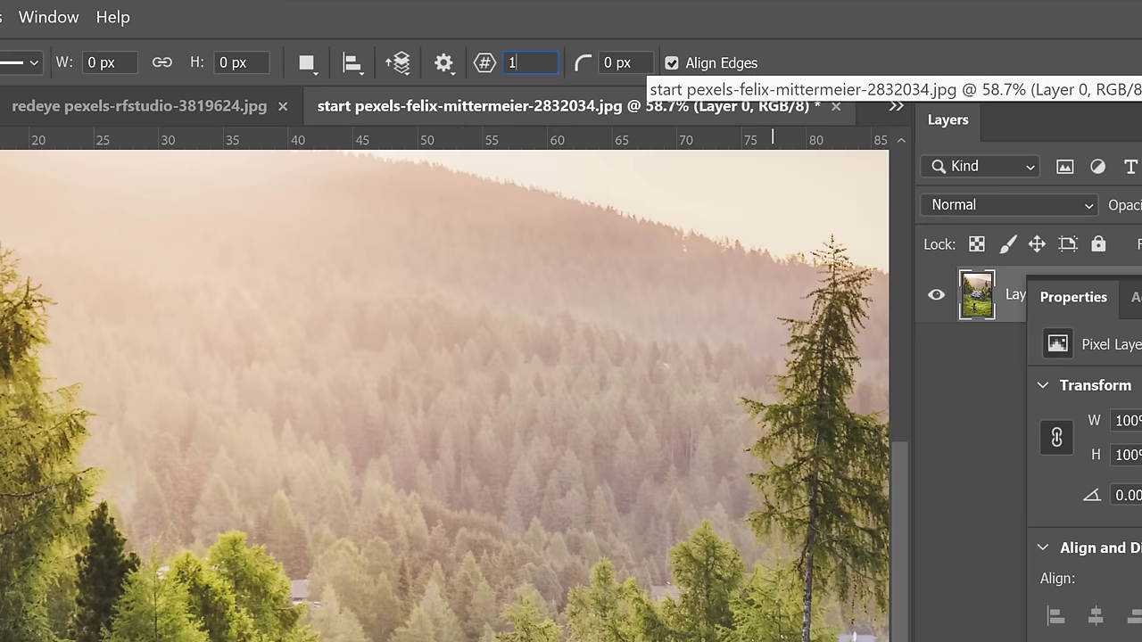
left_click(616, 64)
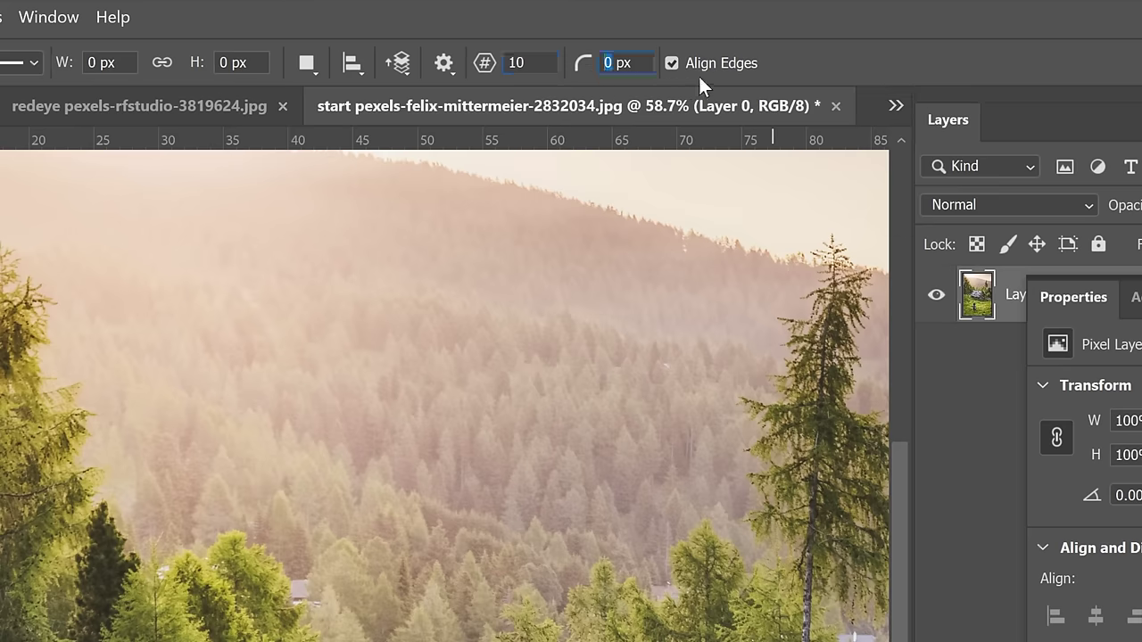
type("50")
key("Return")
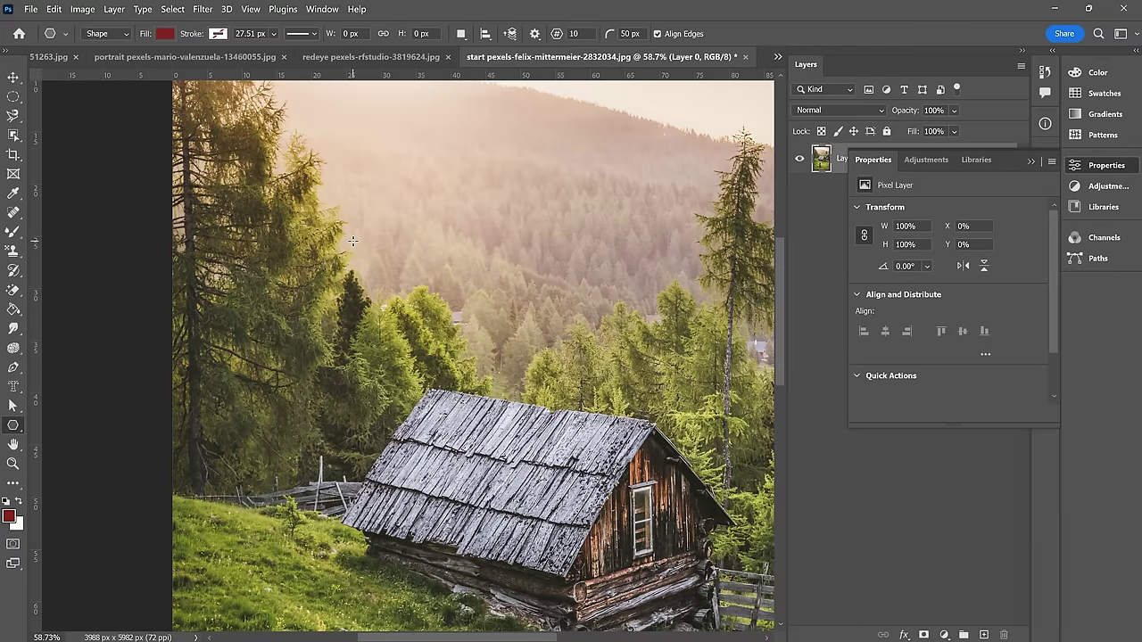
Step: Draw a dark red polygon about 1651 by 1575 px over the trees and cabin roof, and undo it
left_click_drag(108, 461, 683, 641)
left_click_drag(662, 527, 663, 529)
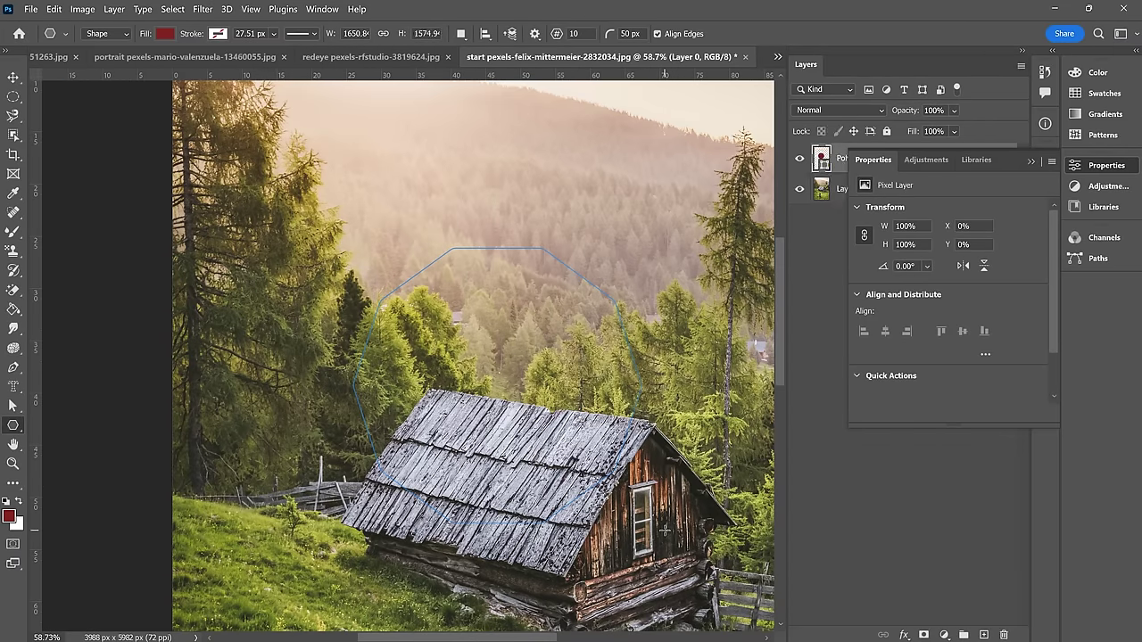
key("Return")
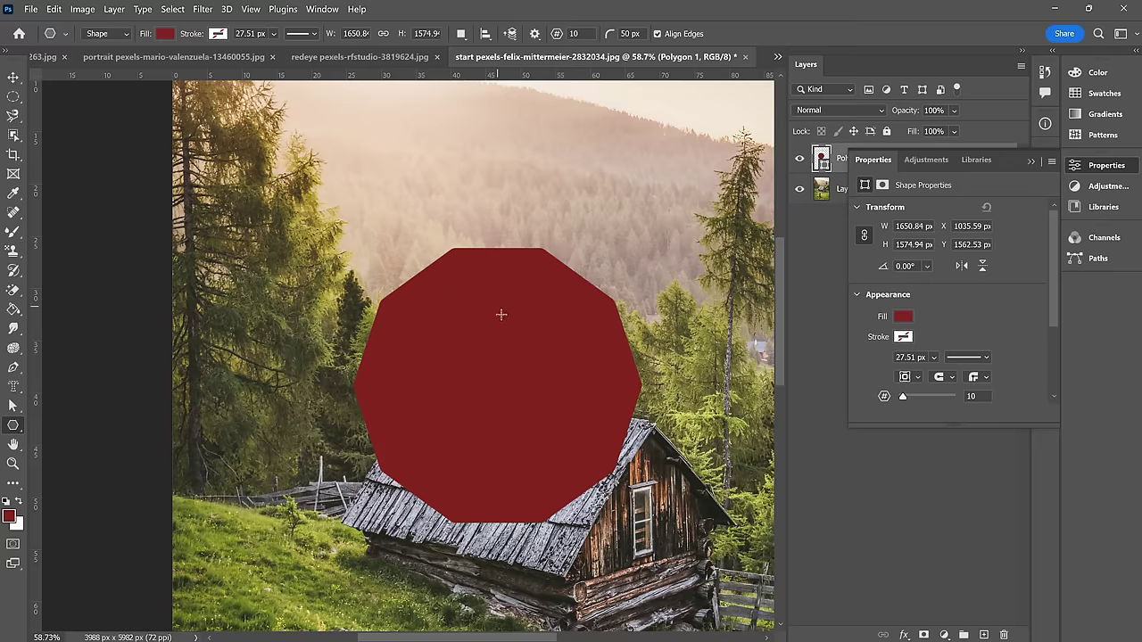
key("ctrl+z")
Step: Draw a dark red, nearly horizontal line about 1967 px long with a 50 px weight across the hazy hillside using the Line tool
right_click(14, 426)
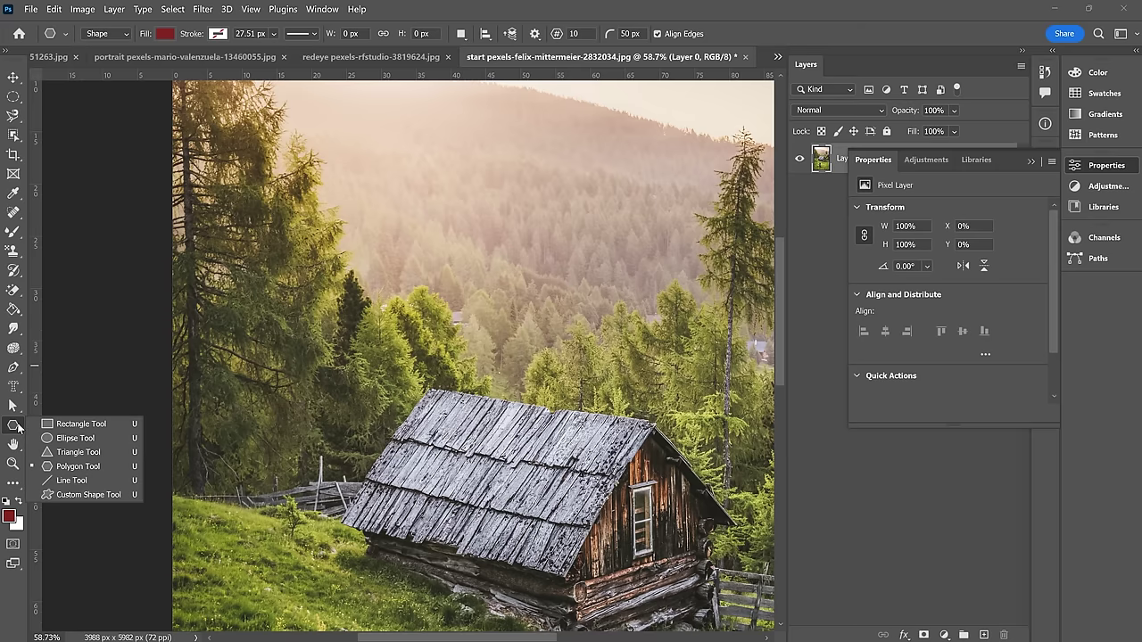
key("Escape")
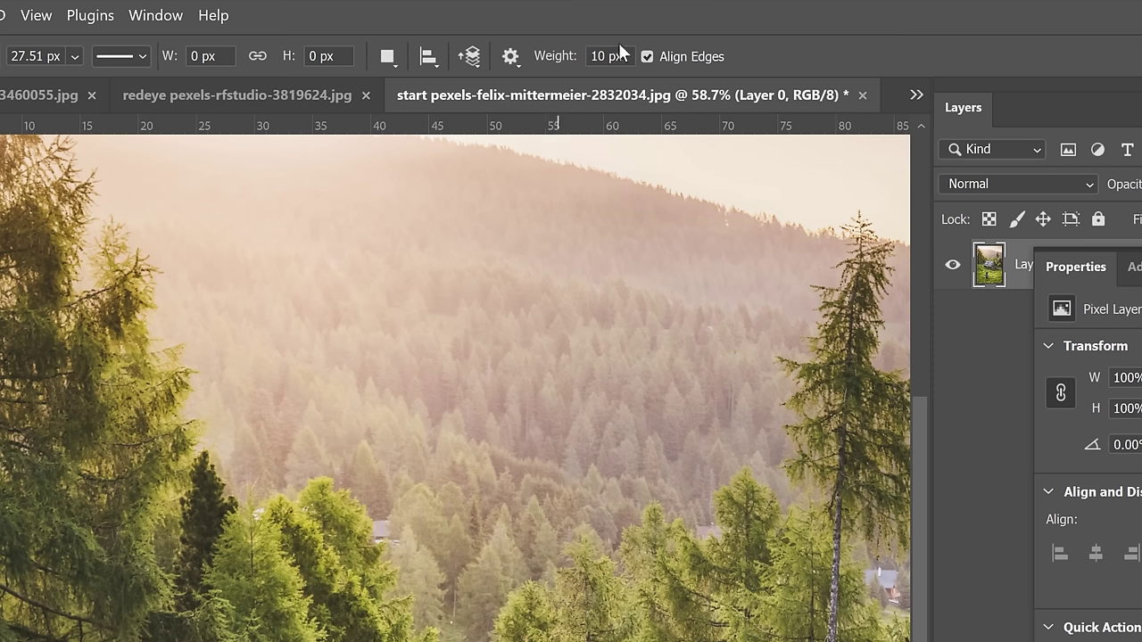
left_click_drag(562, 58, 614, 86)
left_click_drag(174, 417, 745, 396)
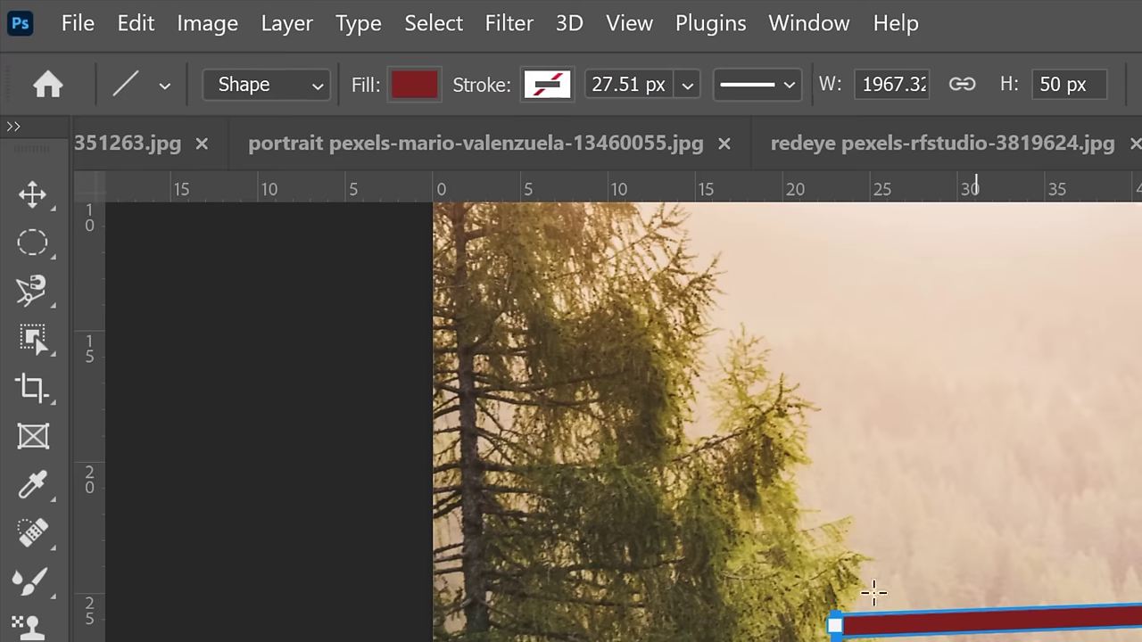
Step: Give the line a bright green stroke, and change the stroke colour to white (ffffff)
left_click(540, 91)
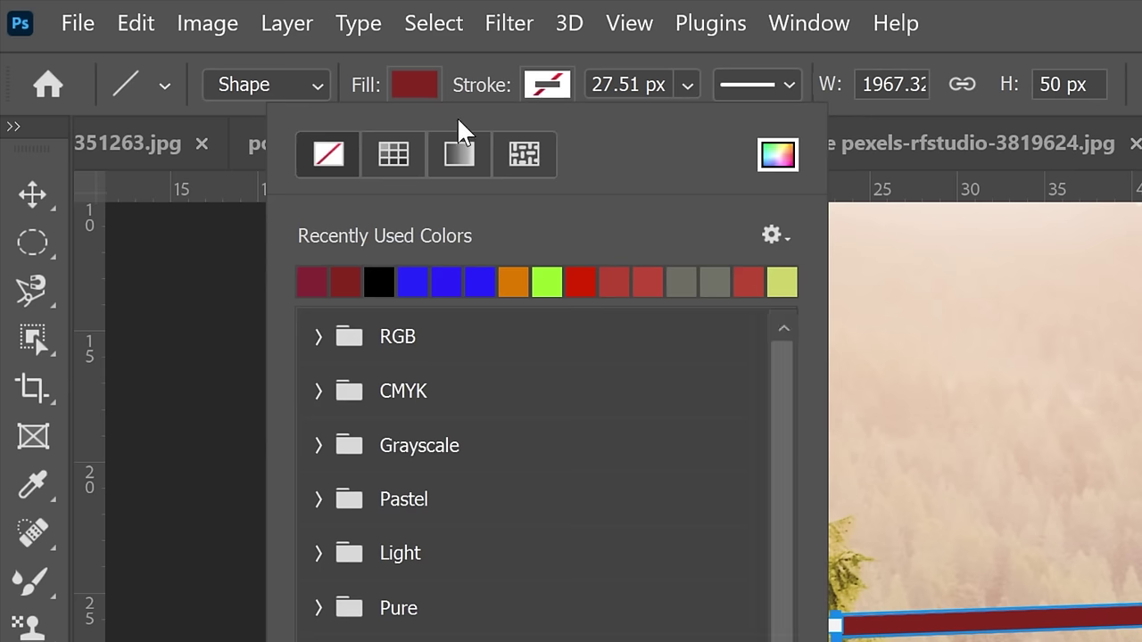
left_click(549, 281)
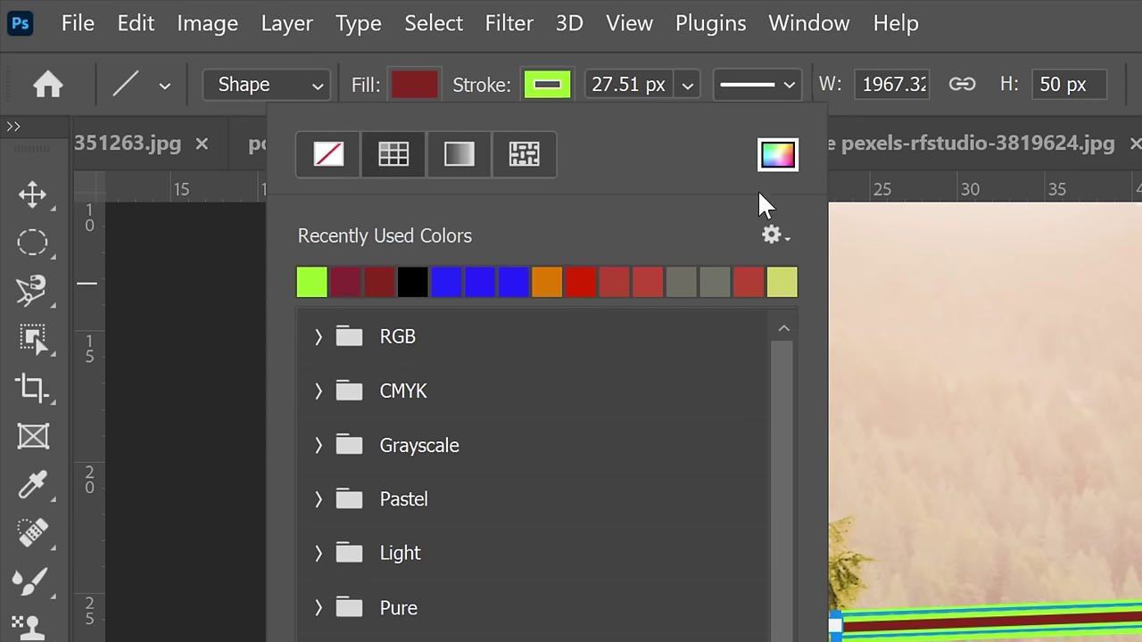
left_click(777, 154)
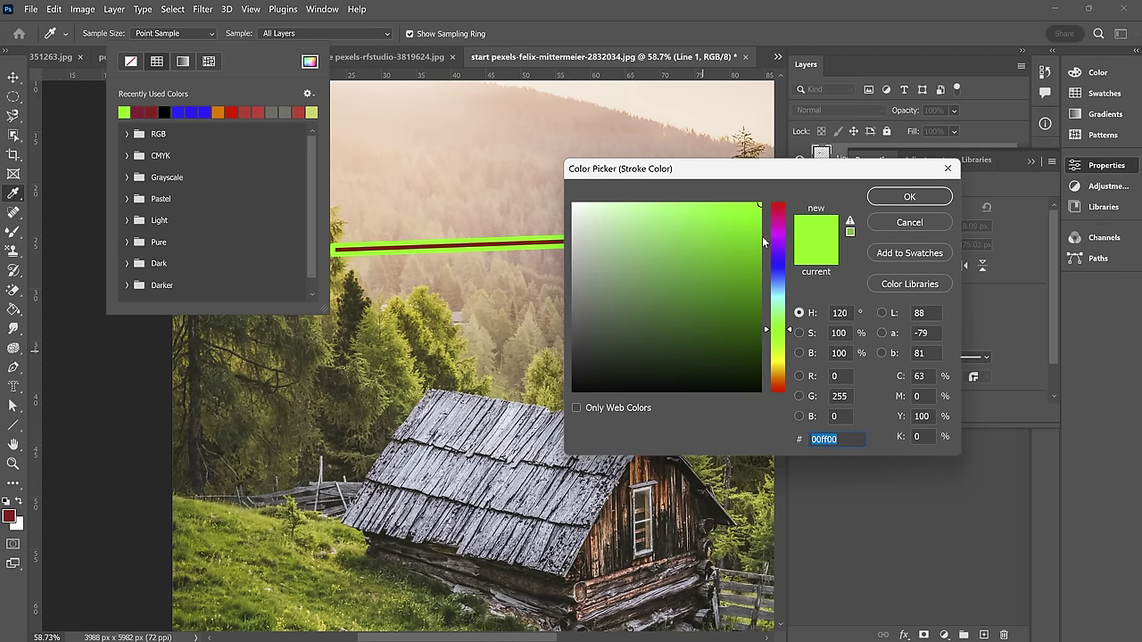
type("ffffff")
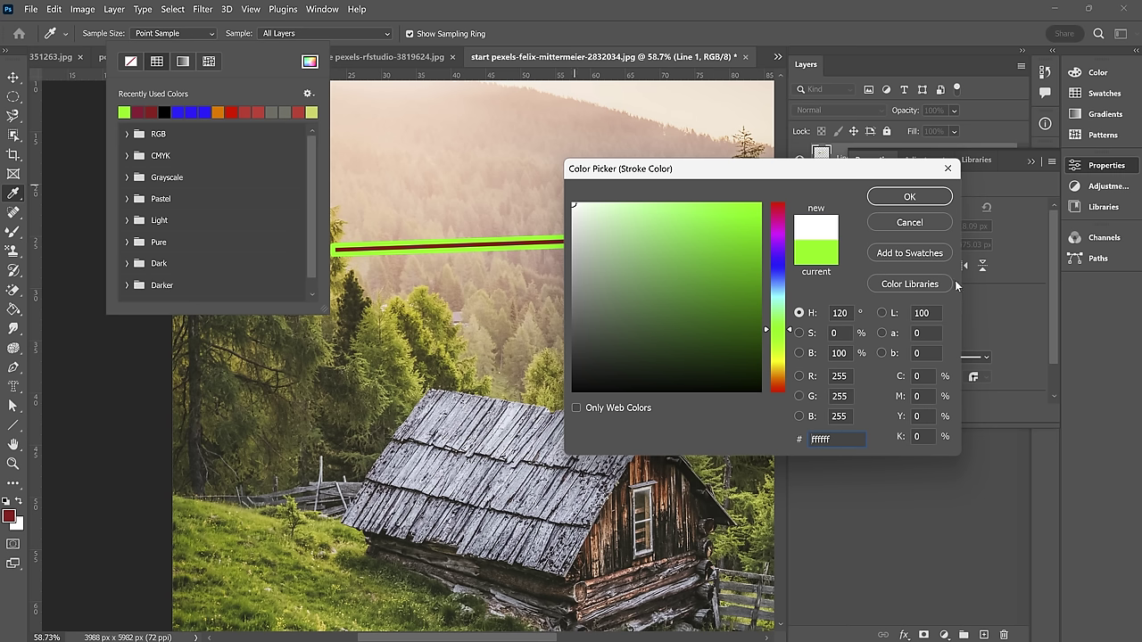
left_click(909, 196)
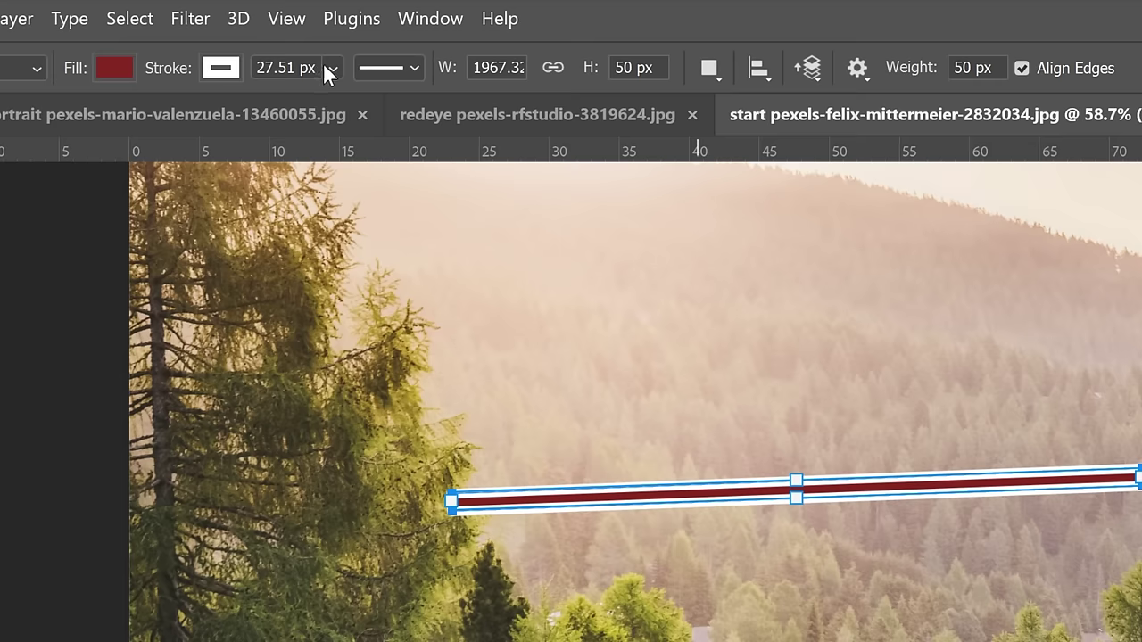
Step: Reduce the line's stroke width to about 4.43 px
left_click(330, 69)
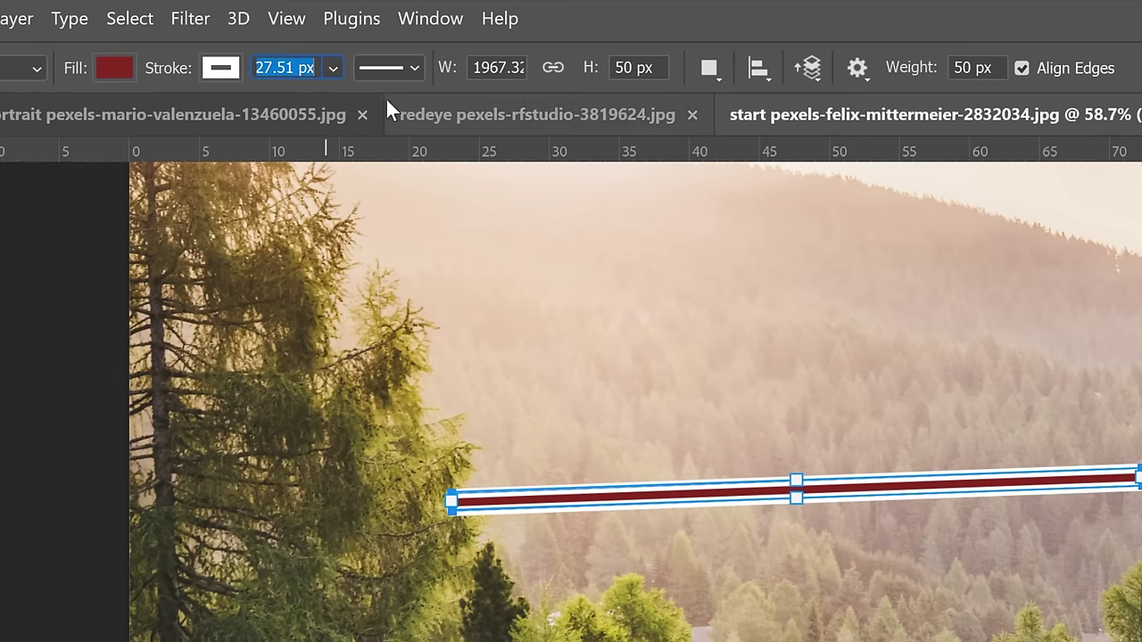
left_click(335, 68)
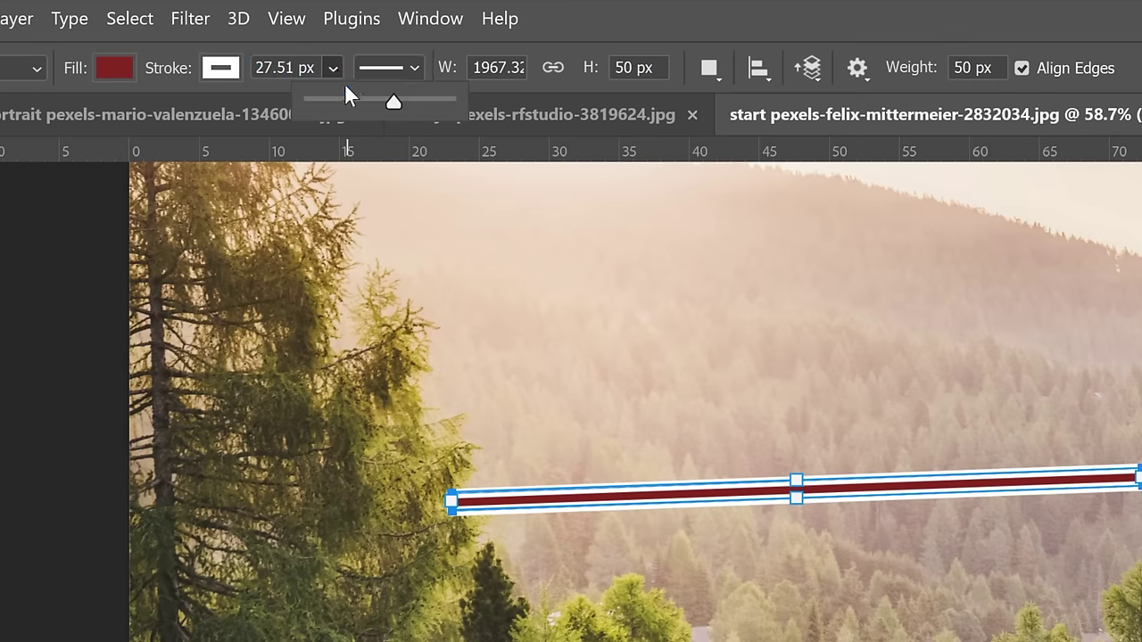
left_click(346, 98)
left_click_drag(345, 95, 322, 98)
Step: Move the line slightly up and to the right over the hillside, and delete it
key("v")
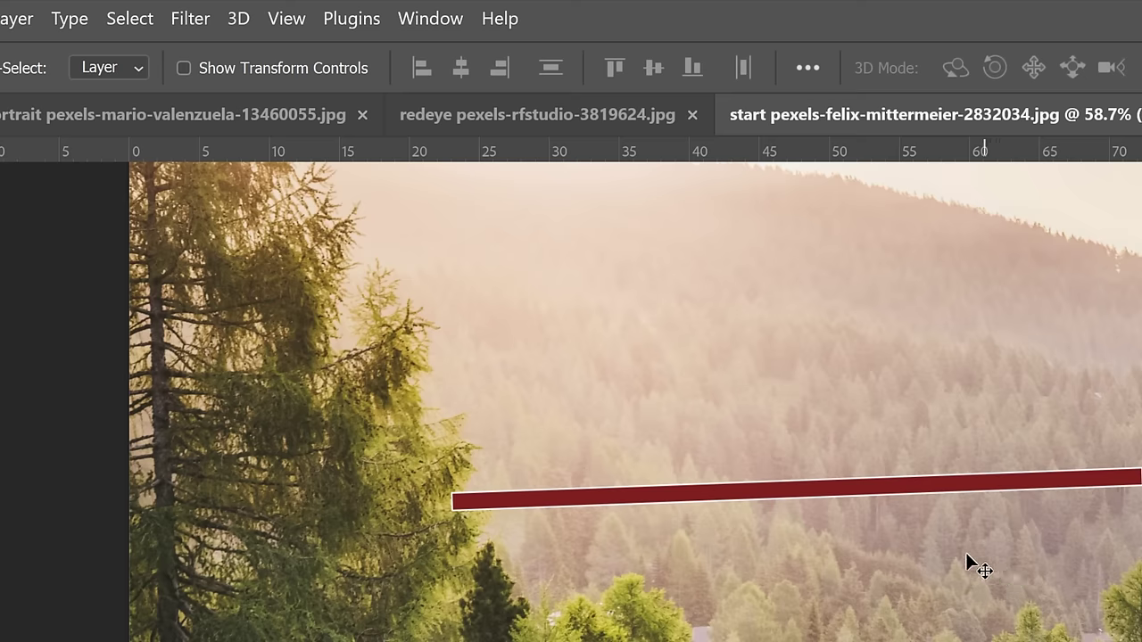
left_click_drag(937, 491, 968, 446)
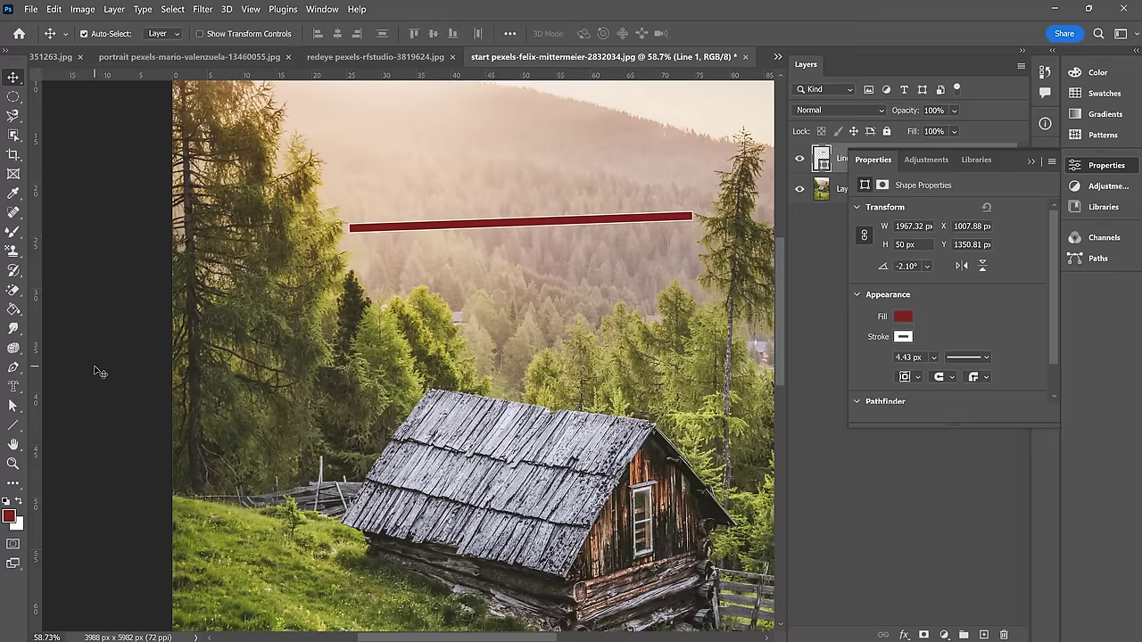
key("Delete")
Step: Draw a dark red curved arrow about 1151 by 781 px above the cabin with the Custom Shape tool, using the fourth loose preset shape
left_click(14, 426)
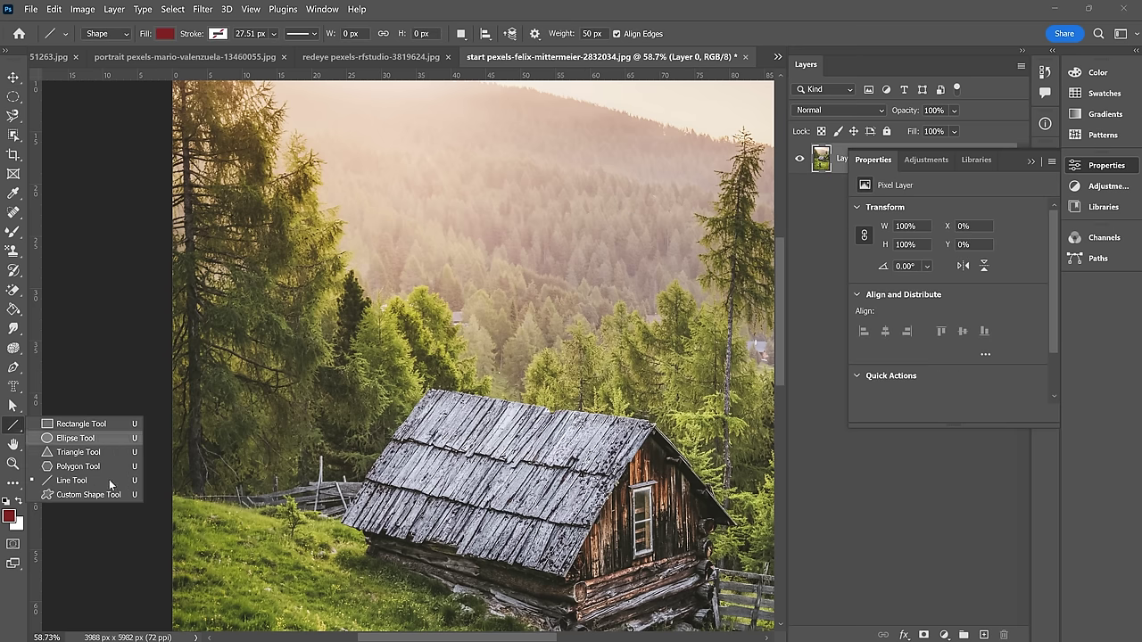
key("Escape")
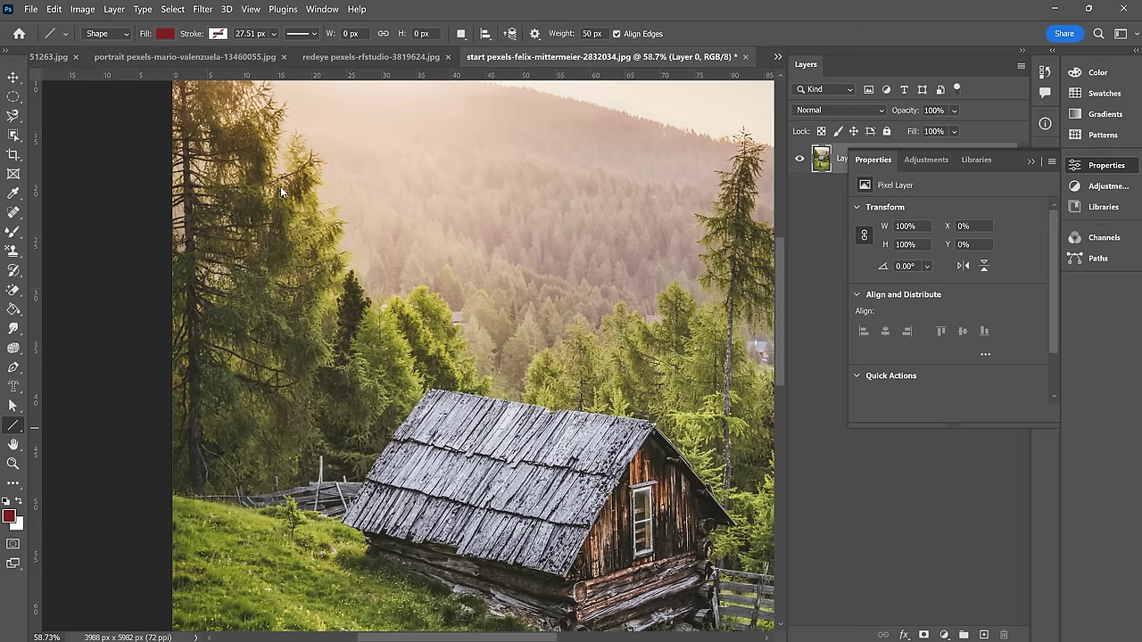
key("shift+u")
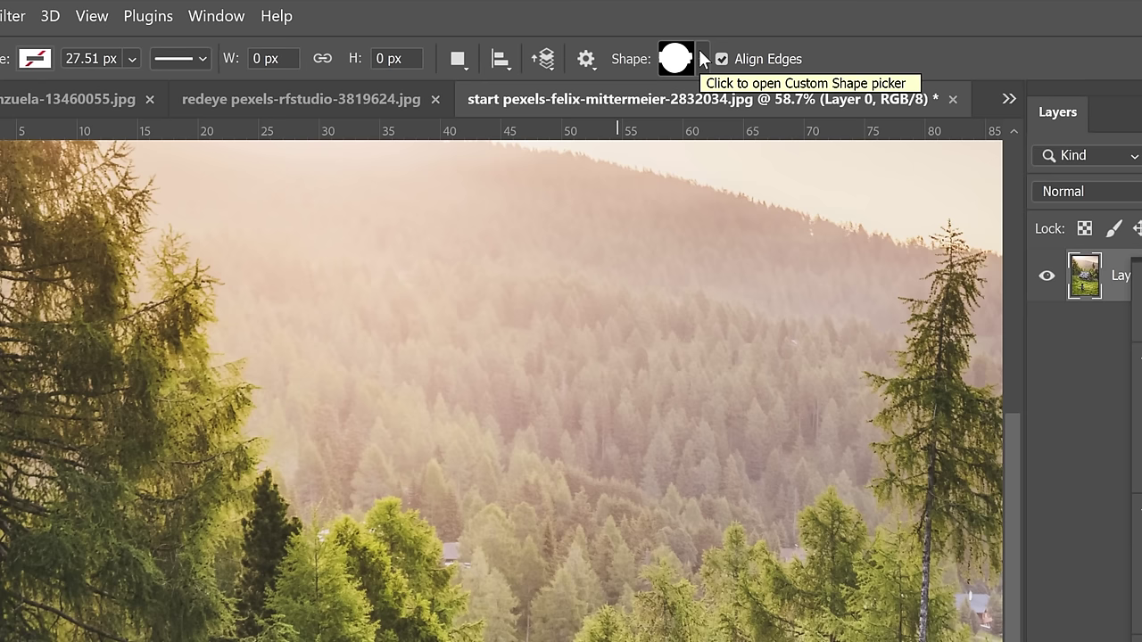
left_click(704, 59)
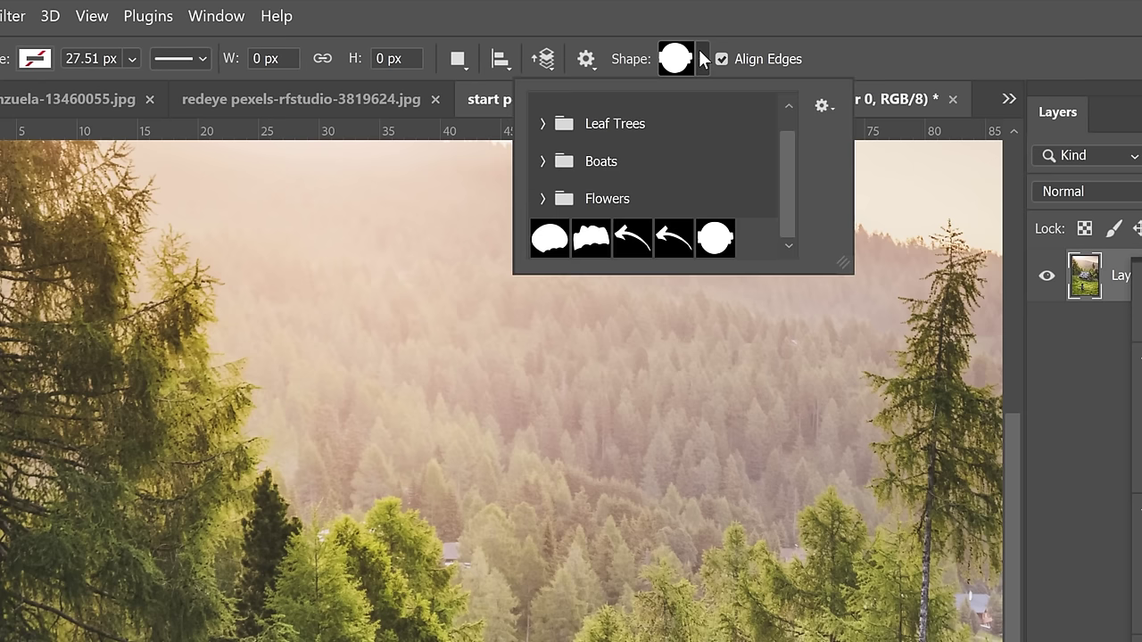
left_click(671, 244)
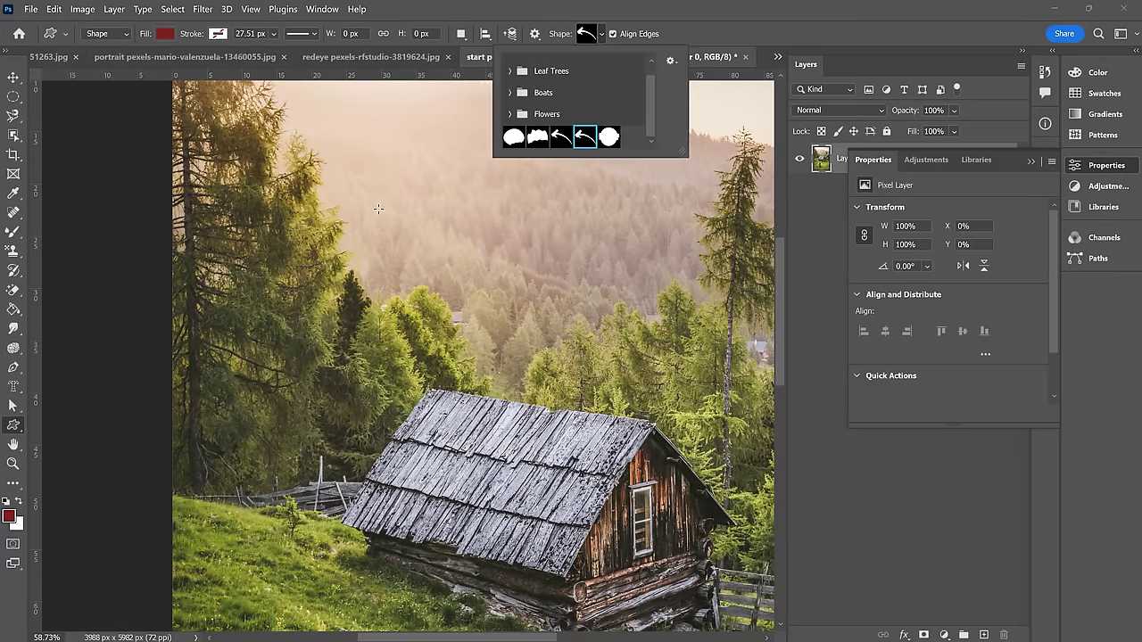
left_click_drag(396, 406, 633, 486)
left_click_drag(564, 284, 576, 346)
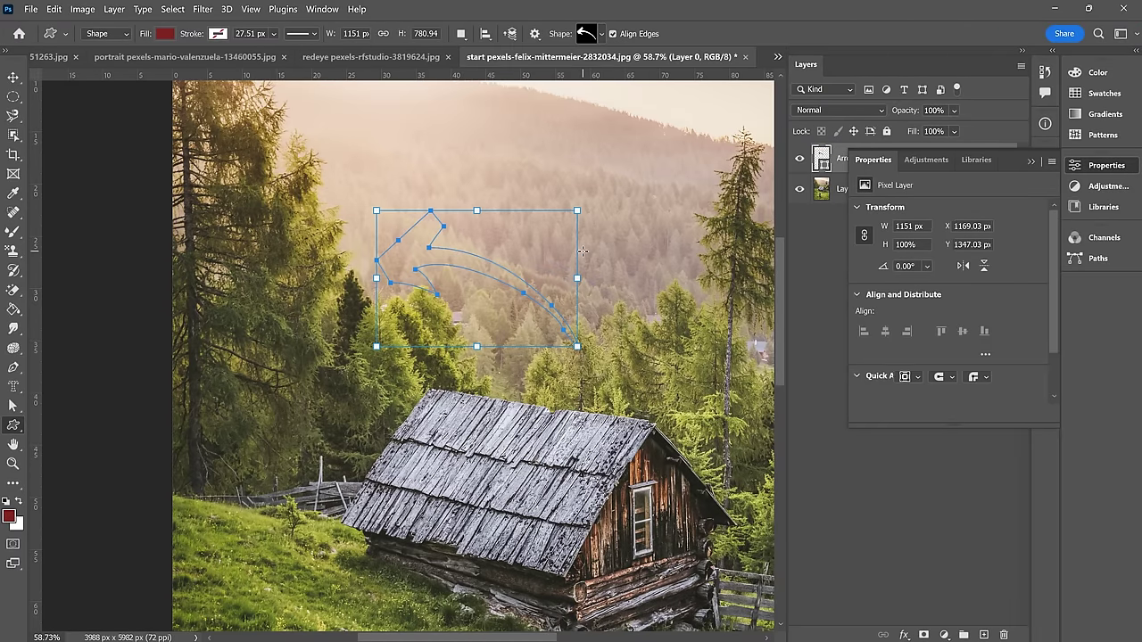
left_click(601, 34)
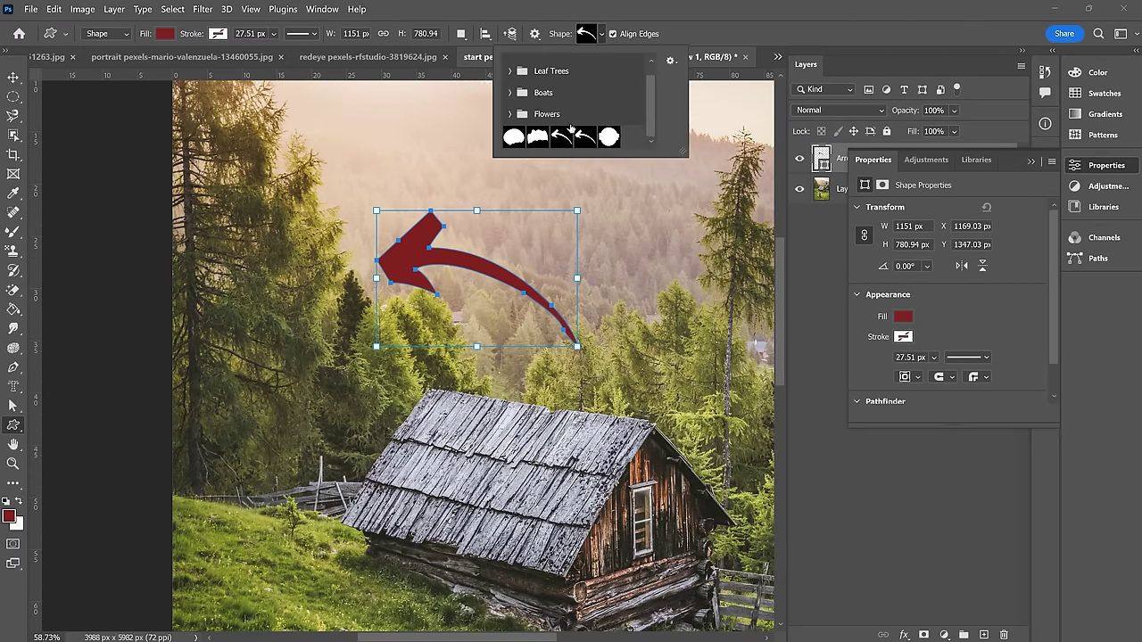
left_click(602, 34)
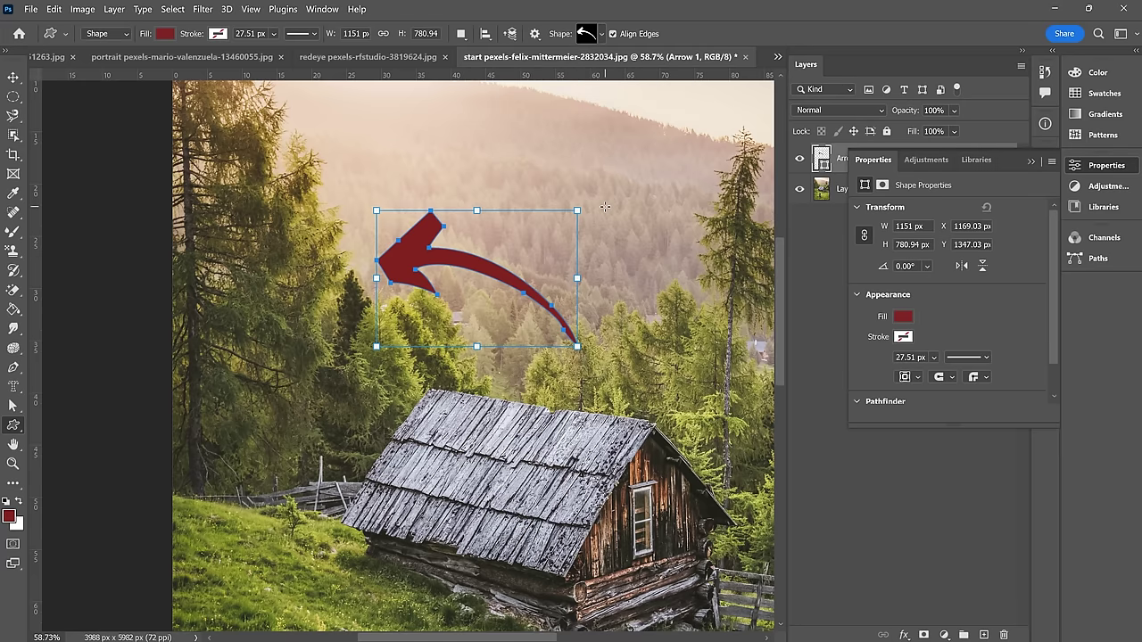
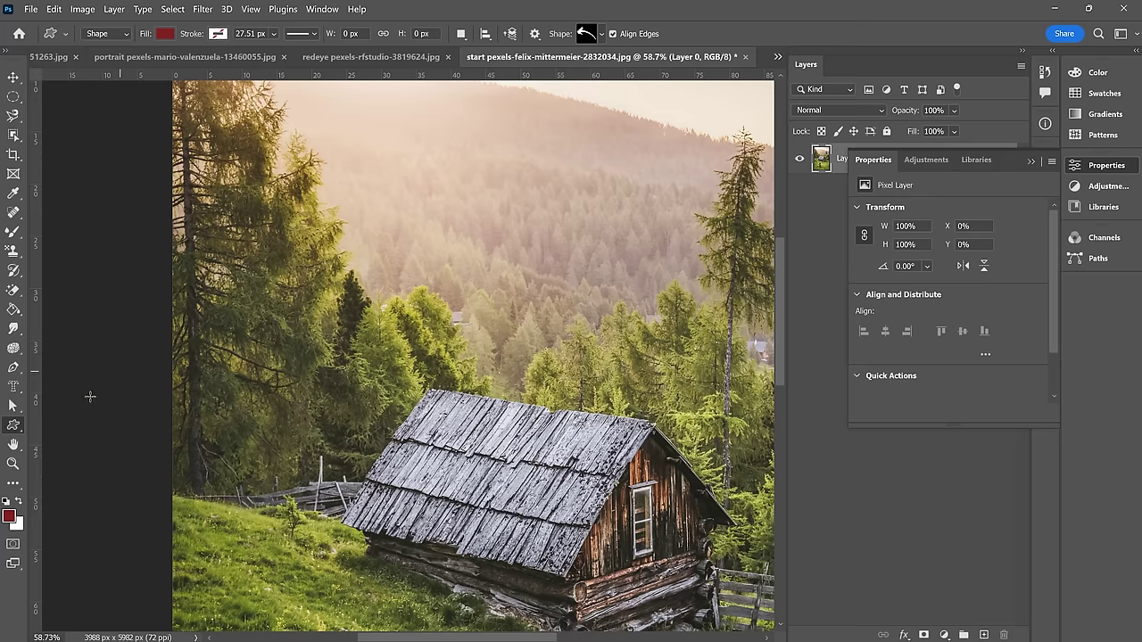
Step: Pan the photo to the cabin with the Hand tool, and rotate the canvas view to -20° with the Rotate View tool, zoomed on the gable
left_click_drag(66, 408, 203, 374)
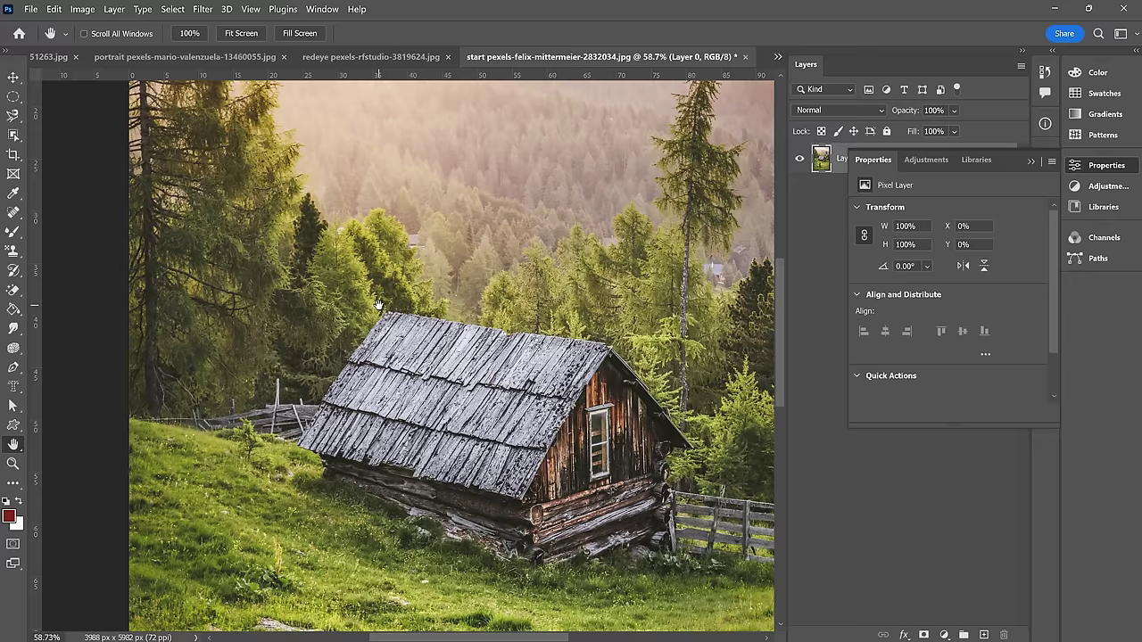
left_click_drag(453, 367, 409, 322)
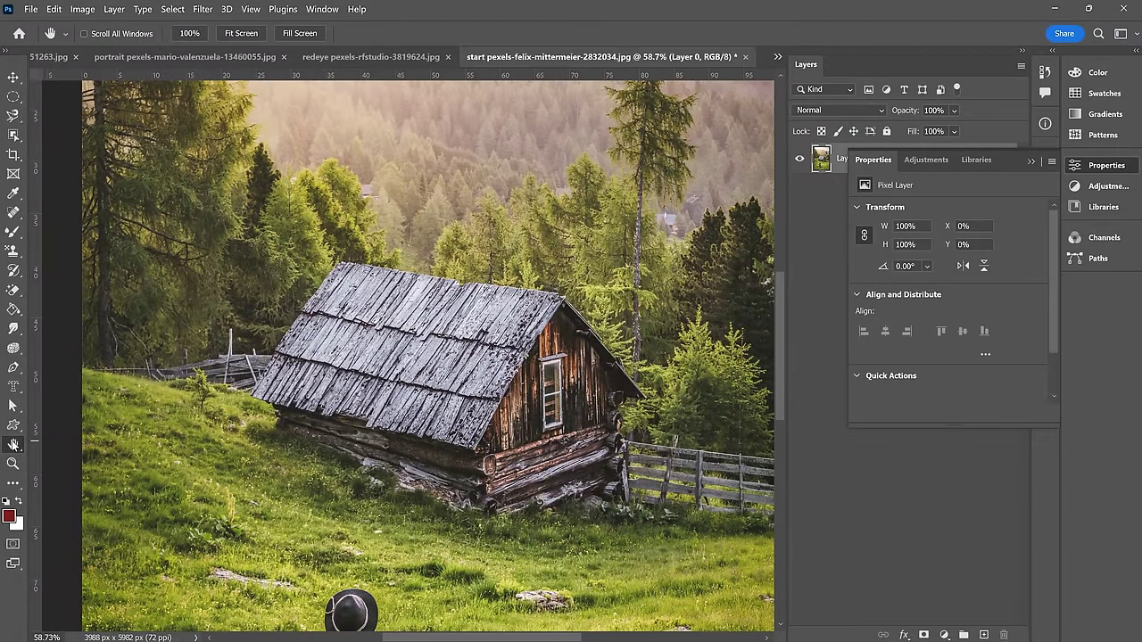
right_click(13, 444)
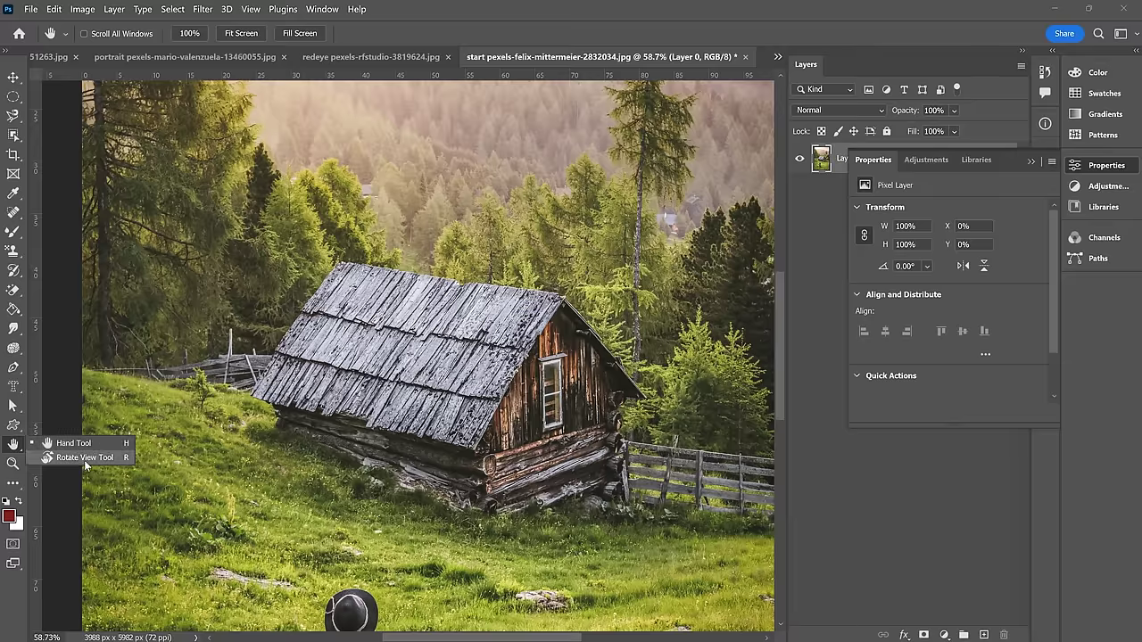
left_click(94, 460)
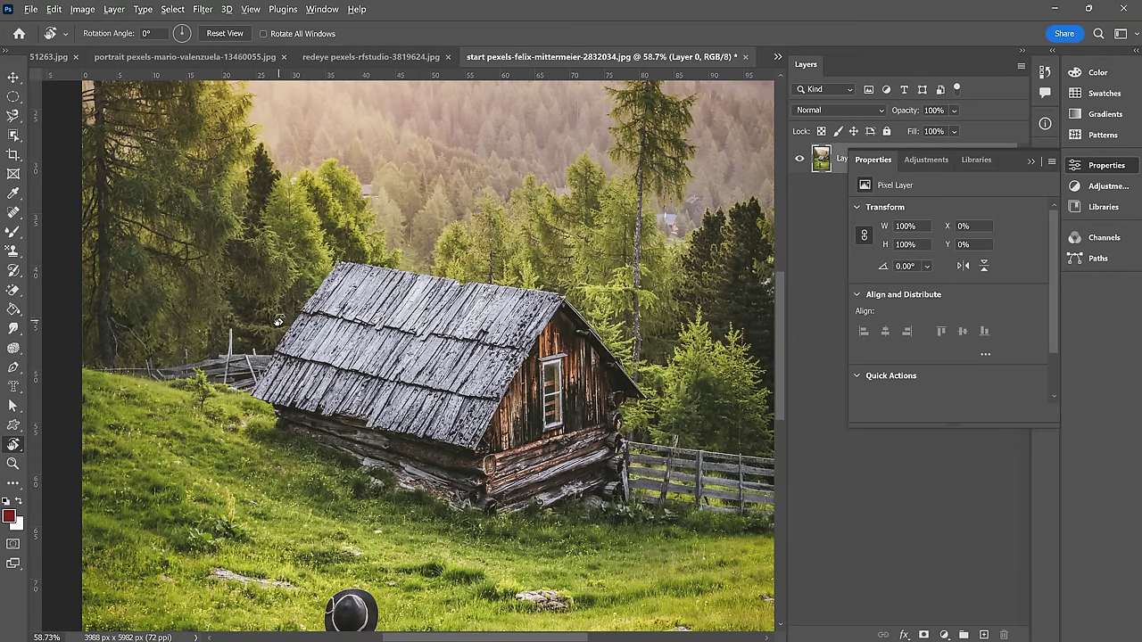
scroll(218, 347, "down", 4)
scroll(178, 312, "up", 2)
left_click_drag(140, 278, 157, 203)
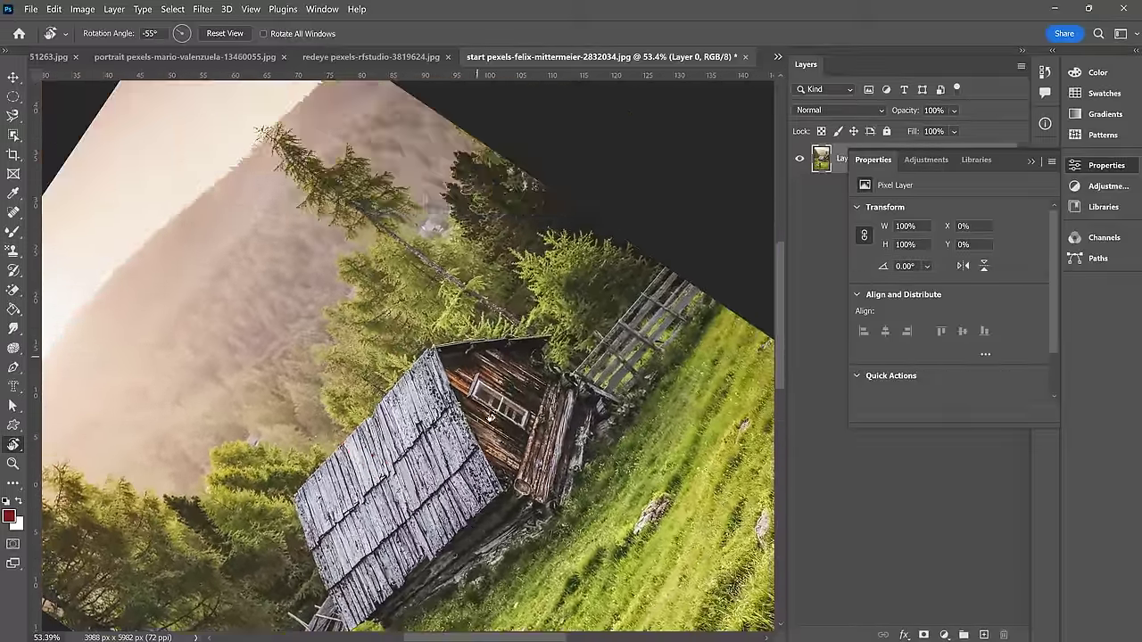
scroll(493, 442, "up", 5)
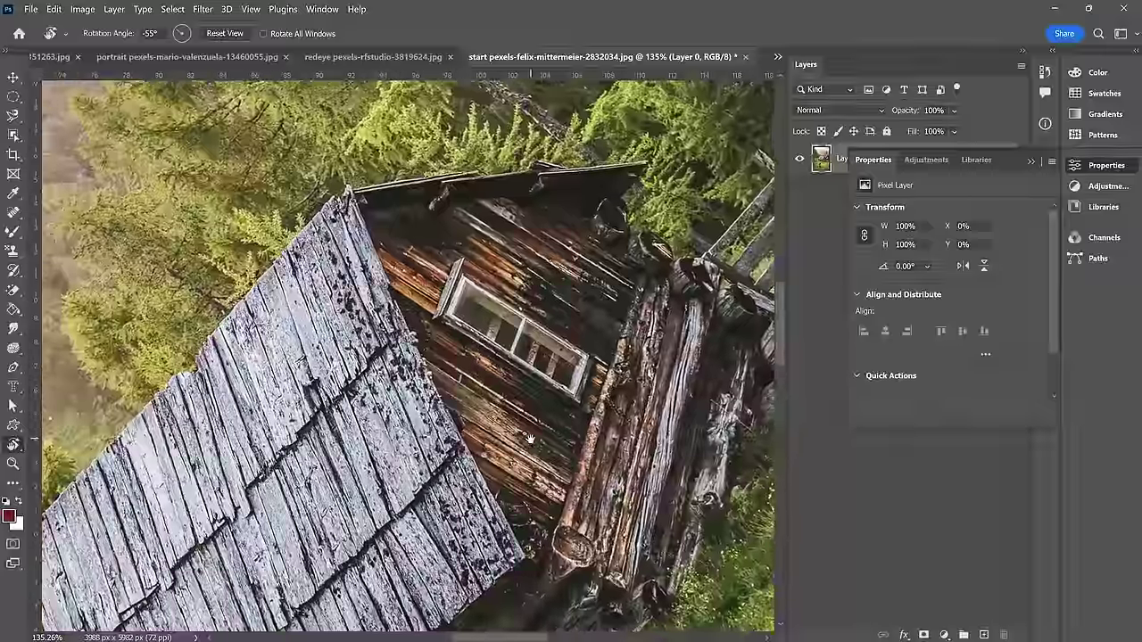
left_click_drag(528, 440, 534, 357)
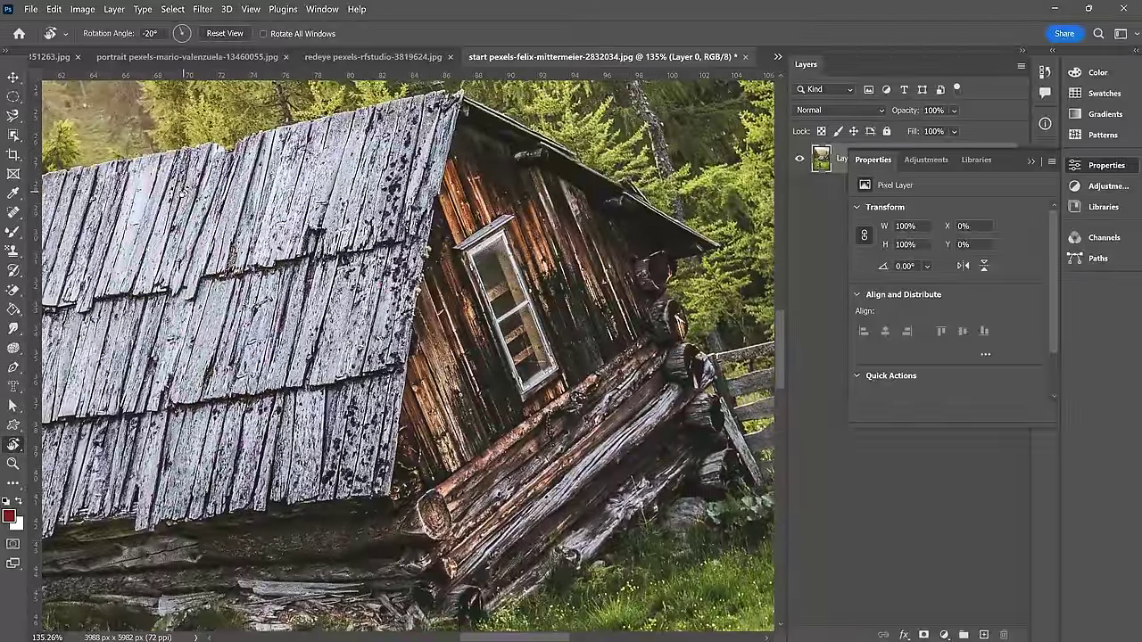
Step: Reduce the Mixer Brush size to 90 px, paint a stroke down the roof's edge beside the cabin's gable, and undo it
key("b")
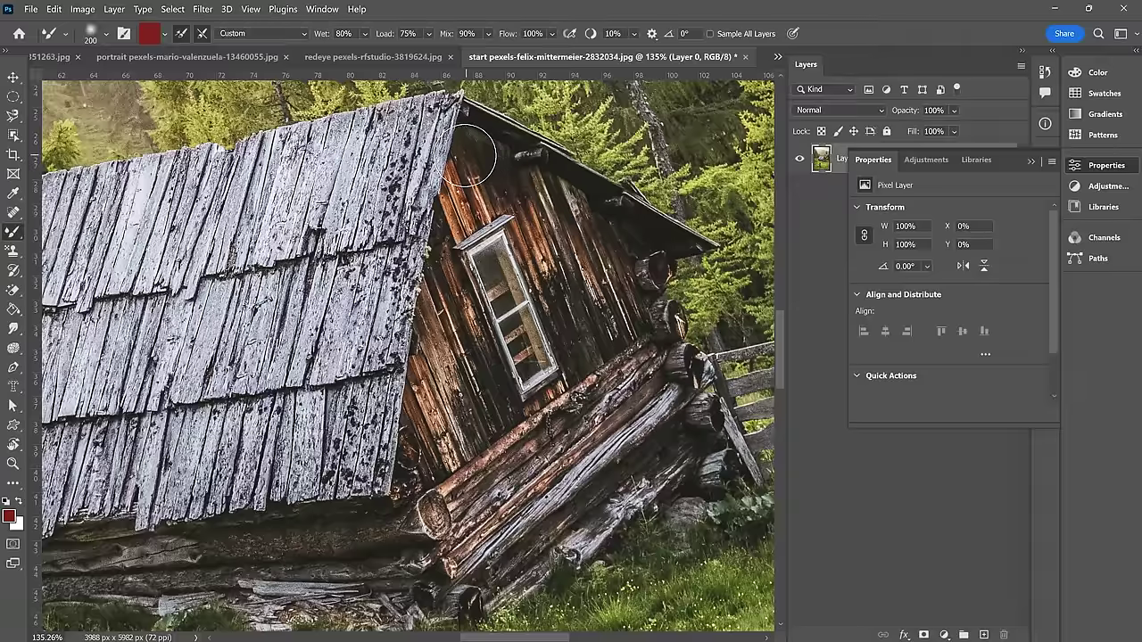
key("bracketleft")
key("bracketleft")
key("bracketleft")
key("bracketleft")
key("bracketleft")
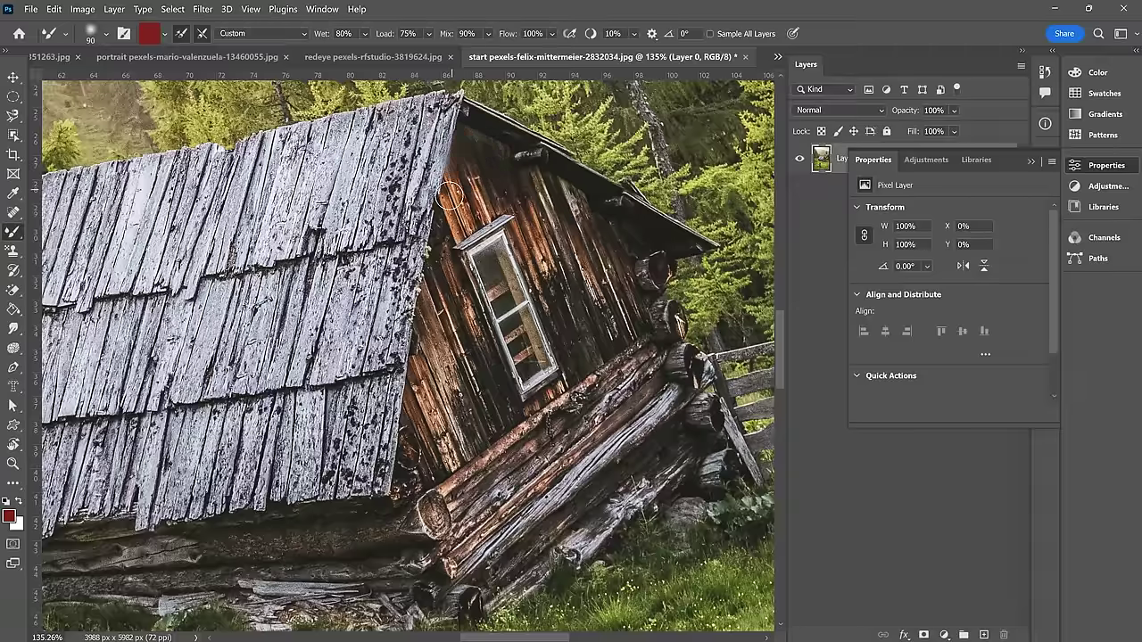
mouse_move(450, 169)
left_mouse_down()
mouse_move(415, 274)
mouse_move(413, 318)
mouse_move(420, 305)
mouse_move(392, 504)
left_mouse_up()
key("ctrl+z")
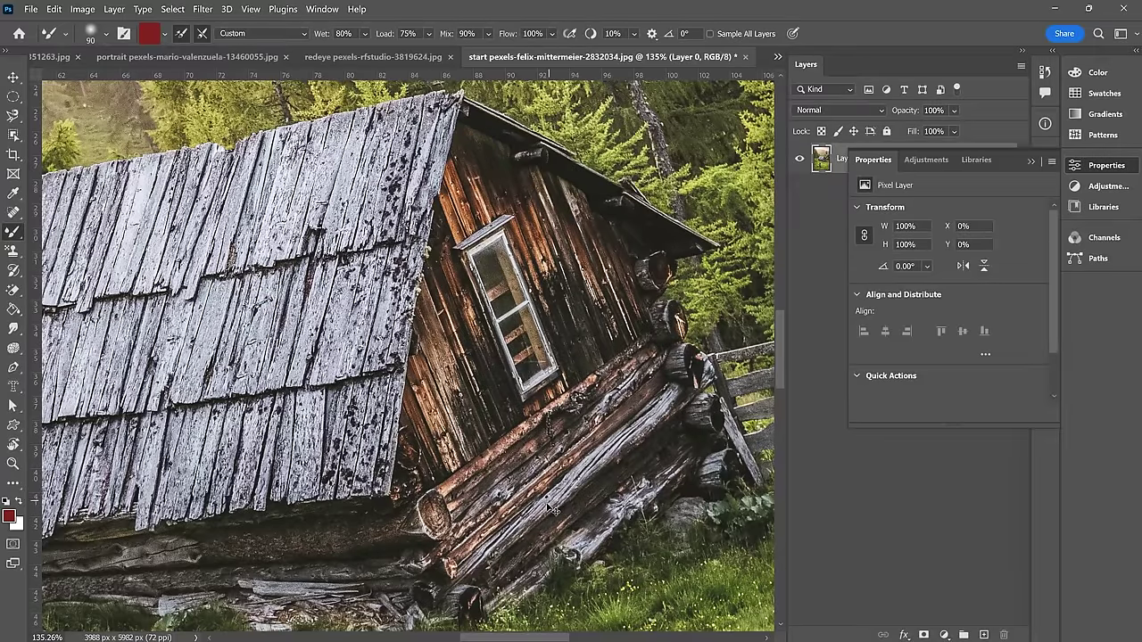
Step: Reset the canvas rotation to 0° and zoom out to about 41% so the cabin and the seated person are both in view
key("ctrl+minus")
key("ctrl+minus")
key("r")
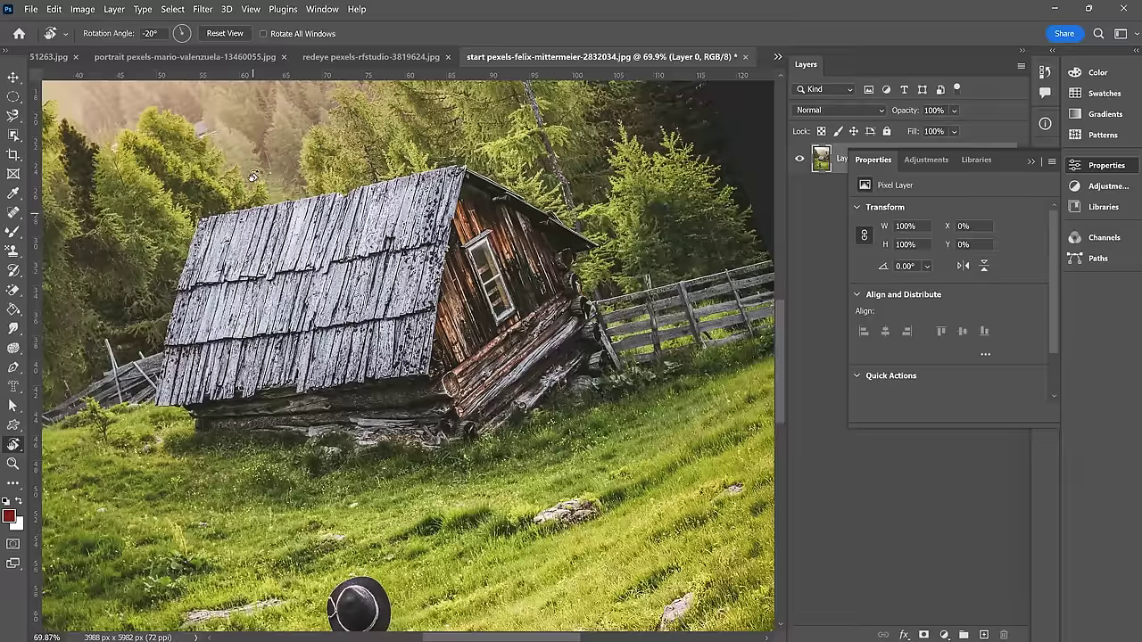
left_click(220, 34)
scroll(395, 354, "down", 3, "alt")
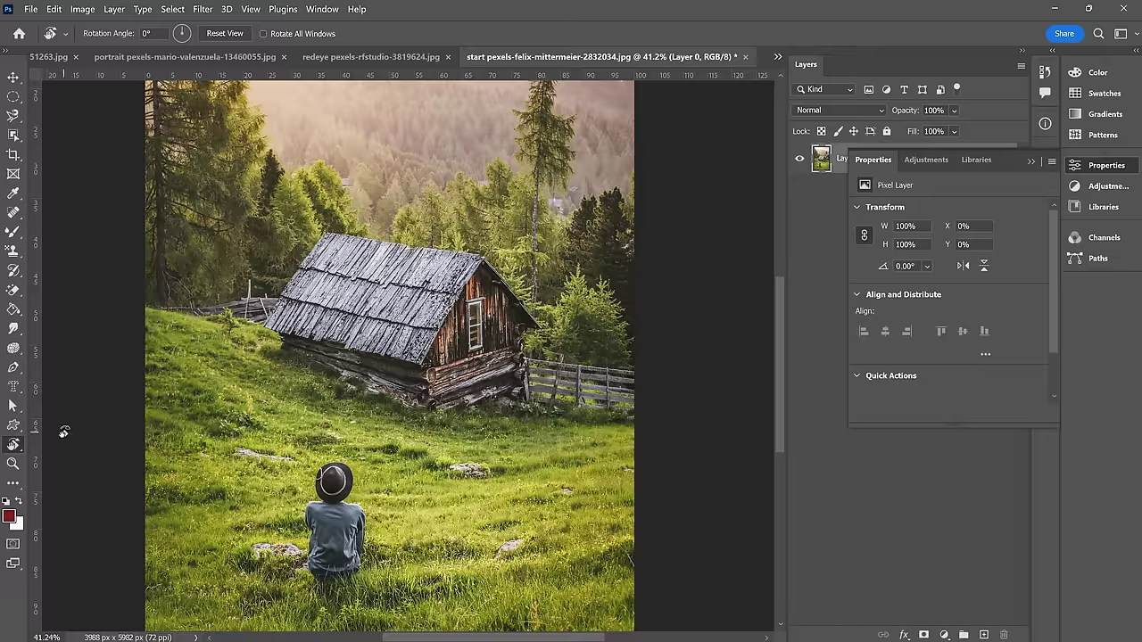
Step: Use the Zoom tool's scrubby zoom to magnify the tree trunk behind the cabin to 500% and zoom back out
left_click(13, 464)
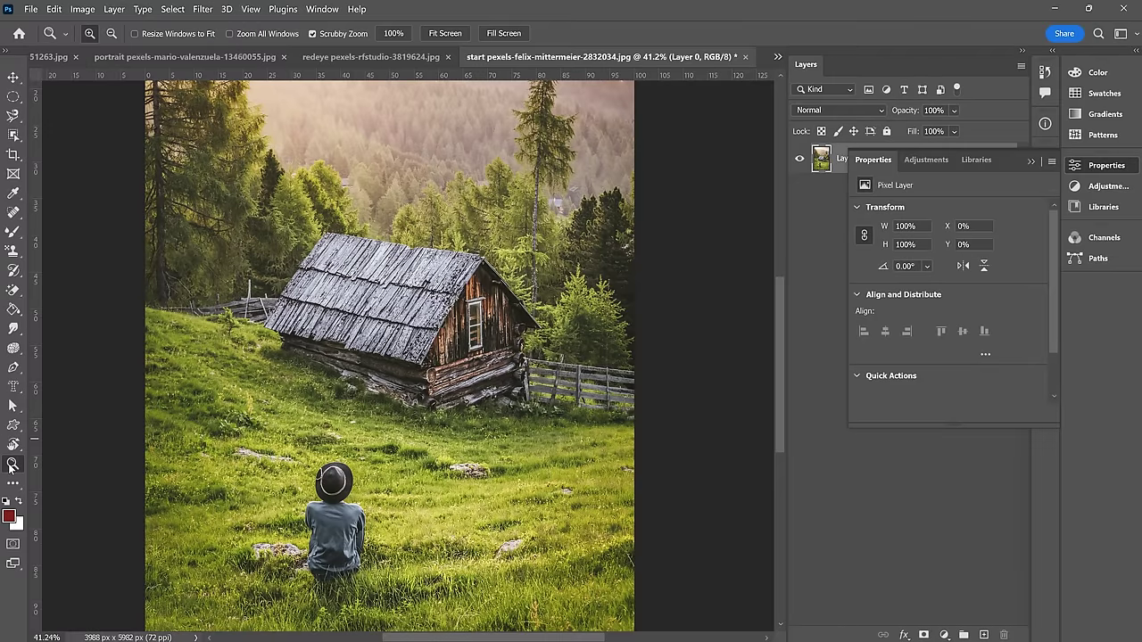
left_click_drag(357, 153, 532, 322)
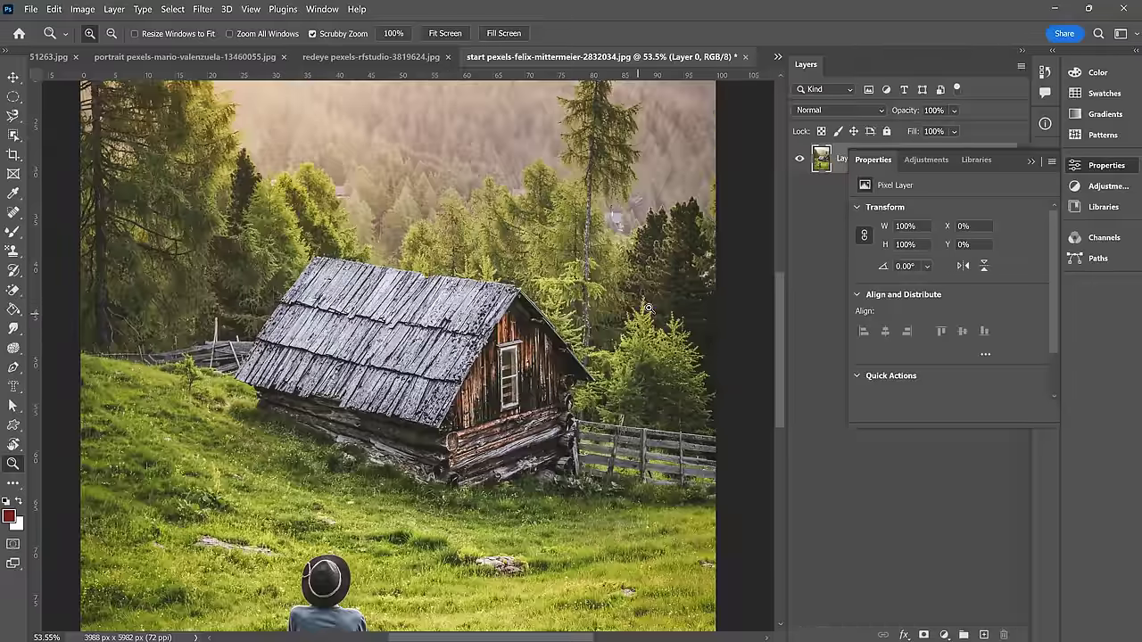
left_click_drag(649, 309, 381, 229)
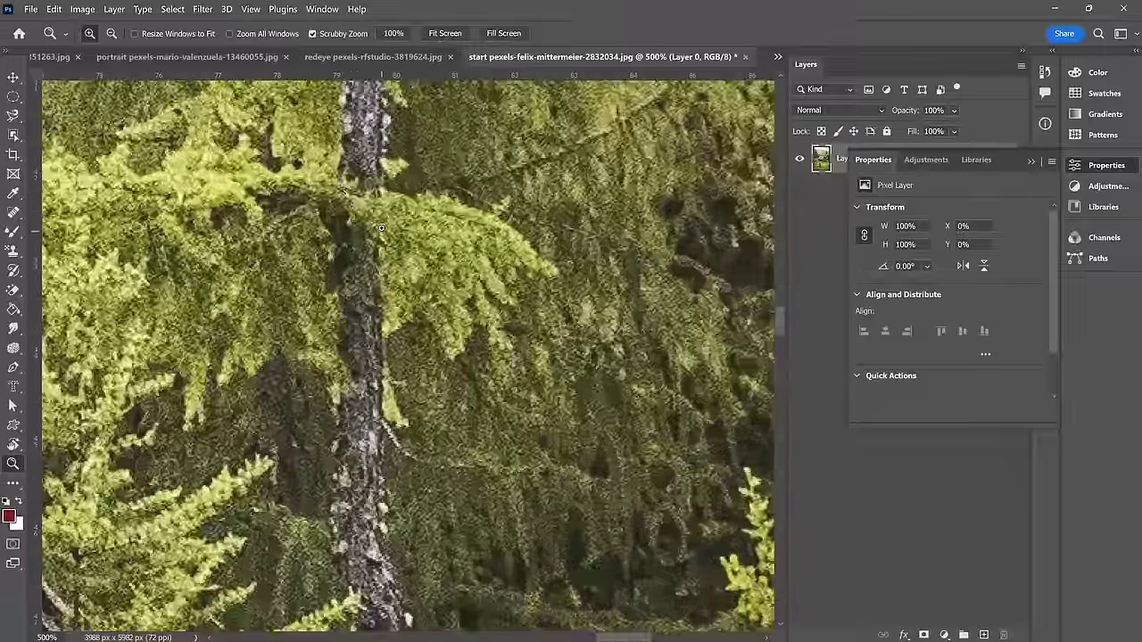
left_click(361, 212, "alt")
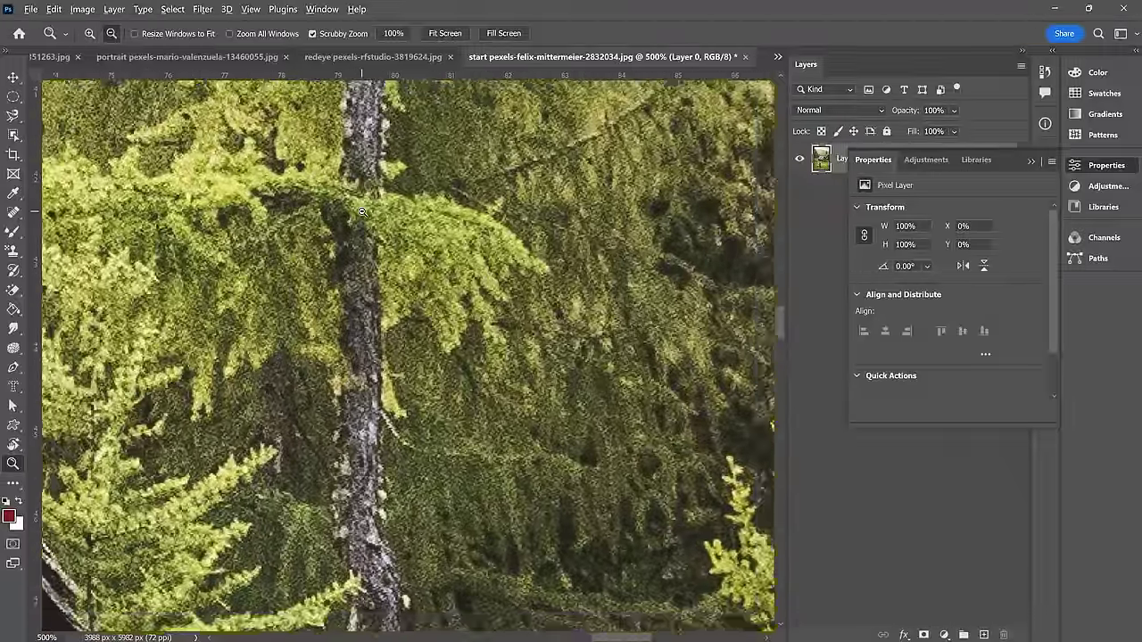
left_click_drag(361, 211, 326, 327)
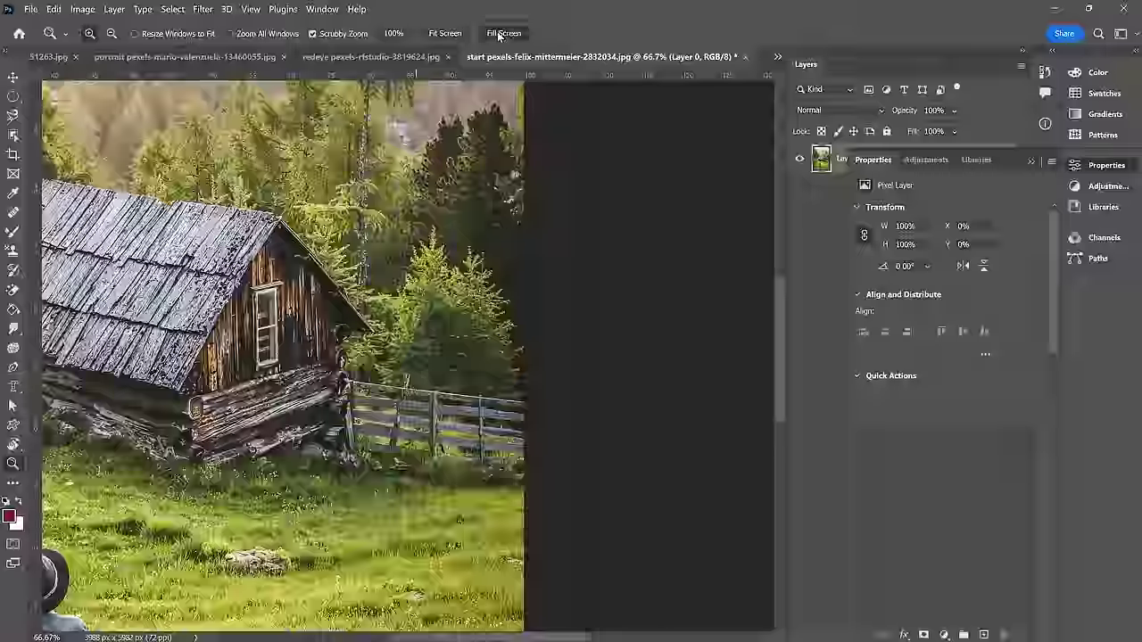
left_click(640, 67)
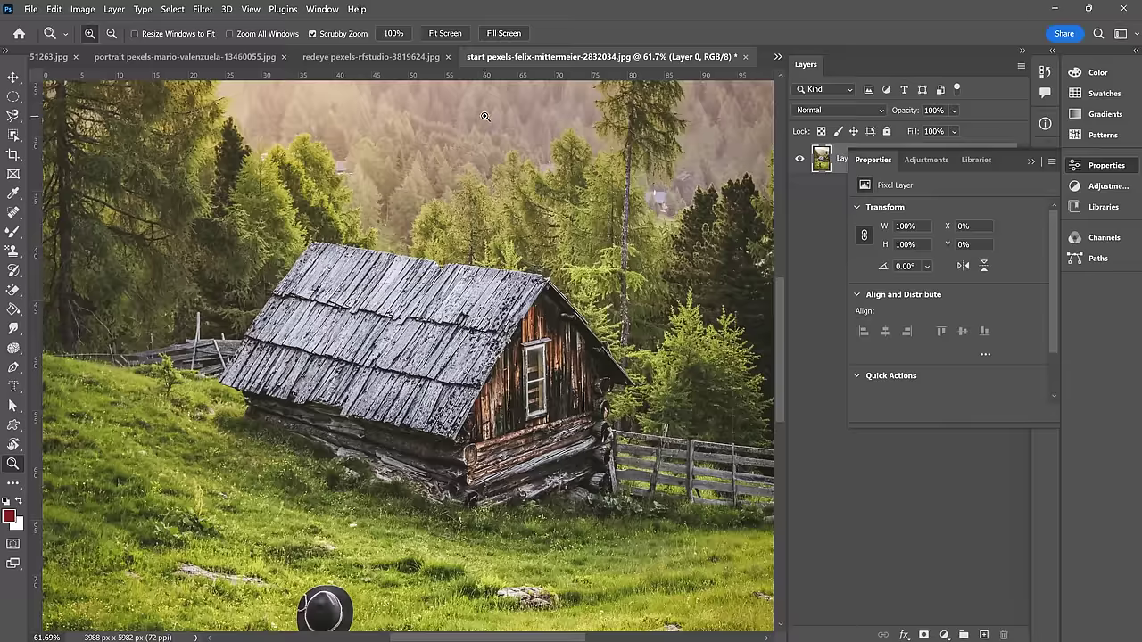
Step: Fit the whole photo on screen, view it at 100%, and fit it on screen again
left_click(445, 33)
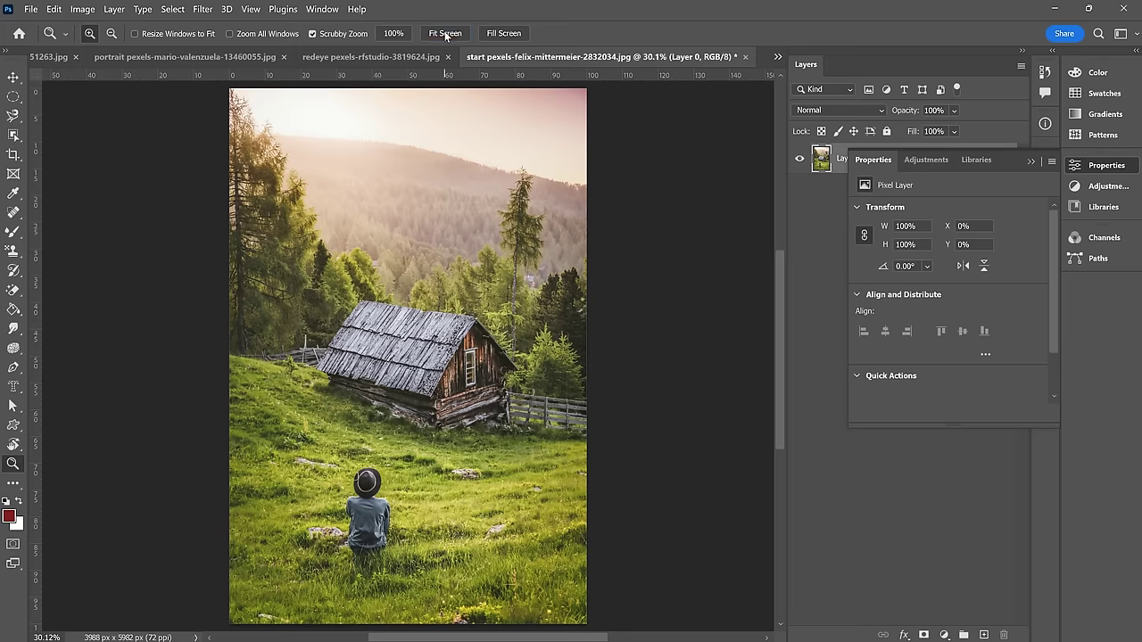
left_click(399, 33)
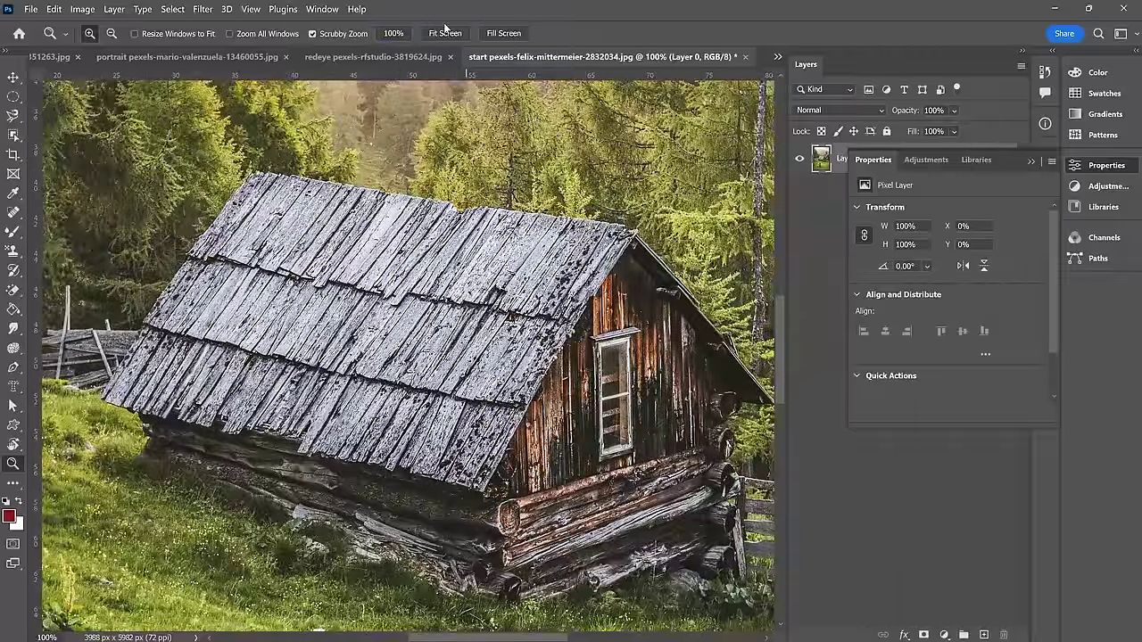
left_click(446, 33)
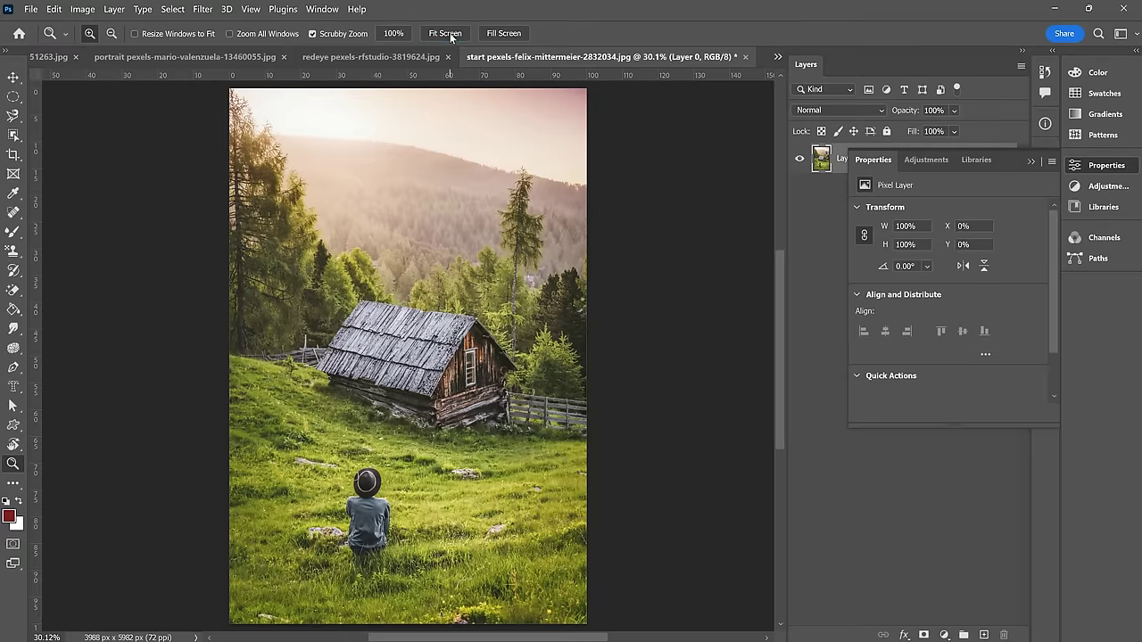
Step: Look through the full tool list in the Customize Toolbar dialog, and cancel without changing it
left_click(13, 483)
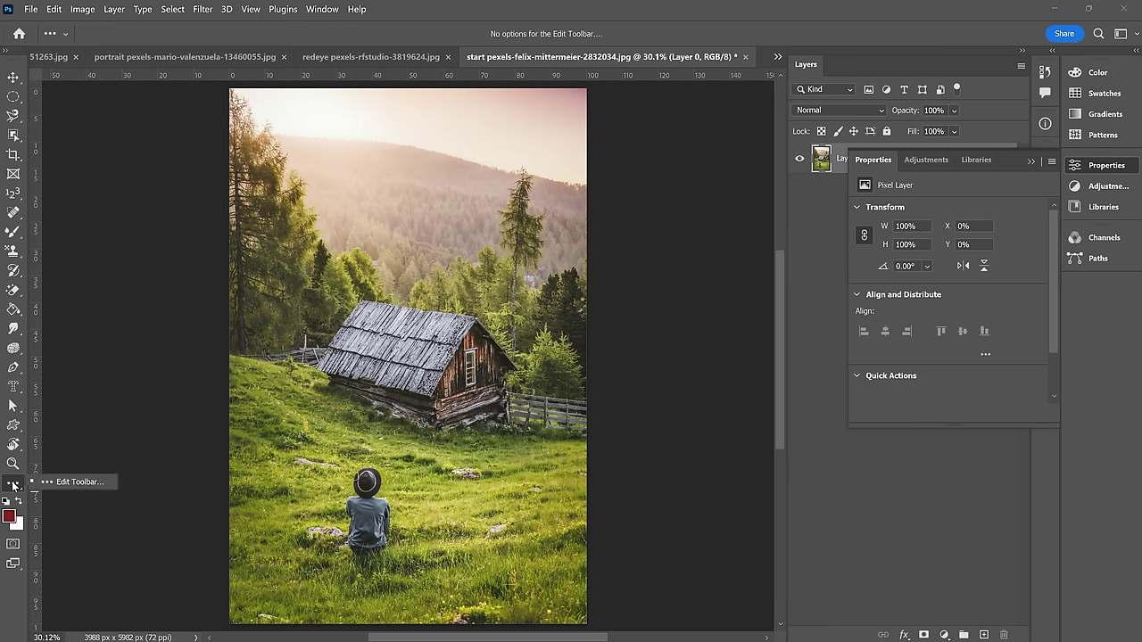
left_click(88, 486)
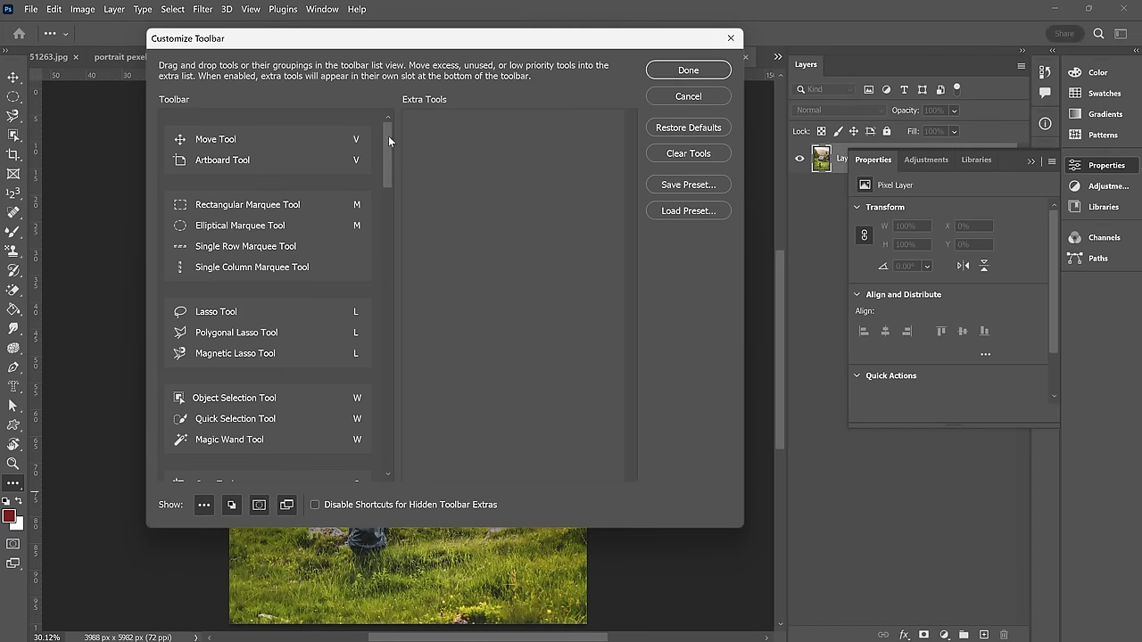
left_click_drag(388, 136, 388, 437)
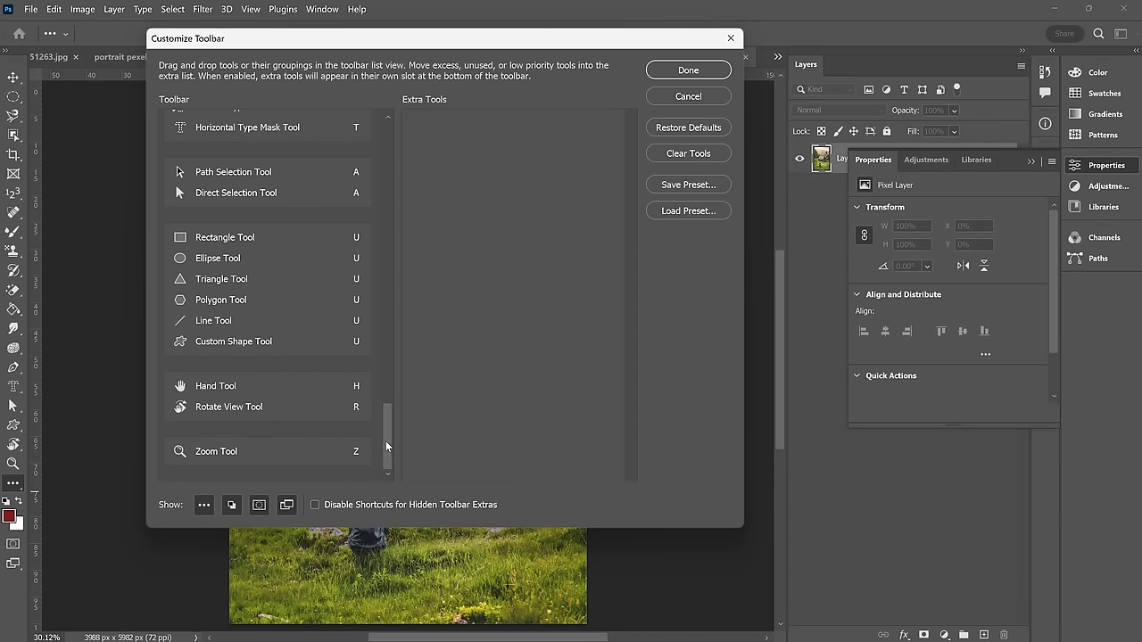
mouse_move(385, 441)
left_mouse_down()
mouse_move(378, 394)
mouse_move(407, 273)
mouse_move(412, 117)
left_mouse_up()
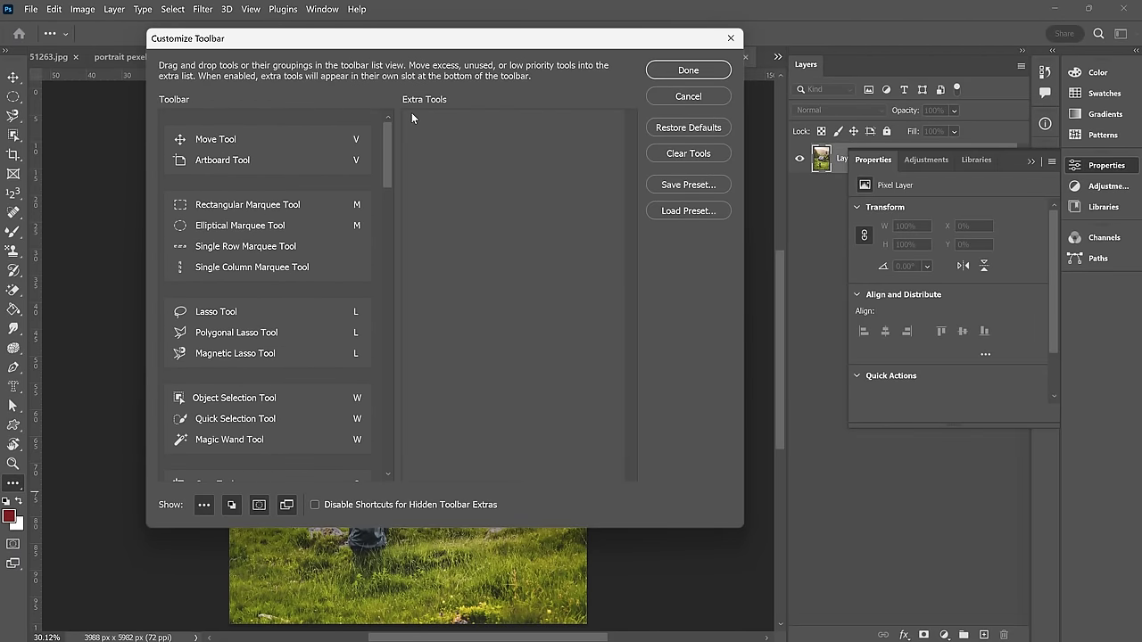
left_click(685, 96)
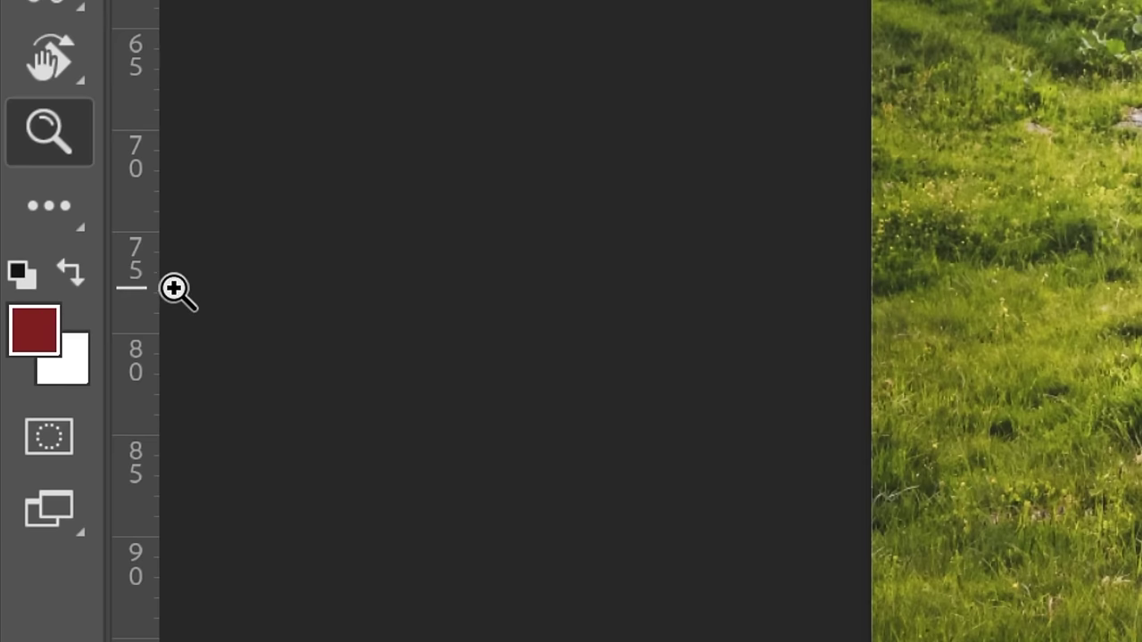
Step: Reset the foreground and background colours to default black and white, and swap them back and forth
left_click(20, 273)
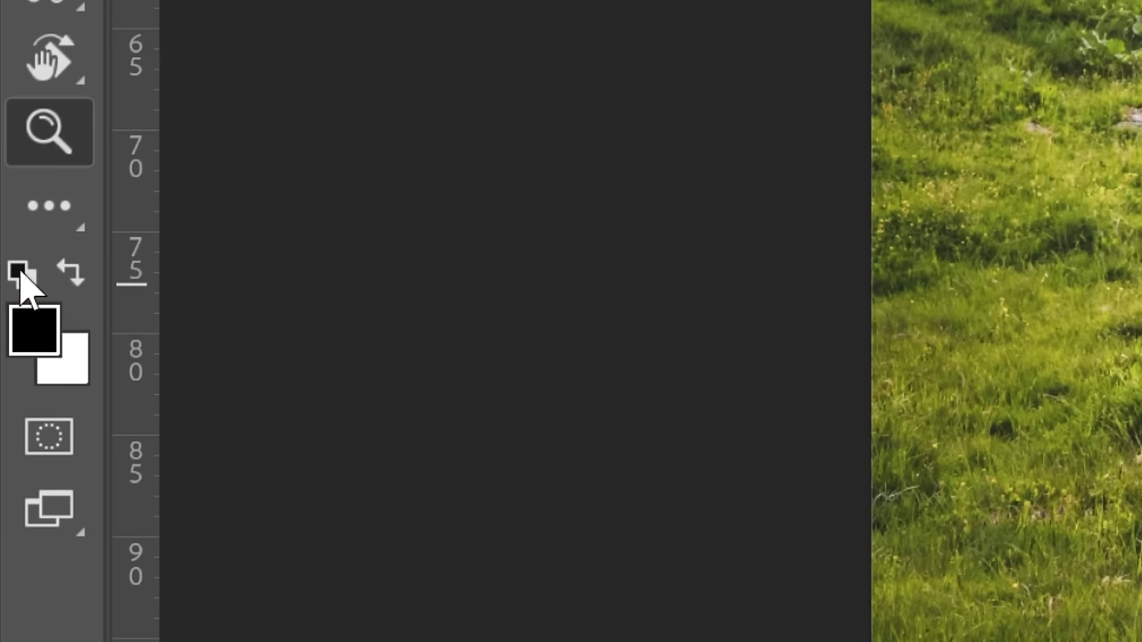
left_click(75, 273)
key("x")
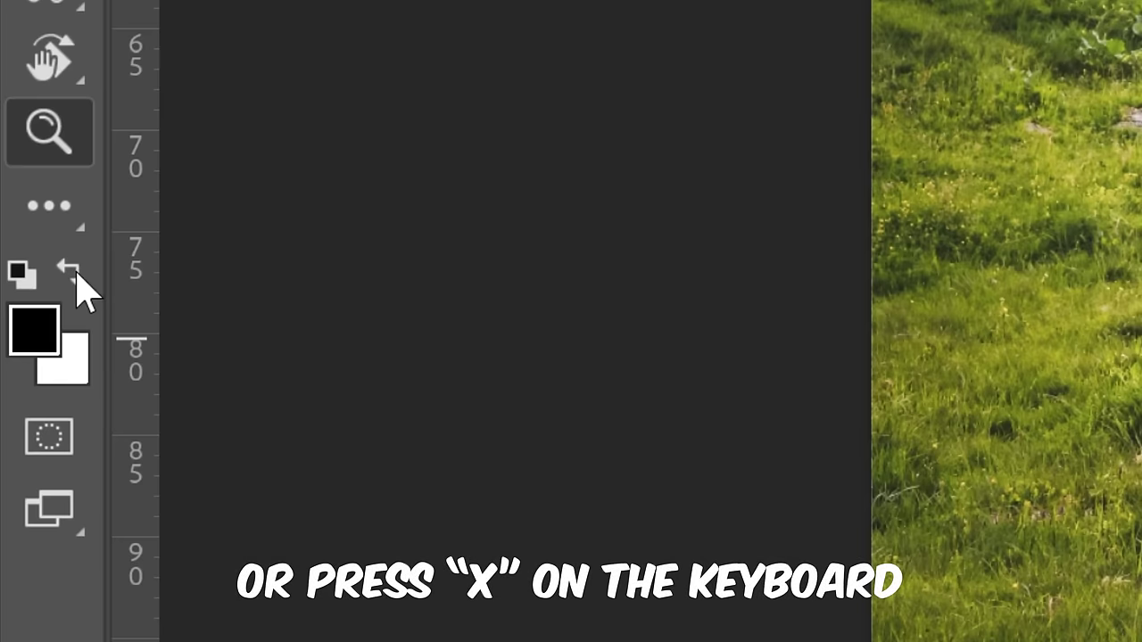
Step: Enter Quick Mask mode on the cabin photo and ready a hard round brush at 100% hardness for the seated person's hat
left_click(49, 453)
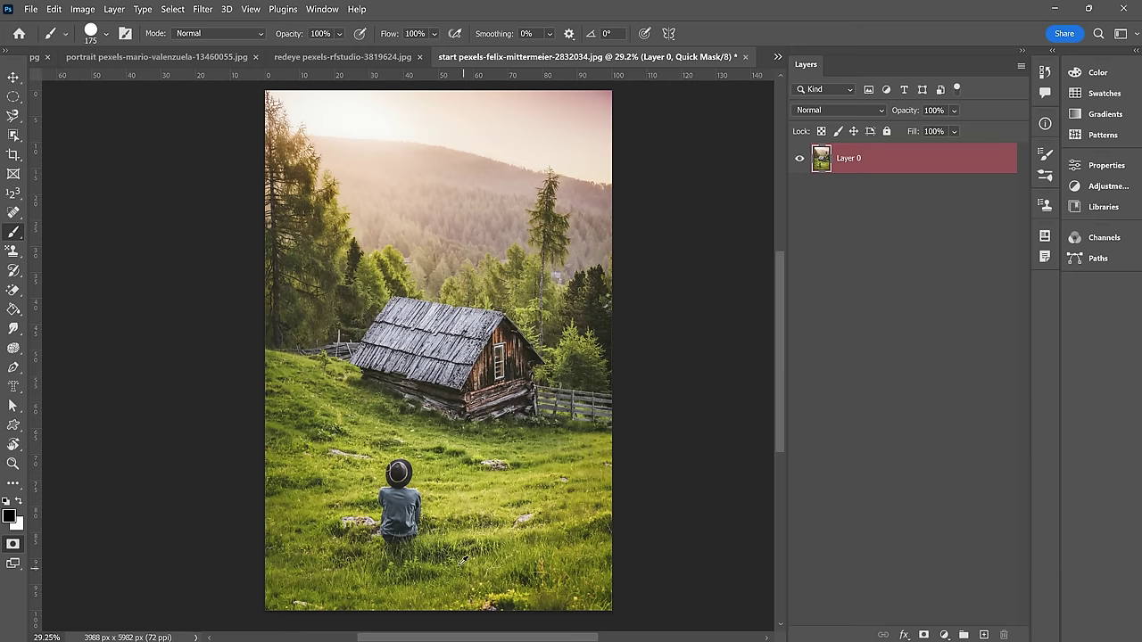
scroll(413, 504, "up", 5)
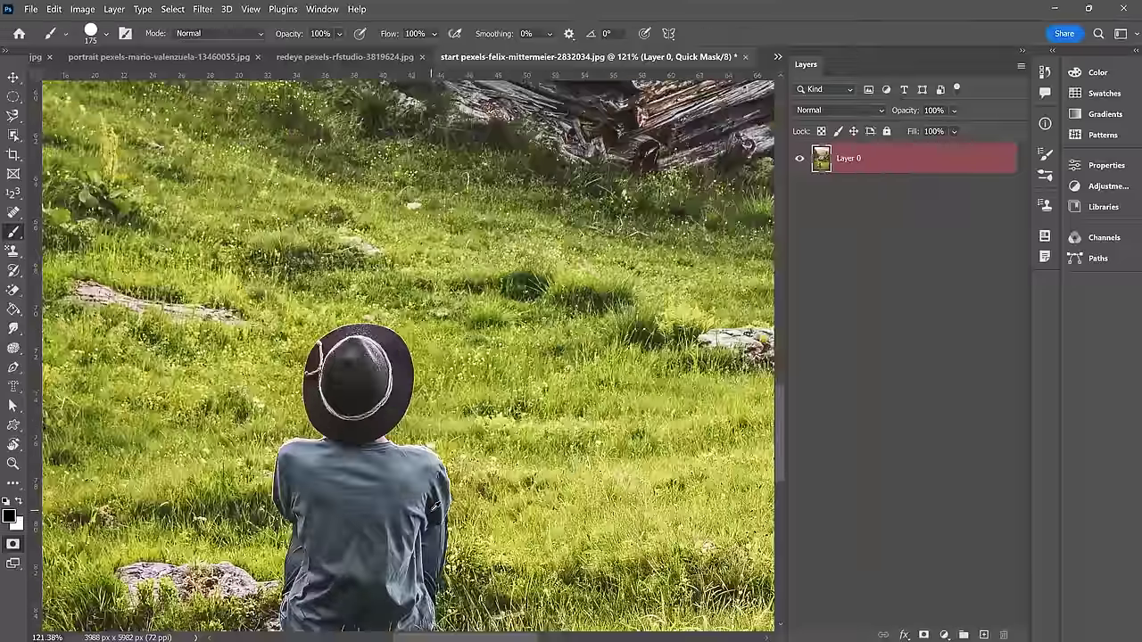
left_click_drag(399, 403, 399, 382)
scroll(398, 382, "down", 3)
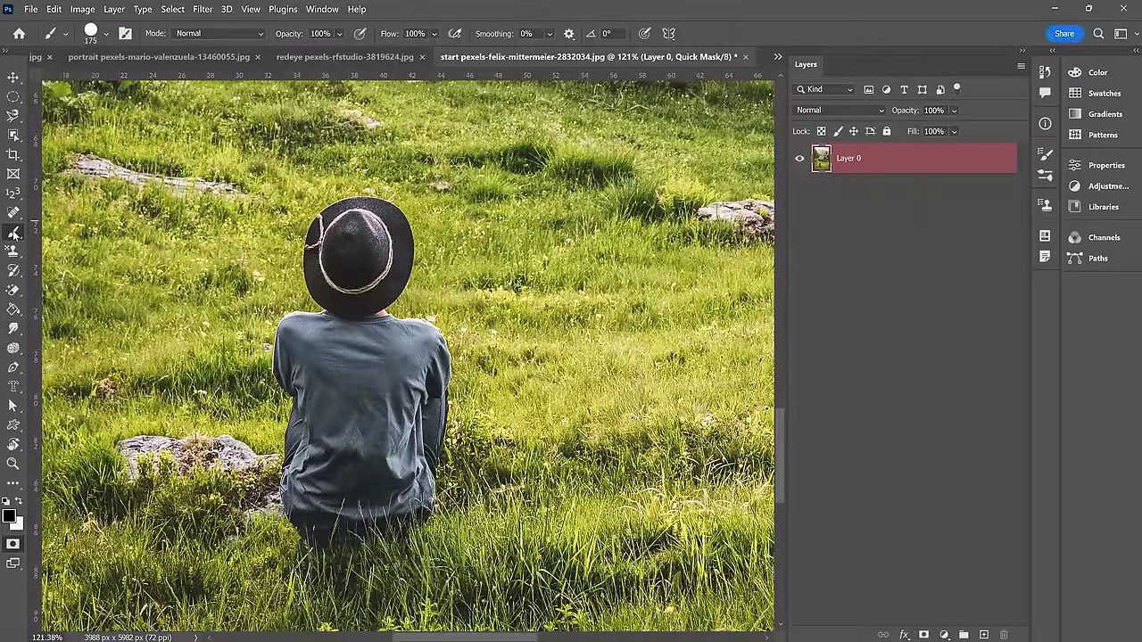
left_click(107, 34)
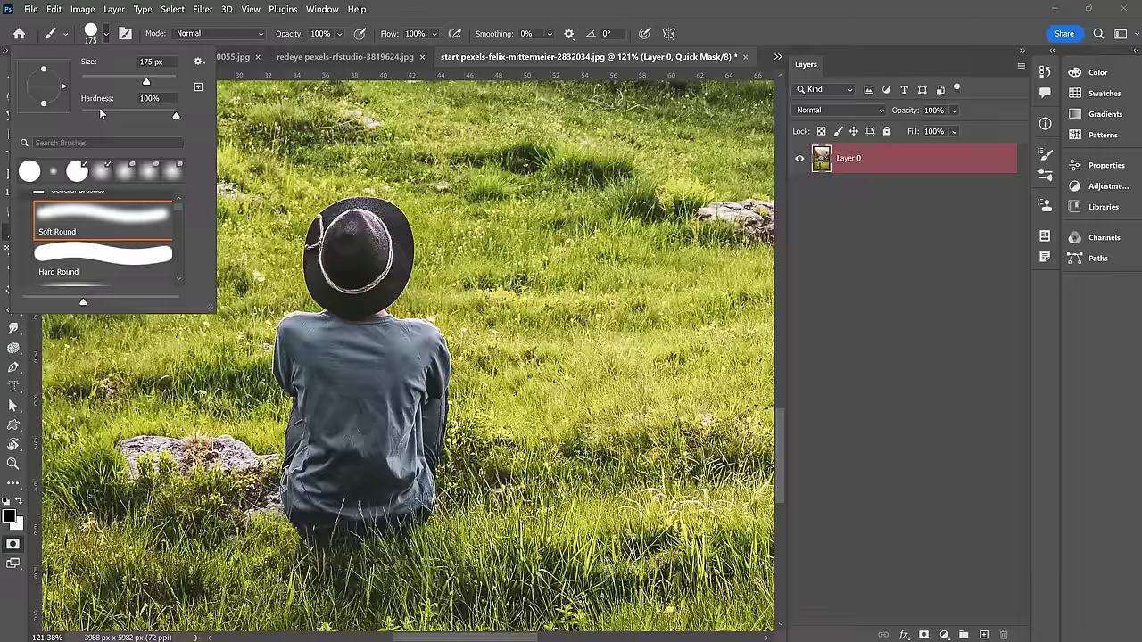
key("Tab")
key("Return")
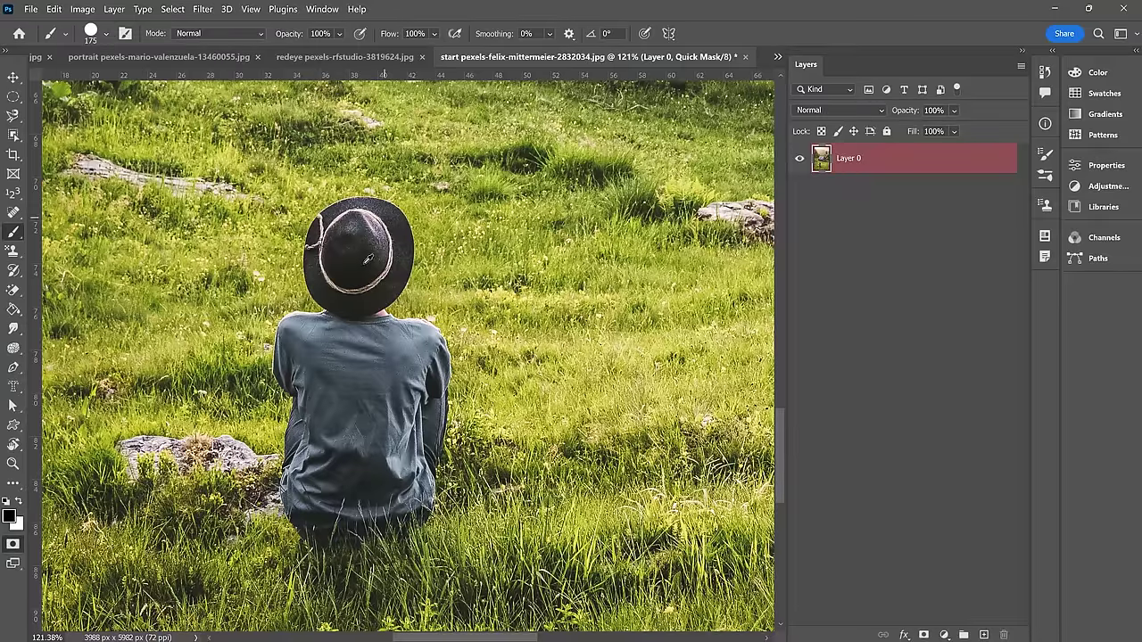
Step: Paint the Quick Mask in black over the seated person's entire hat with a 60 px brush
scroll(367, 259, "up", 3)
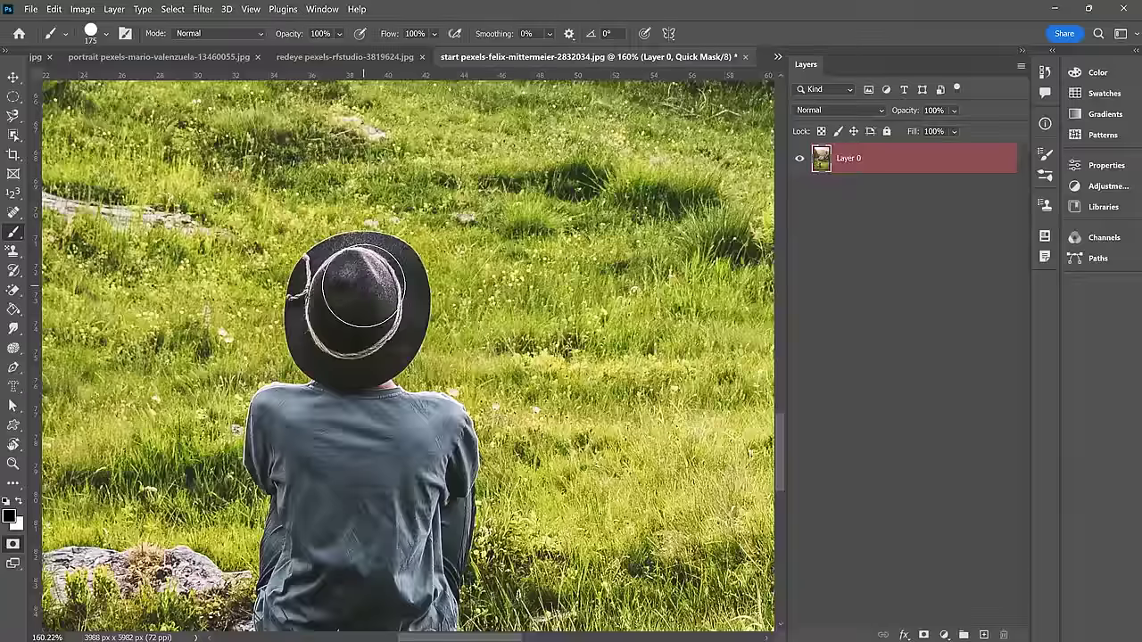
key("bracketleft")
key("bracketleft")
key("bracketleft")
key("bracketleft")
key("bracketleft")
key("bracketleft")
key("bracketleft")
mouse_move(343, 317)
left_mouse_down()
mouse_move(348, 254)
mouse_move(381, 247)
mouse_move(404, 260)
mouse_move(419, 296)
mouse_move(394, 362)
mouse_move(354, 377)
mouse_move(311, 359)
mouse_move(300, 326)
mouse_move(308, 276)
mouse_move(339, 251)
mouse_move(298, 306)
mouse_move(348, 250)
mouse_move(352, 367)
mouse_move(387, 333)
mouse_move(391, 295)
mouse_move(371, 259)
mouse_move(387, 270)
mouse_move(378, 314)
left_mouse_up()
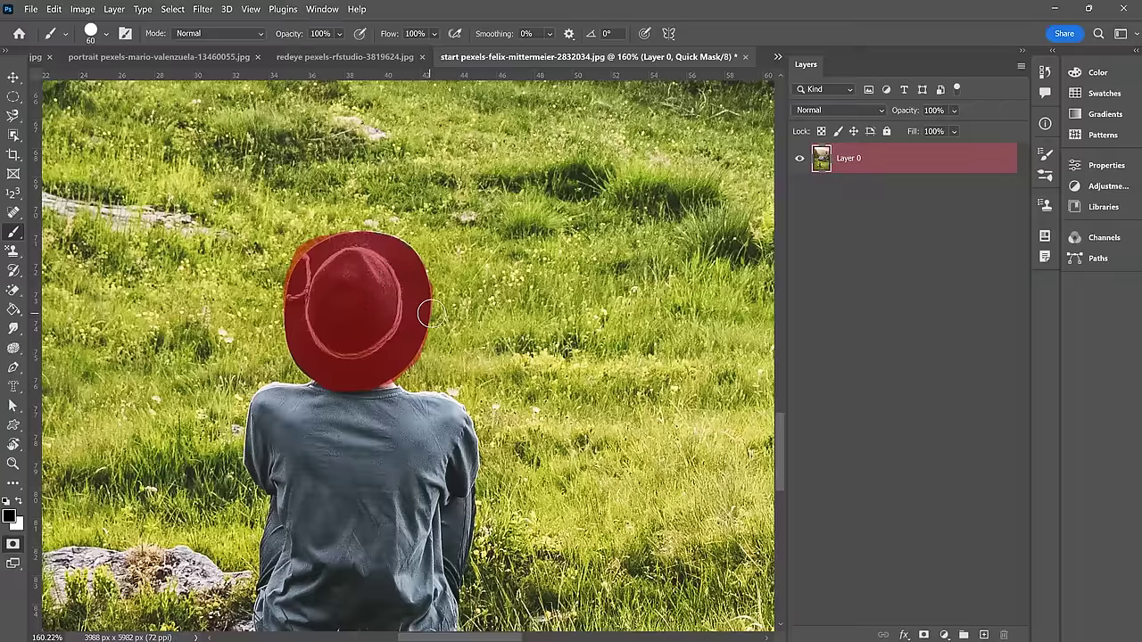
Step: Clean up the overpainted mask edges around the hat in white, and exit Quick Mask mode to turn it into a selection
key("x")
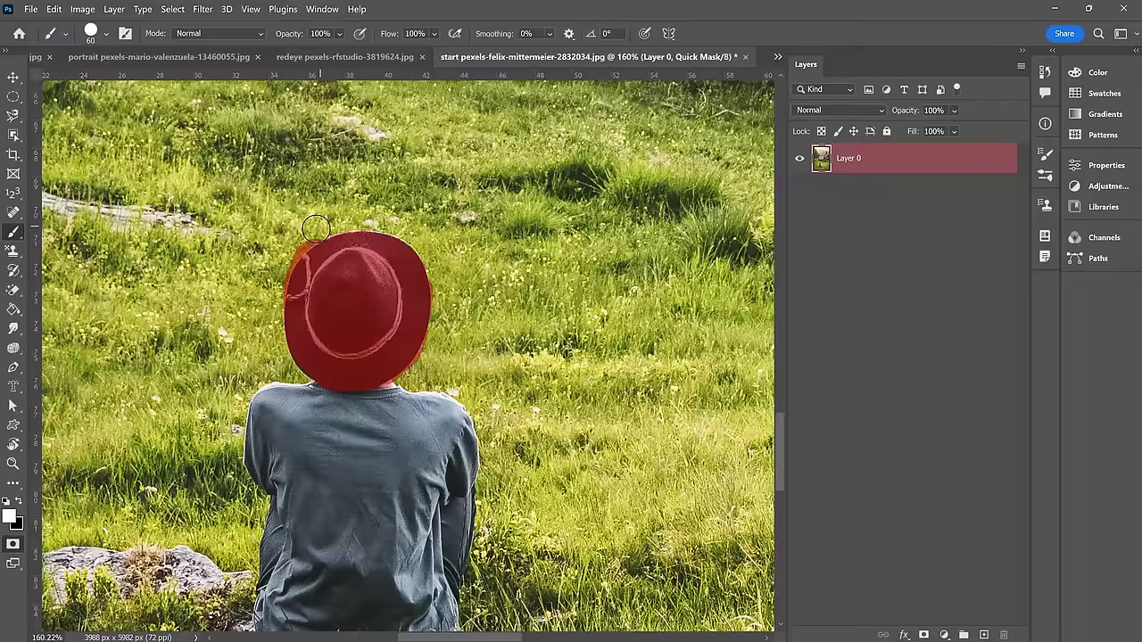
mouse_move(316, 228)
left_mouse_down()
mouse_move(278, 268)
mouse_move(289, 247)
left_mouse_up()
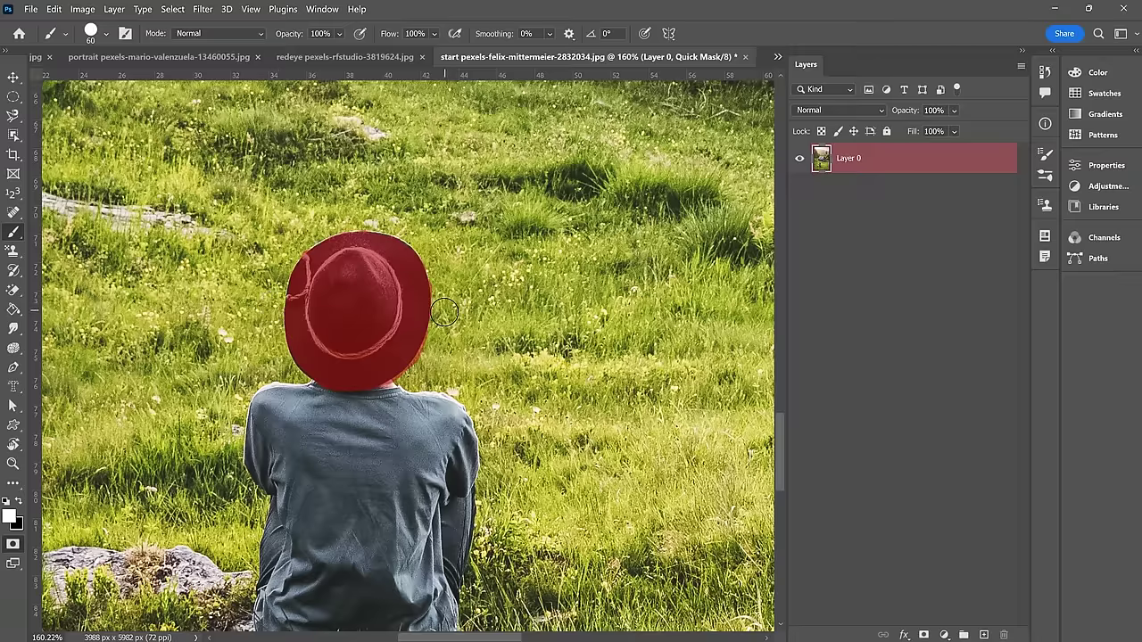
key("x")
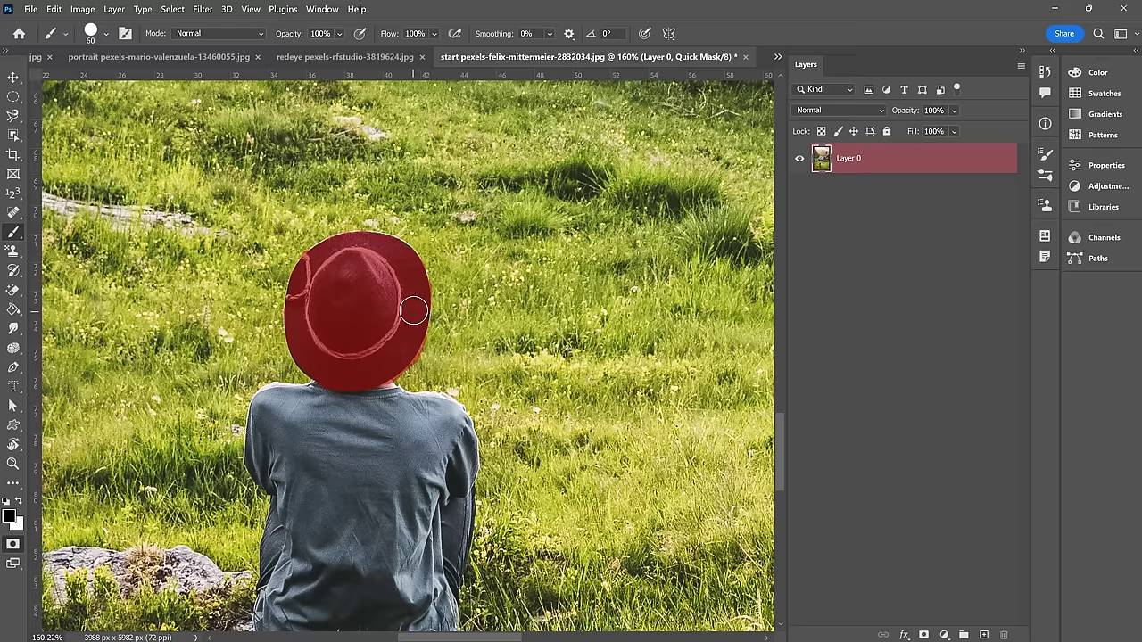
key("x")
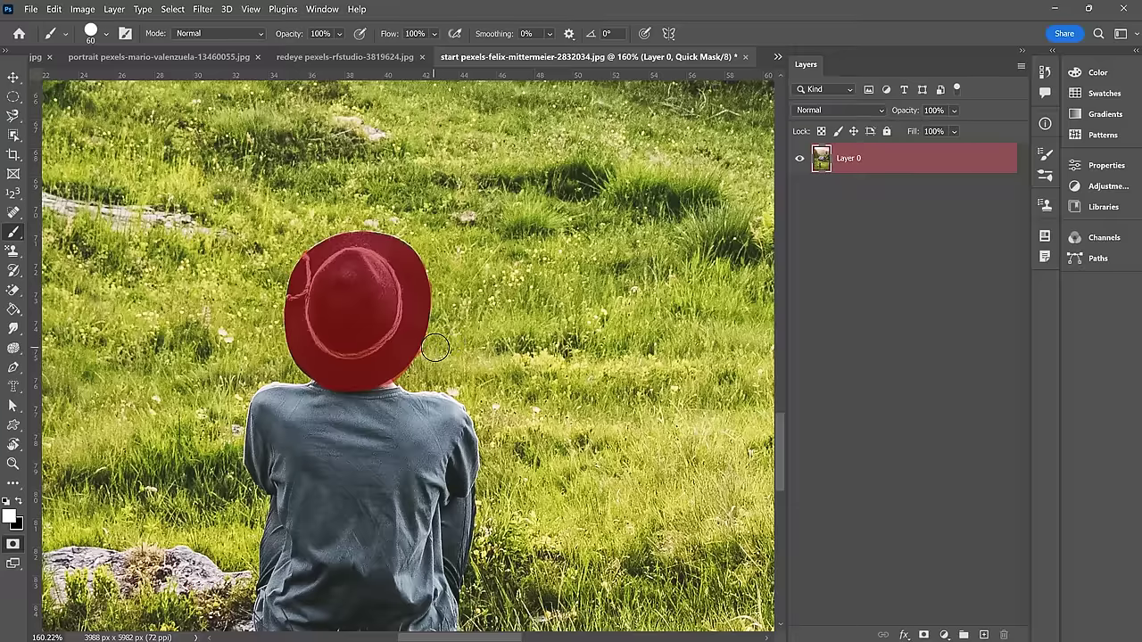
left_click(13, 546)
key("v")
scroll(122, 326, "up", 2)
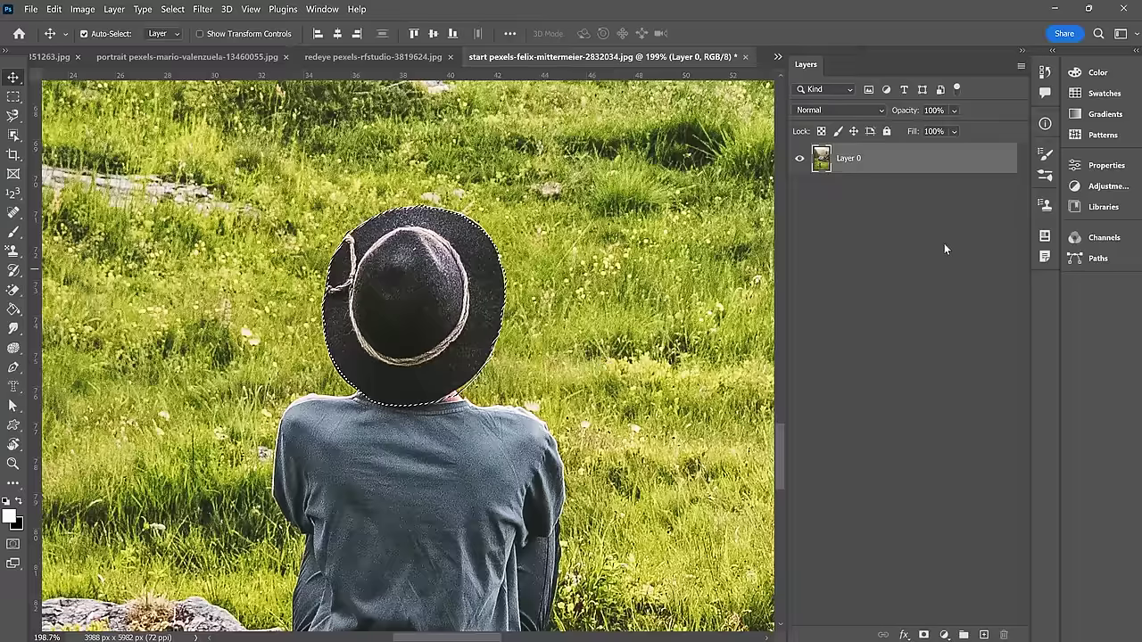
Step: Duplicate Layer 0 with a layer mask made from the hat selection, and move the hat copy onto the grass beside the person
left_click_drag(923, 159, 986, 631)
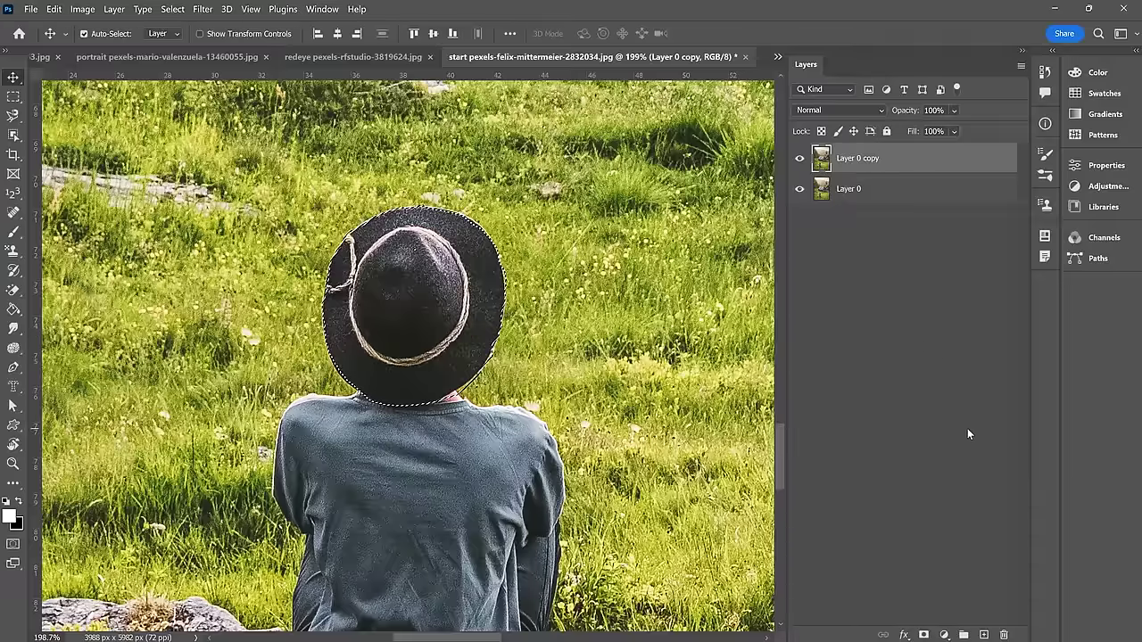
left_click(924, 633)
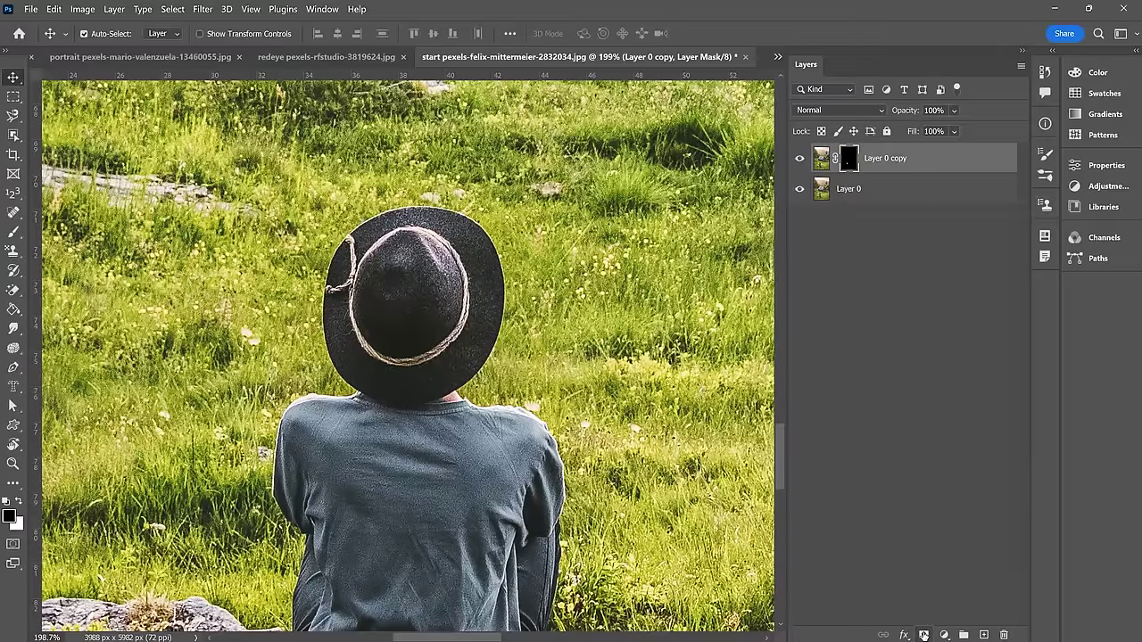
left_click_drag(424, 294, 650, 268)
left_click(740, 356)
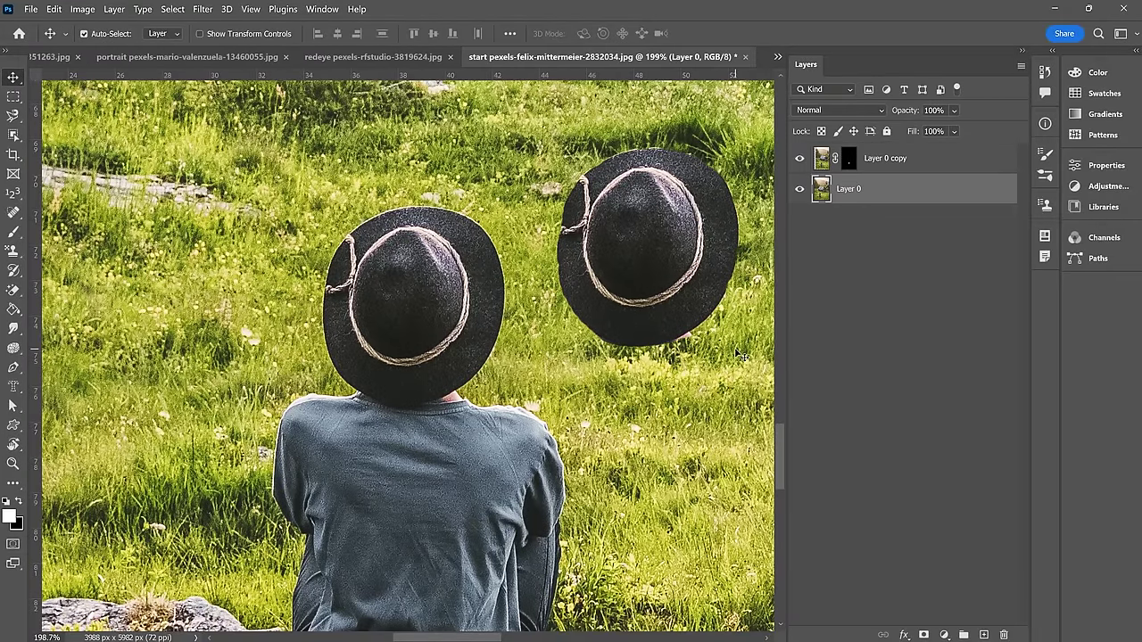
left_click(643, 285)
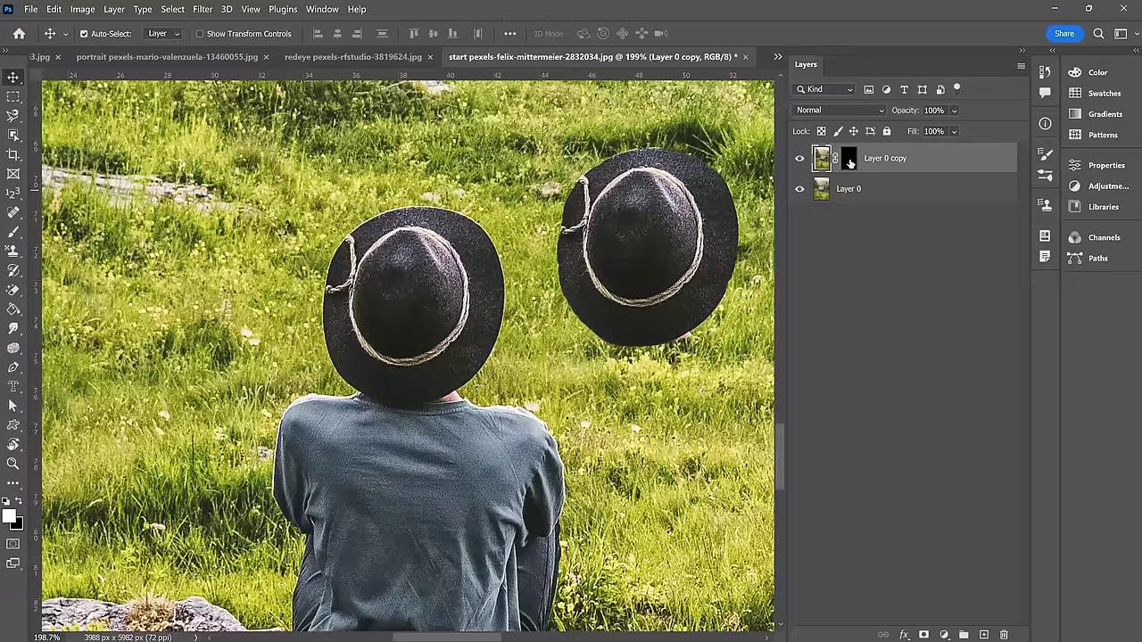
Step: Refine the hat copy's layer mask, painting black along its lower edge and white along its upper edge
left_click(848, 159)
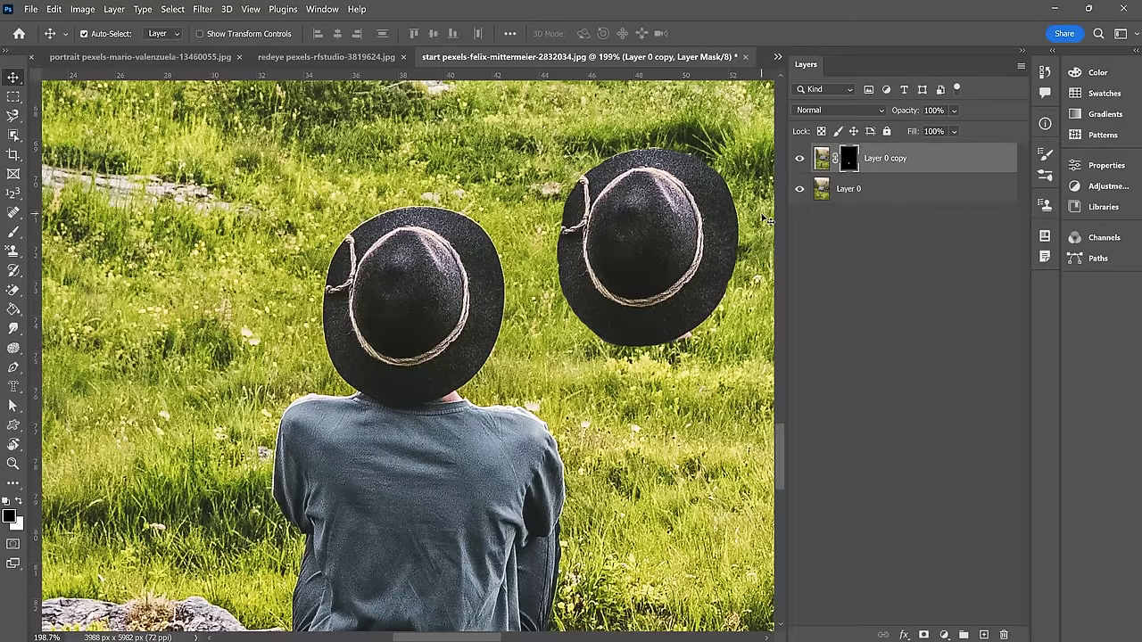
key("b")
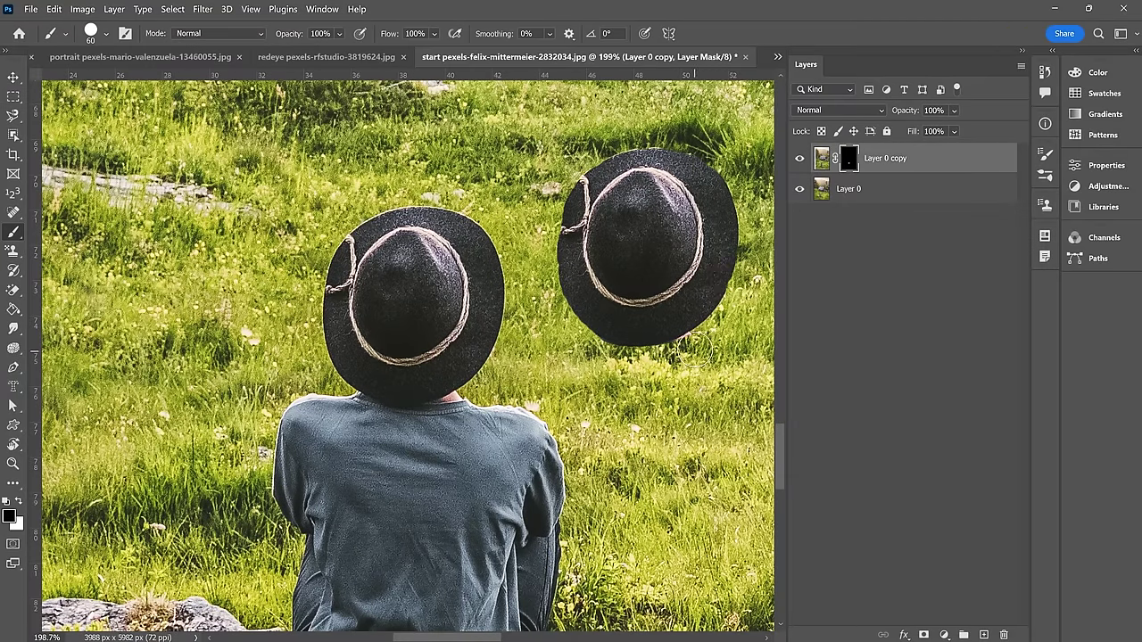
left_click_drag(694, 348, 734, 321)
key("x")
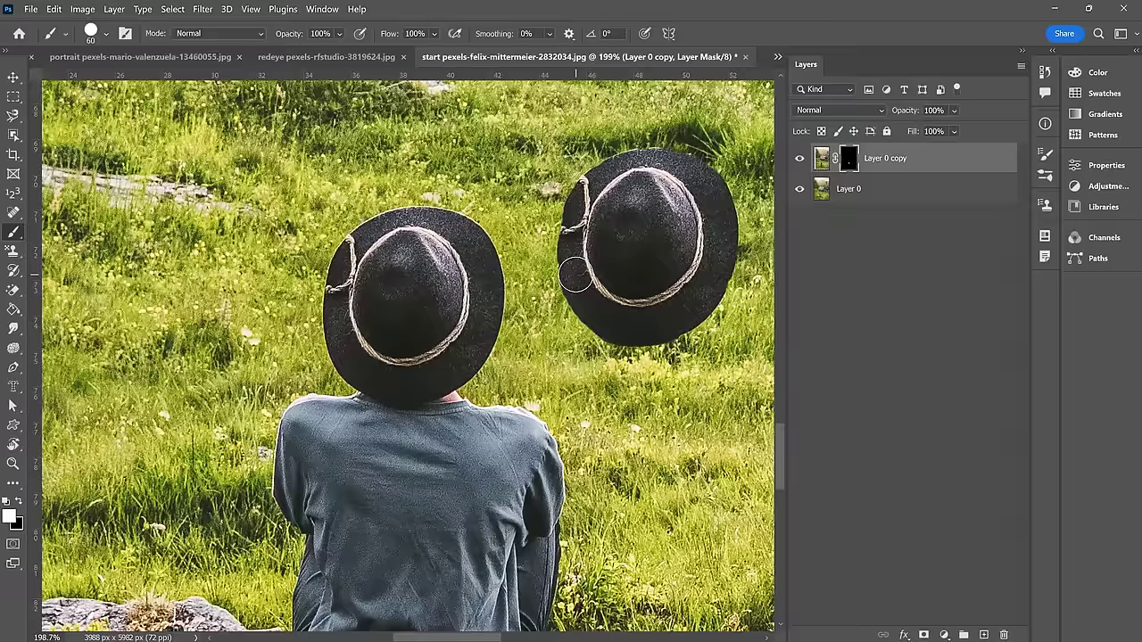
mouse_move(575, 277)
left_mouse_down()
mouse_move(580, 212)
mouse_move(573, 226)
mouse_move(596, 187)
mouse_move(640, 159)
mouse_move(664, 159)
left_mouse_up()
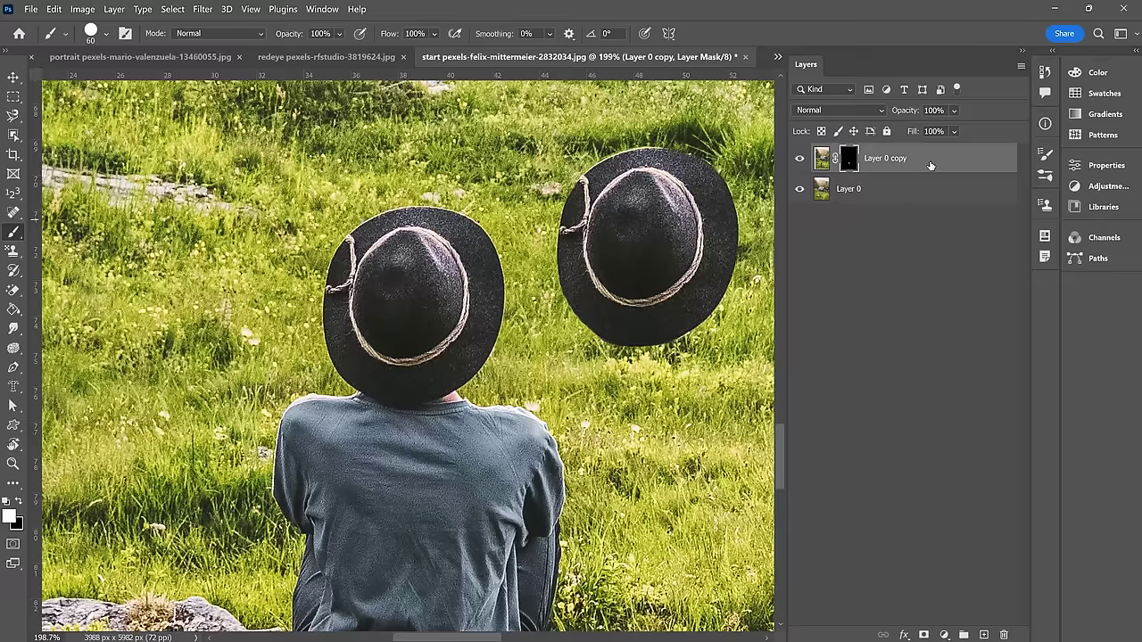
Step: Delete the masked hat copy layer and fit the whole photo on screen
left_click_drag(929, 166, 1005, 634)
key("ctrl+0")
scroll(383, 390, "down", 2)
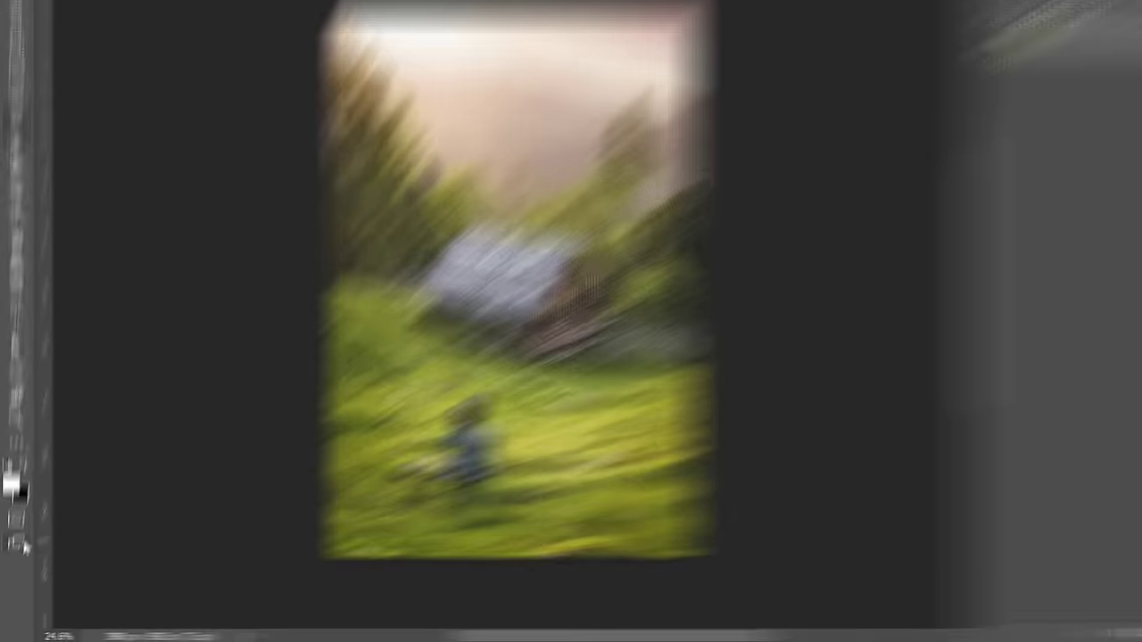
Step: Switch to Full Screen Mode With Menu Bar and view the cabin photo there, repositioned and enlarged
left_click(14, 563)
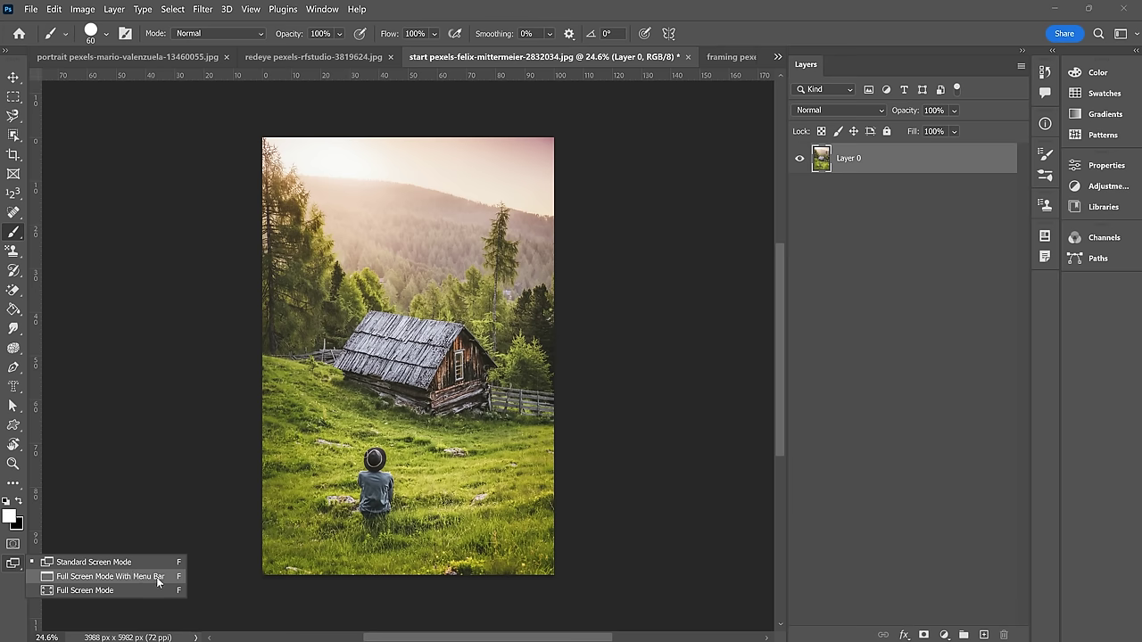
left_click(157, 577)
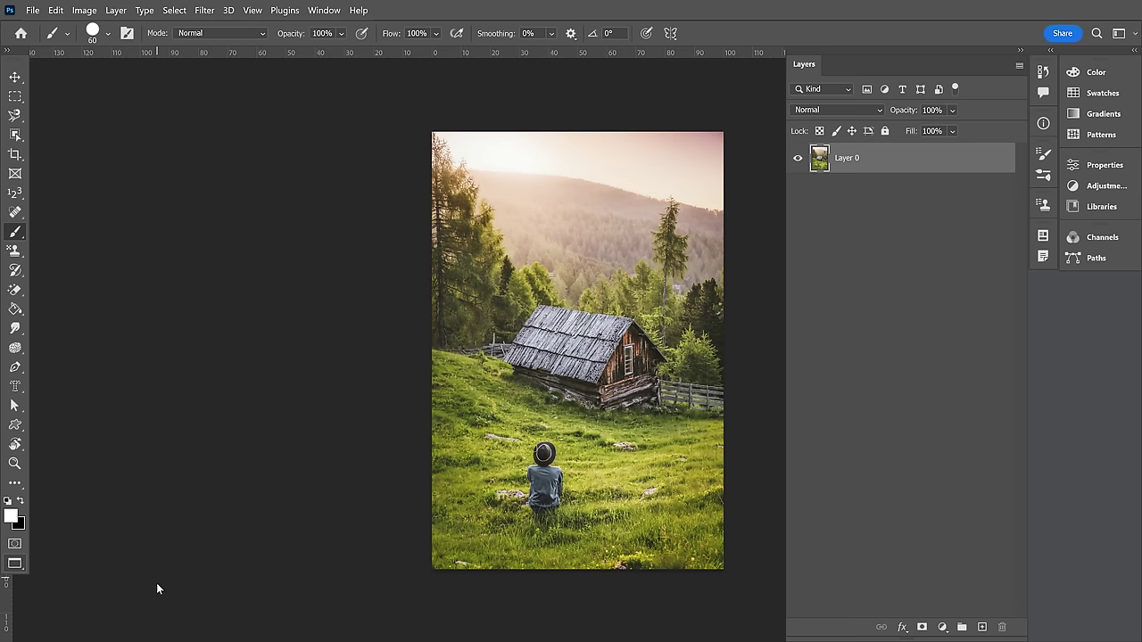
left_click_drag(649, 321, 504, 319)
scroll(515, 332, "up", 2)
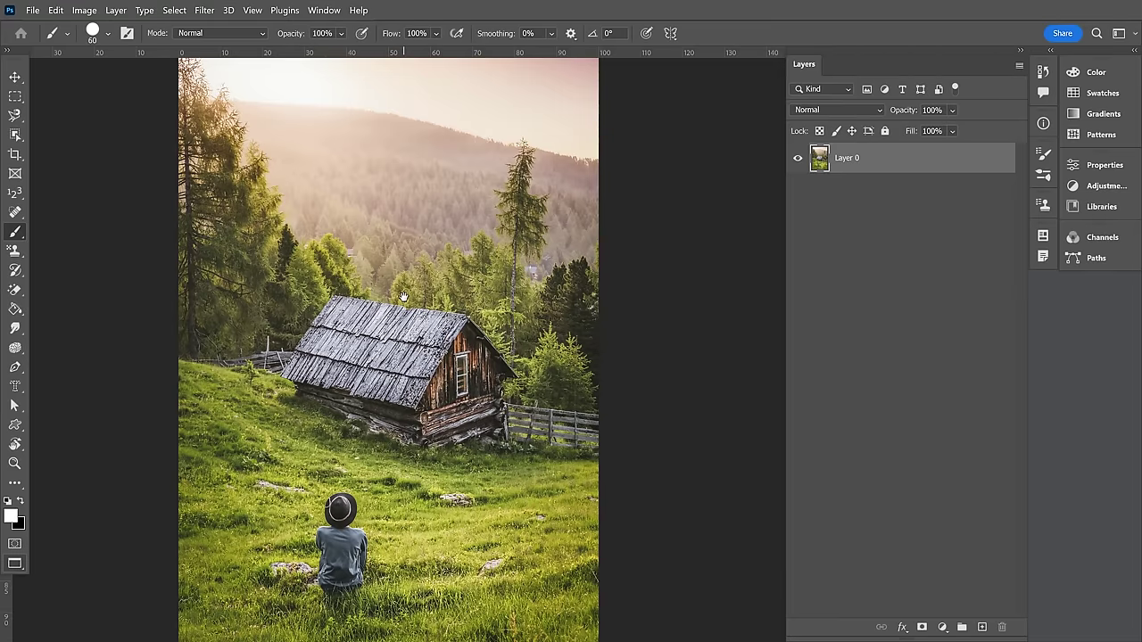
left_click_drag(403, 297, 439, 299)
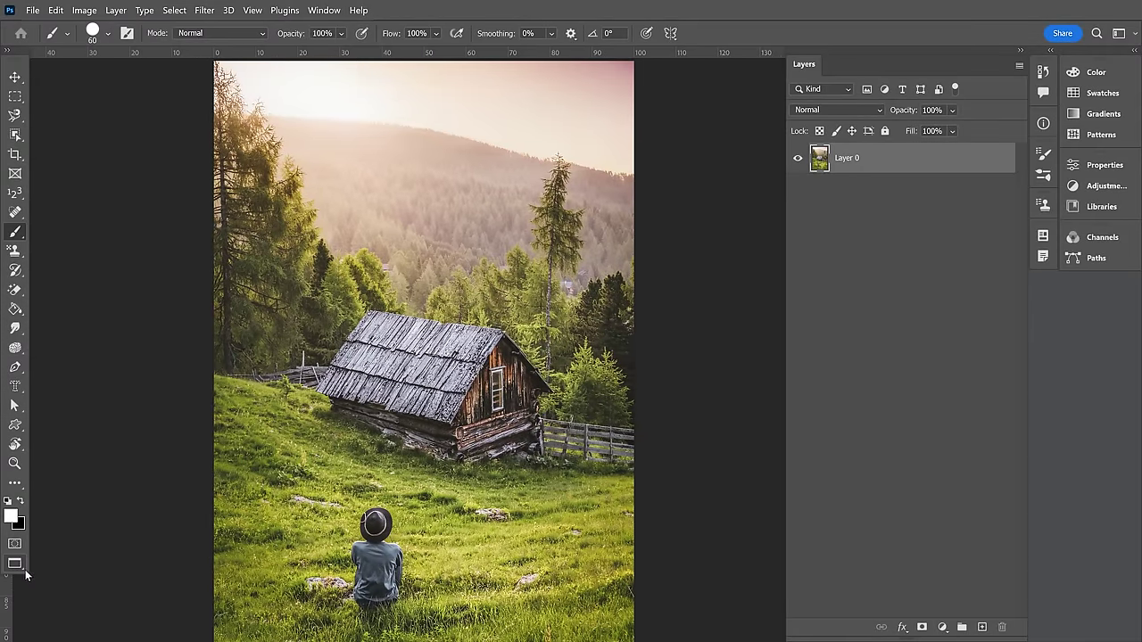
Step: View the photo in Full Screen Mode with the rulers hidden, and return to Standard Screen Mode
left_click(15, 563)
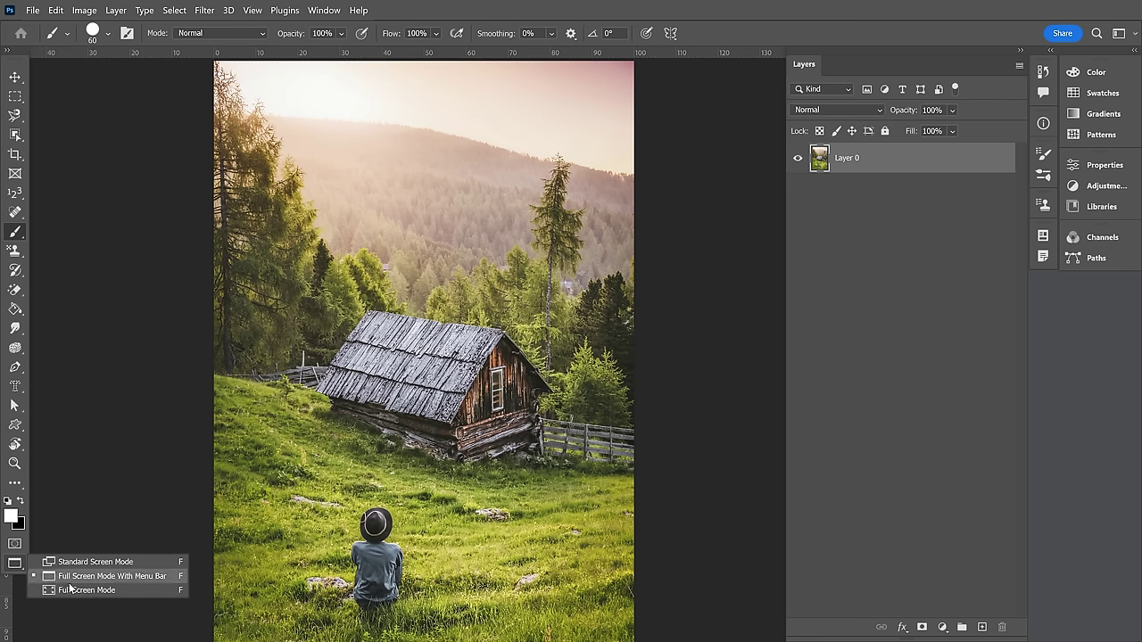
left_click(517, 430)
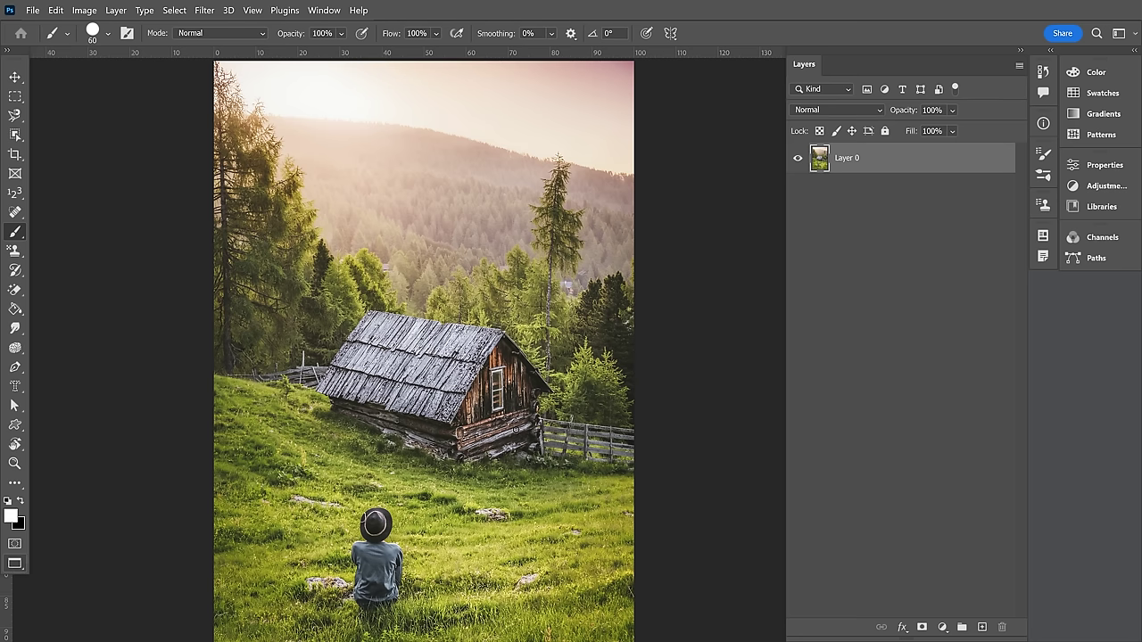
scroll(602, 393, "down", 2)
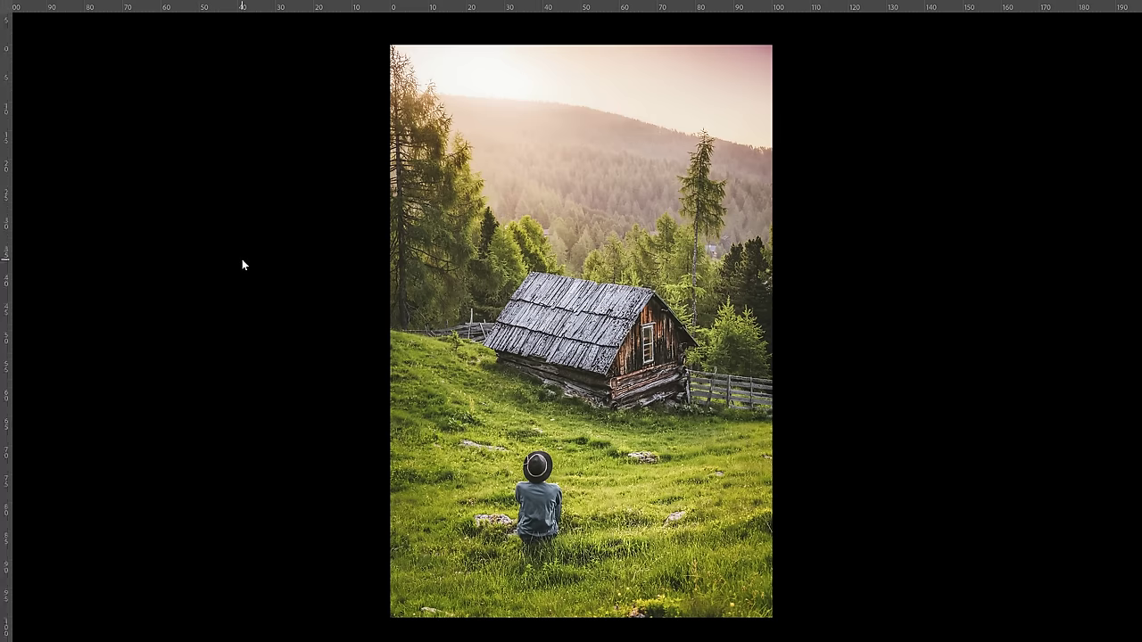
key("ctrl+r")
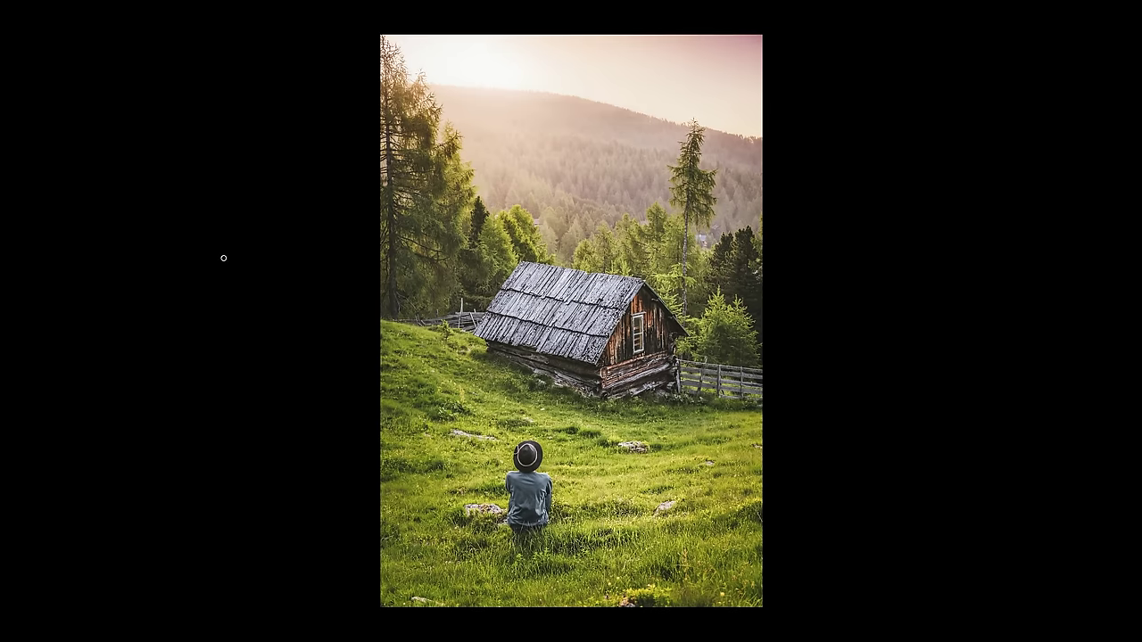
key("f")
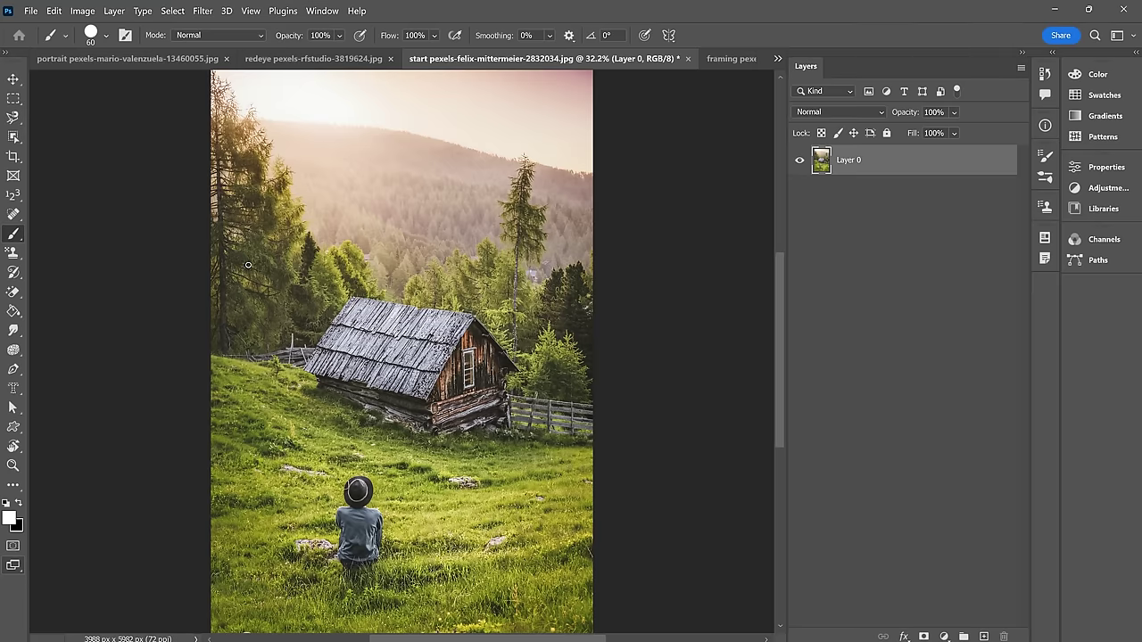